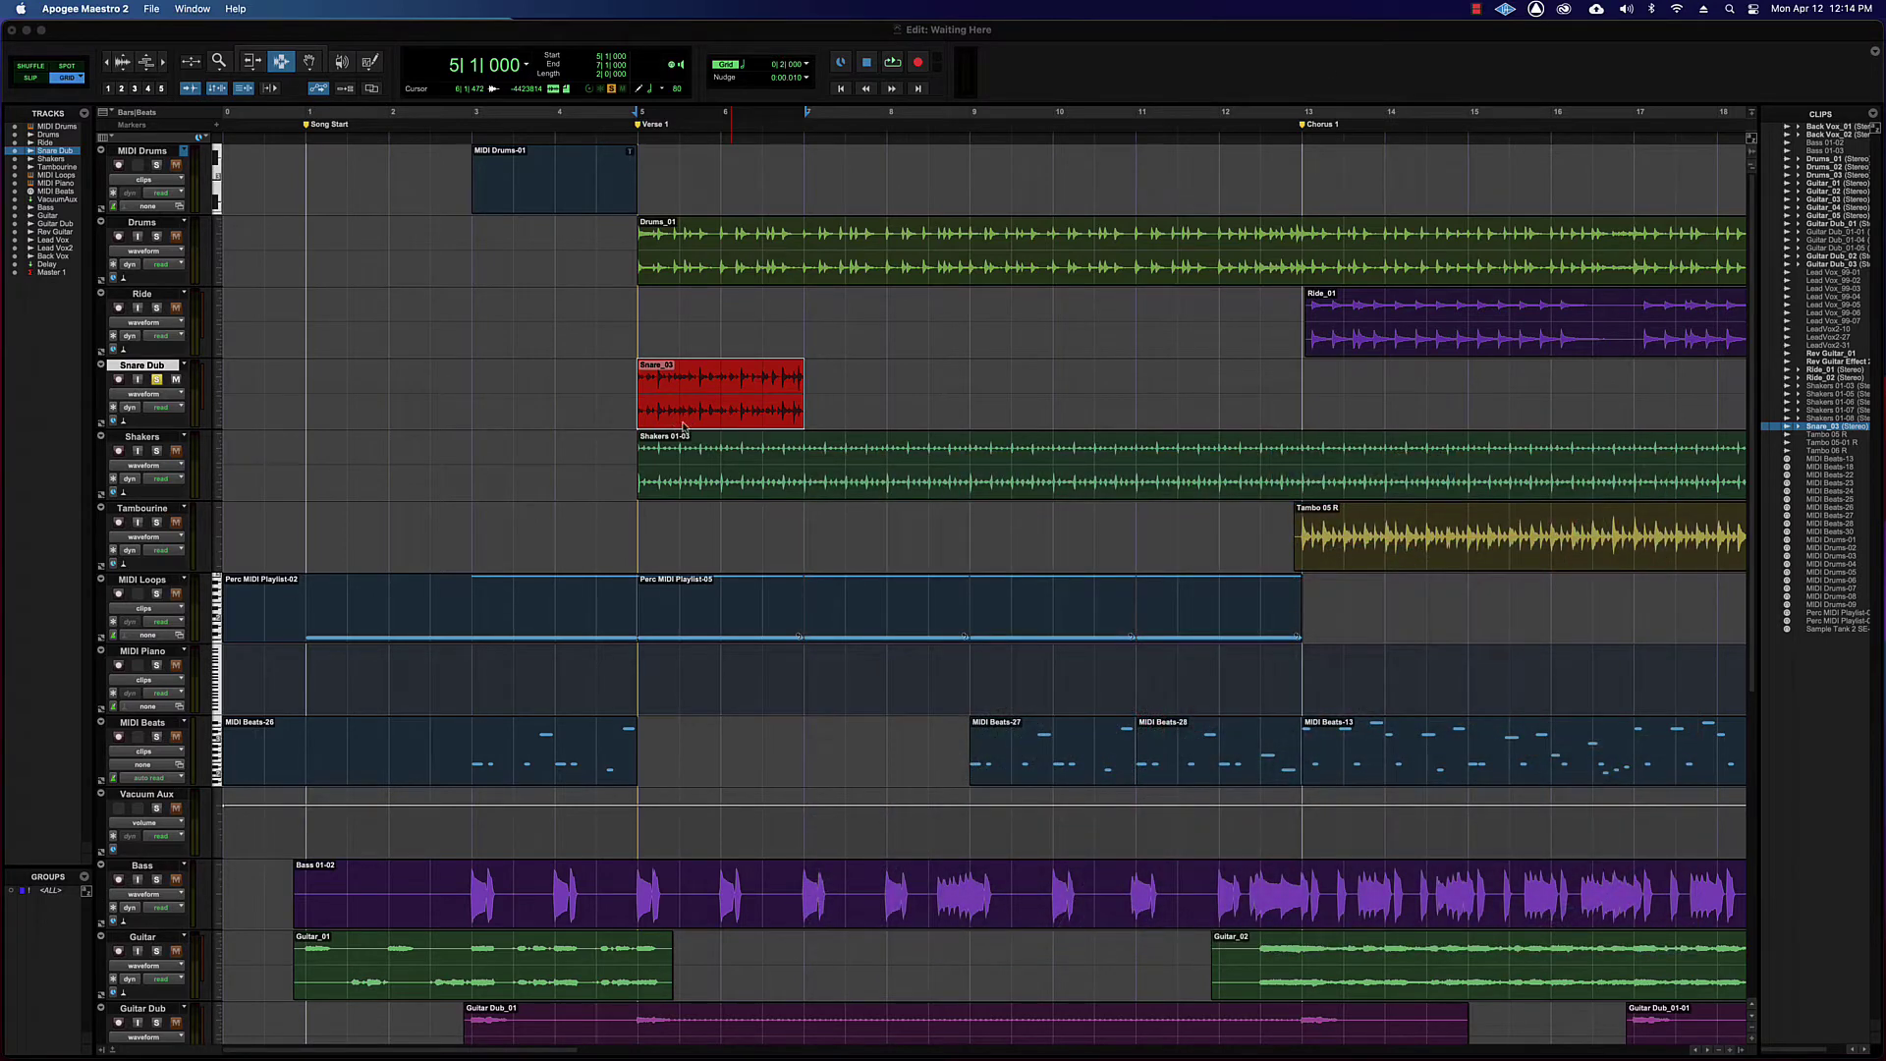
- Select the Snare_03 clip on the Snare Dub track with the Grabber tool and audition it from bar 5
{"action": "left_click", "coordinate": [309, 61]}
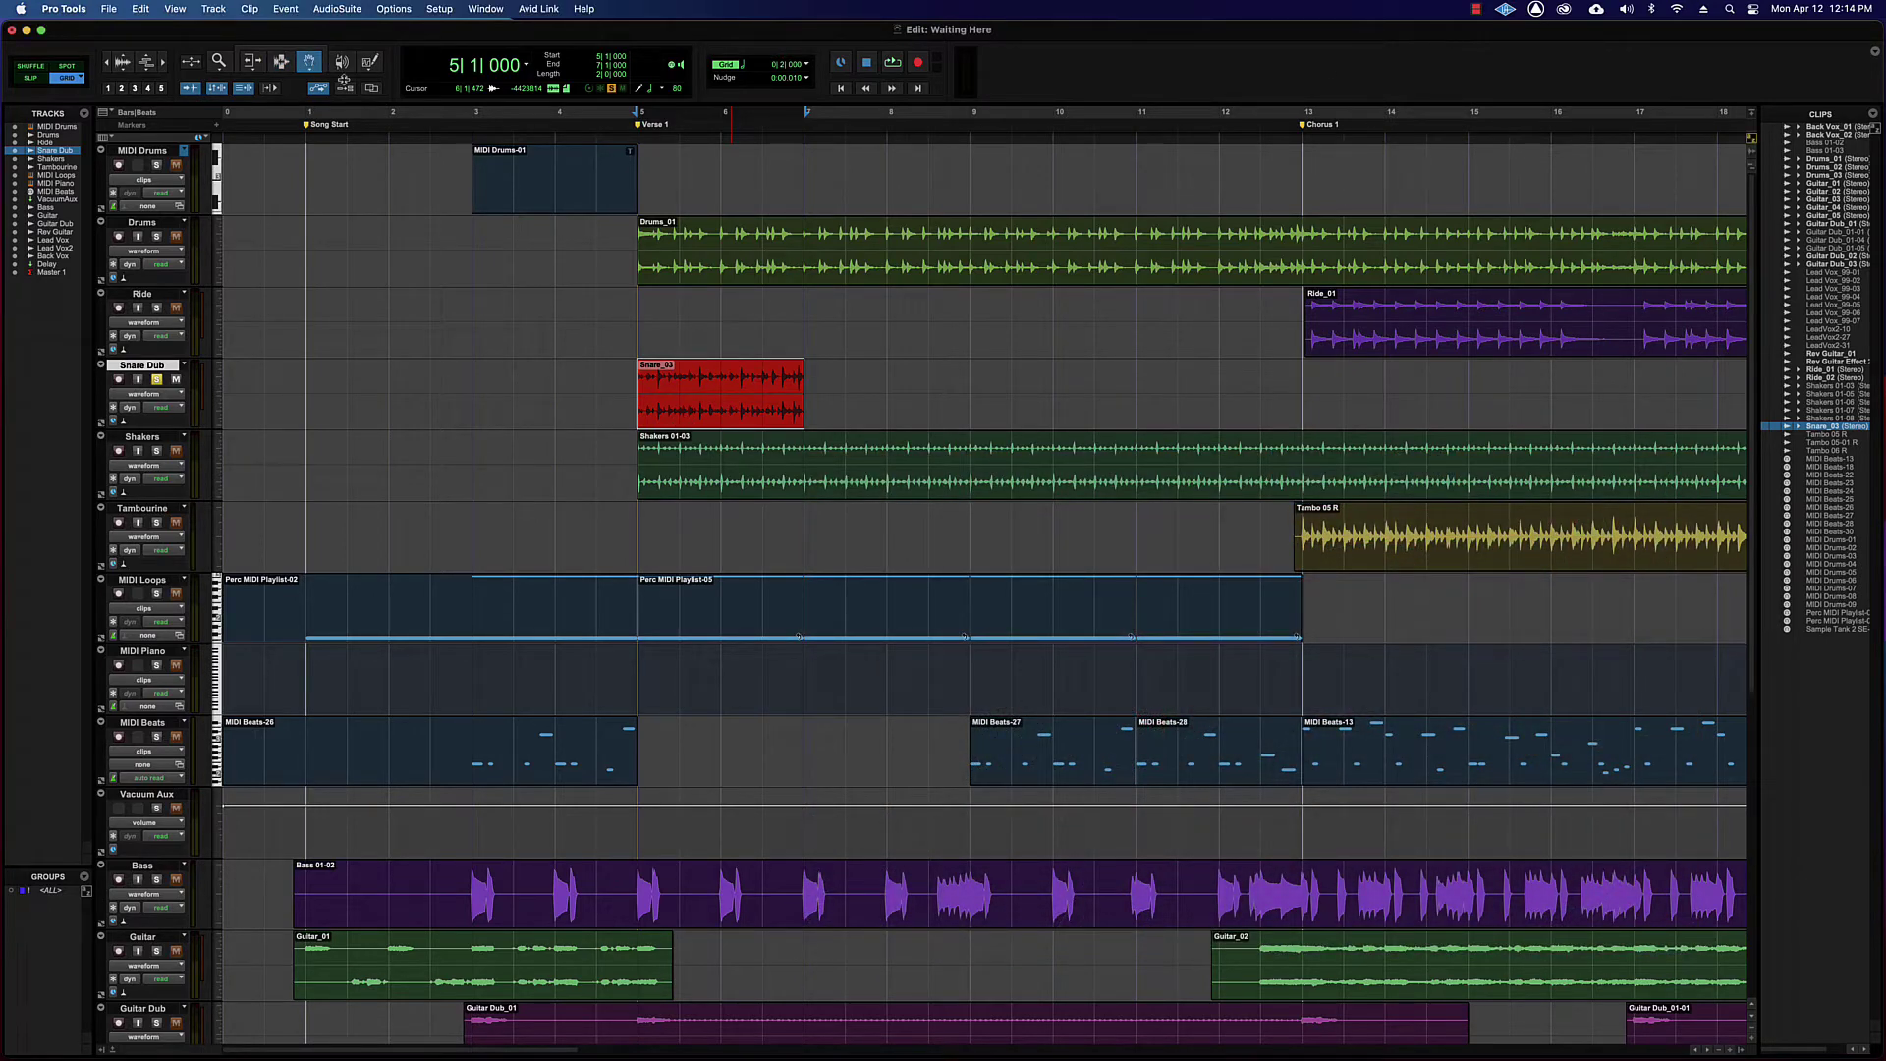
{"action": "left_click", "coordinate": [763, 266]}
{"action": "left_click", "coordinate": [743, 414]}
{"action": "key", "text": "shift+s"}
{"action": "key", "text": "space"}
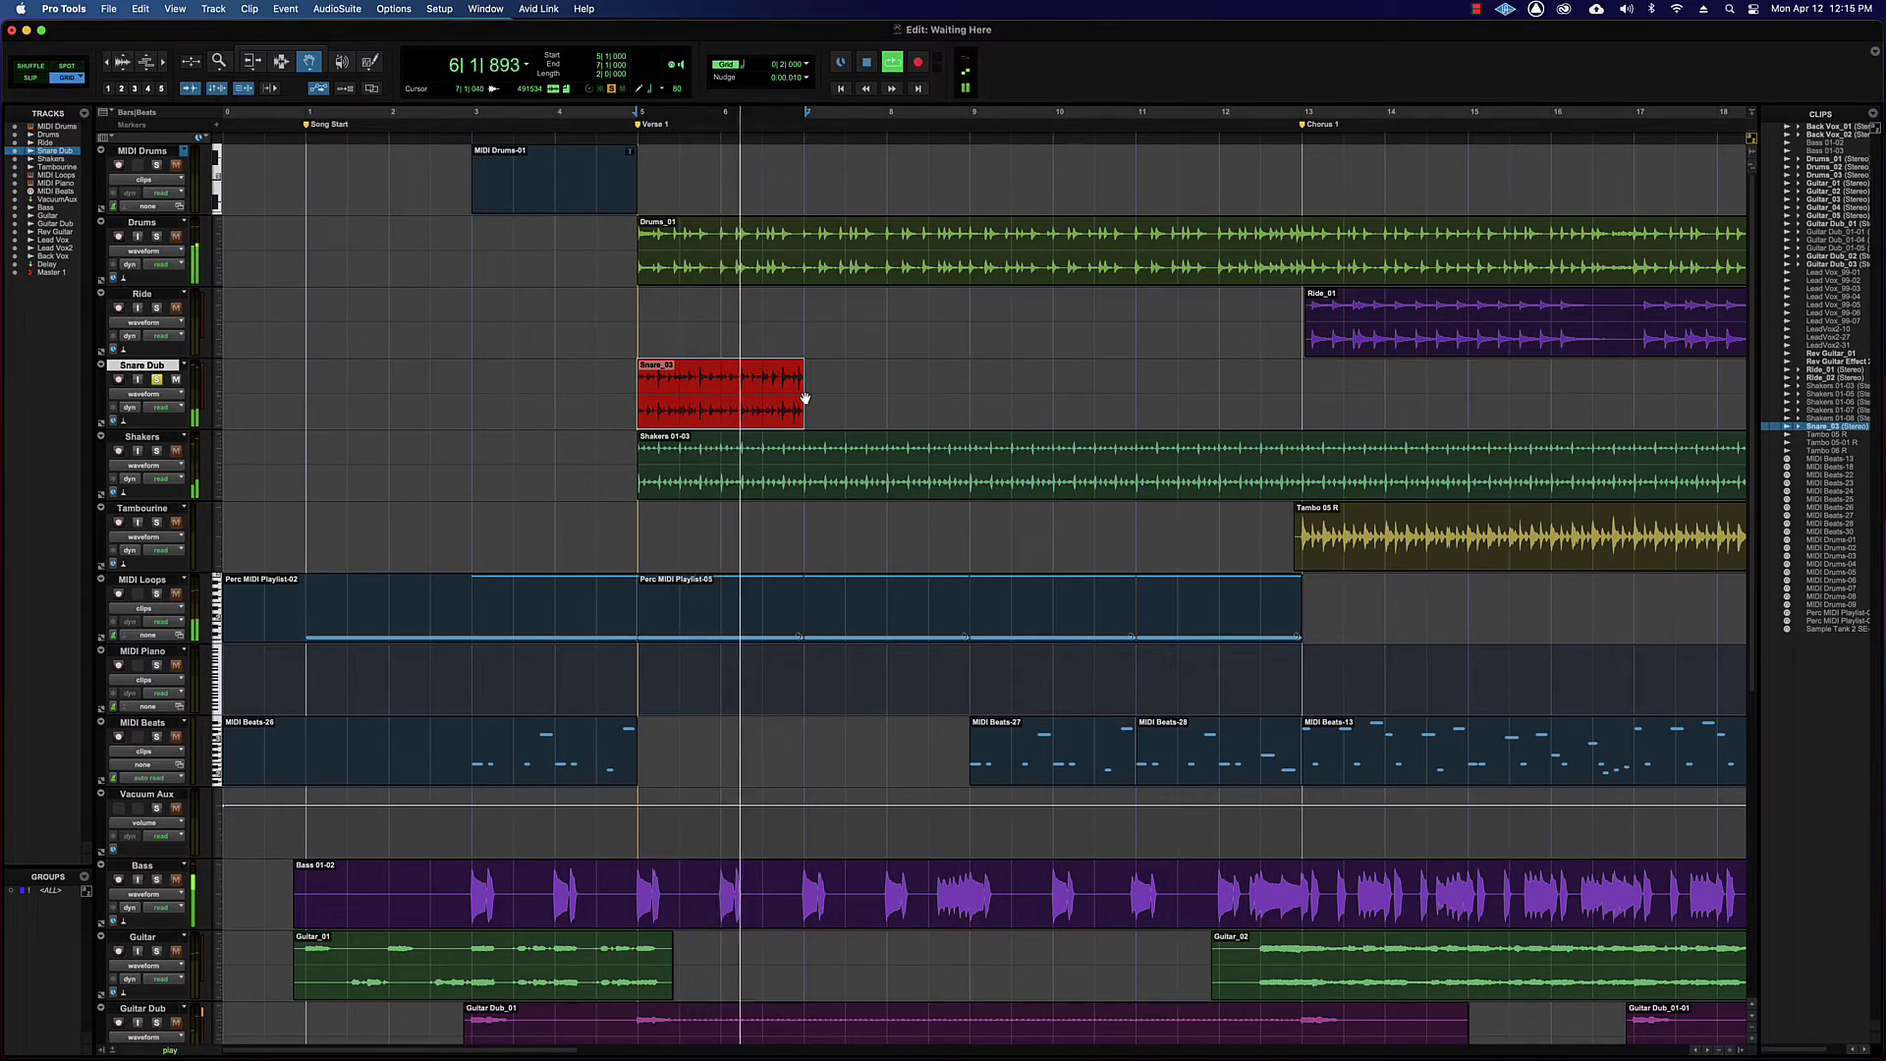
{"action": "key", "text": "space"}
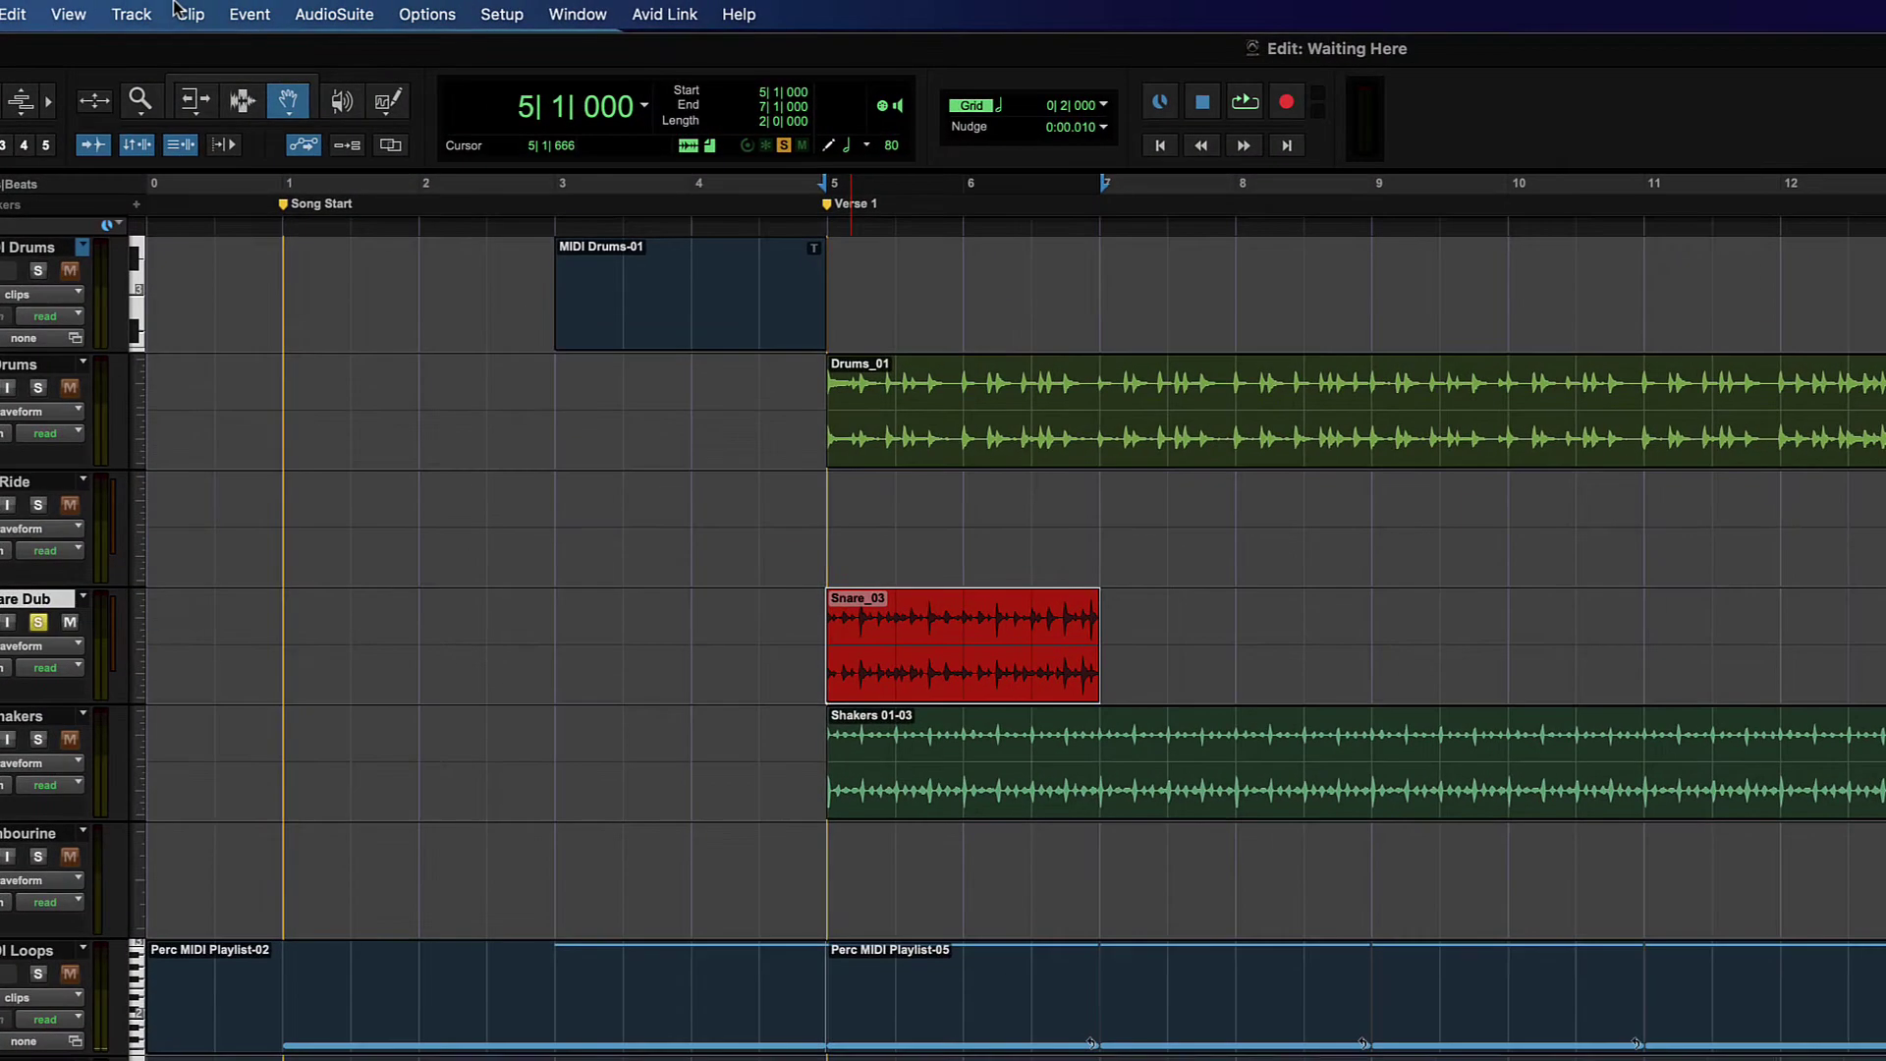
- Review the clip looping options for Snare_03: number of loops, loop length, loop until next clip, and the crossfade settings
{"action": "left_click", "coordinate": [177, 8]}
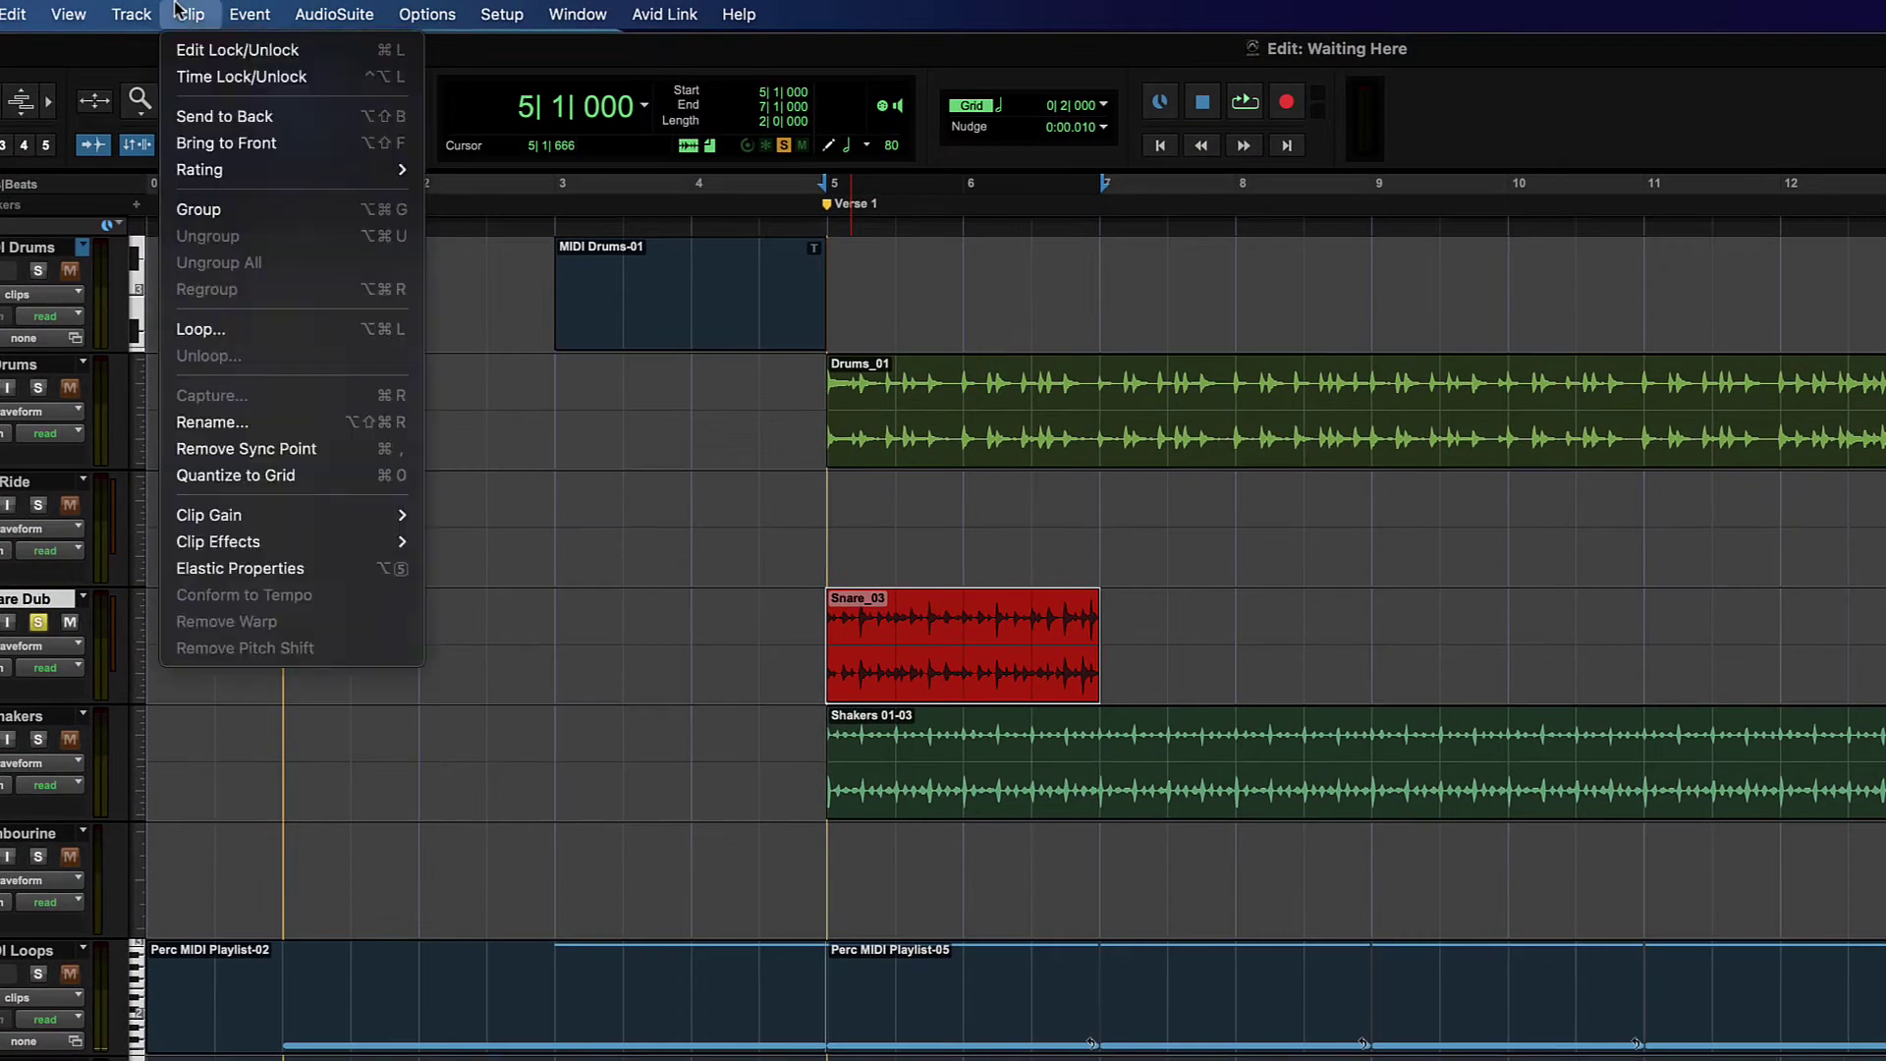
{"action": "left_click", "coordinate": [327, 332]}
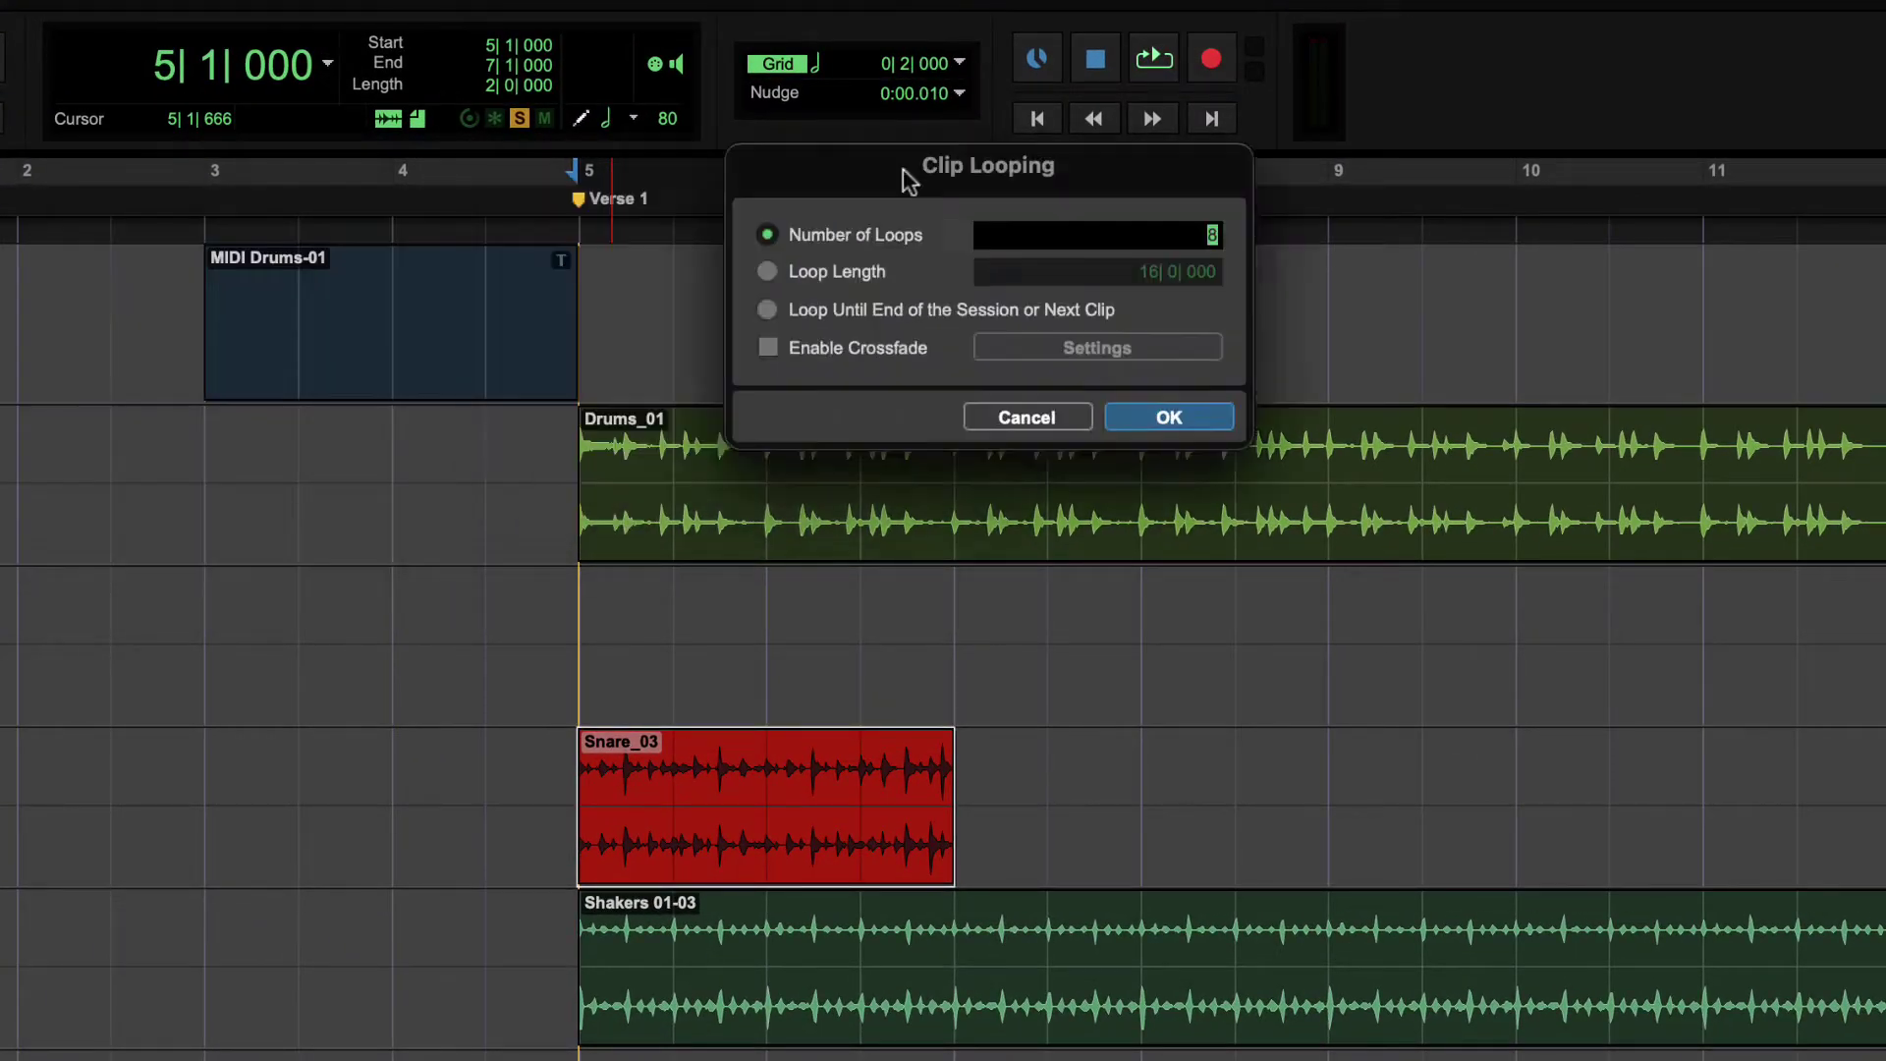
{"action": "left_click_drag", "start_coordinate": [1019, 178], "coordinate": [829, 285]}
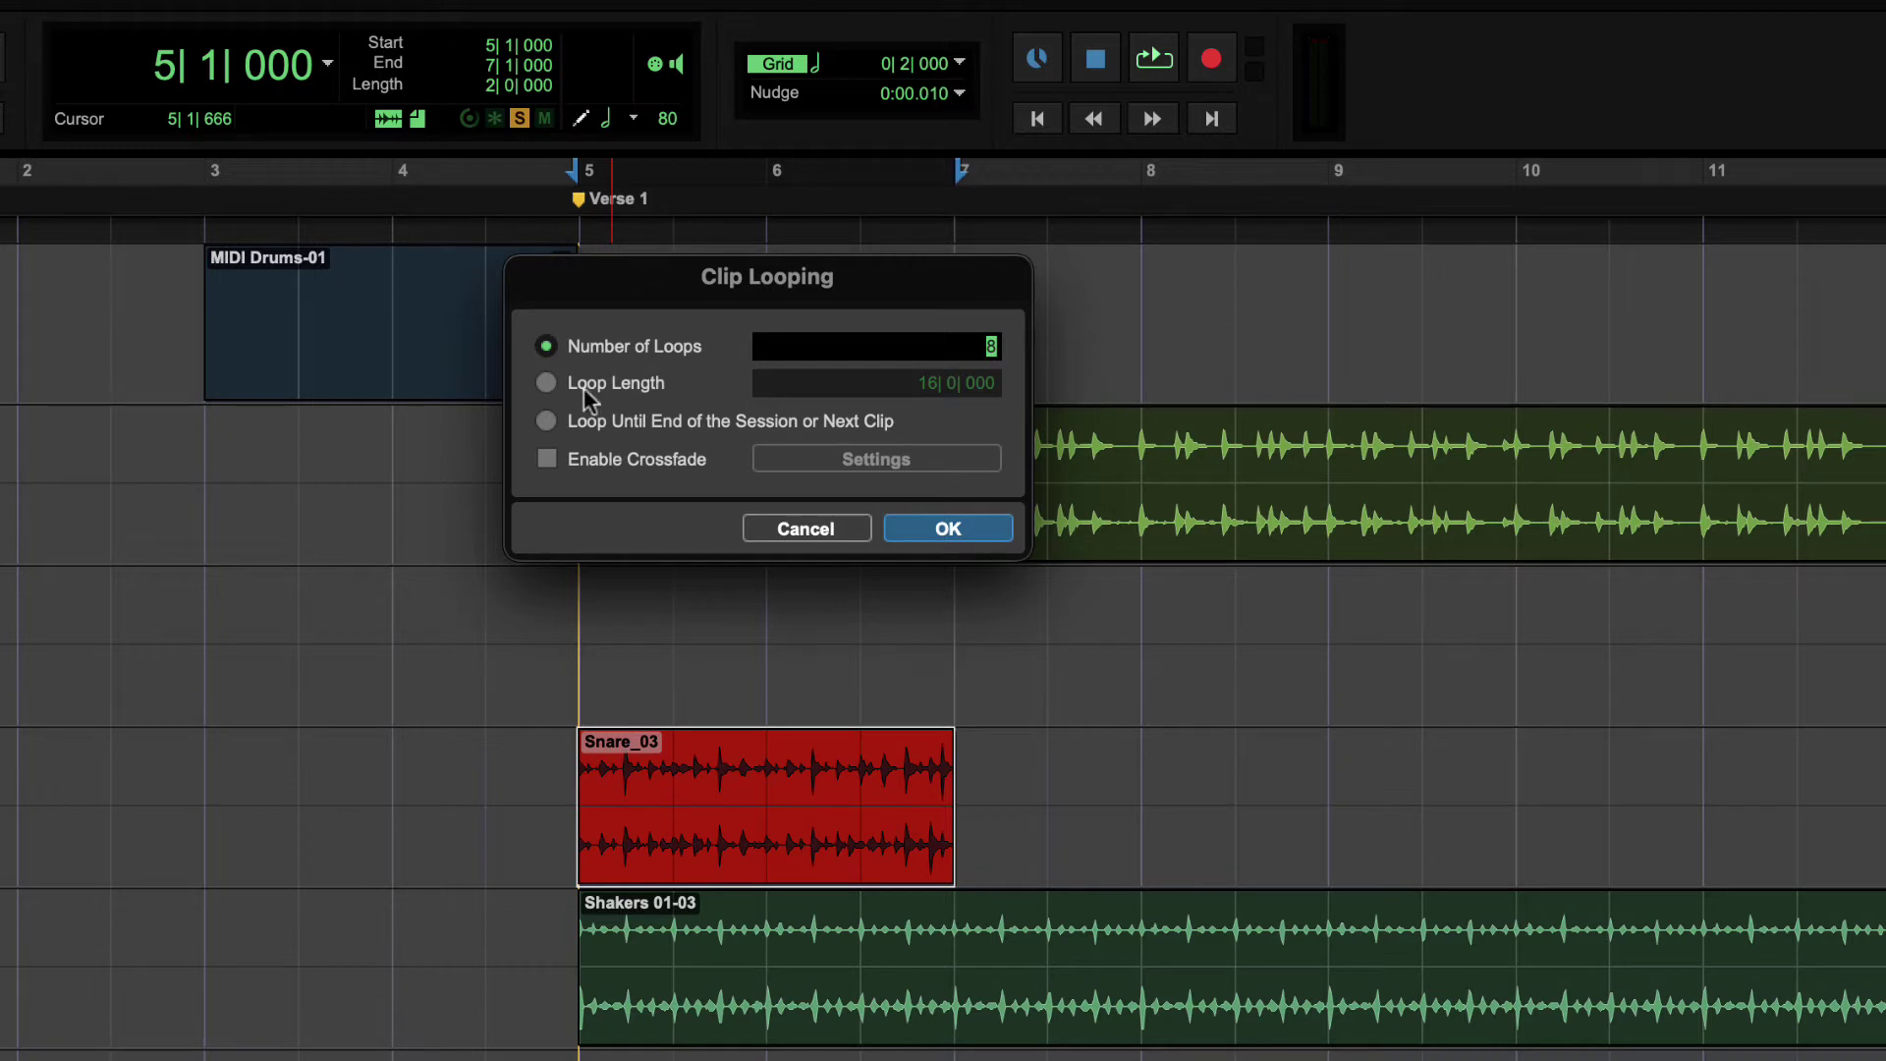
{"action": "left_click", "coordinate": [548, 382]}
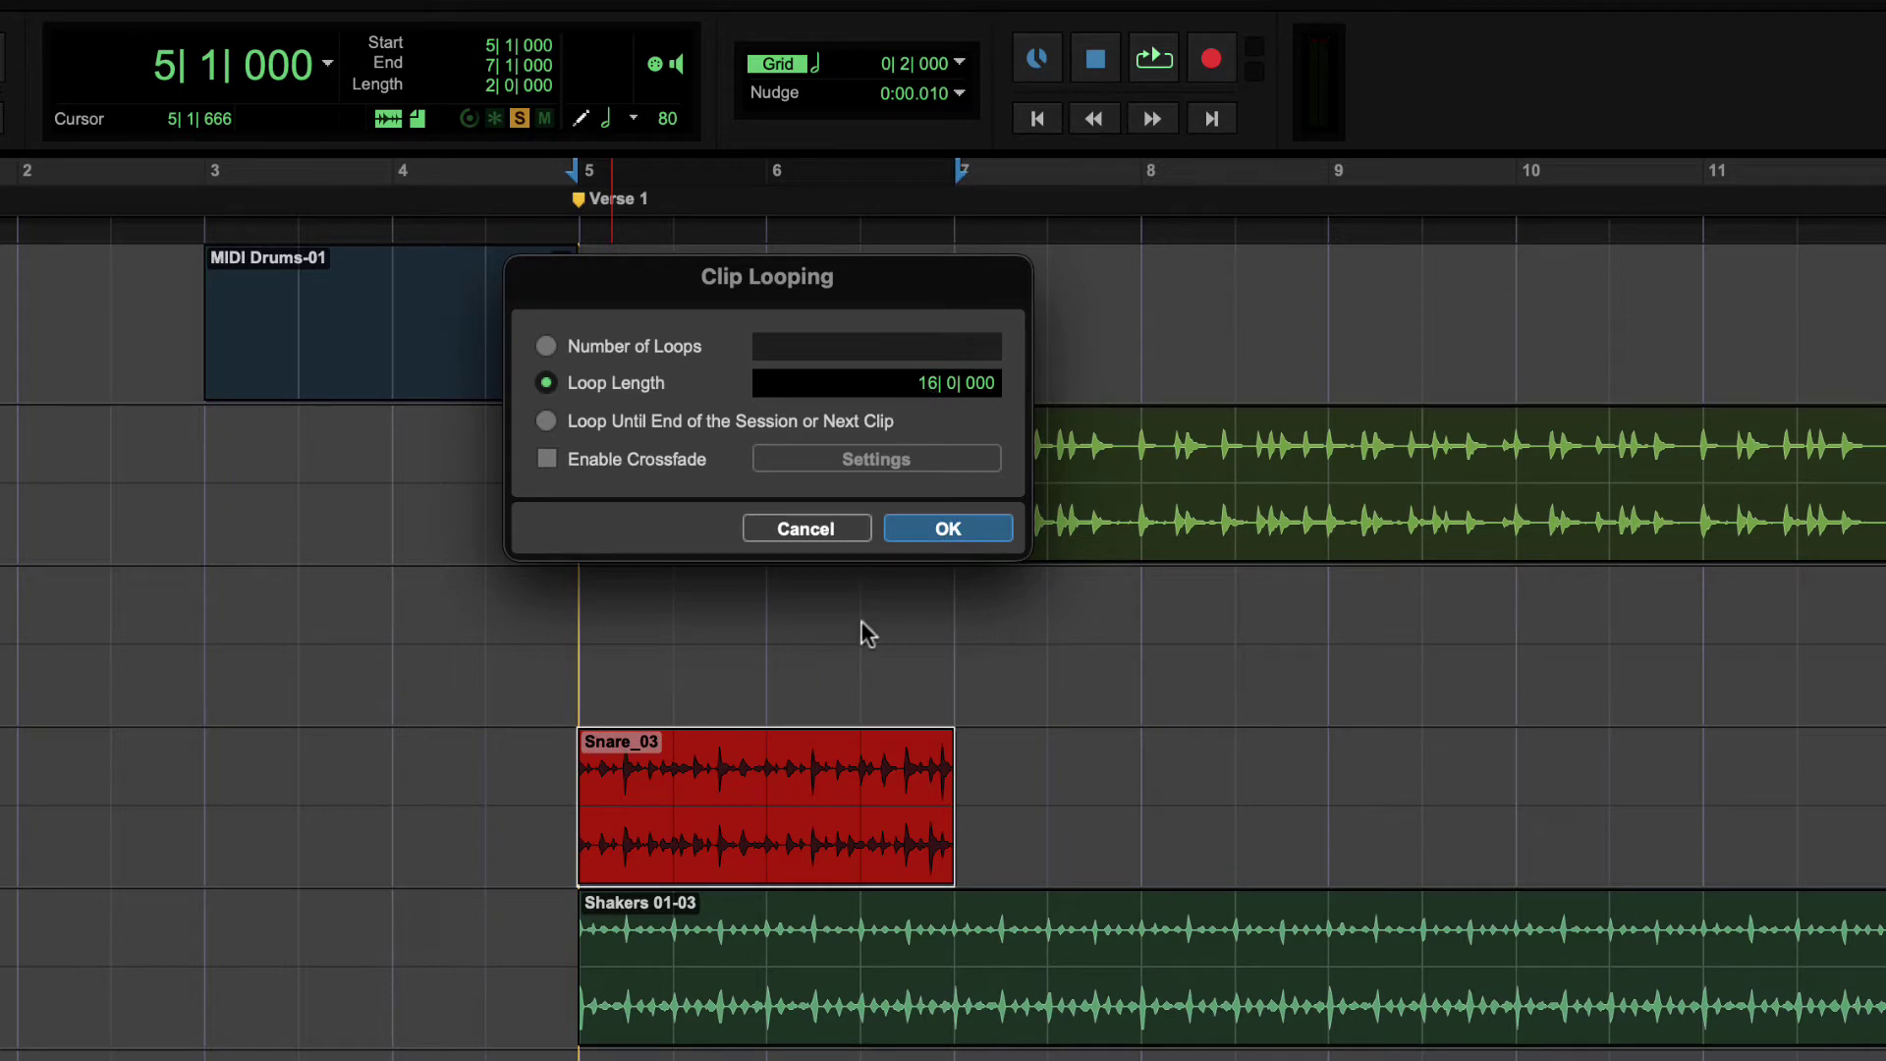
{"action": "left_click", "coordinate": [547, 422]}
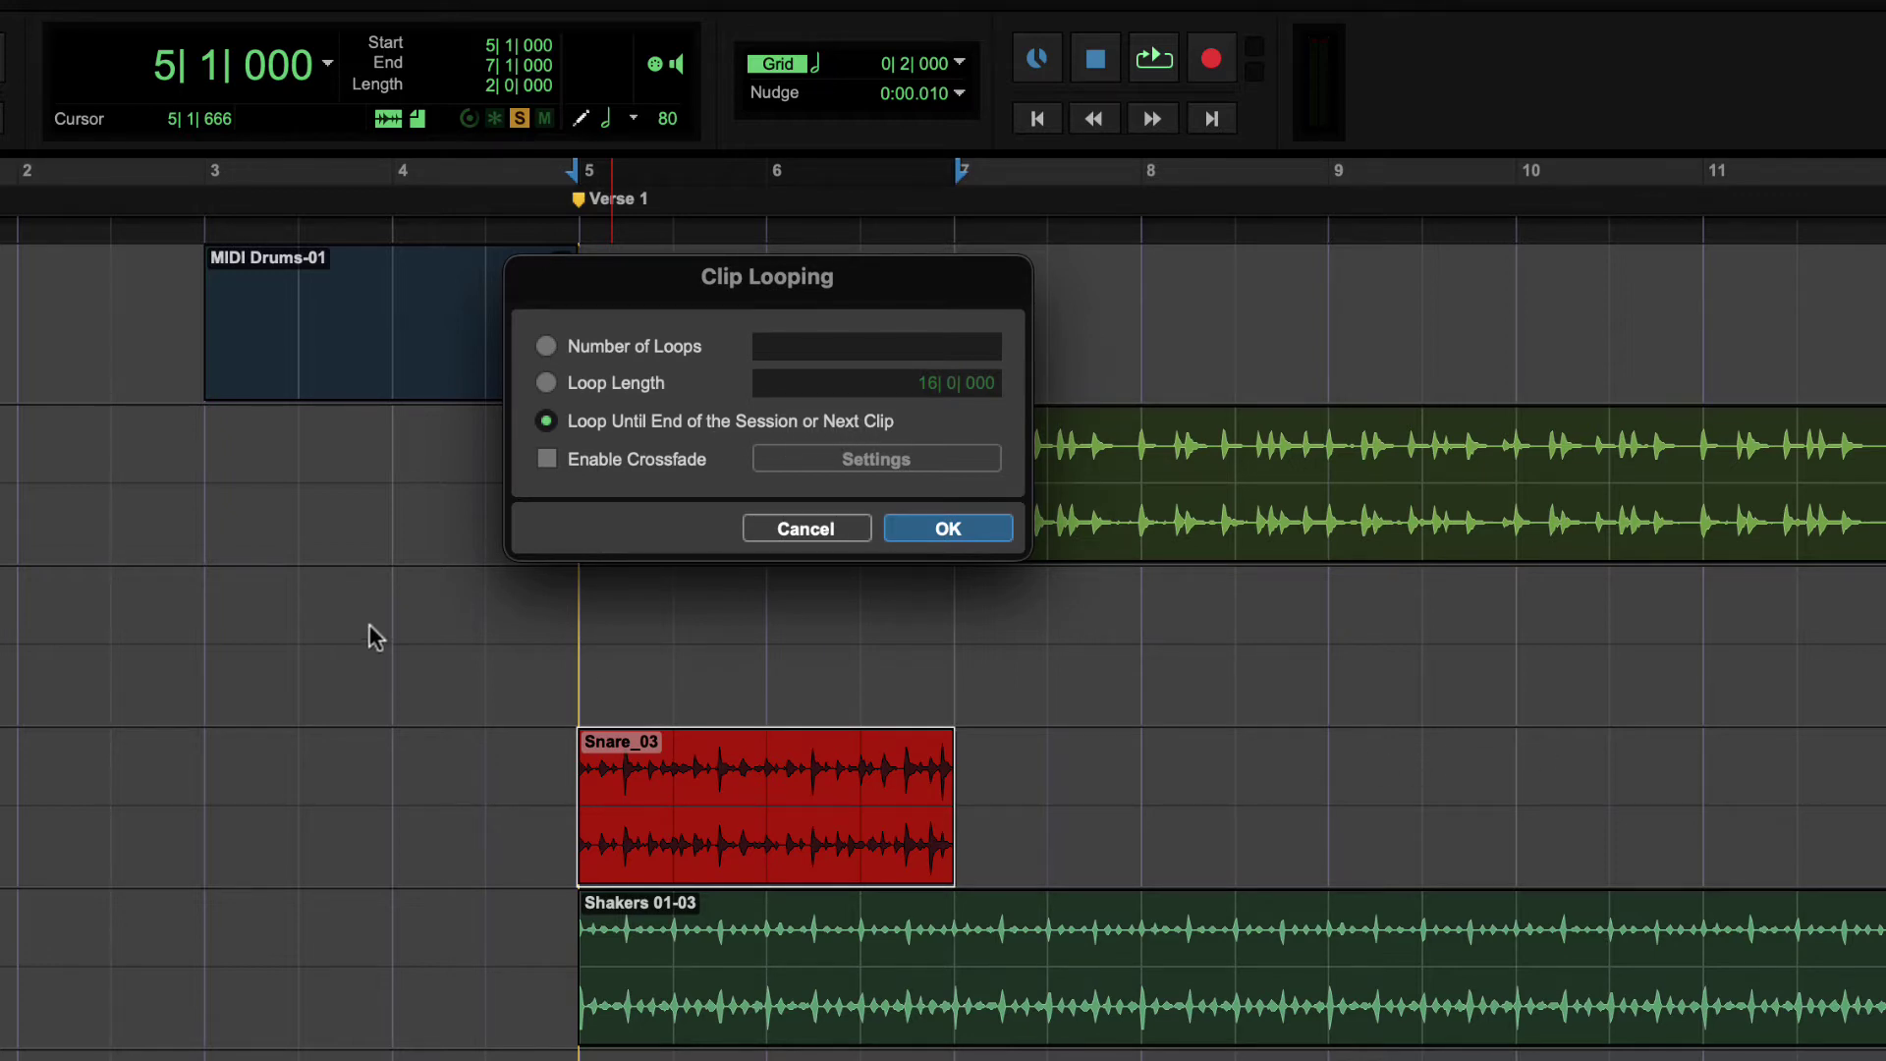
{"action": "left_click", "coordinate": [548, 458]}
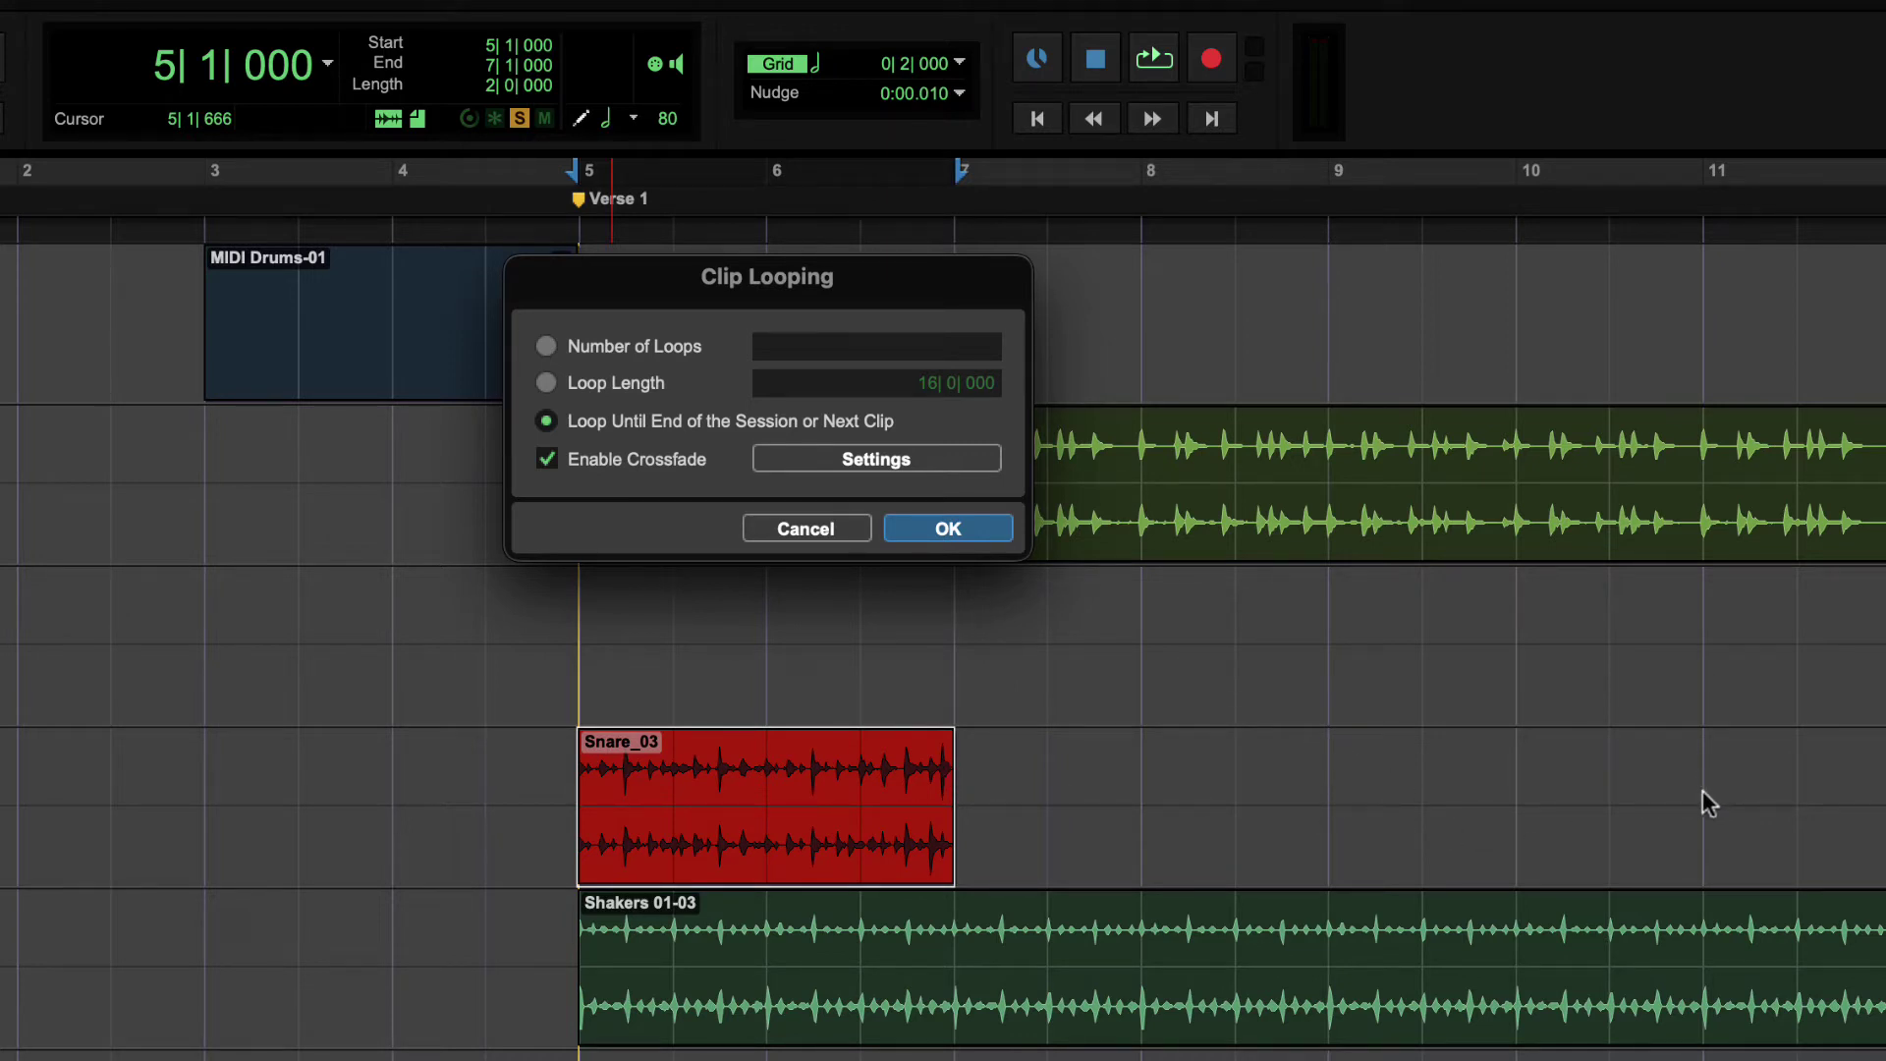
{"action": "left_click", "coordinate": [850, 476]}
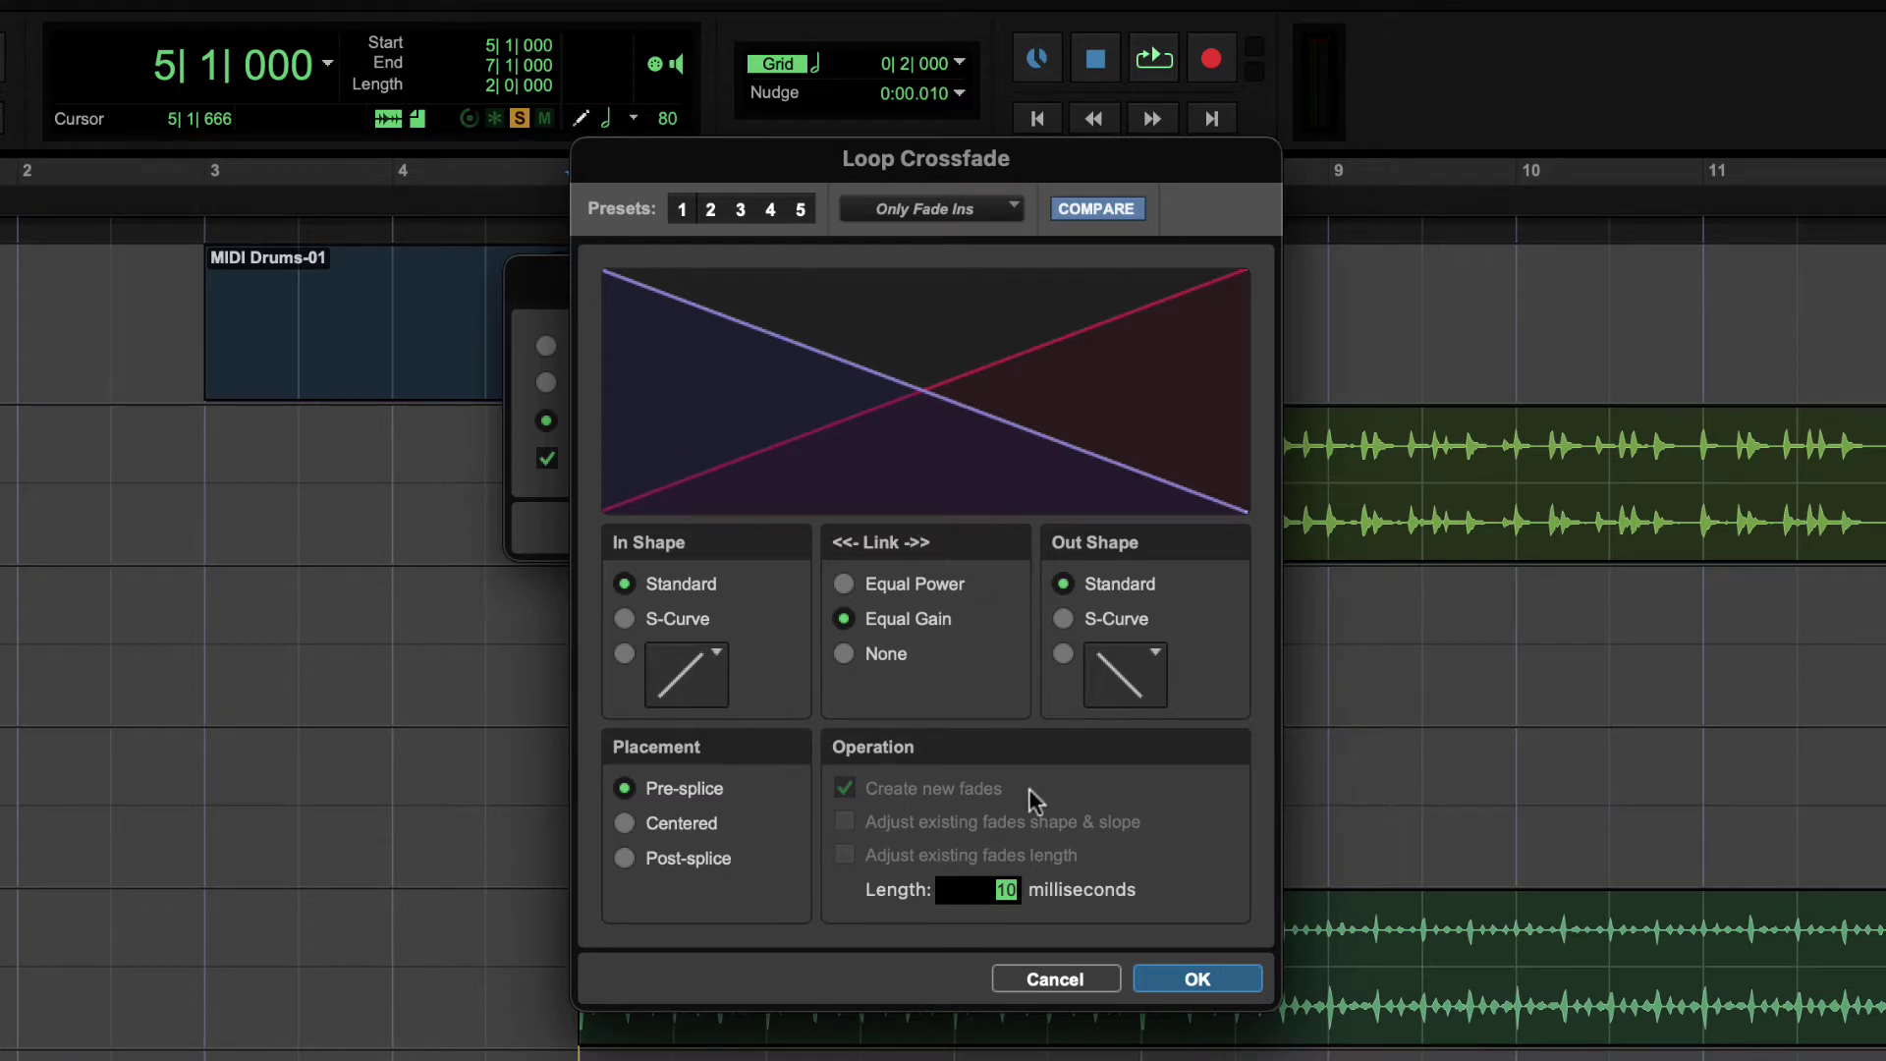
{"action": "left_click", "coordinate": [1049, 978]}
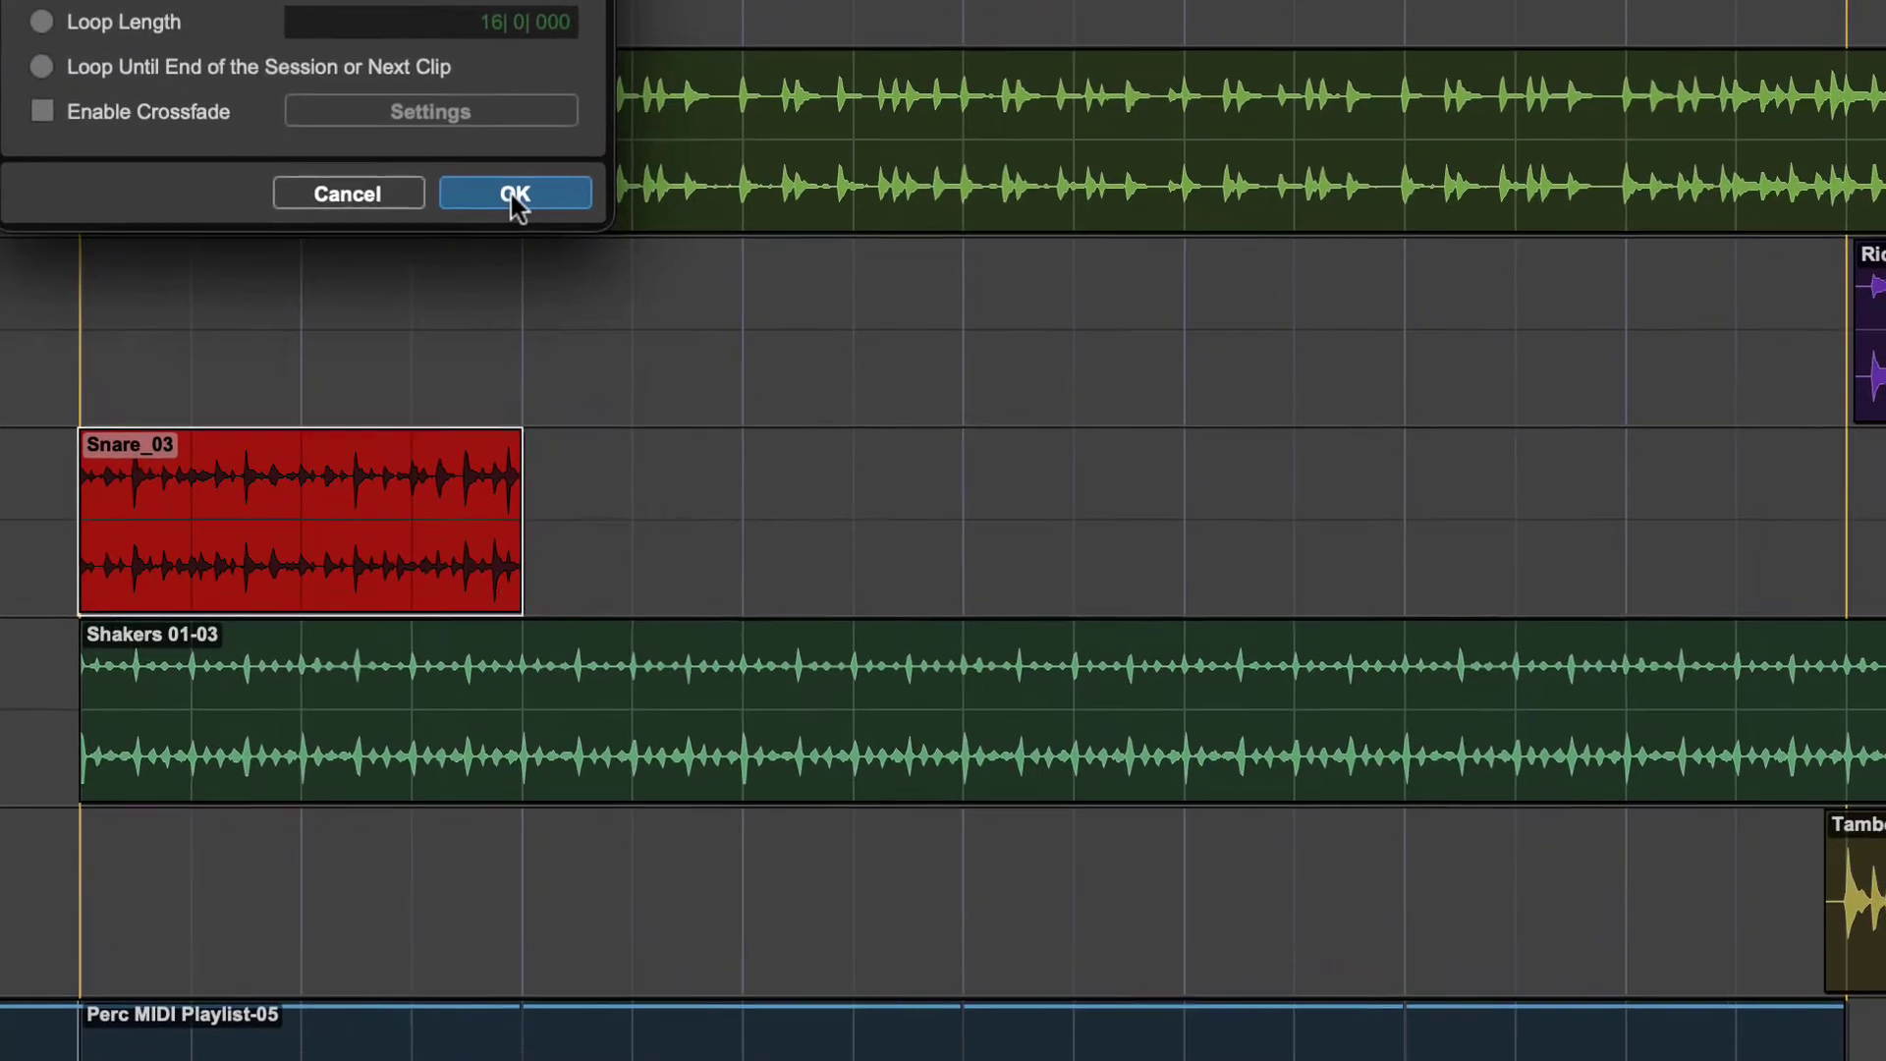
- Try looping the Snare_03 clip four times up to the Chorus 1 marker, and undo the loop
{"action": "left_click", "coordinate": [948, 529]}
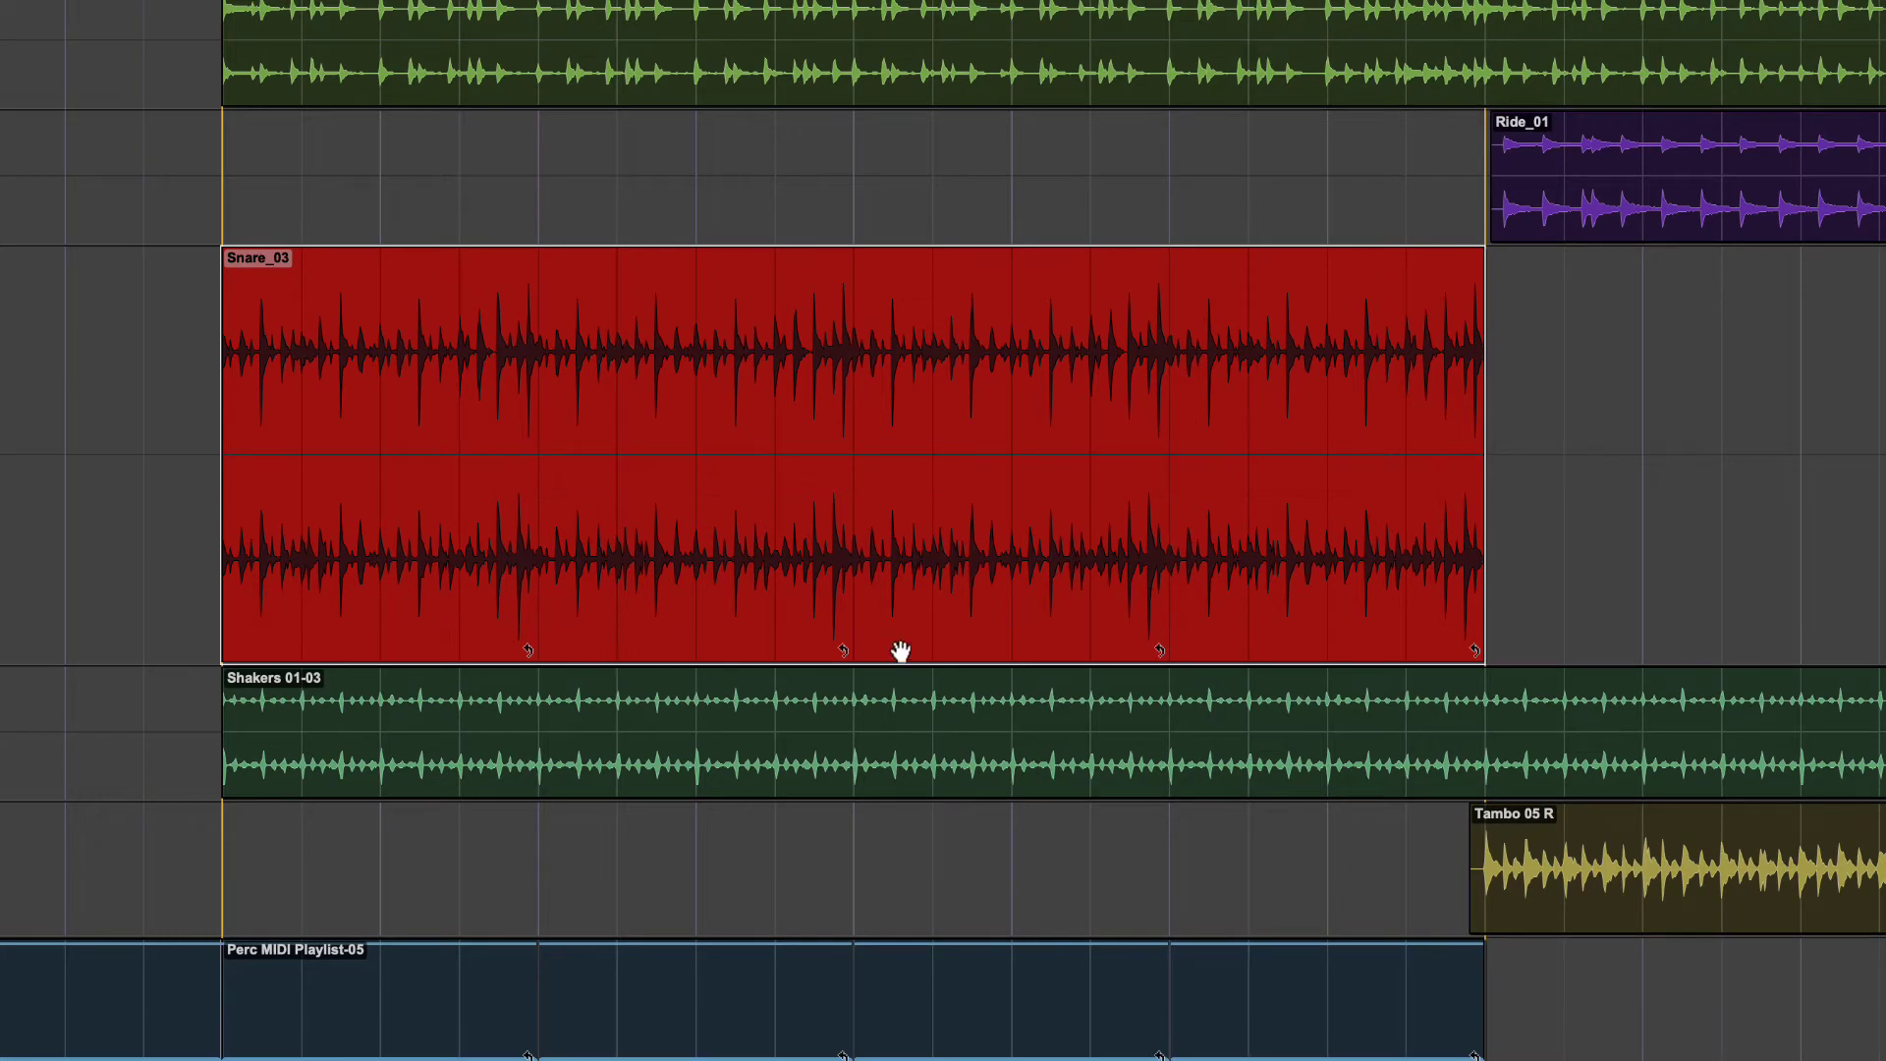
{"action": "key", "text": "super+z"}
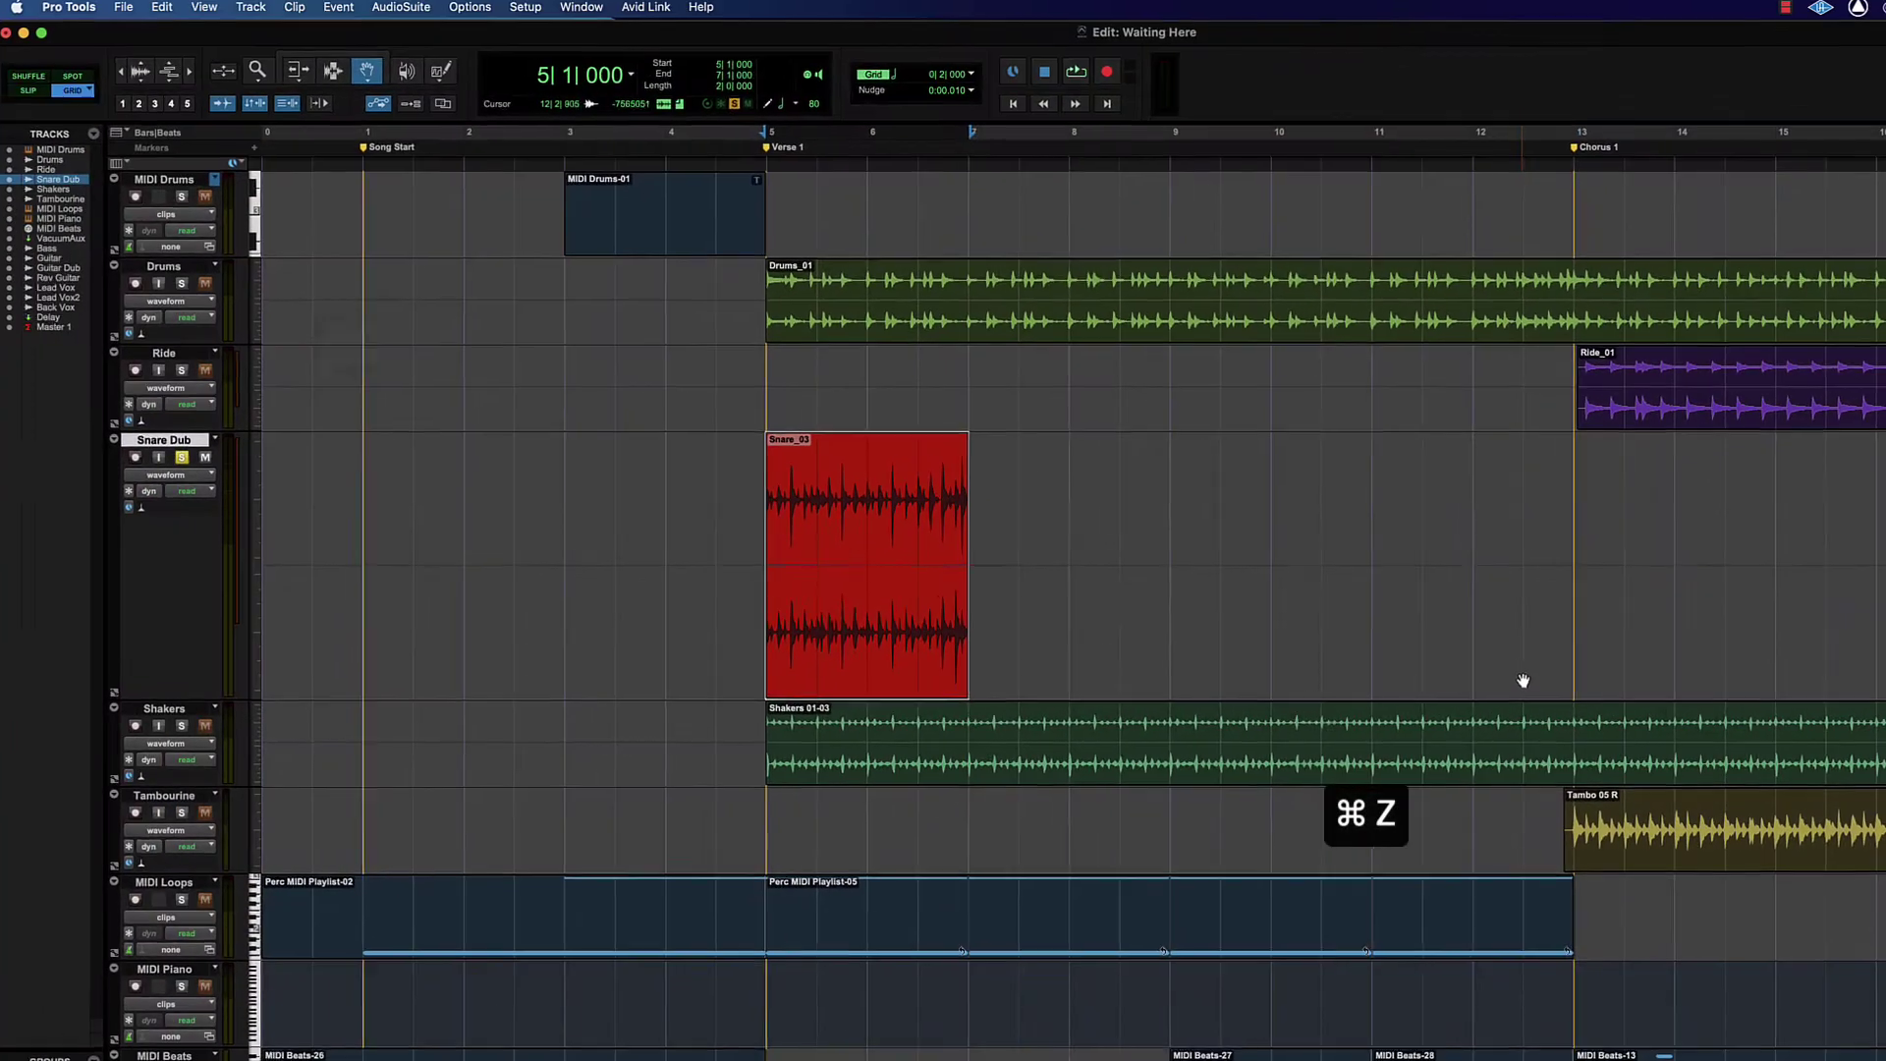
- Try looping the Snare_03 clip with a loop length of 8|0|000, and undo the loop
{"action": "left_click", "coordinate": [299, 10]}
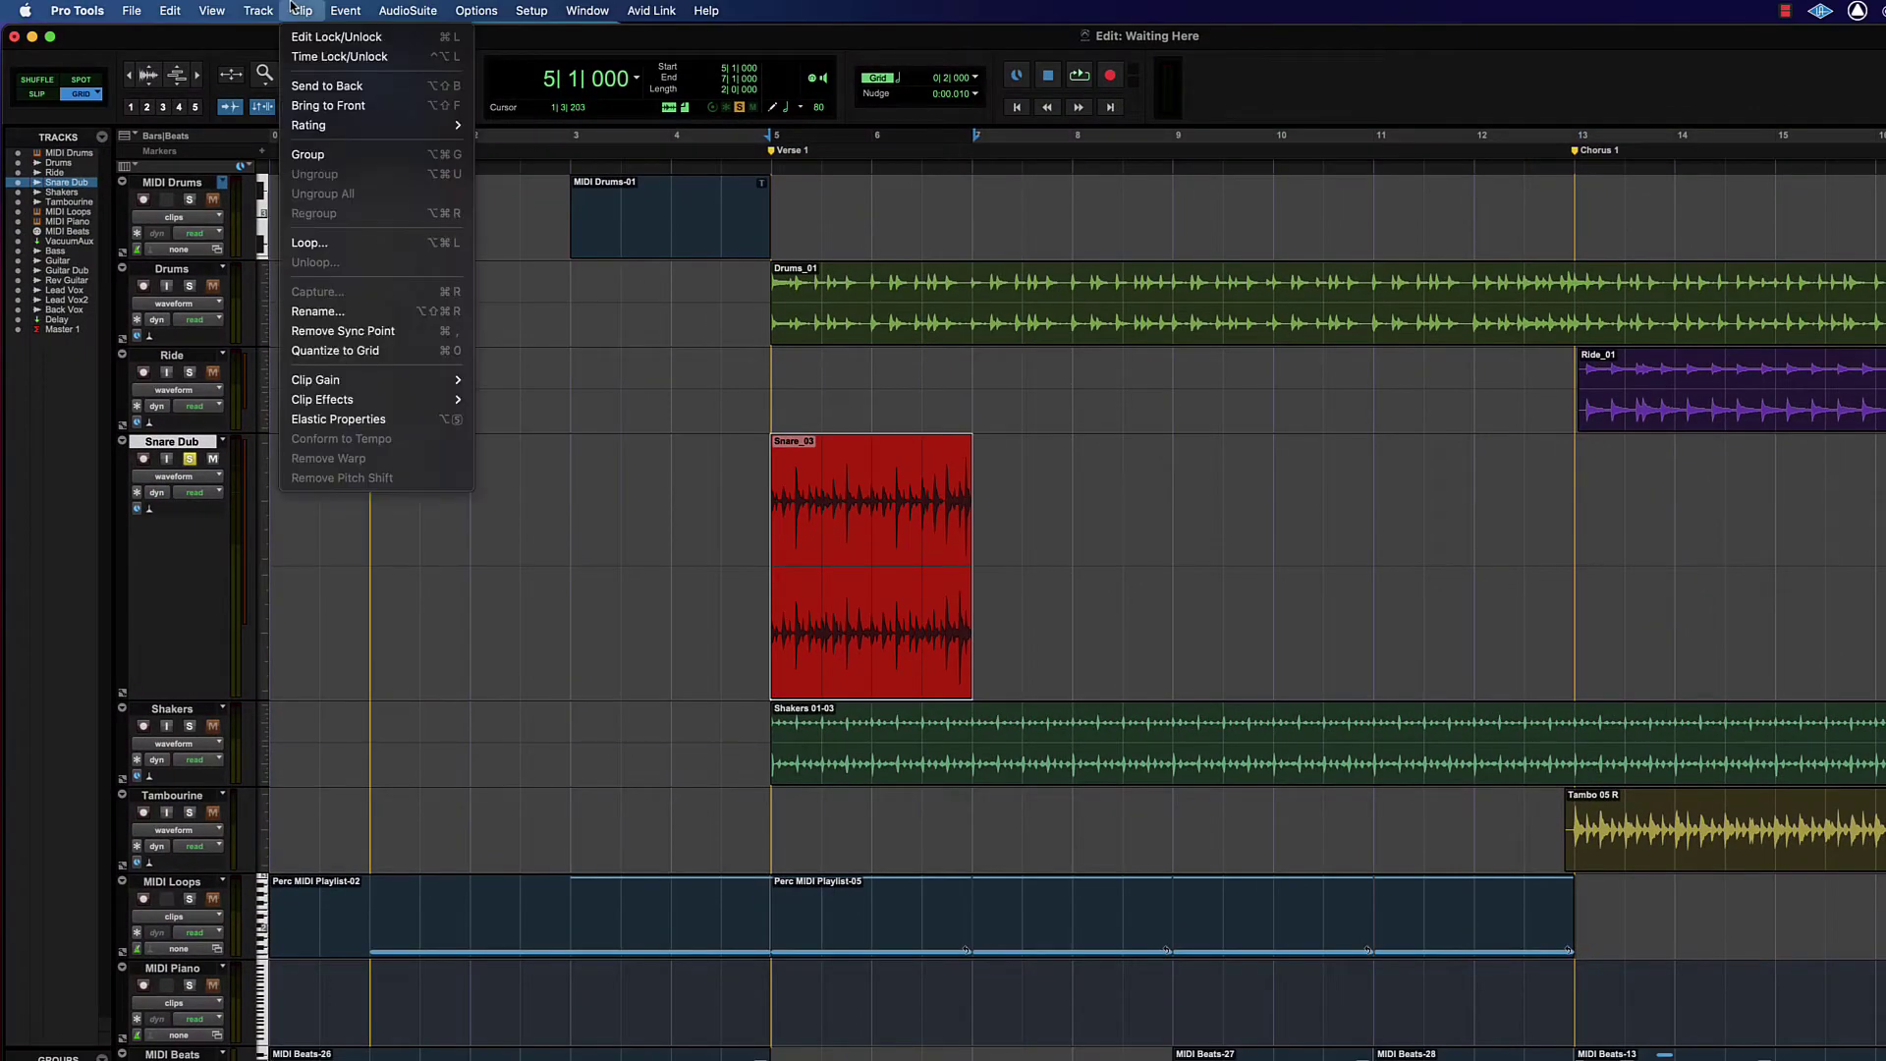
{"action": "left_click", "coordinate": [365, 243]}
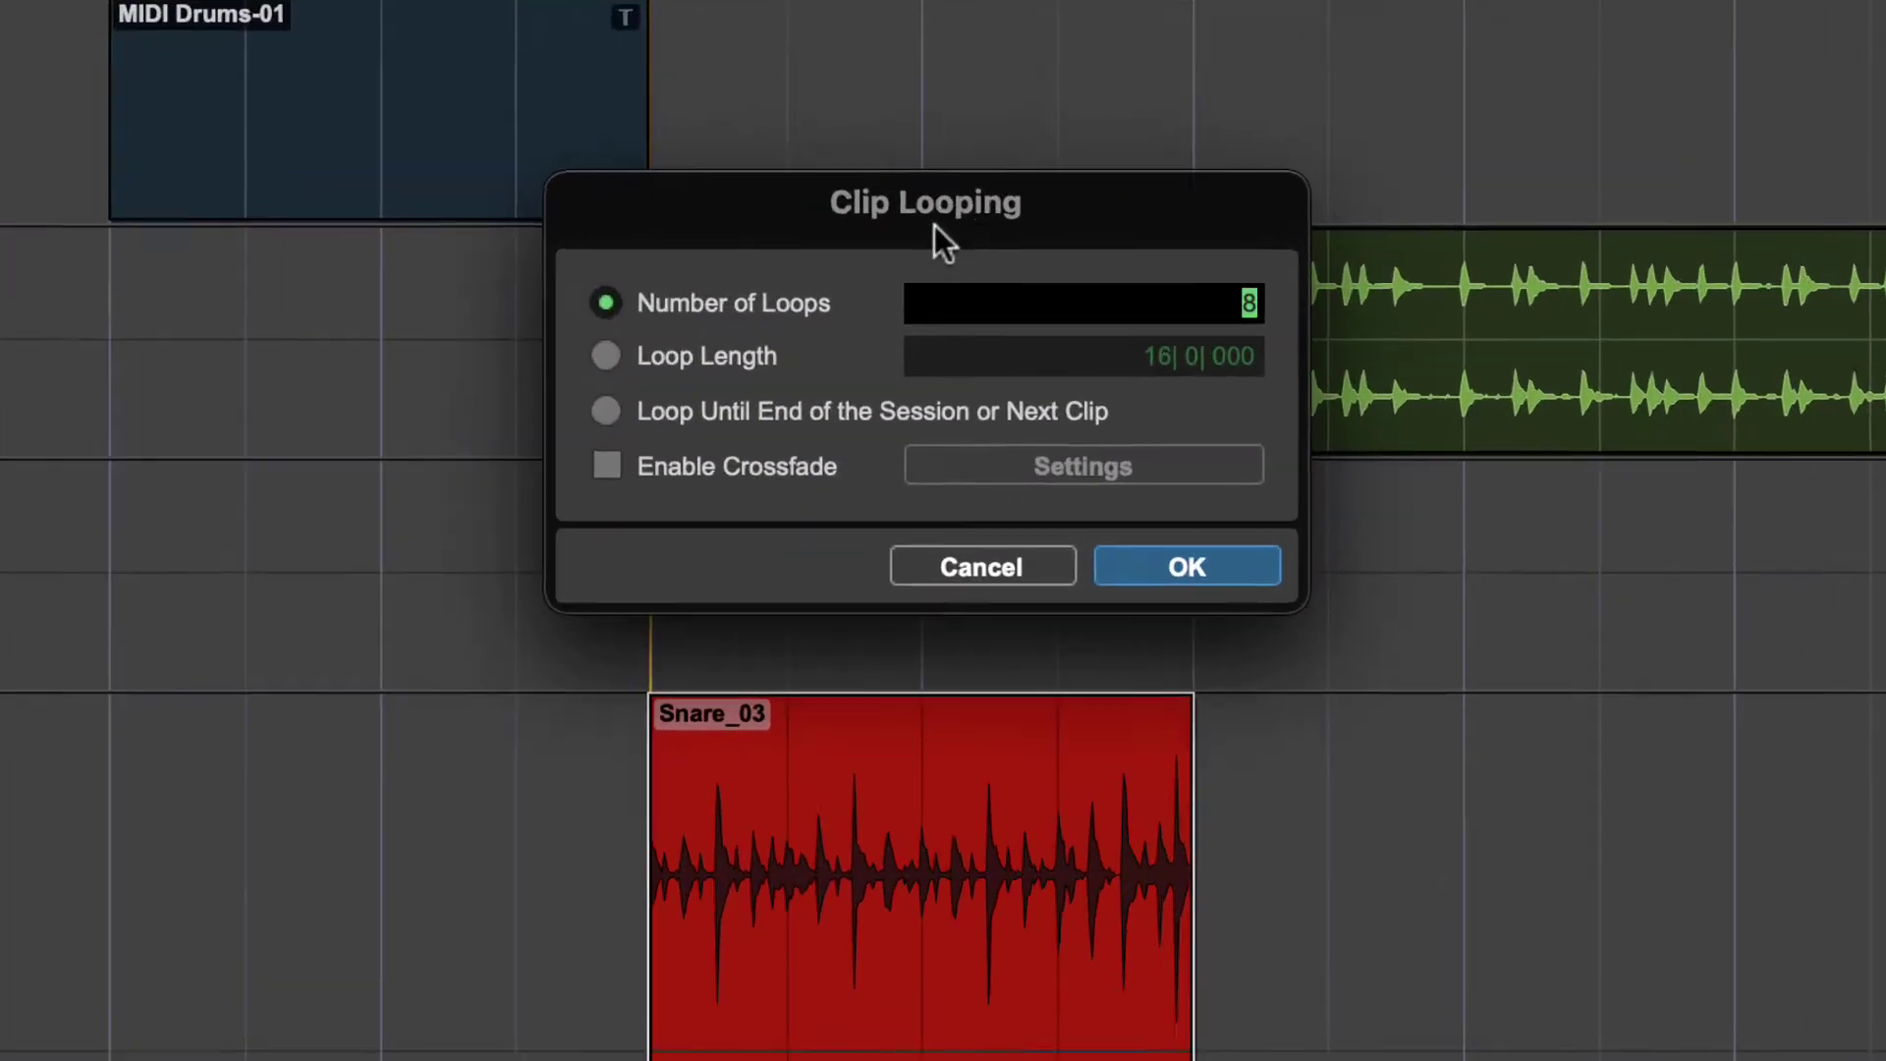
{"action": "left_click", "coordinate": [606, 356]}
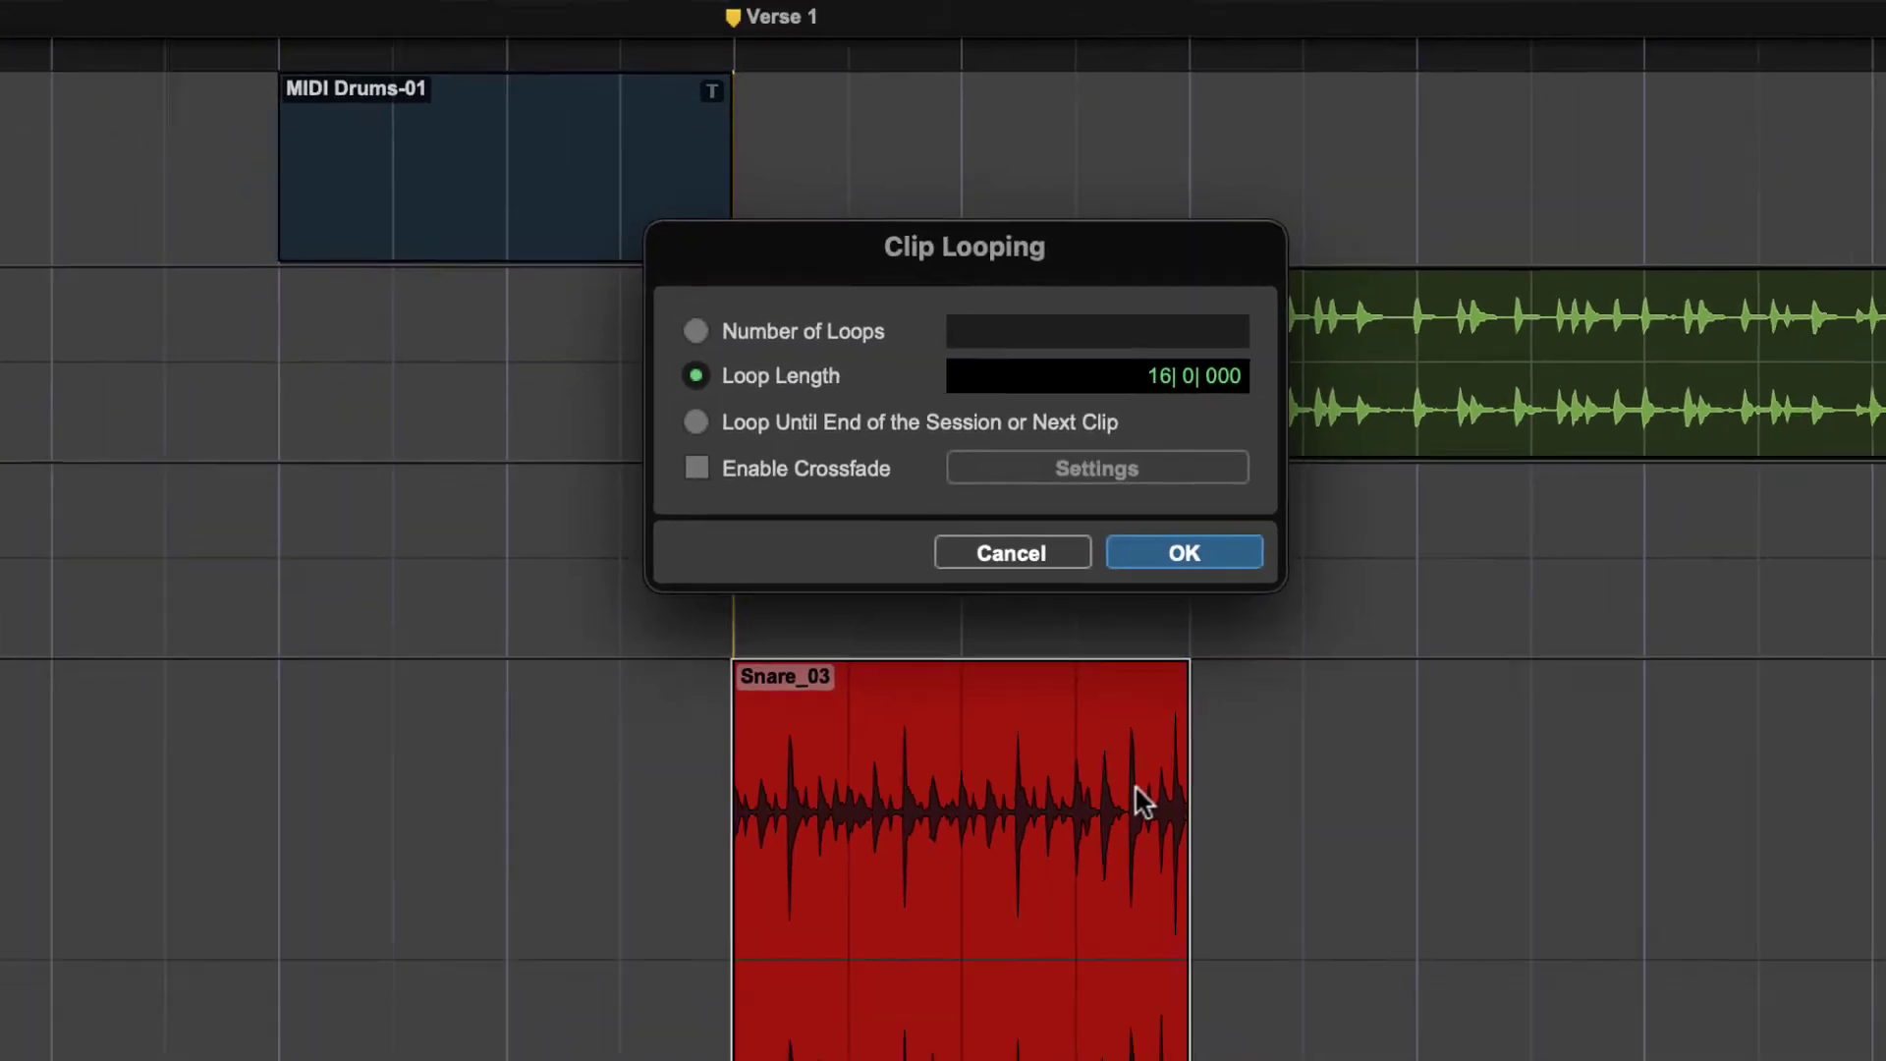
{"action": "left_click", "coordinate": [1159, 377]}
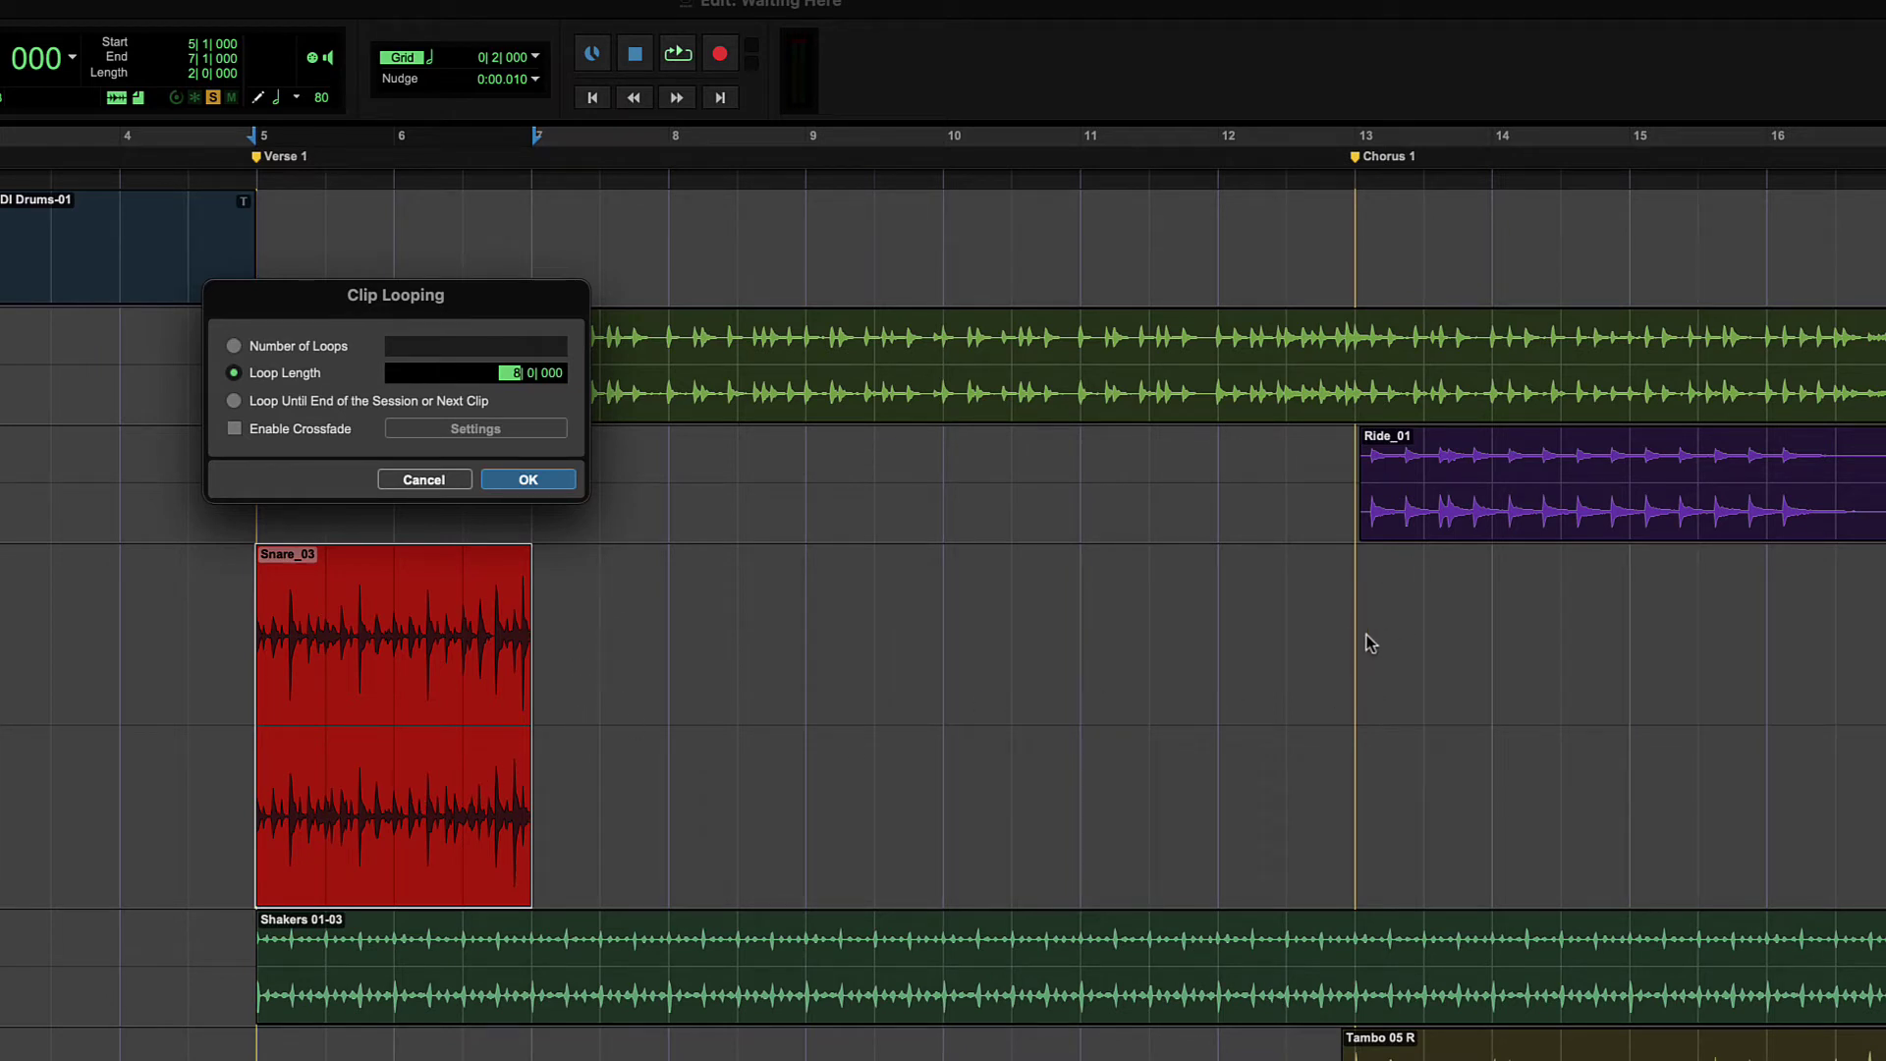
{"action": "left_click", "coordinate": [528, 480]}
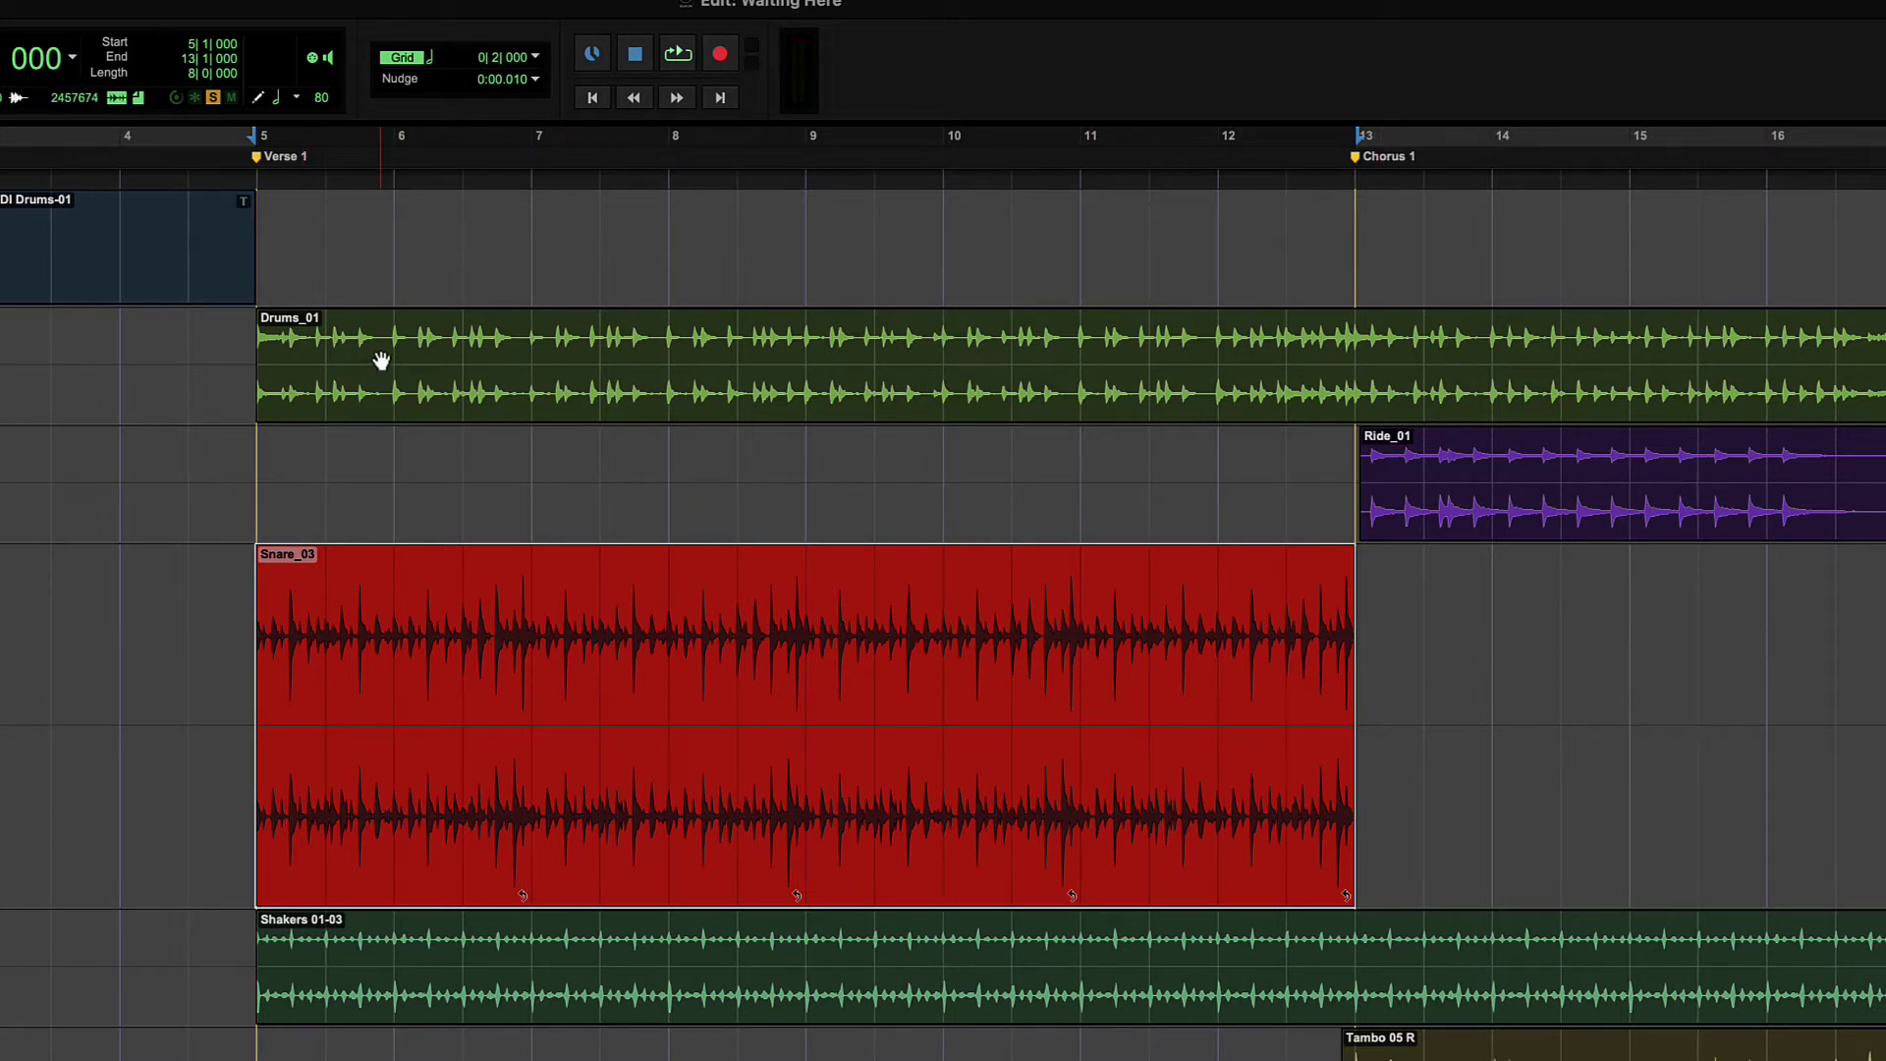
{"action": "key", "text": "super+z"}
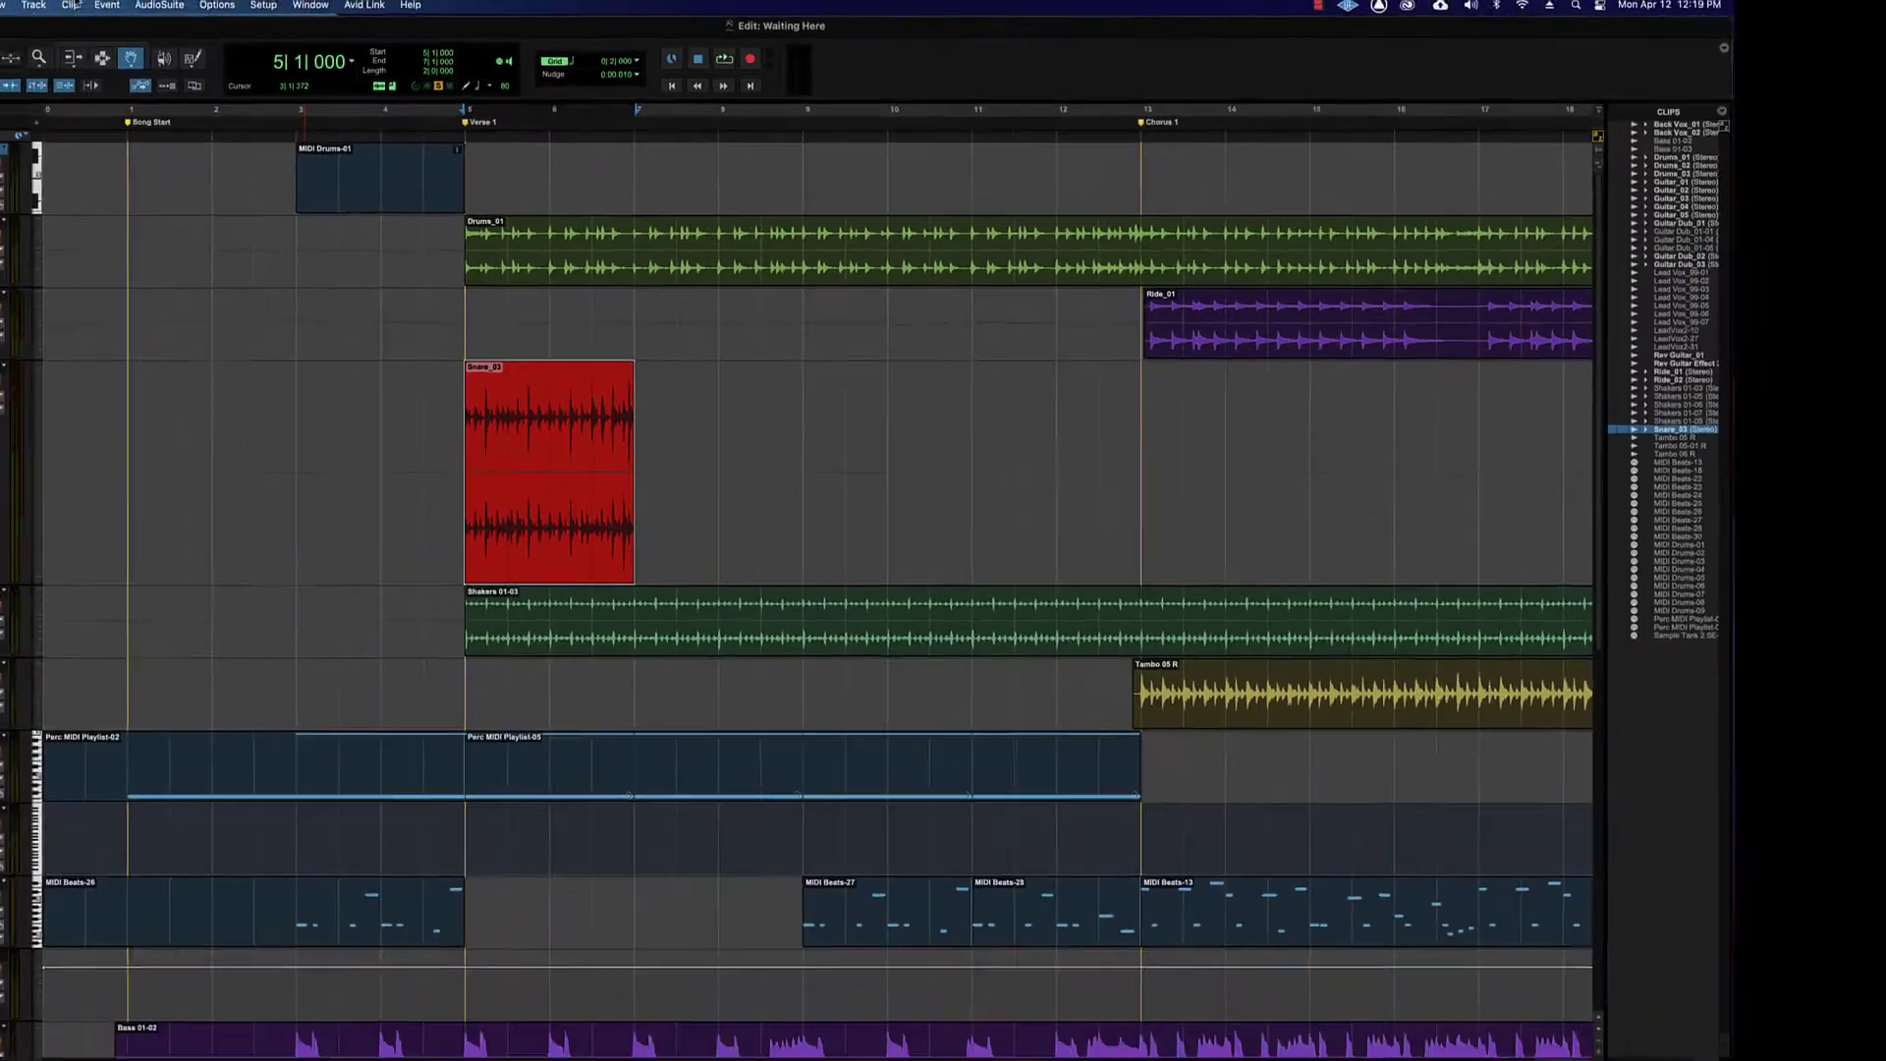
{"action": "left_click", "coordinate": [111, 7]}
{"action": "left_click", "coordinate": [162, 196]}
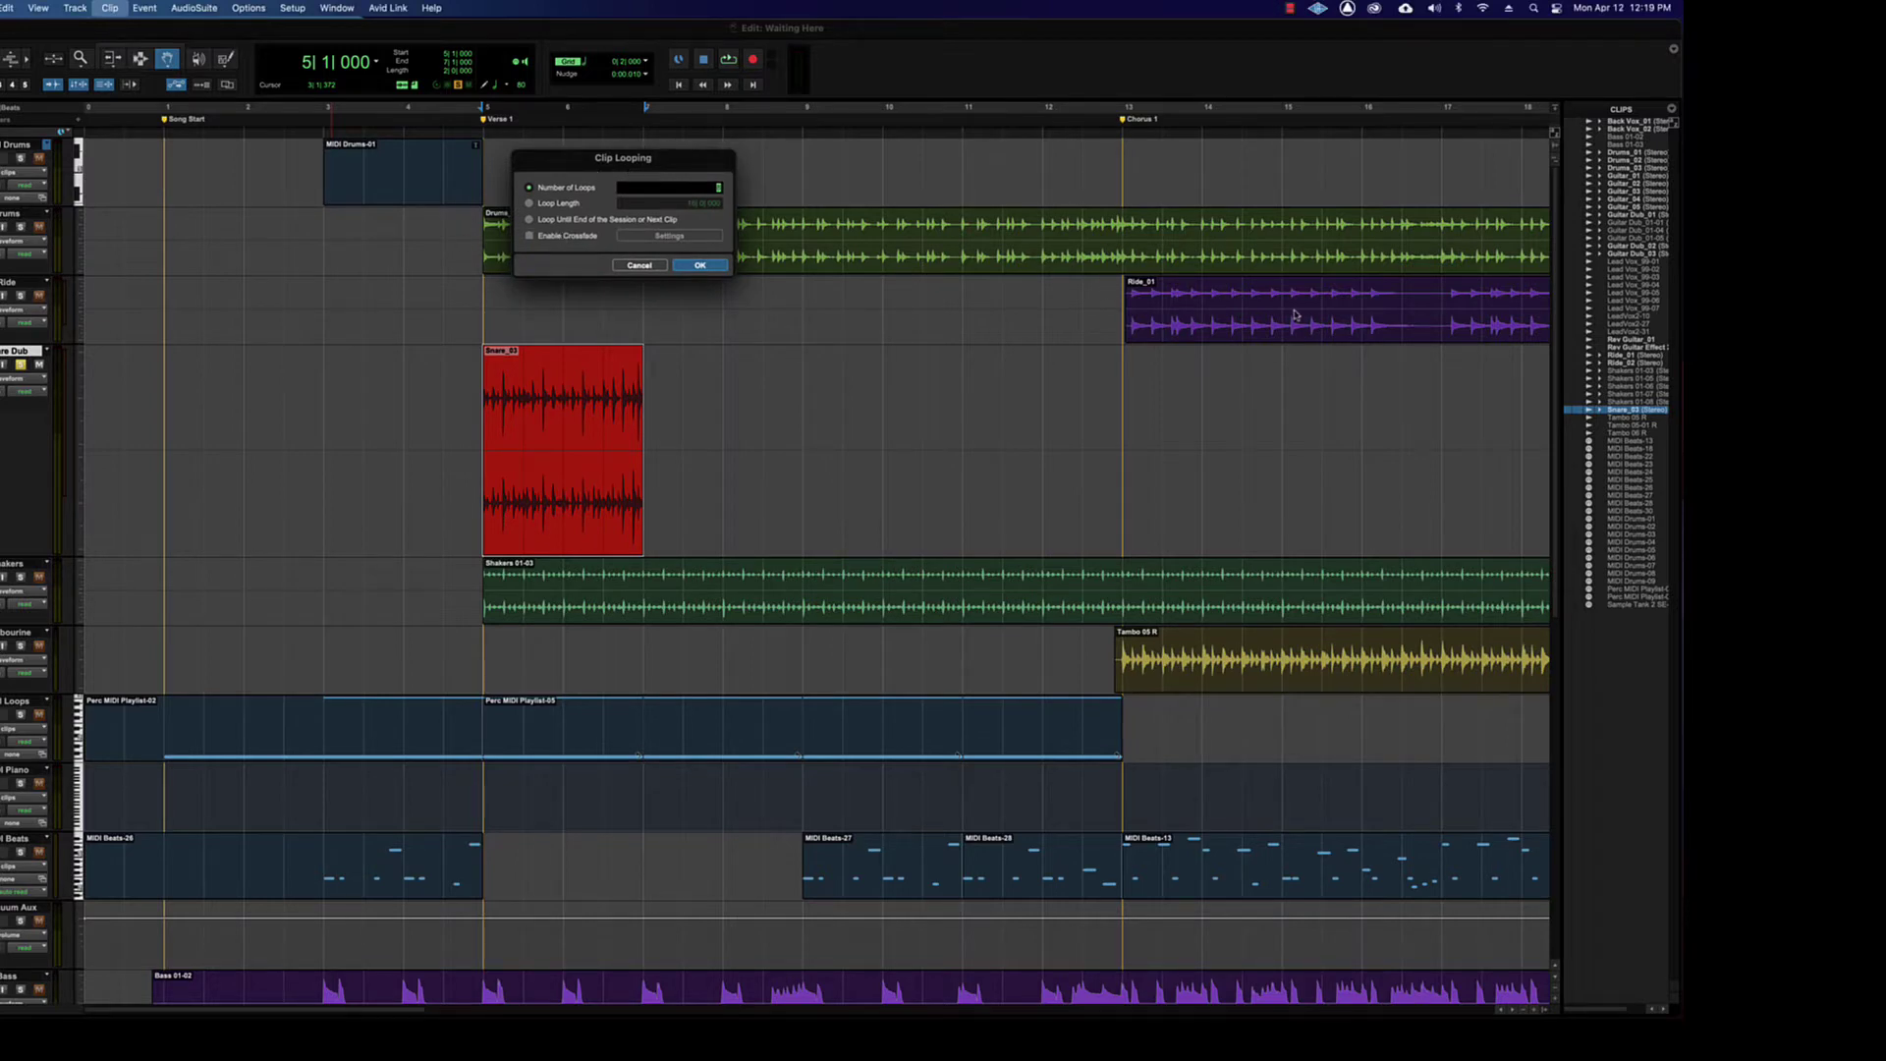
{"action": "left_click", "coordinate": [727, 265]}
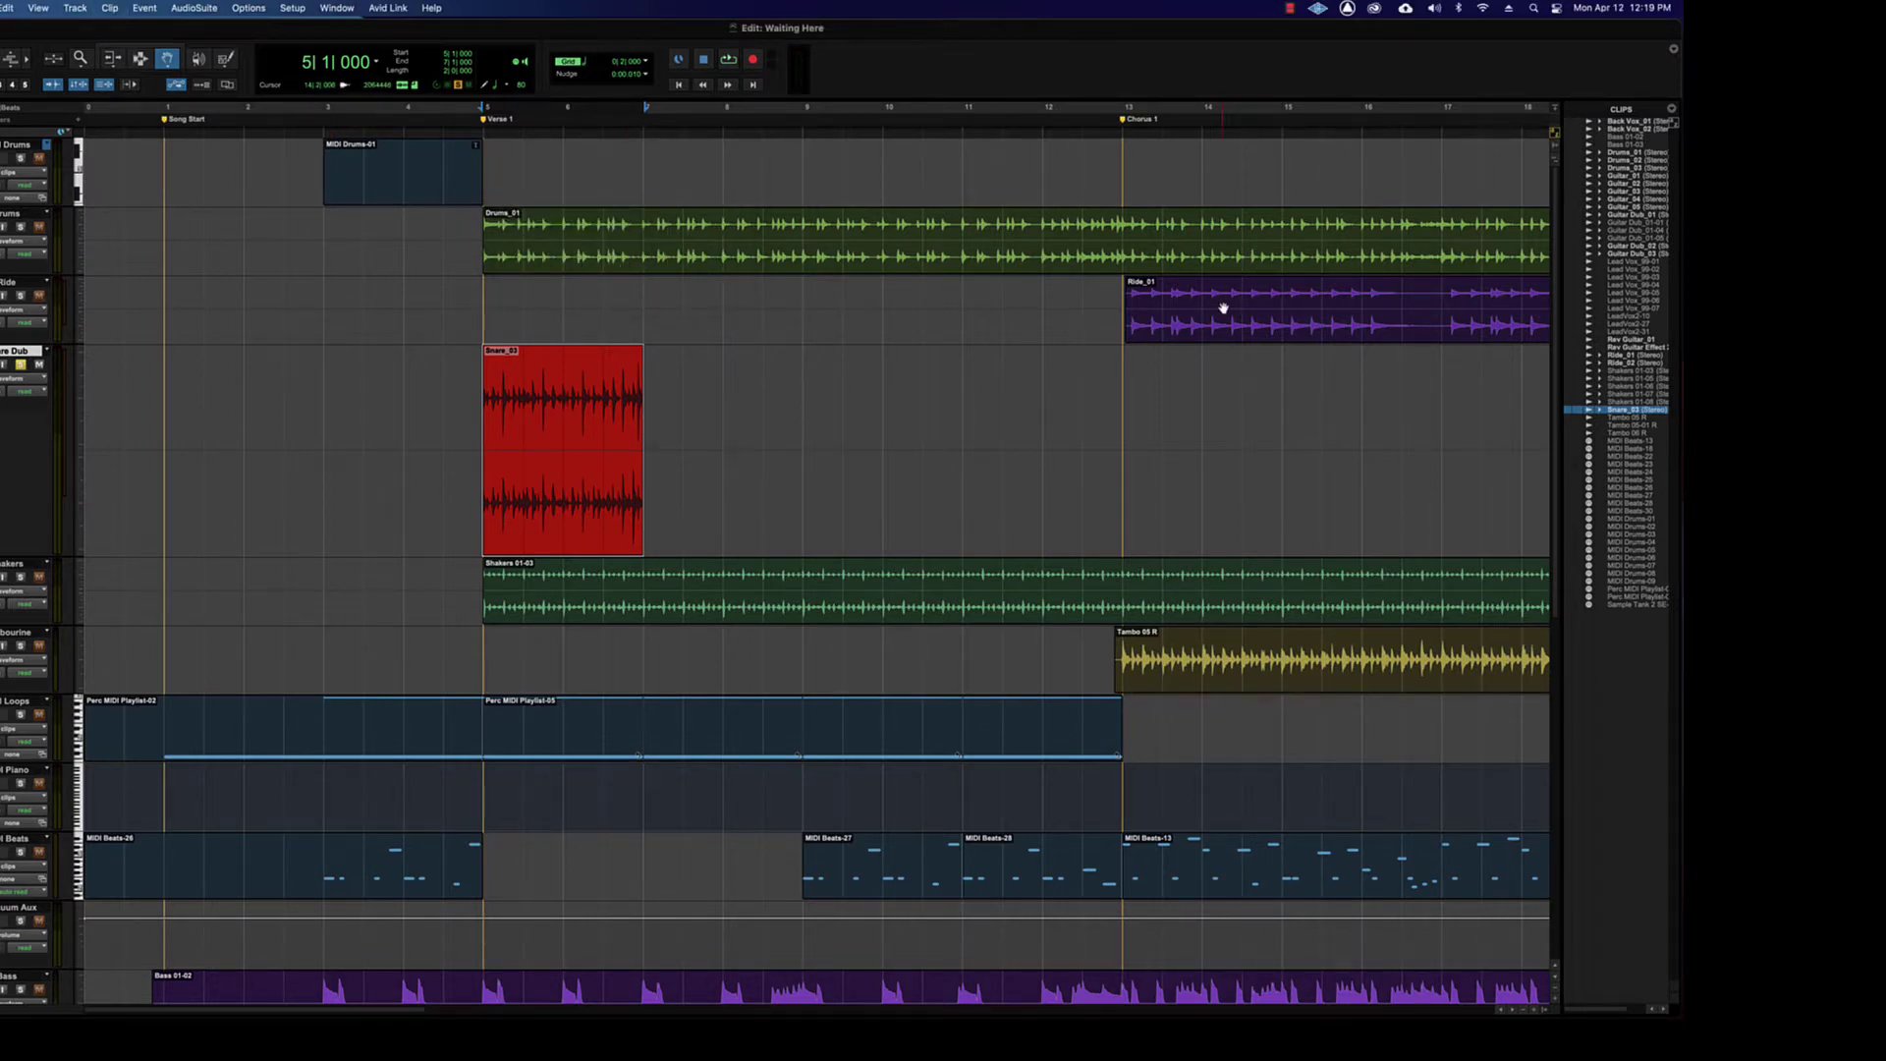
- Move the Ride_01 clip from the Ride track onto the Snare Dub track at Chorus 1
{"action": "left_click_drag", "start_coordinate": [1221, 315], "coordinate": [1221, 428]}
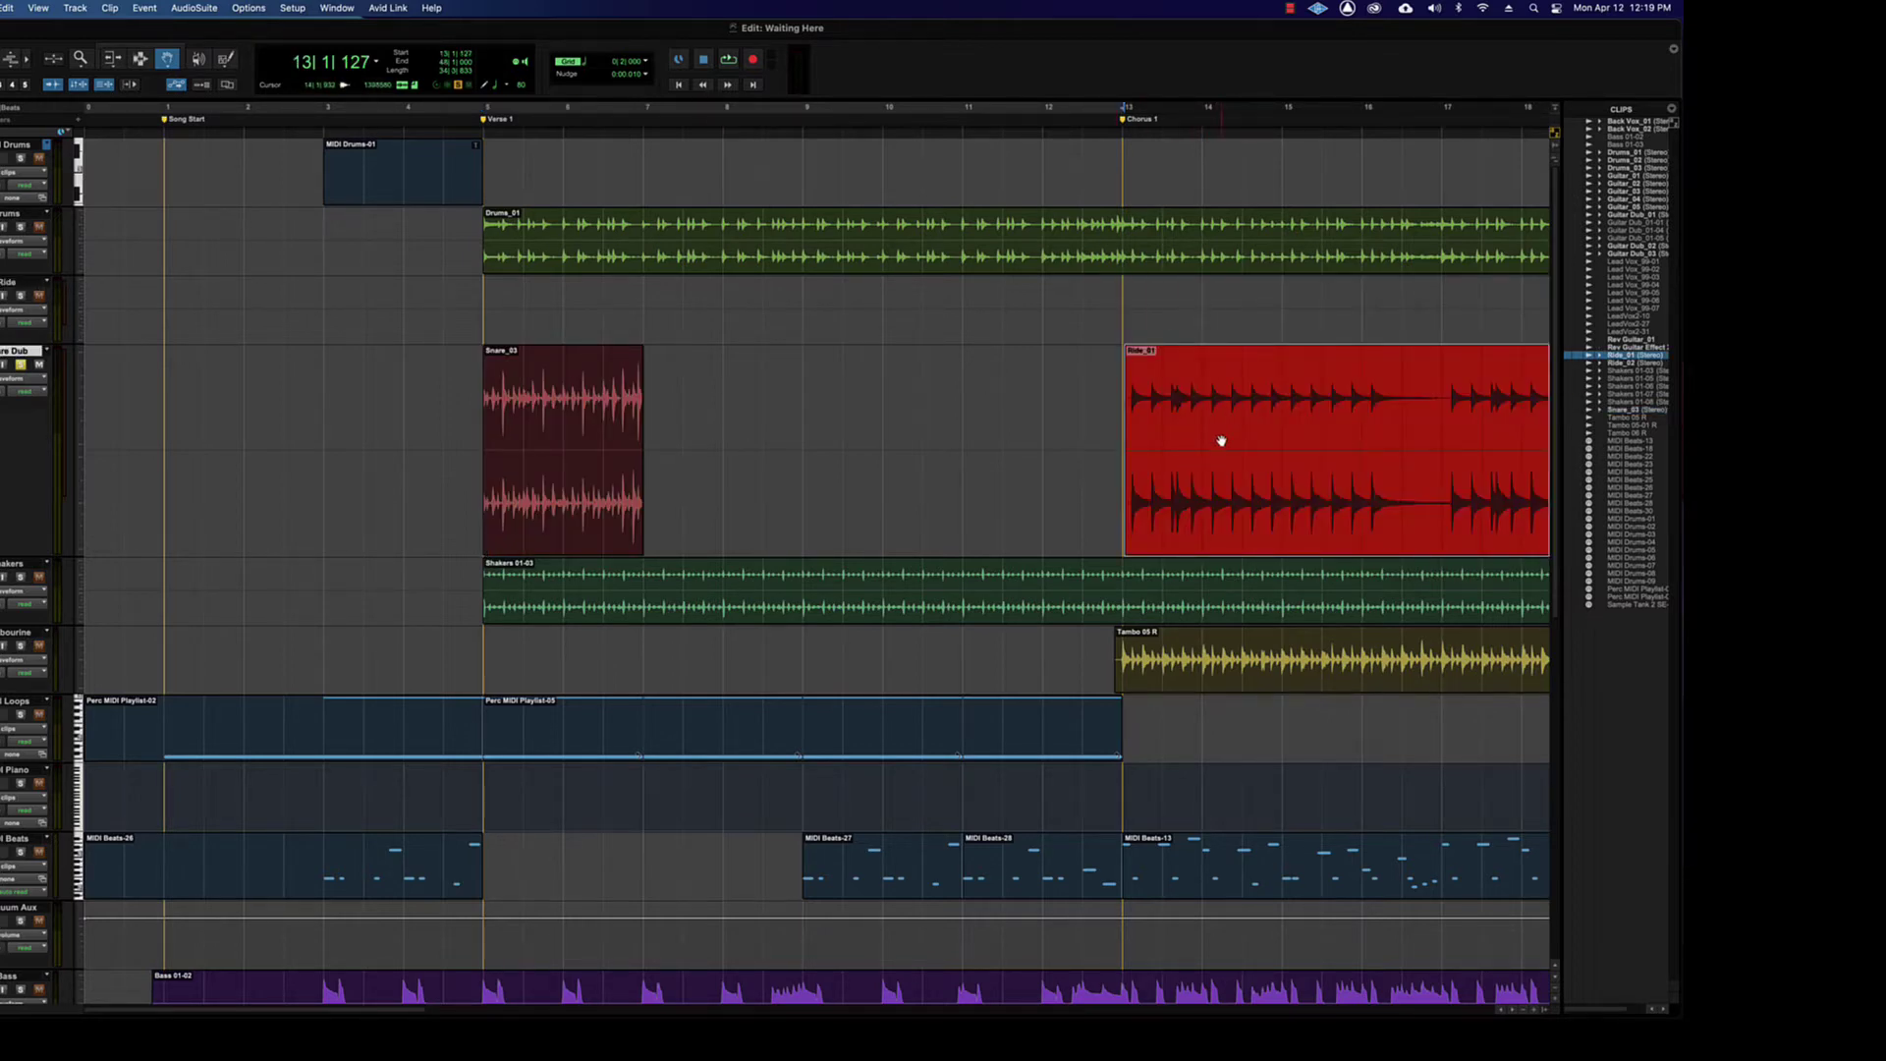
- Try looping the Snare_03 clip until the end of the session or next clip, and undo the loop
{"action": "left_click", "coordinate": [605, 390]}
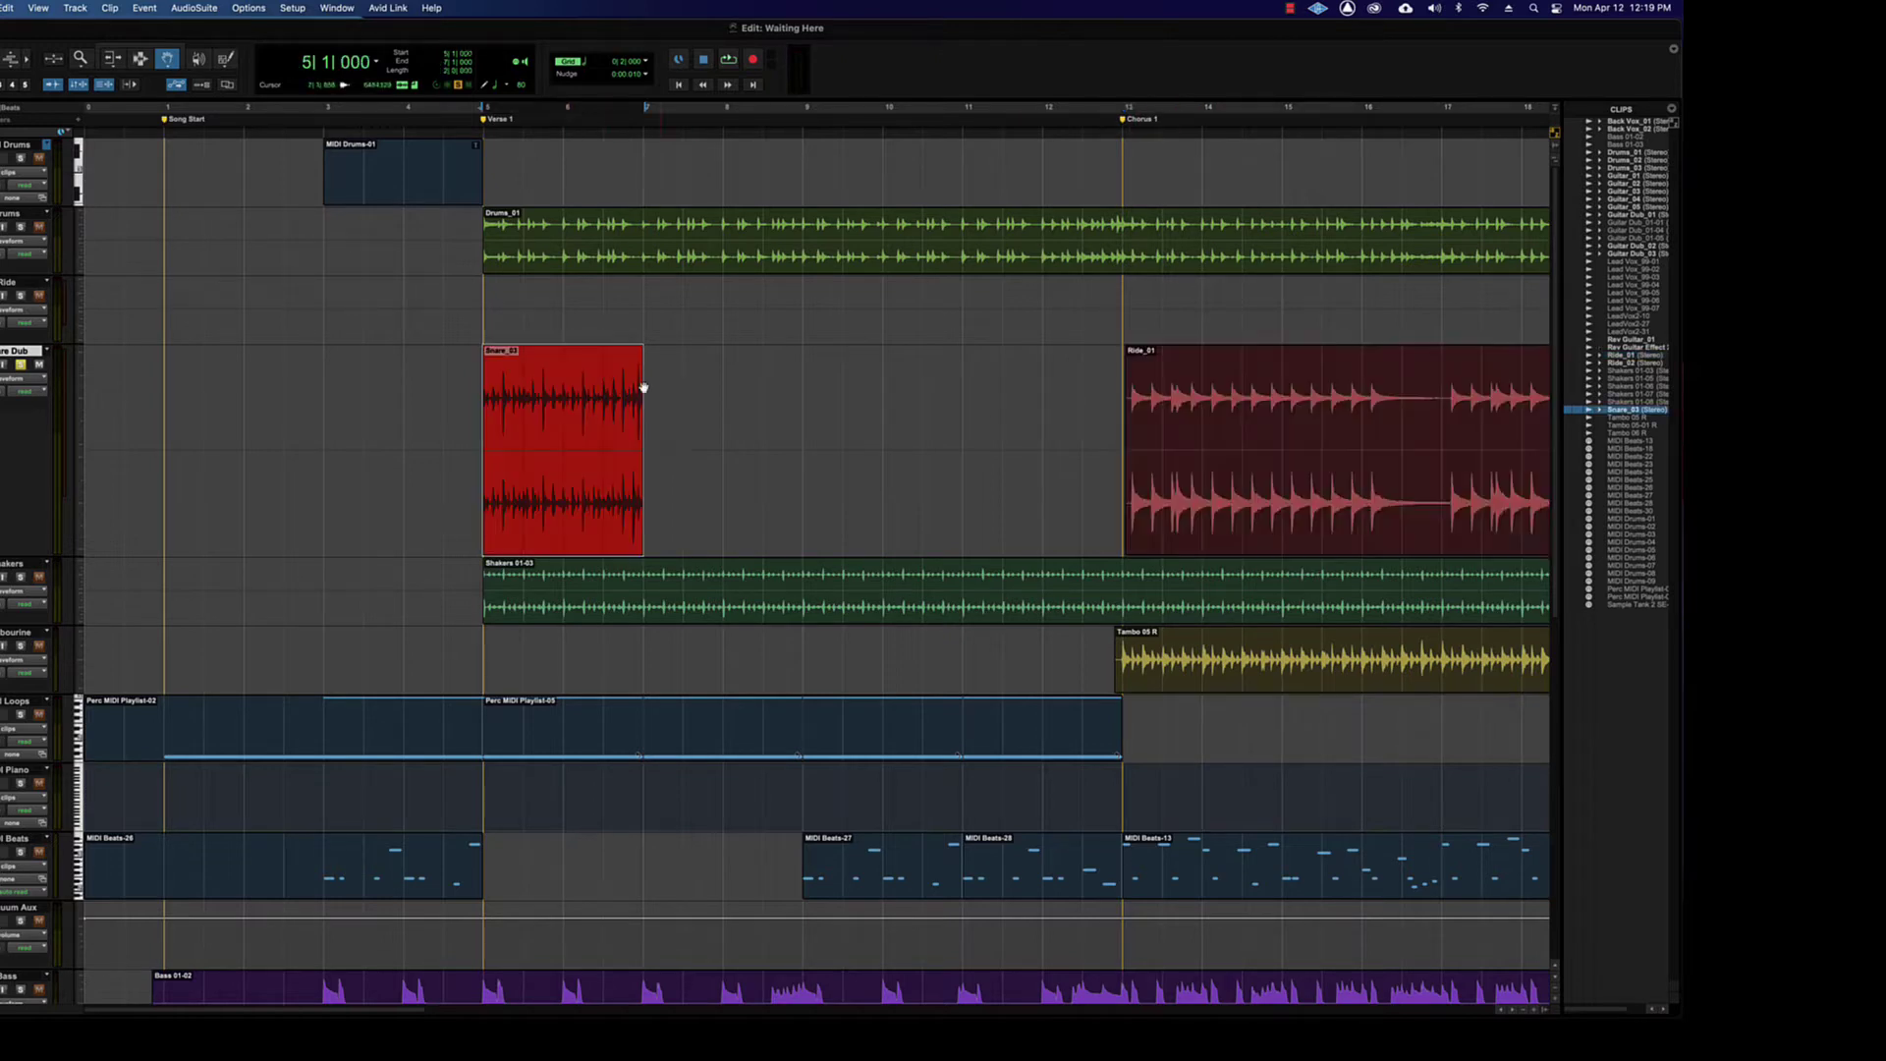
{"action": "left_click", "coordinate": [112, 7]}
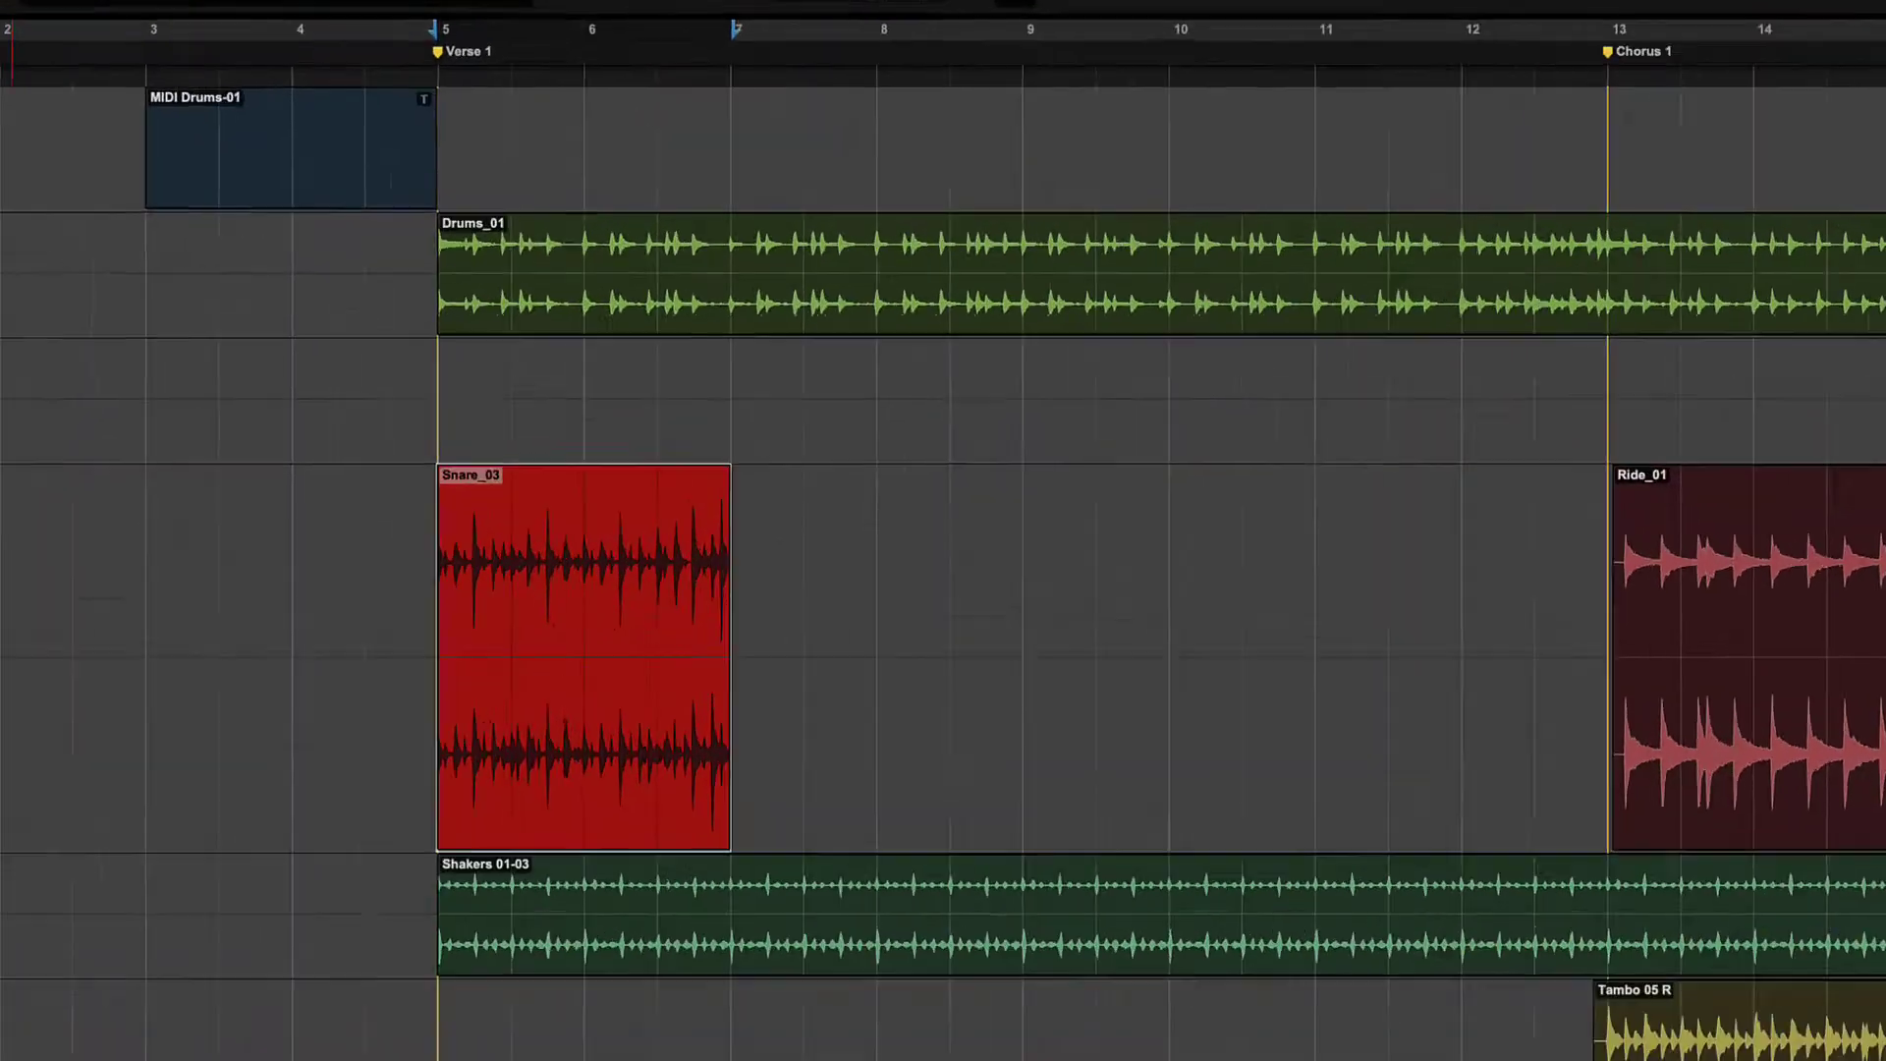
{"action": "key", "text": "alt+super+l"}
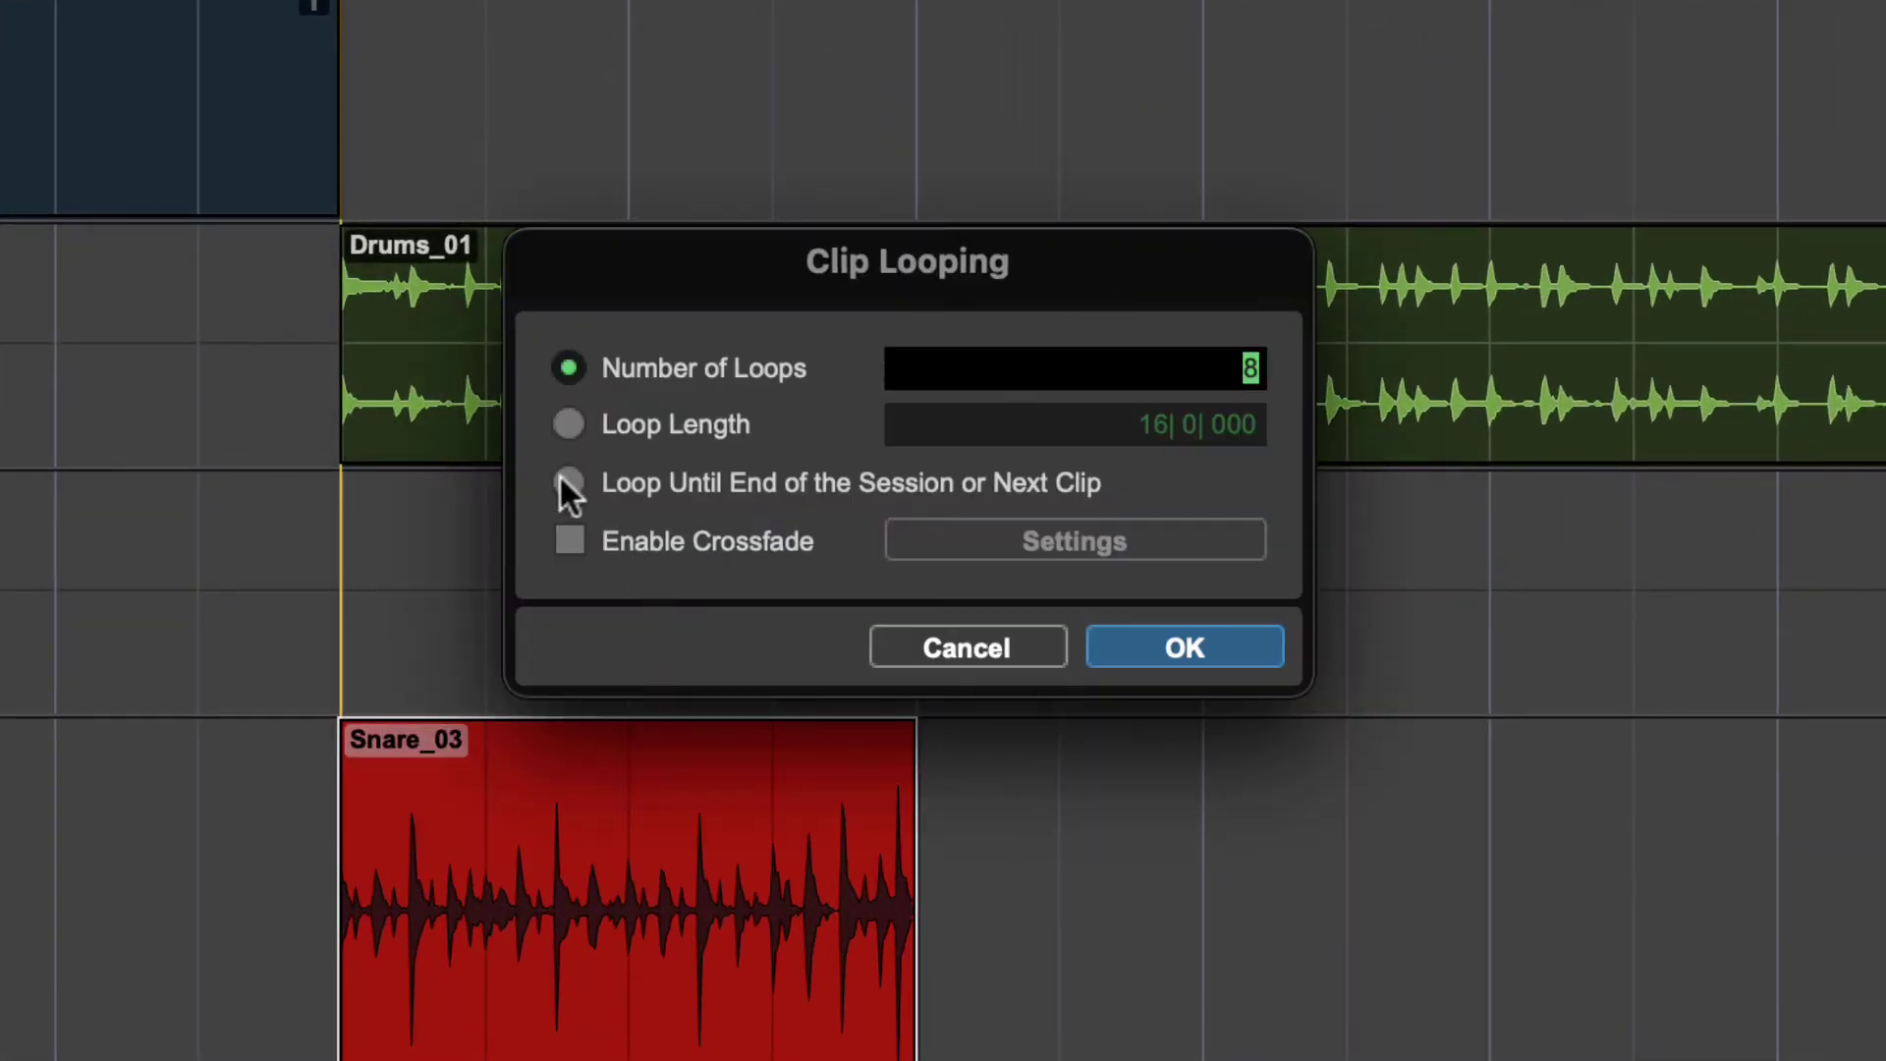
{"action": "left_click", "coordinate": [567, 483]}
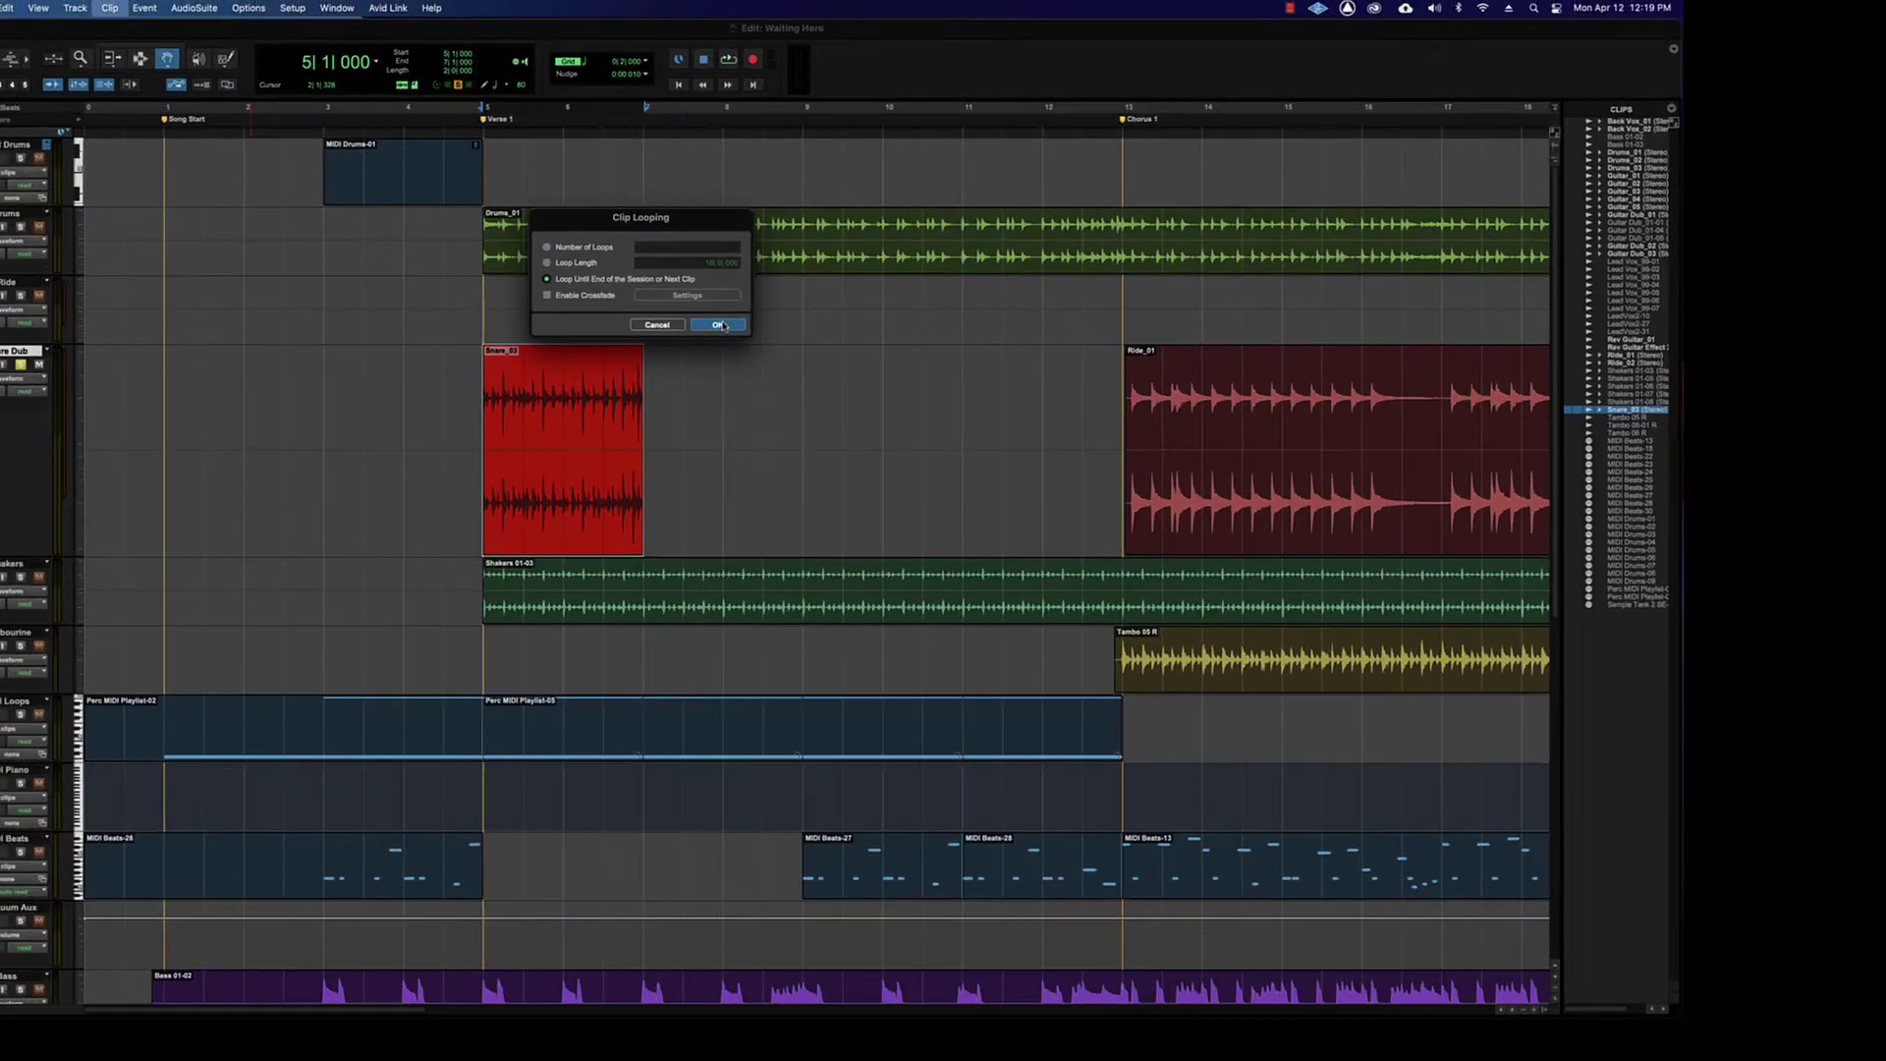
{"action": "left_click", "coordinate": [720, 325]}
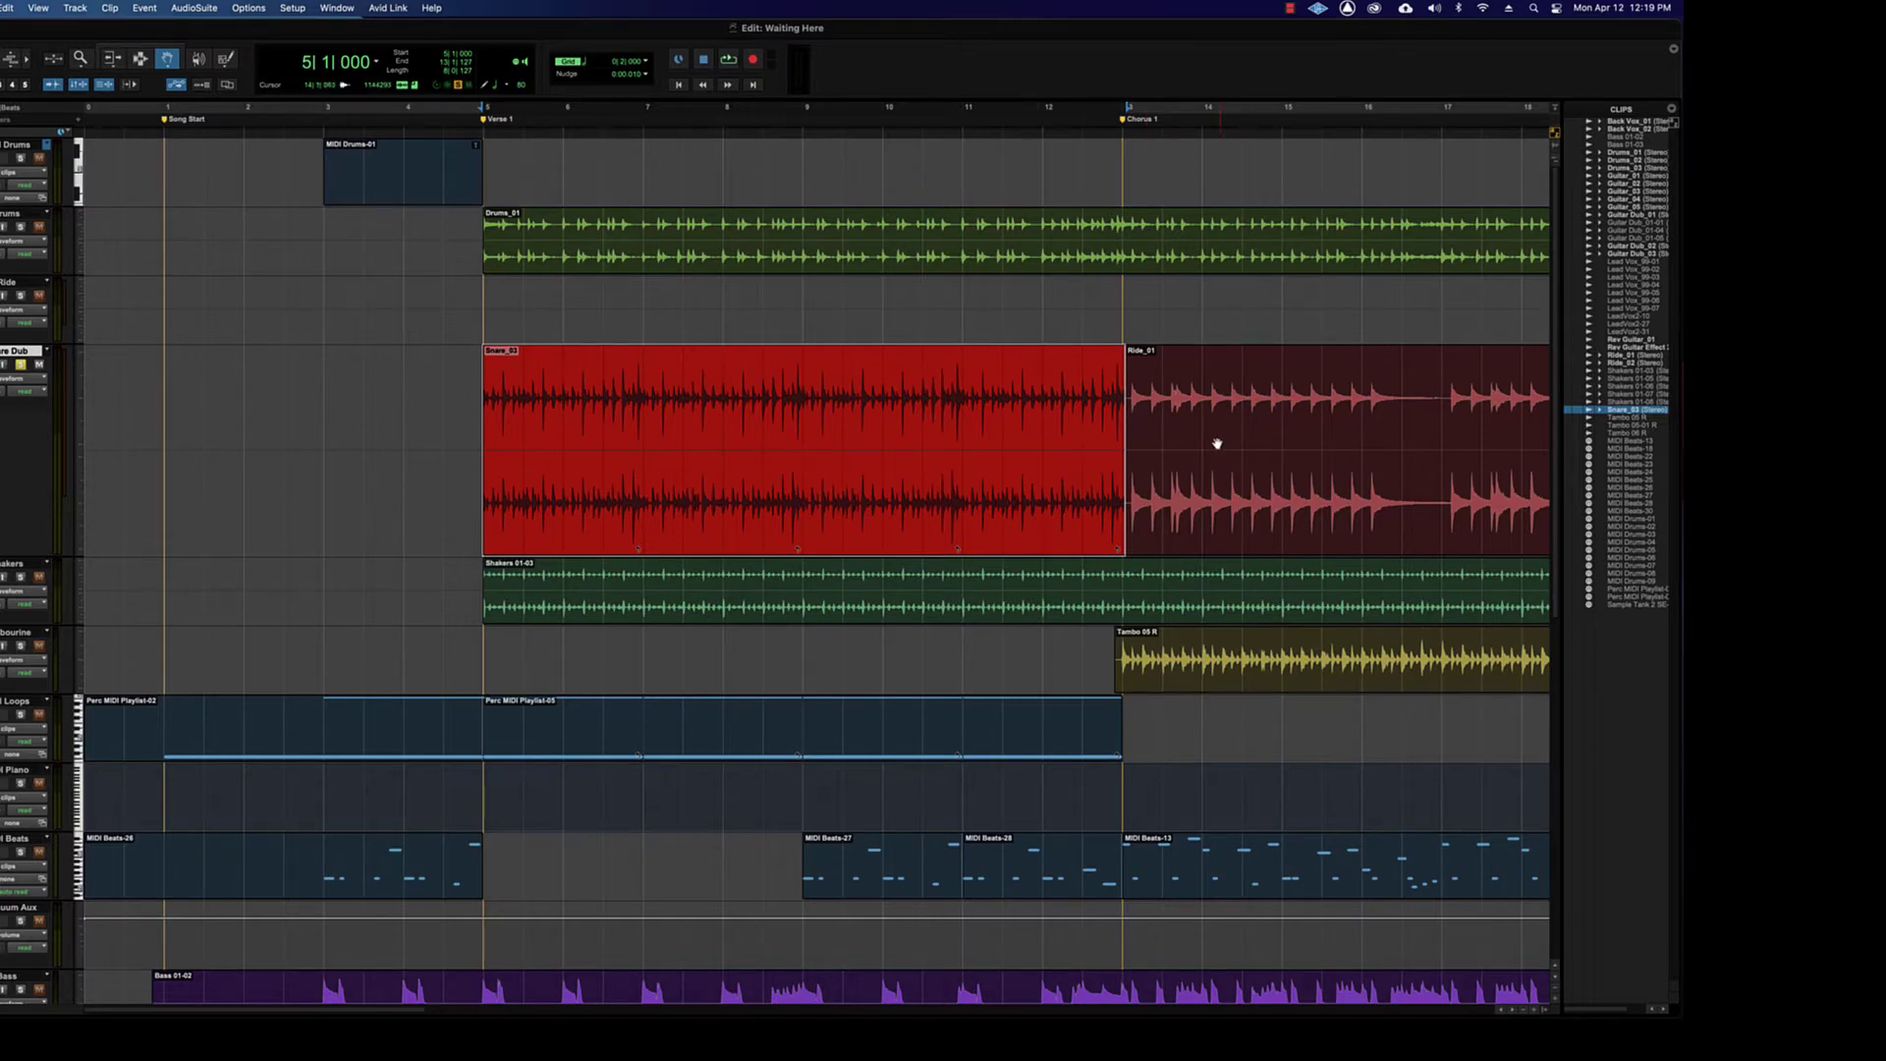
{"action": "key", "text": "super+z"}
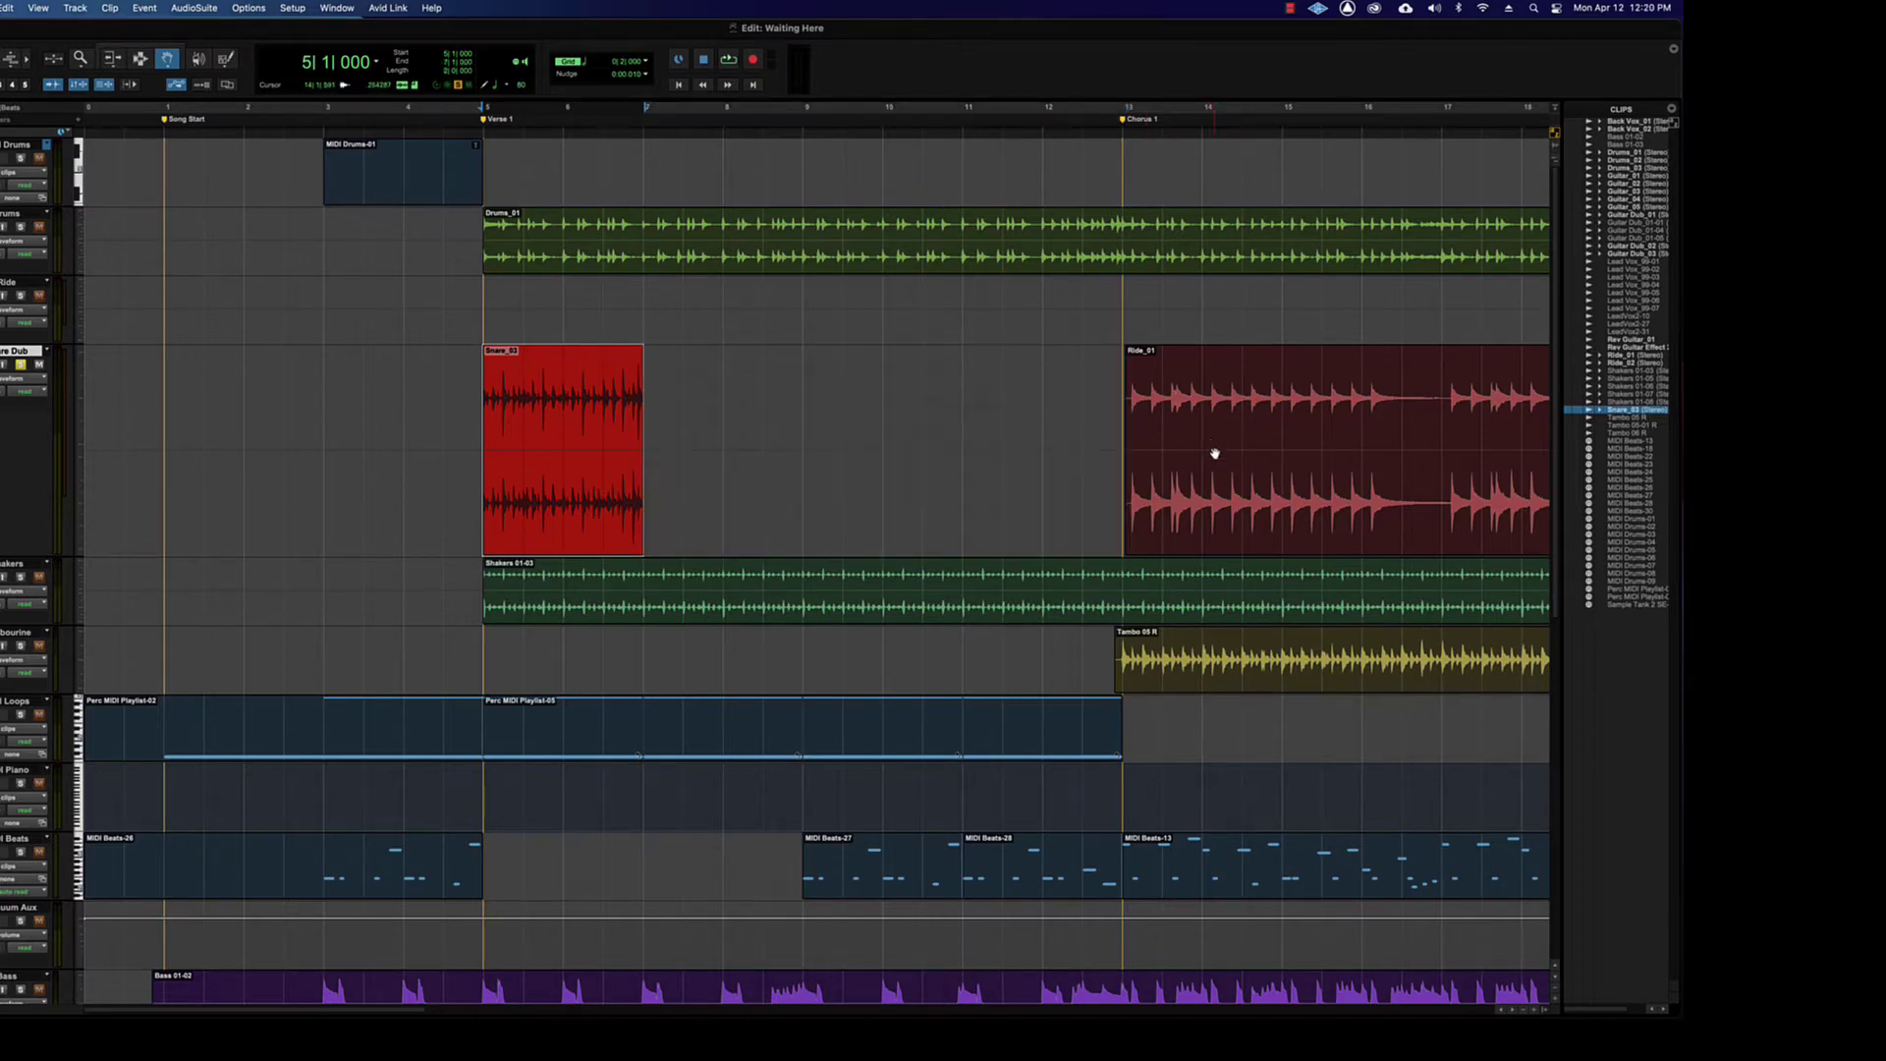
{"action": "left_click", "coordinate": [1165, 413]}
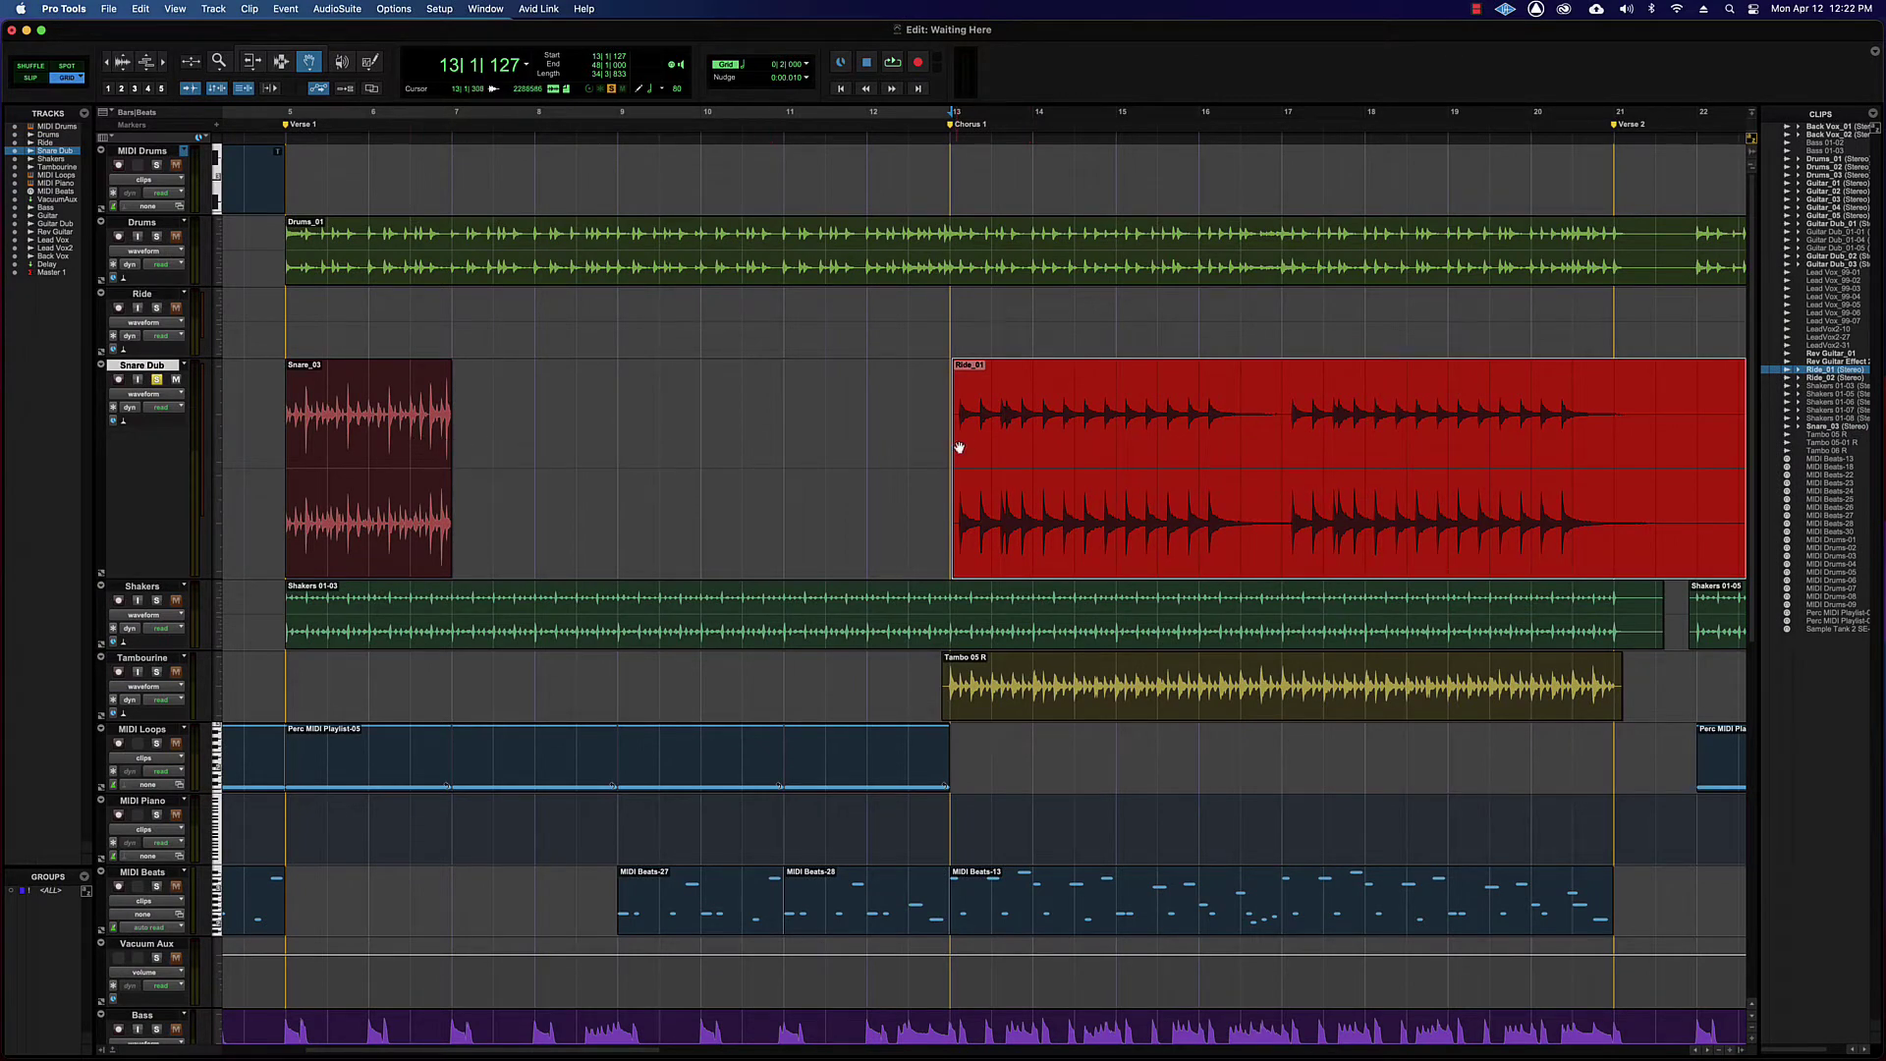
{"action": "left_click", "coordinate": [426, 428]}
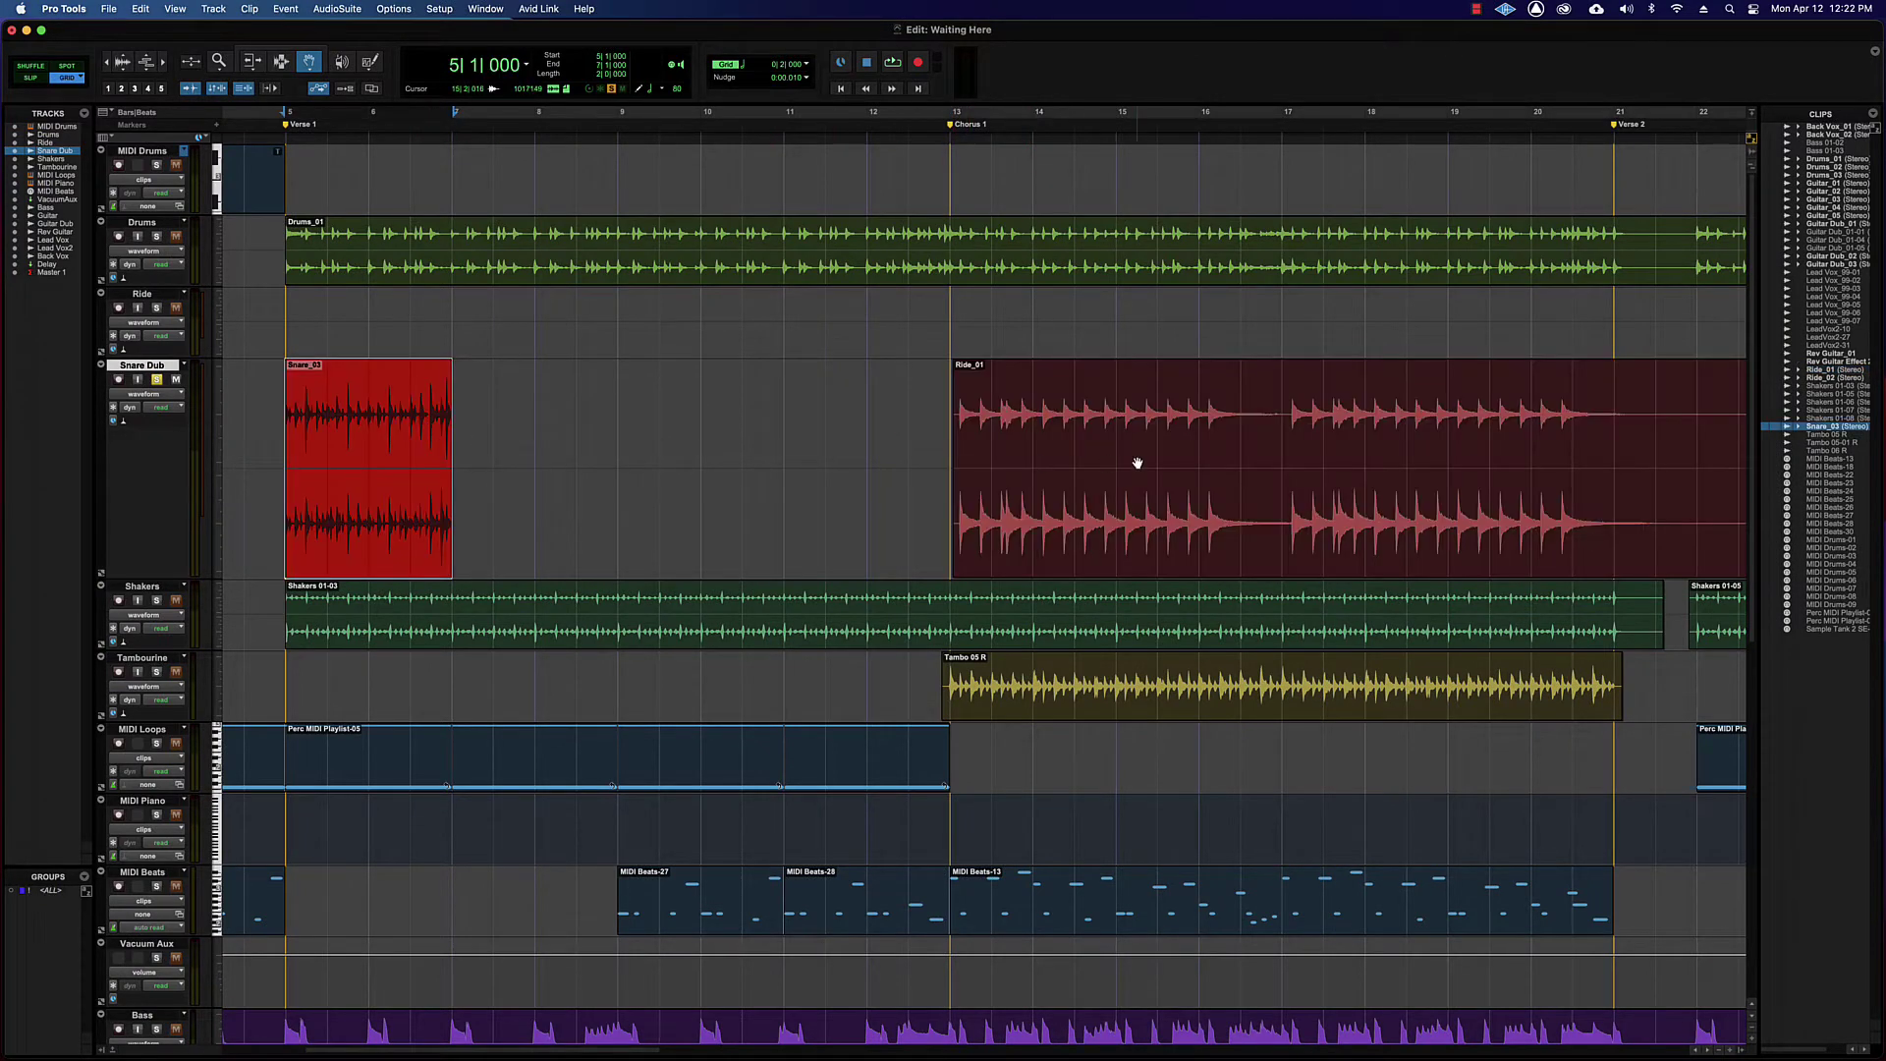
{"action": "left_click", "coordinate": [546, 420]}
{"action": "left_click", "coordinate": [380, 426]}
- Copy a half-bar section of the Guitar_02 clip from 12|1|000 and paste it onto the Snare Dub track at 7|1|000, directly after Snare_03
{"action": "key", "text": "F7"}
{"action": "scroll", "coordinate": [1062, 838], "scroll_direction": "down", "scroll_amount": 3}
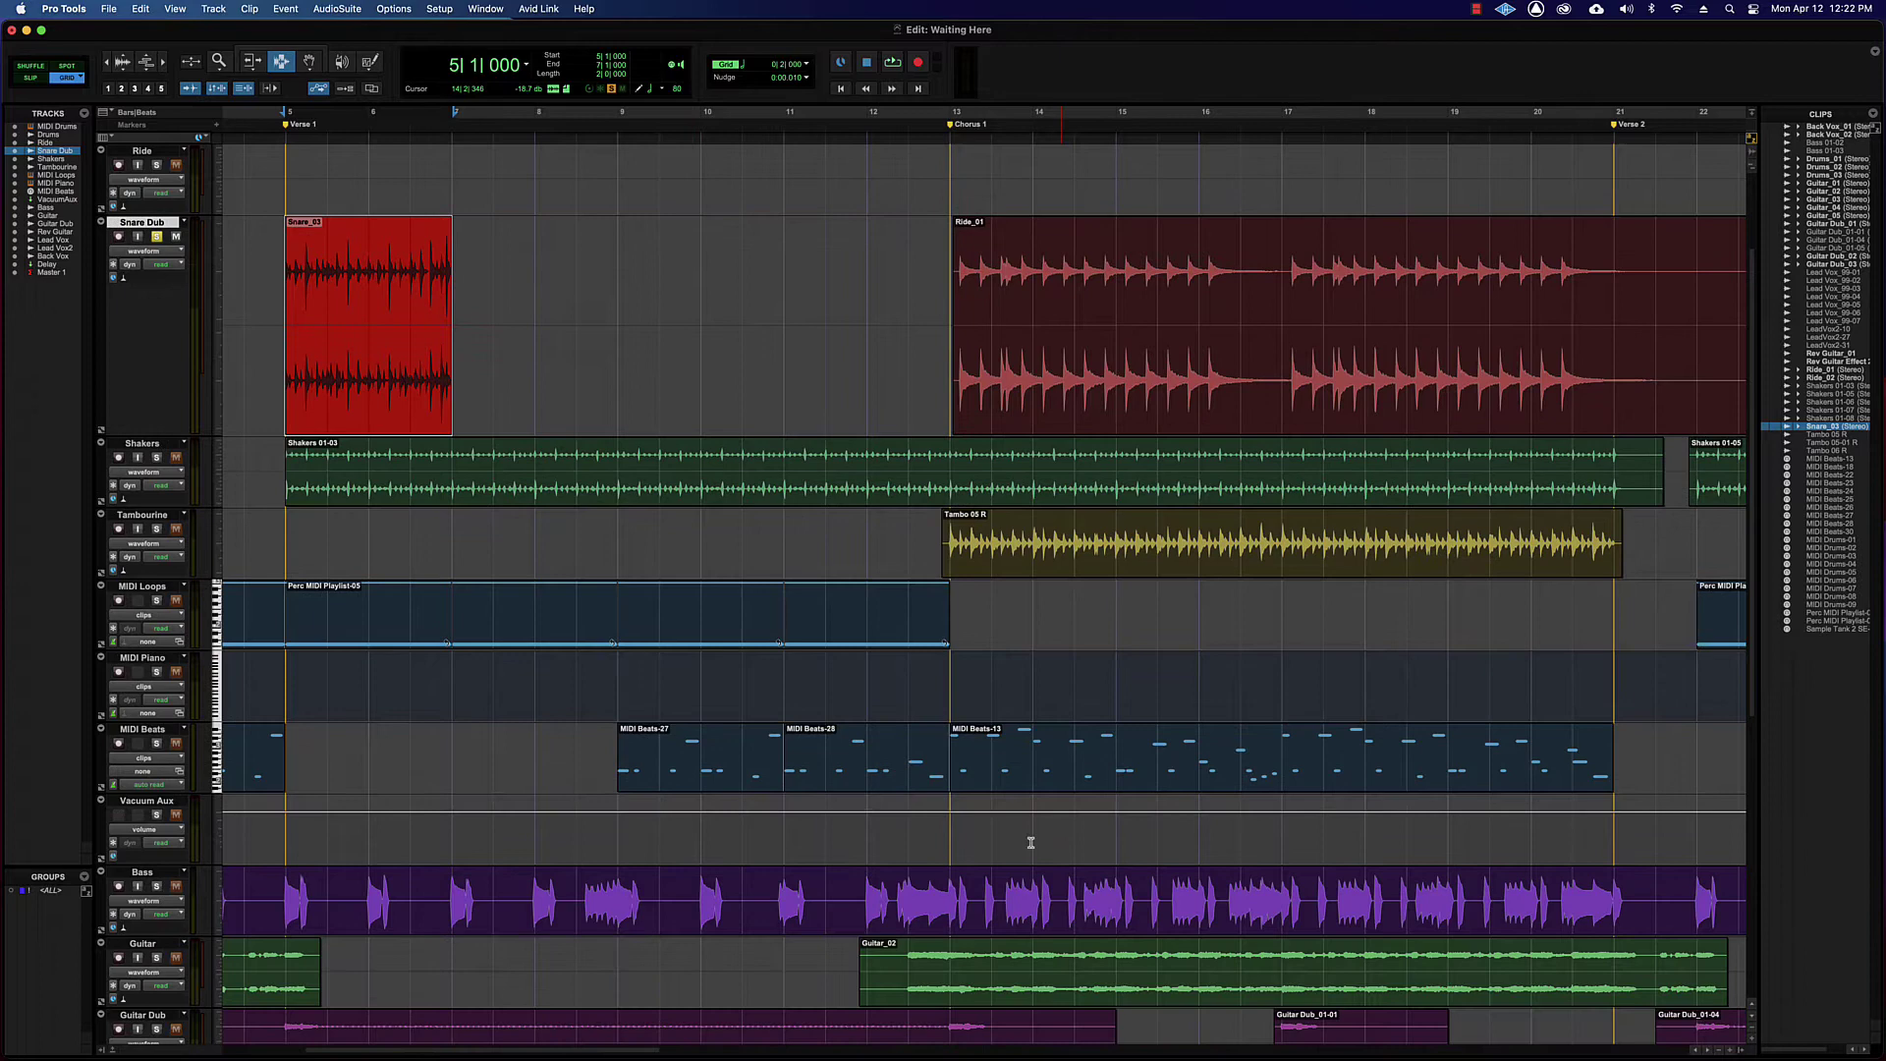
{"action": "left_click", "coordinate": [821, 909]}
{"action": "left_click", "coordinate": [499, 354]}
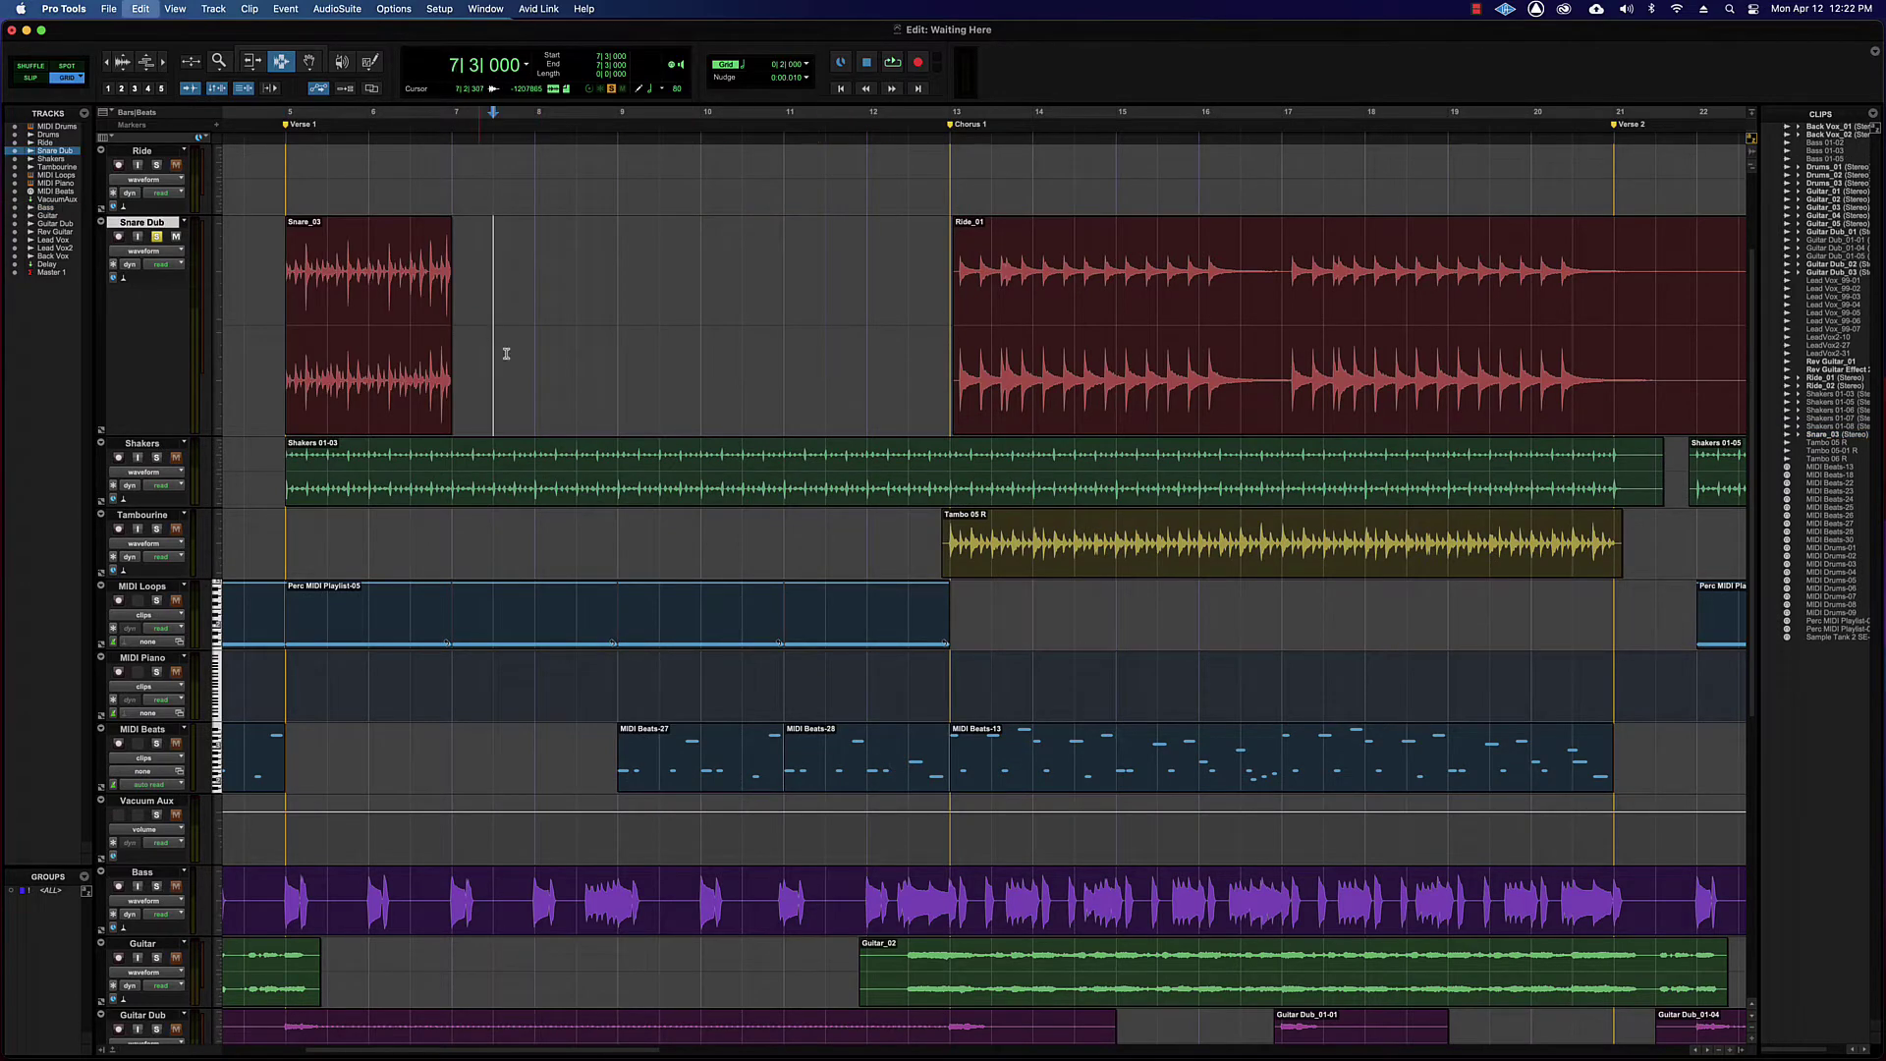
{"action": "scroll", "coordinate": [894, 464], "scroll_direction": "down", "scroll_amount": 10}
{"action": "left_click_drag", "start_coordinate": [873, 464], "coordinate": [894, 464]}
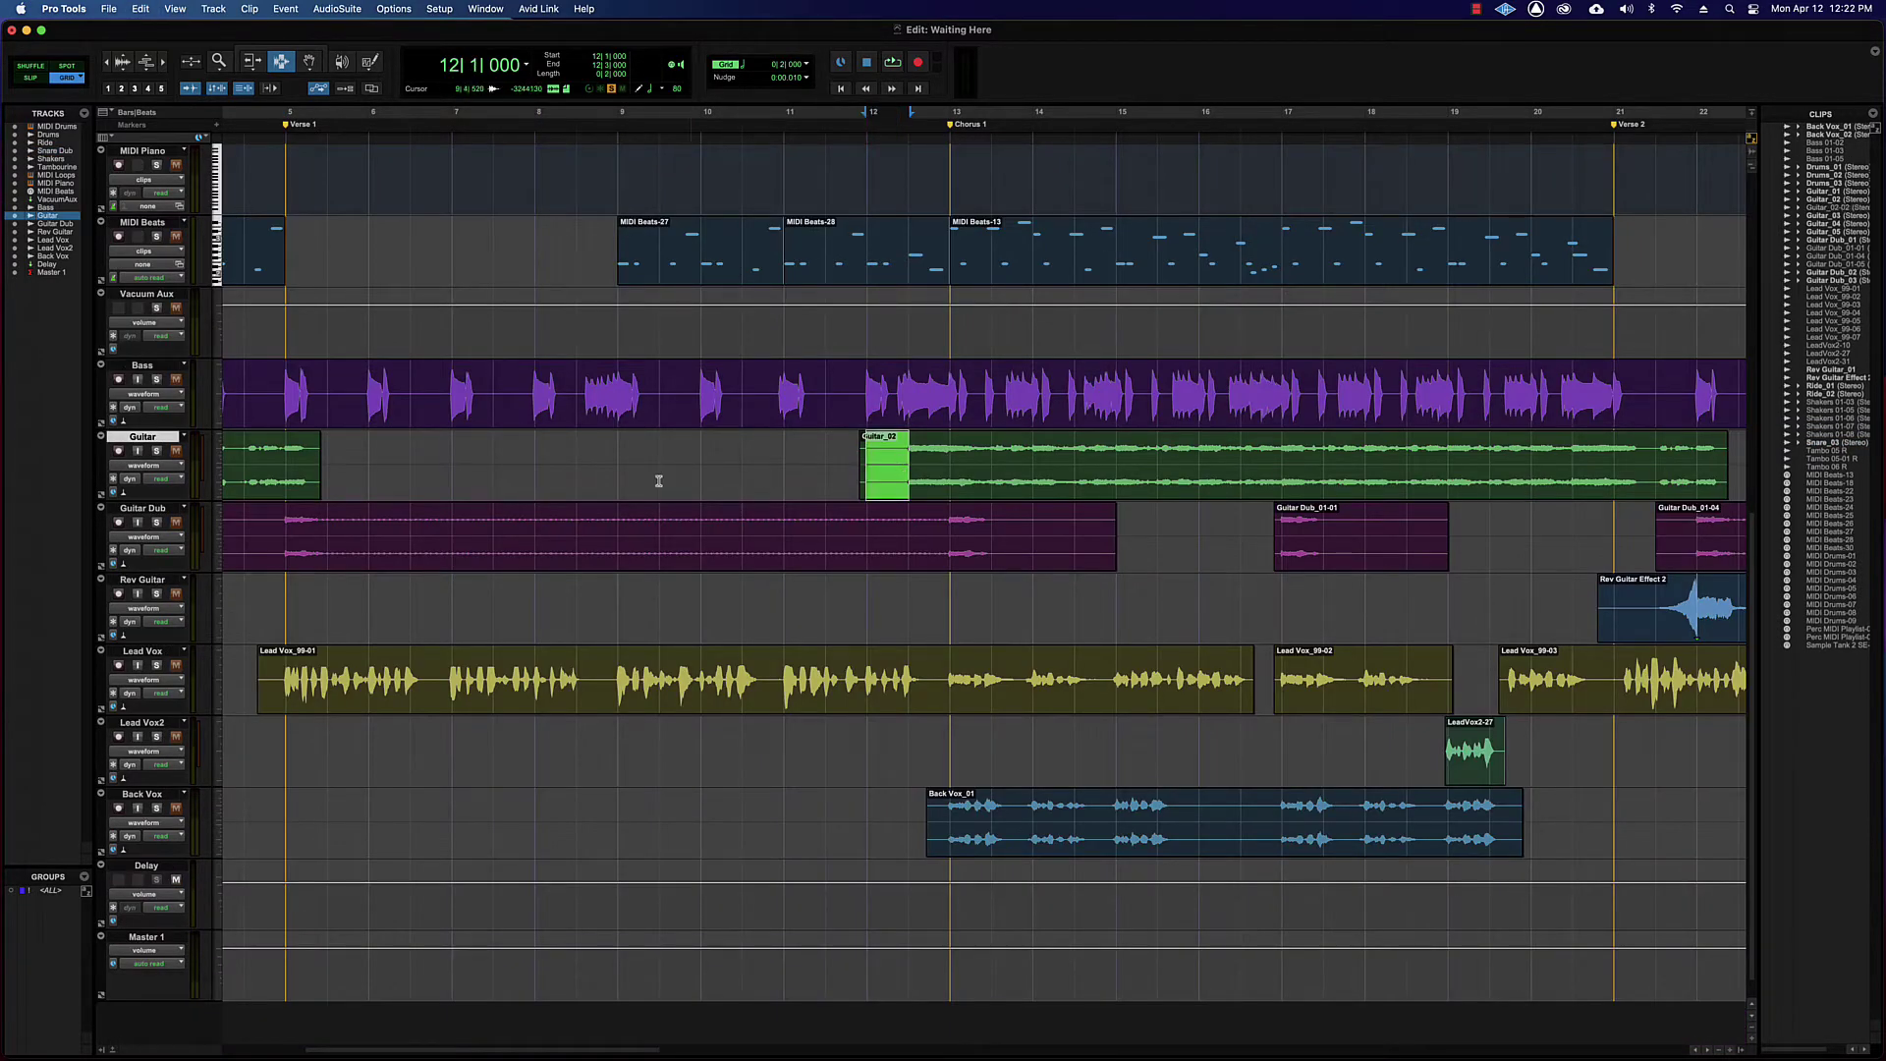
{"action": "scroll", "coordinate": [652, 485], "scroll_direction": "up", "scroll_amount": 10}
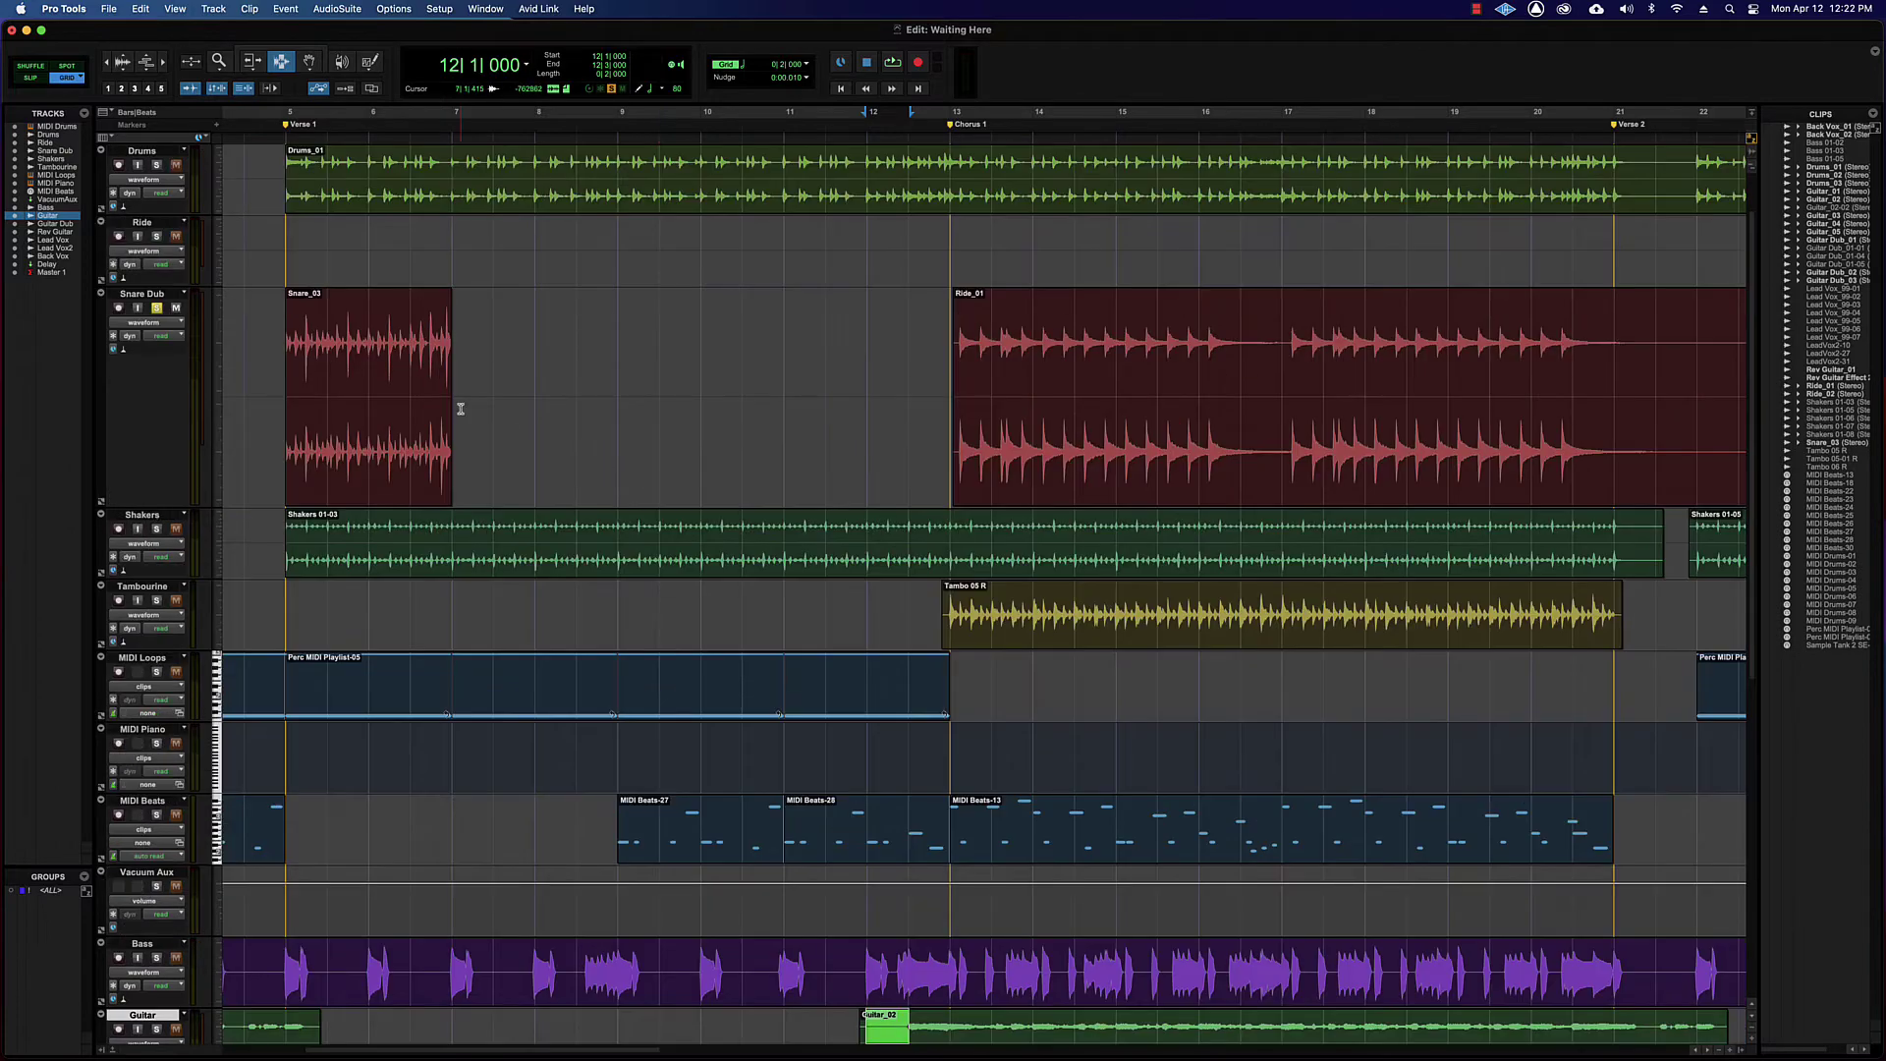
{"action": "left_click", "coordinate": [461, 409]}
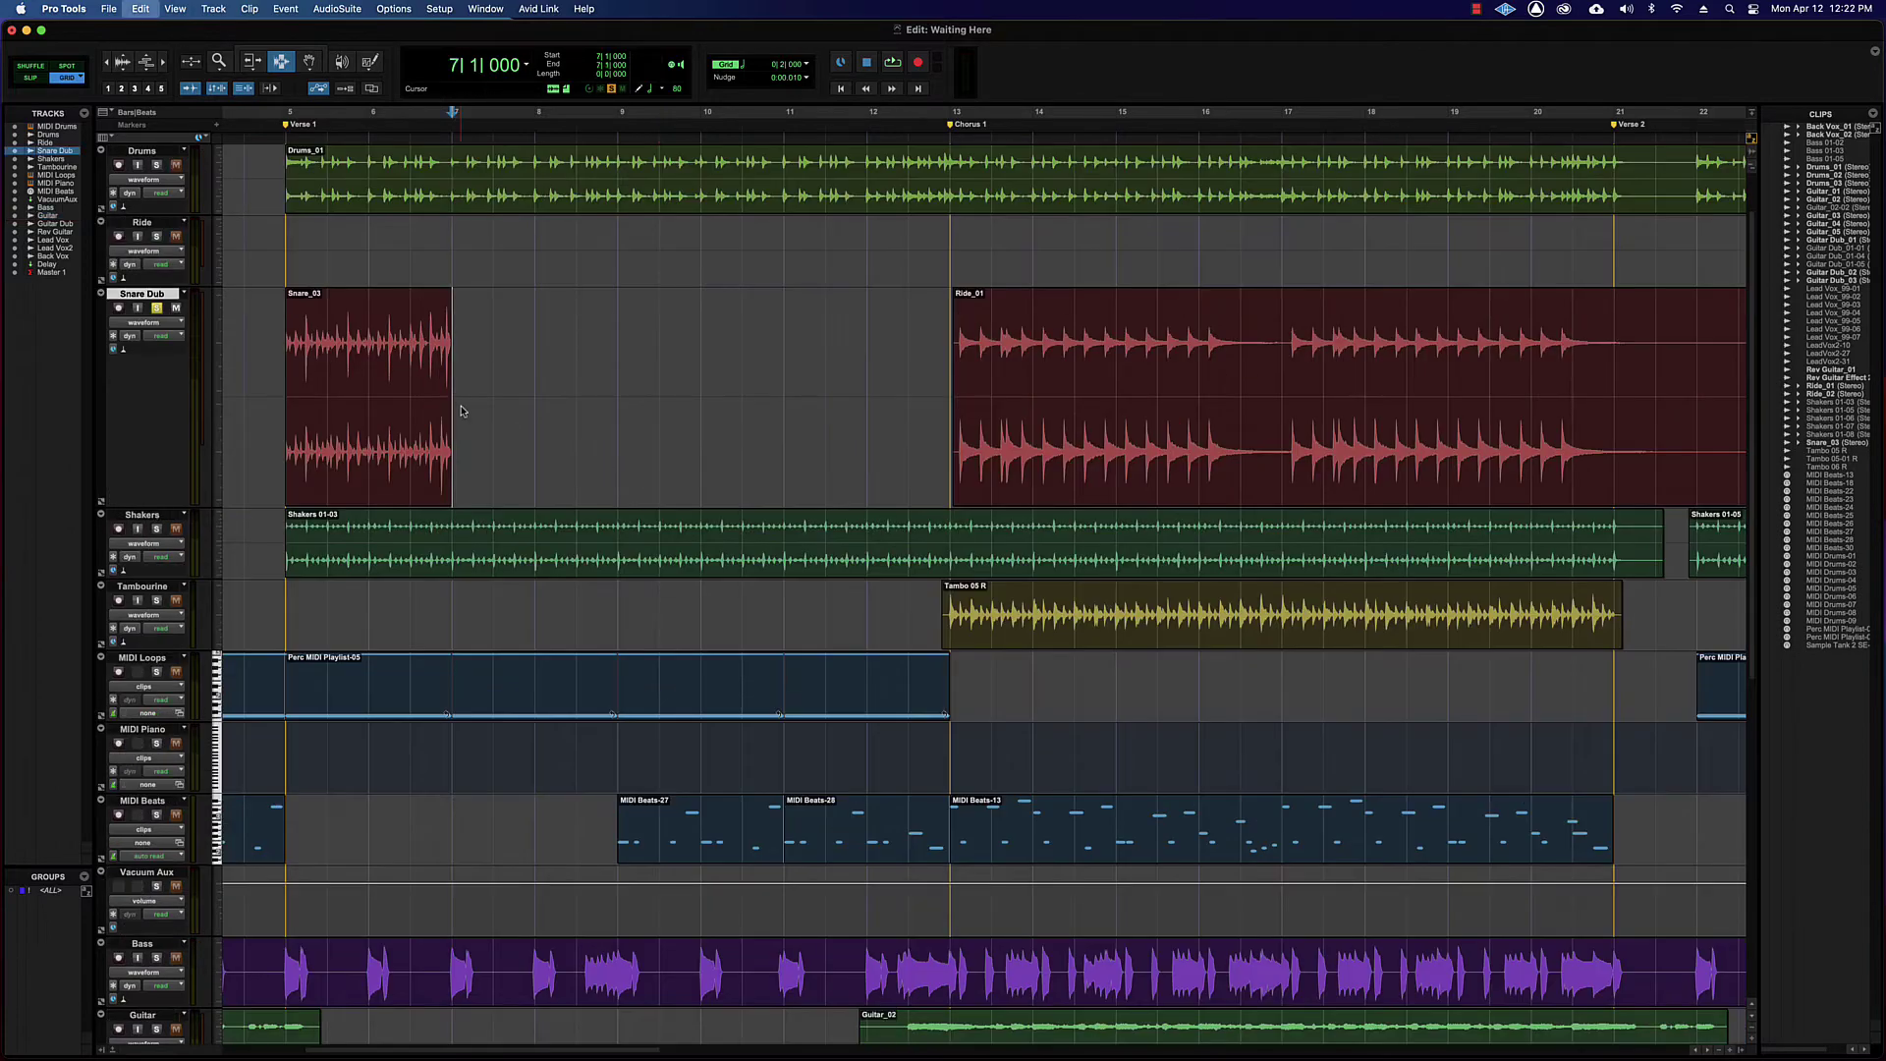
{"action": "key", "text": "super+v"}
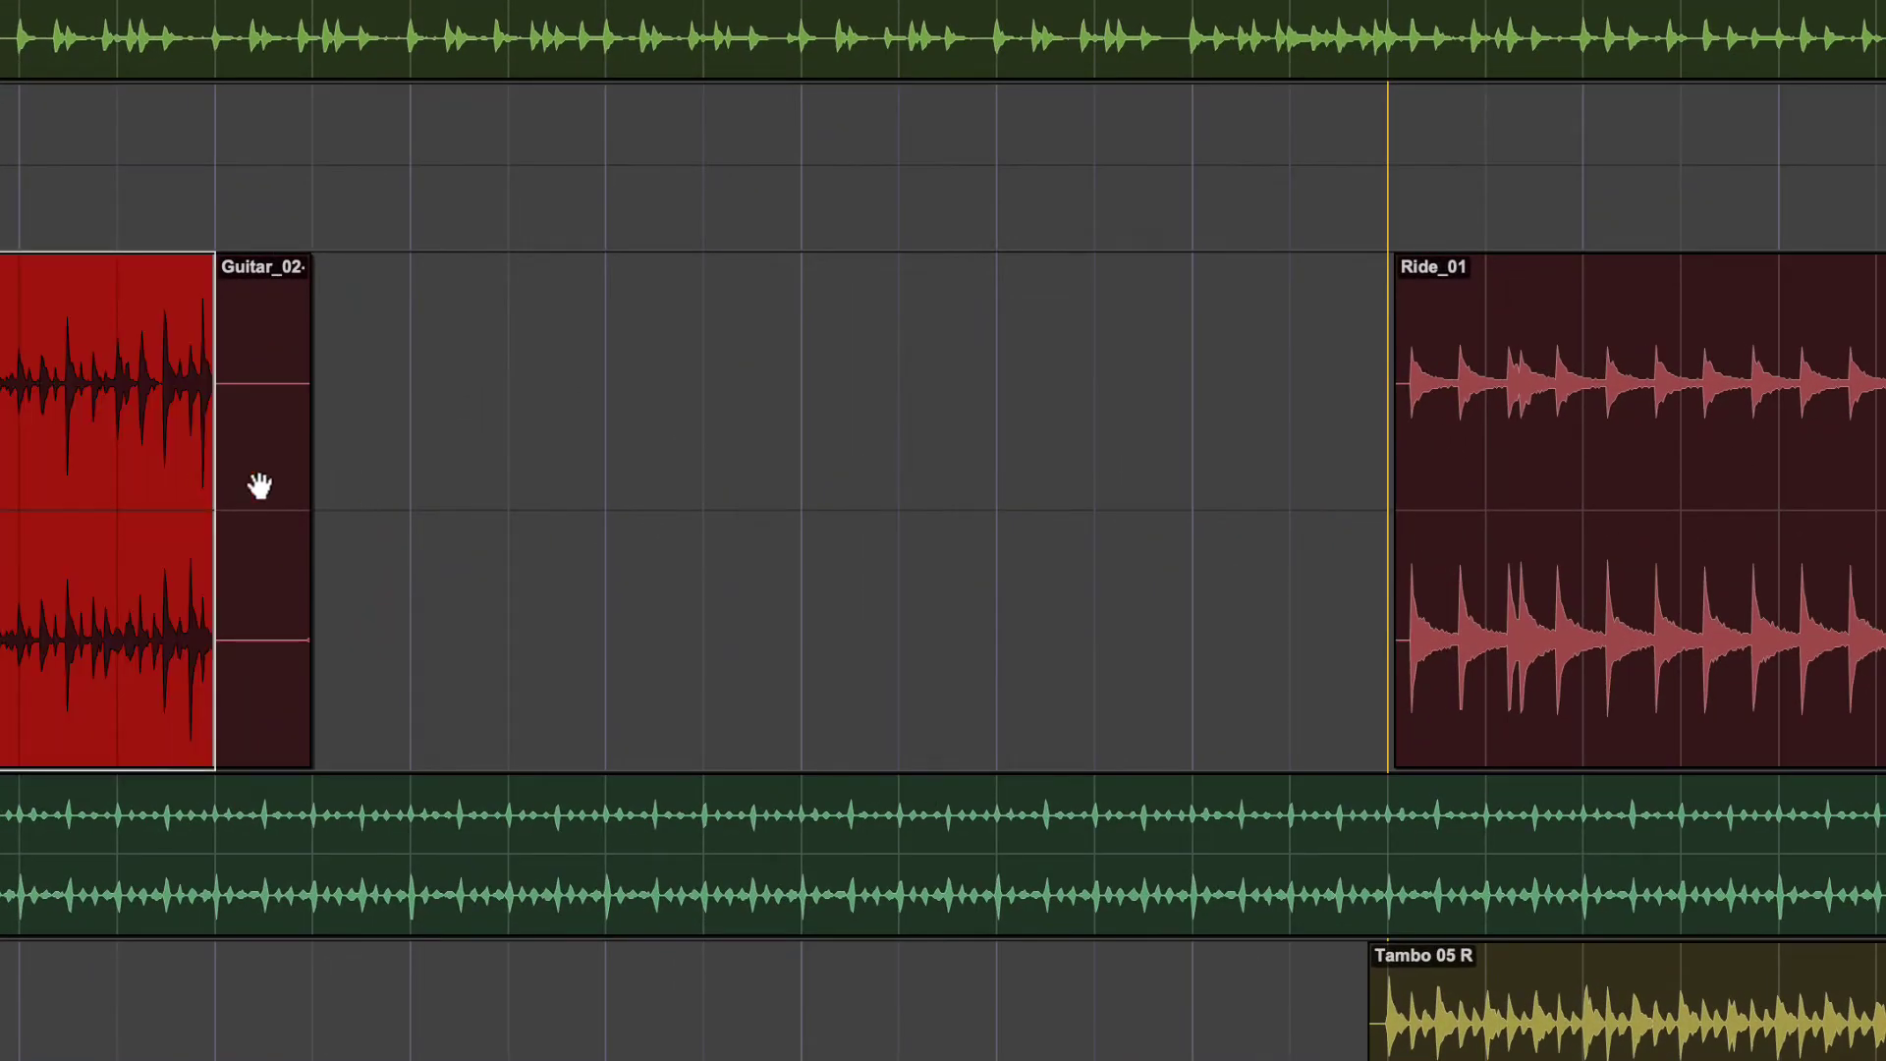
- Trim the end of the pasted guitar clip on the Snare Dub track so it is slightly shorter than half a bar
{"action": "left_click", "coordinate": [463, 389]}
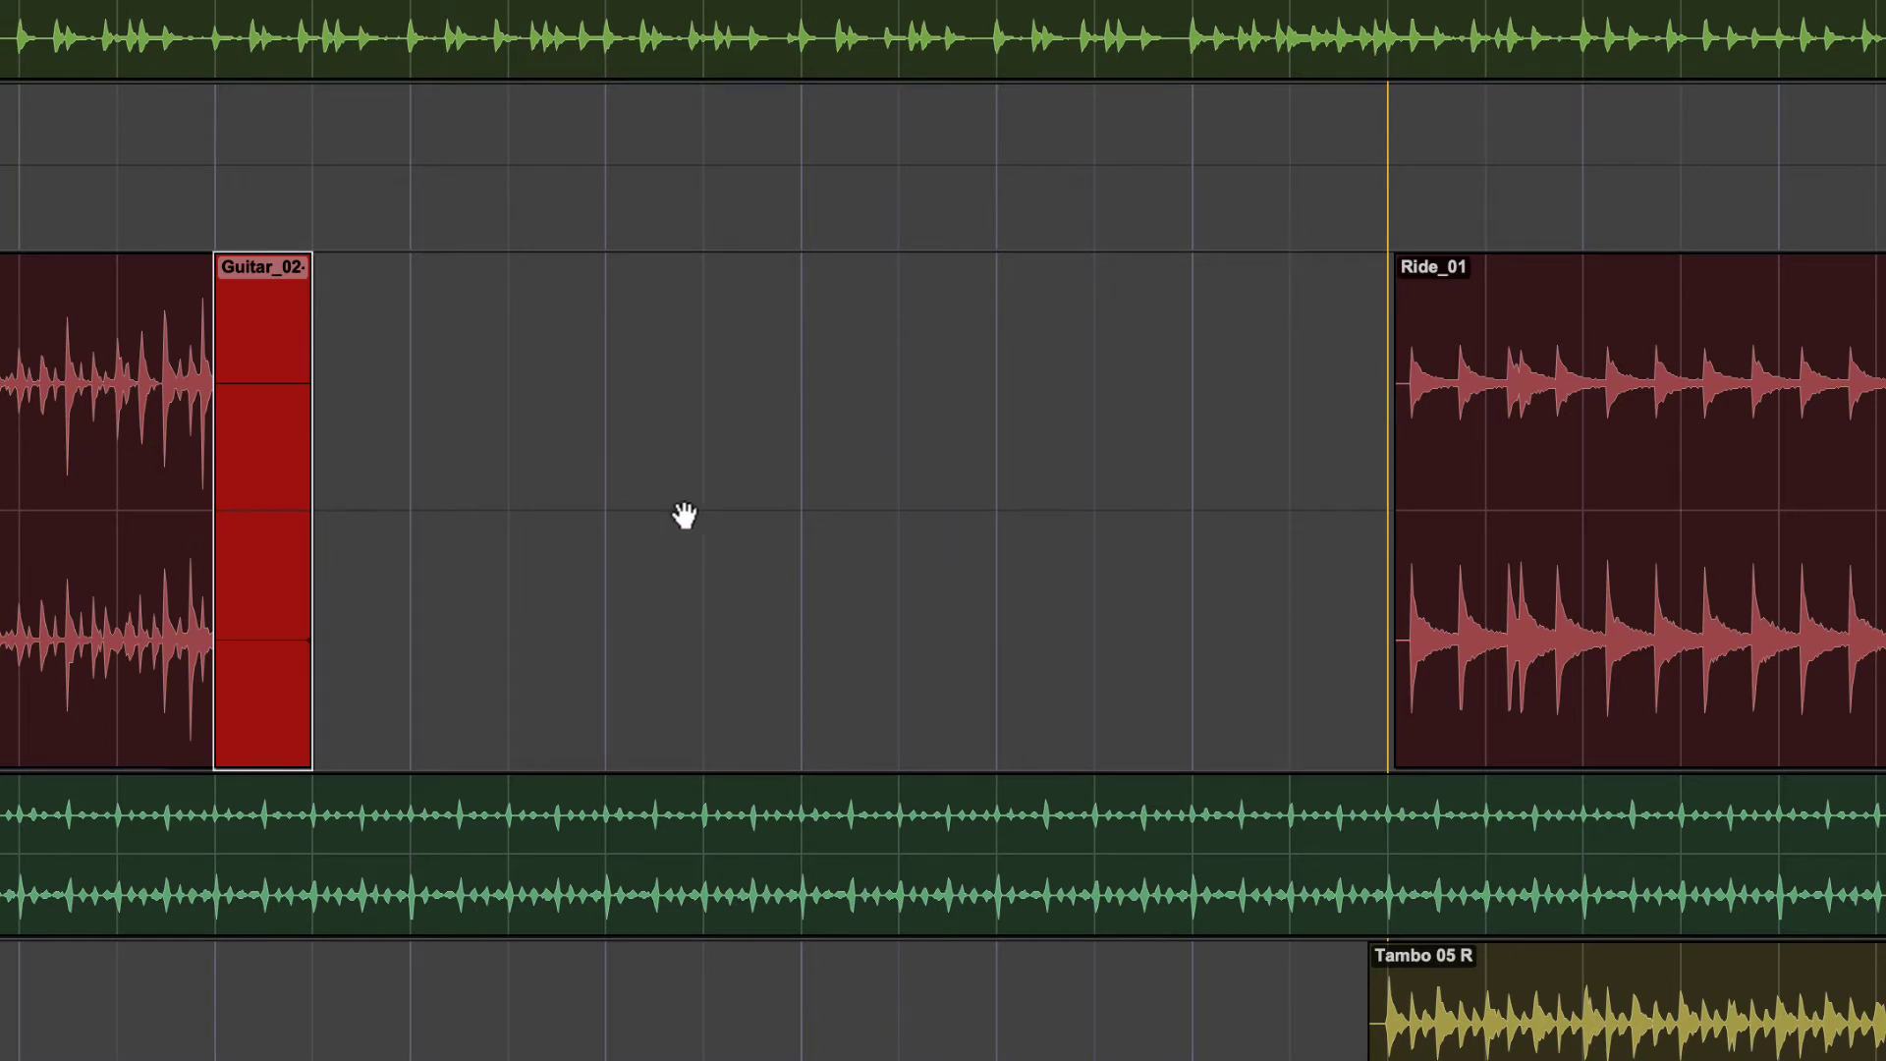
{"action": "left_click", "coordinate": [1642, 375]}
{"action": "left_click", "coordinate": [60, 410]}
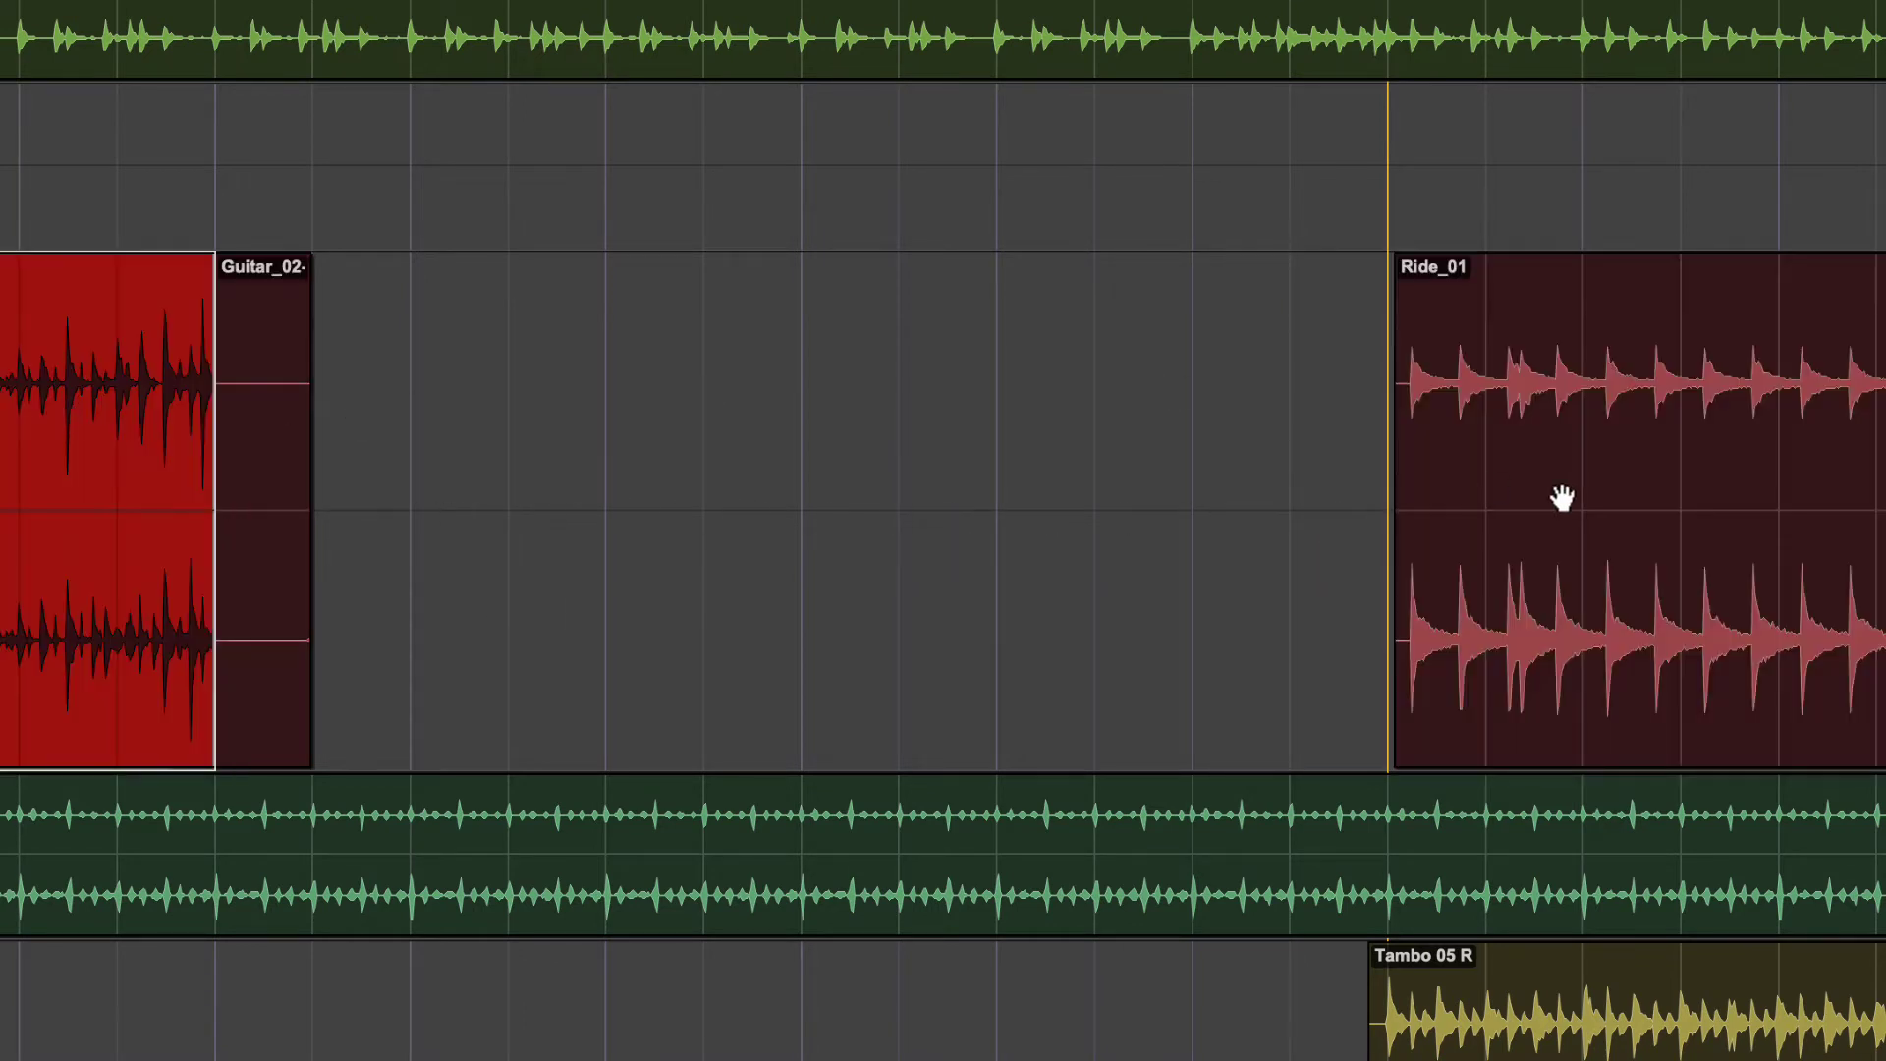
{"action": "left_click", "coordinate": [1562, 497]}
{"action": "left_click", "coordinate": [254, 455]}
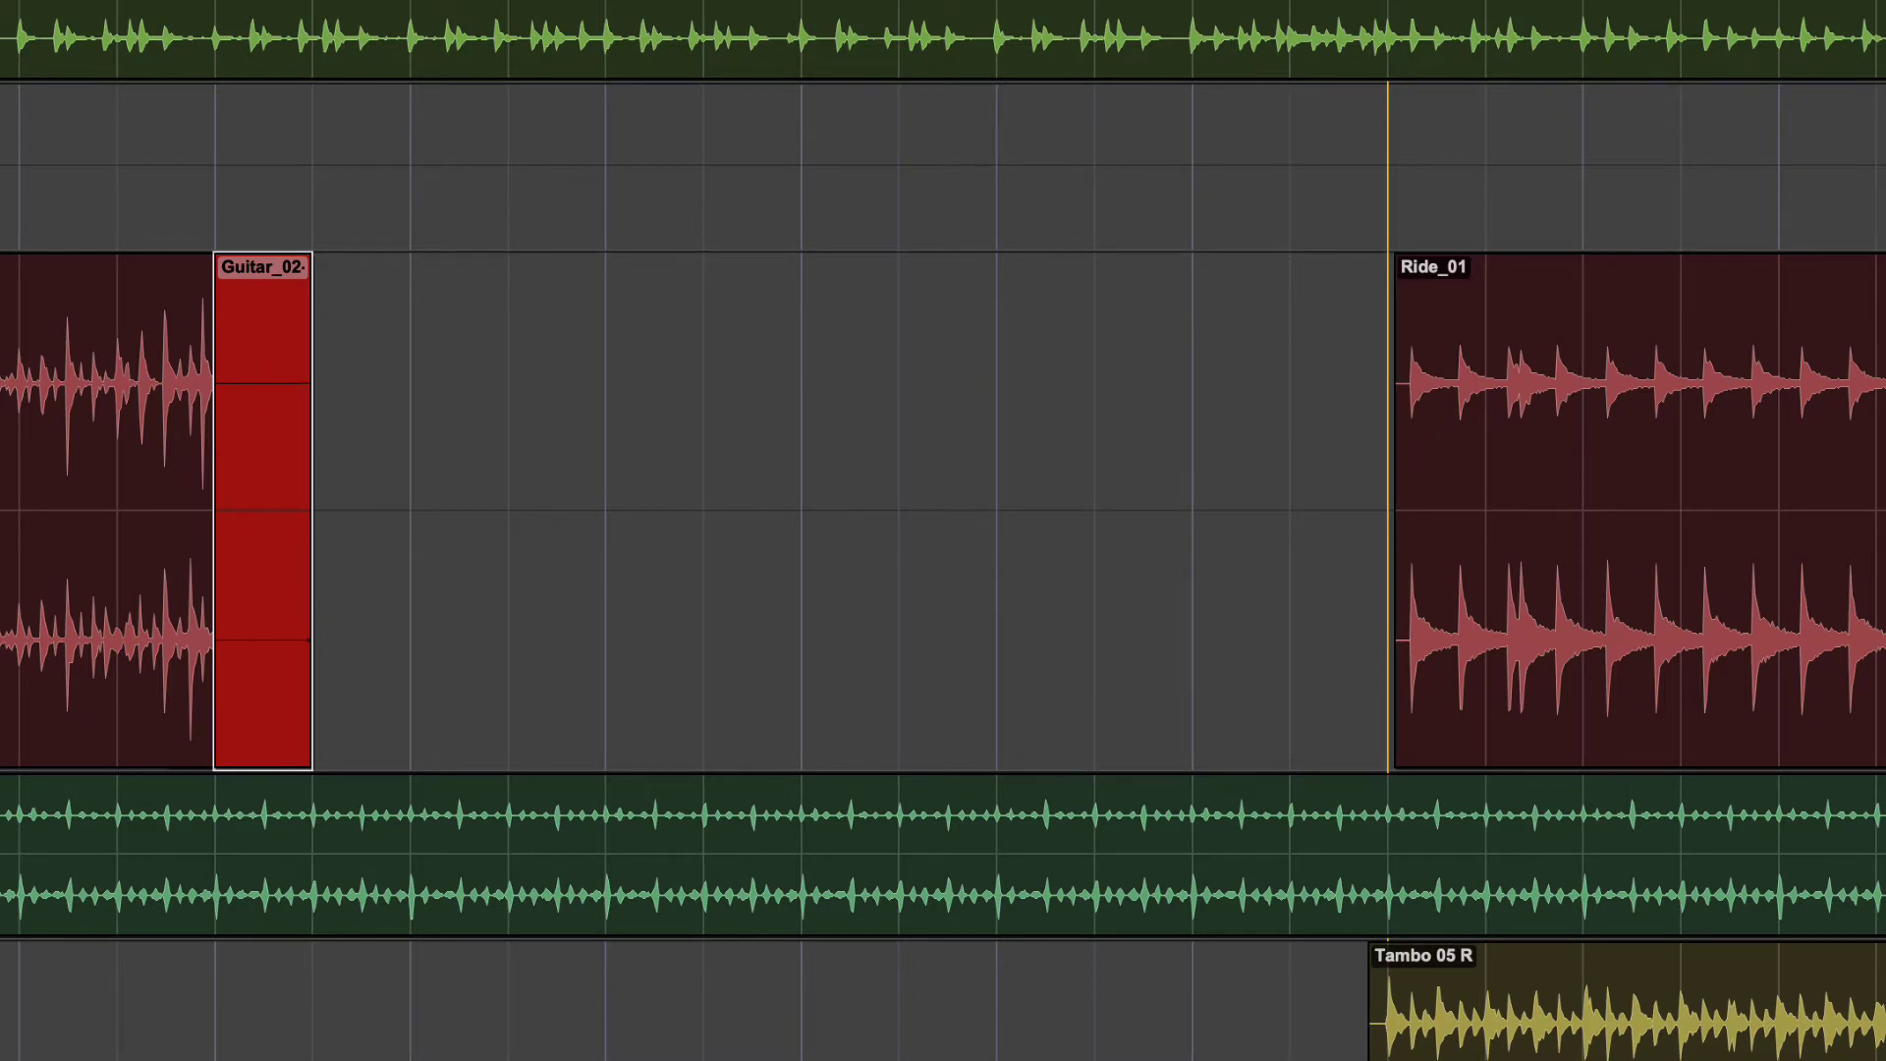
{"action": "left_click_drag", "start_coordinate": [310, 640], "coordinate": [296, 640]}
- Try looping the trimmed guitar clip until the end of the session or next clip, and undo back to before the paste
{"action": "key", "text": "alt+super+l"}
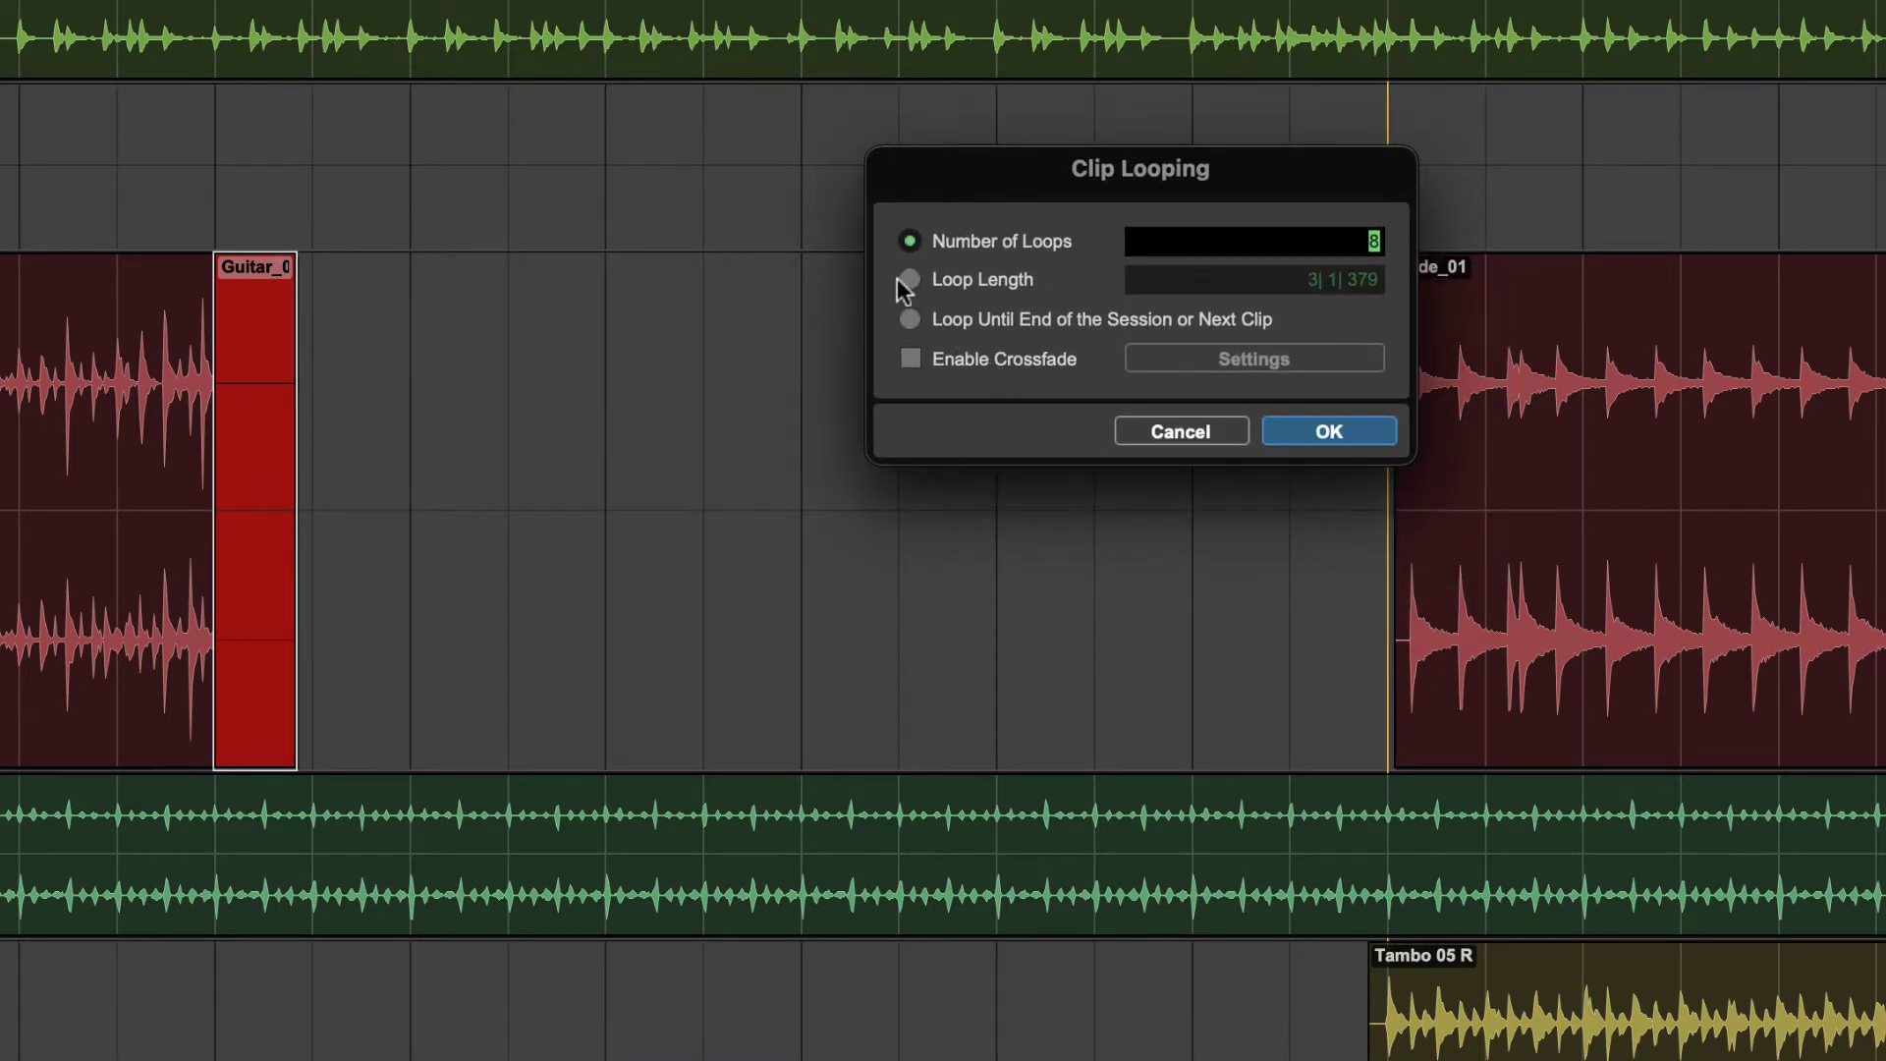
{"action": "left_click", "coordinate": [904, 318]}
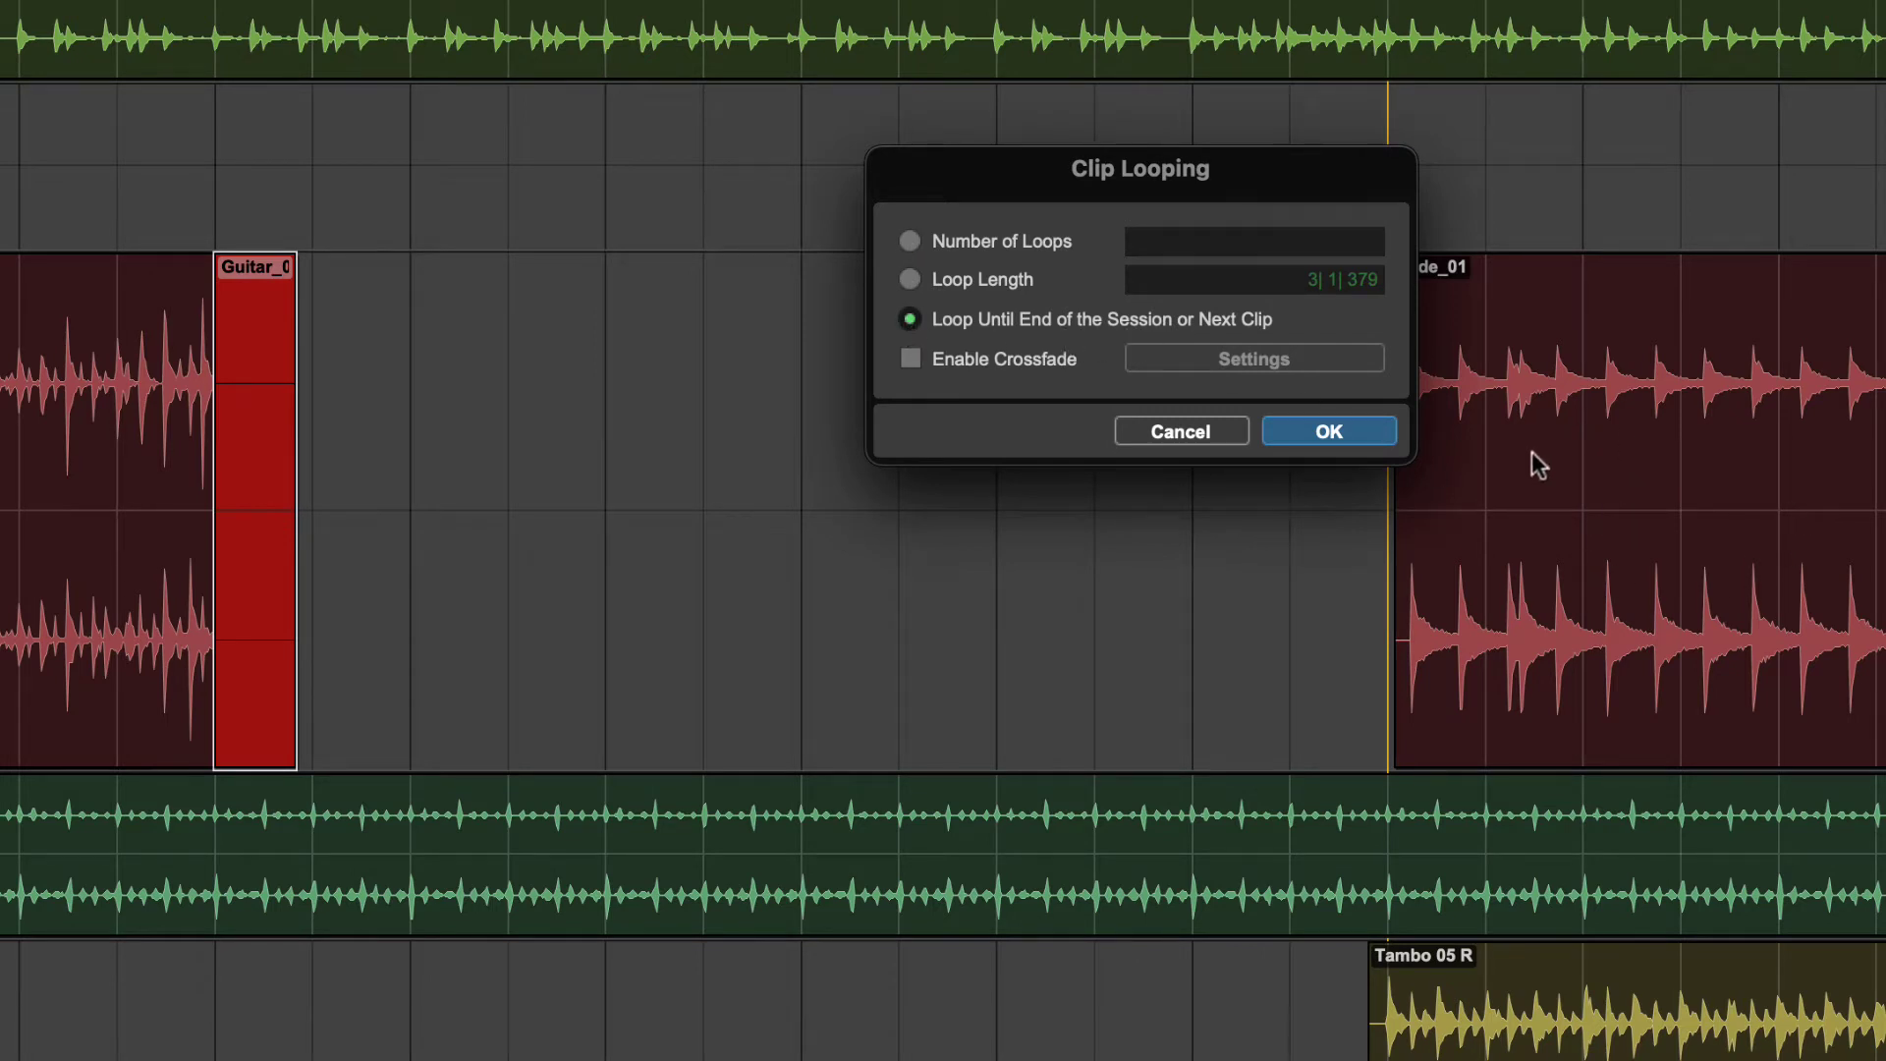
{"action": "left_click", "coordinate": [1340, 433]}
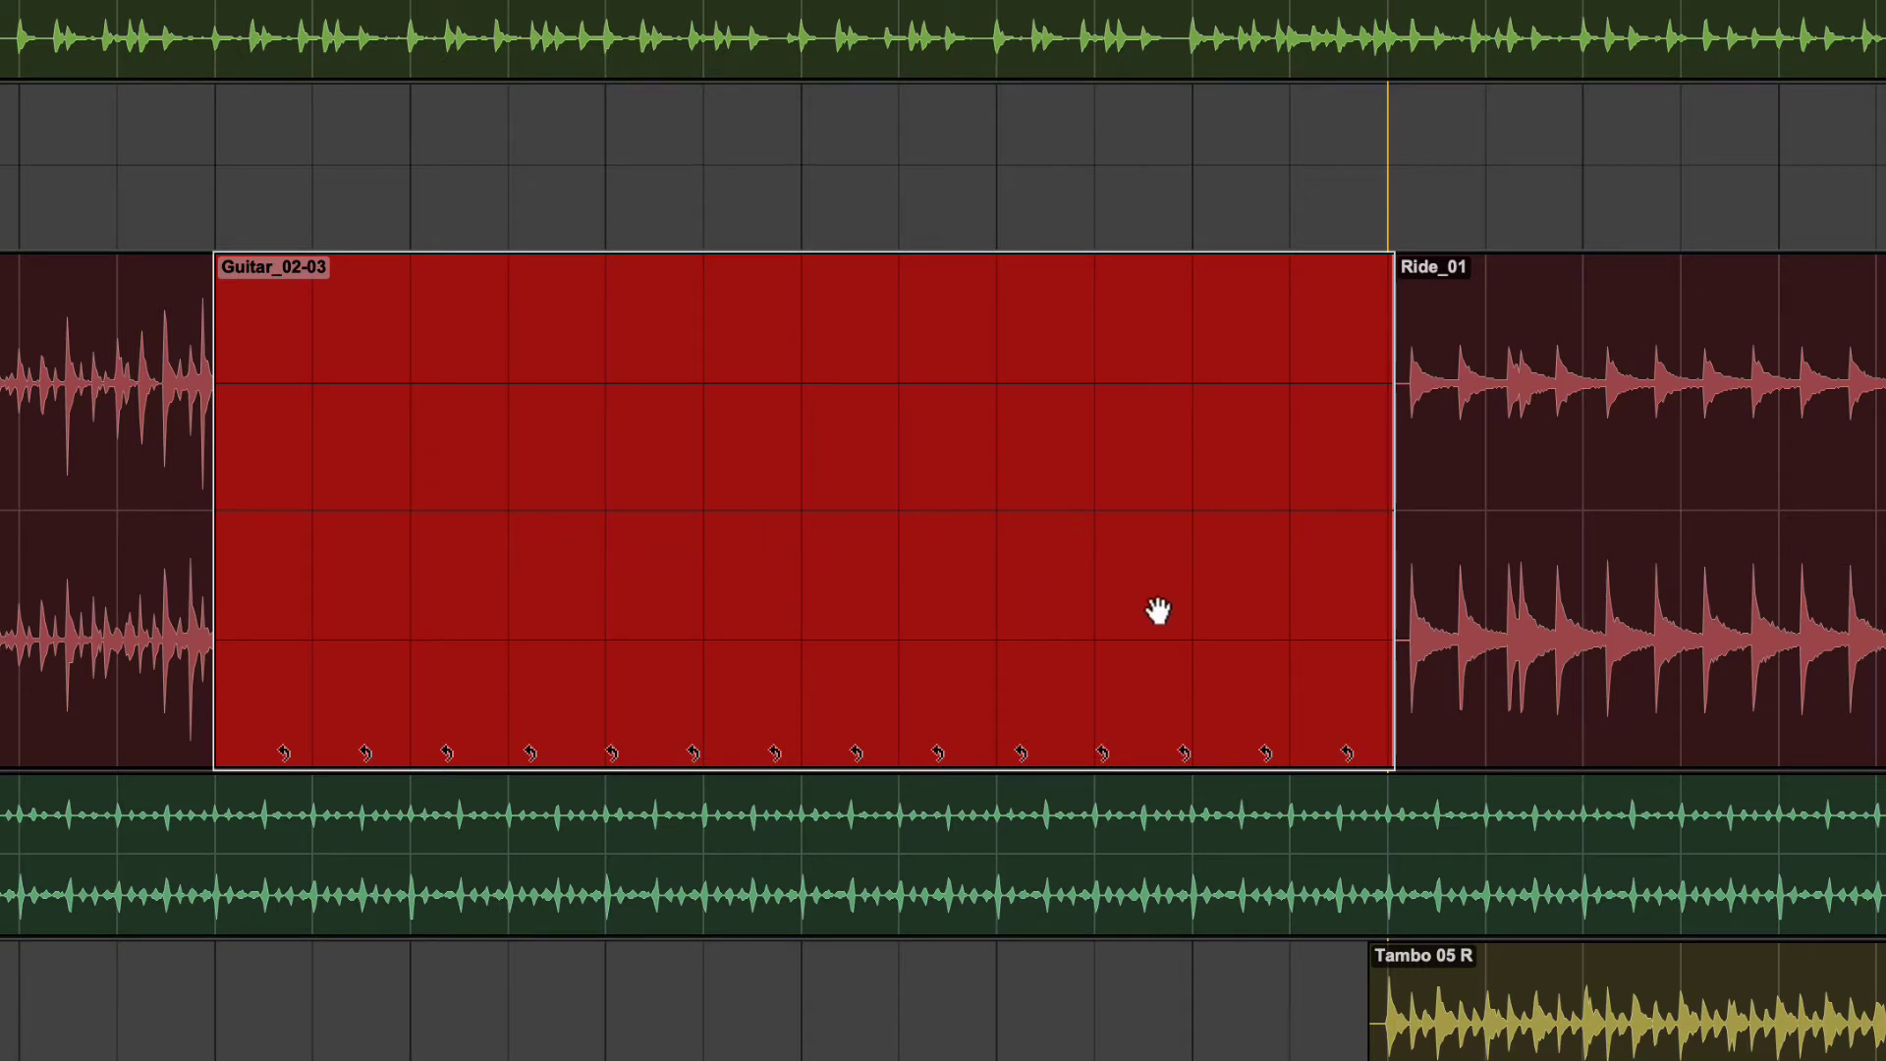
{"action": "key", "text": "ctrl+z"}
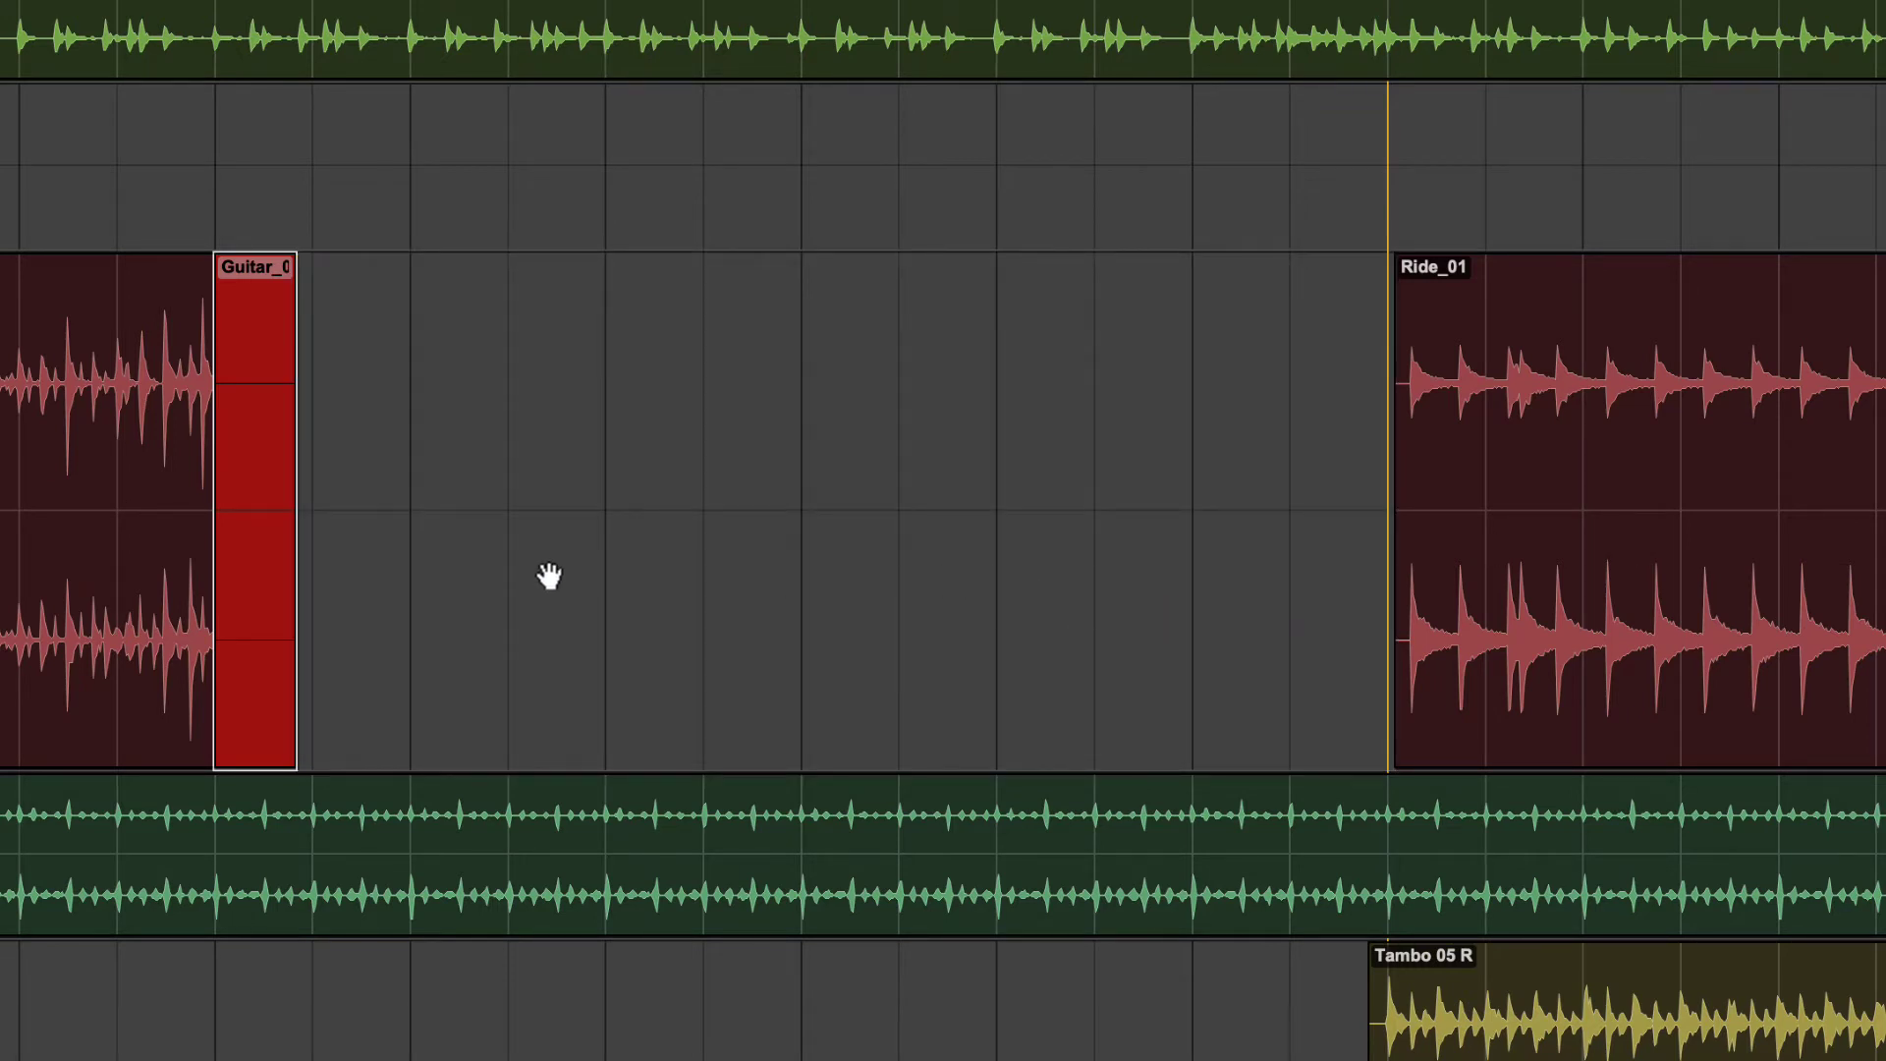
{"action": "key", "text": "ctrl+z"}
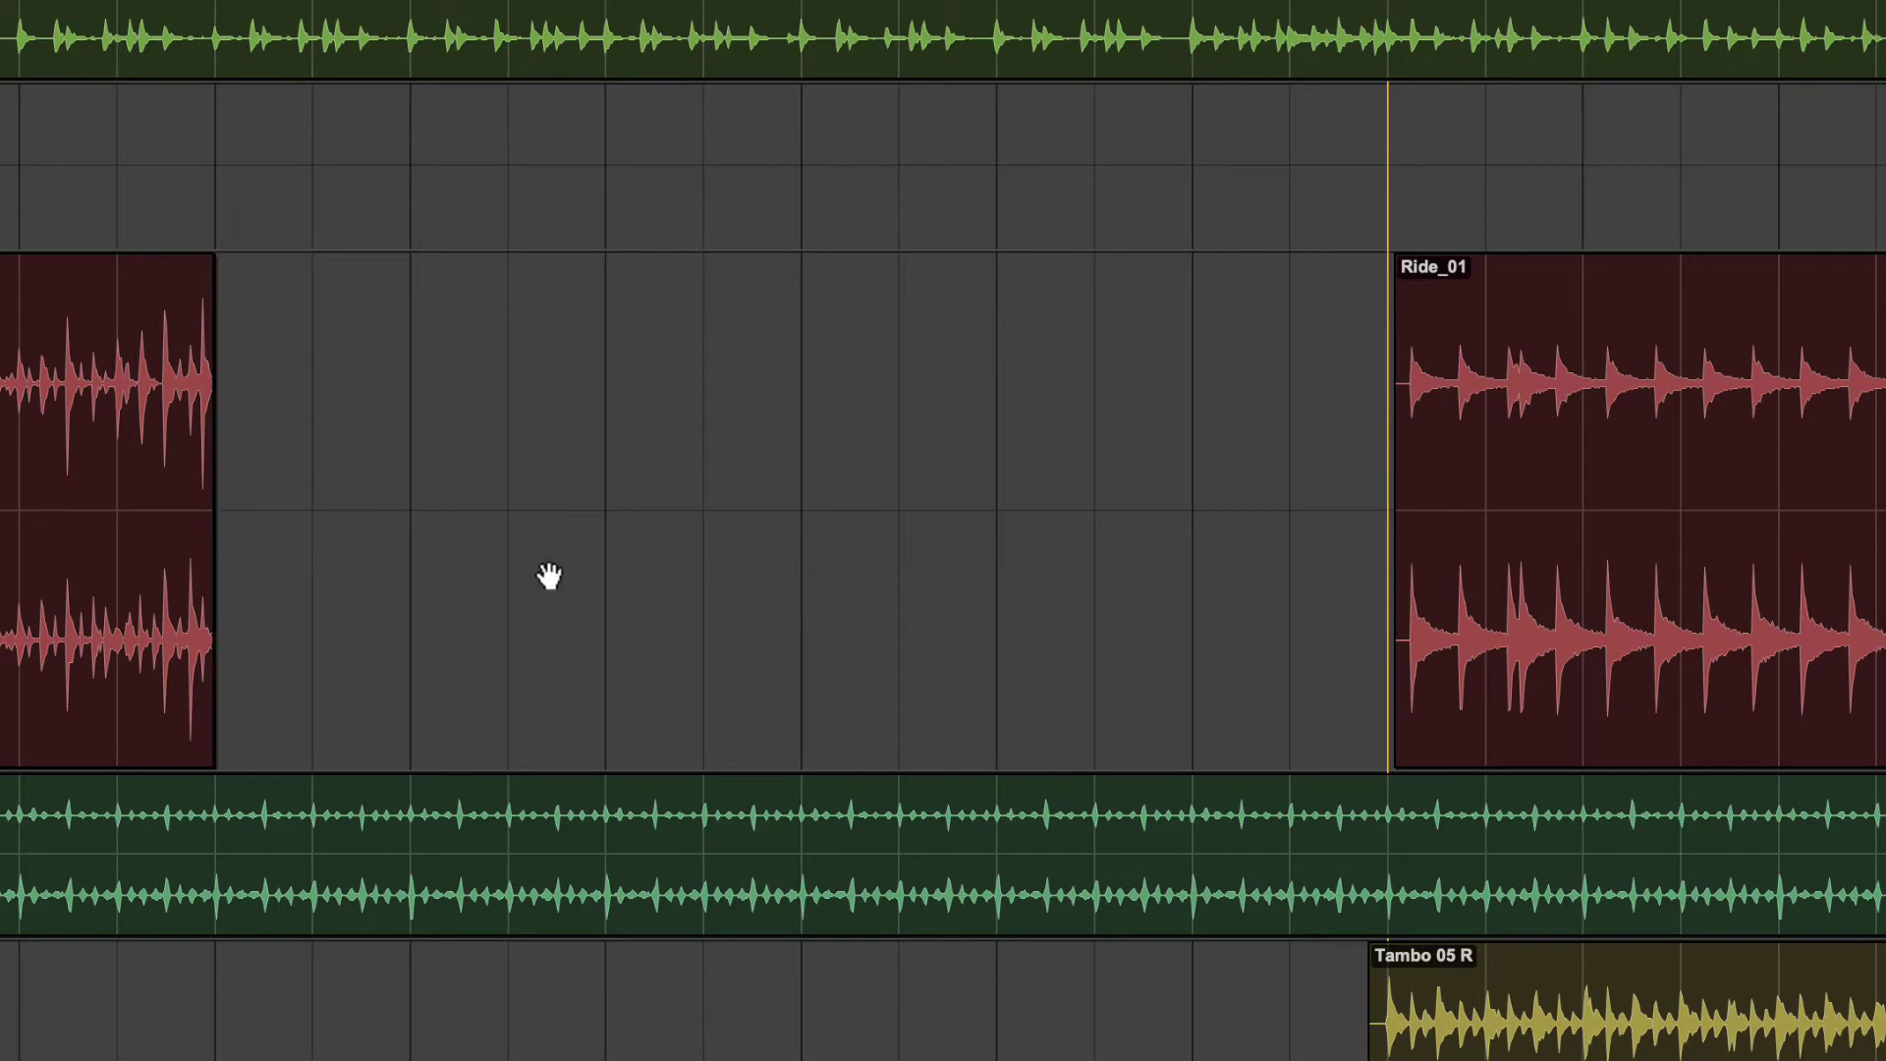
{"action": "key", "text": "ctrl+z"}
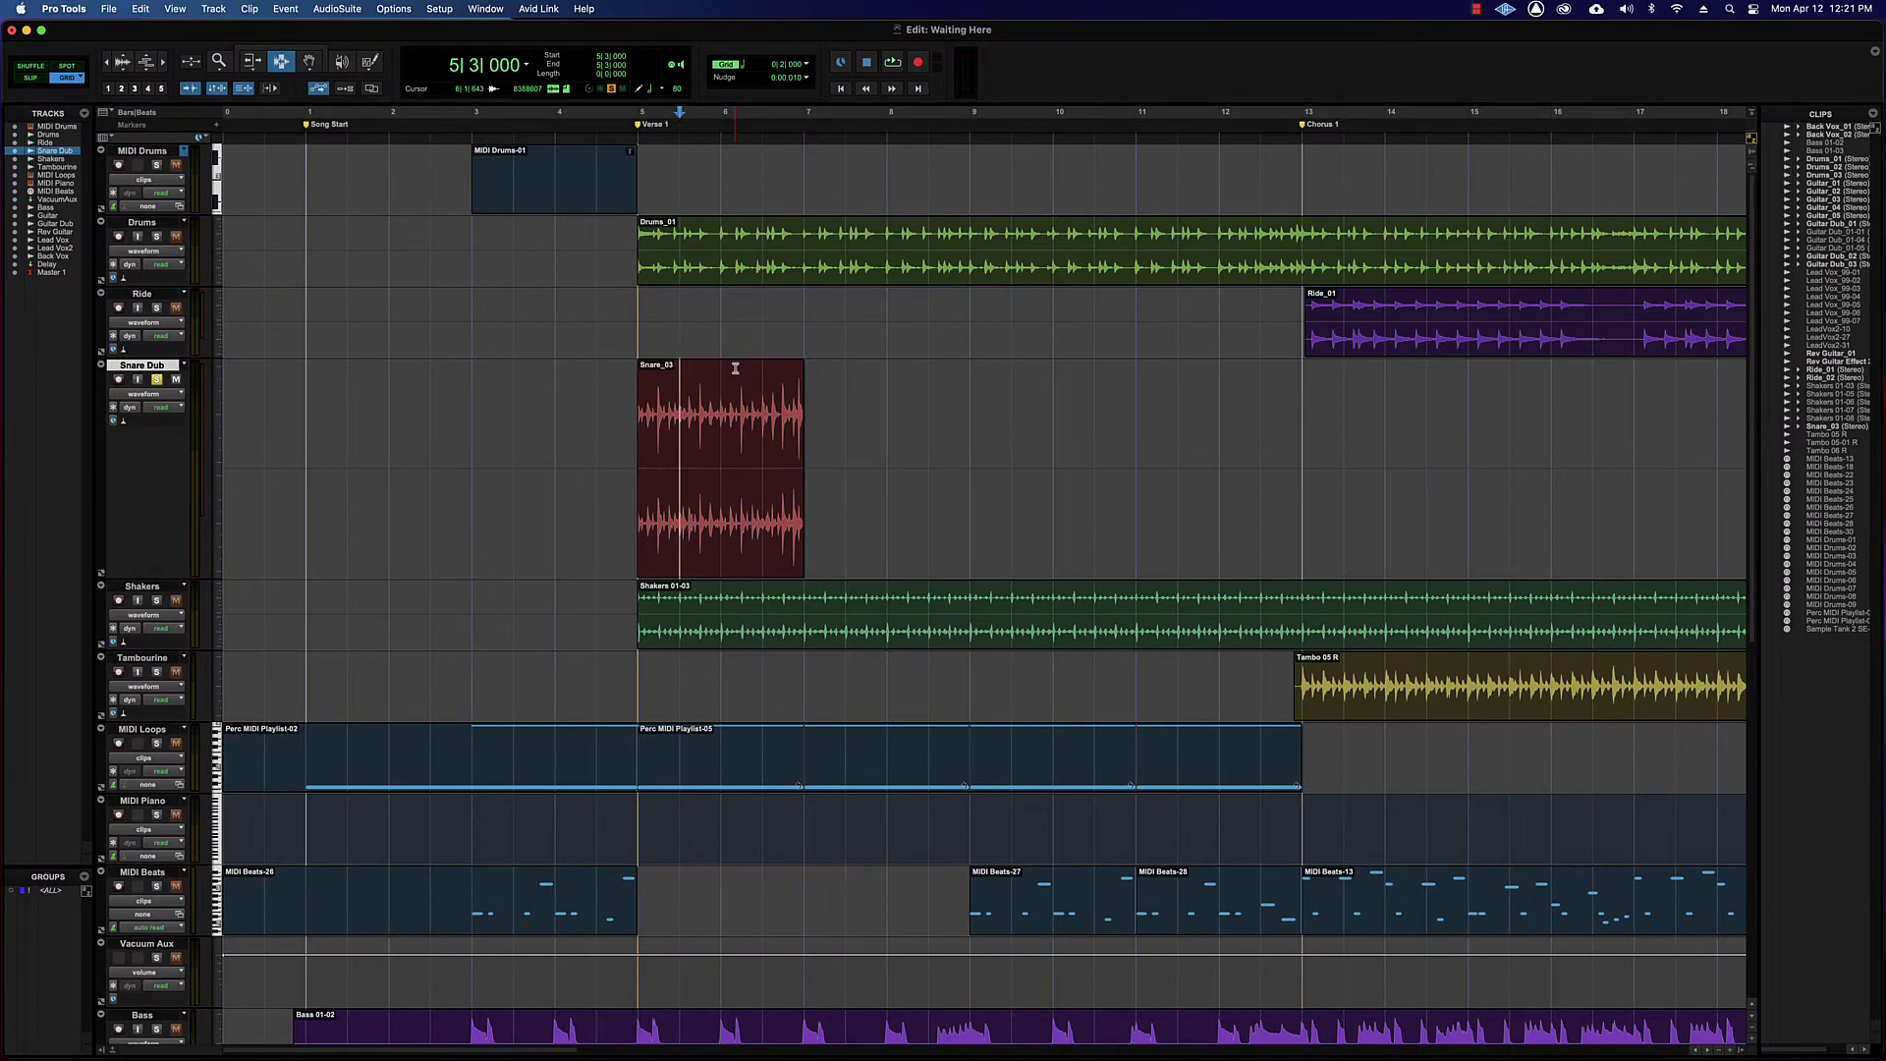
- Separate the Snare_03 clip at bar 6 and select both resulting clips together
{"action": "left_click", "coordinate": [724, 385]}
{"action": "key", "text": "super+e"}
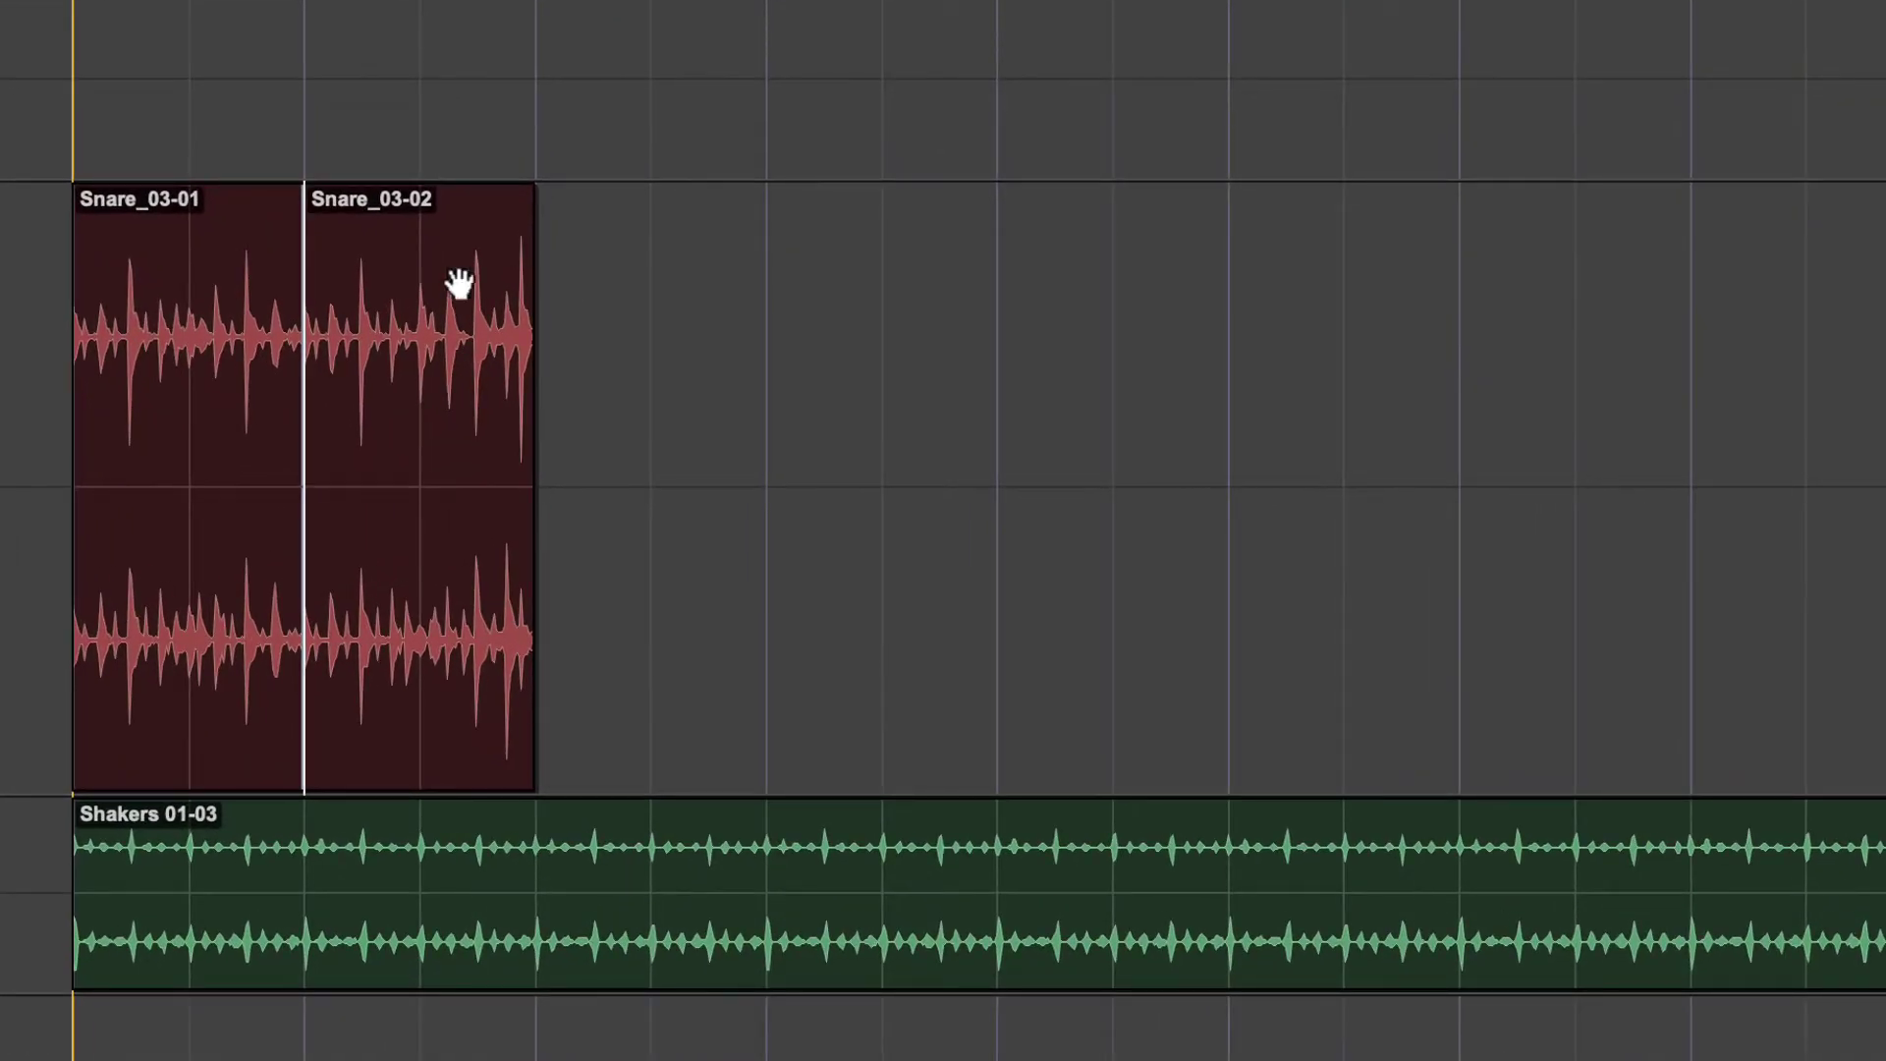
{"action": "left_click", "coordinate": [236, 282]}
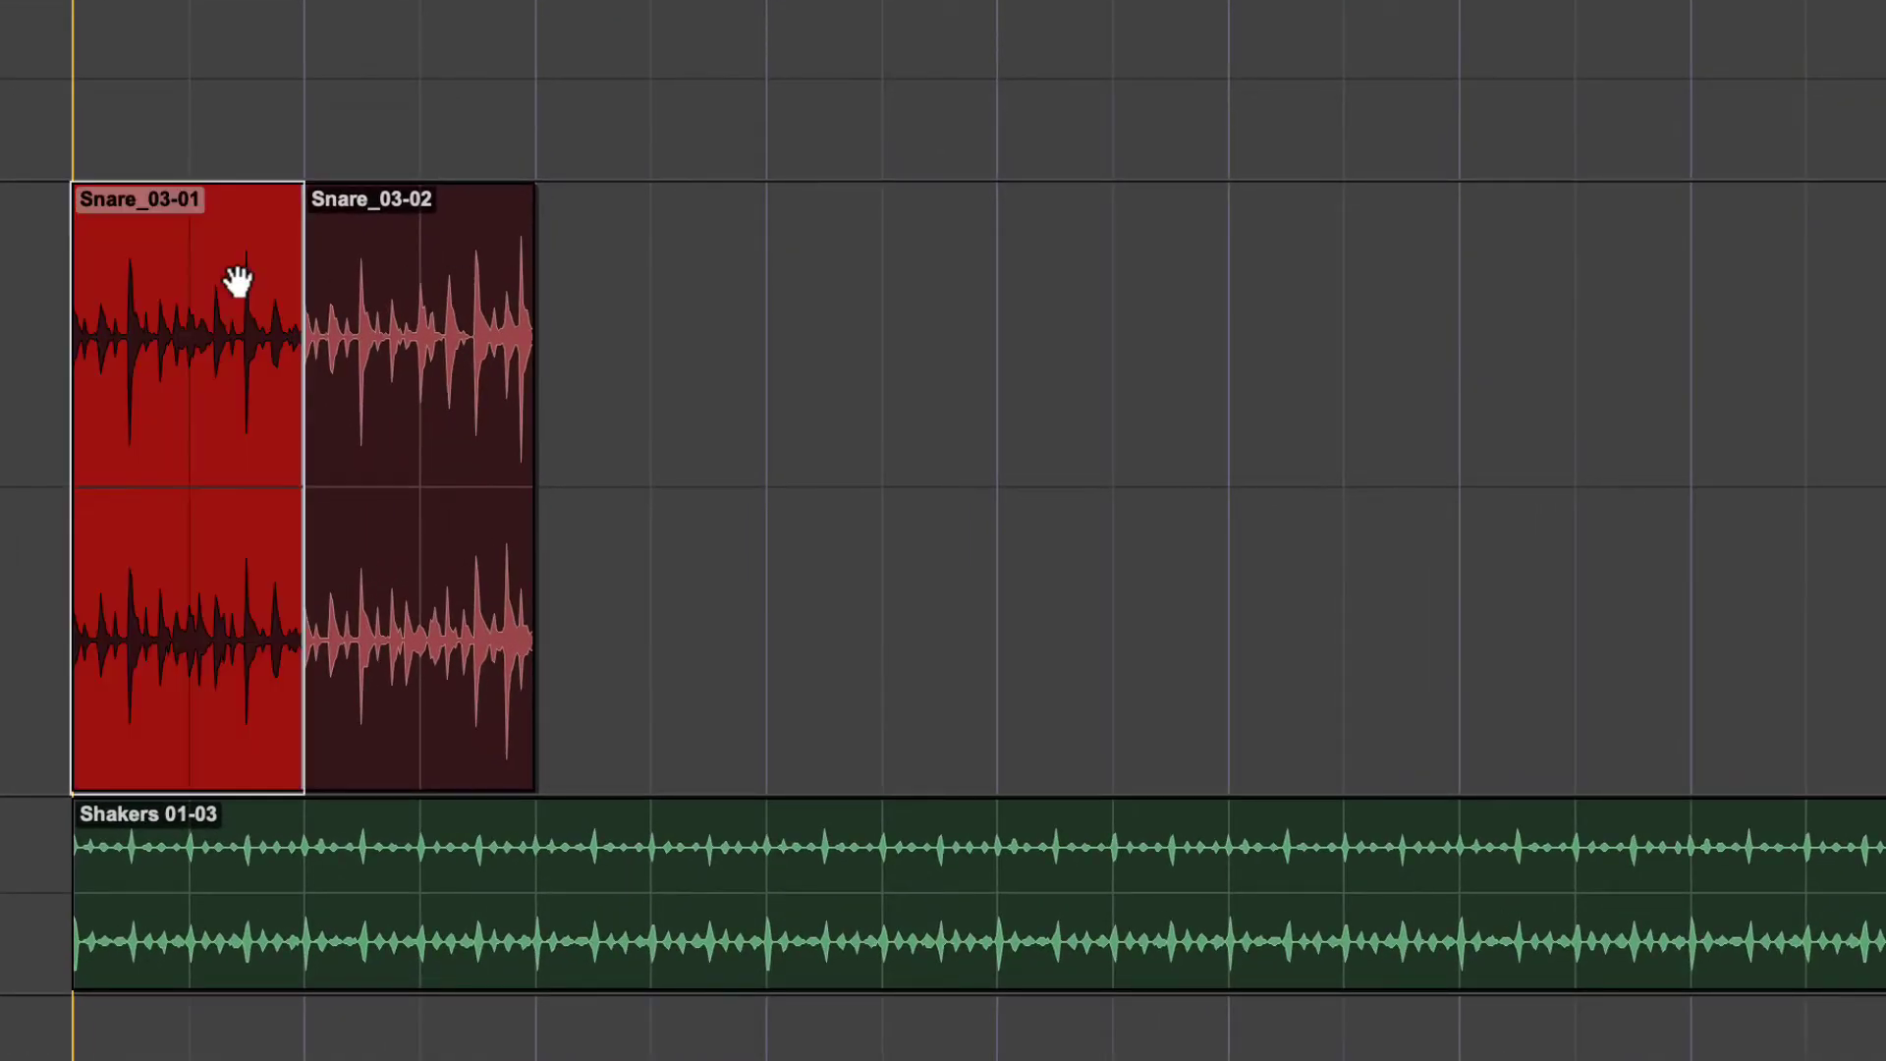
{"action": "left_click", "coordinate": [389, 286]}
{"action": "left_click", "coordinate": [251, 293]}
{"action": "left_click", "coordinate": [462, 287]}
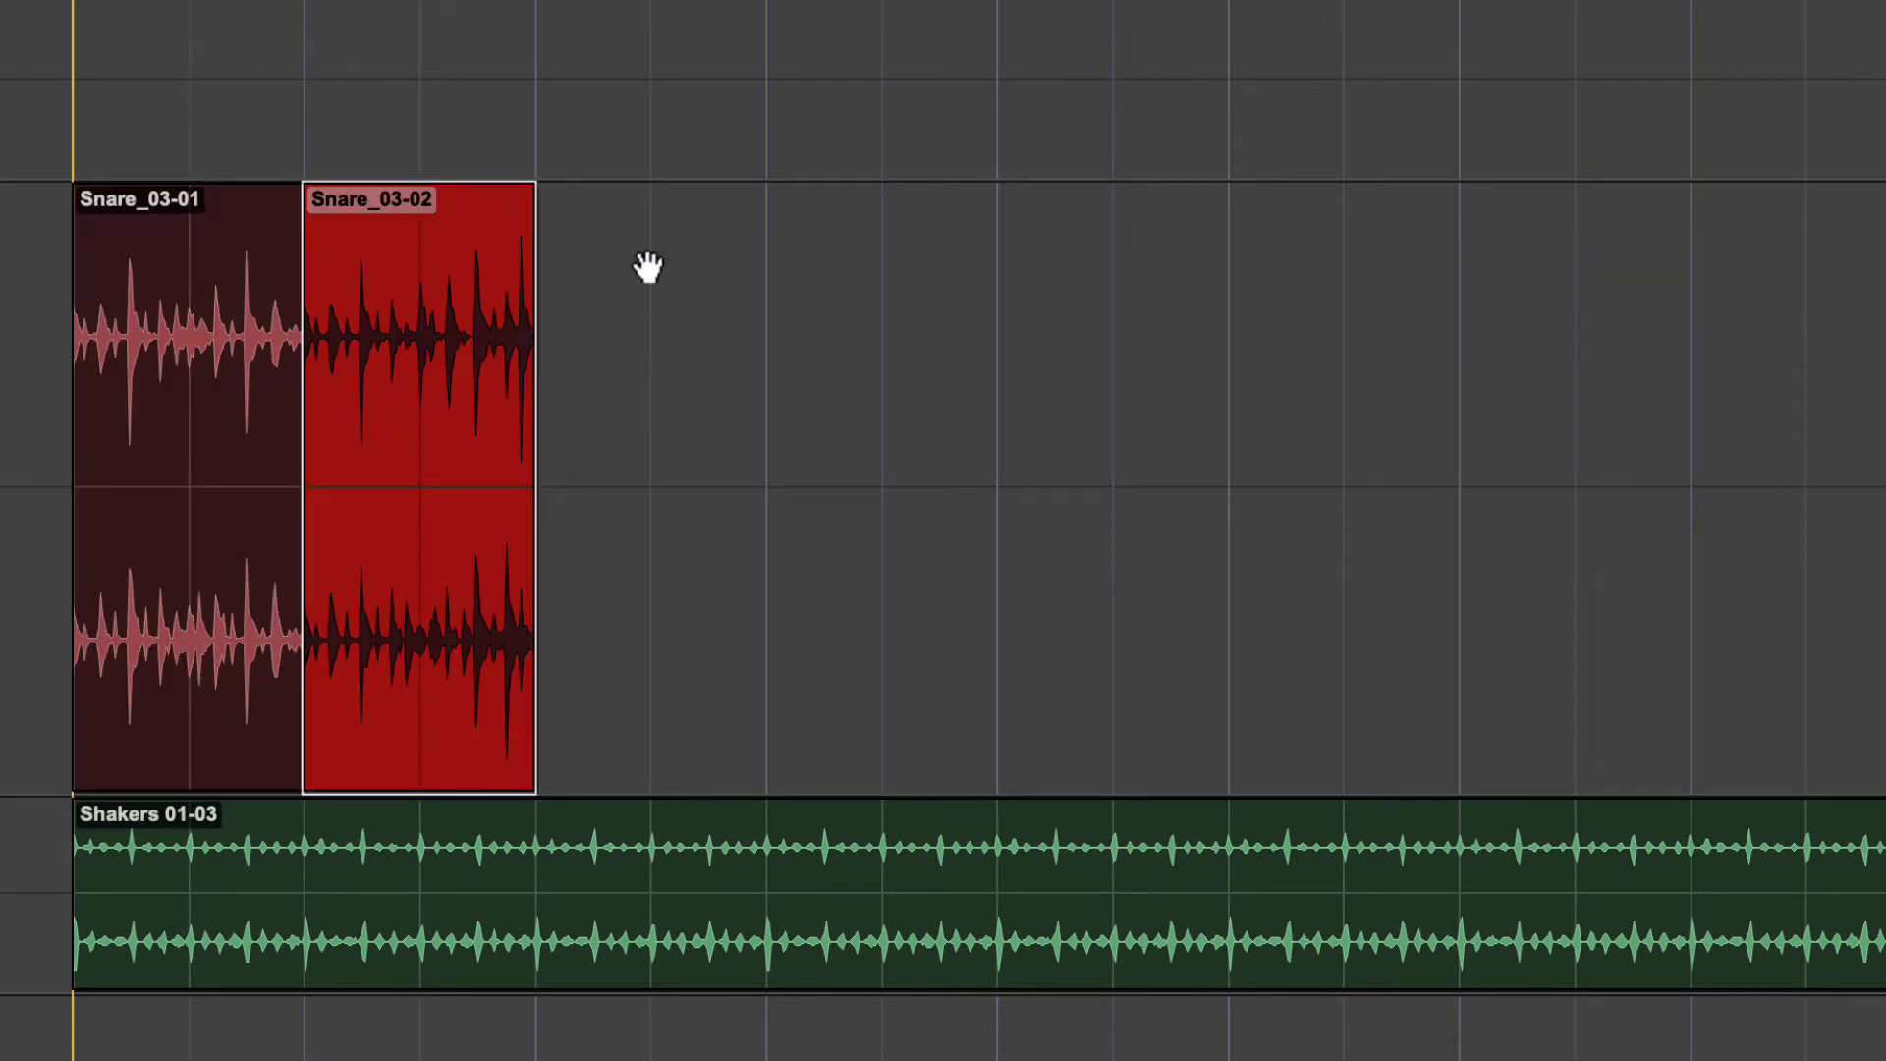
{"action": "left_click", "coordinate": [277, 314]}
{"action": "left_click", "coordinate": [398, 320], "text": "shift"}
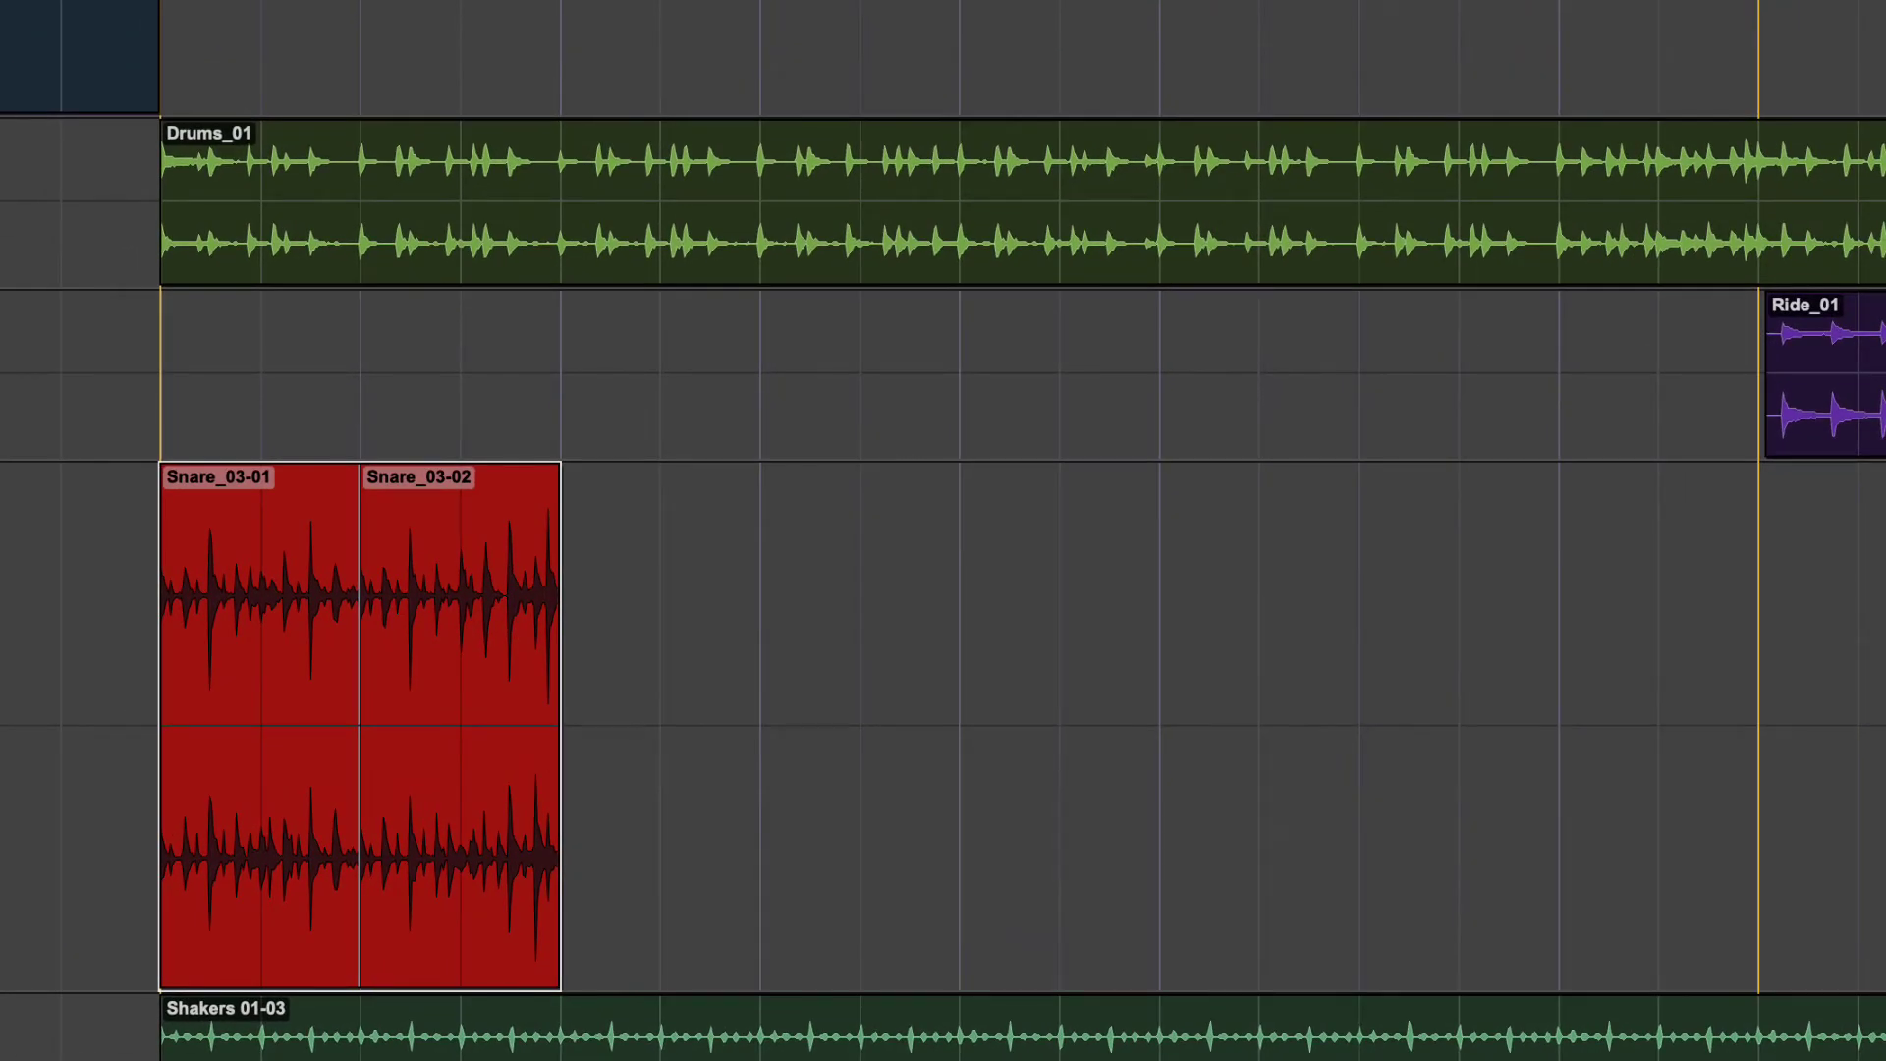
- Try looping the two separated snare clips together with four loops, and undo the loop
{"action": "key", "text": "alt+super+l"}
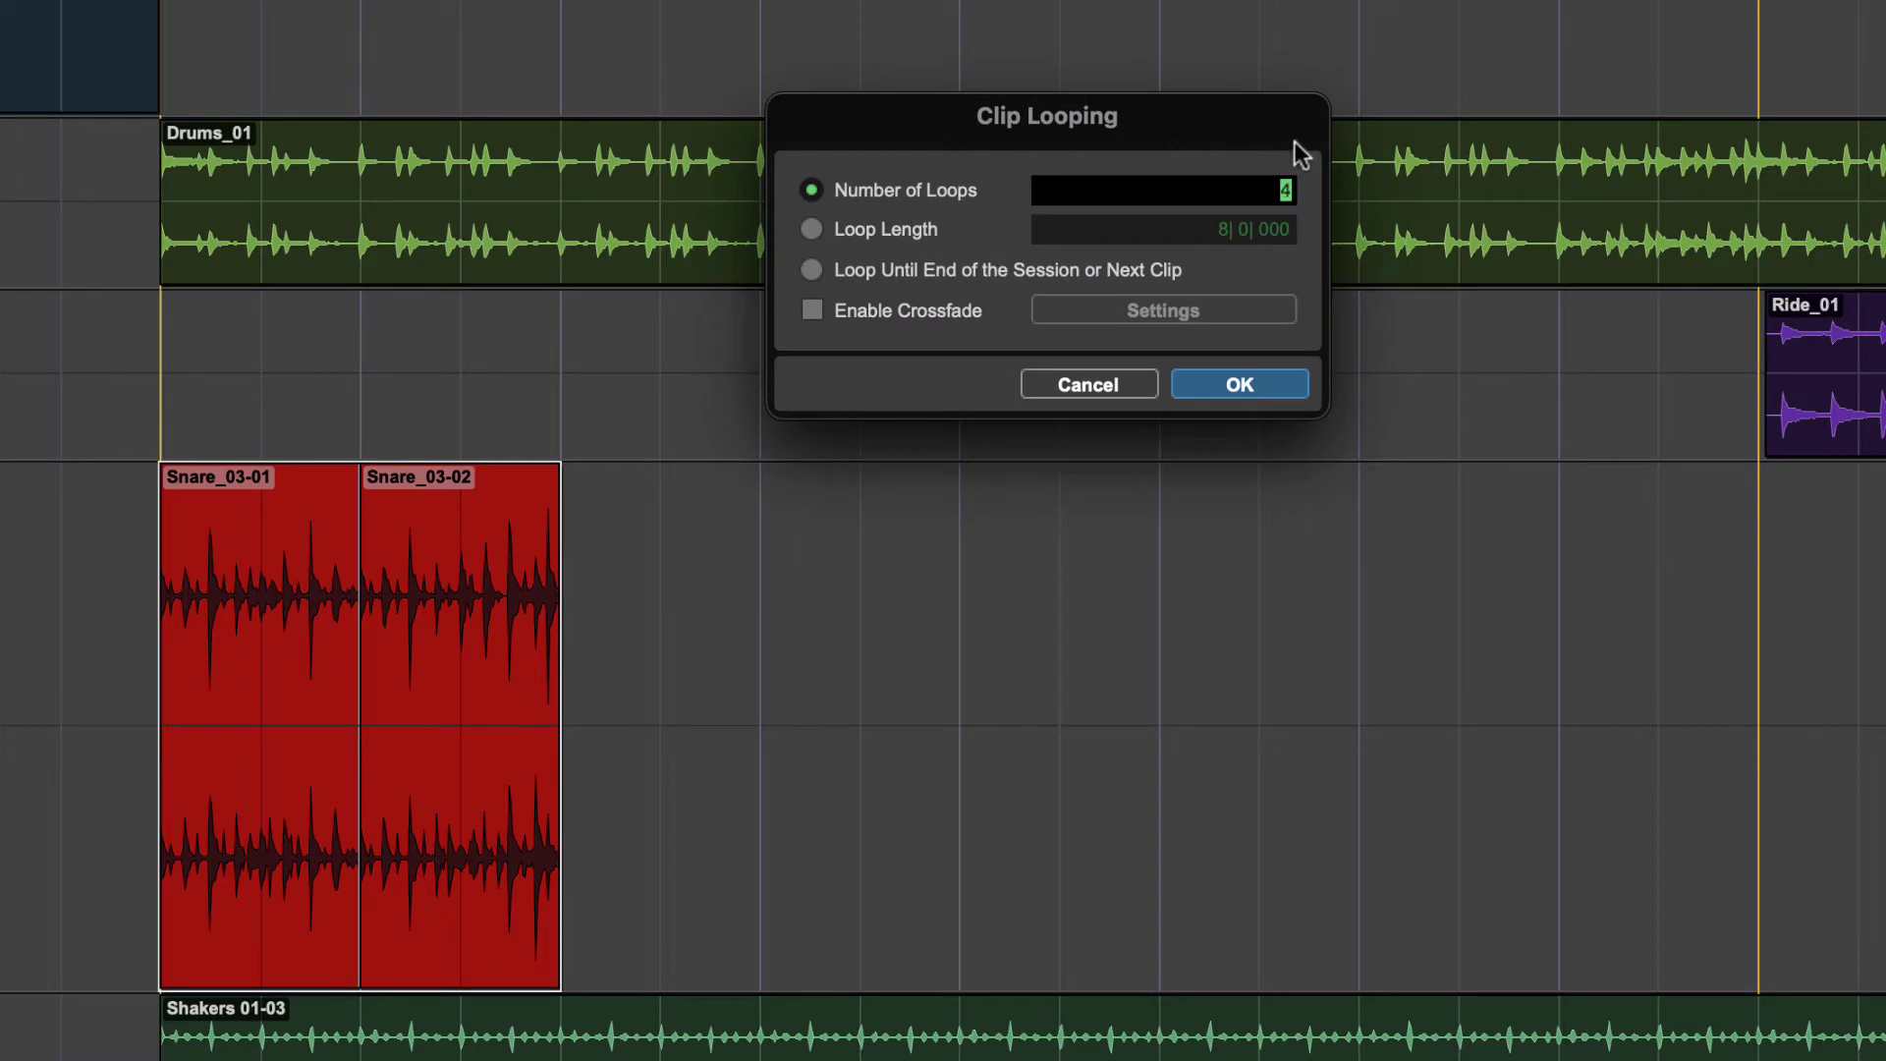
{"action": "left_click", "coordinate": [1233, 387]}
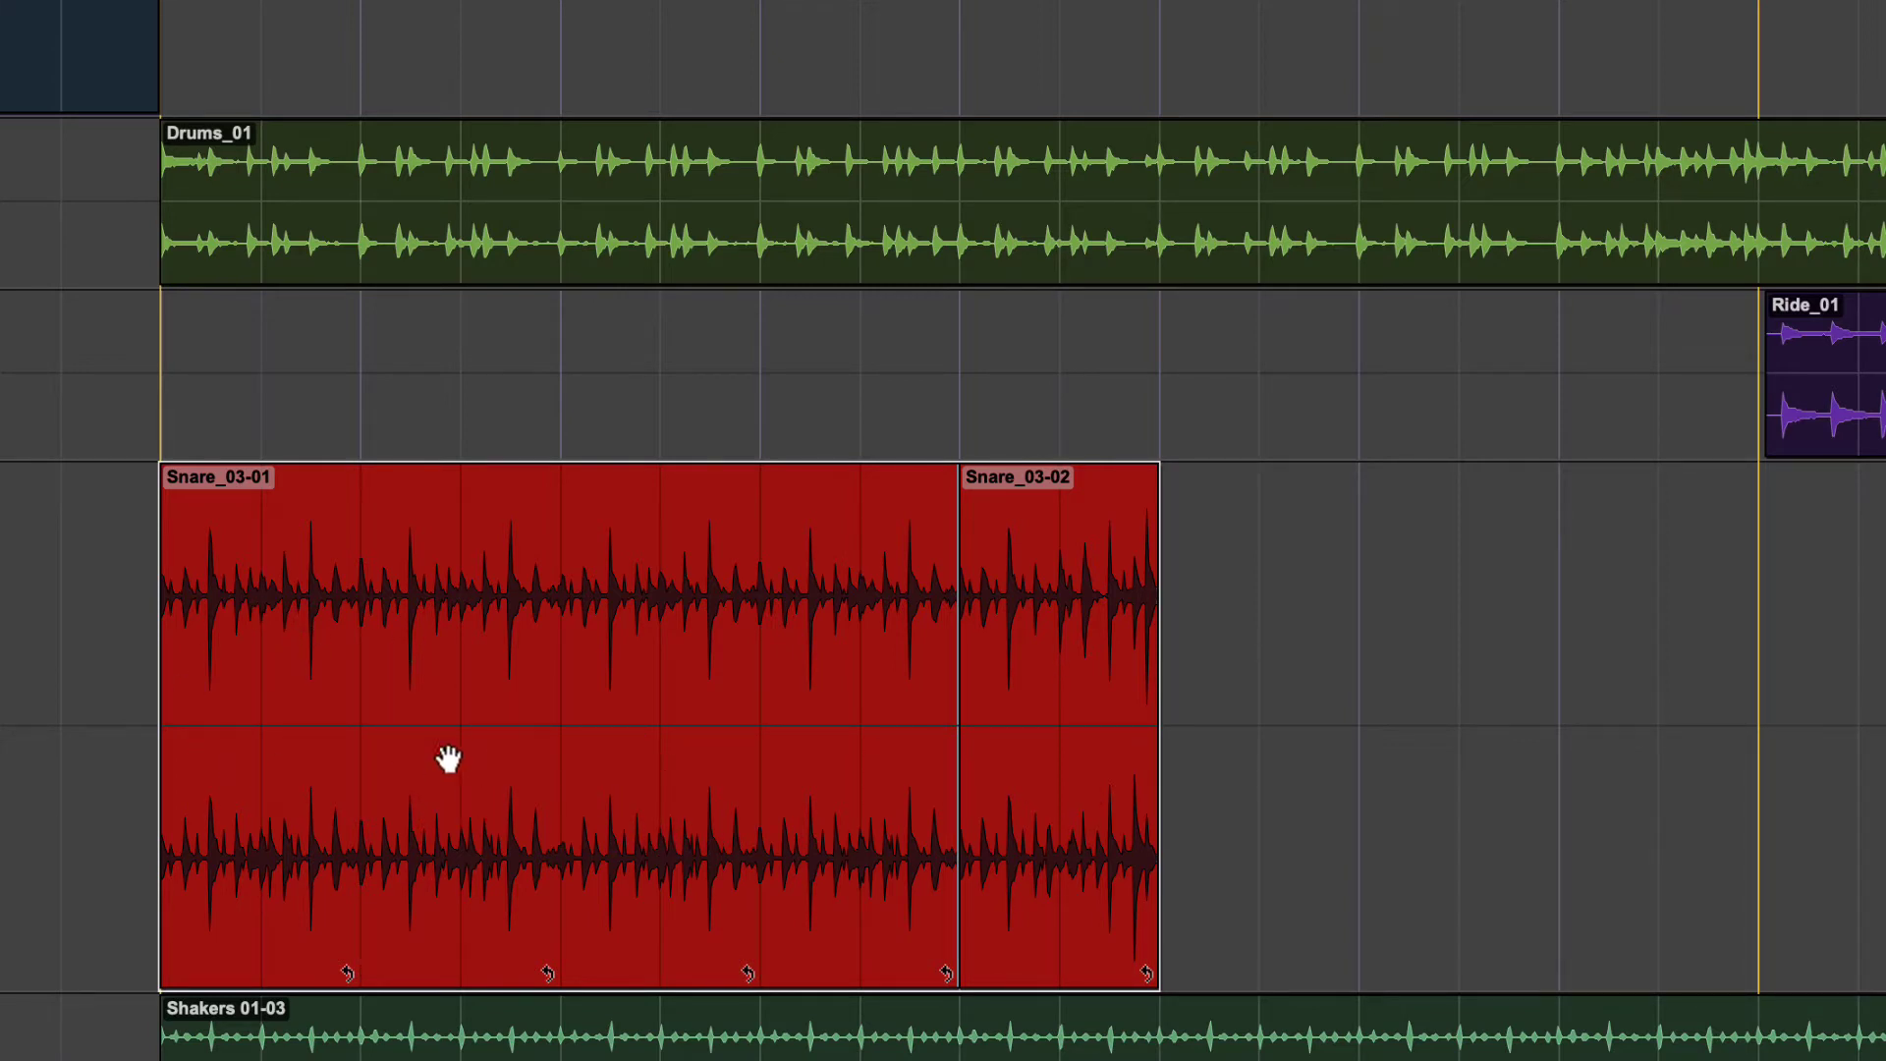
{"action": "key", "text": "ctrl+z"}
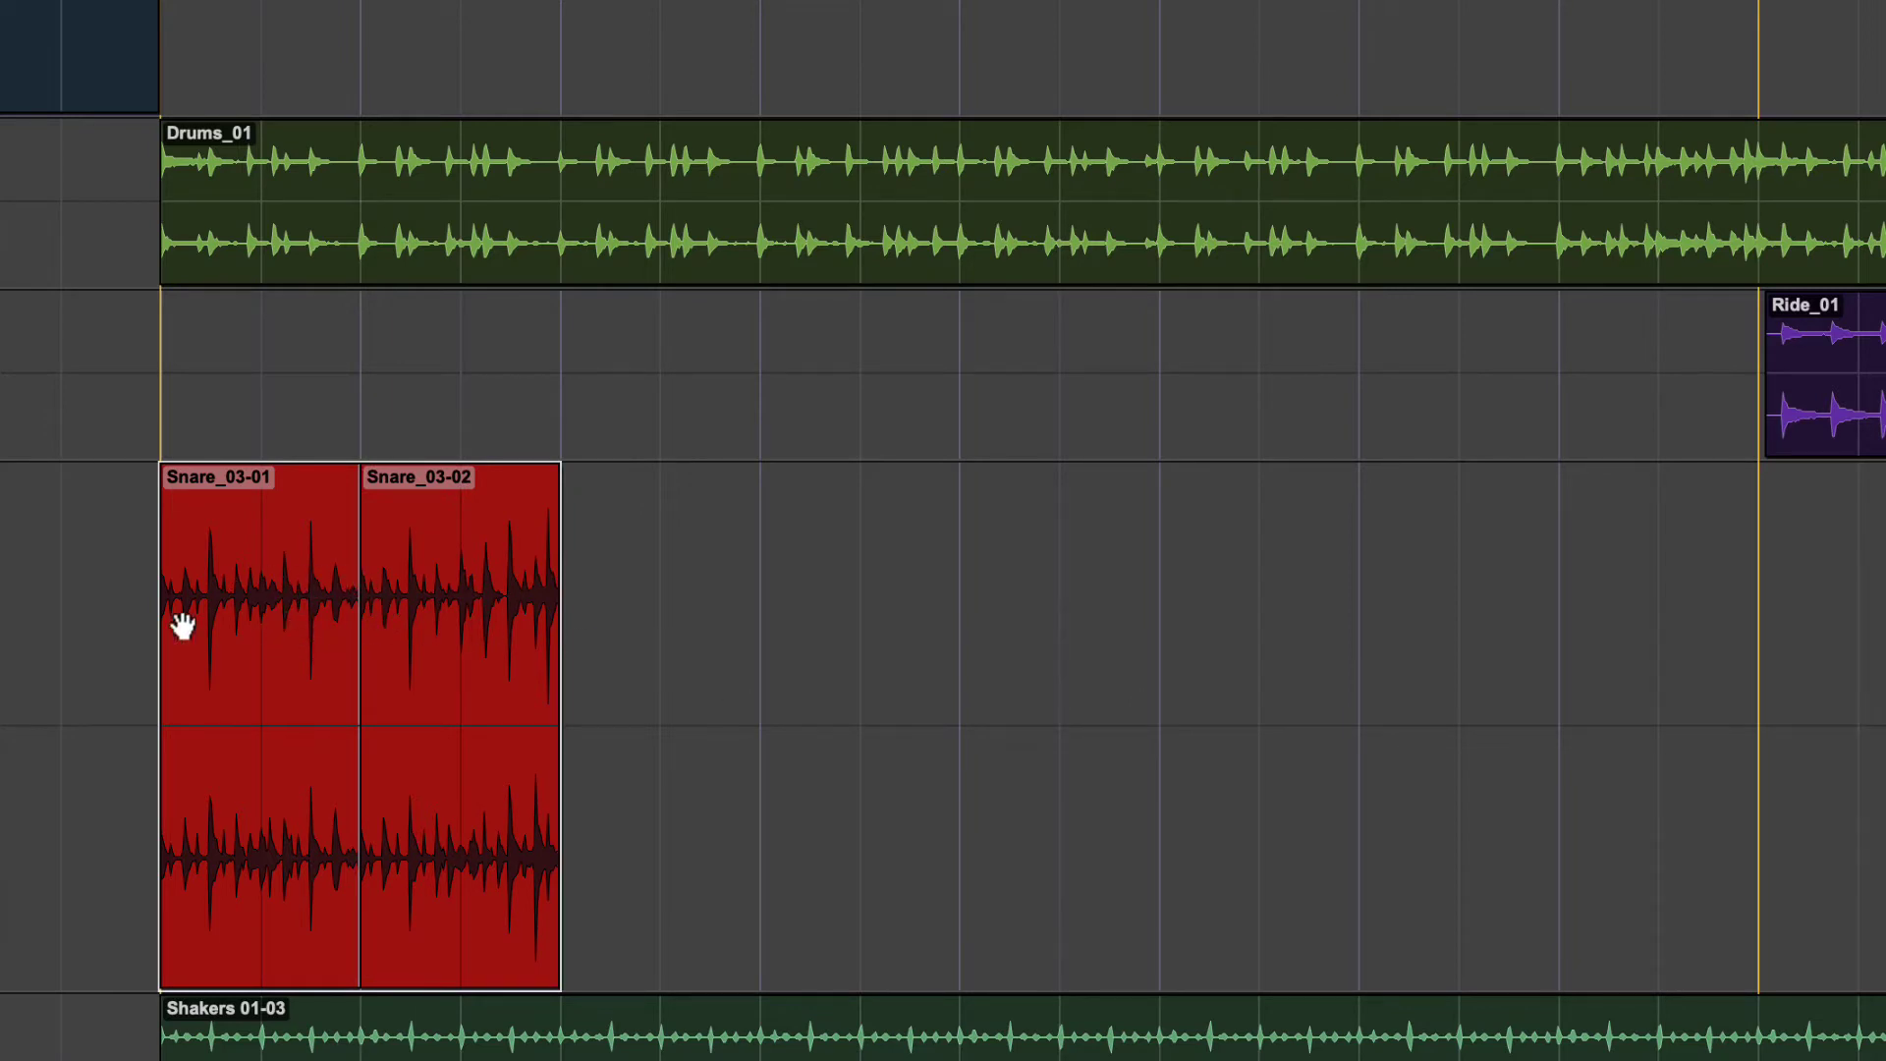
- Reselect the Snare_03-01 and Snare_03-02 clips together and bring up the clip commands
{"action": "left_click", "coordinate": [665, 602]}
{"action": "left_click", "coordinate": [328, 610]}
{"action": "left_click", "coordinate": [490, 607], "text": "shift"}
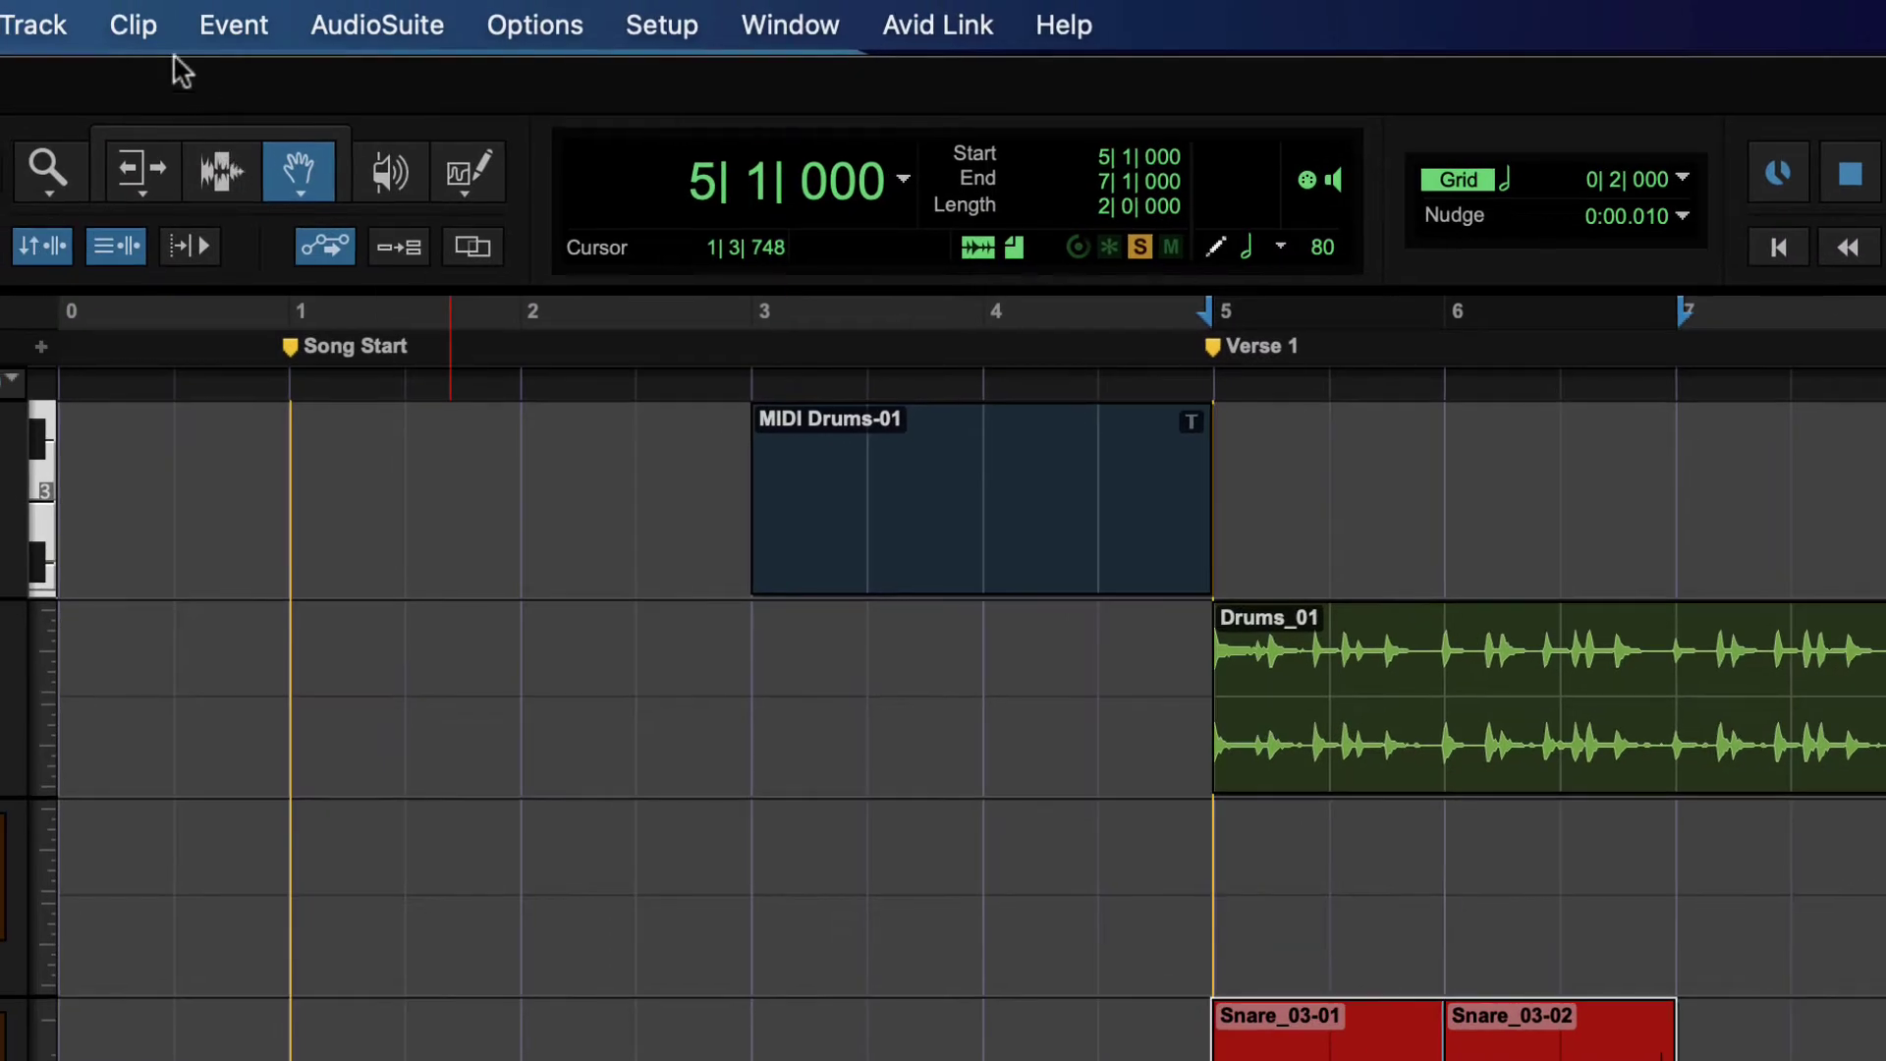
{"action": "left_click", "coordinate": [138, 24]}
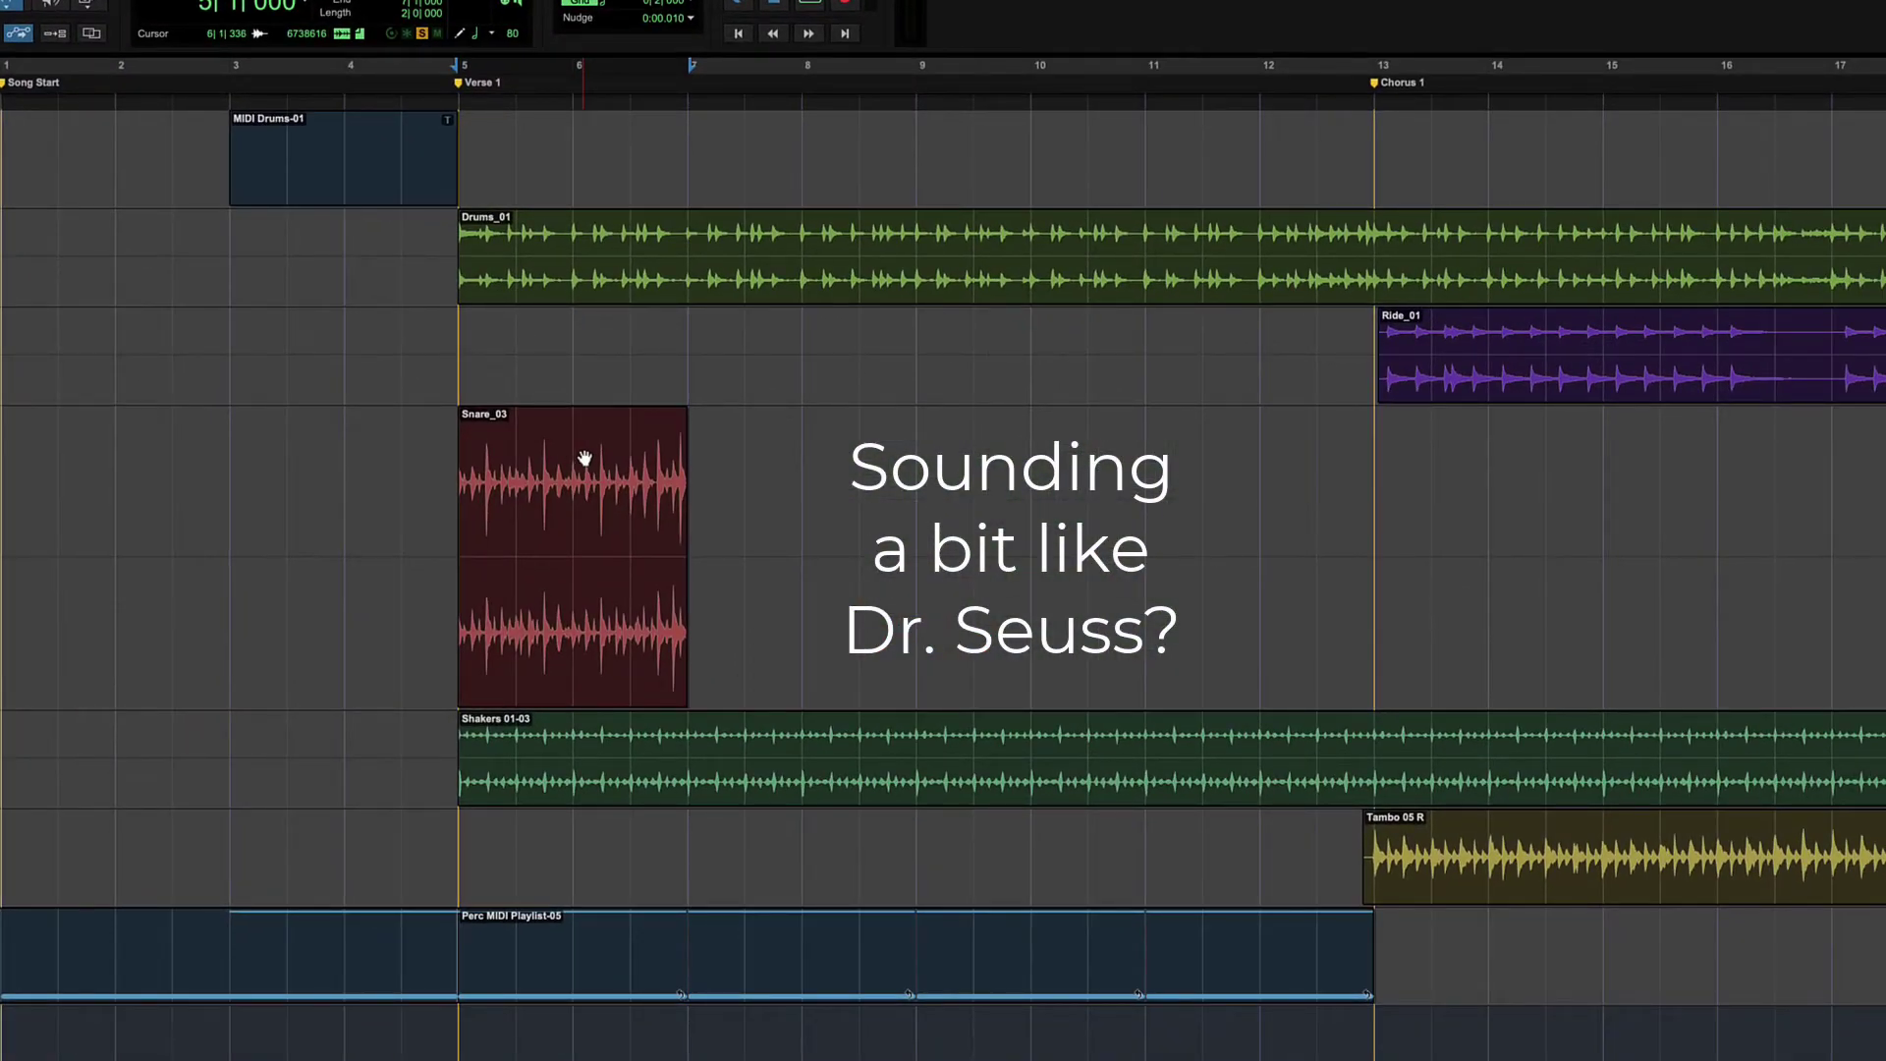
- Loop the whole Snare_03 clip on the Snare Dub track by number of loops, up to the Chorus 1 marker
{"action": "left_click", "coordinate": [585, 459]}
{"action": "key", "text": "alt+super+l"}
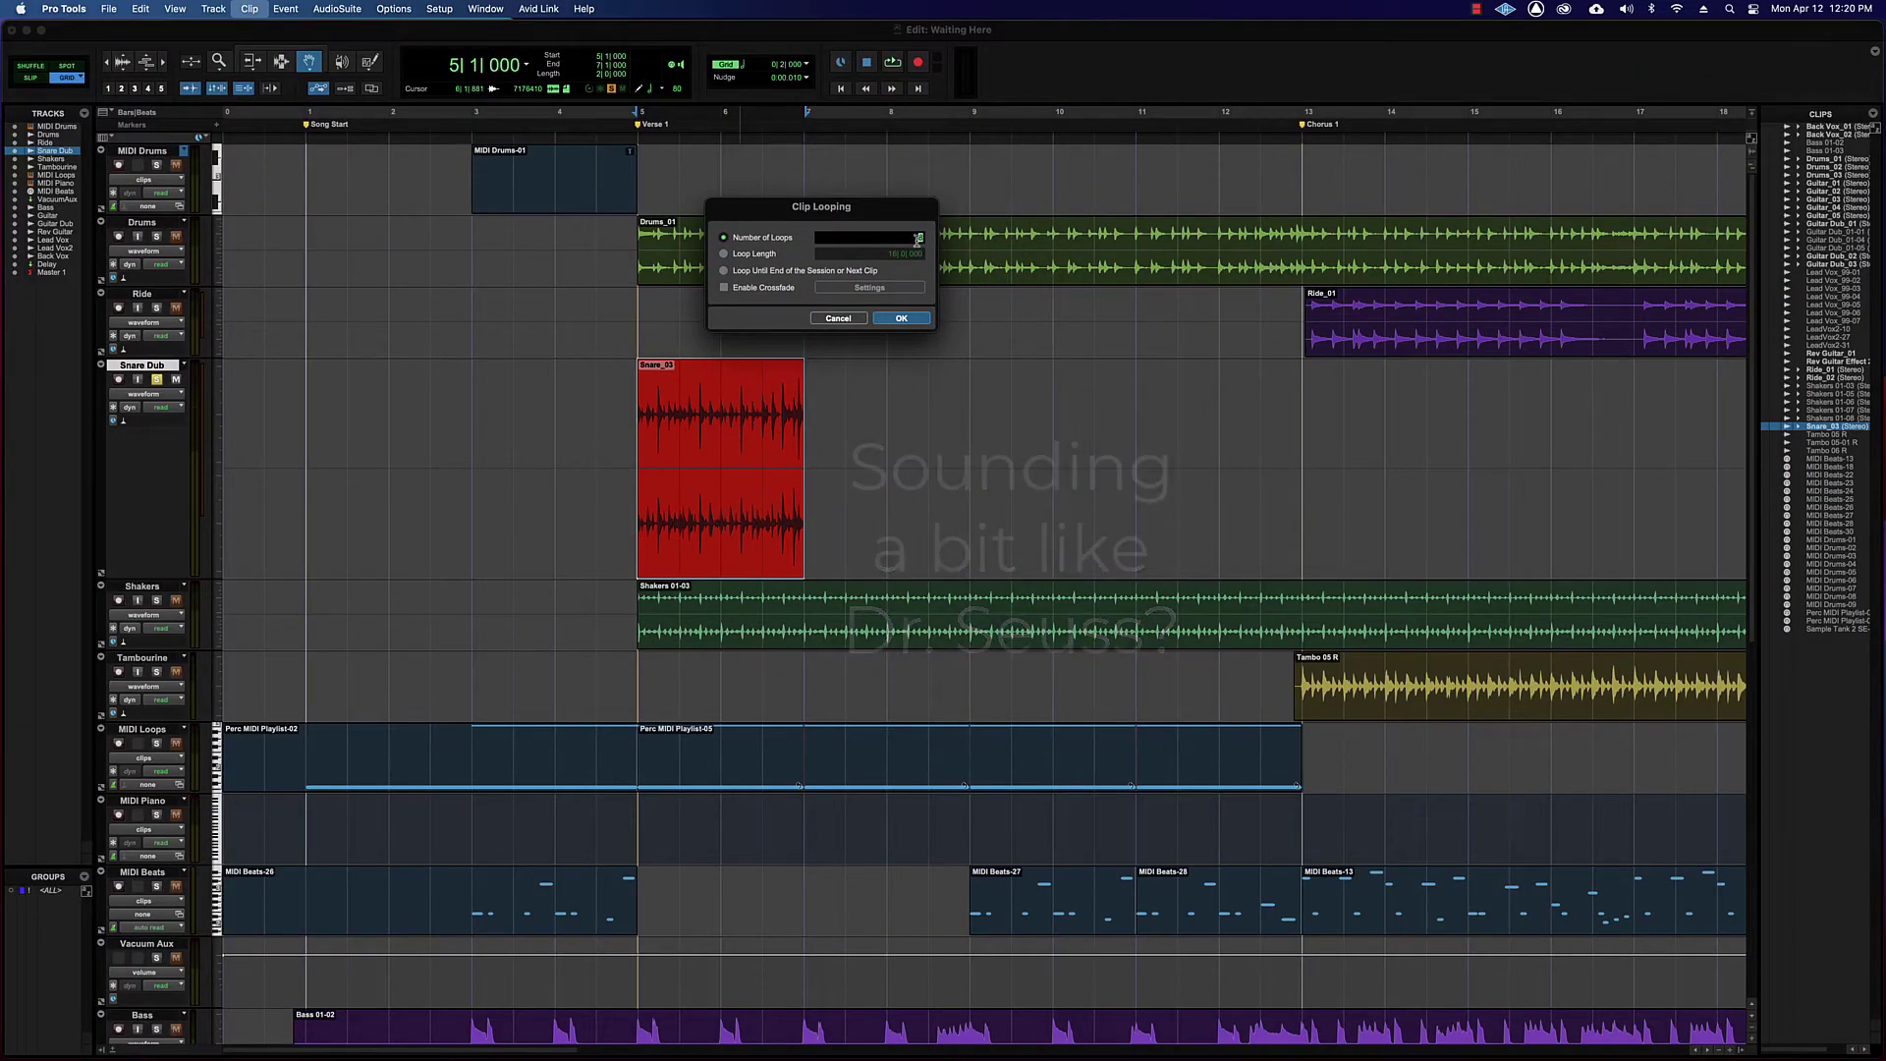
{"action": "left_click", "coordinate": [918, 321]}
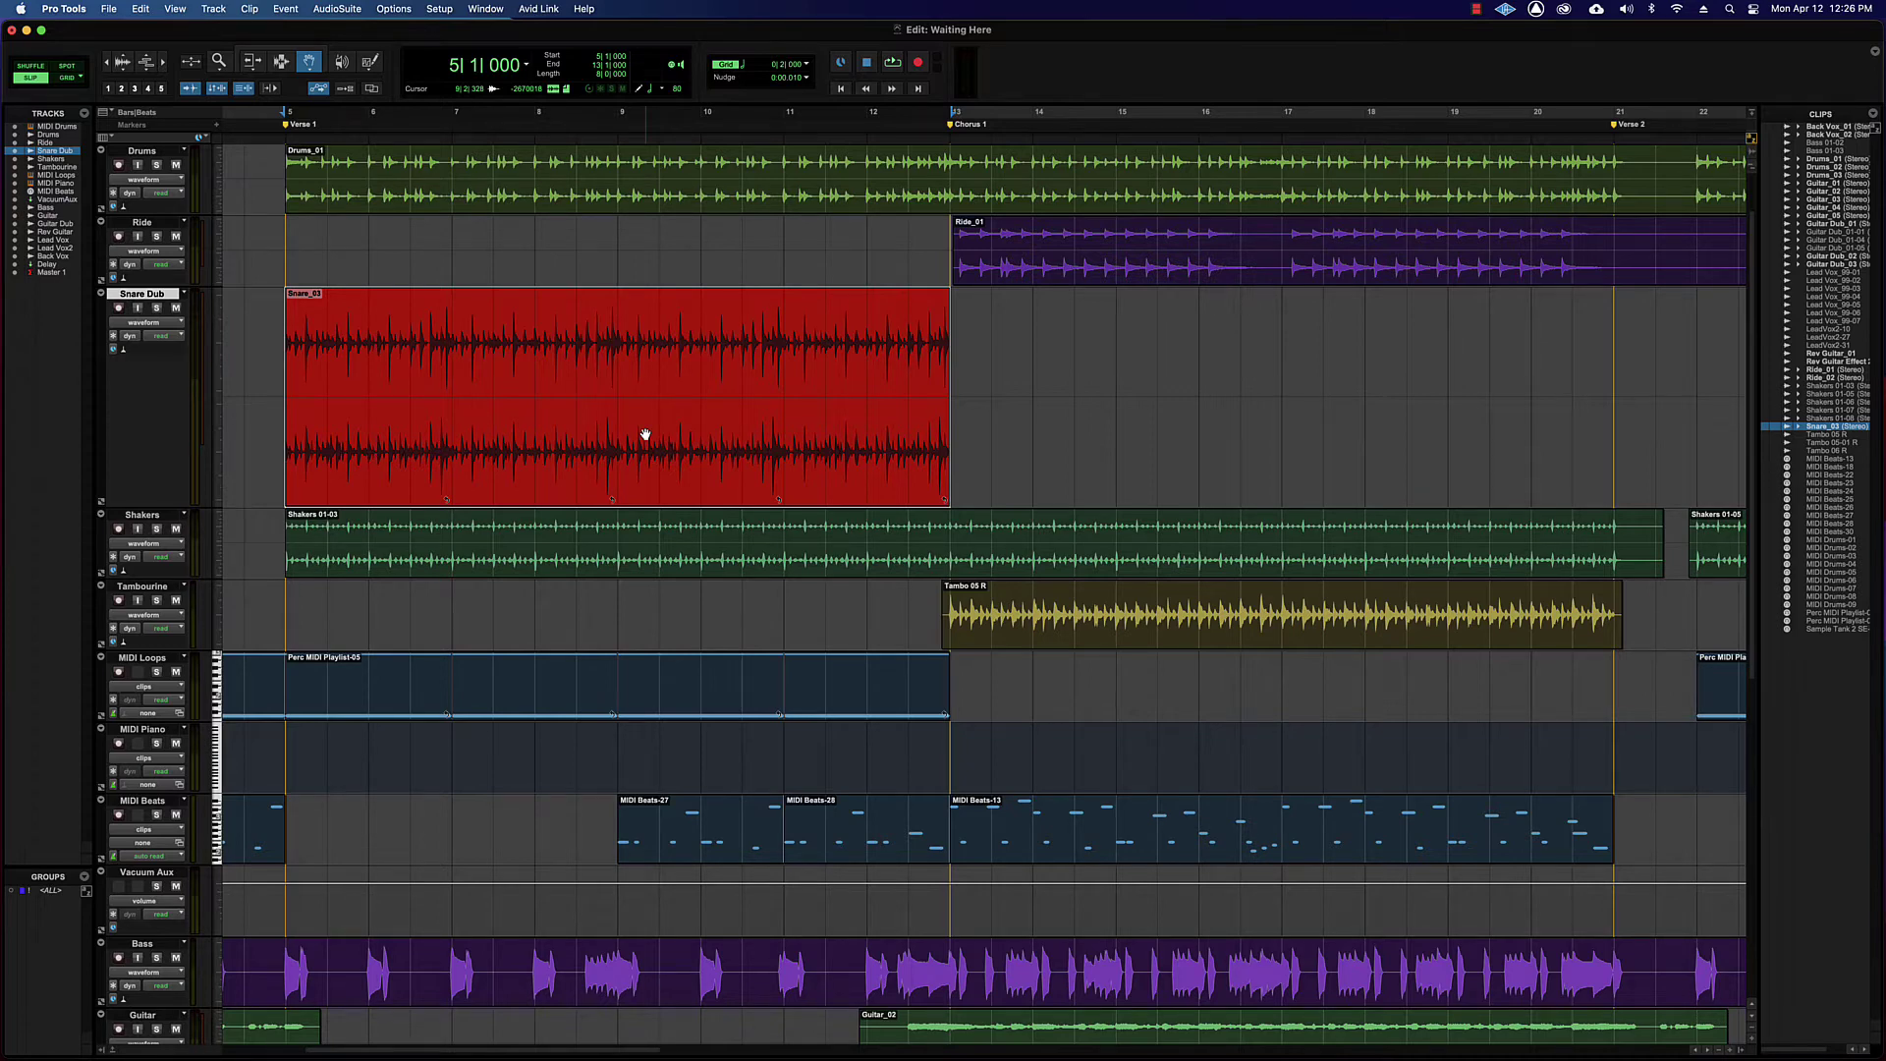
- Try changing the looped Snare_03 clip to six loops, and undo the change
{"action": "left_click", "coordinate": [664, 372]}
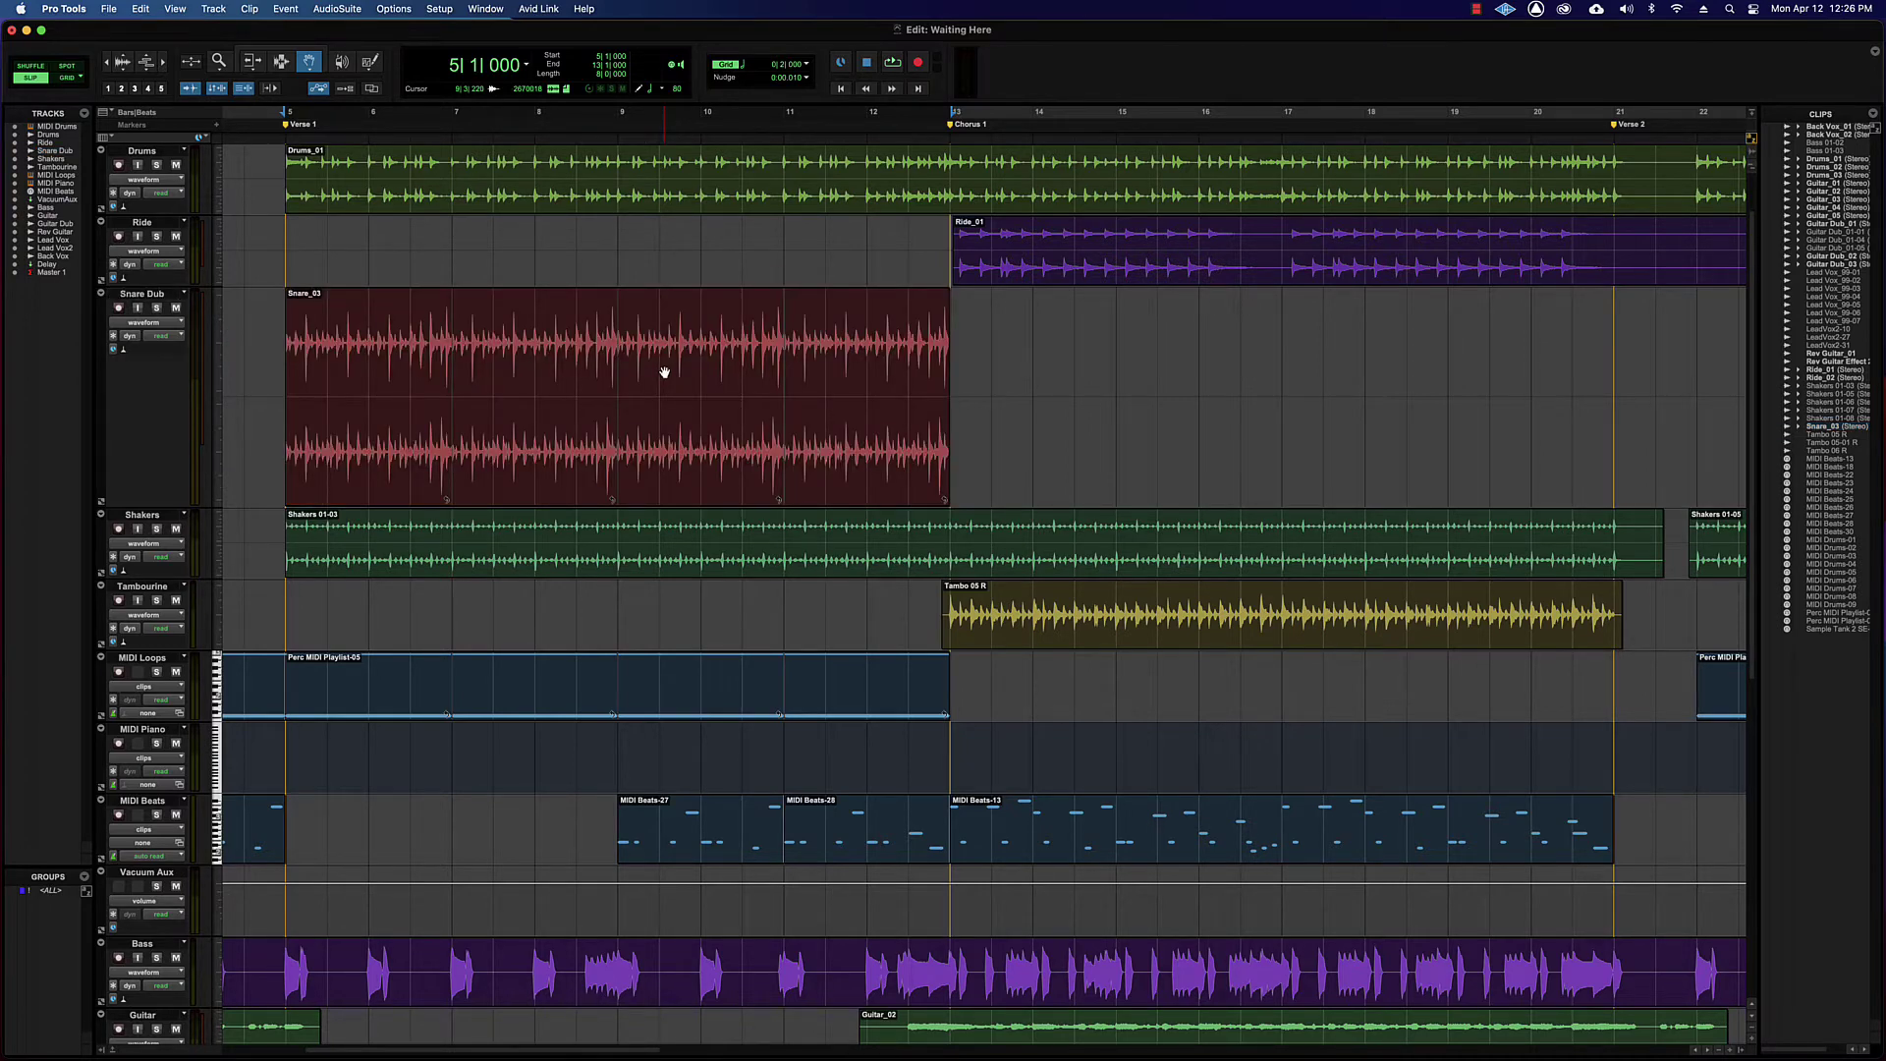
{"action": "left_click", "coordinate": [630, 374]}
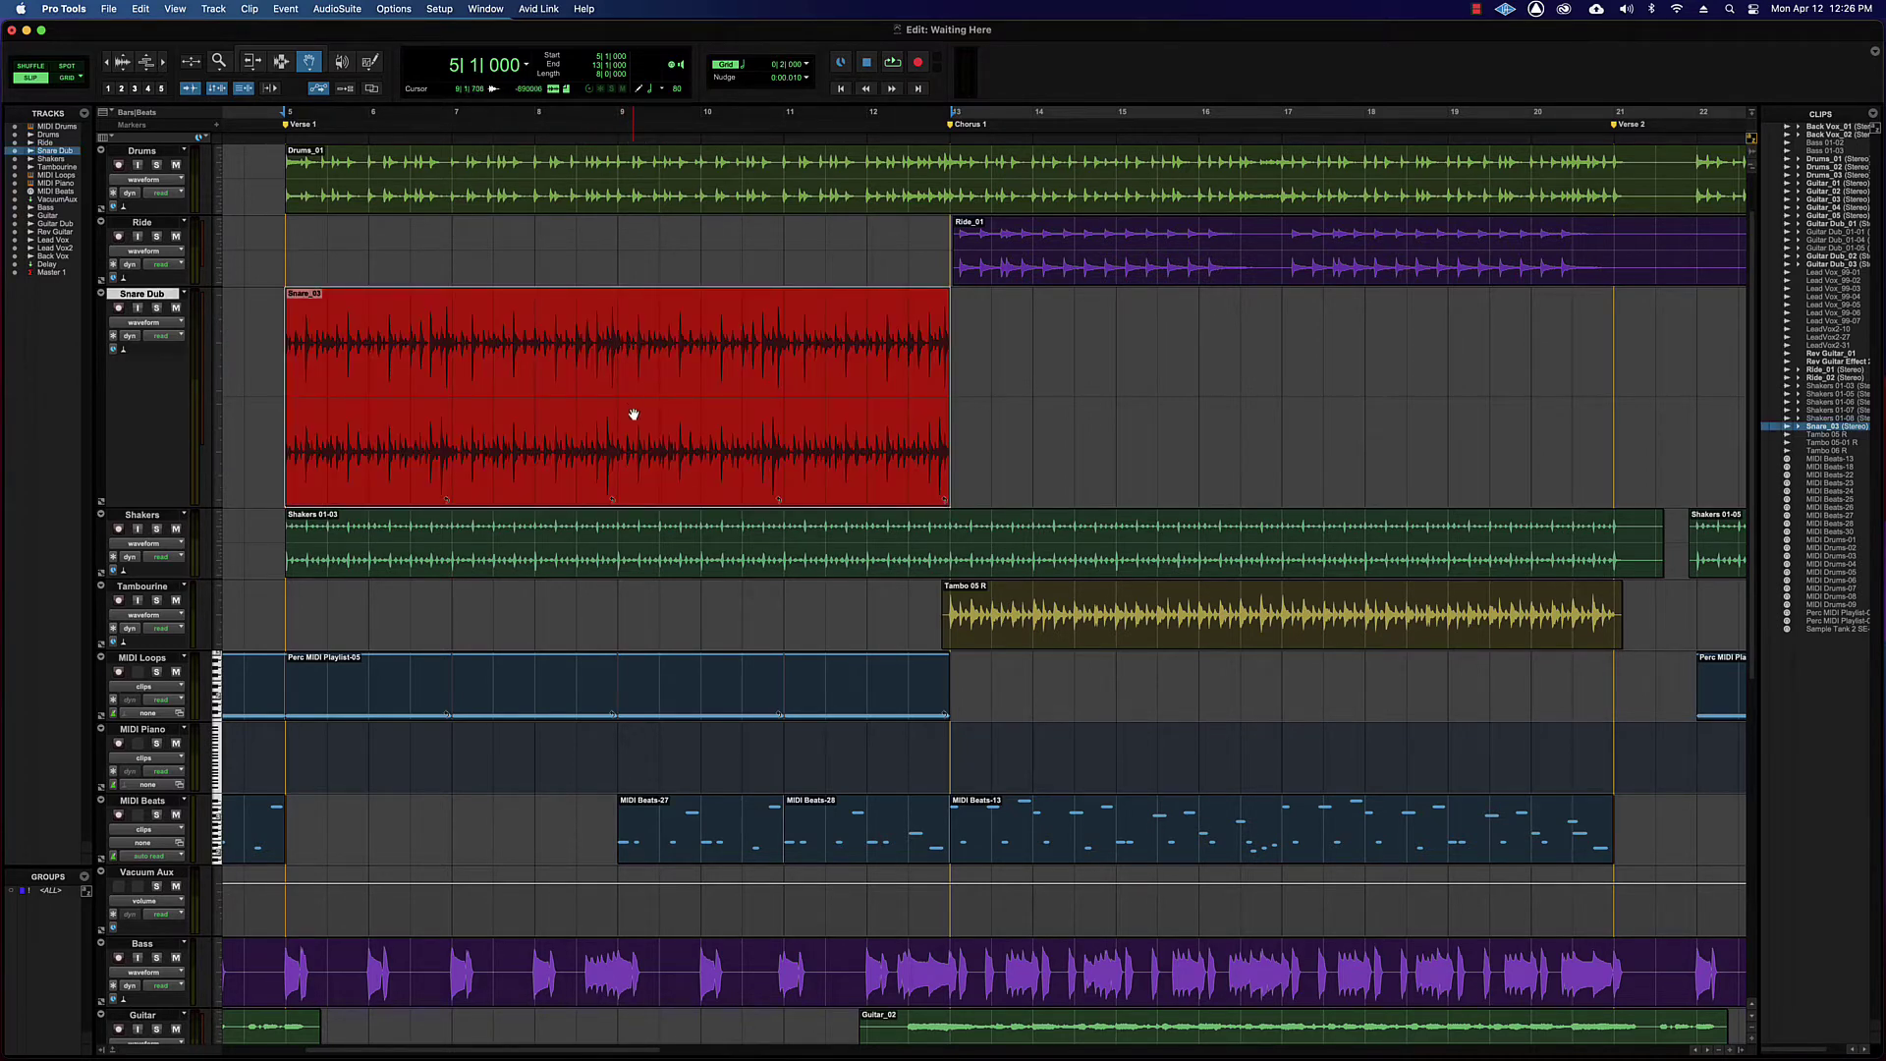
{"action": "left_click", "coordinate": [268, 8]}
{"action": "left_click", "coordinate": [300, 198]}
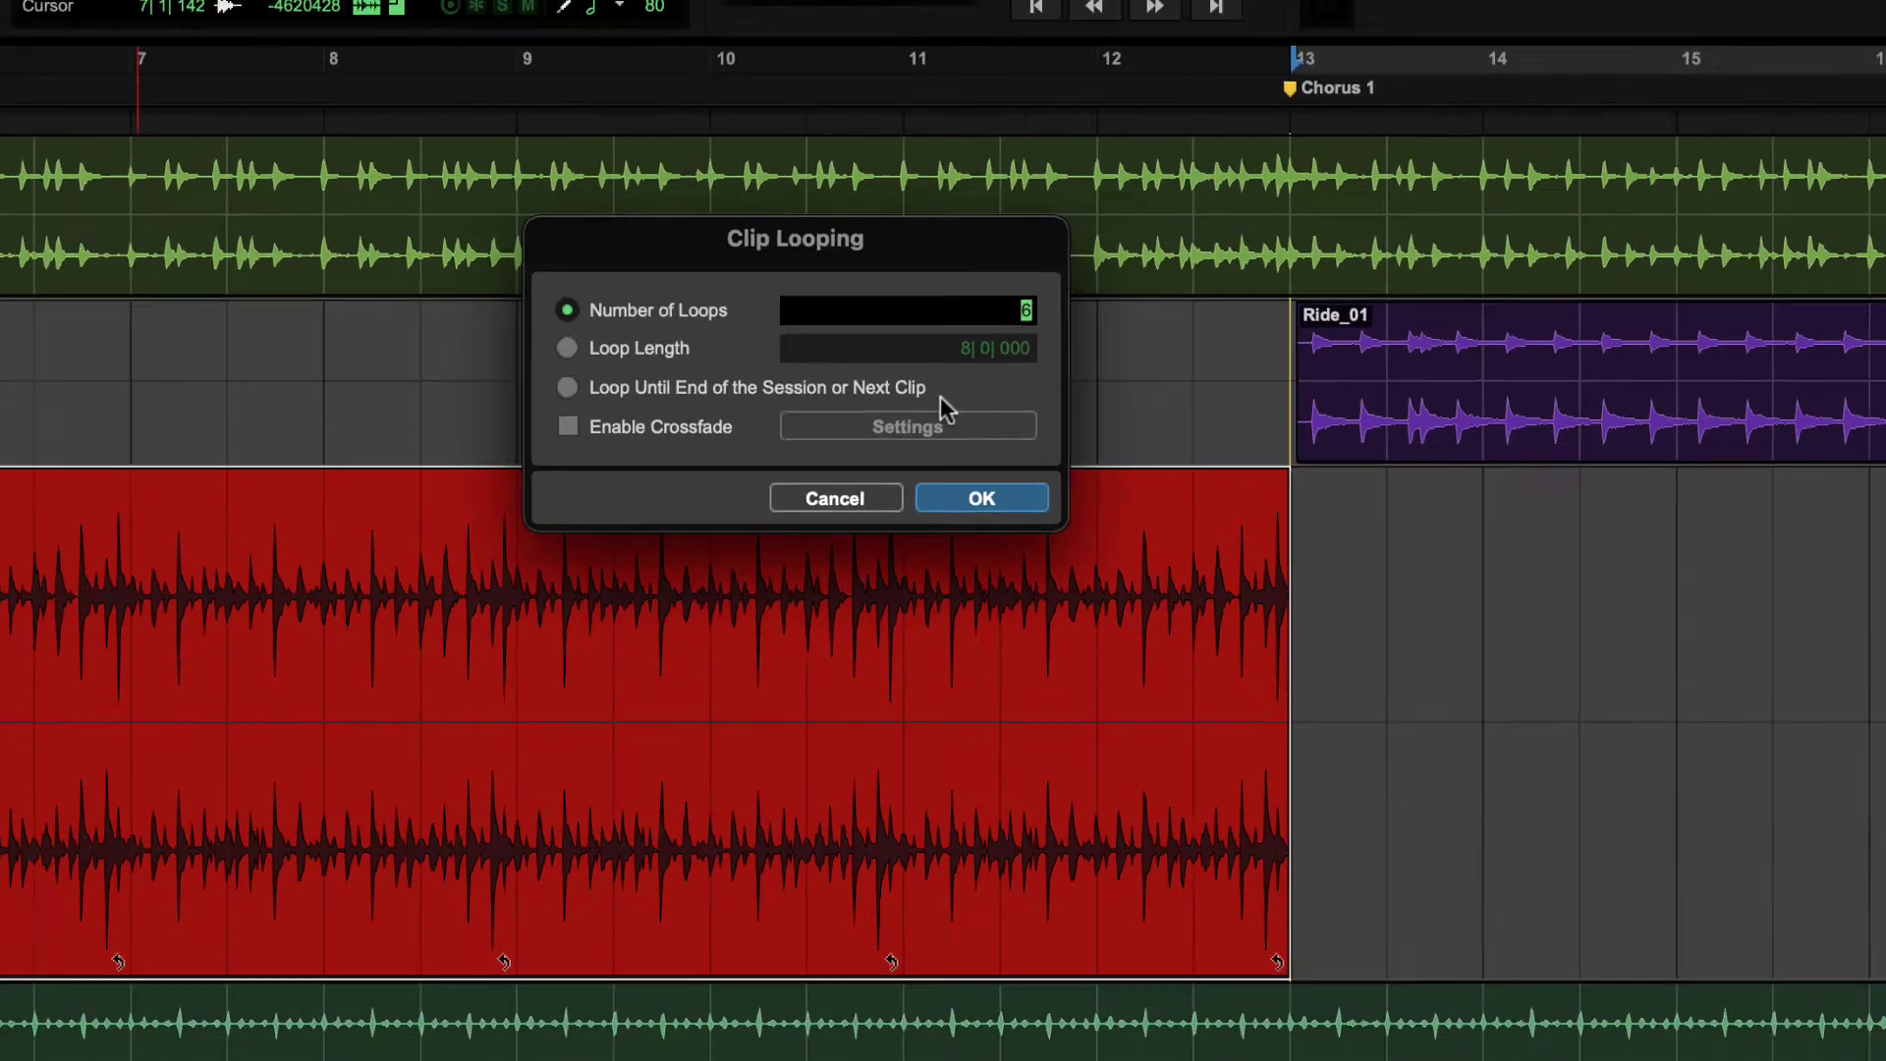
{"action": "key", "text": "Return"}
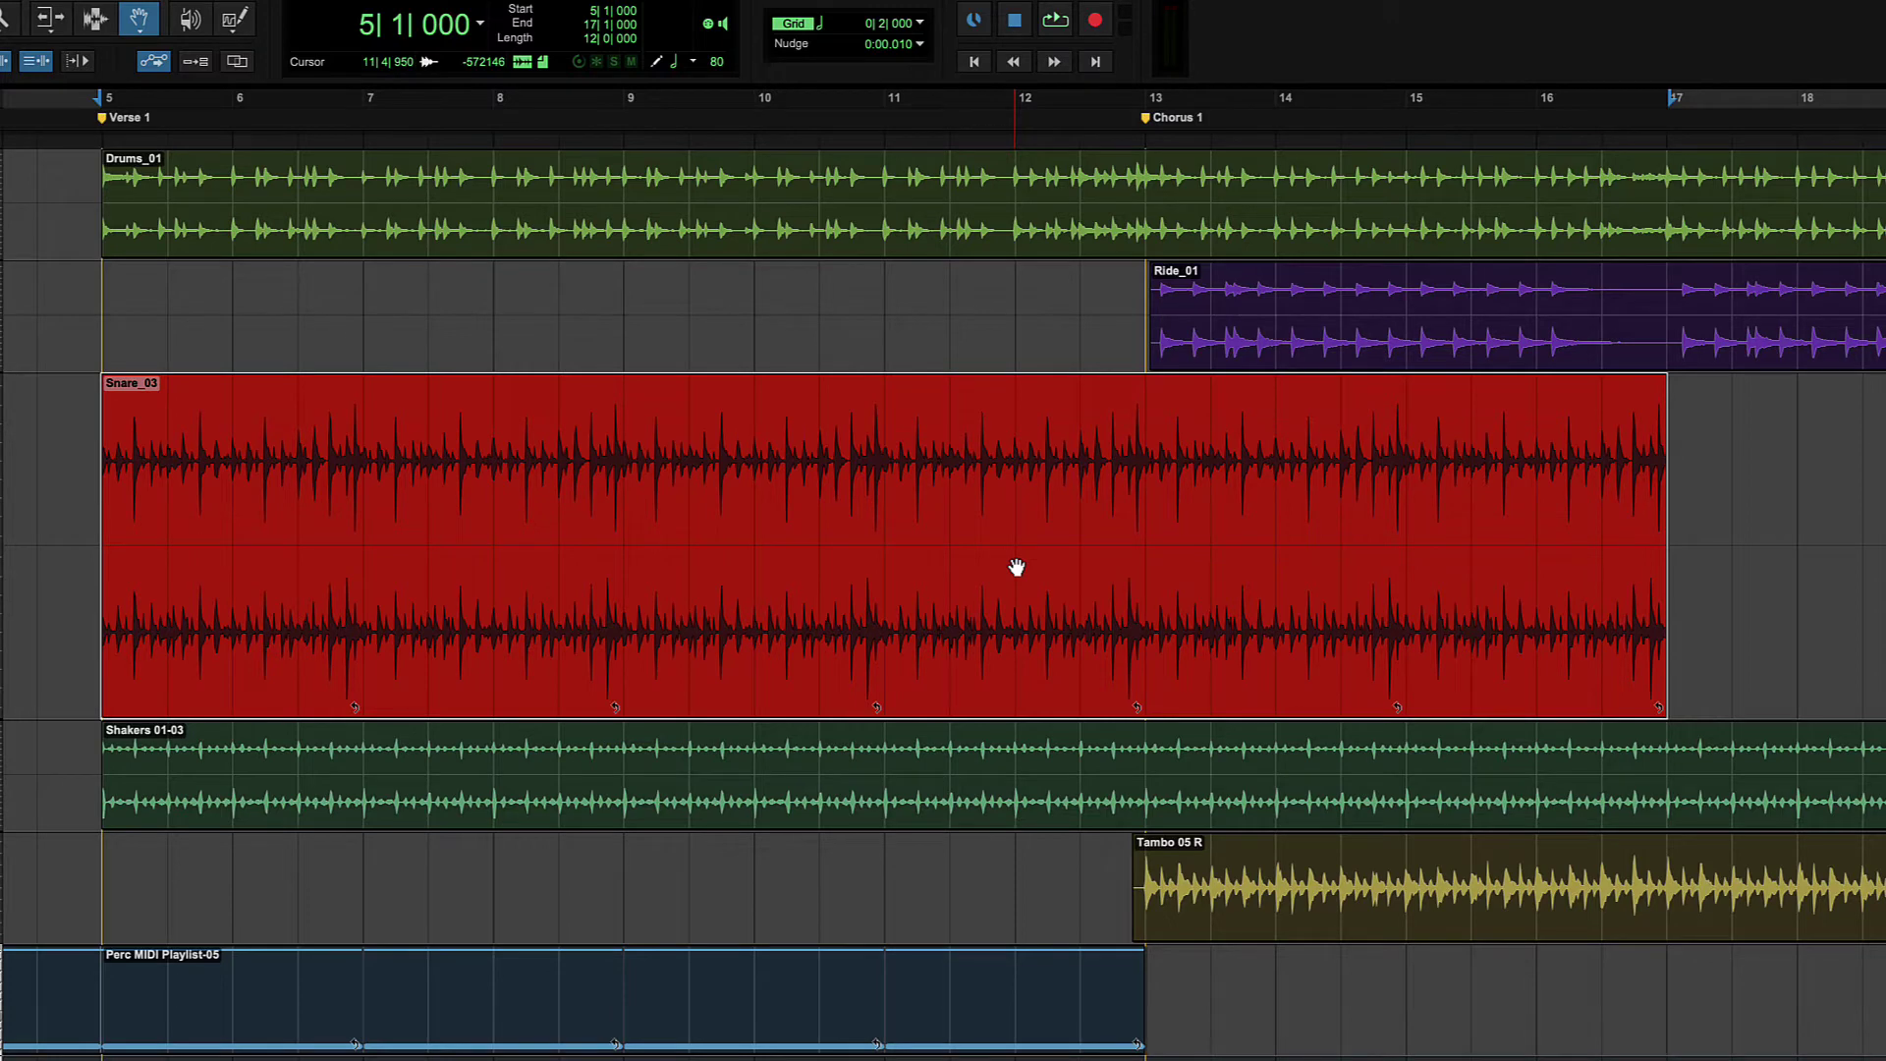
{"action": "key", "text": "ctrl+z"}
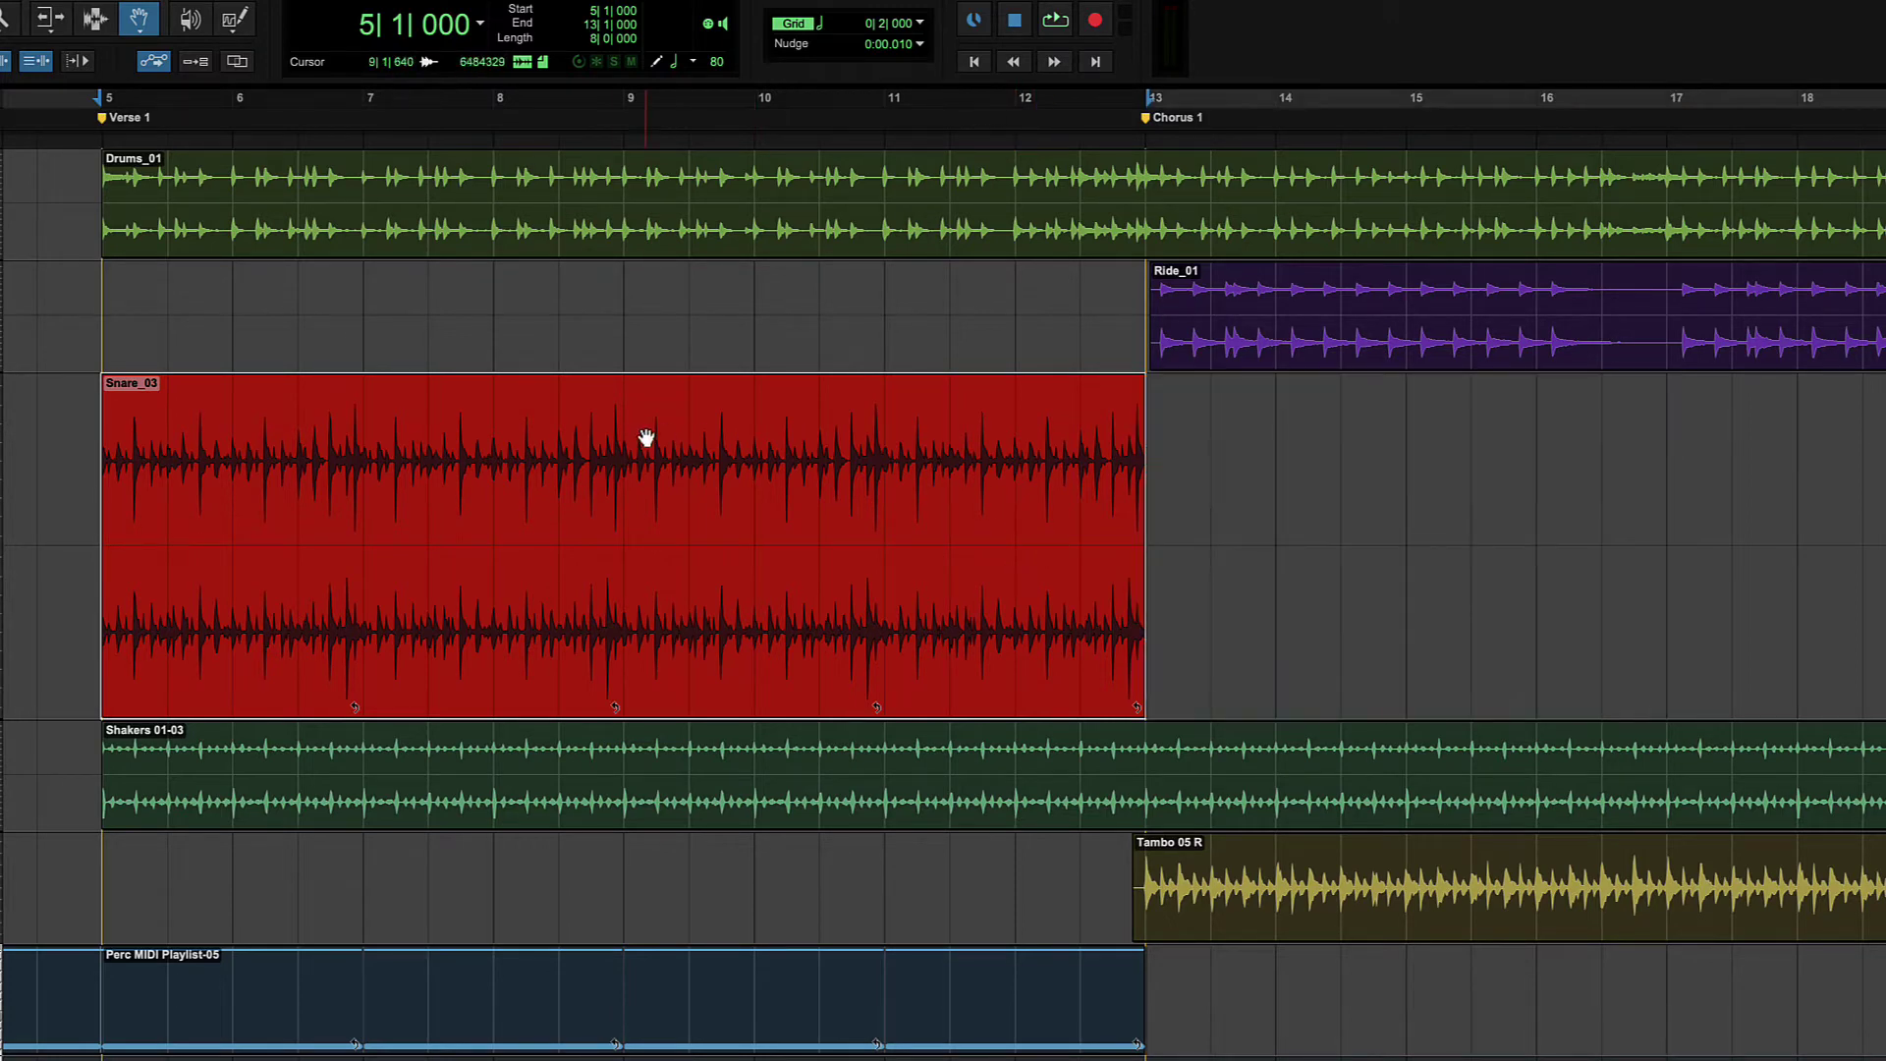
- Open the Clip Looping settings of the looped Snare_03 clip to review its options, and close them without changes
{"action": "key", "text": "super+7"}
{"action": "right_click", "coordinate": [590, 503]}
{"action": "key", "text": "Escape"}
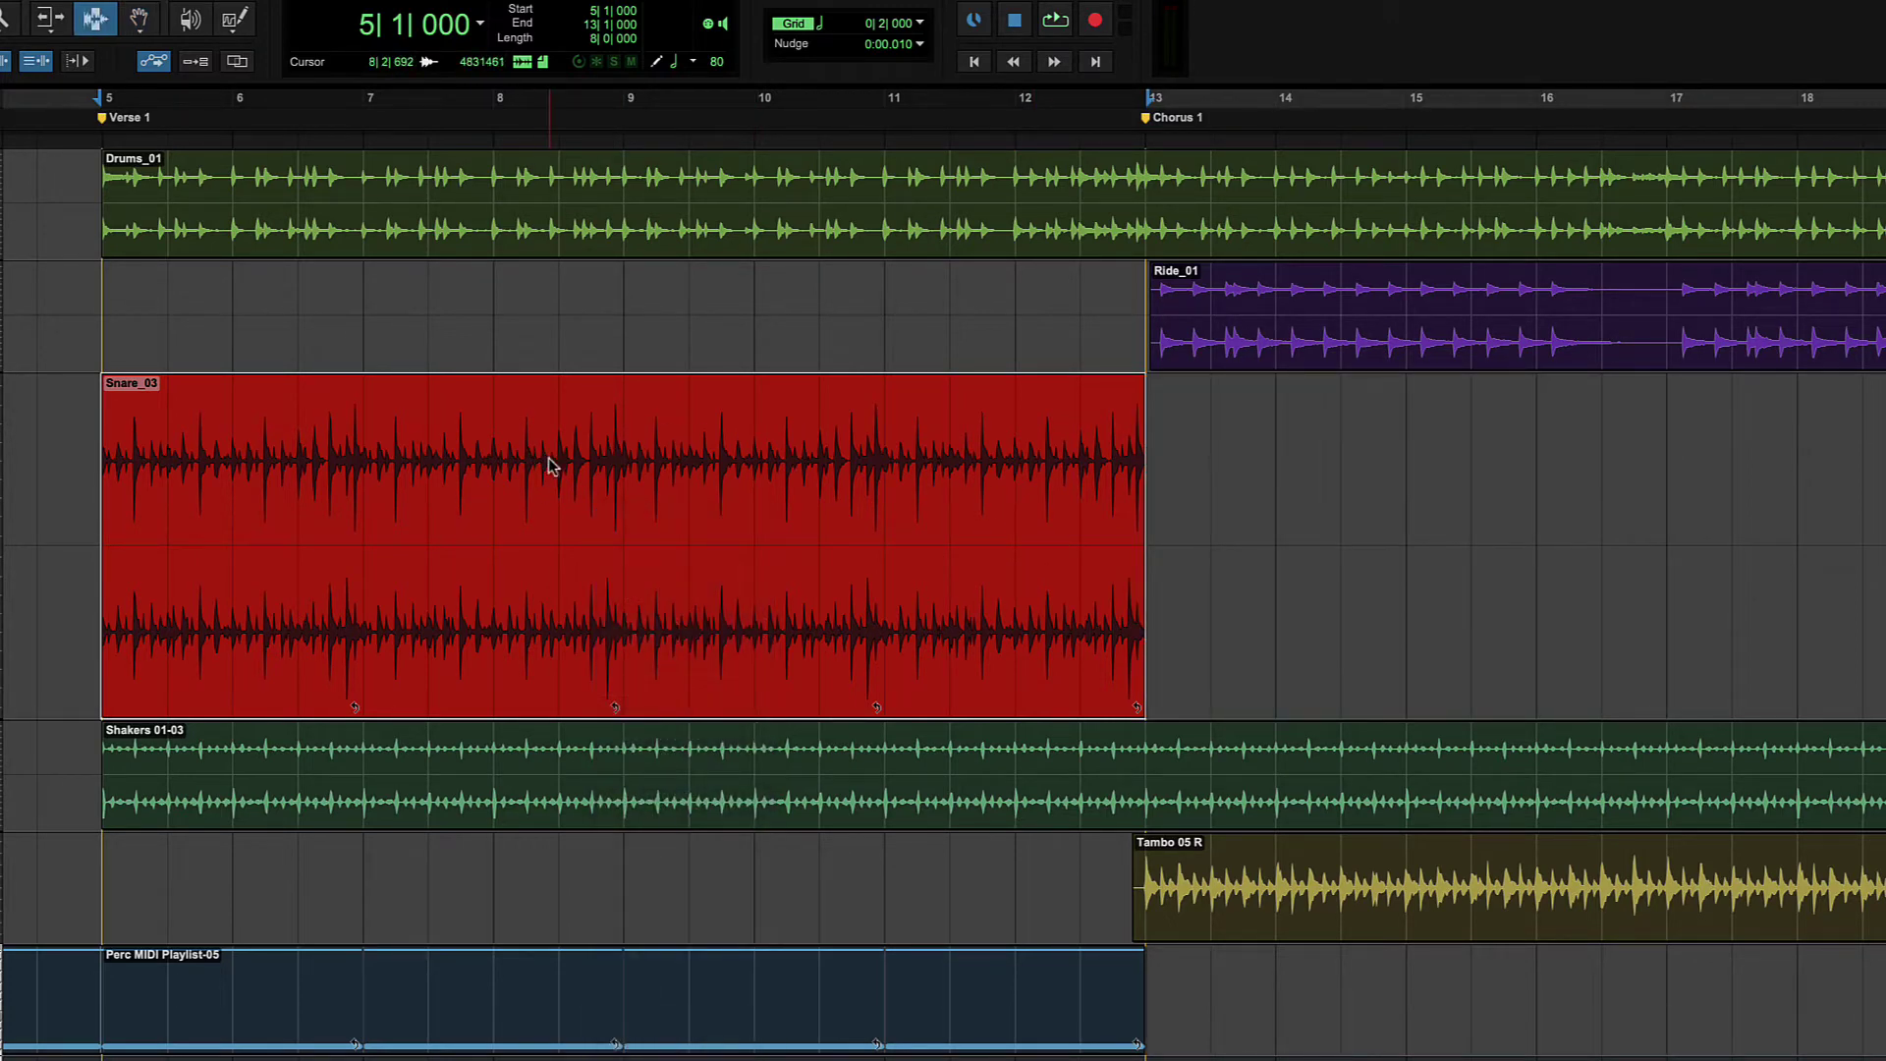
{"action": "right_click", "coordinate": [551, 466]}
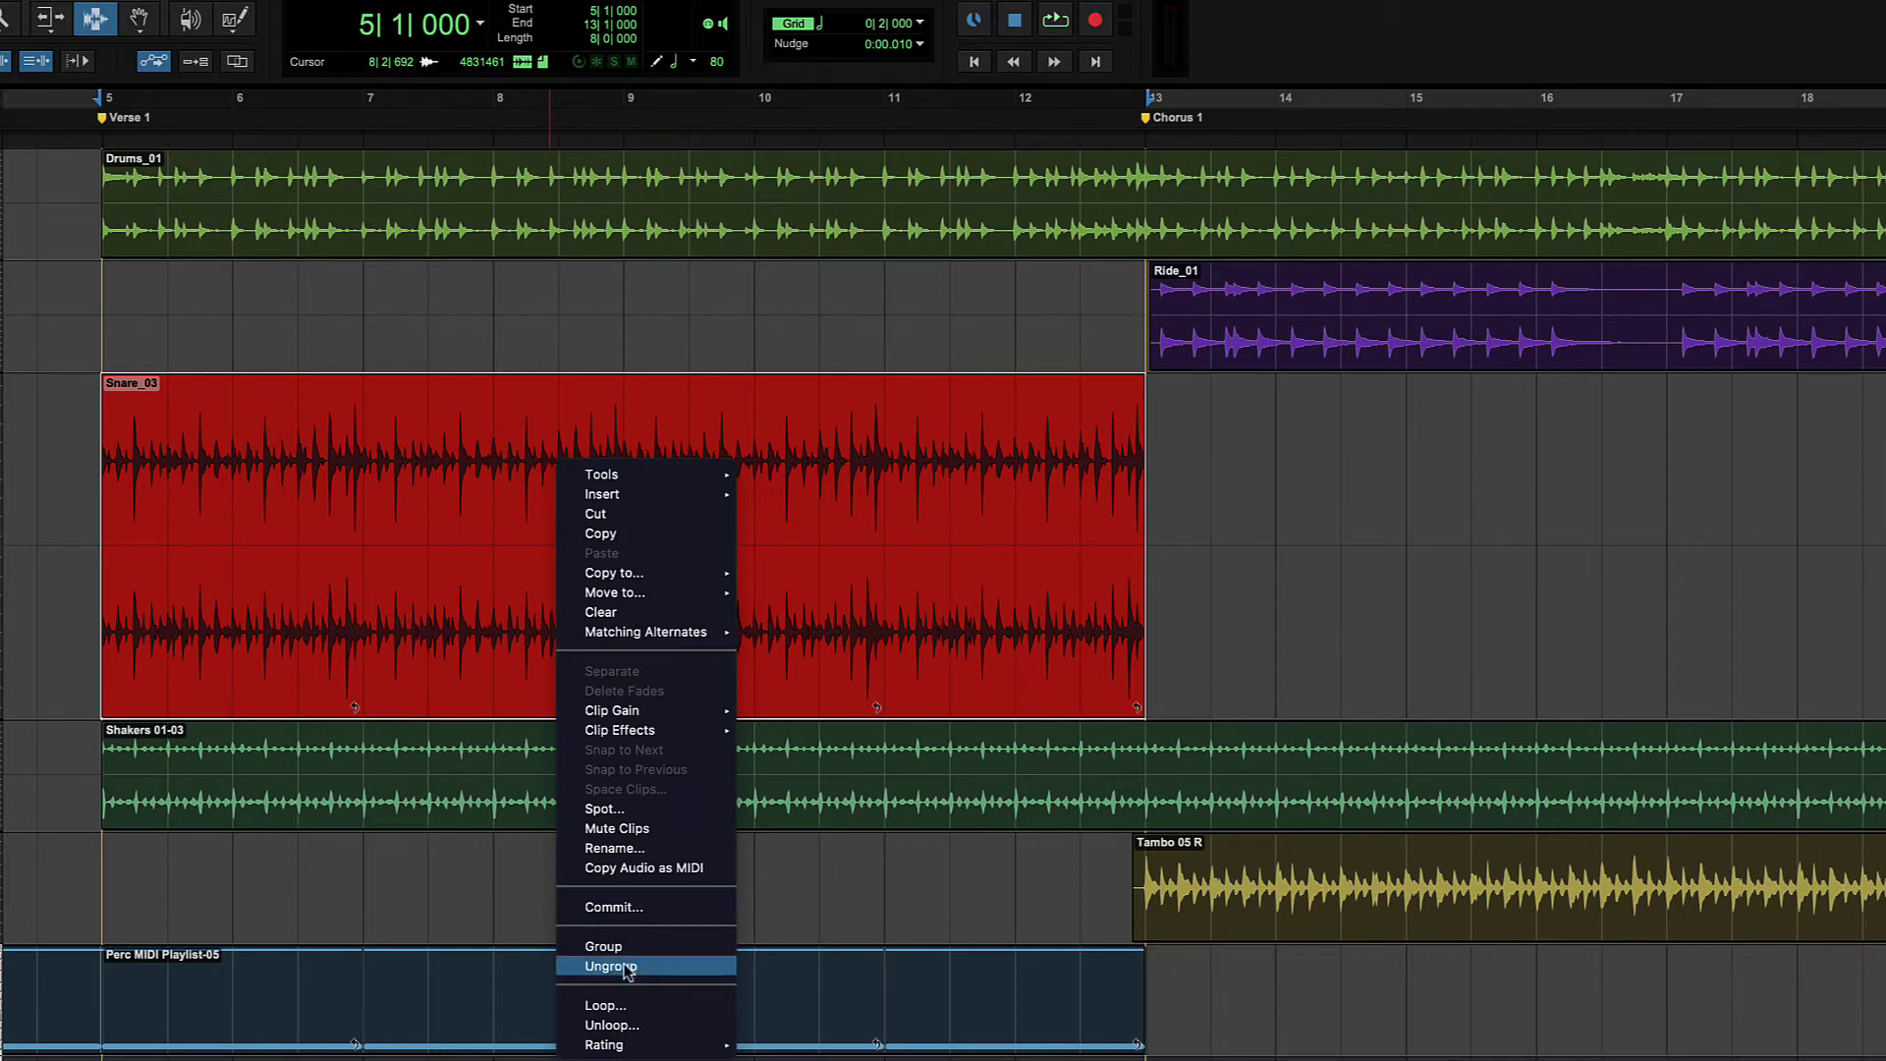
{"action": "left_click", "coordinate": [659, 1011]}
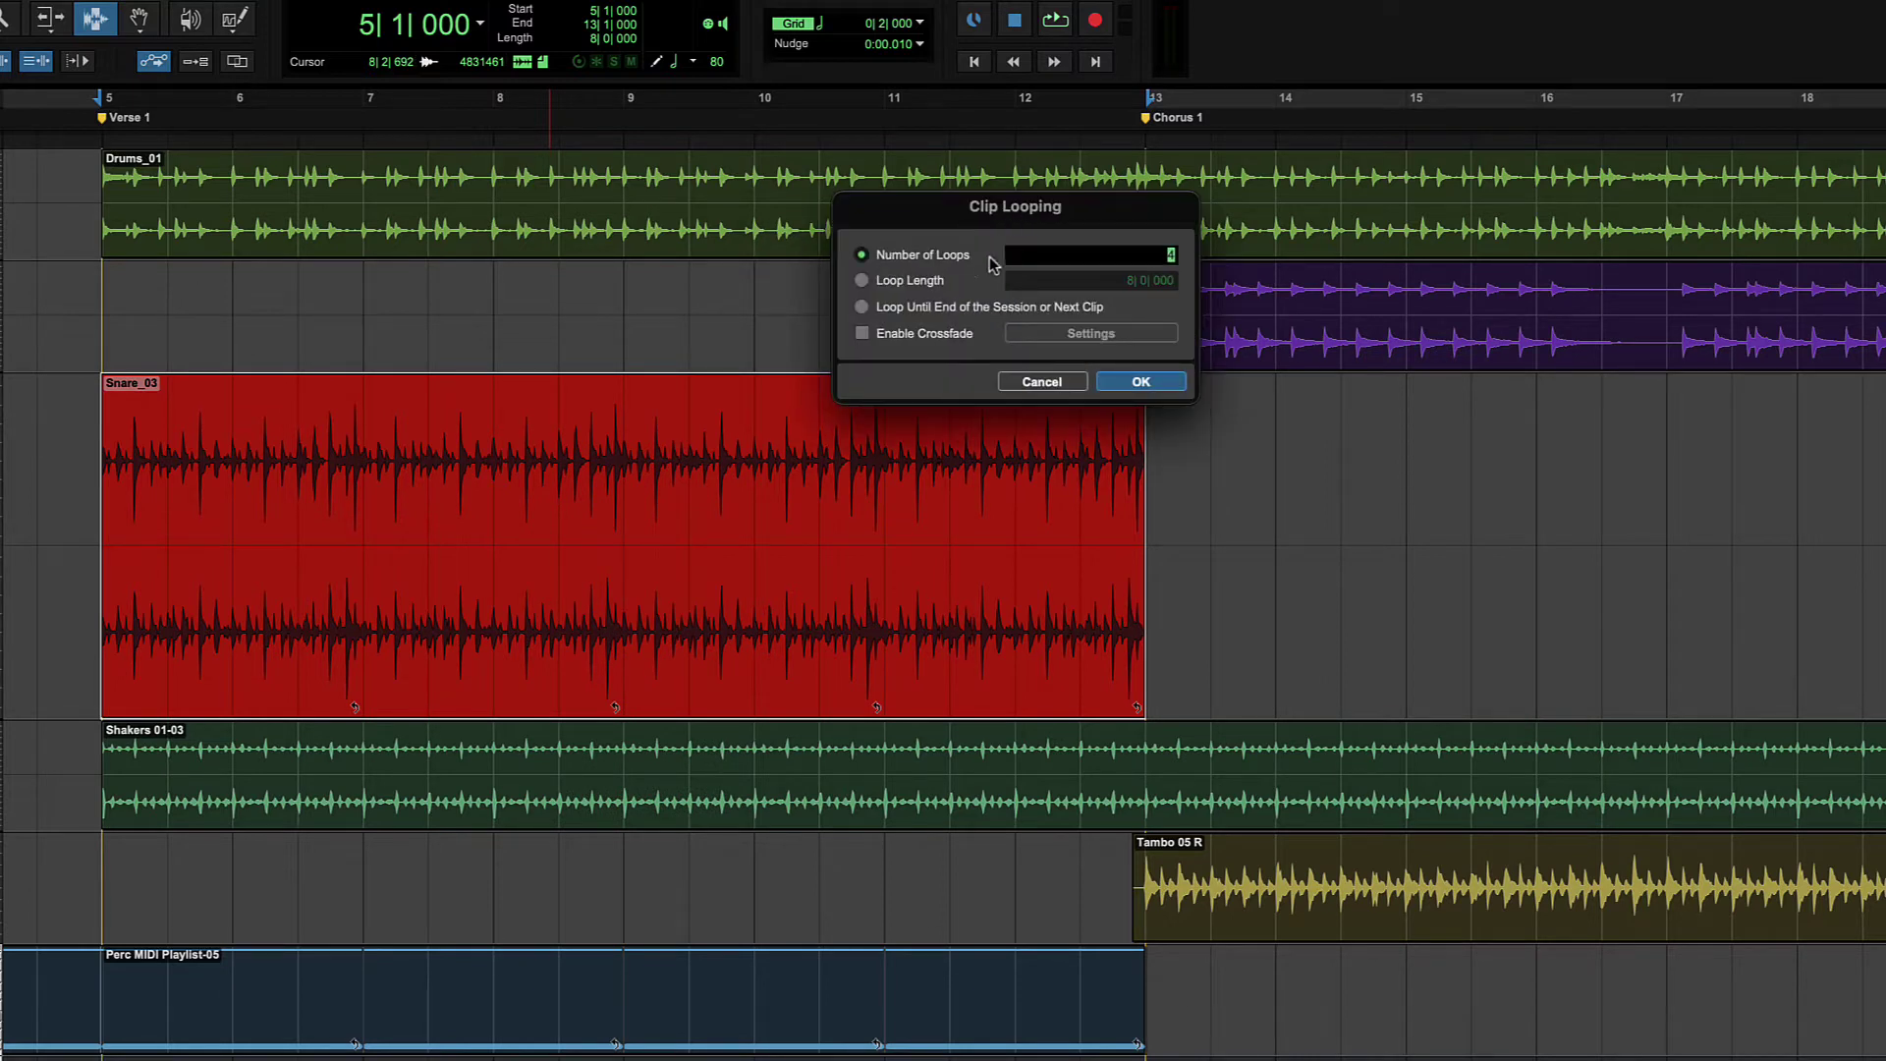
{"action": "left_click_drag", "start_coordinate": [923, 209], "coordinate": [590, 227]}
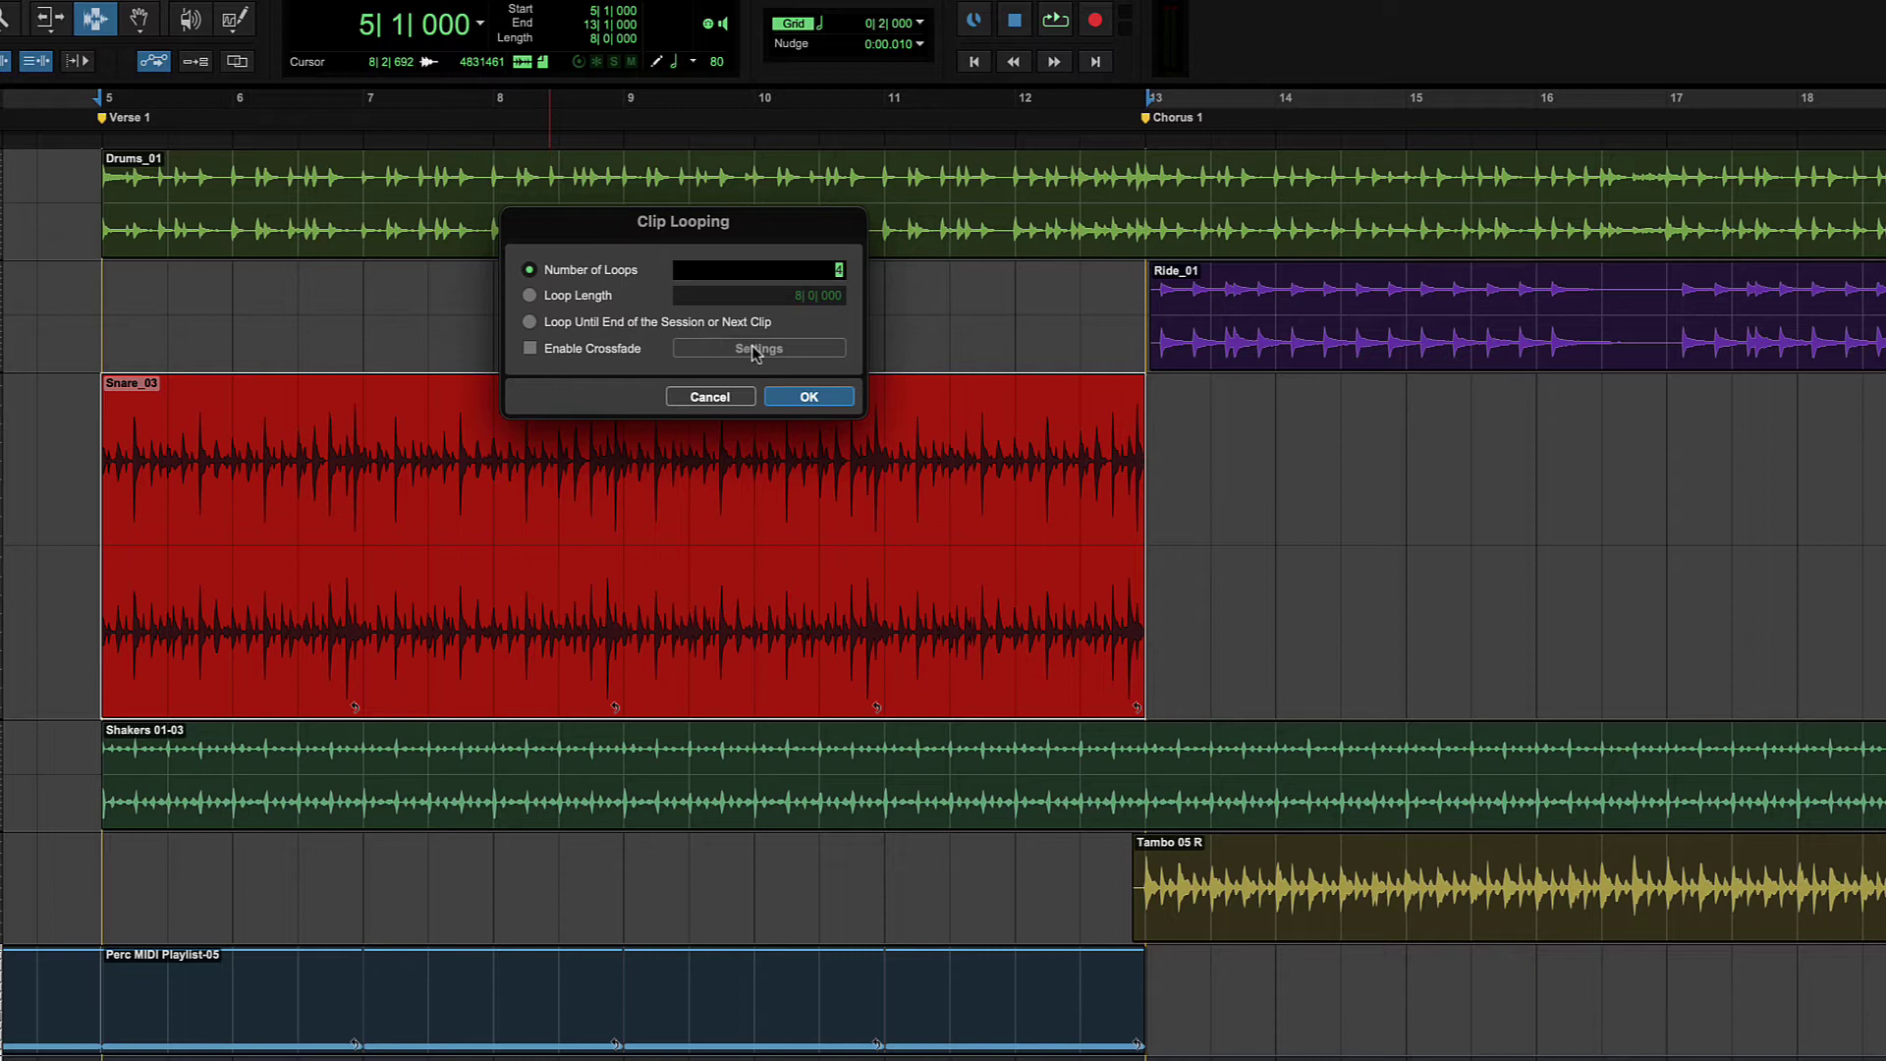
{"action": "left_click", "coordinate": [709, 398]}
- Try moving the looped Snare_03 clip as a whole further along the Snare Dub track, and undo both moves
{"action": "key", "text": "F8"}
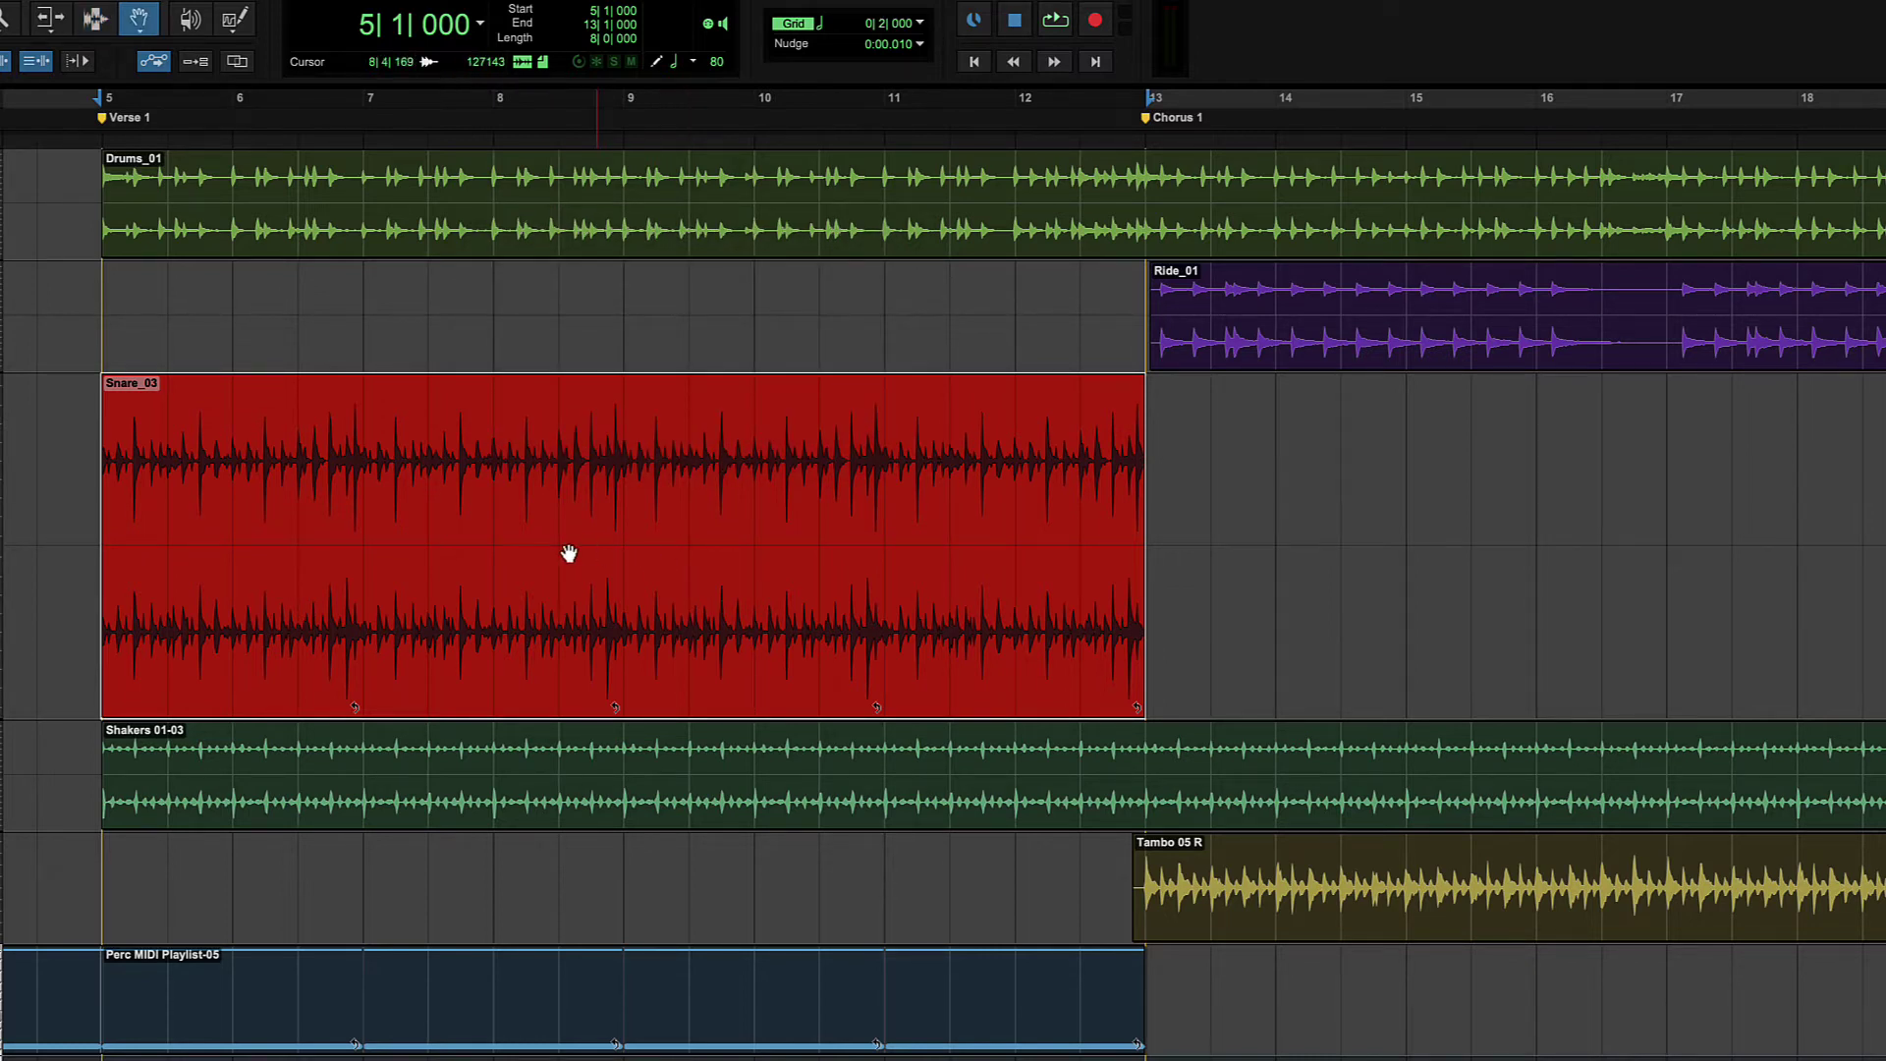
{"action": "left_click_drag", "start_coordinate": [730, 537], "coordinate": [1281, 566]}
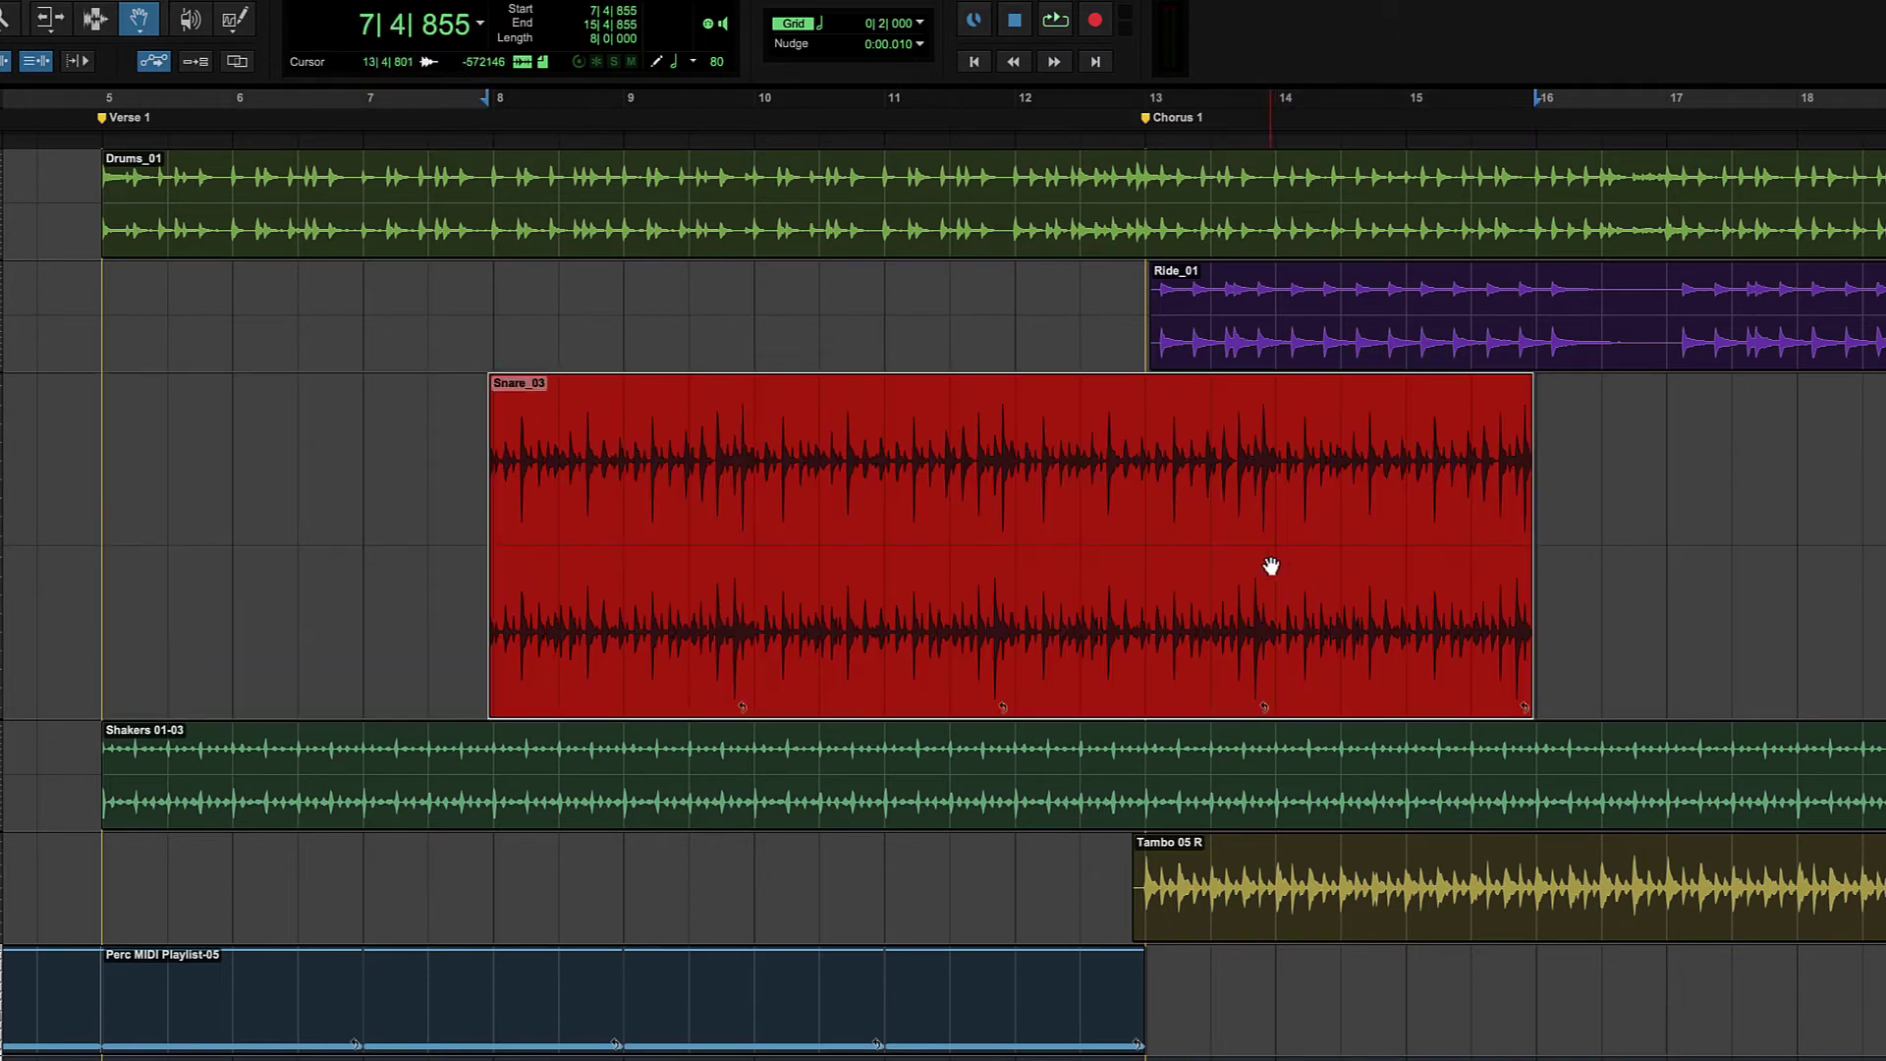
{"action": "left_click_drag", "start_coordinate": [805, 546], "coordinate": [1237, 558]}
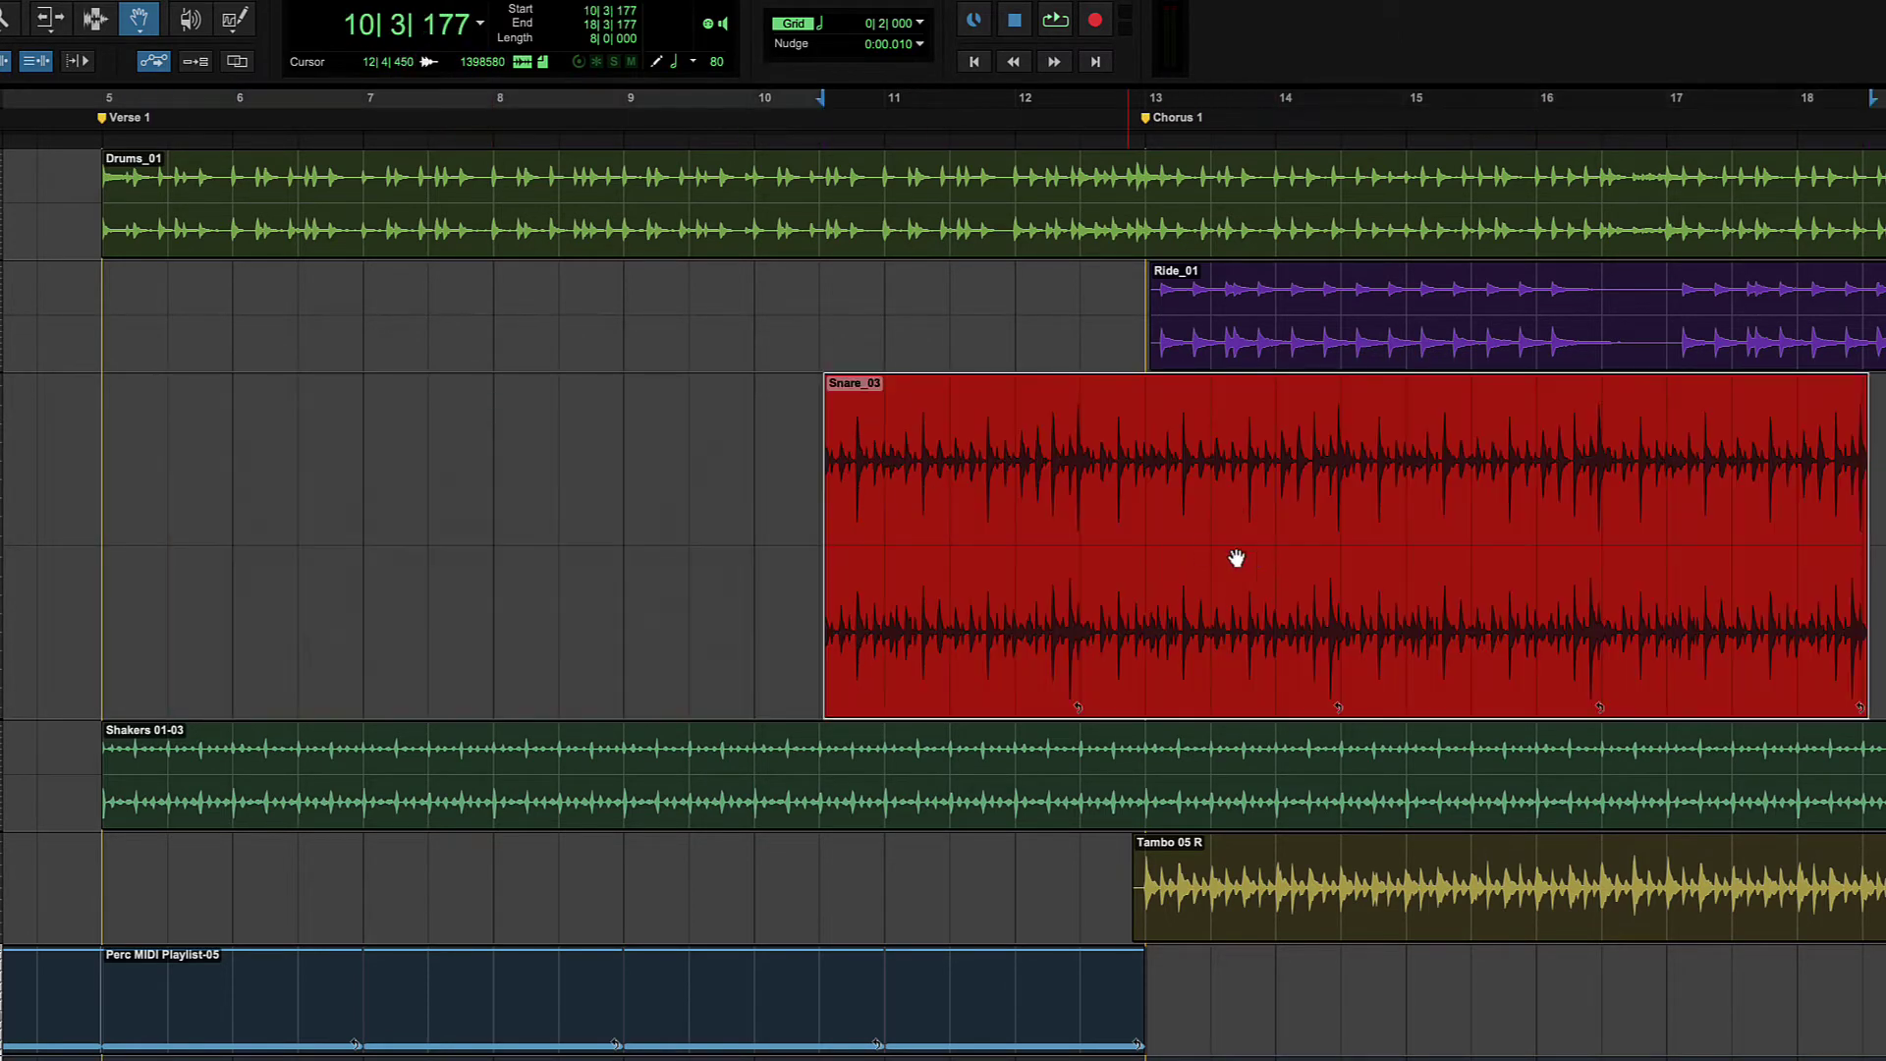
{"action": "key", "text": "ctrl+z"}
{"action": "key", "text": "ctrl+z"}
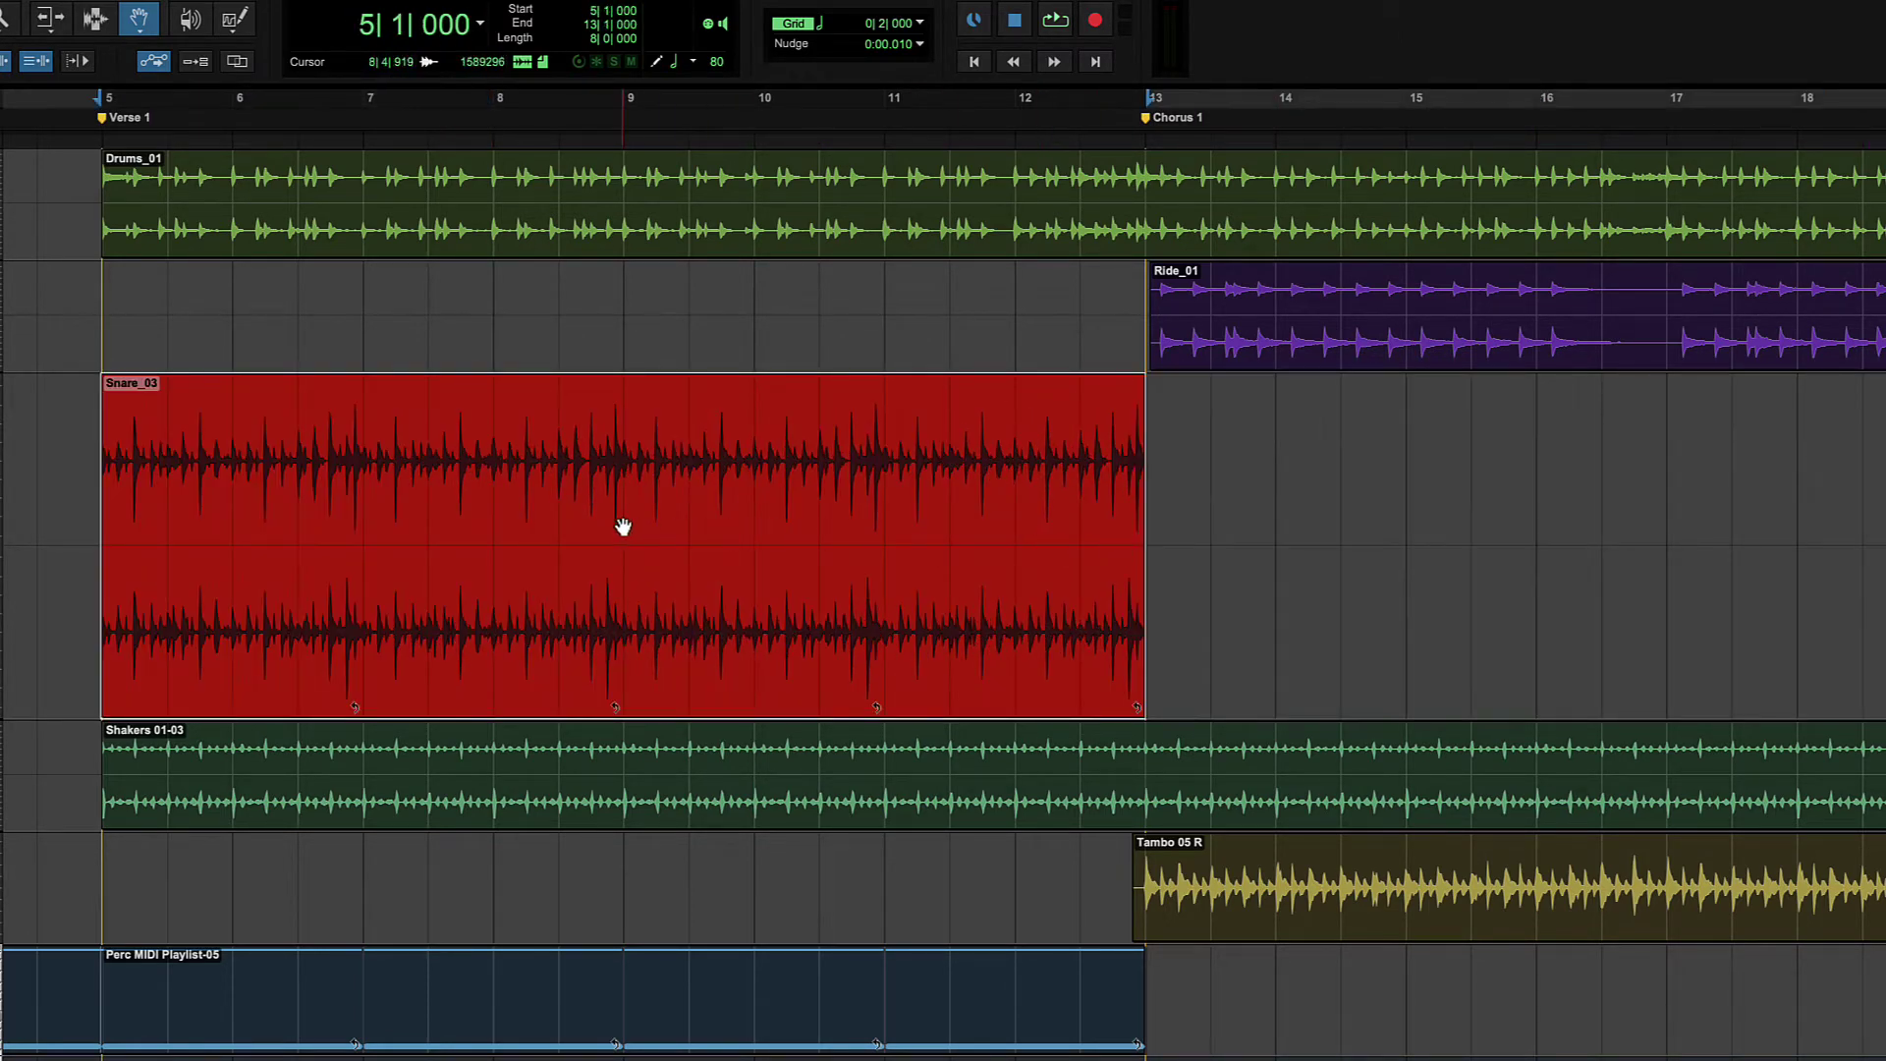
- Select single iterations of the looped Snare_03 clip by their loop icons, including bars 9 to 11 and bars 11 to 13
{"action": "left_click_drag", "start_coordinate": [623, 527], "coordinate": [876, 707]}
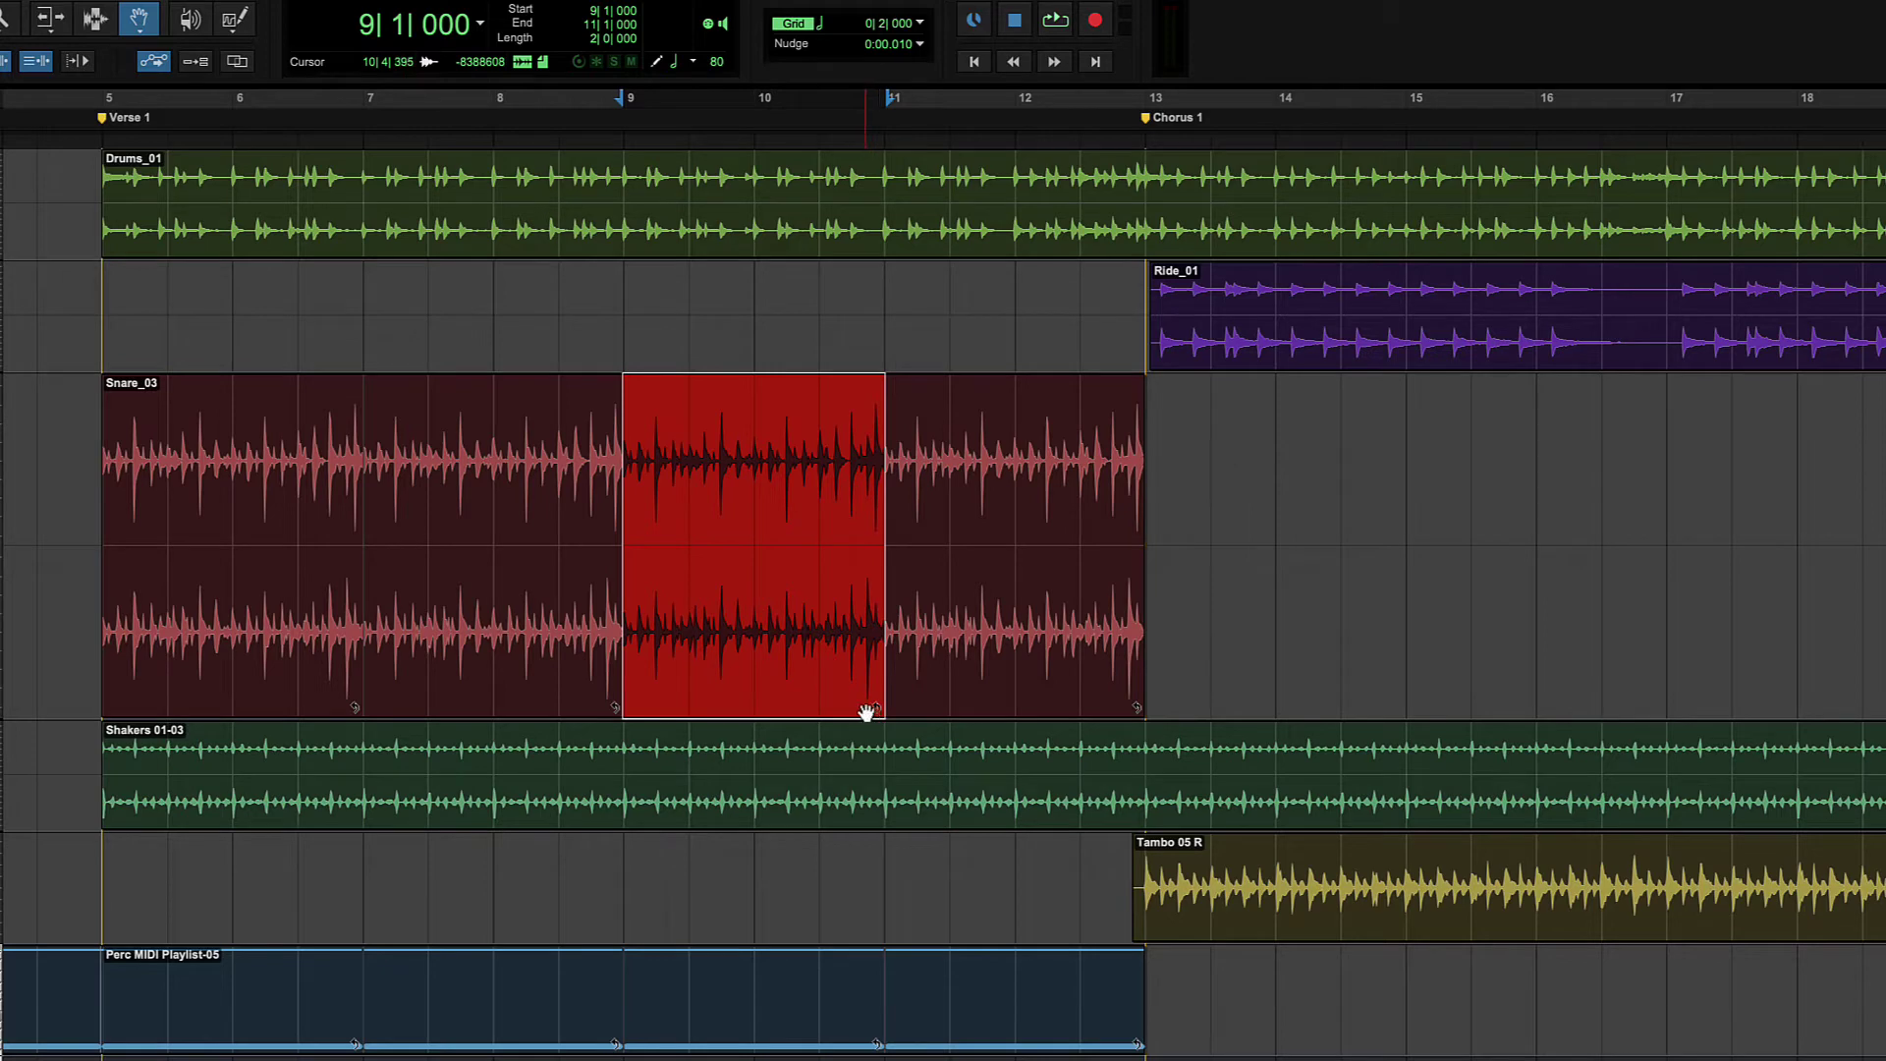
{"action": "left_click", "coordinate": [616, 708]}
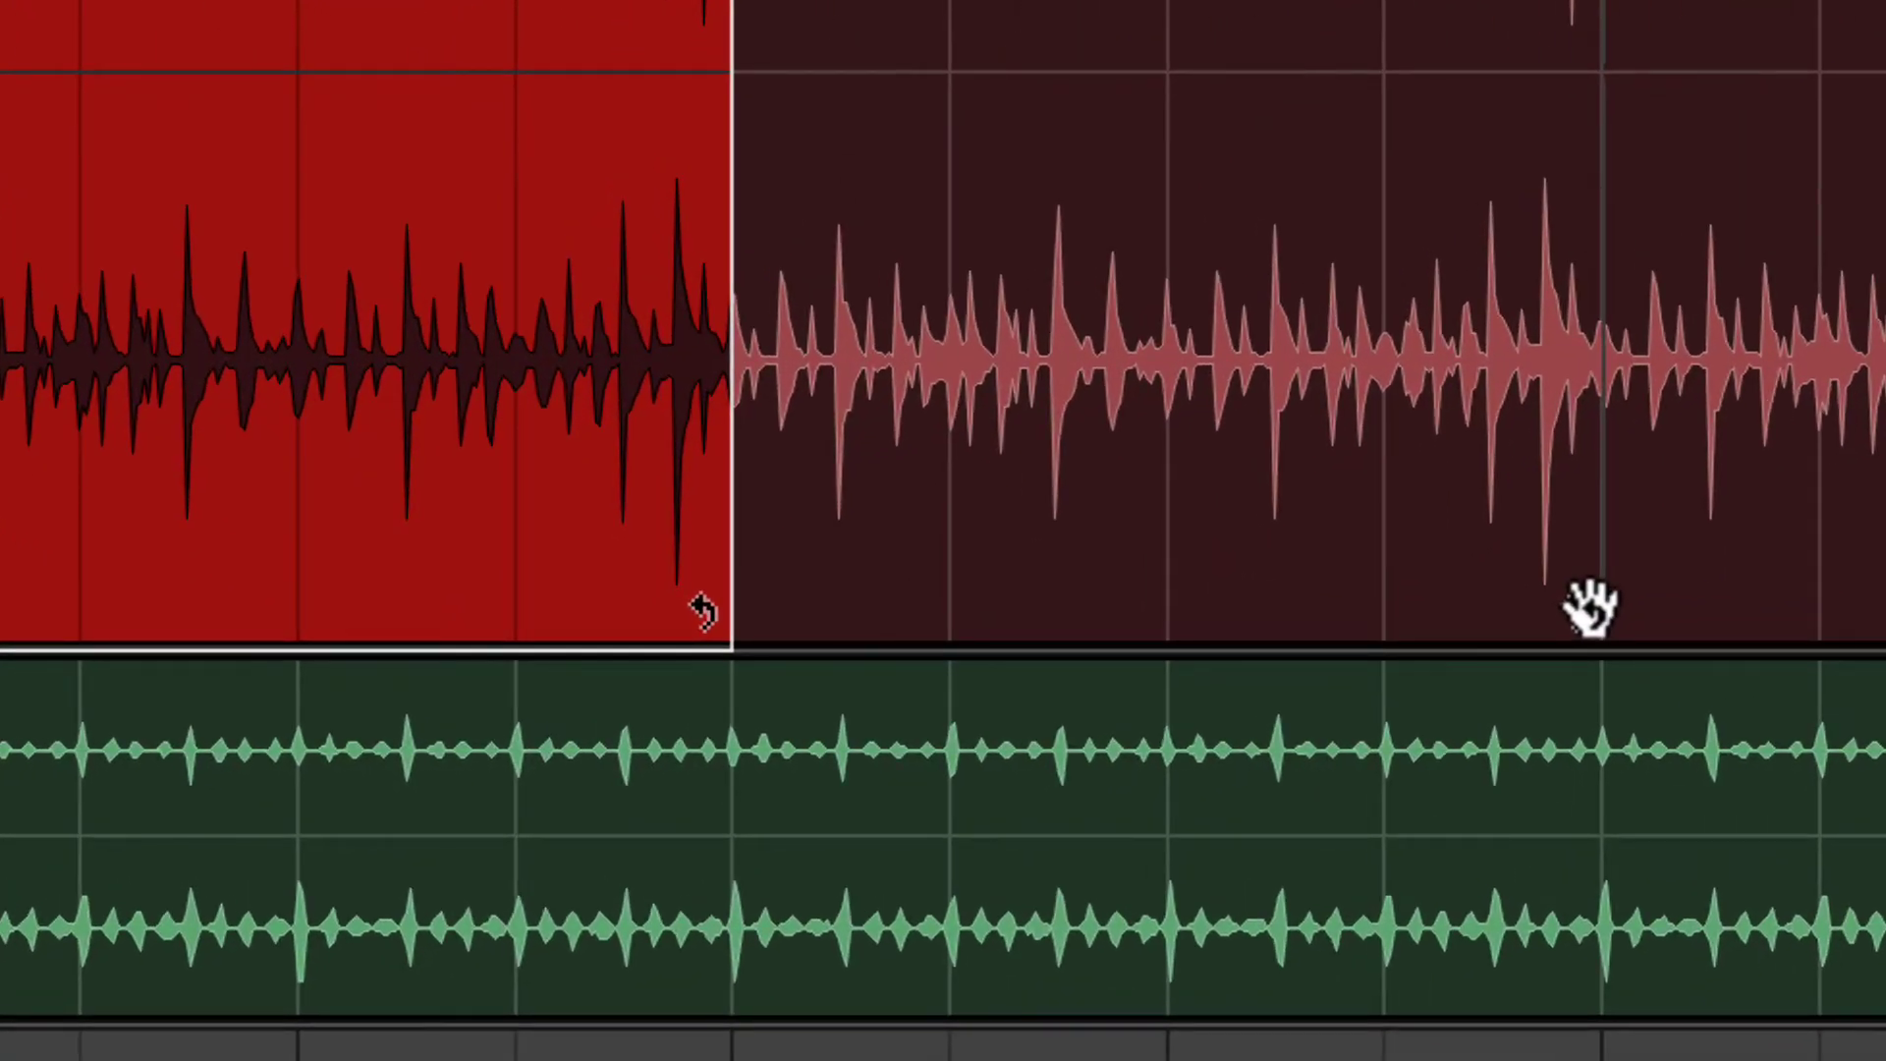
{"action": "left_click", "coordinate": [1589, 609]}
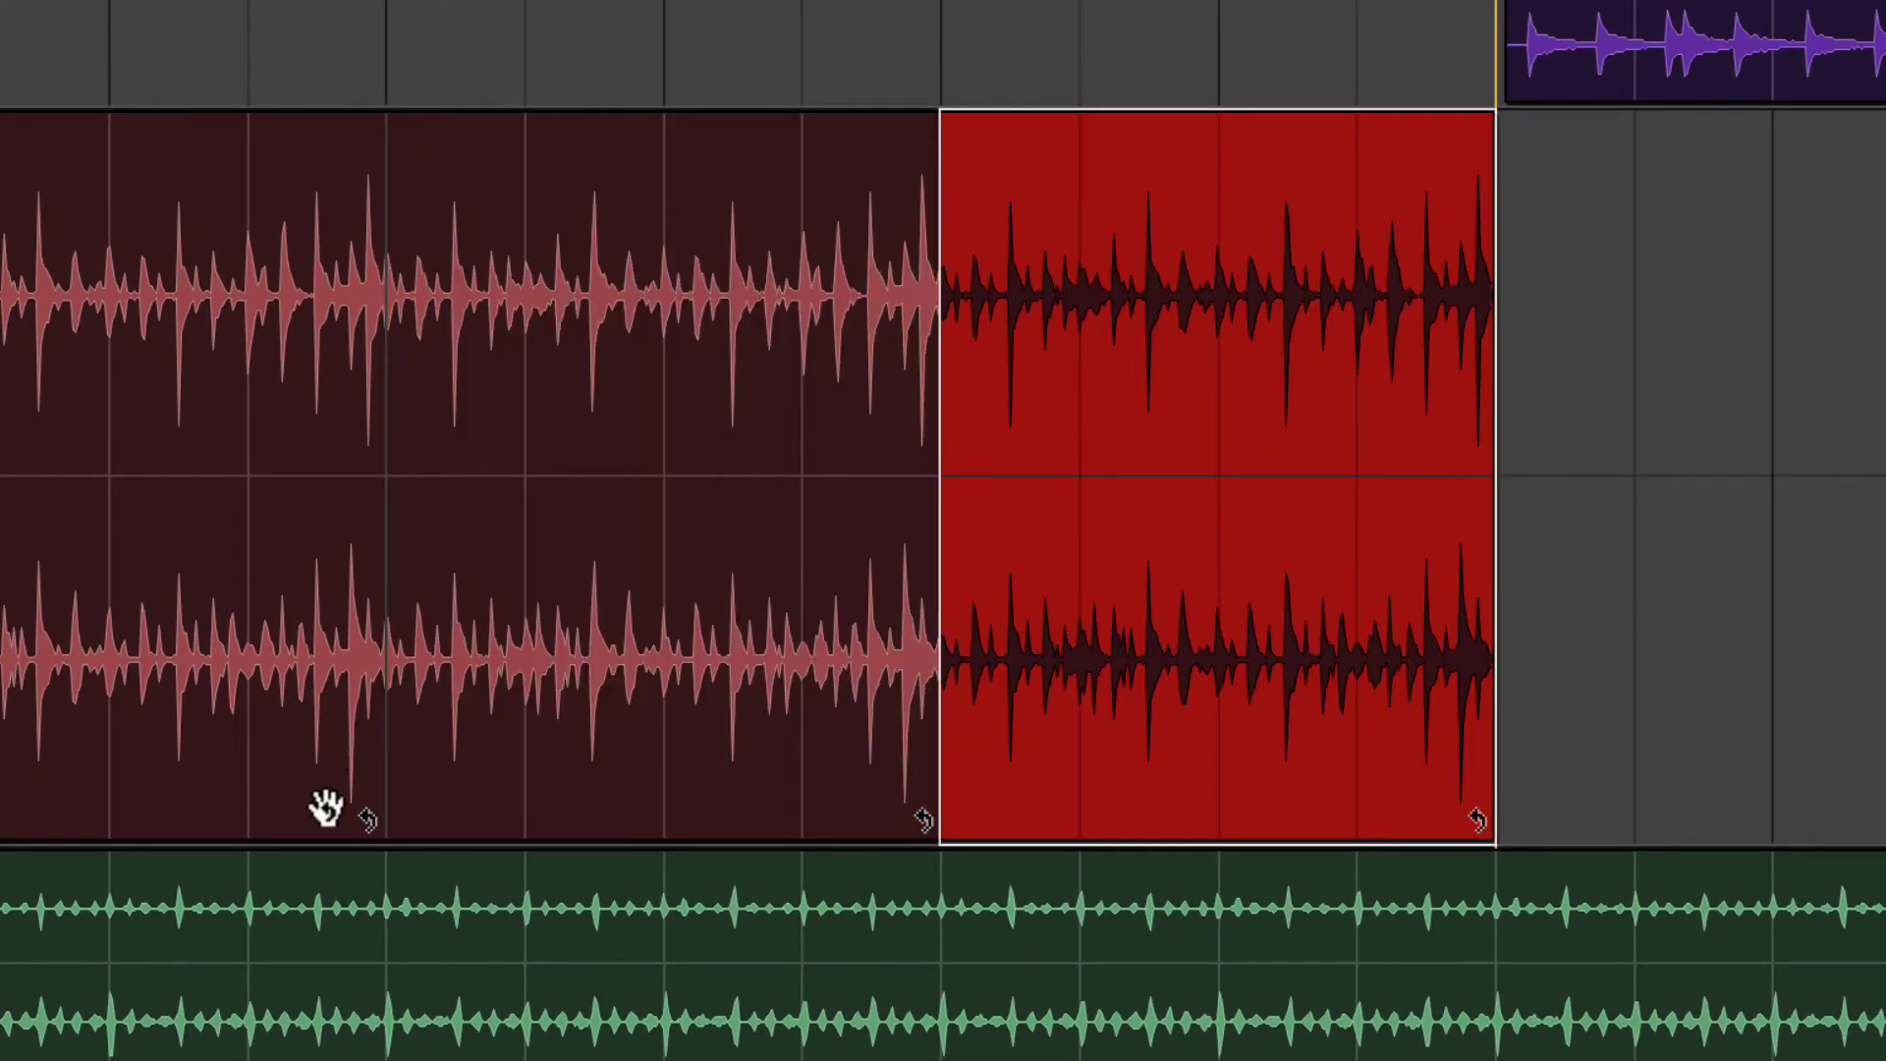
- Try placing a copy of the Snare_03 iteration from bars 7 to 9 at 15|2|050 on the Snare Dub track, and undo the paste
{"action": "left_click", "coordinate": [374, 816]}
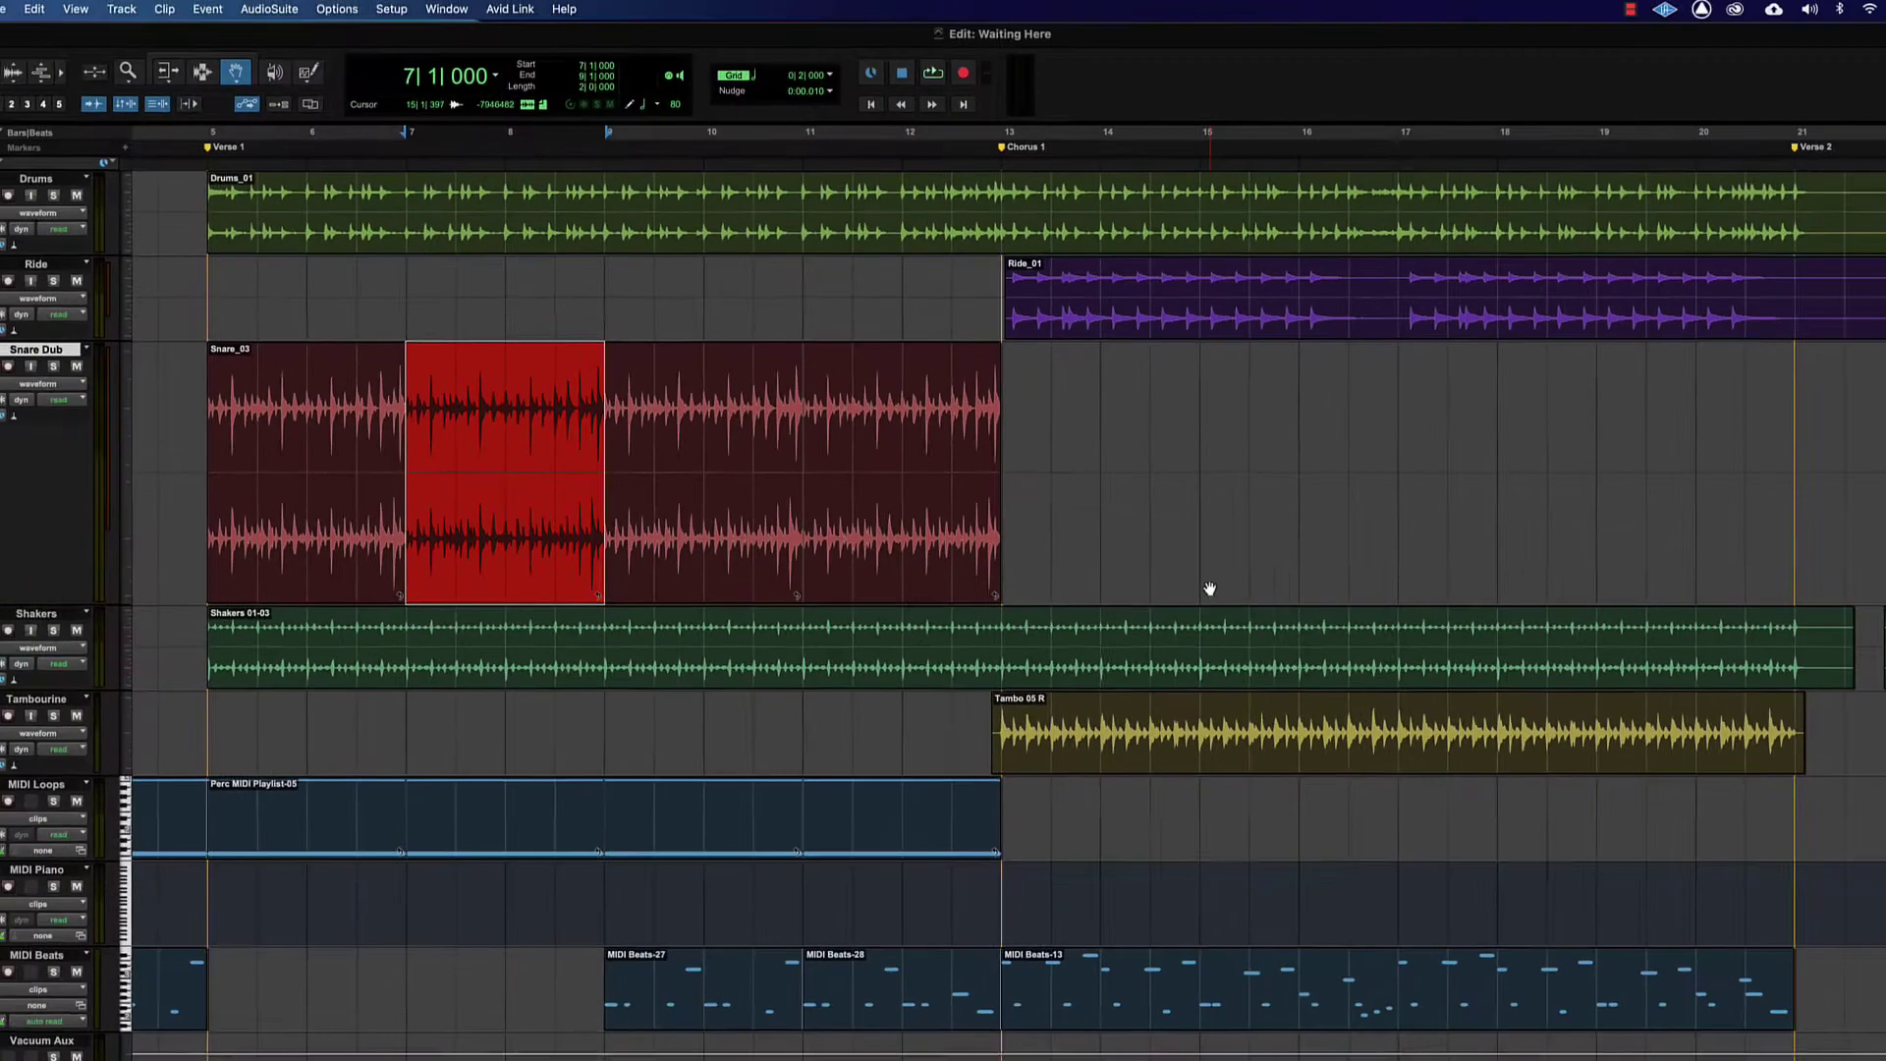
{"action": "key", "text": "super+x"}
{"action": "left_click", "coordinate": [1225, 562]}
{"action": "key", "text": "super+v"}
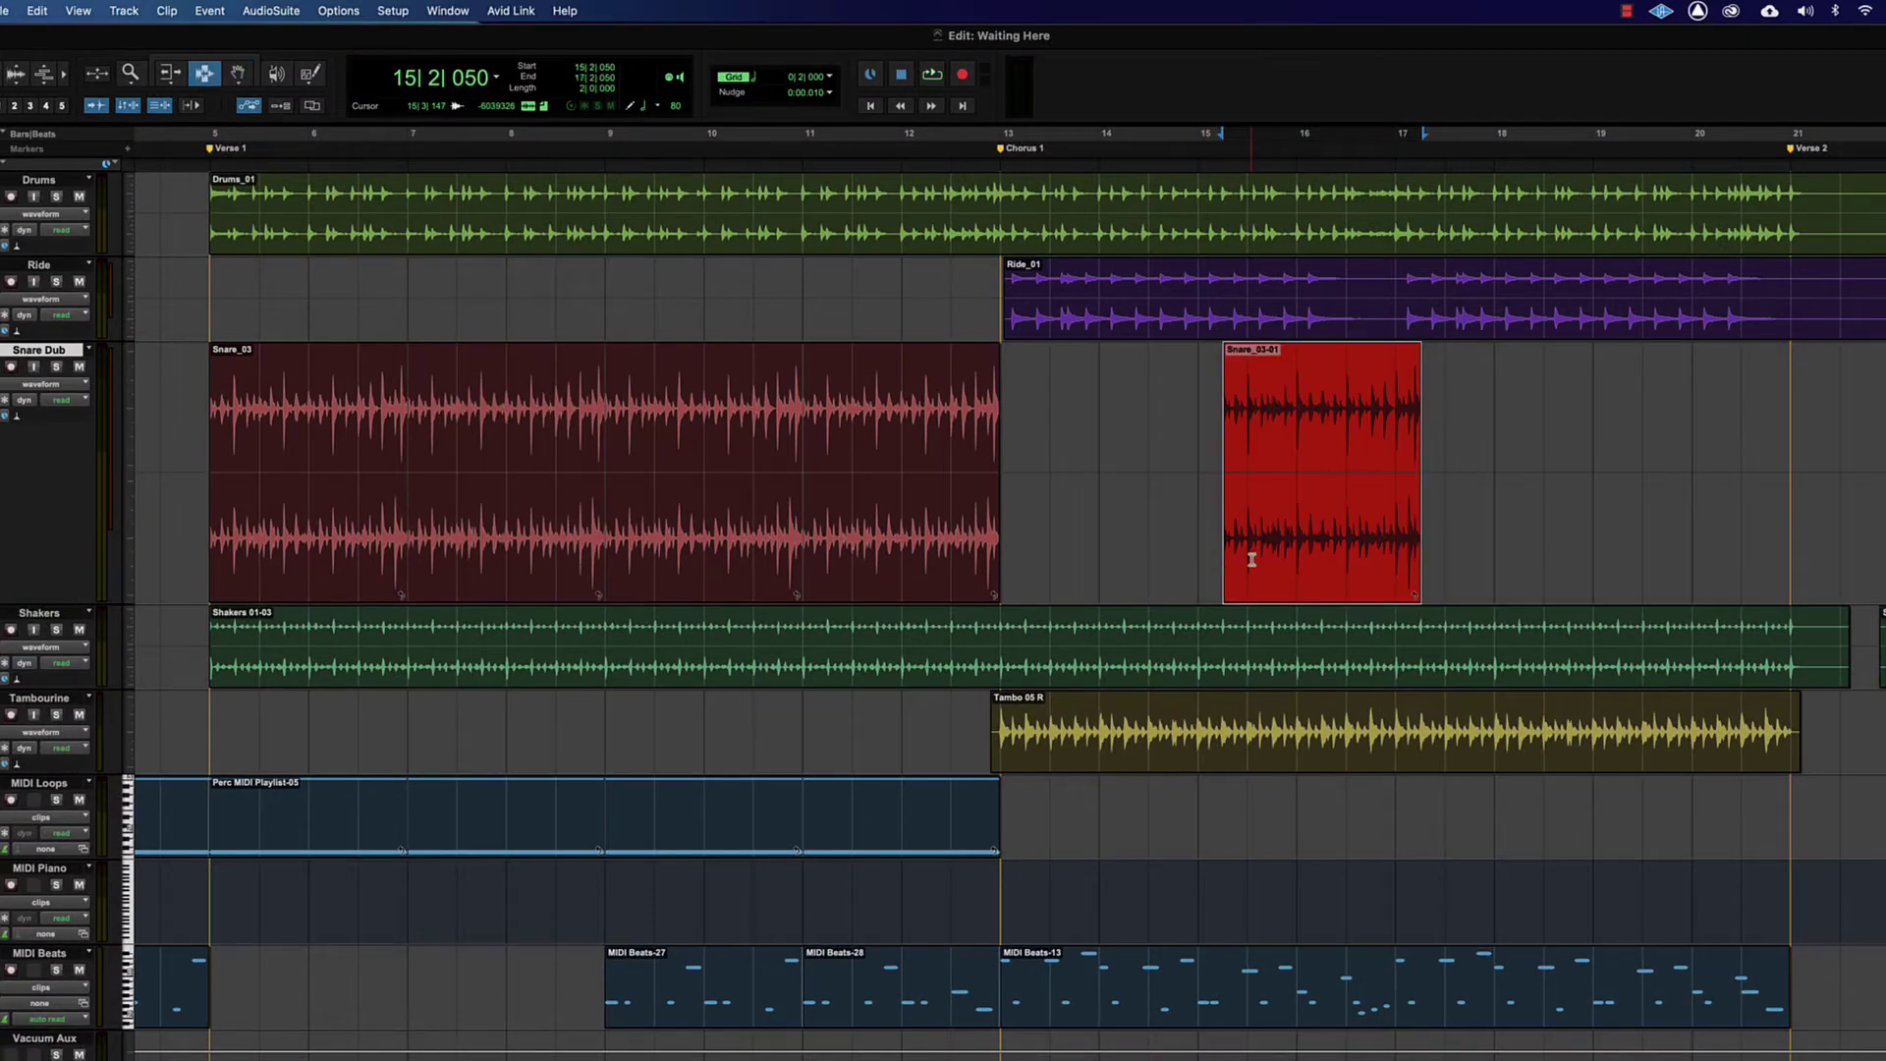
{"action": "key", "text": "super+z"}
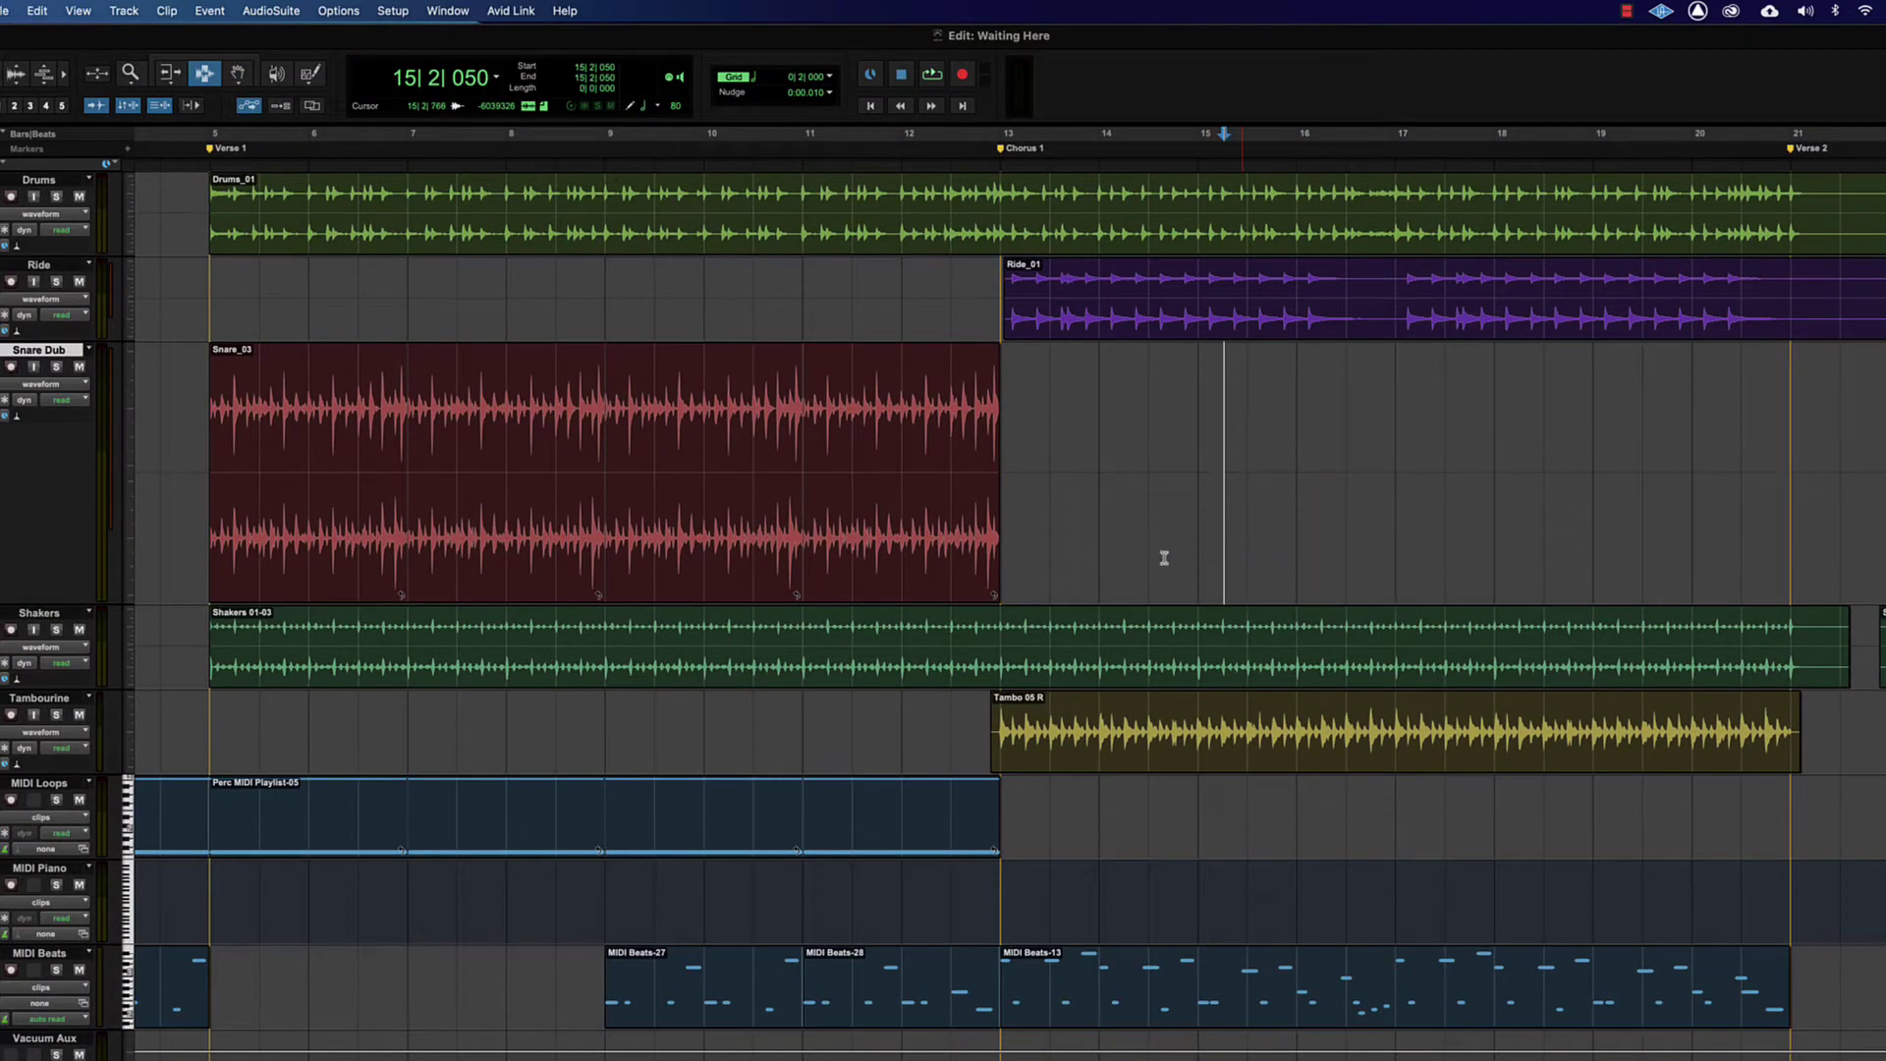
- Select individual Snare_03 loop iterations with the Selector tool, including bars 9 to 11, and clear the selection
{"action": "left_click_drag", "start_coordinate": [409, 530], "coordinate": [600, 540]}
{"action": "left_click", "coordinate": [806, 580]}
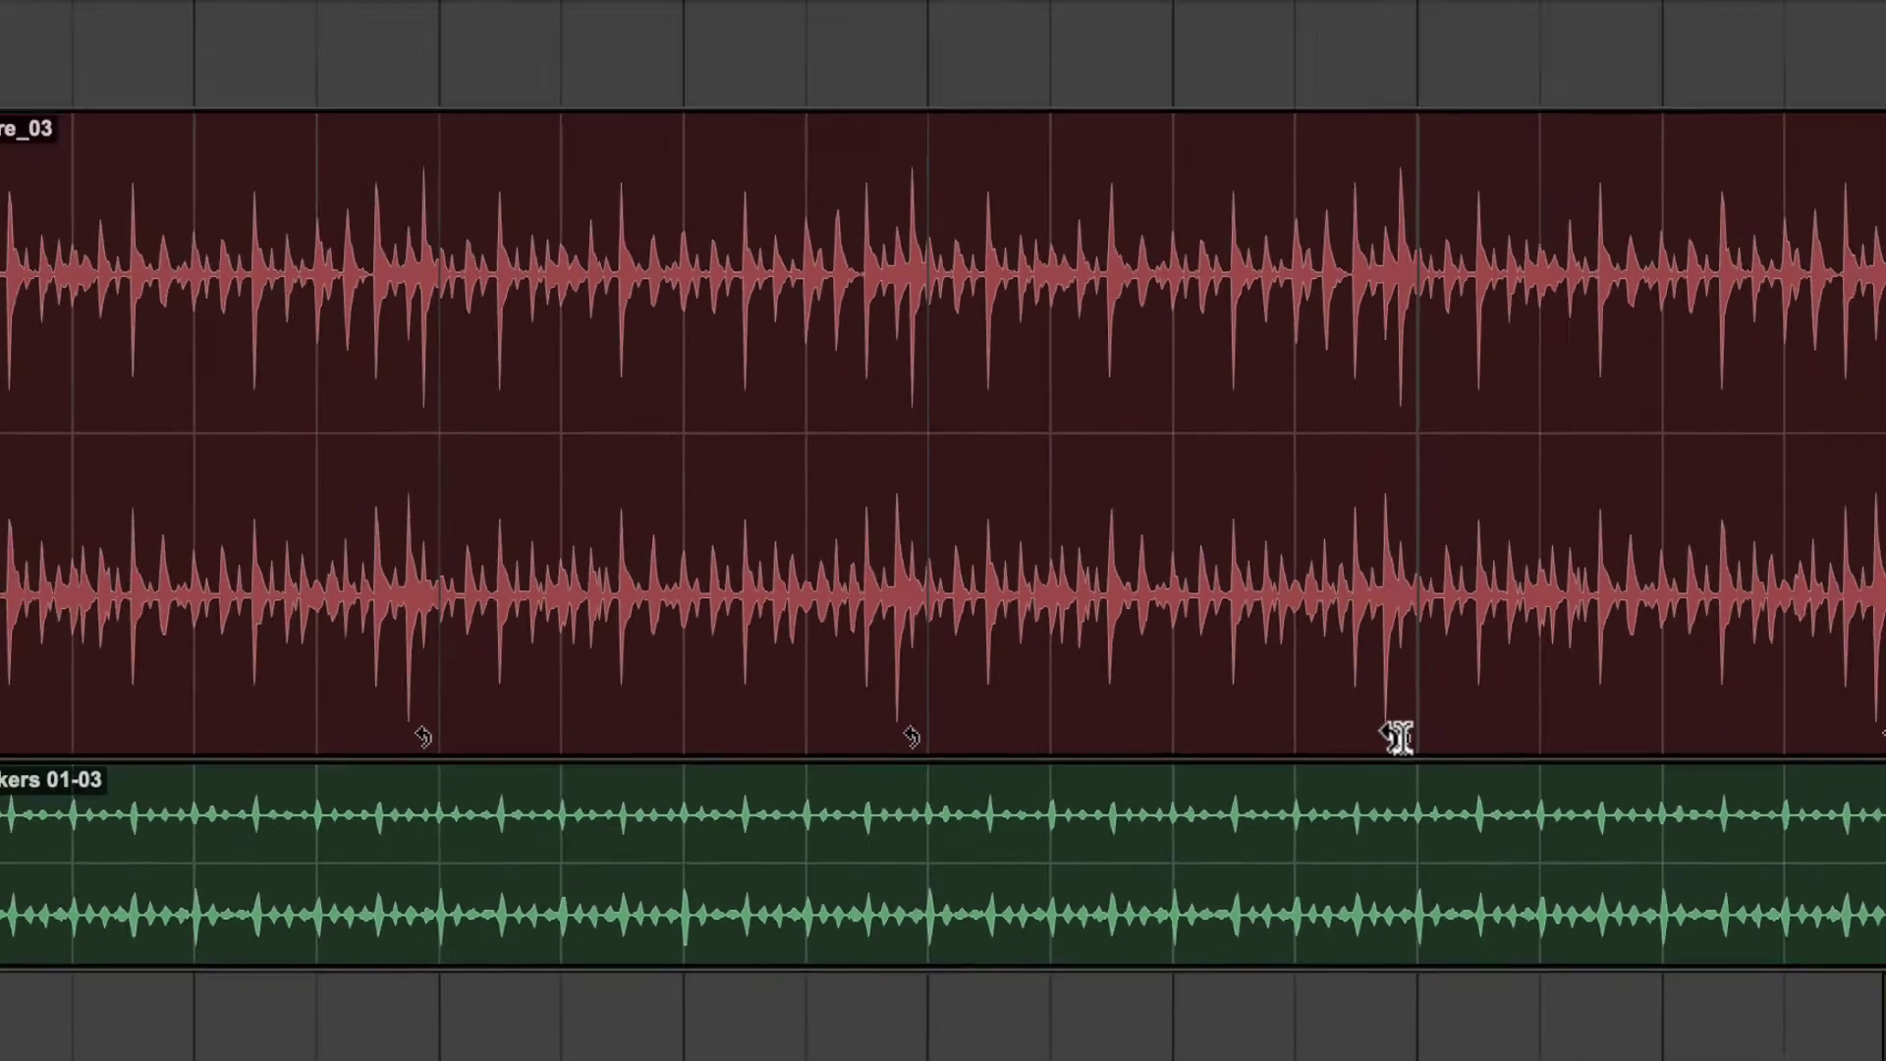
{"action": "left_click_drag", "start_coordinate": [1566, 609], "coordinate": [587, 586]}
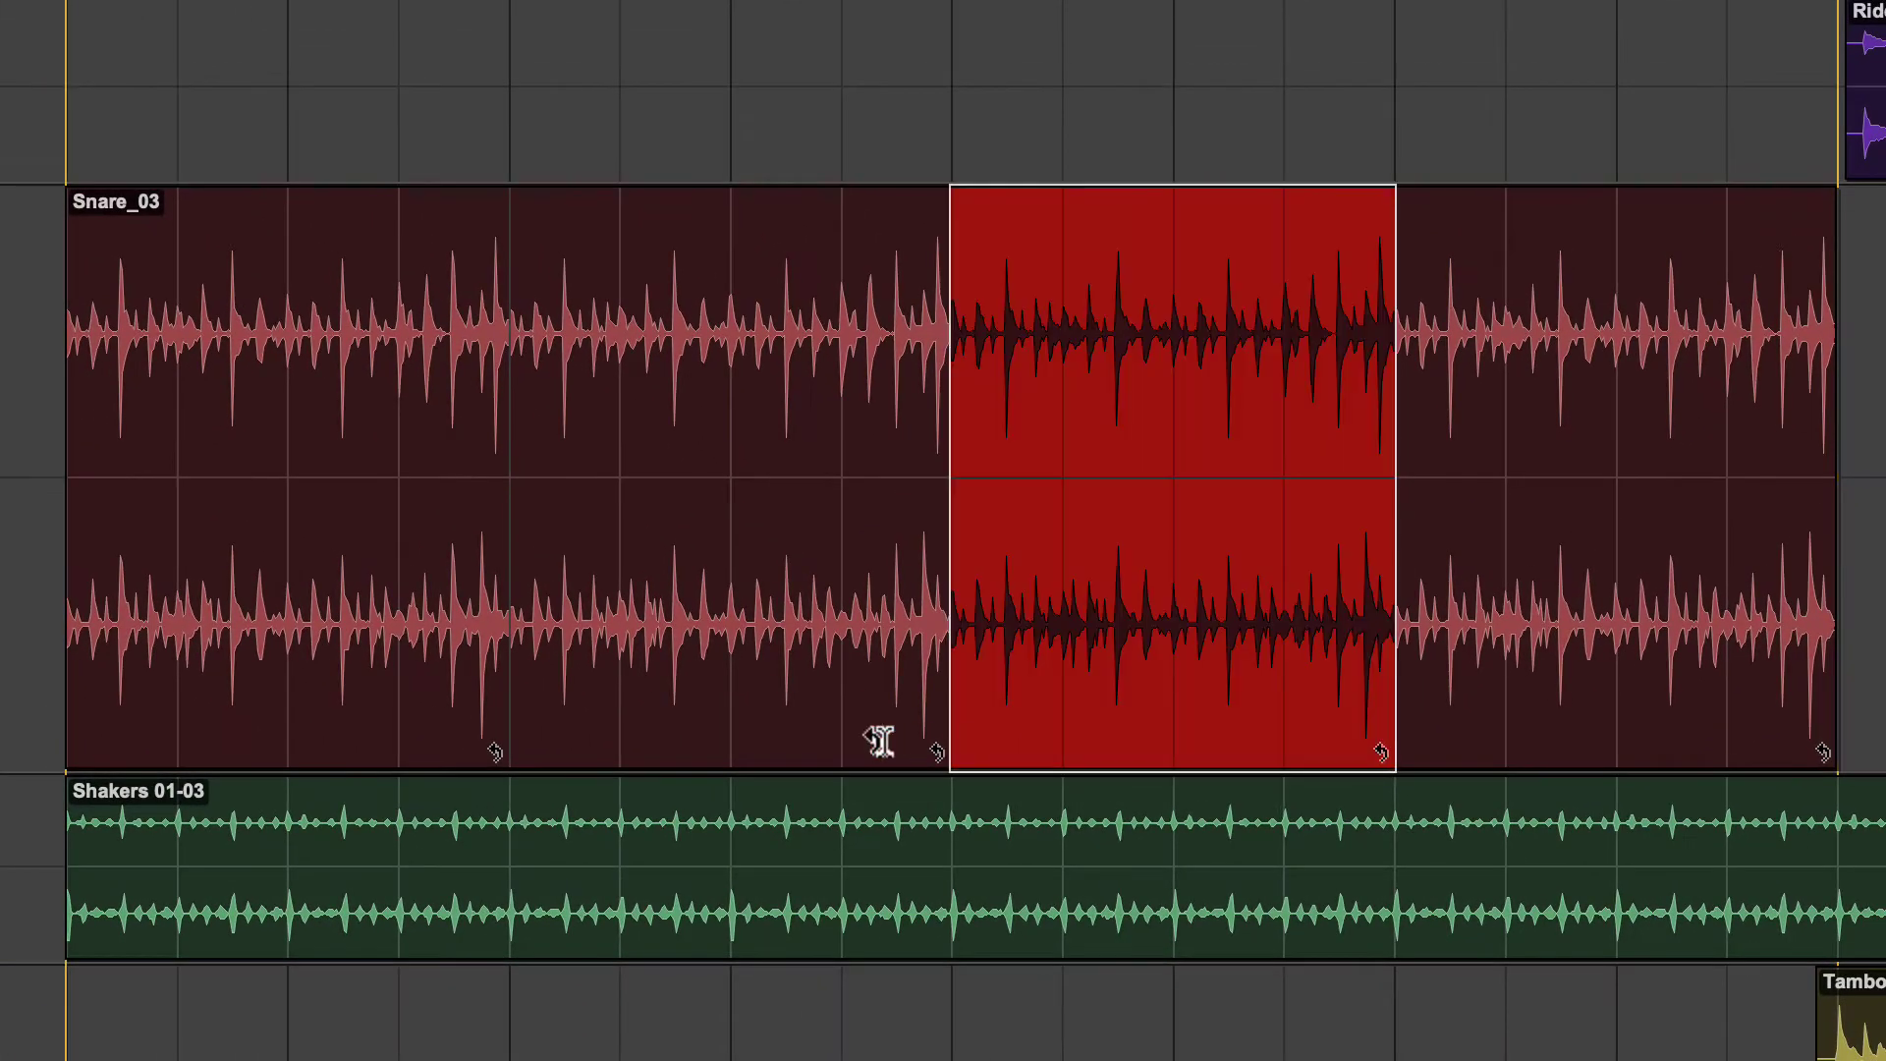
{"action": "left_click_drag", "start_coordinate": [880, 742], "coordinate": [160, 695]}
{"action": "key", "text": "Escape"}
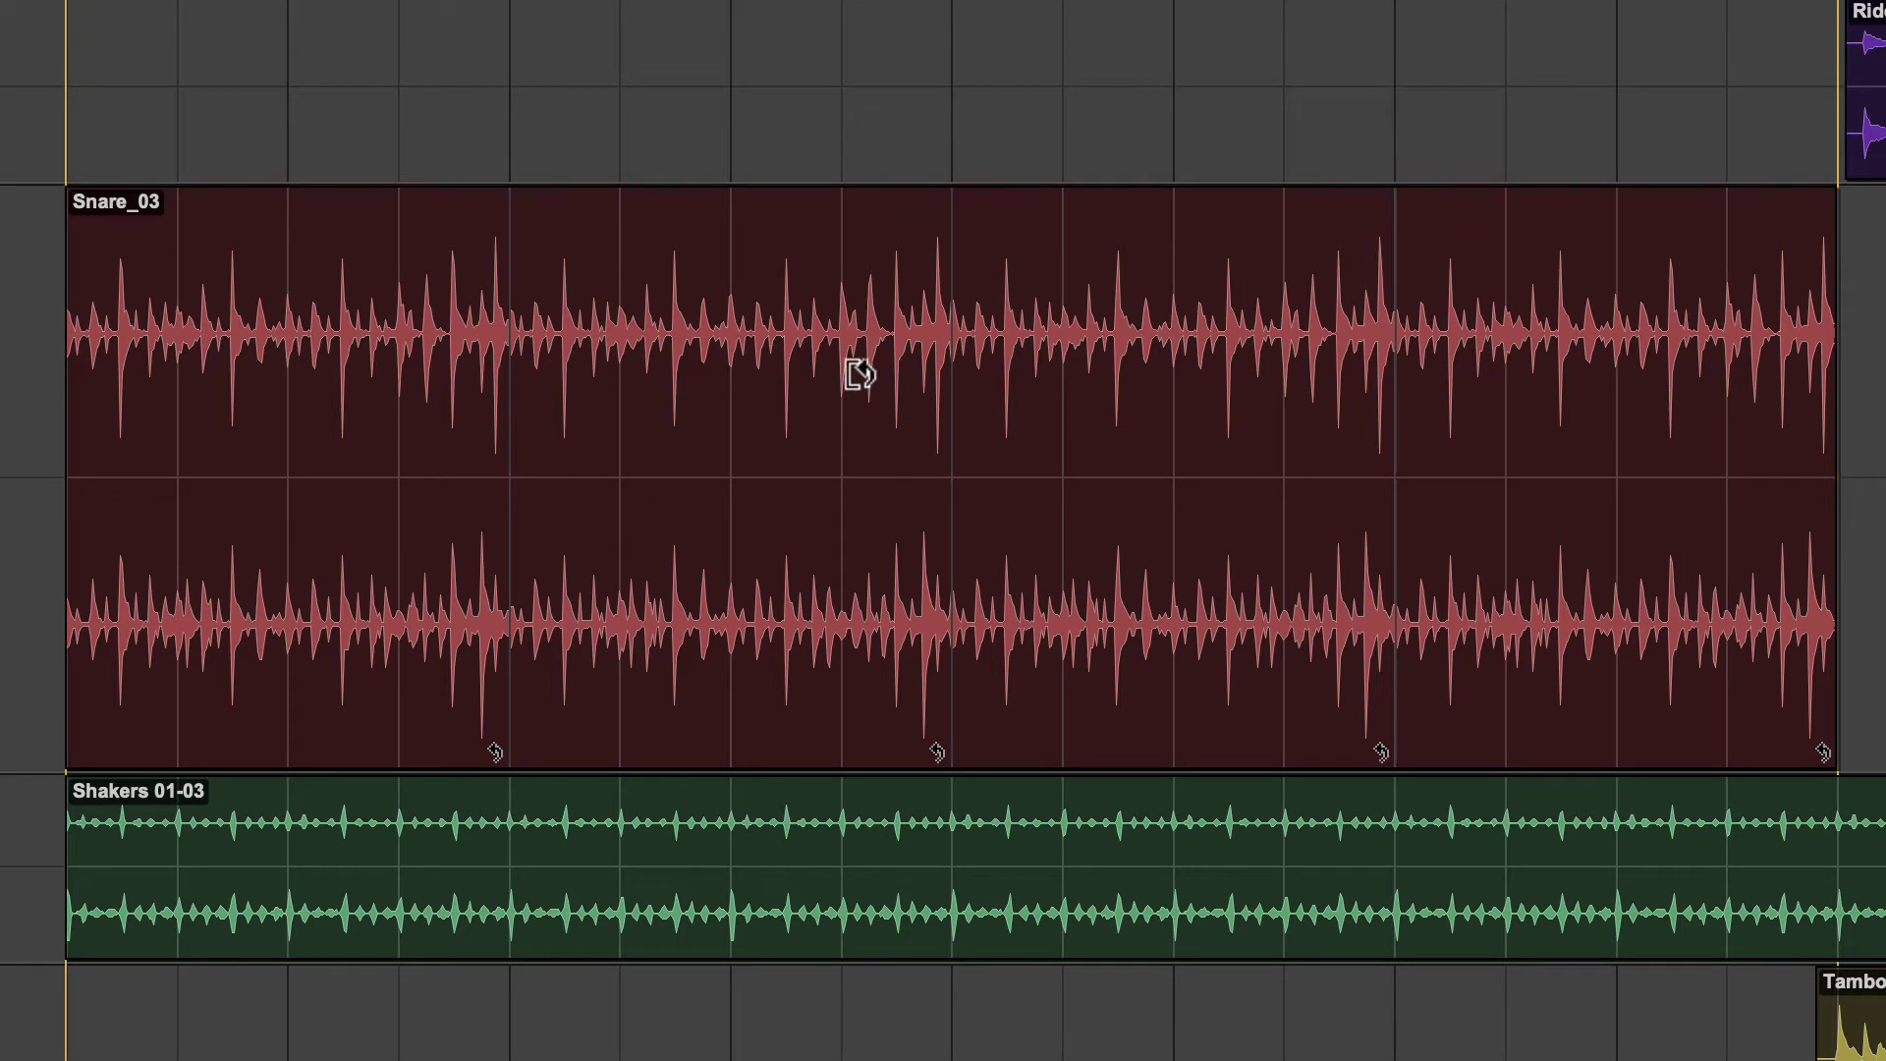
- Try resizing the iterations inside the looped Snare_03 clip with the Loop Trim tool, and undo the change
{"action": "left_click_drag", "start_coordinate": [1712, 395], "coordinate": [1822, 436]}
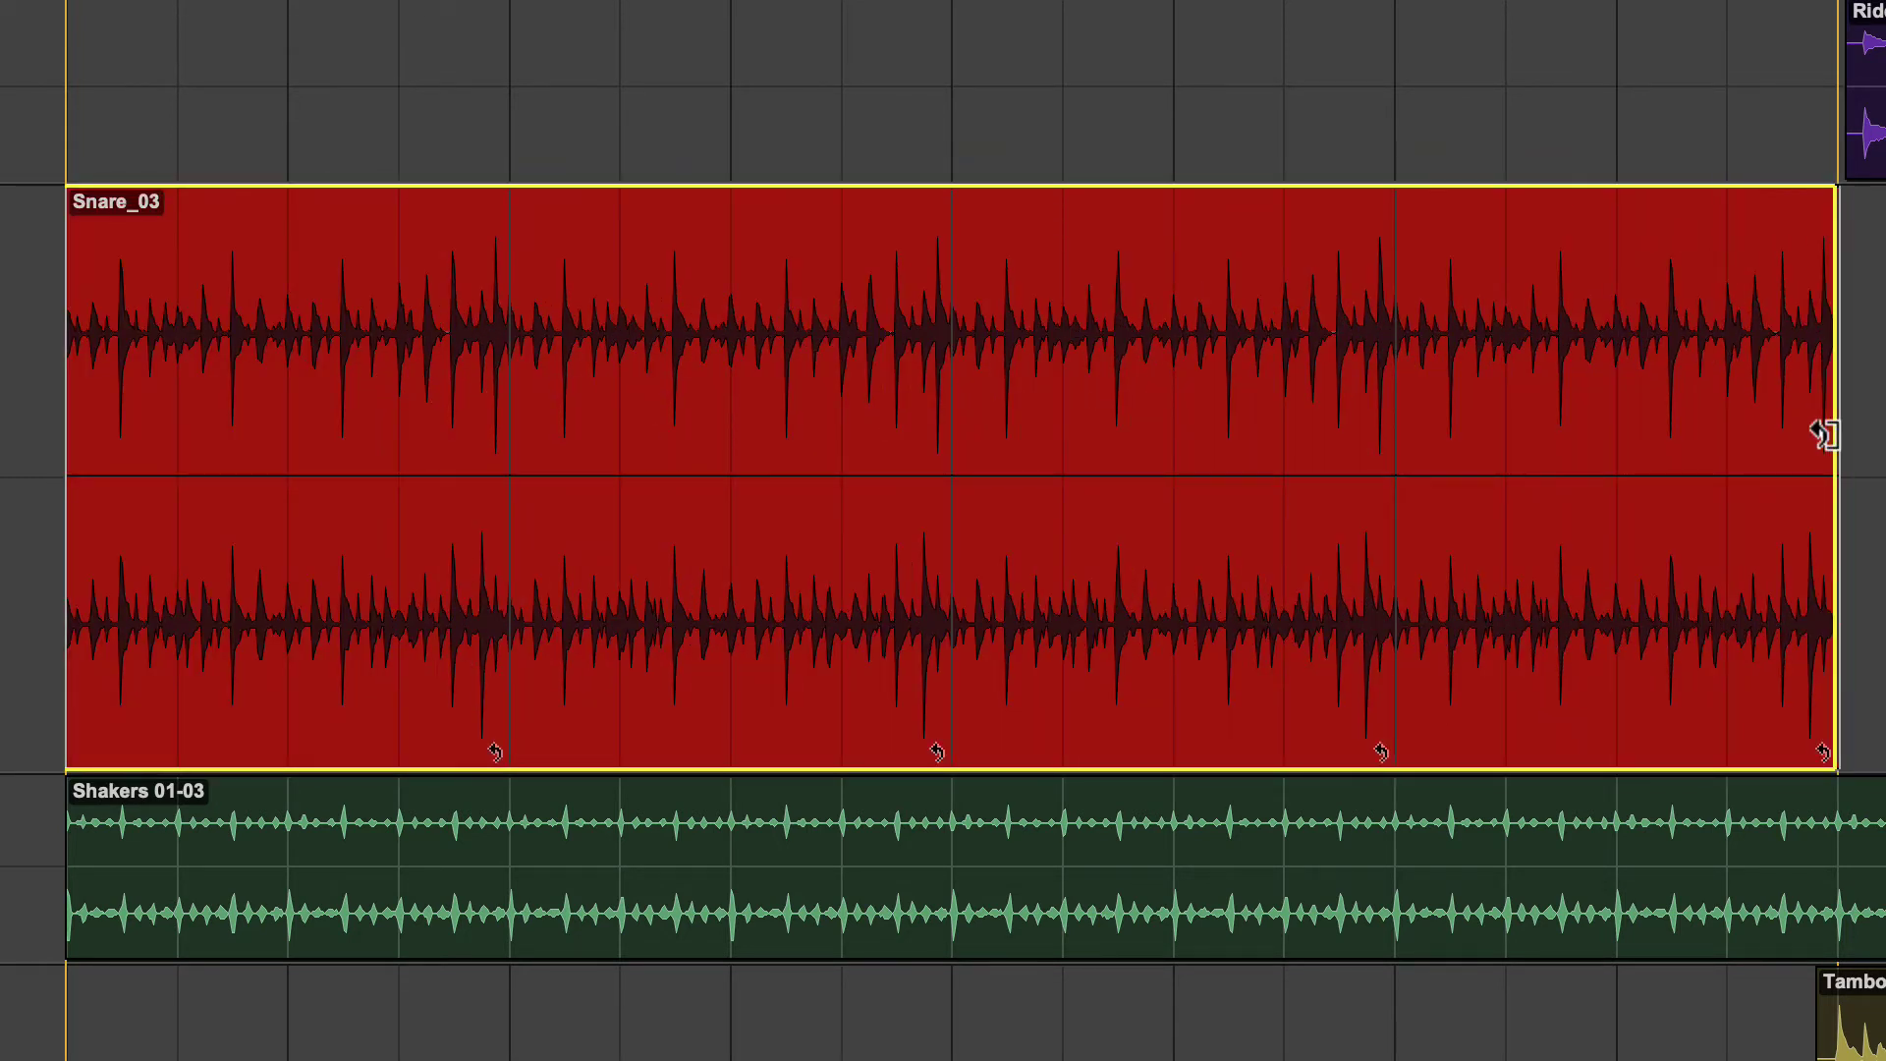
{"action": "left_click_drag", "start_coordinate": [114, 392], "coordinate": [66, 425]}
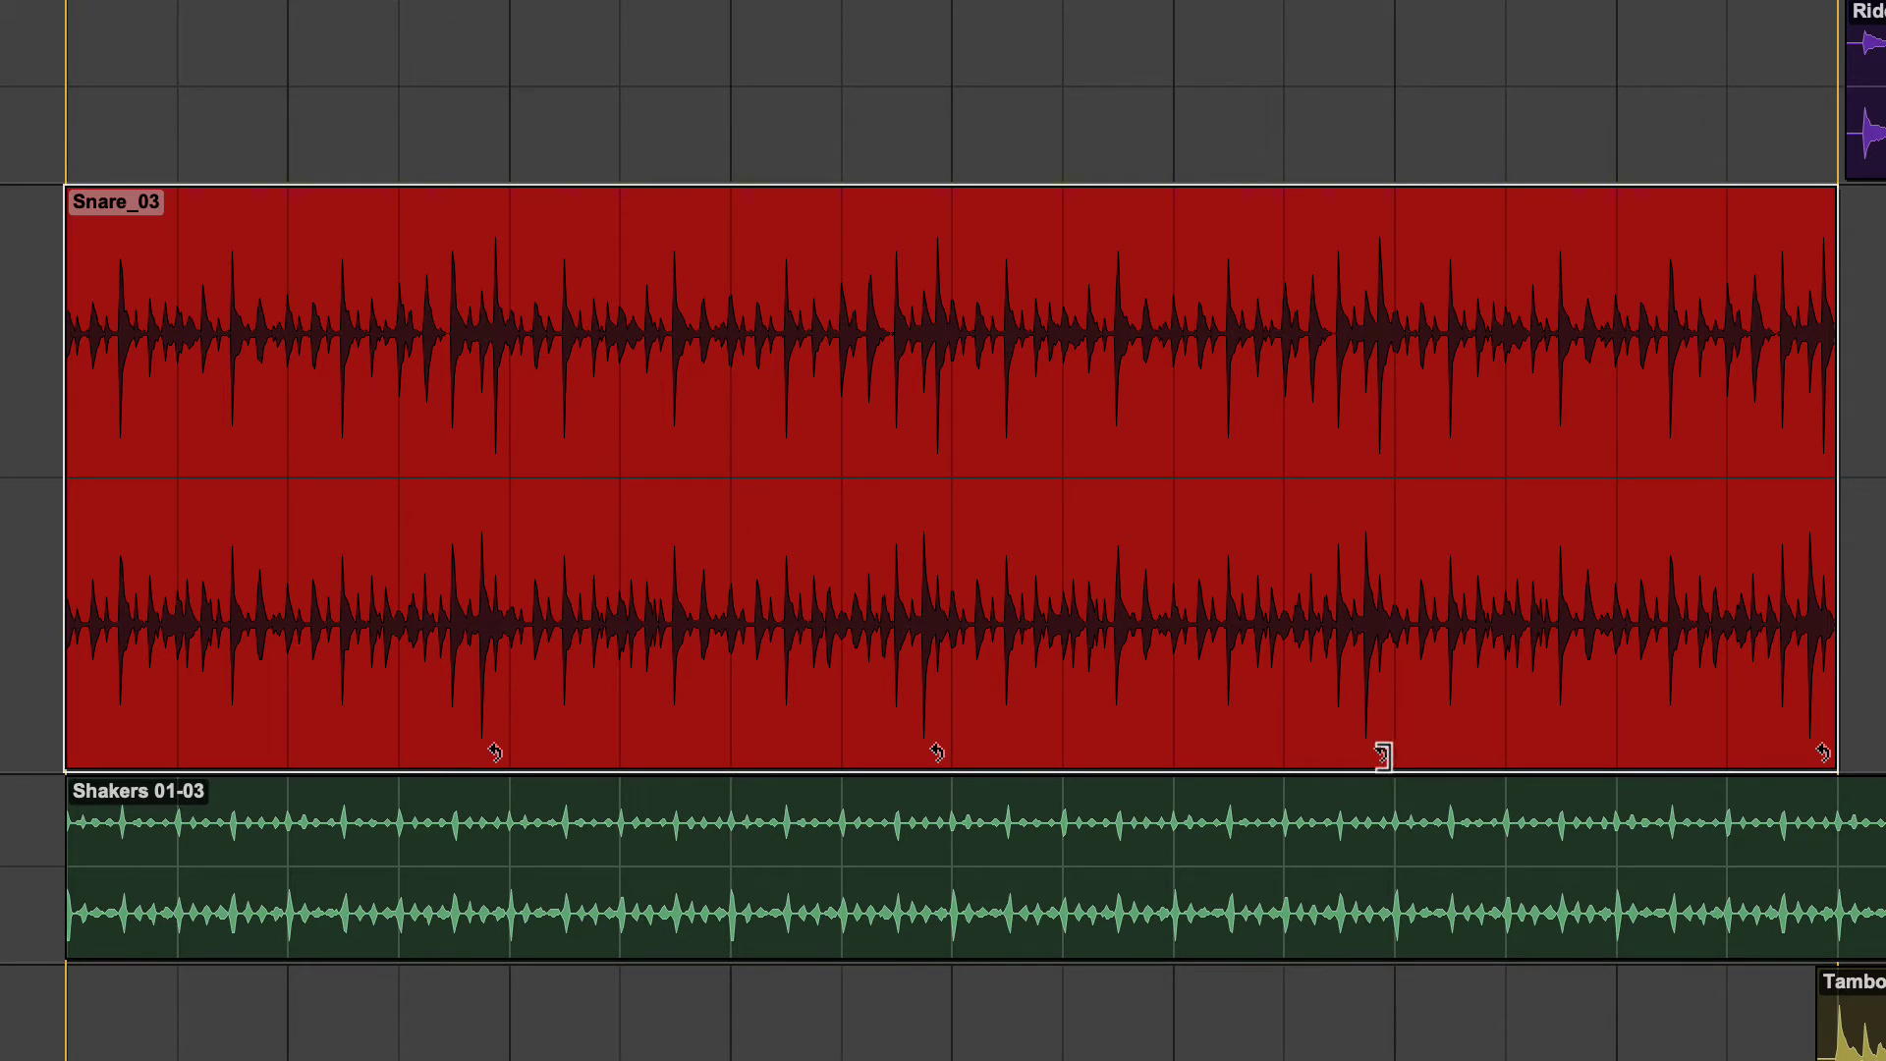
{"action": "left_click_drag", "start_coordinate": [1382, 755], "coordinate": [1429, 762]}
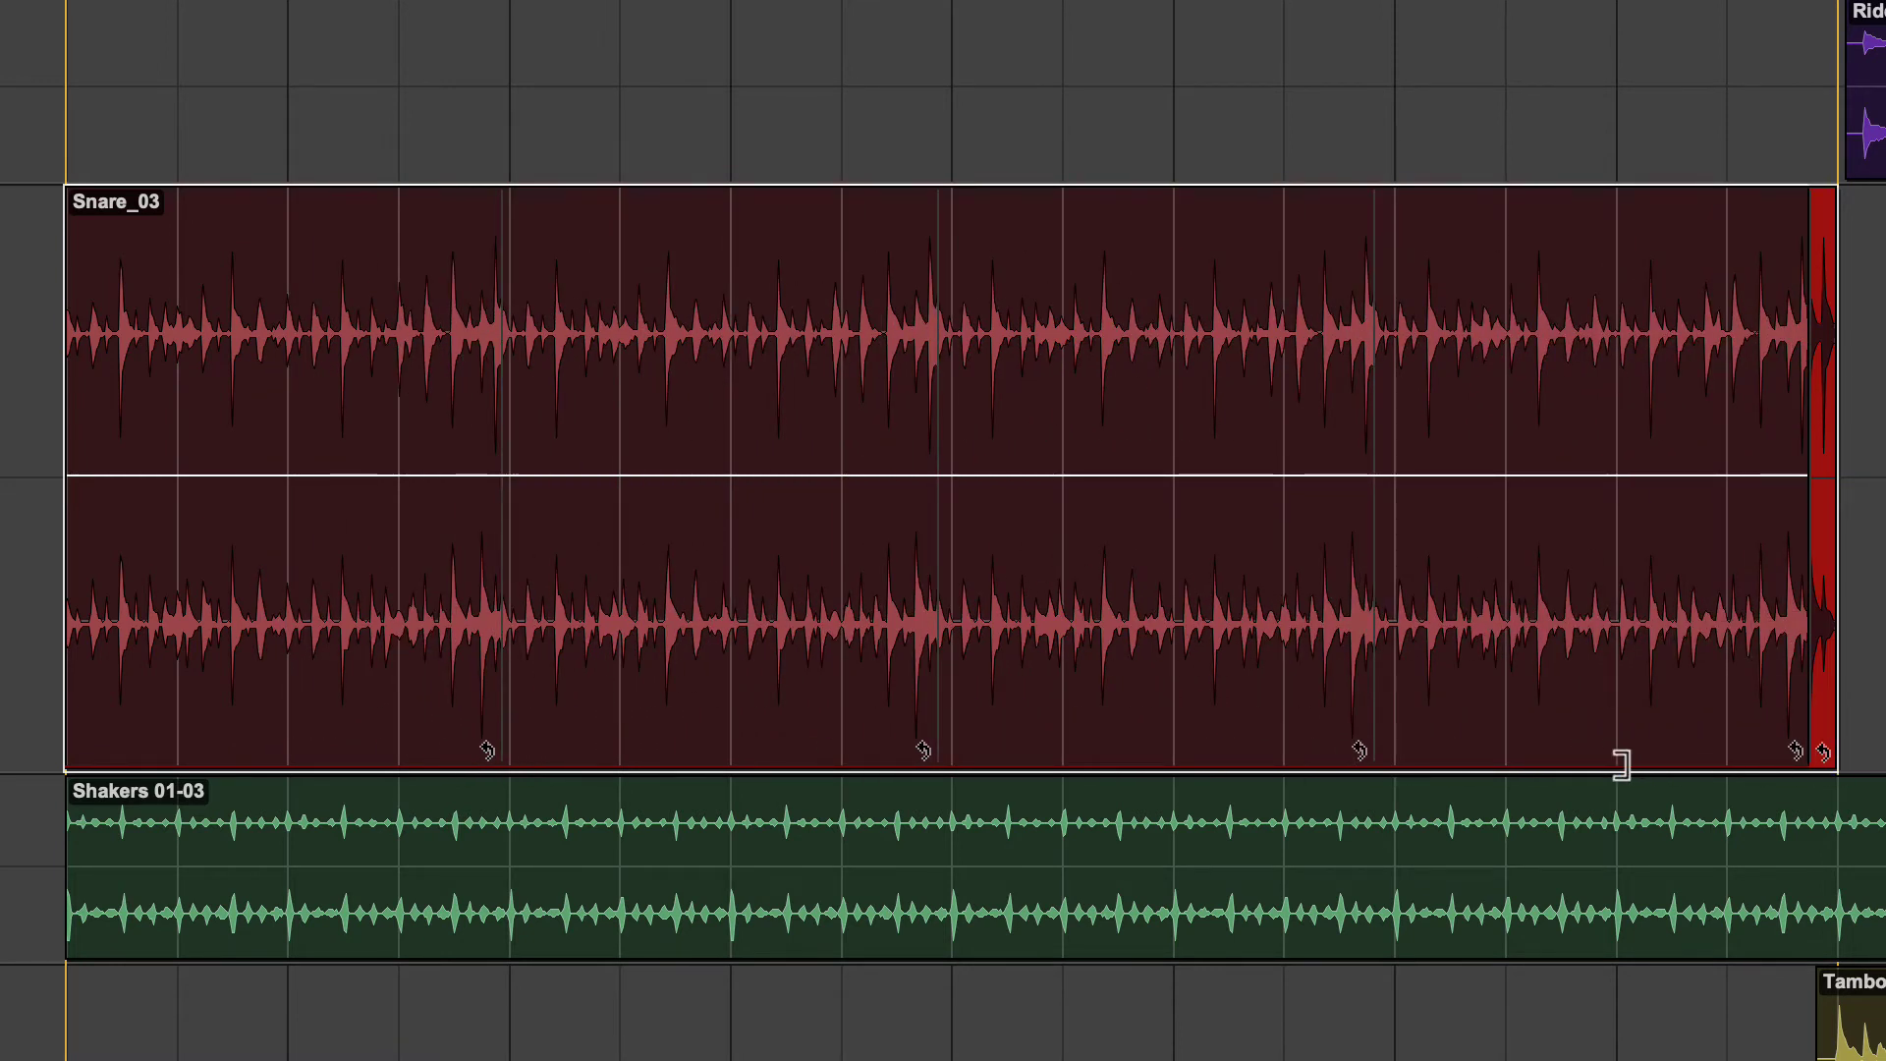
{"action": "left_click_drag", "start_coordinate": [1621, 765], "coordinate": [1621, 766]}
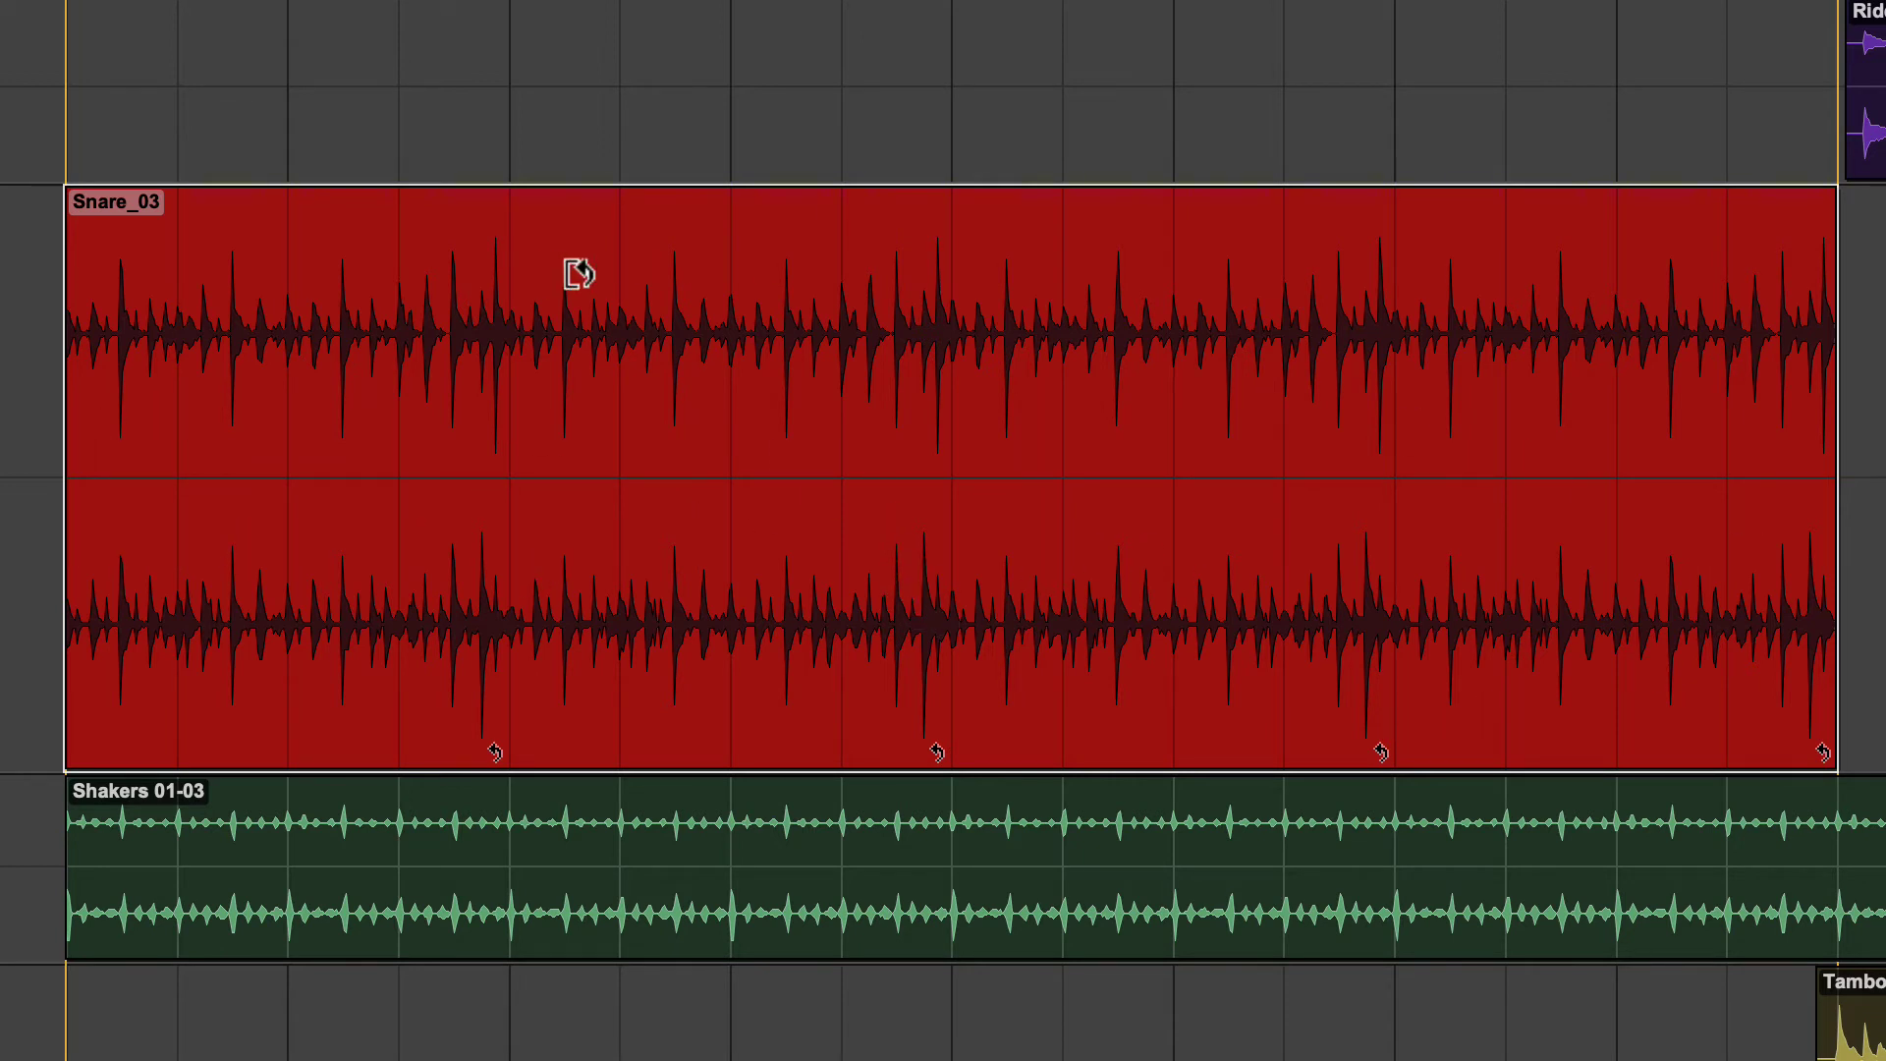
{"action": "key", "text": "space"}
{"action": "left_click_drag", "start_coordinate": [1379, 752], "coordinate": [1310, 749]}
{"action": "key", "text": "ctrl+z"}
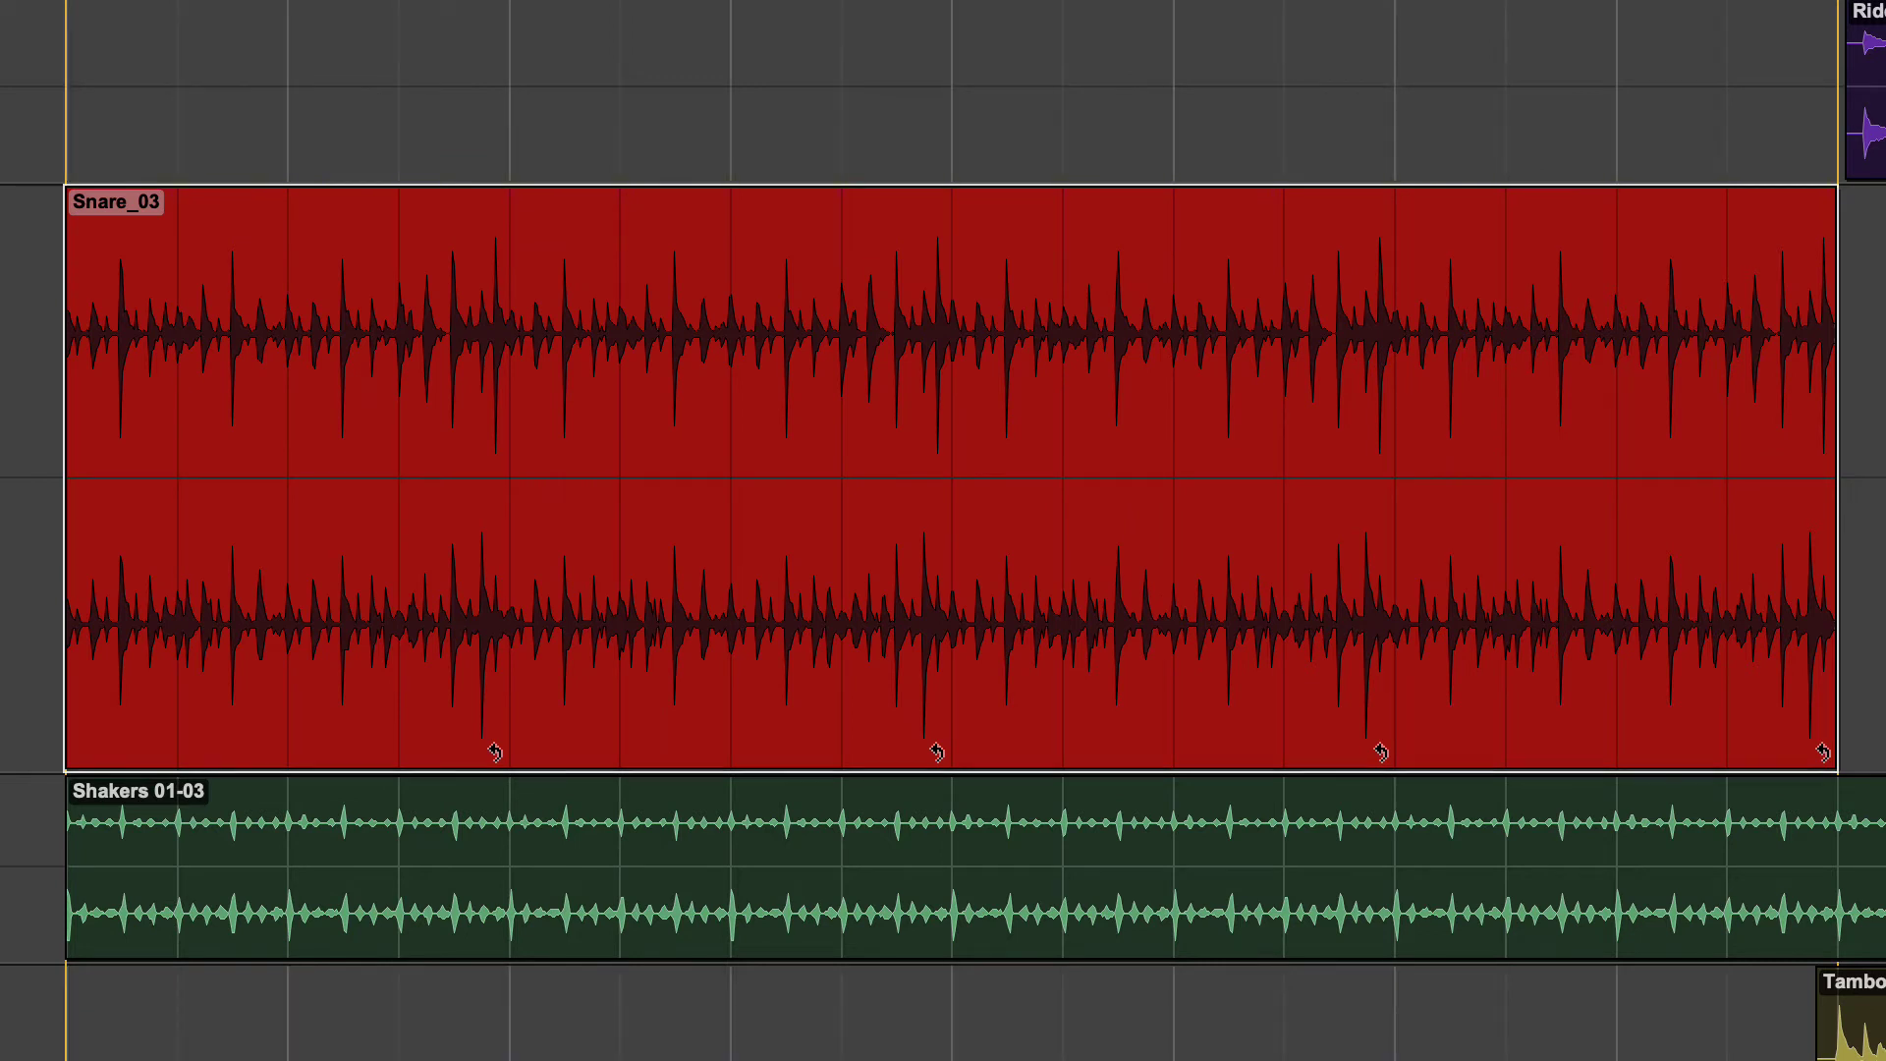
- Shorten each iteration inside the looped Snare_03 clip to one bar with Loop Trim, and play the result
{"action": "left_click_drag", "start_coordinate": [1381, 753], "coordinate": [1205, 752]}
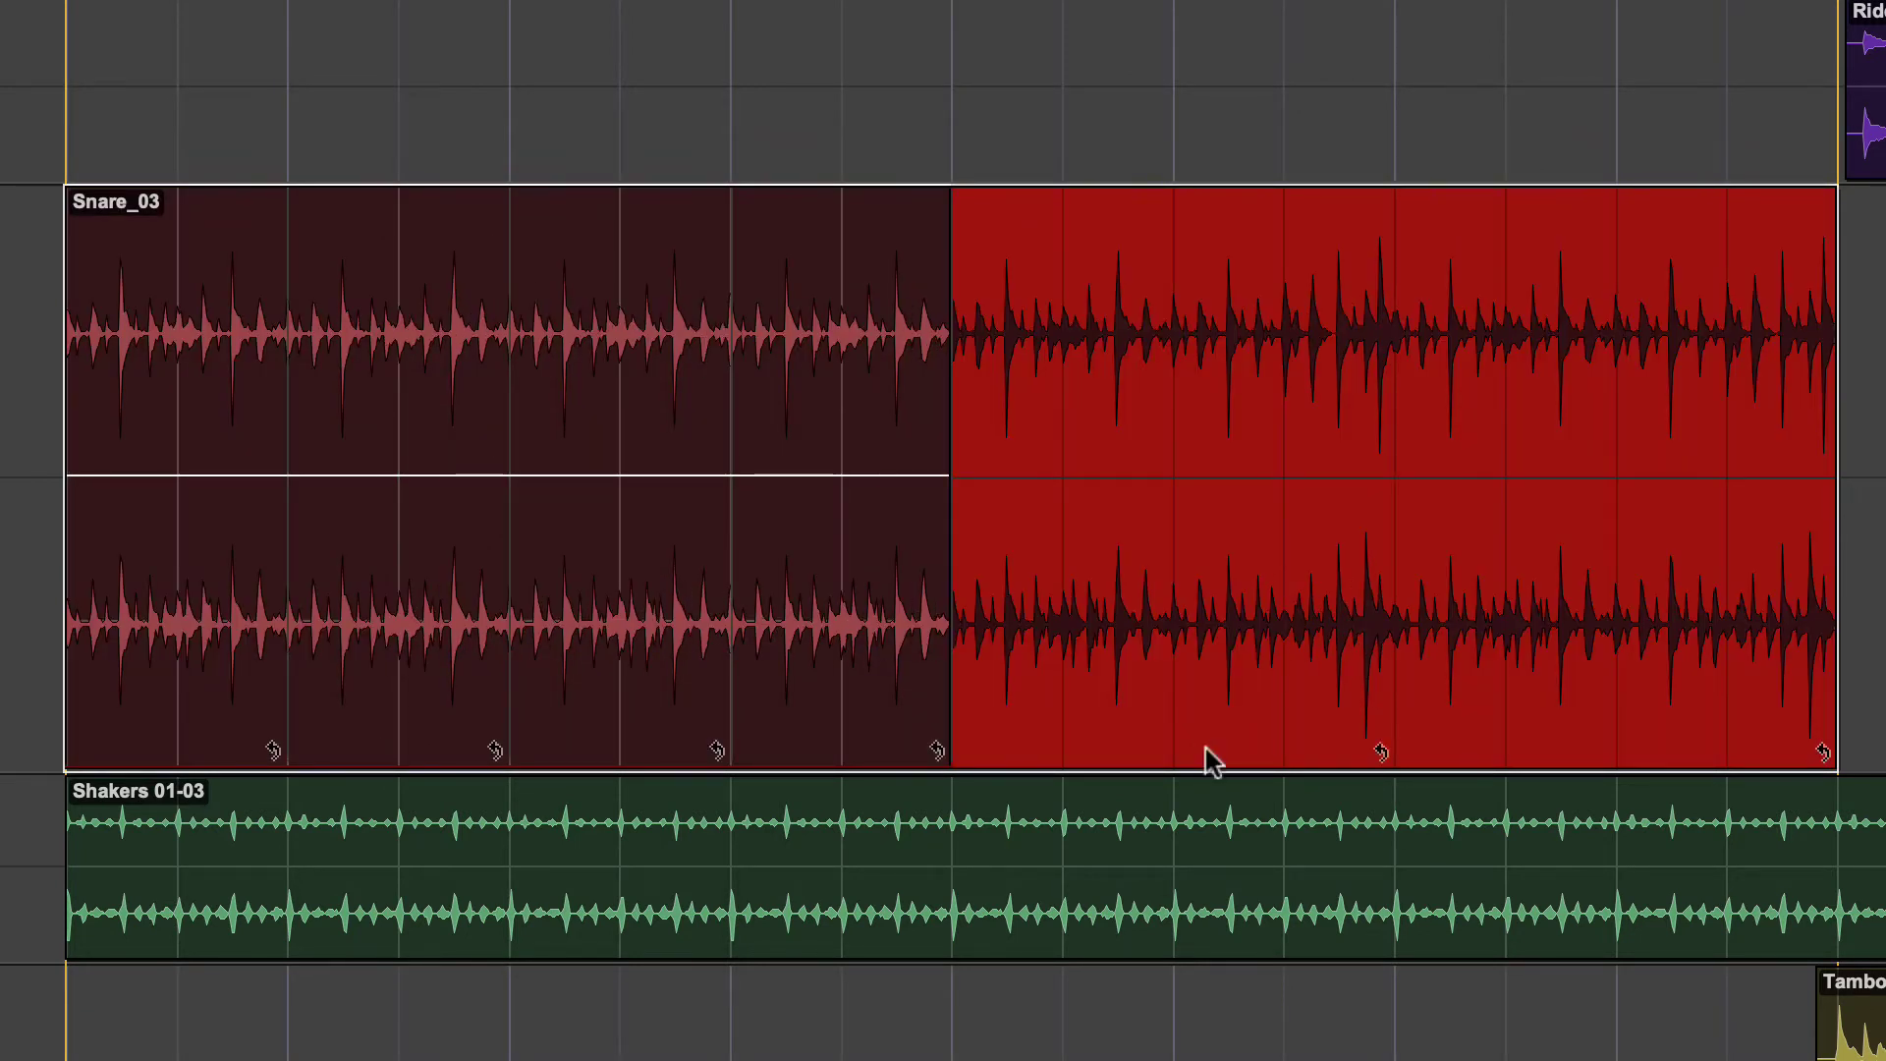
{"action": "left_click", "coordinate": [642, 694]}
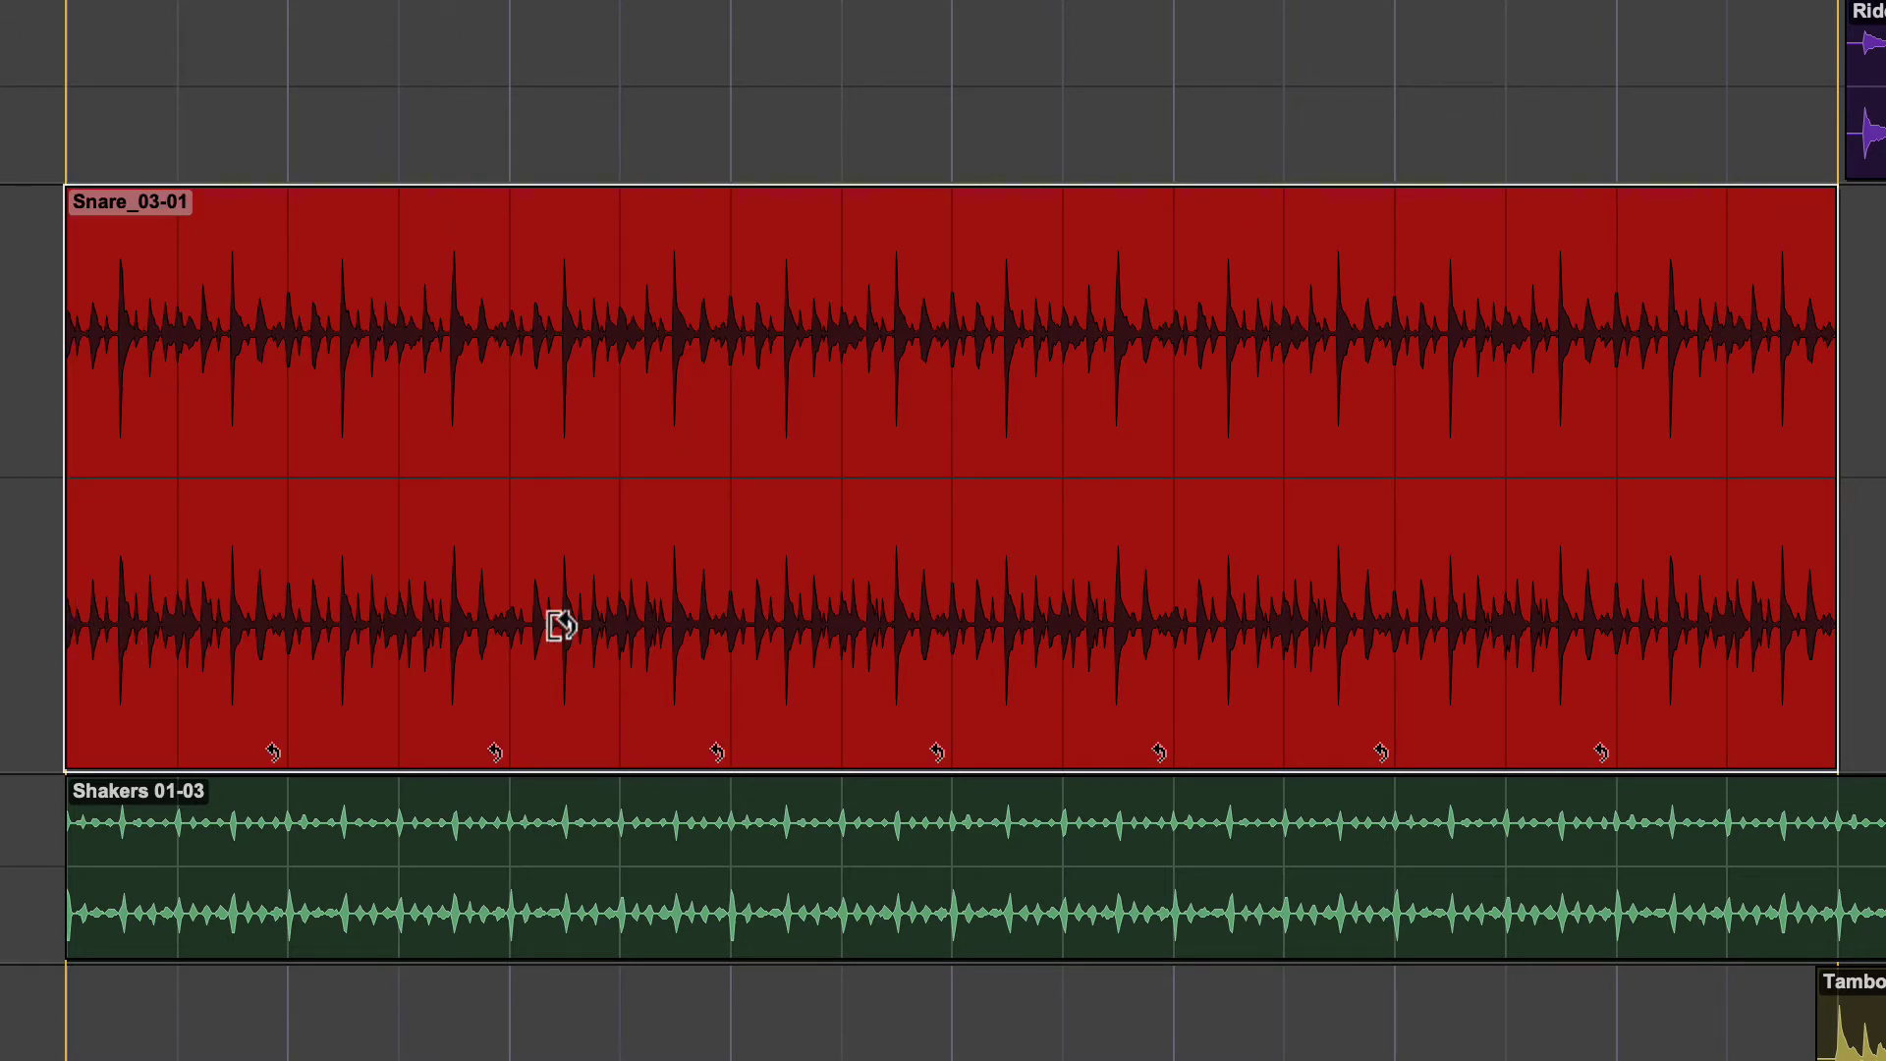
{"action": "key", "text": "space"}
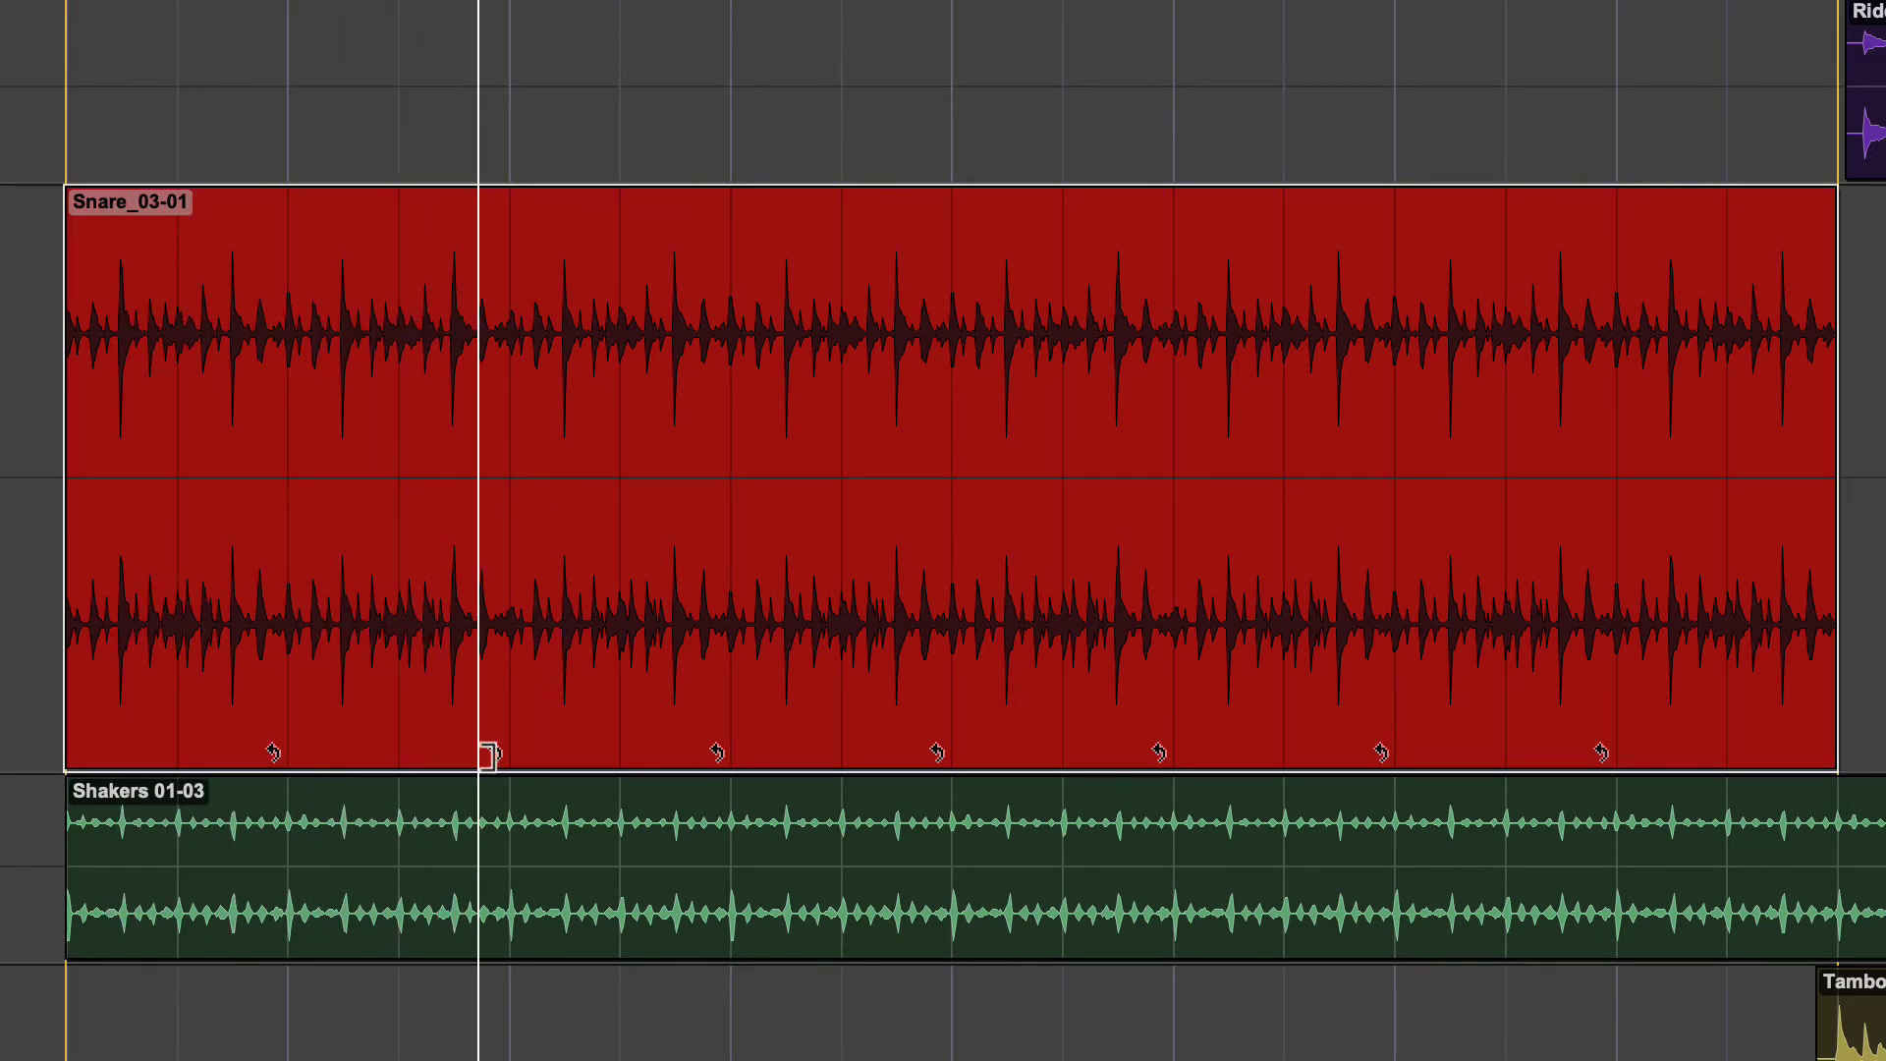
{"action": "key", "text": "space"}
- Shorten each iteration of the looped Snare_03-01 clip to two beats with Loop Trim
{"action": "left_click", "coordinate": [406, 751]}
{"action": "left_click_drag", "start_coordinate": [379, 751], "coordinate": [324, 750]}
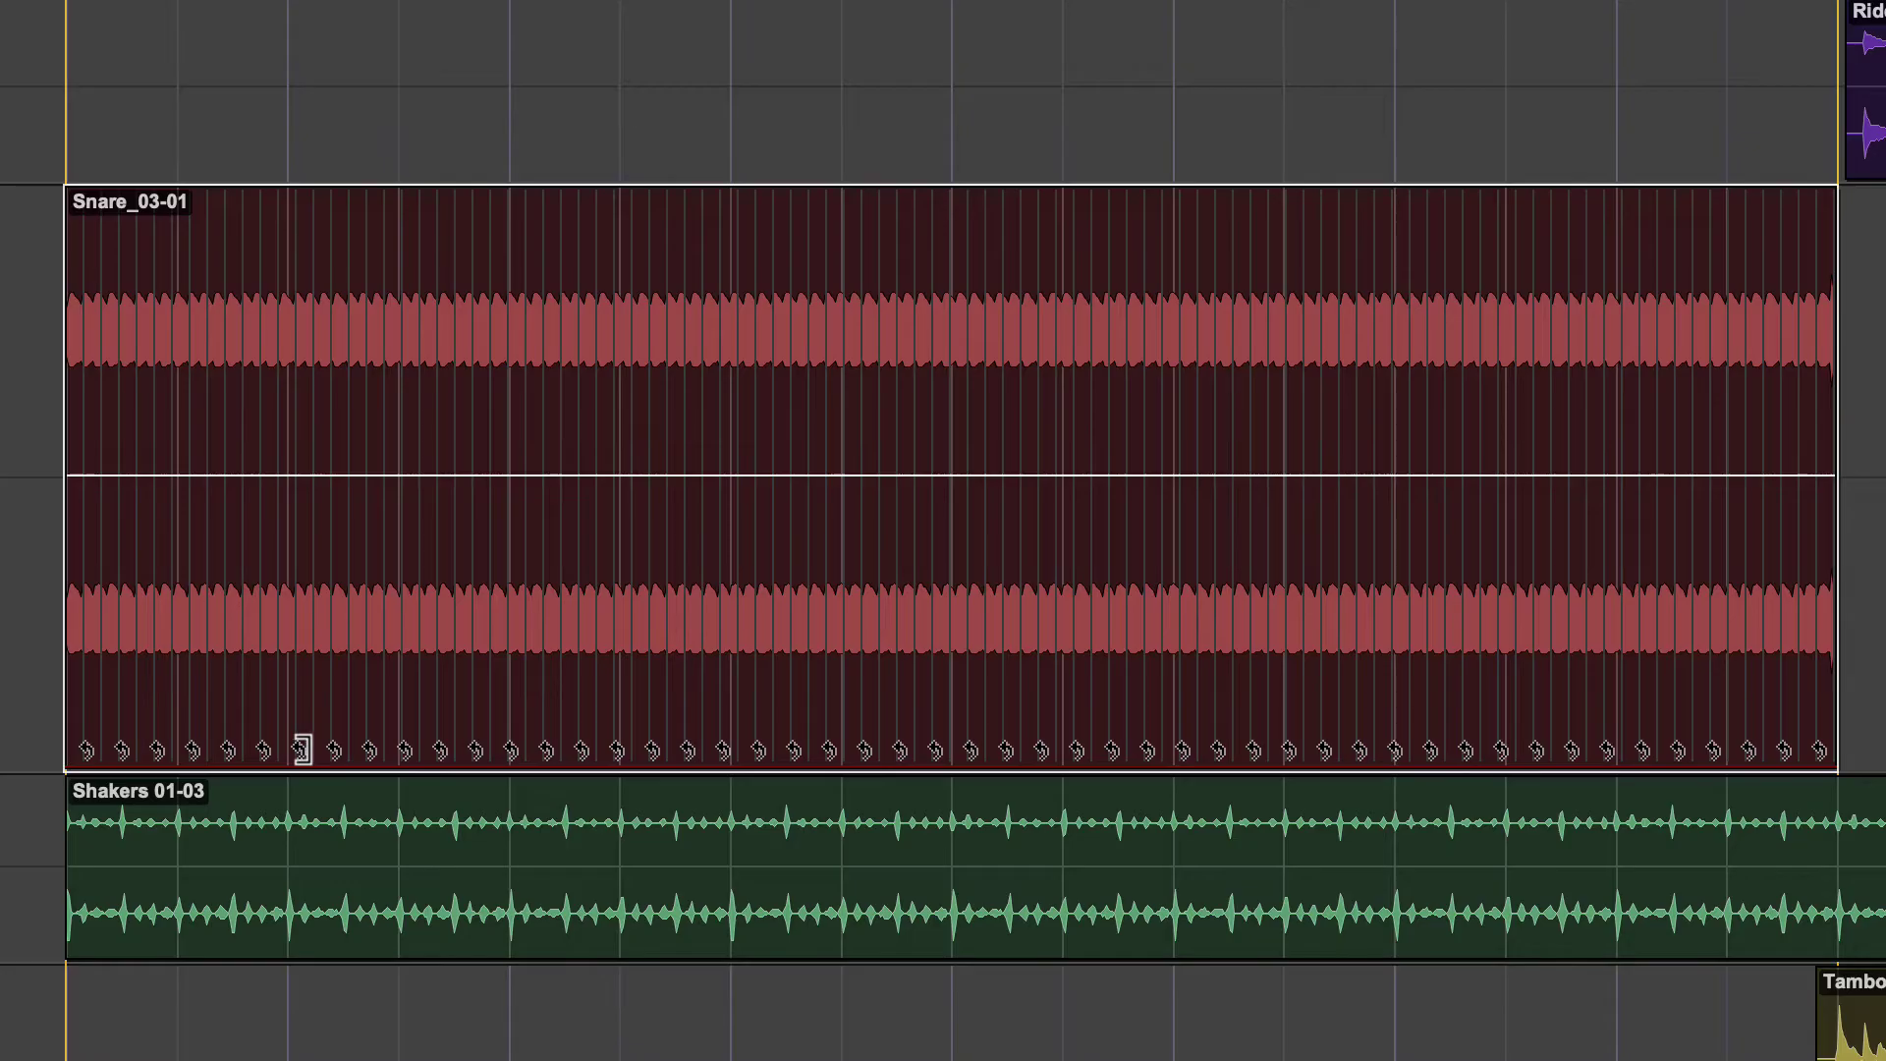
{"action": "left_click_drag", "start_coordinate": [307, 751], "coordinate": [401, 754]}
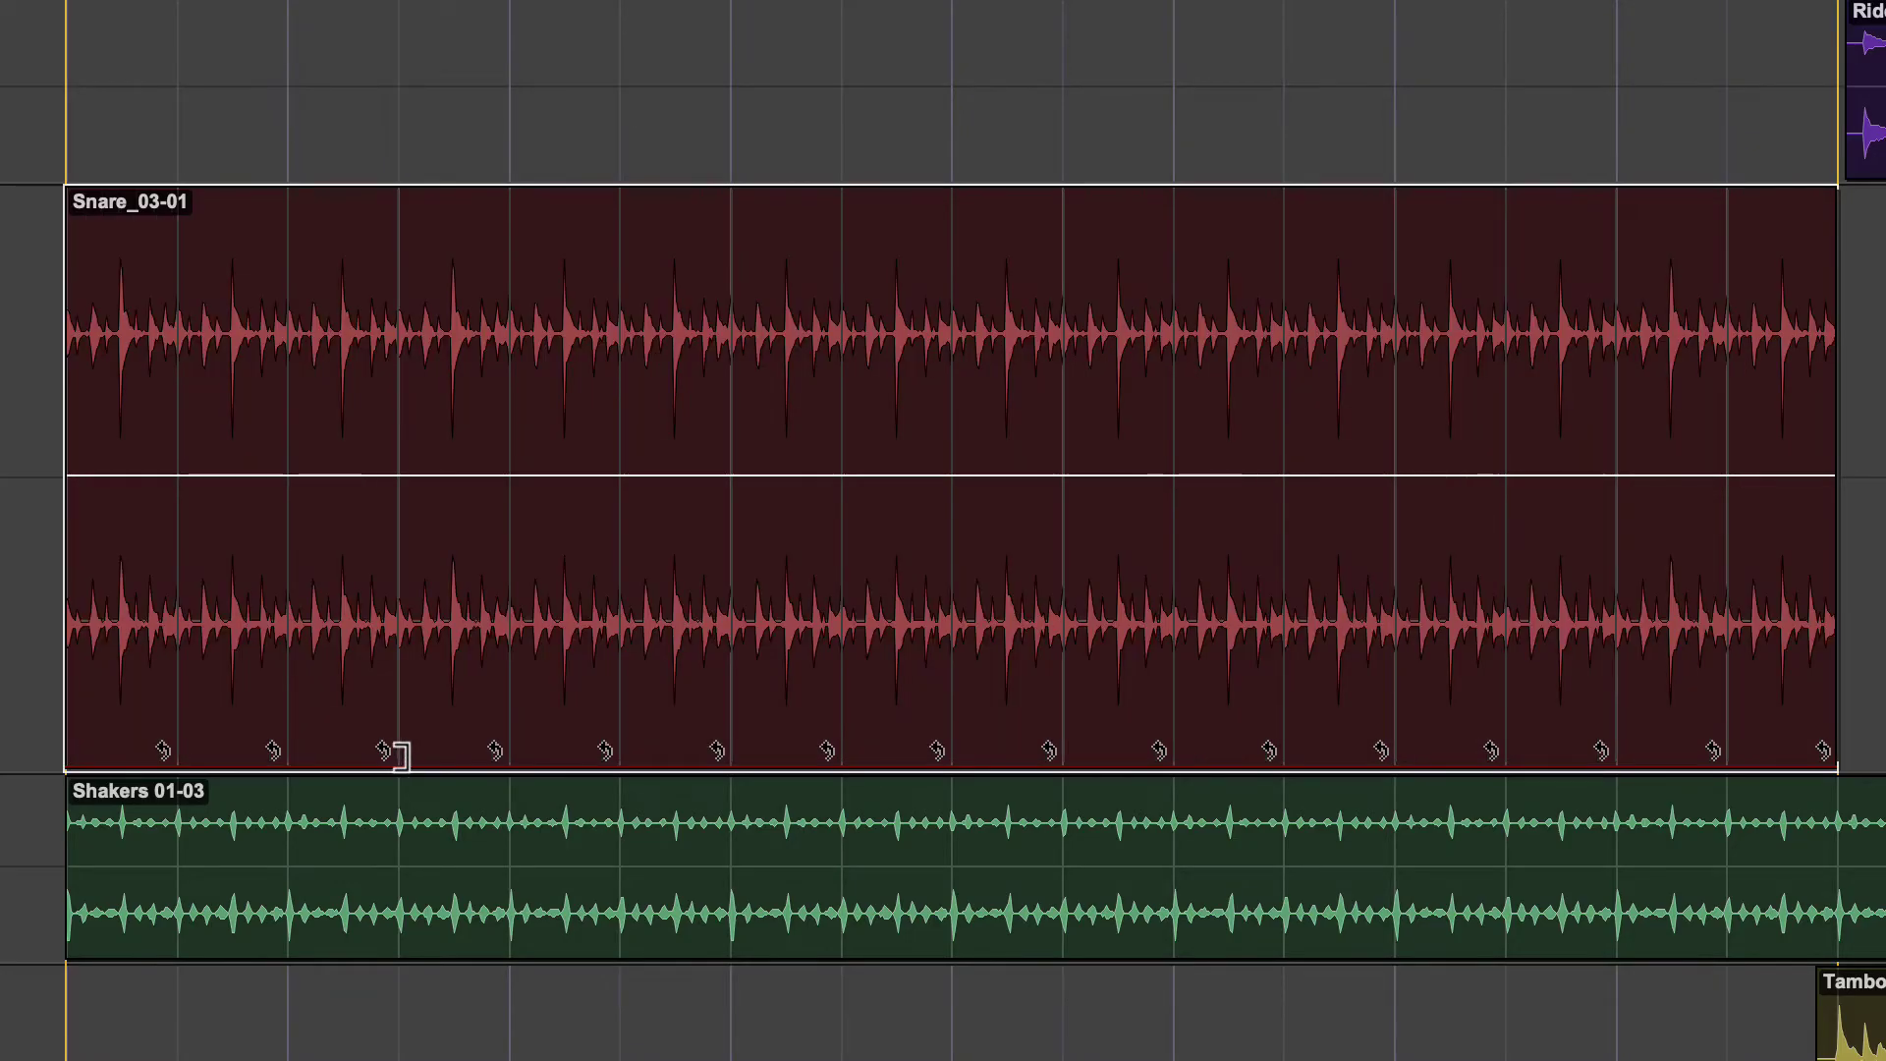
{"action": "left_click", "coordinate": [524, 688]}
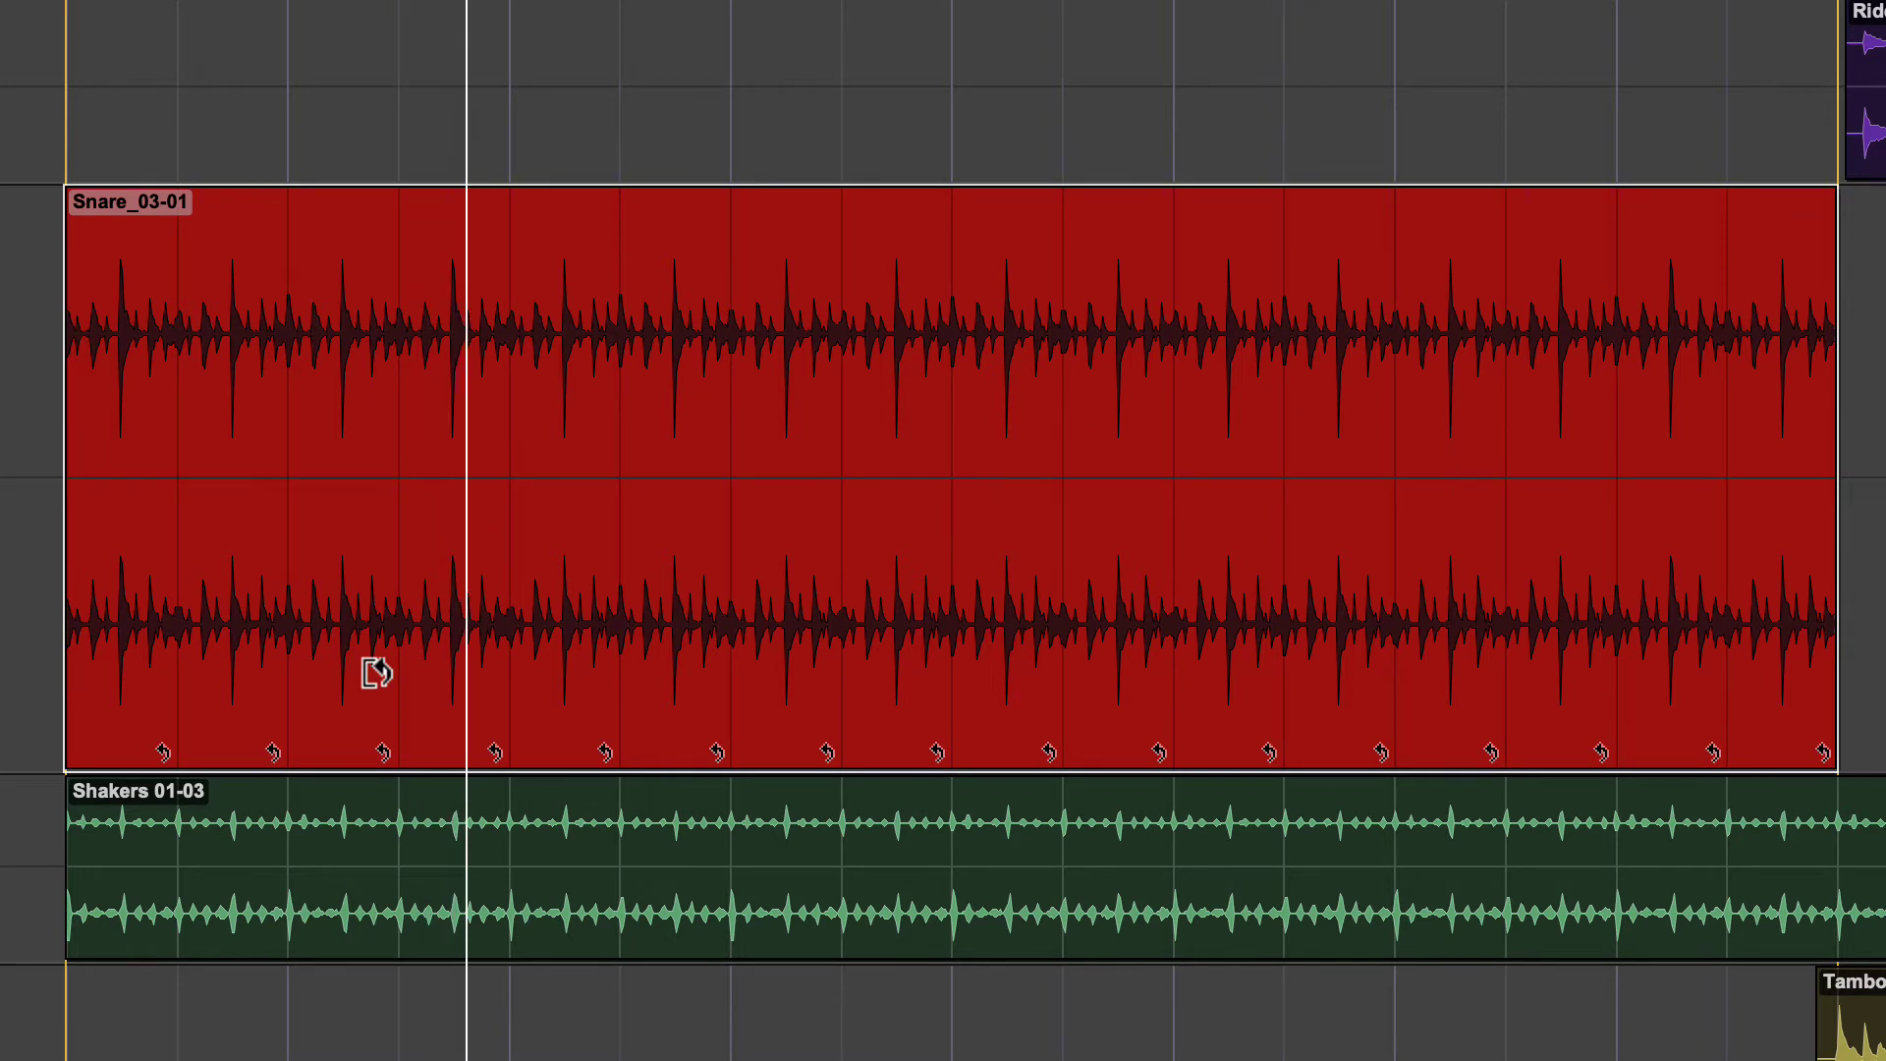
- Shorten each iteration of the looped Snare_03-01 clip to one beat and listen to it with the other tracks
{"action": "key", "text": "super+Right"}
{"action": "key", "text": "q"}
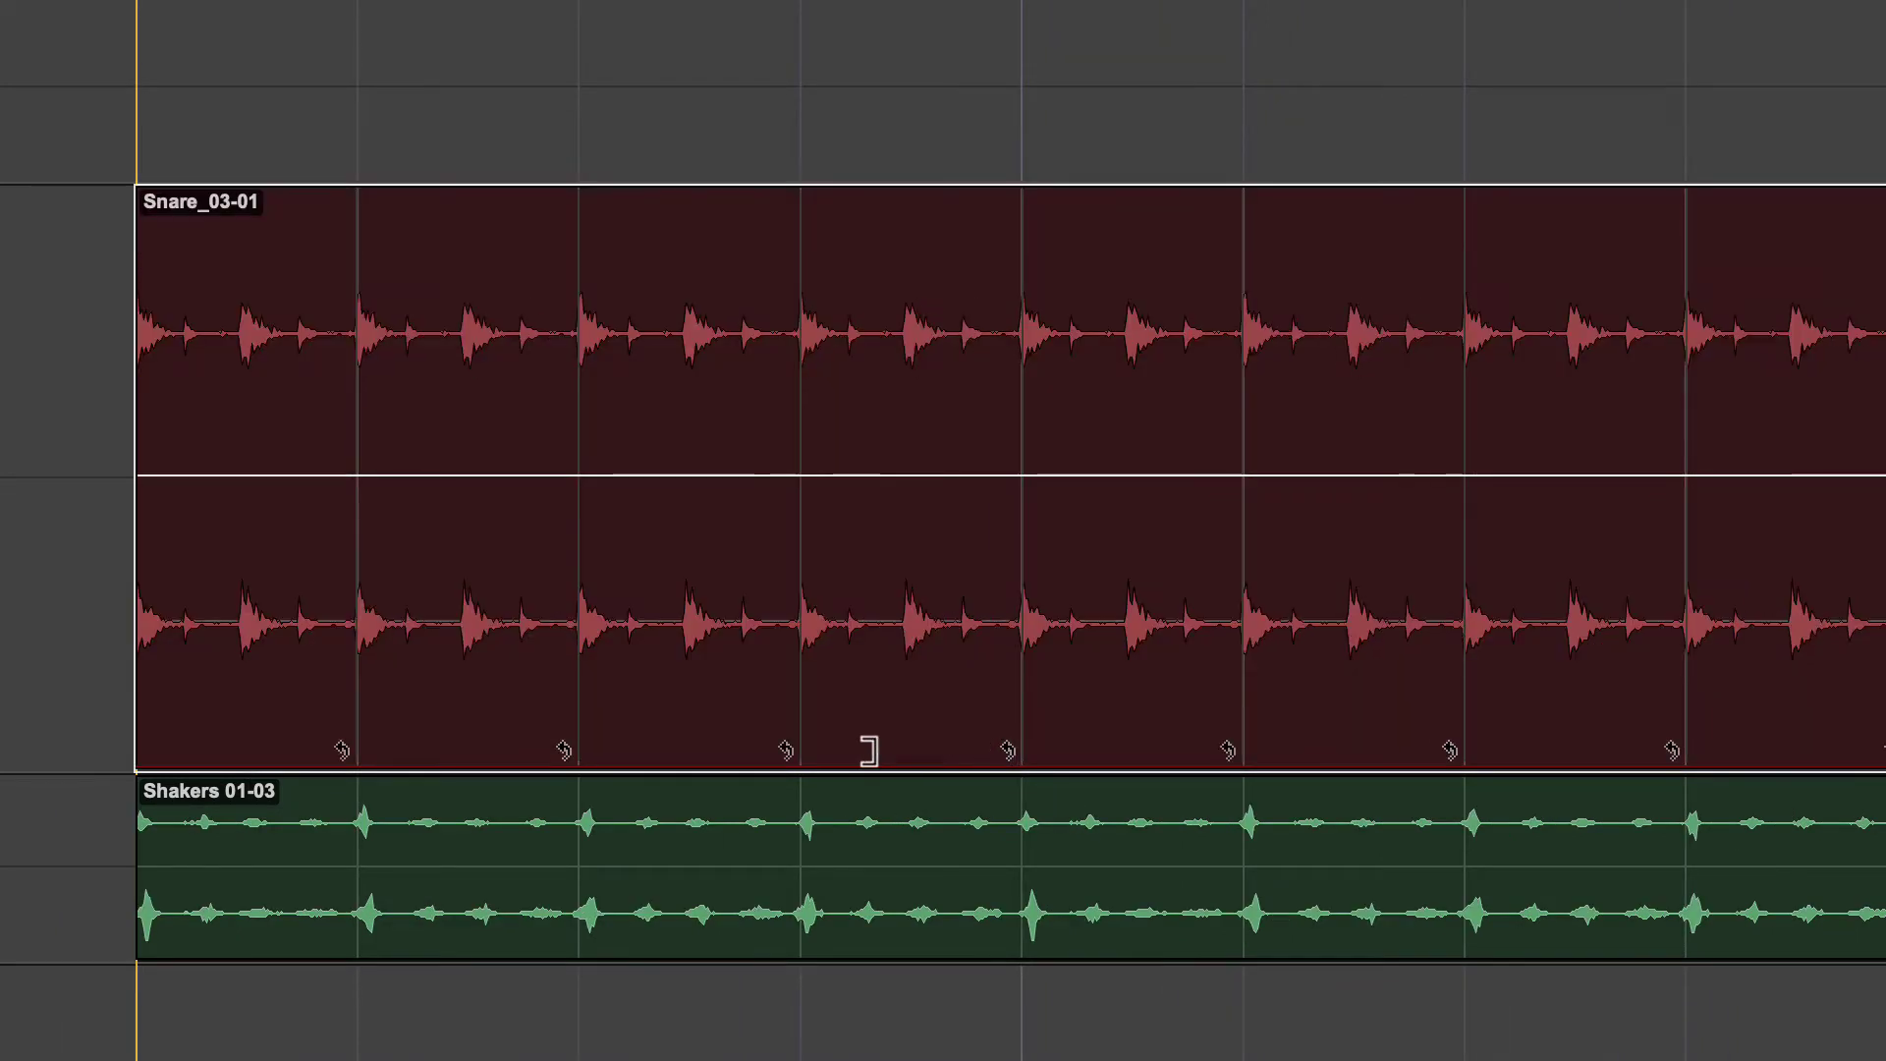
{"action": "left_click", "coordinate": [864, 767]}
{"action": "key", "text": "space"}
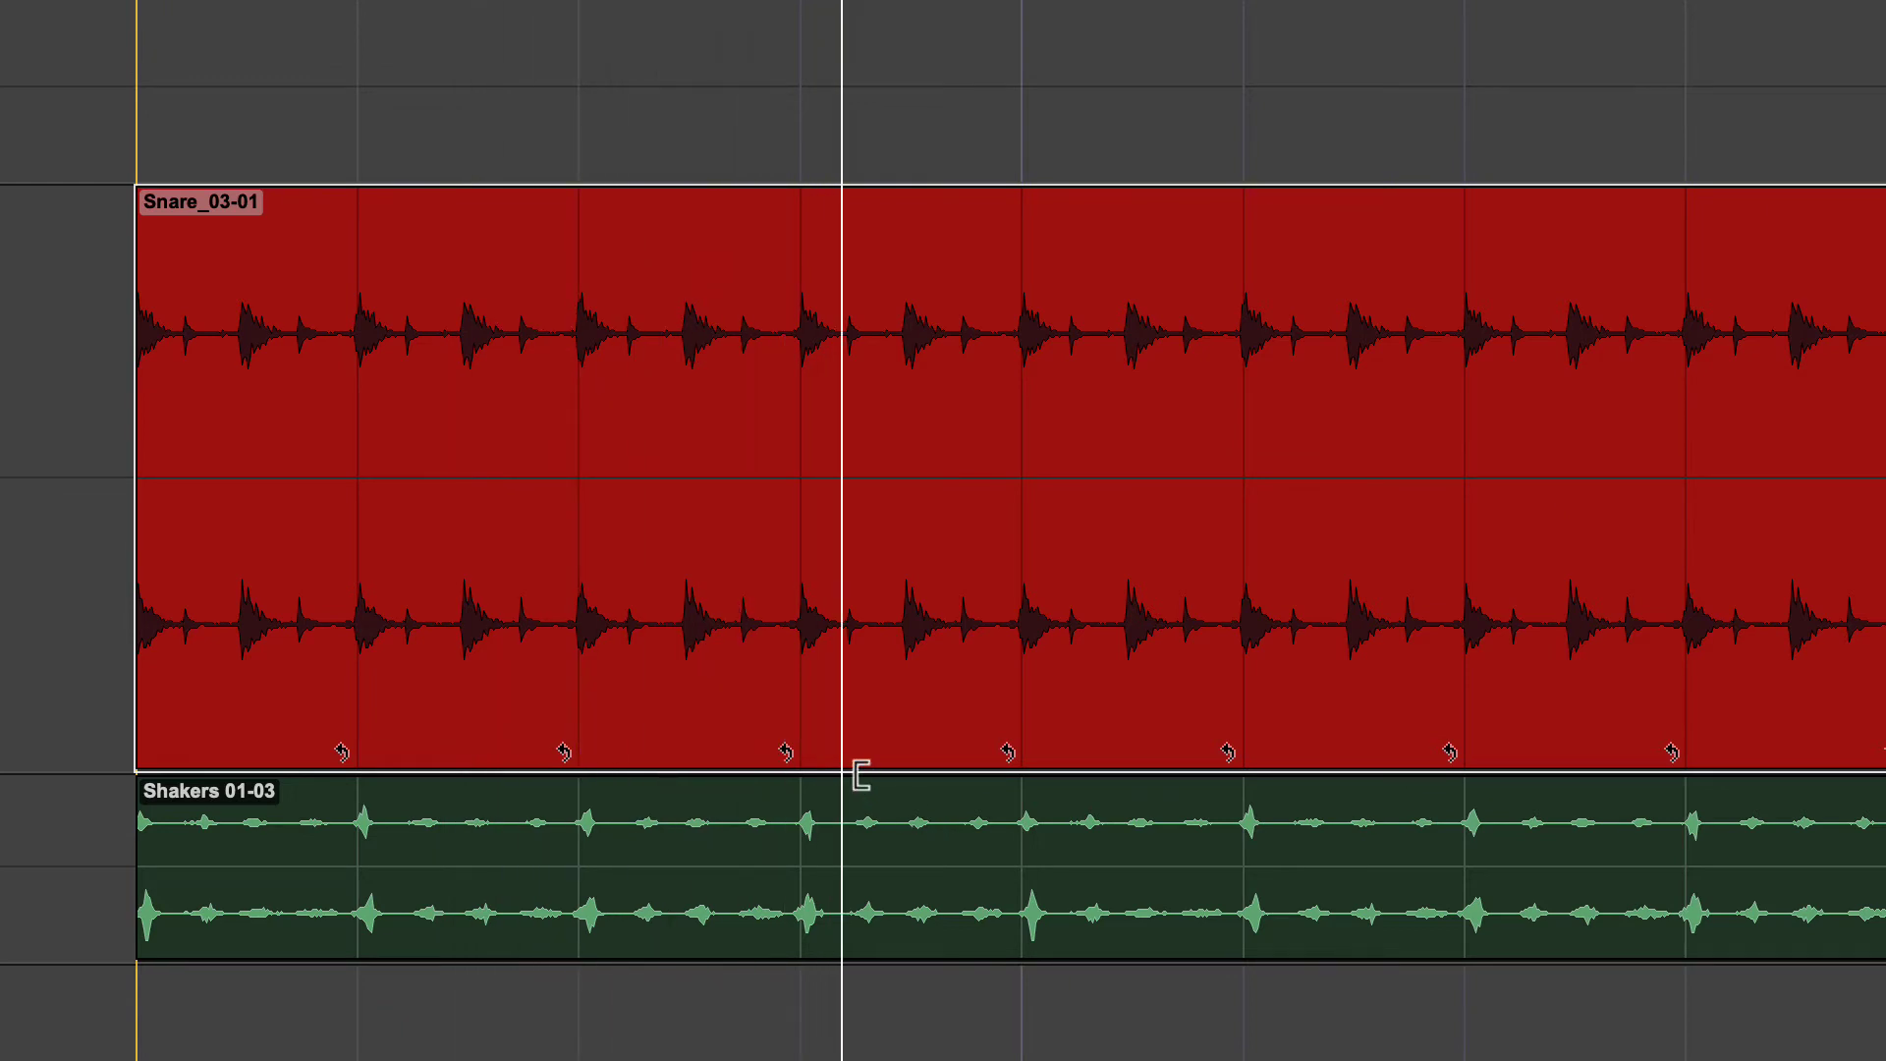
{"action": "key", "text": "space"}
{"action": "left_click", "coordinate": [707, 753]}
{"action": "key", "text": "space"}
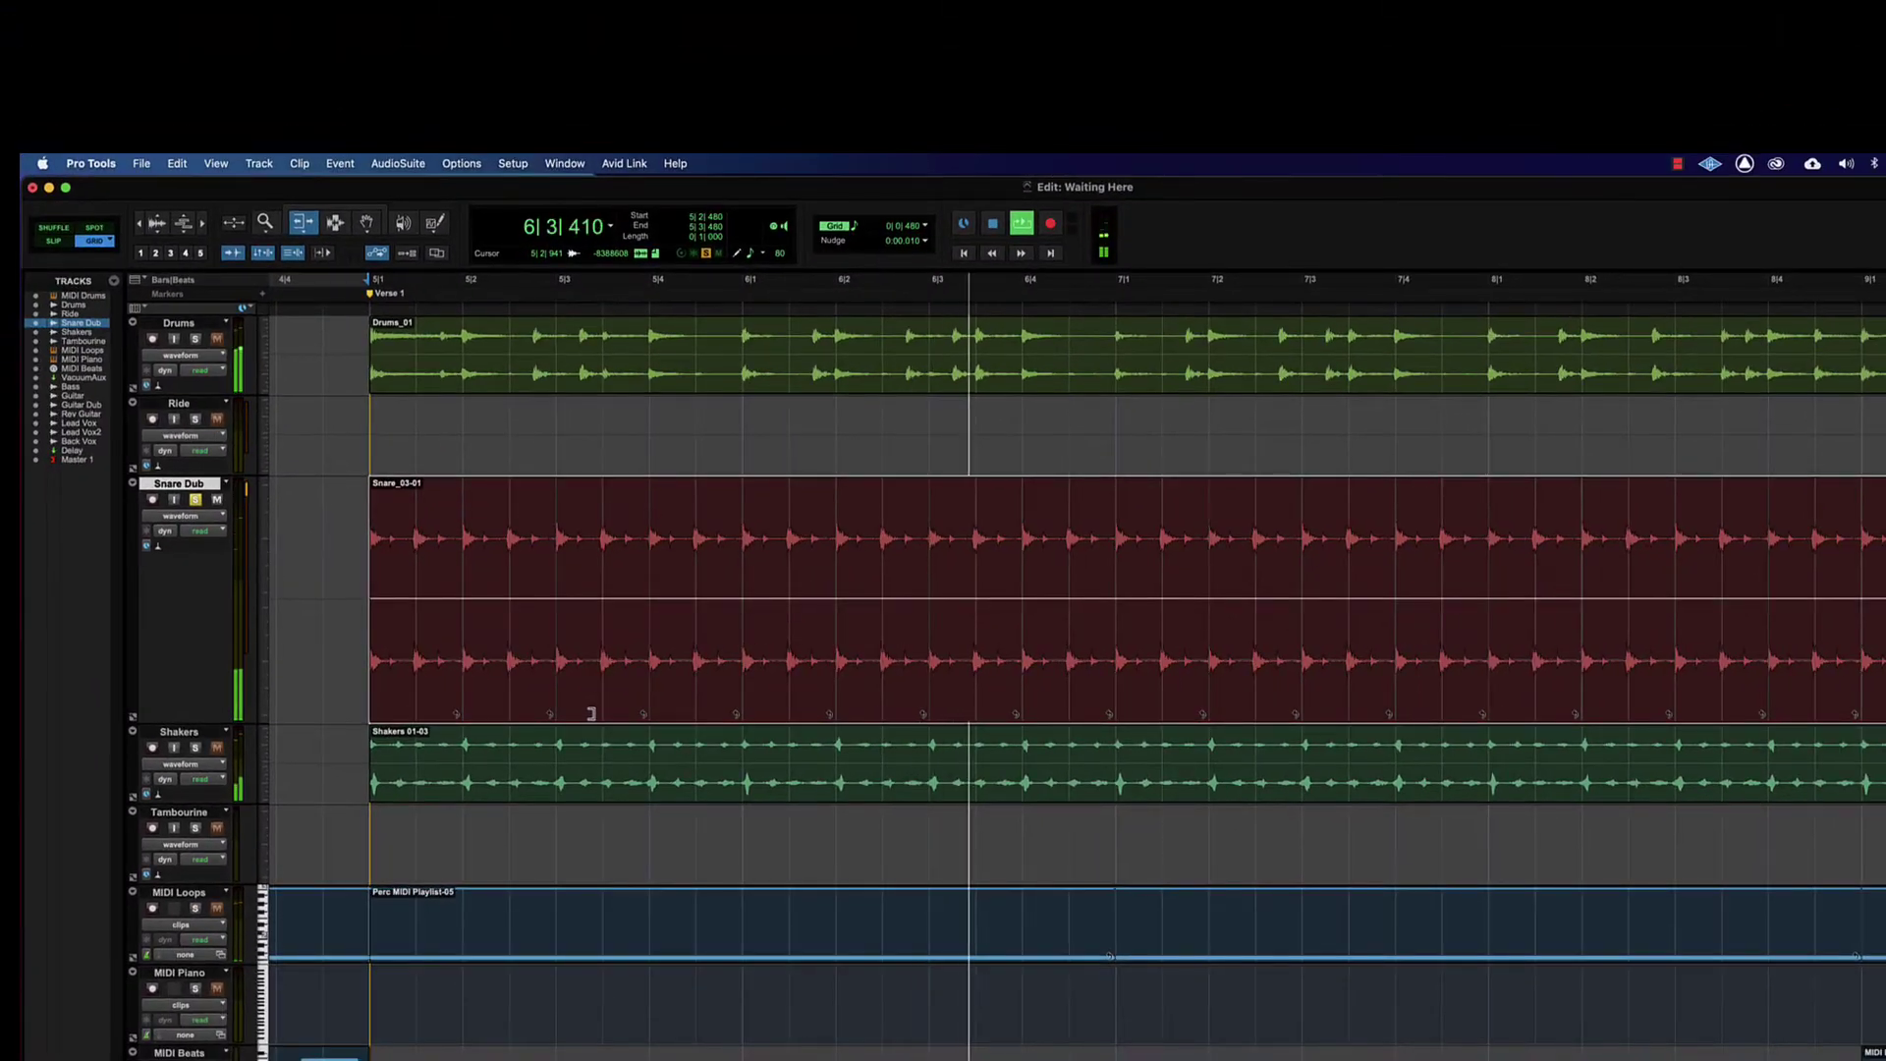
{"action": "left_click", "coordinate": [589, 715]}
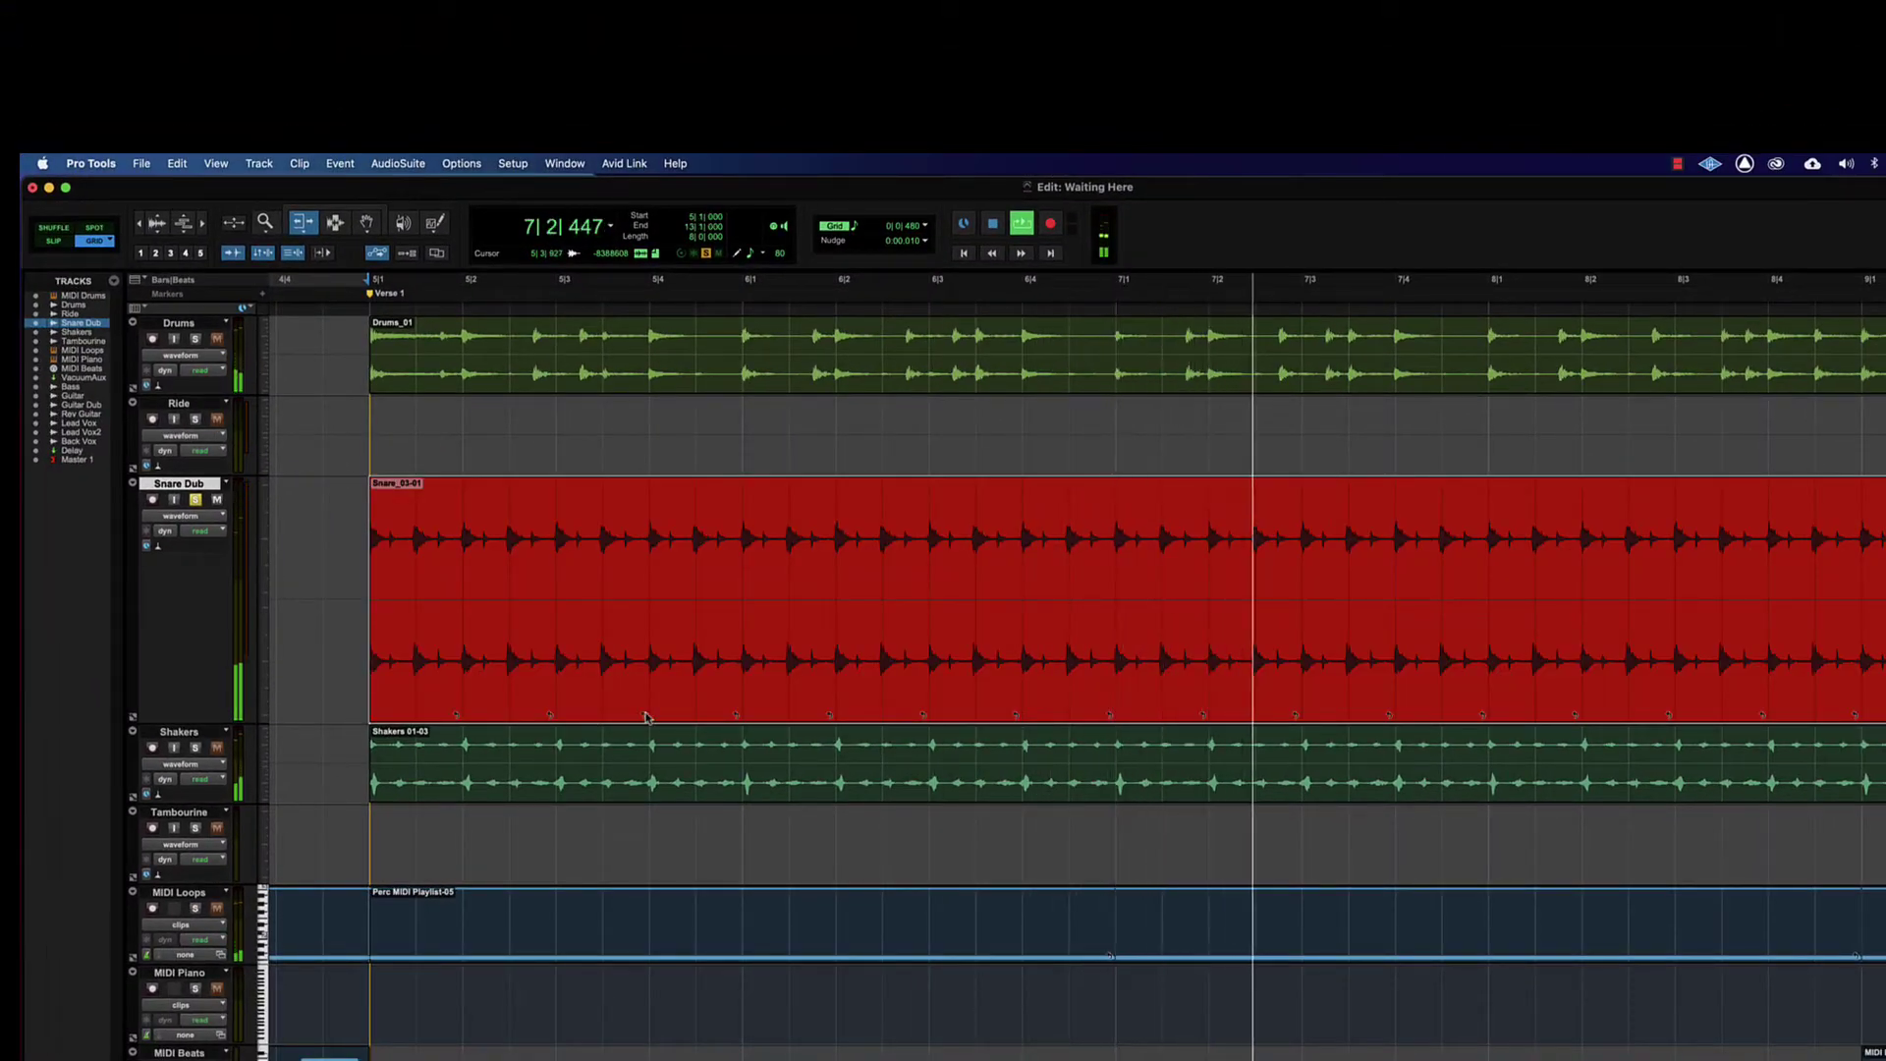
- Lengthen the Snare_03-01 loop iterations during playback, first to two beats and finally to three beats
{"action": "left_click_drag", "start_coordinate": [633, 712], "coordinate": [690, 716]}
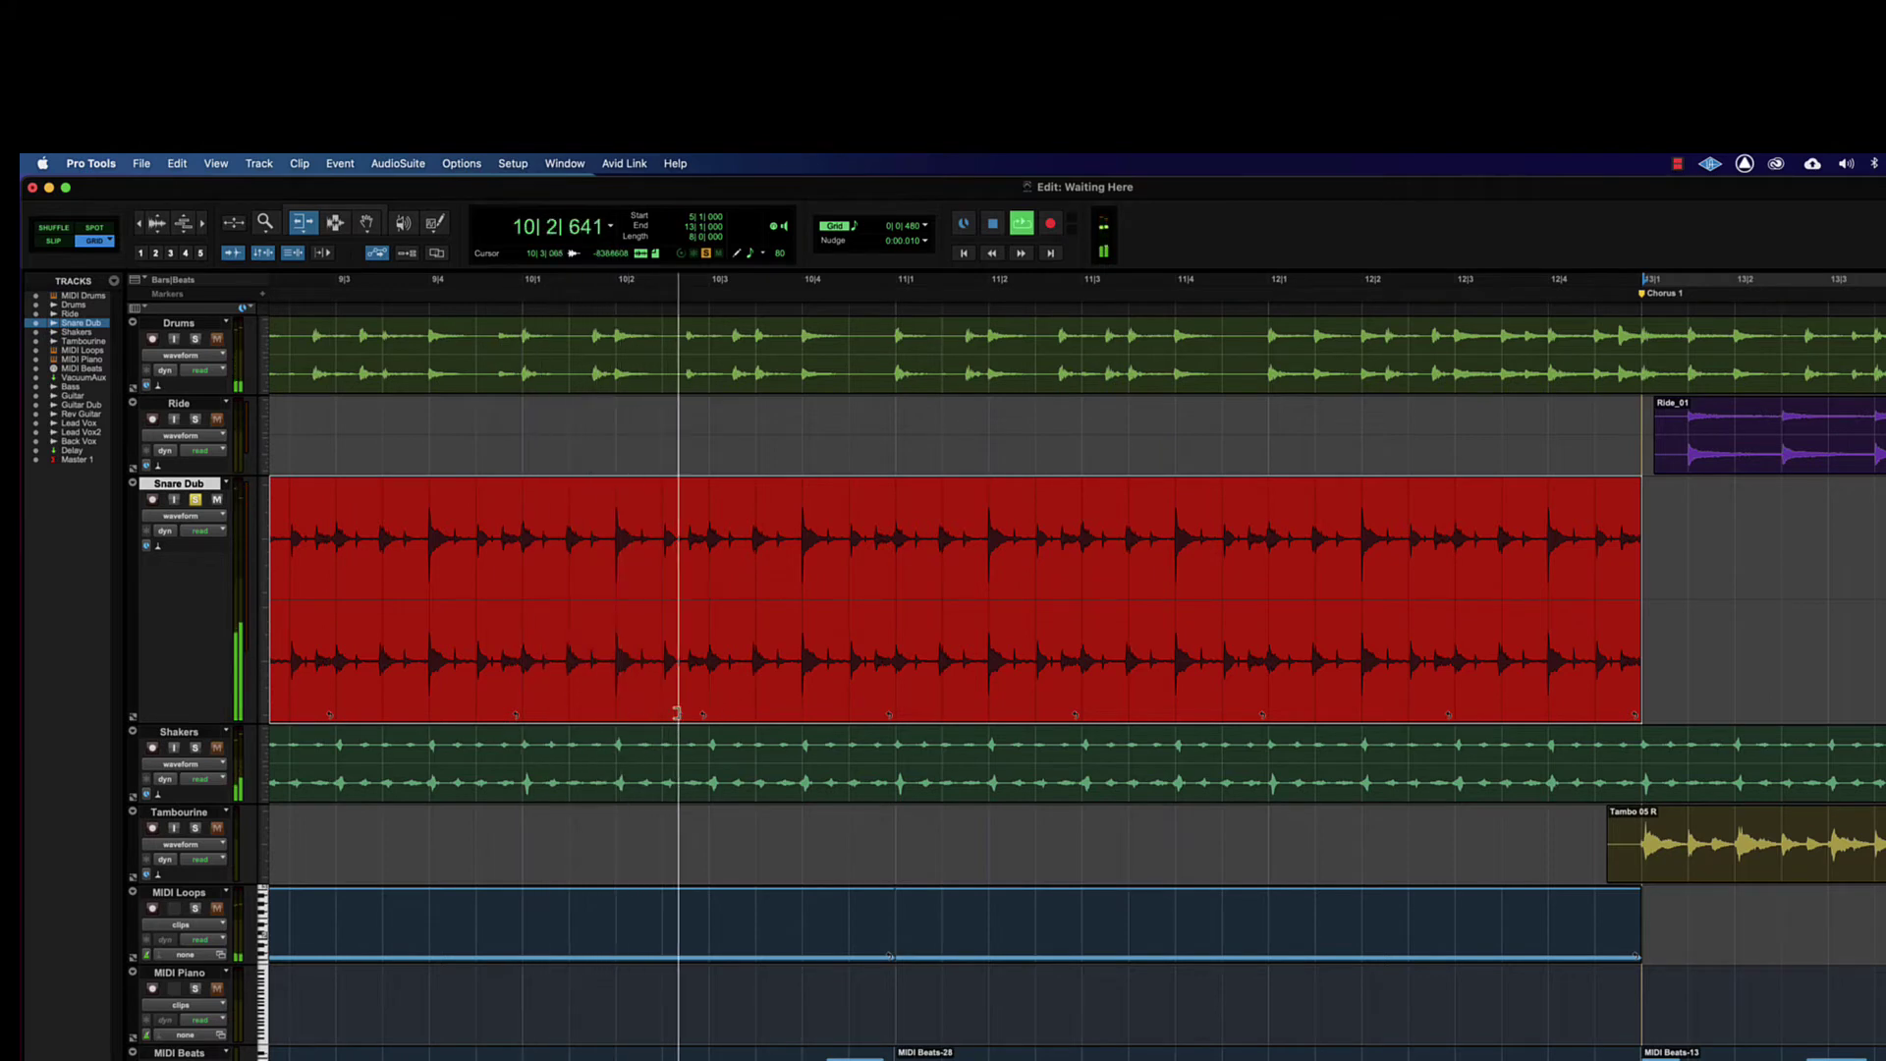
{"action": "left_click_drag", "start_coordinate": [744, 704], "coordinate": [894, 720]}
{"action": "left_click", "coordinate": [894, 720]}
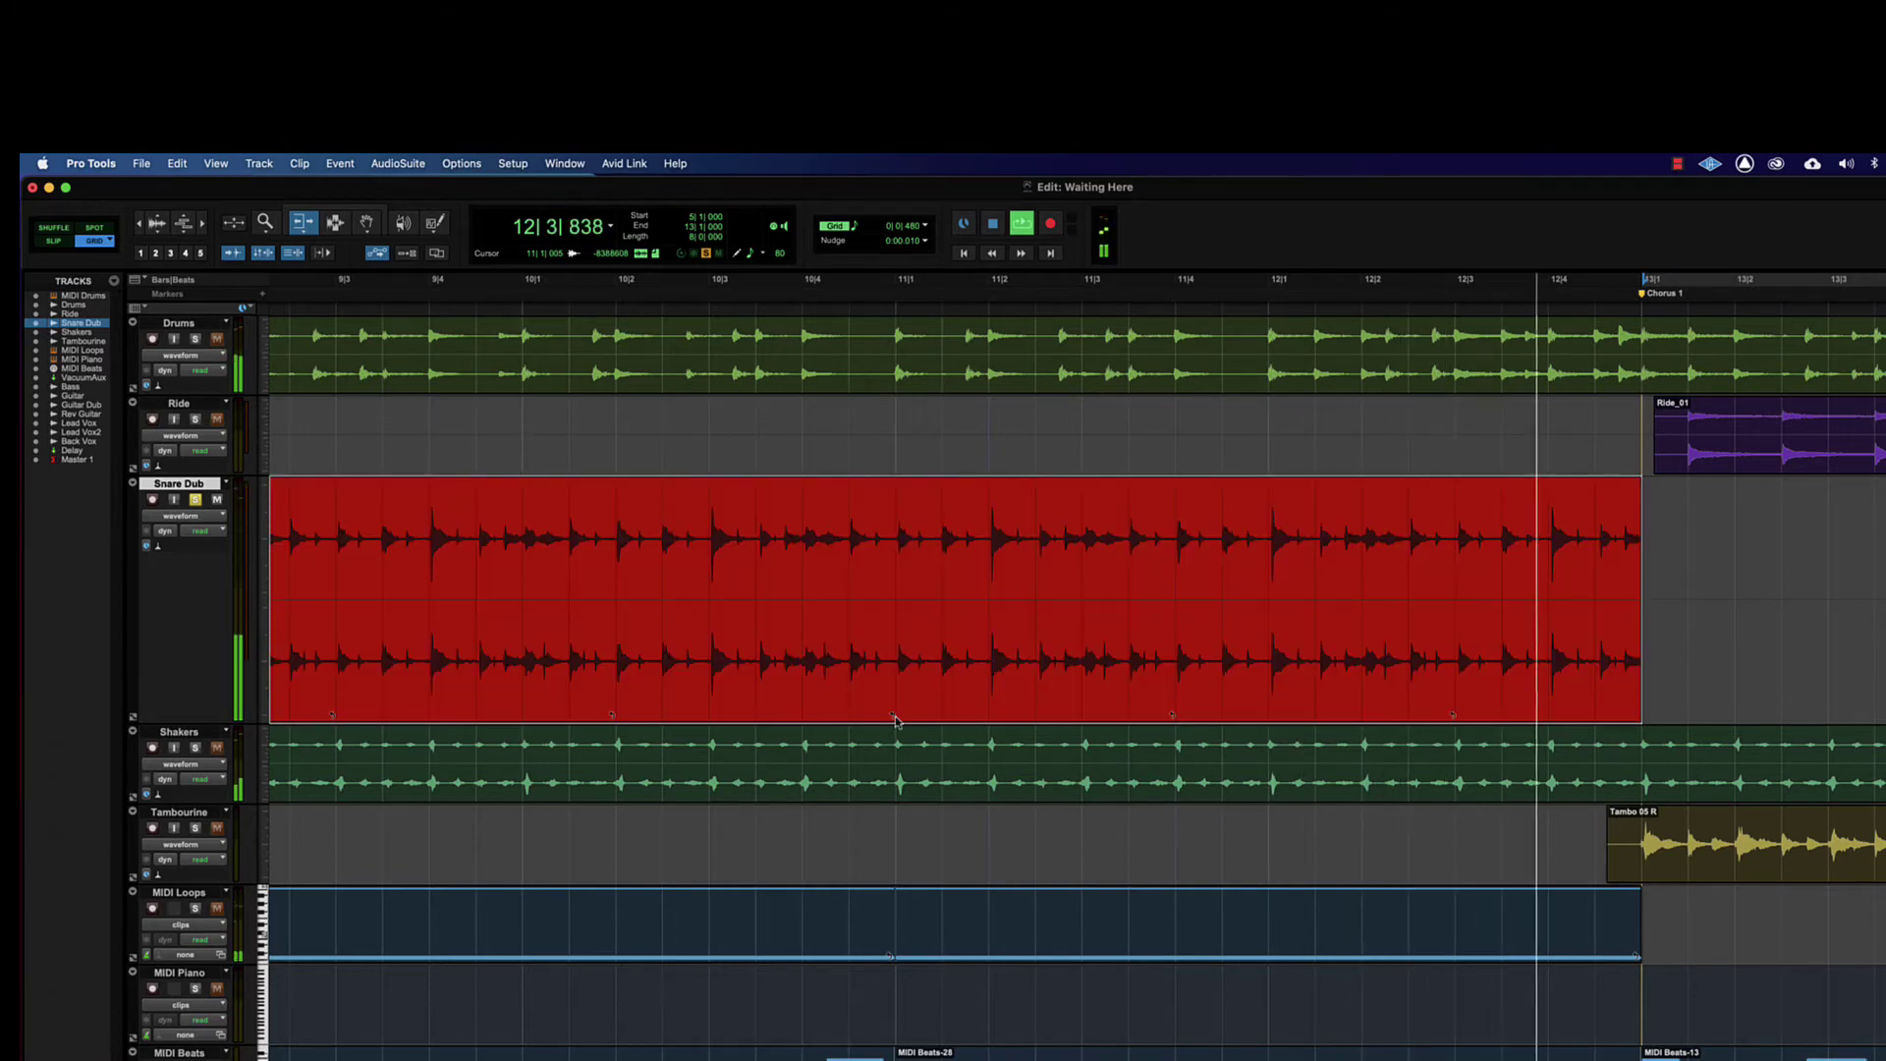
- Delete the looped Snare_03-01 clip between Verse 1 and Chorus 1 on the Snare Dub track
{"action": "key", "text": "Delete"}
{"action": "key", "text": "super+bracketleft"}
{"action": "key", "text": "super+bracketleft"}
{"action": "key", "text": "super+bracketleft"}
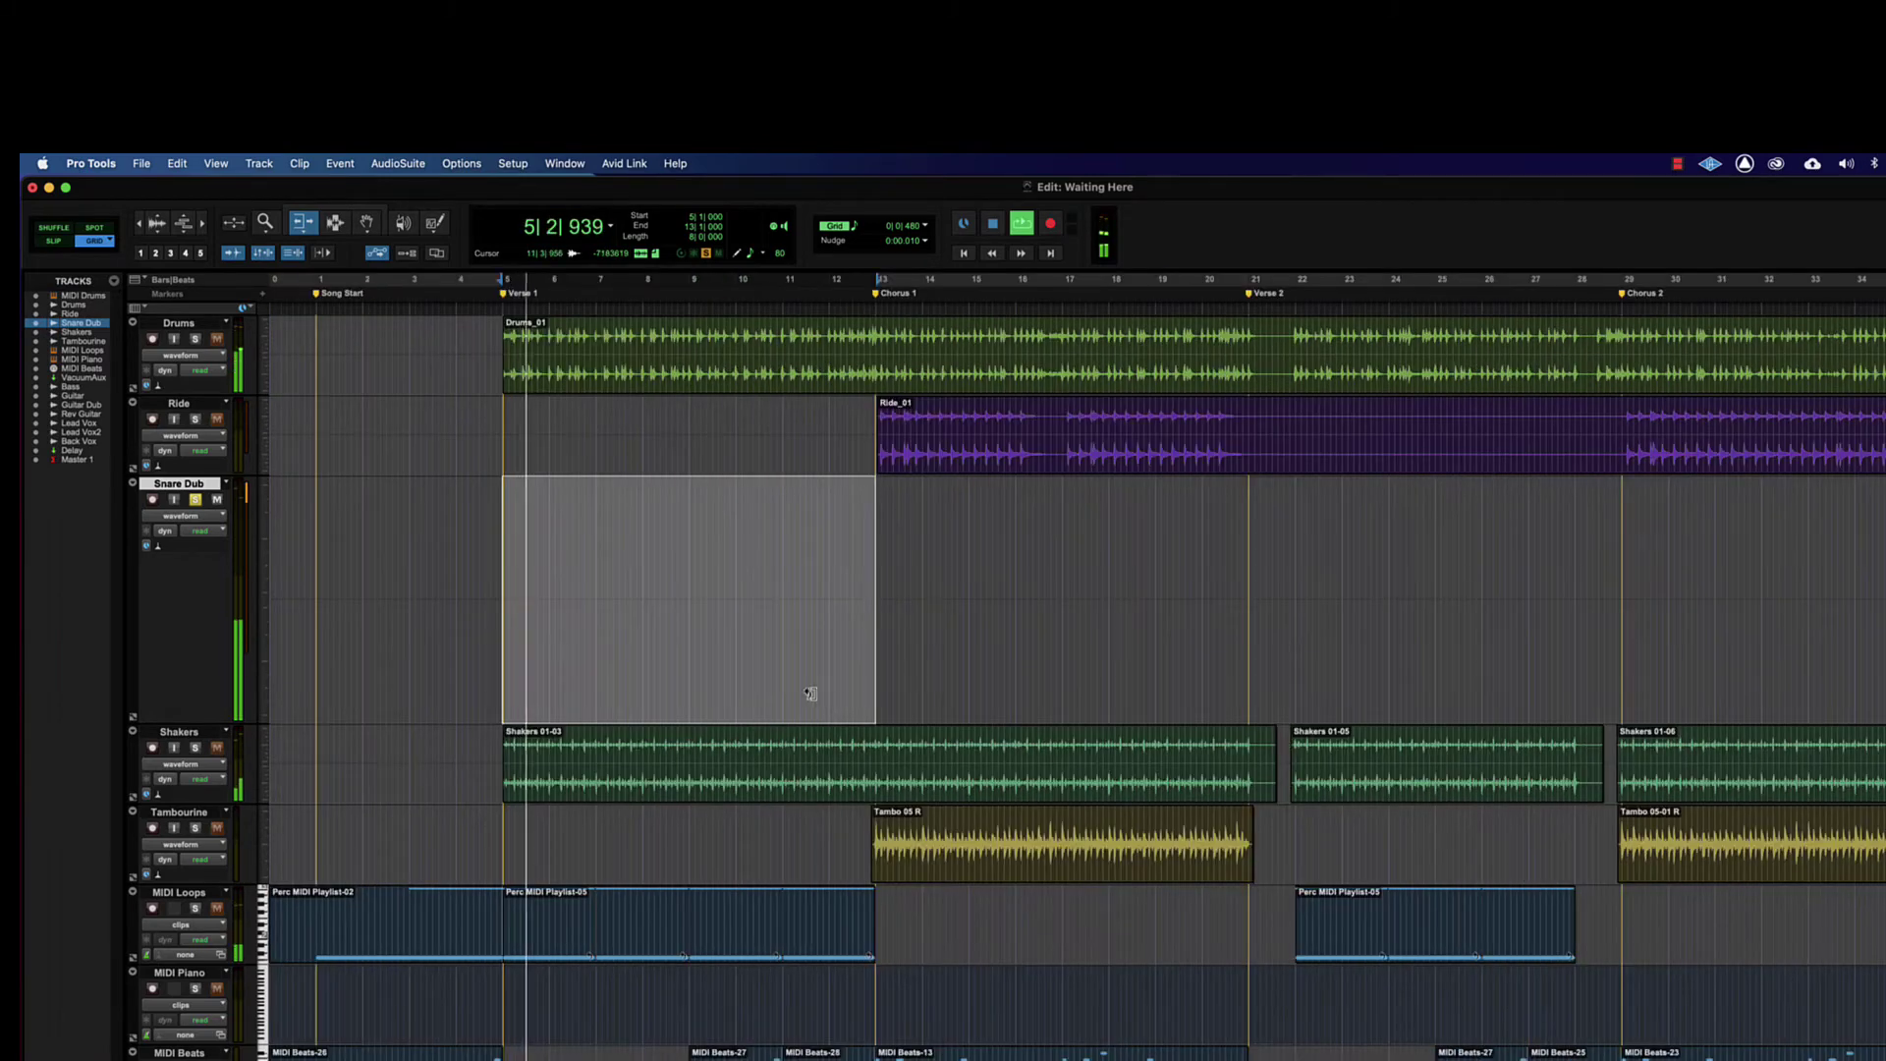
- Restore the deleted Snare_03-01 loop with two-bar iterations, and play the selected clip from Verse 1
{"action": "key", "text": "space"}
{"action": "key", "text": "super+z"}
{"action": "left_click_drag", "start_coordinate": [604, 713], "coordinate": [660, 716]}
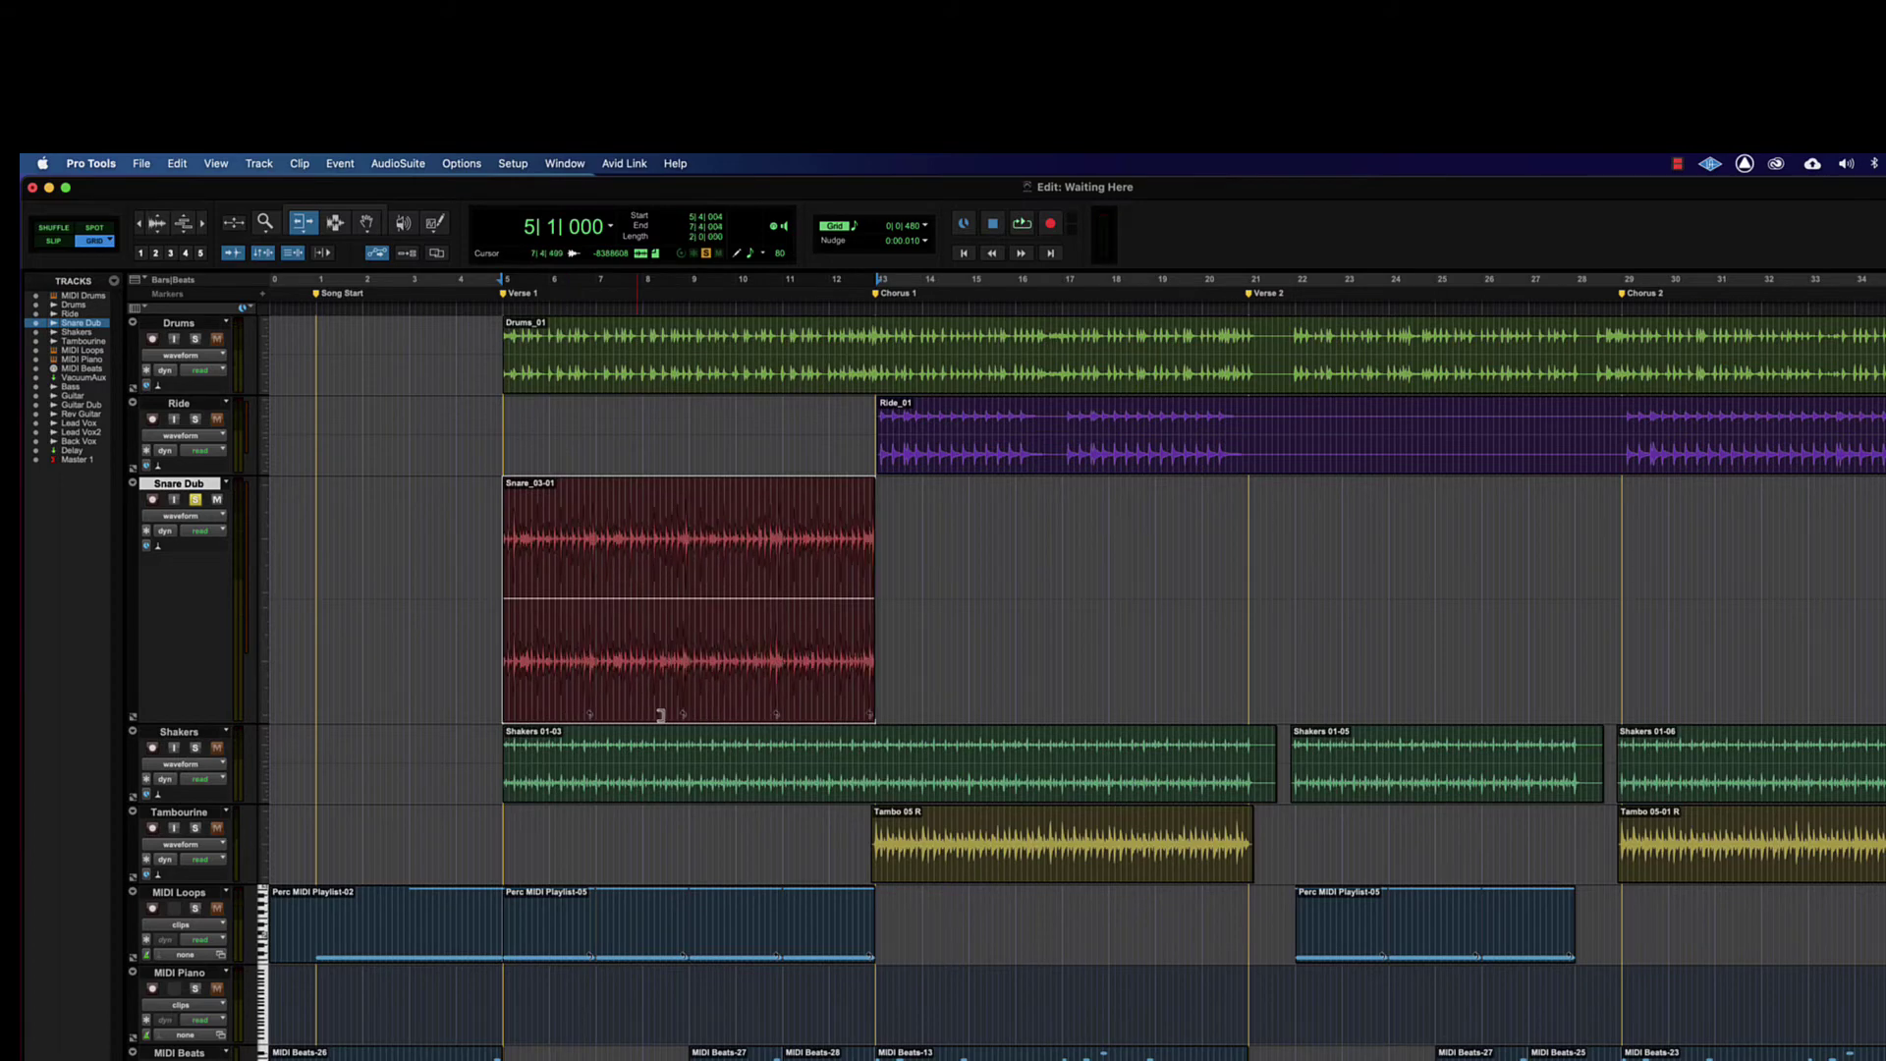
{"action": "left_click", "coordinate": [787, 664]}
{"action": "key", "text": "space"}
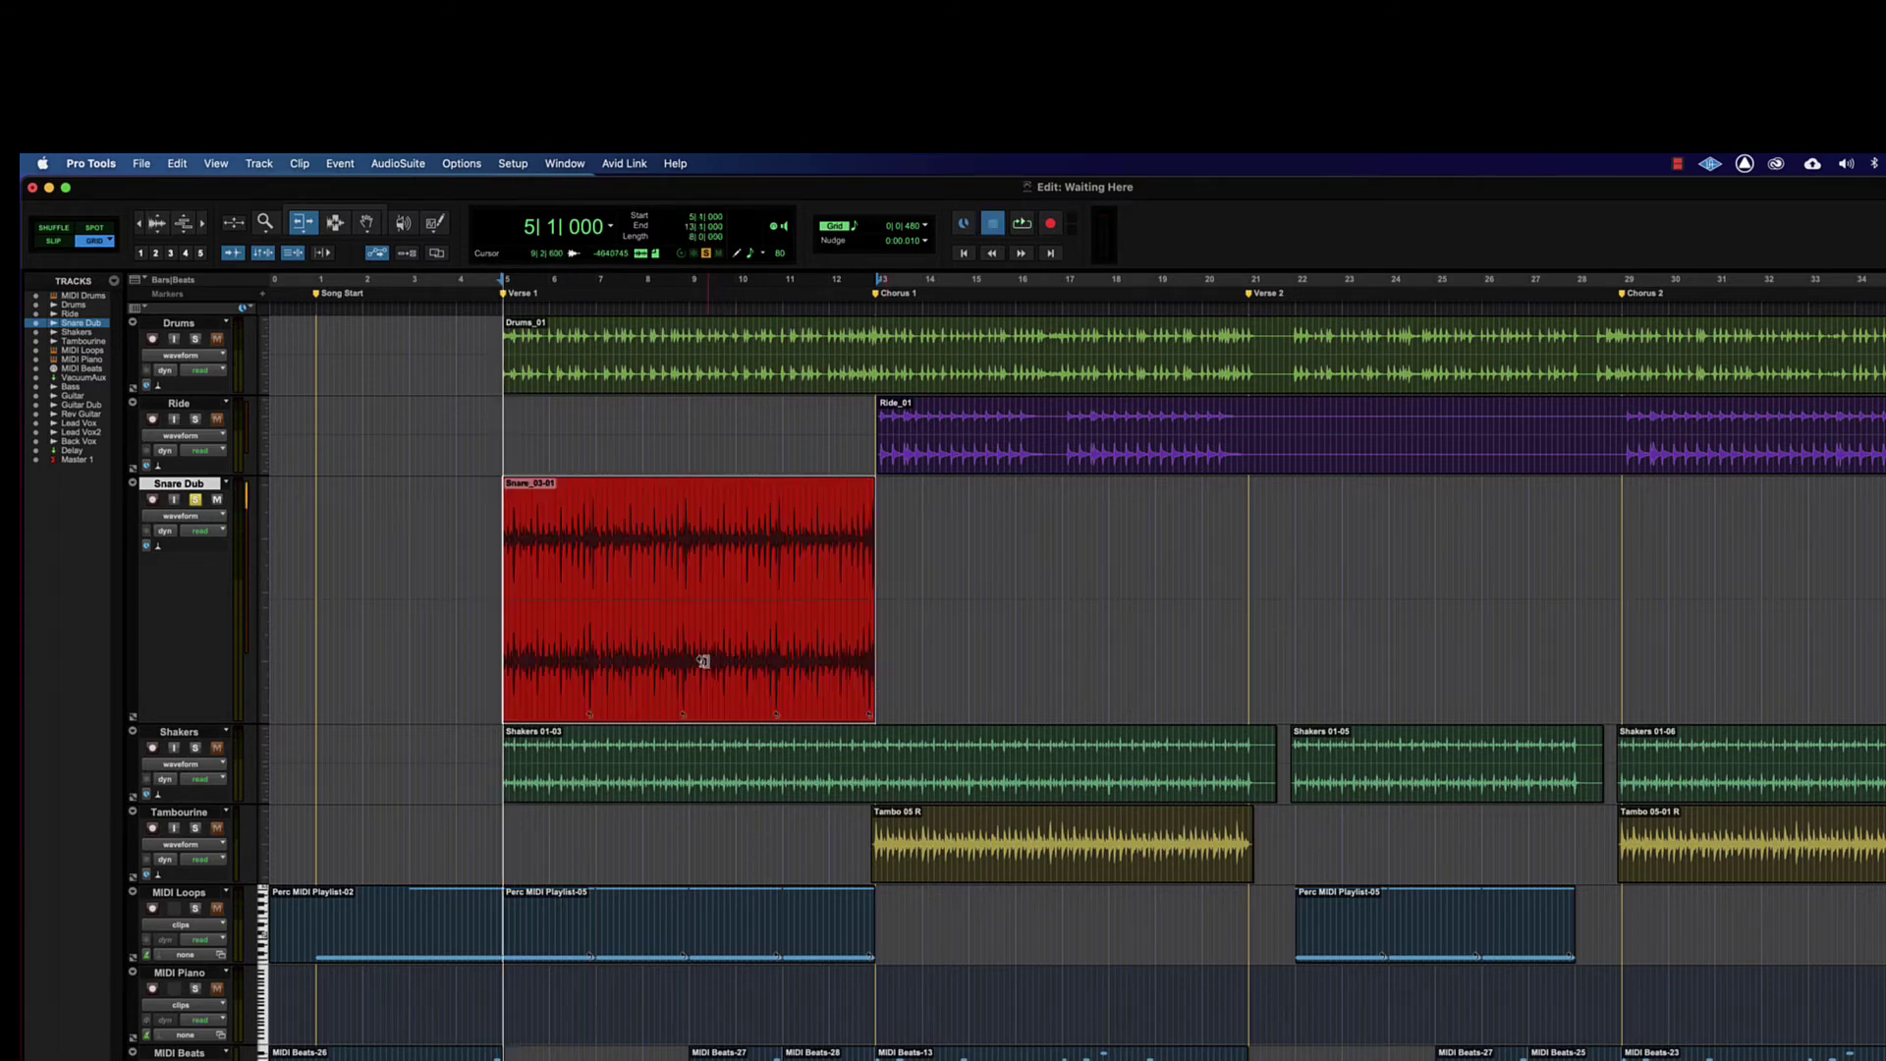
{"action": "key", "text": "super+bracketright"}
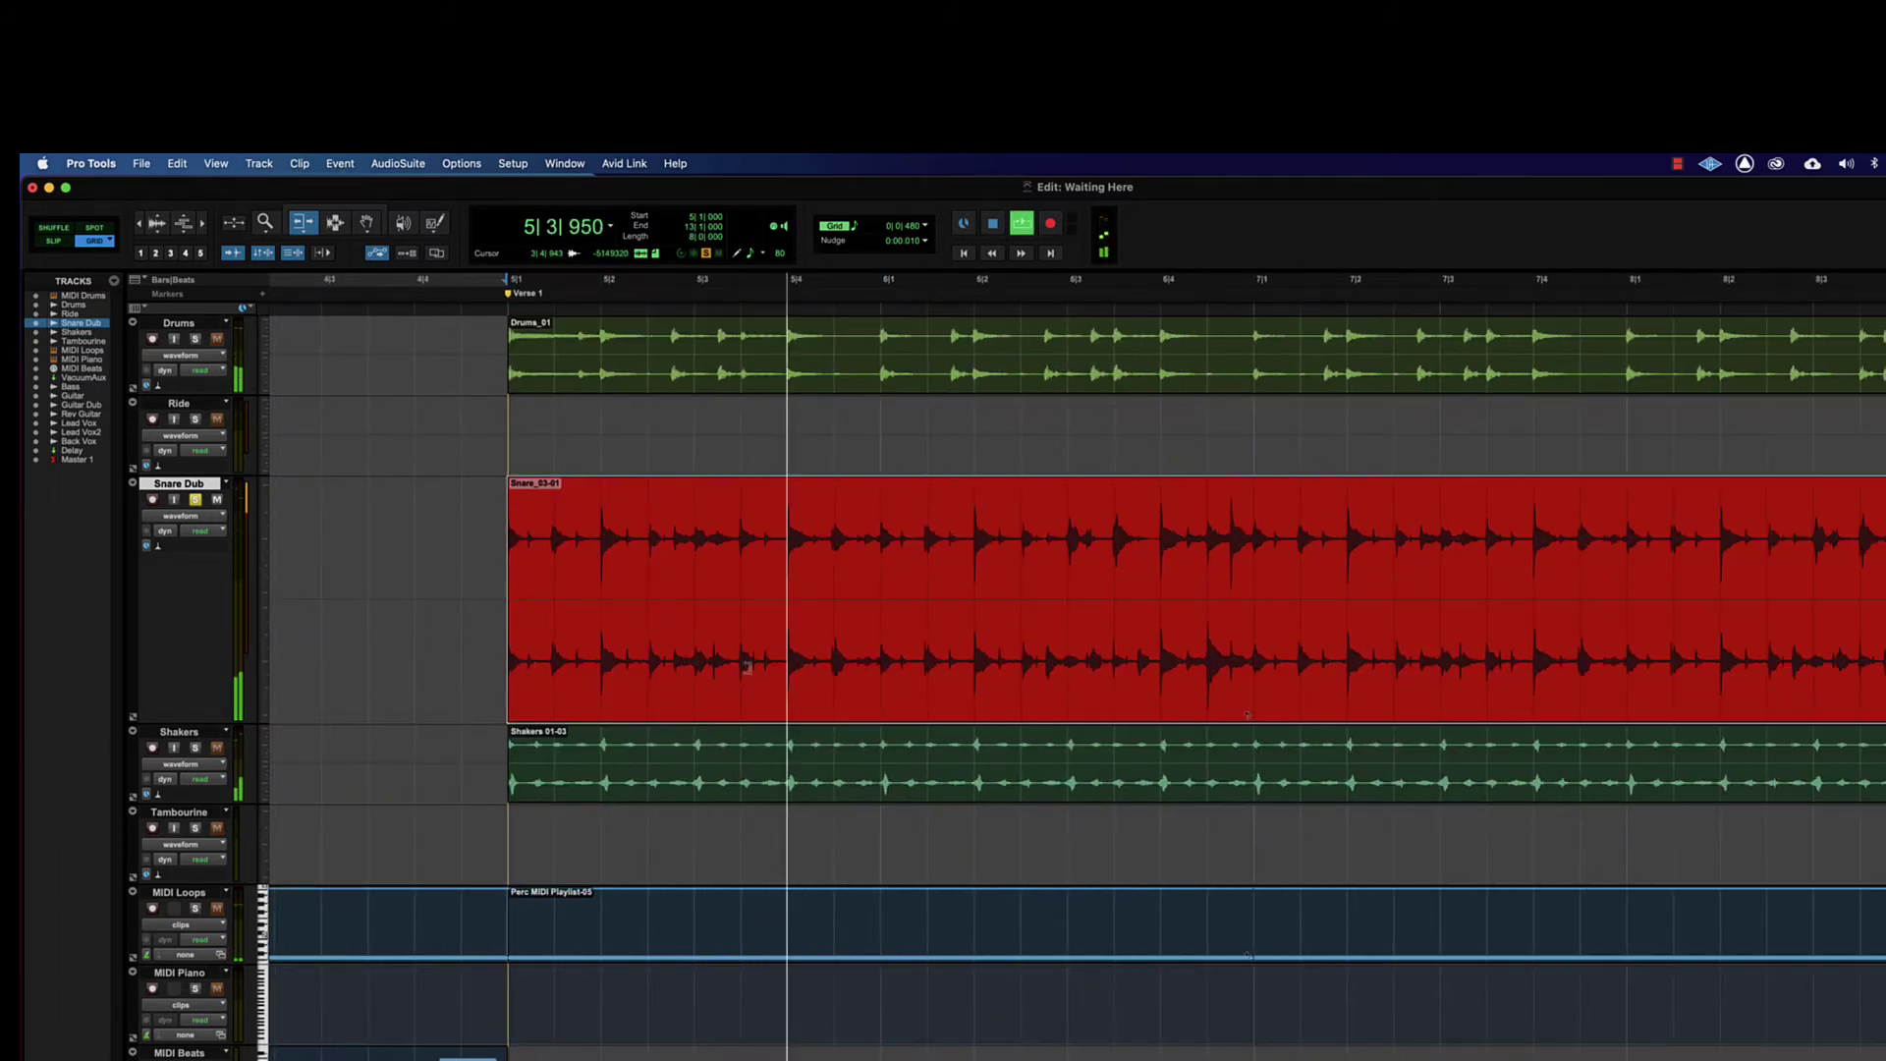
{"action": "key", "text": "super+bracketleft"}
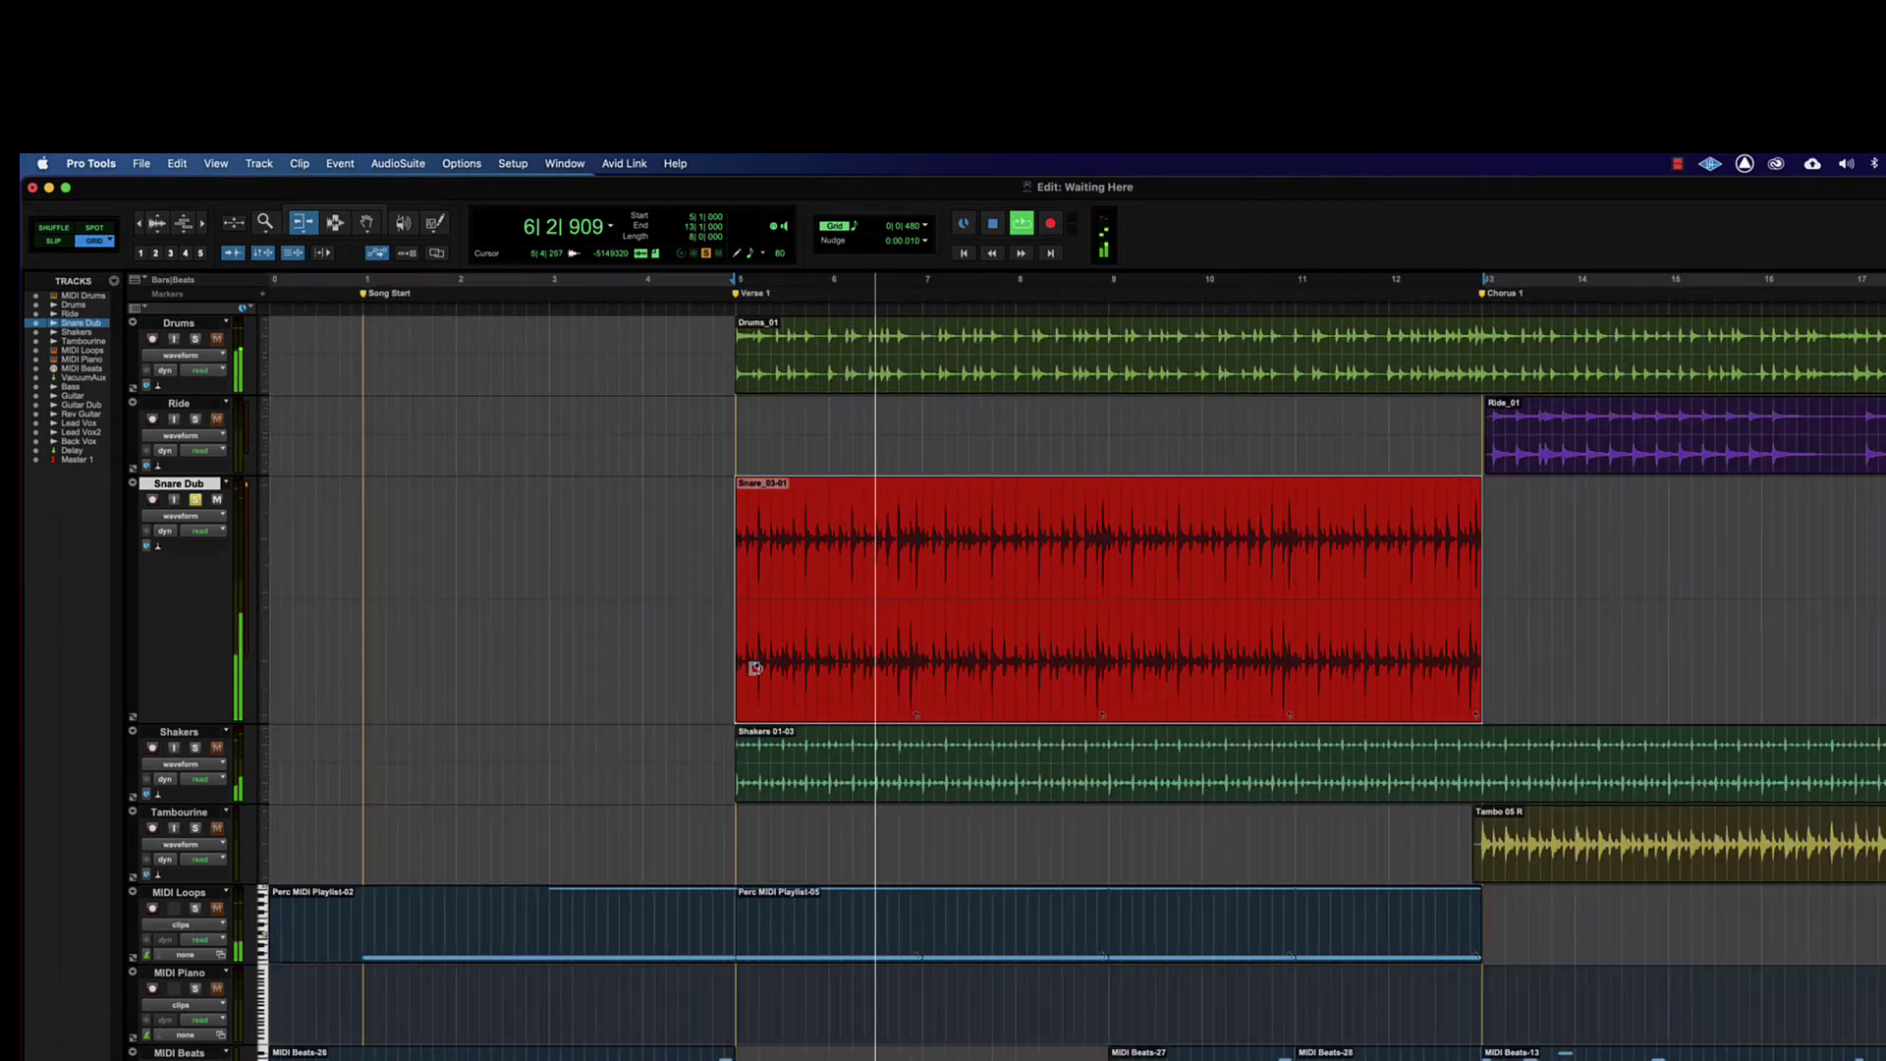
{"action": "key", "text": "space"}
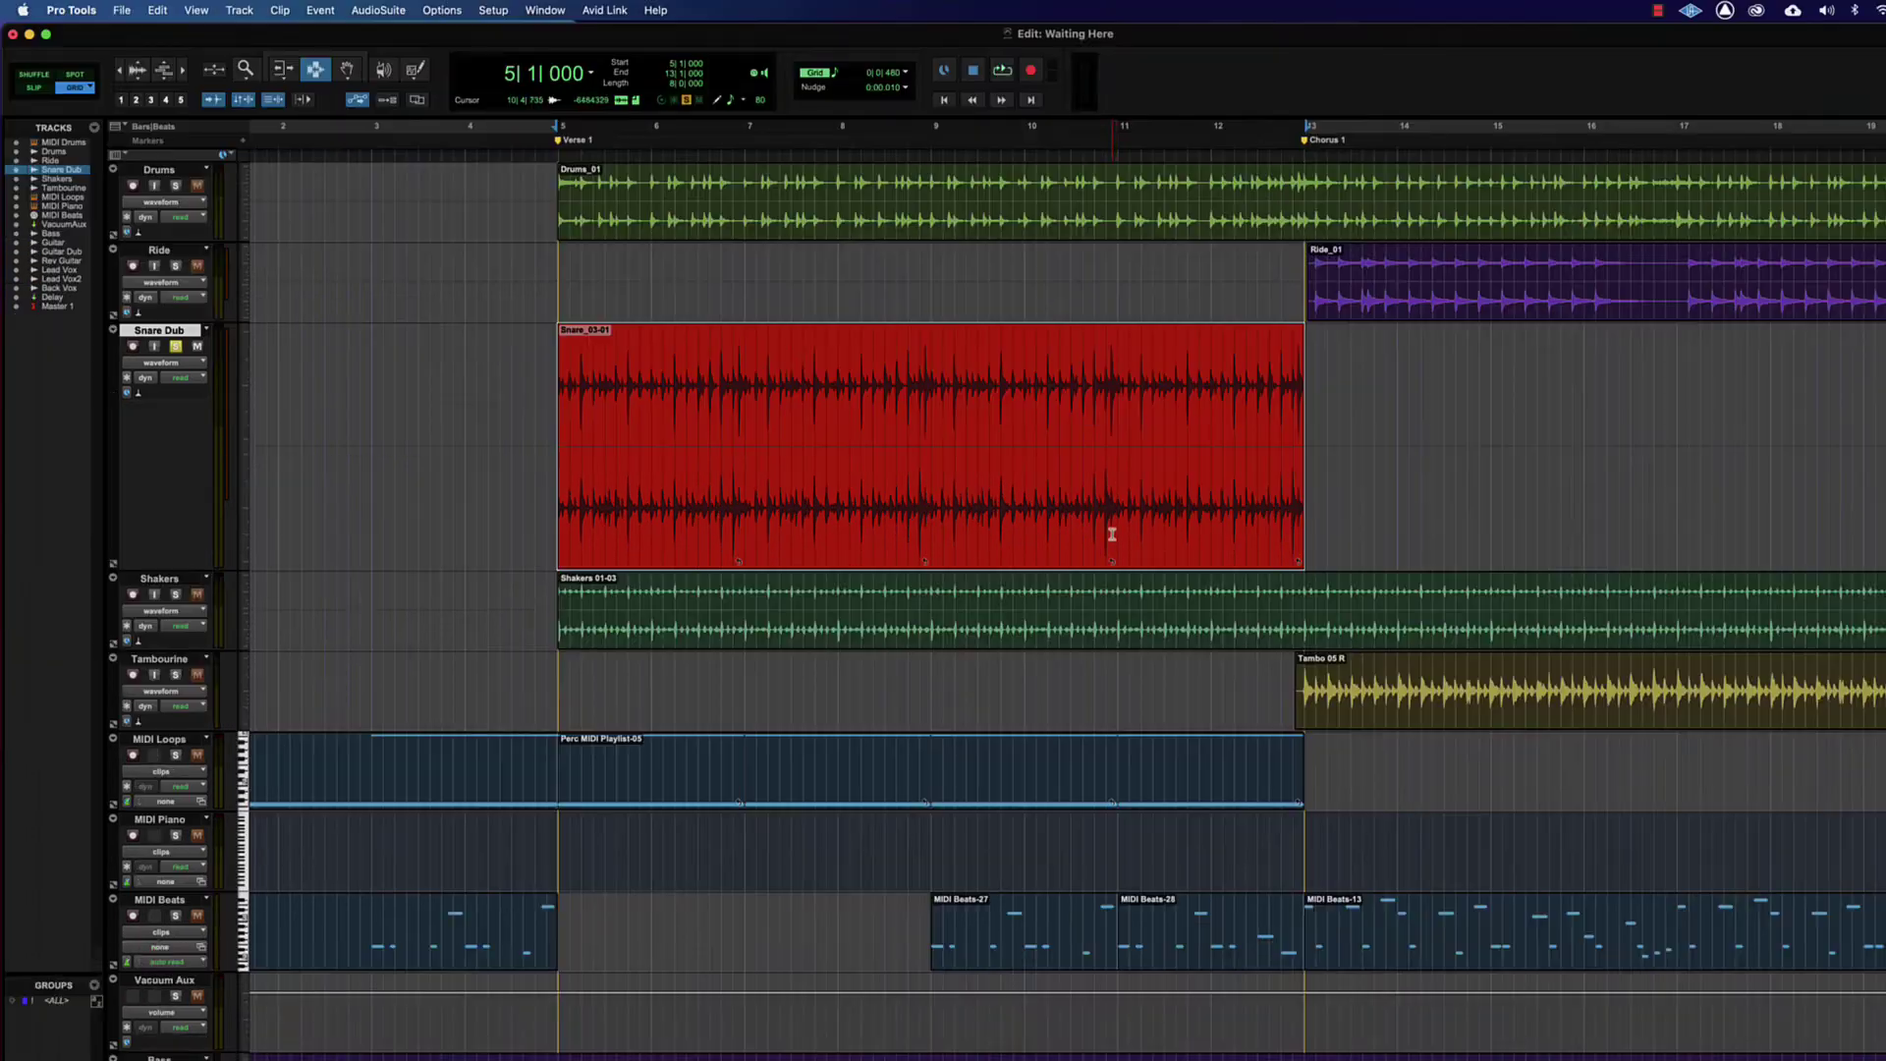
- Separate the looped Snare_03-01 clip at bar 11 and shorten the loop iterations of the section leading into Chorus 1
{"action": "left_click", "coordinate": [1133, 683]}
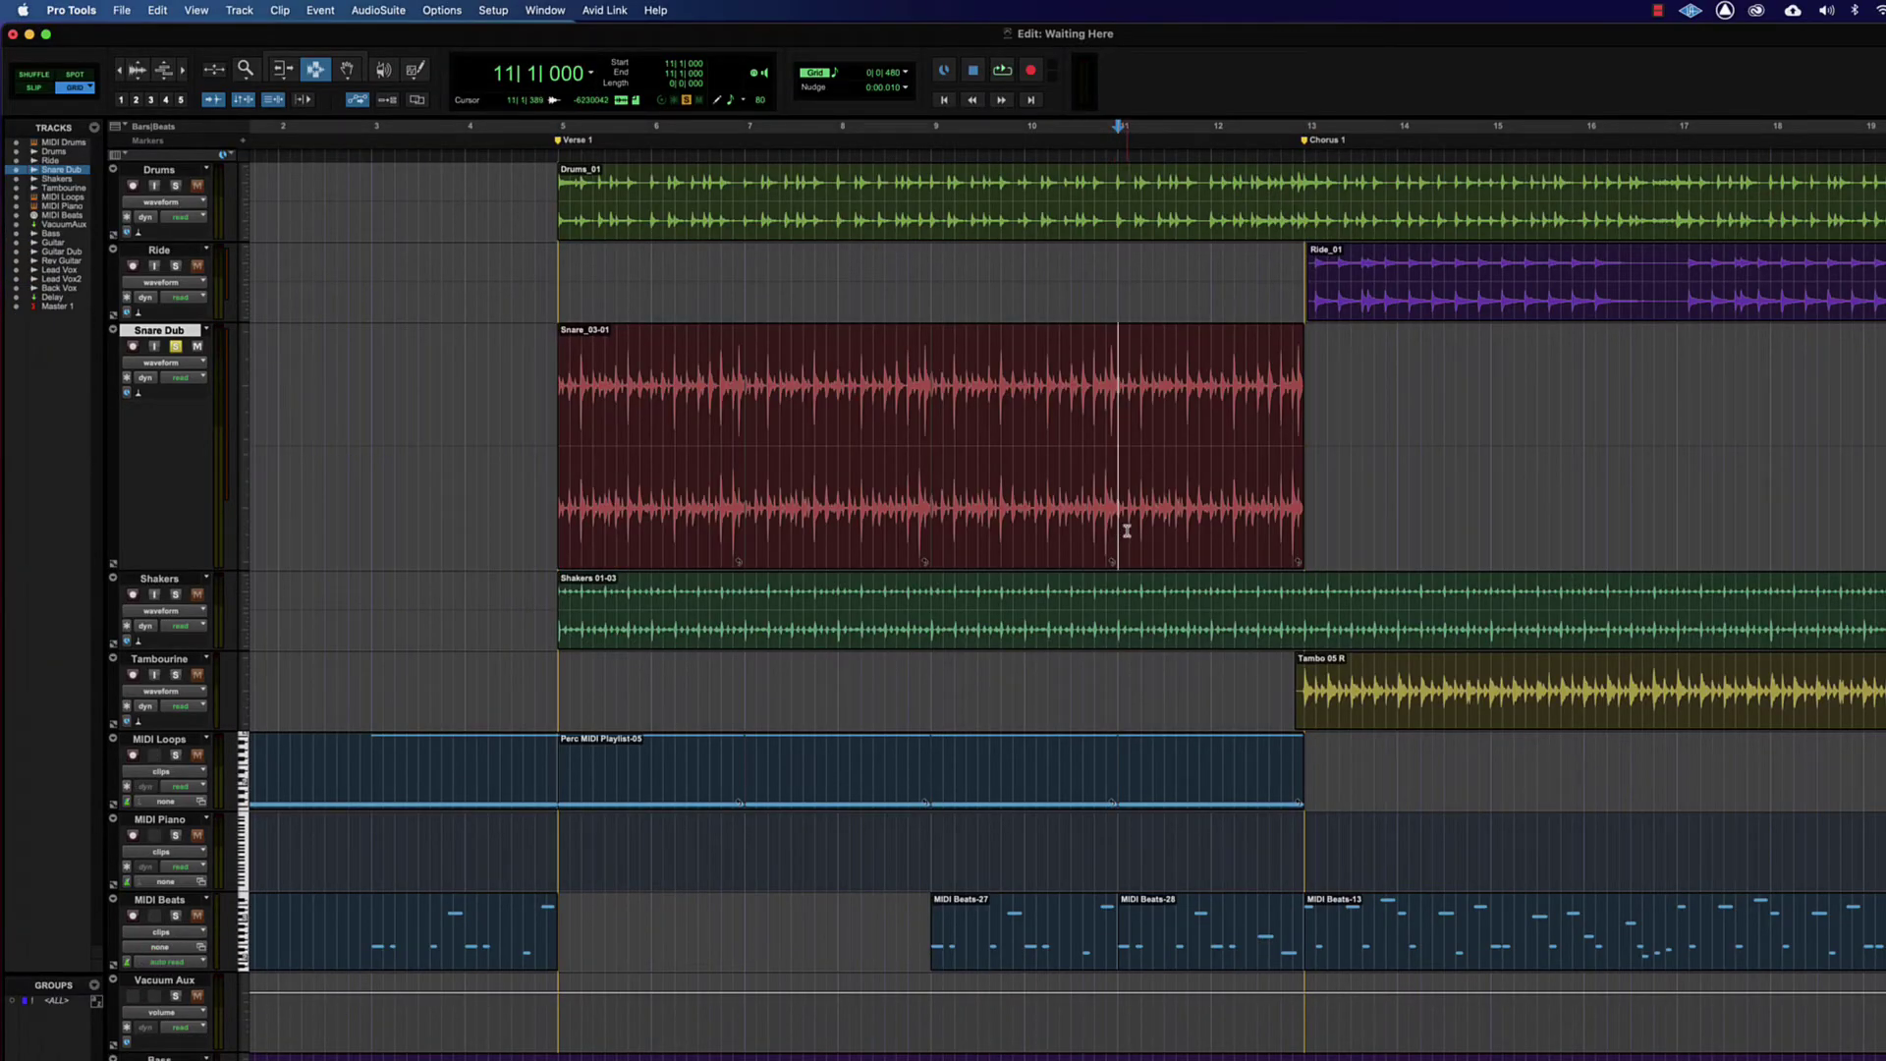
{"action": "double_click", "coordinate": [1128, 530]}
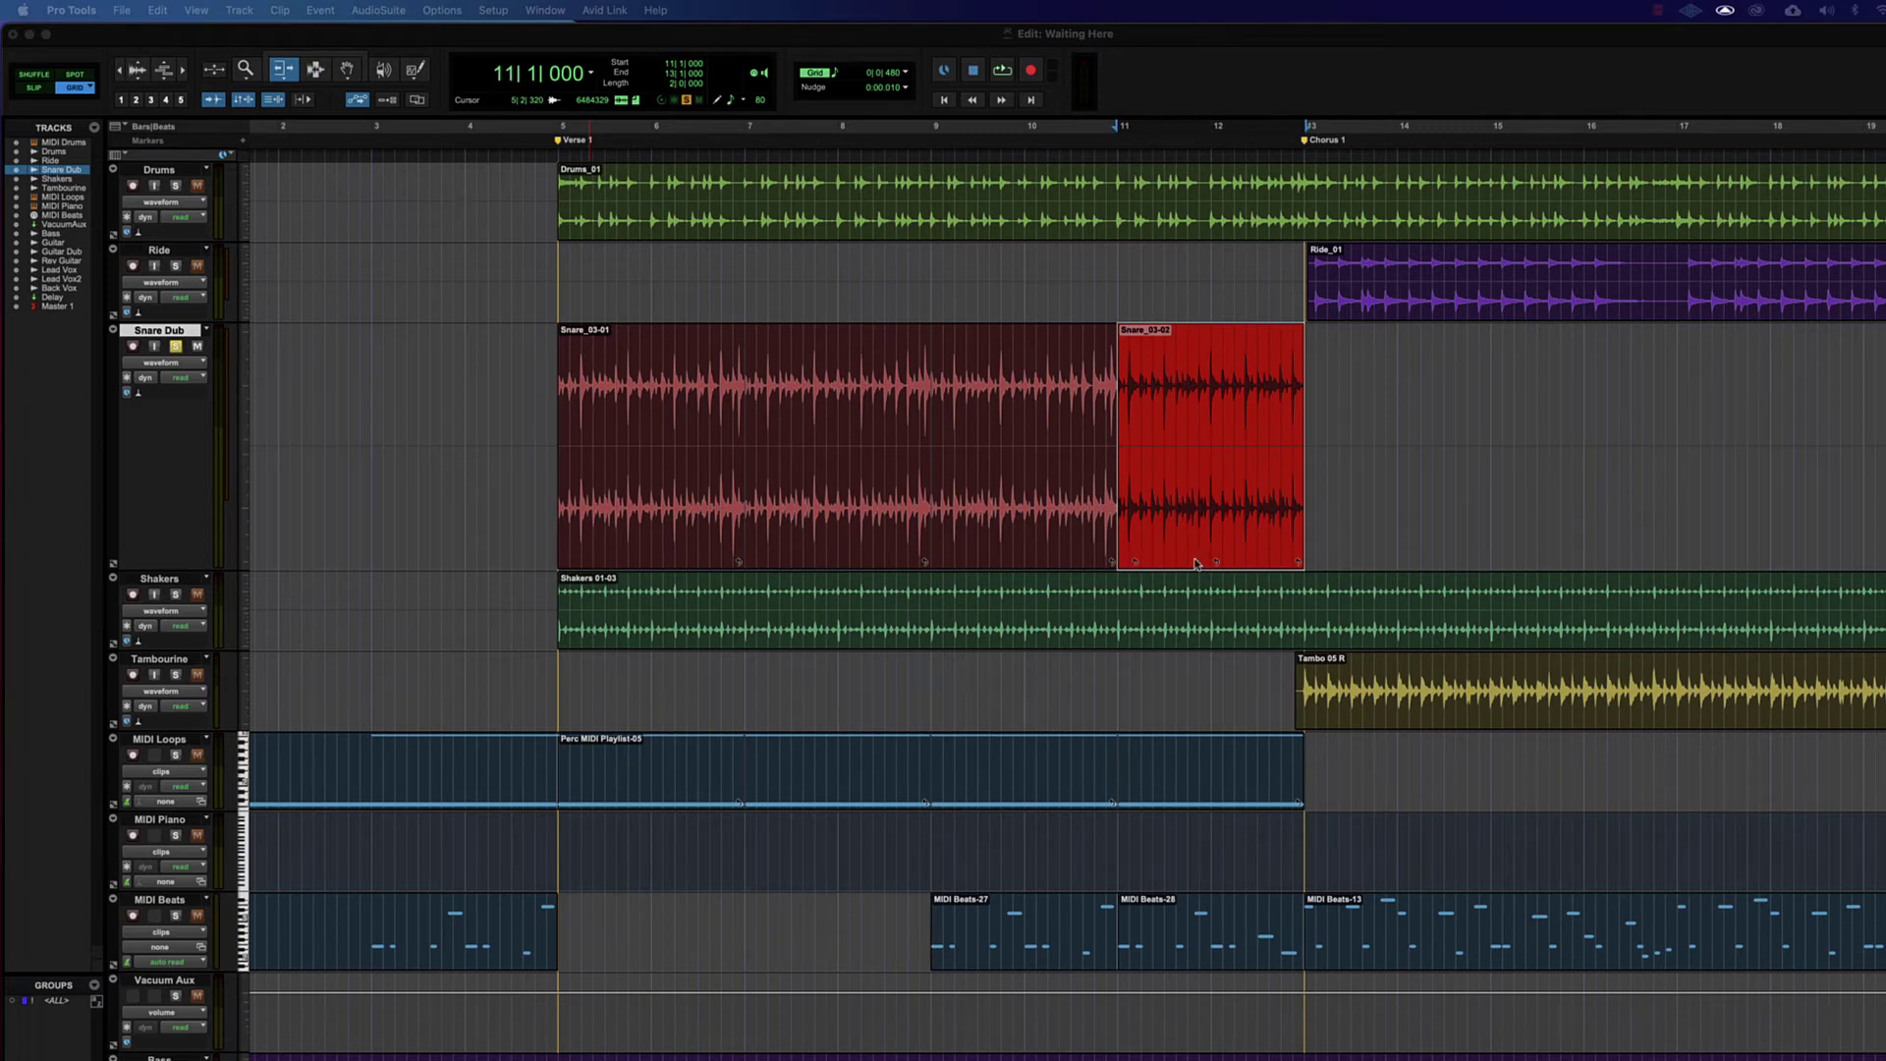
{"action": "left_click", "coordinate": [1168, 549]}
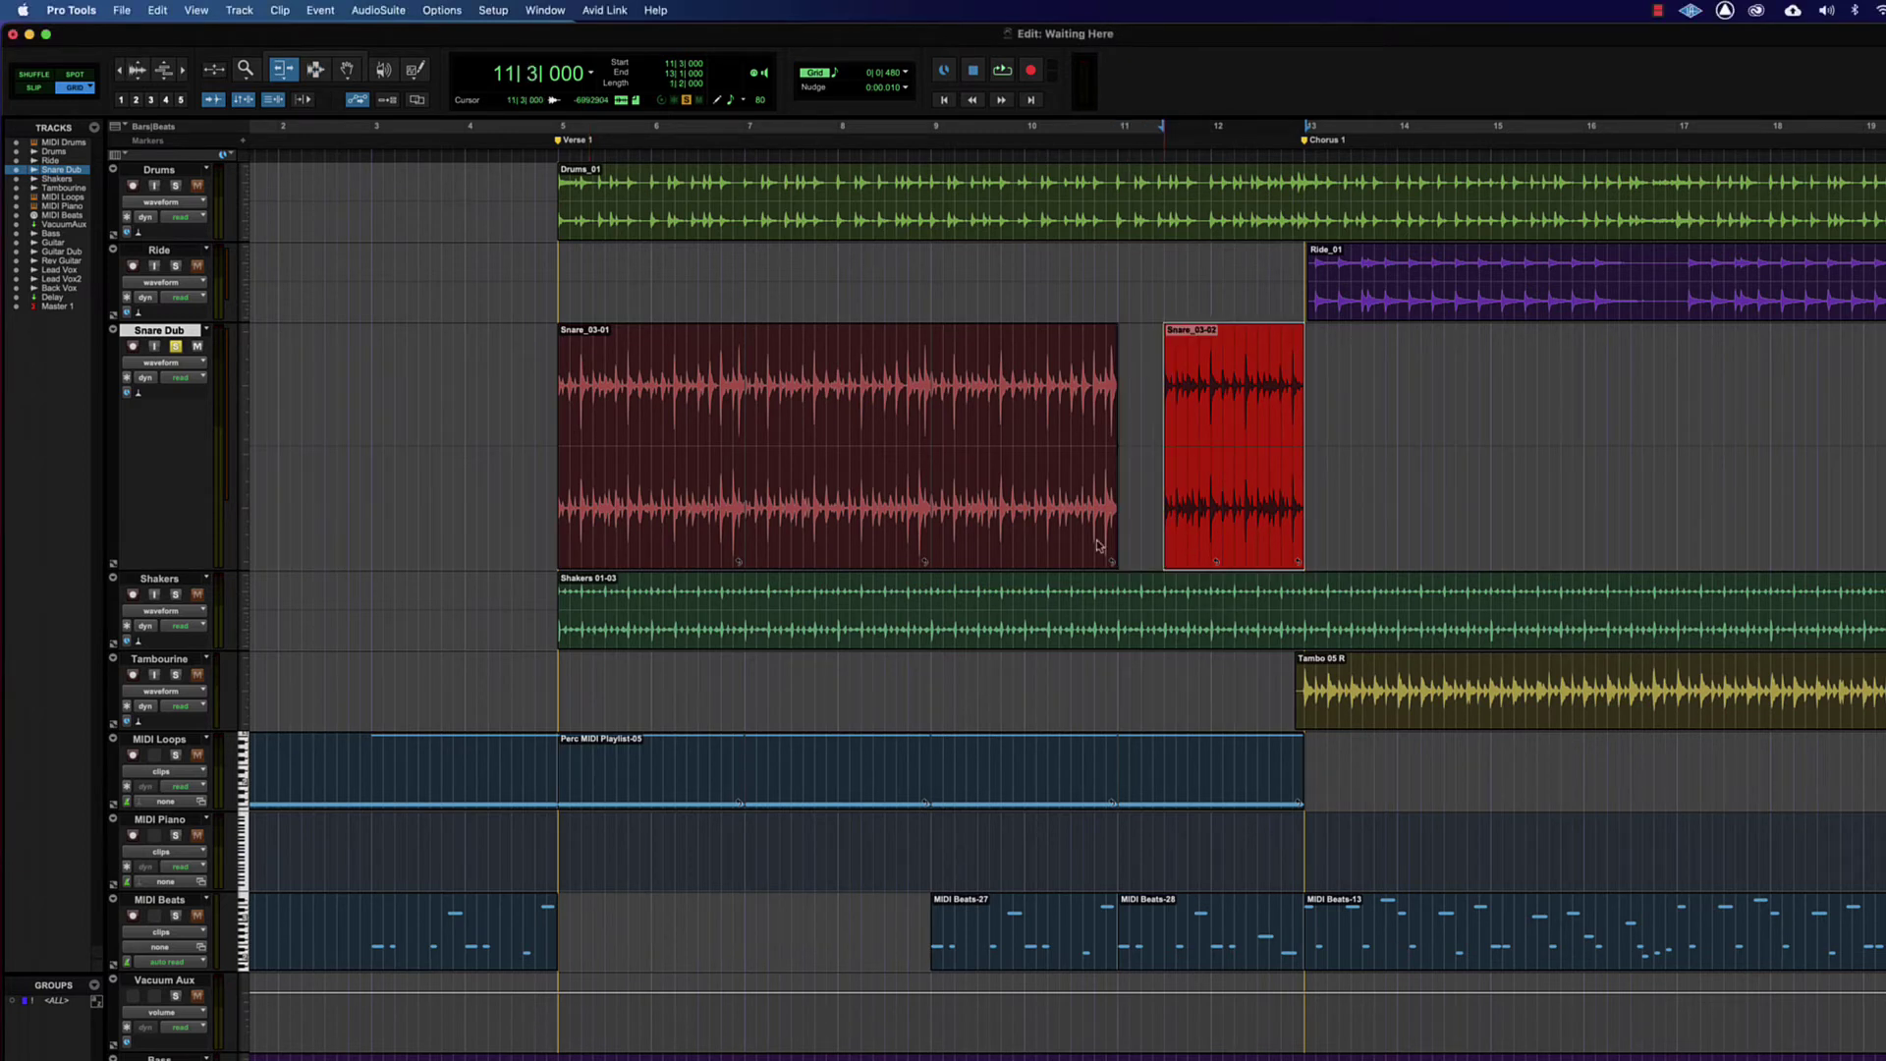
{"action": "key", "text": "super+z"}
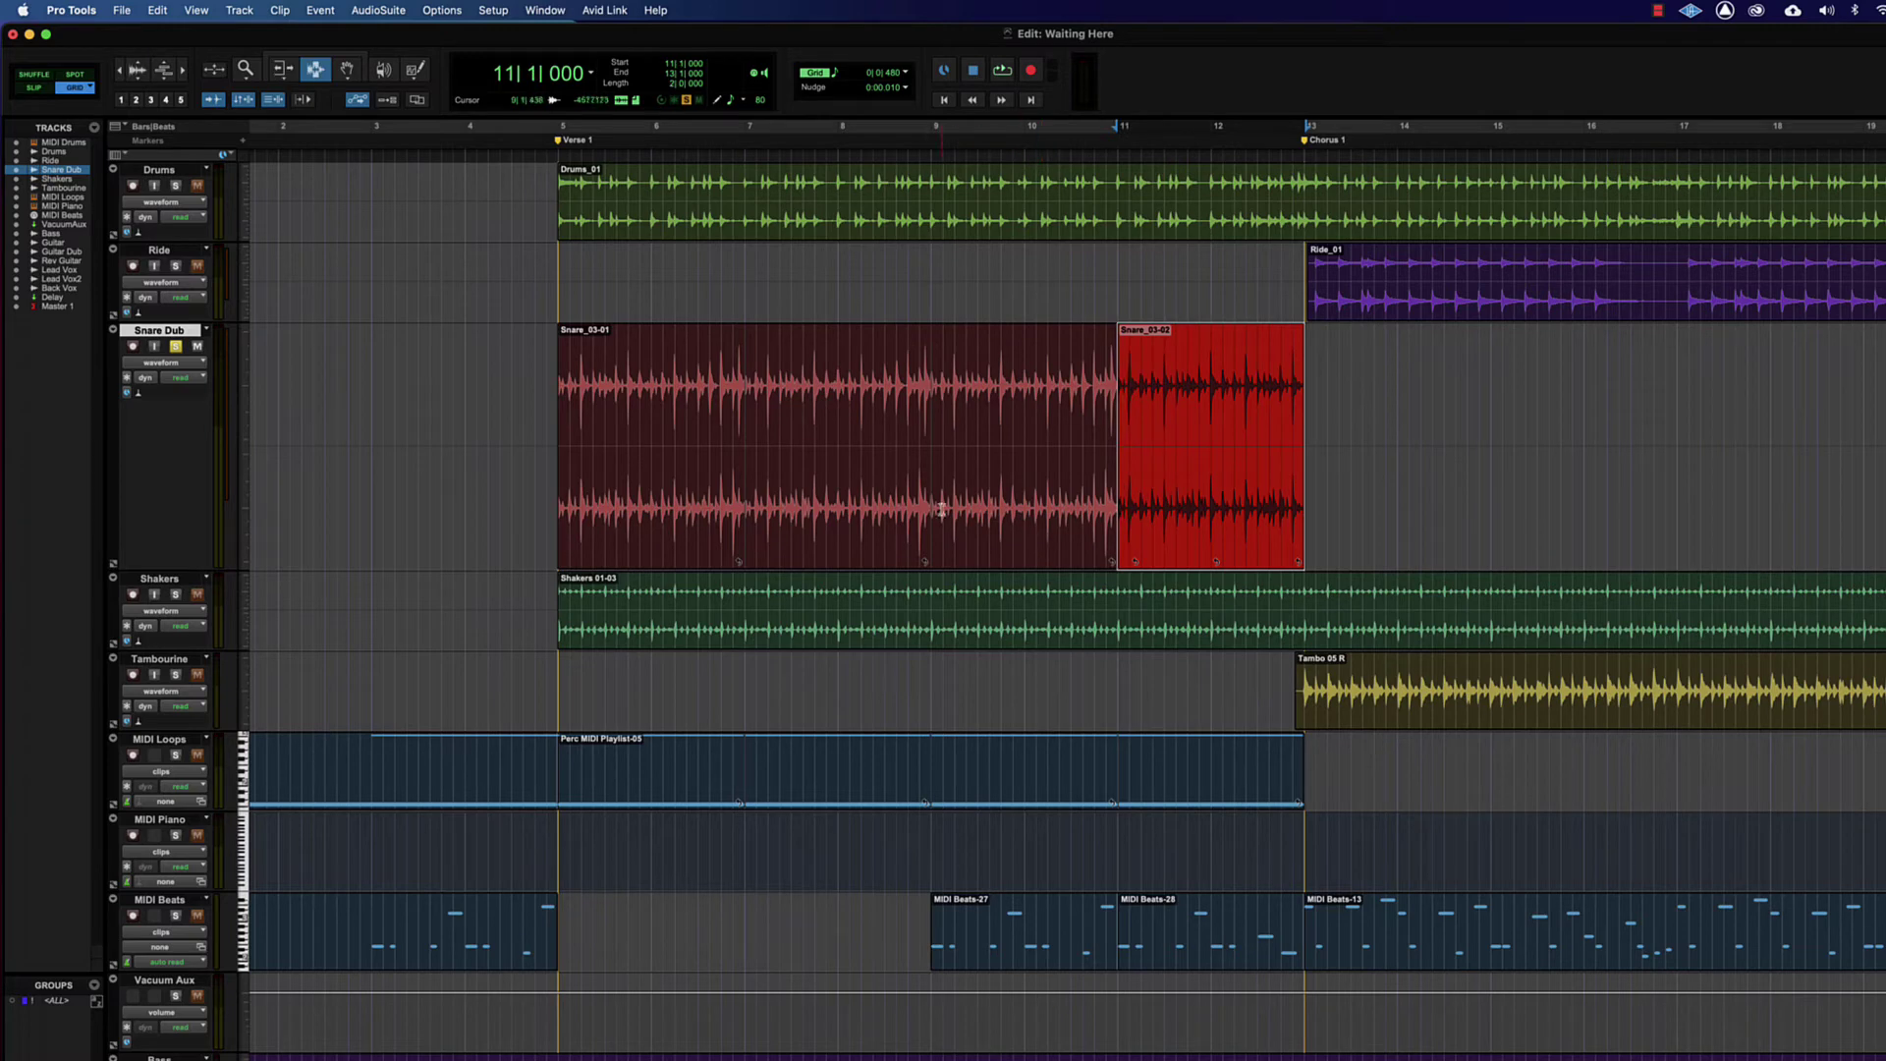
- Listen to the transition into the shortened section from bar 9, and undo the iteration trim and the separation
{"action": "left_click", "coordinate": [934, 511]}
{"action": "key", "text": "space"}
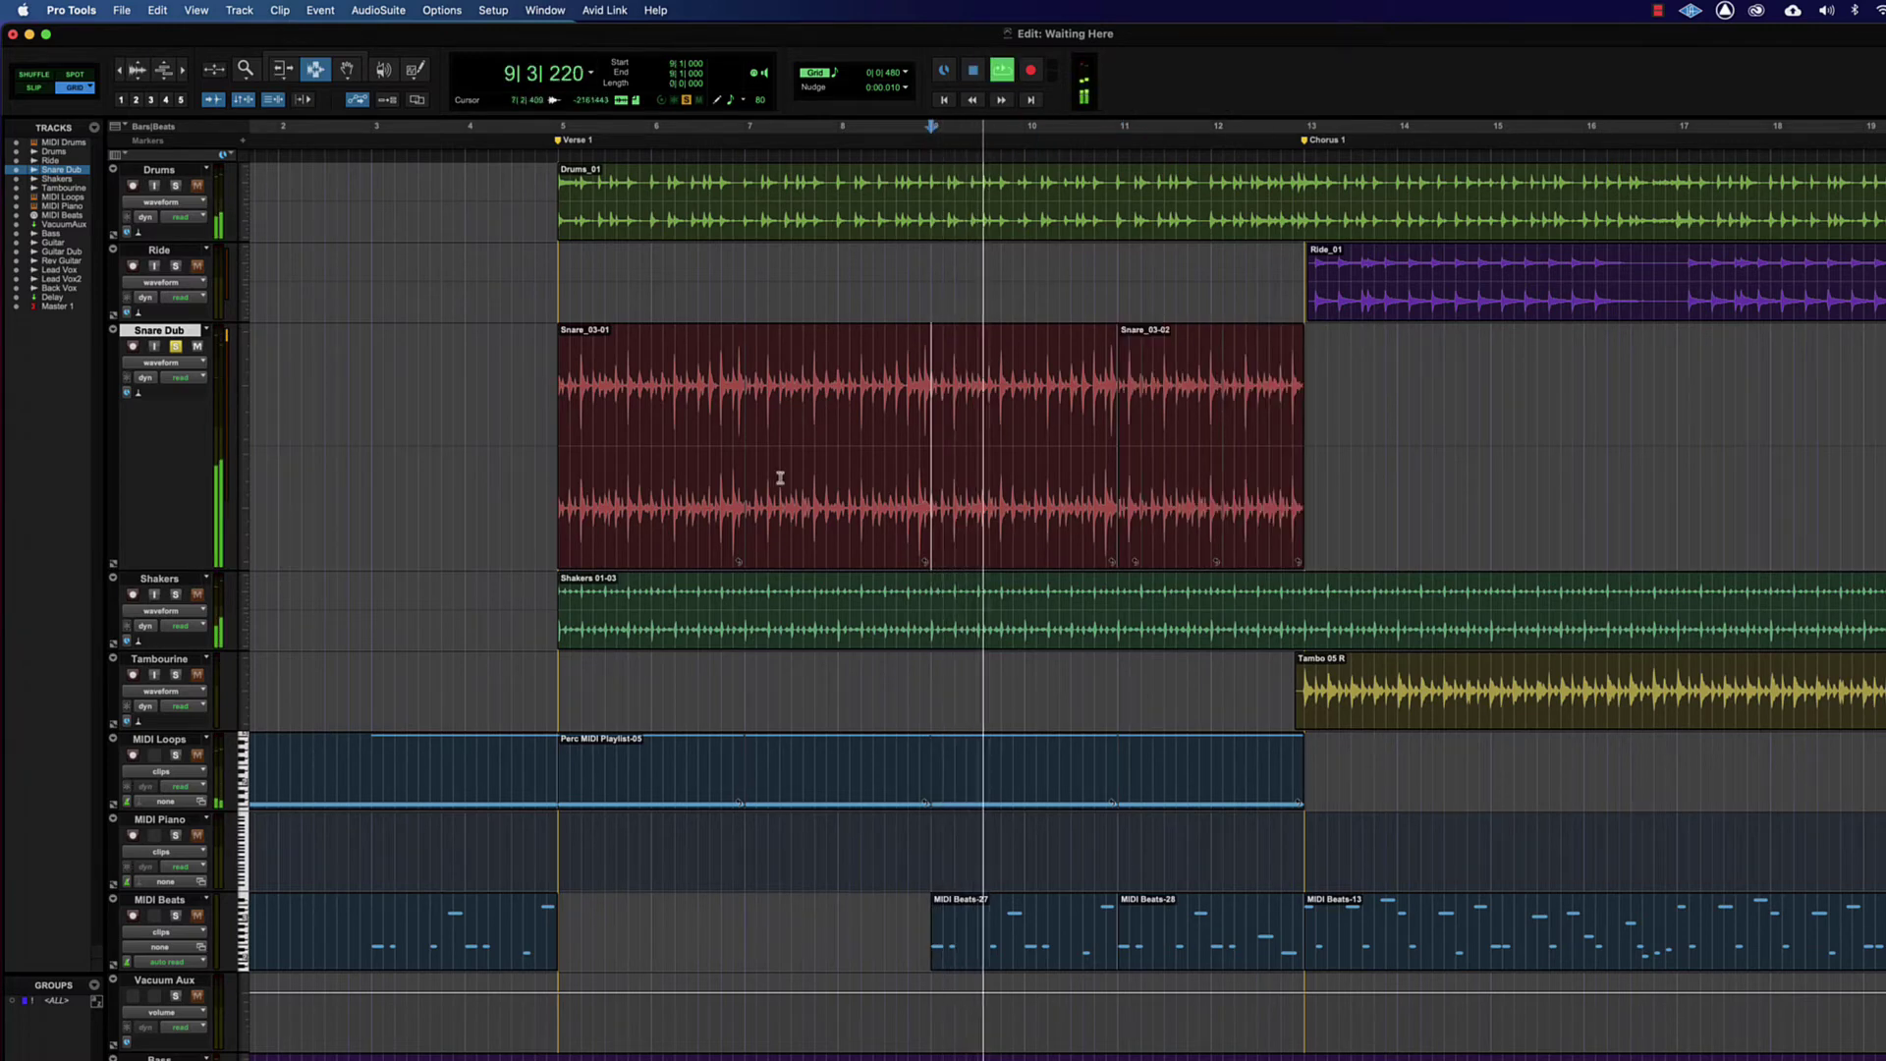
{"action": "key", "text": "super+bracketright"}
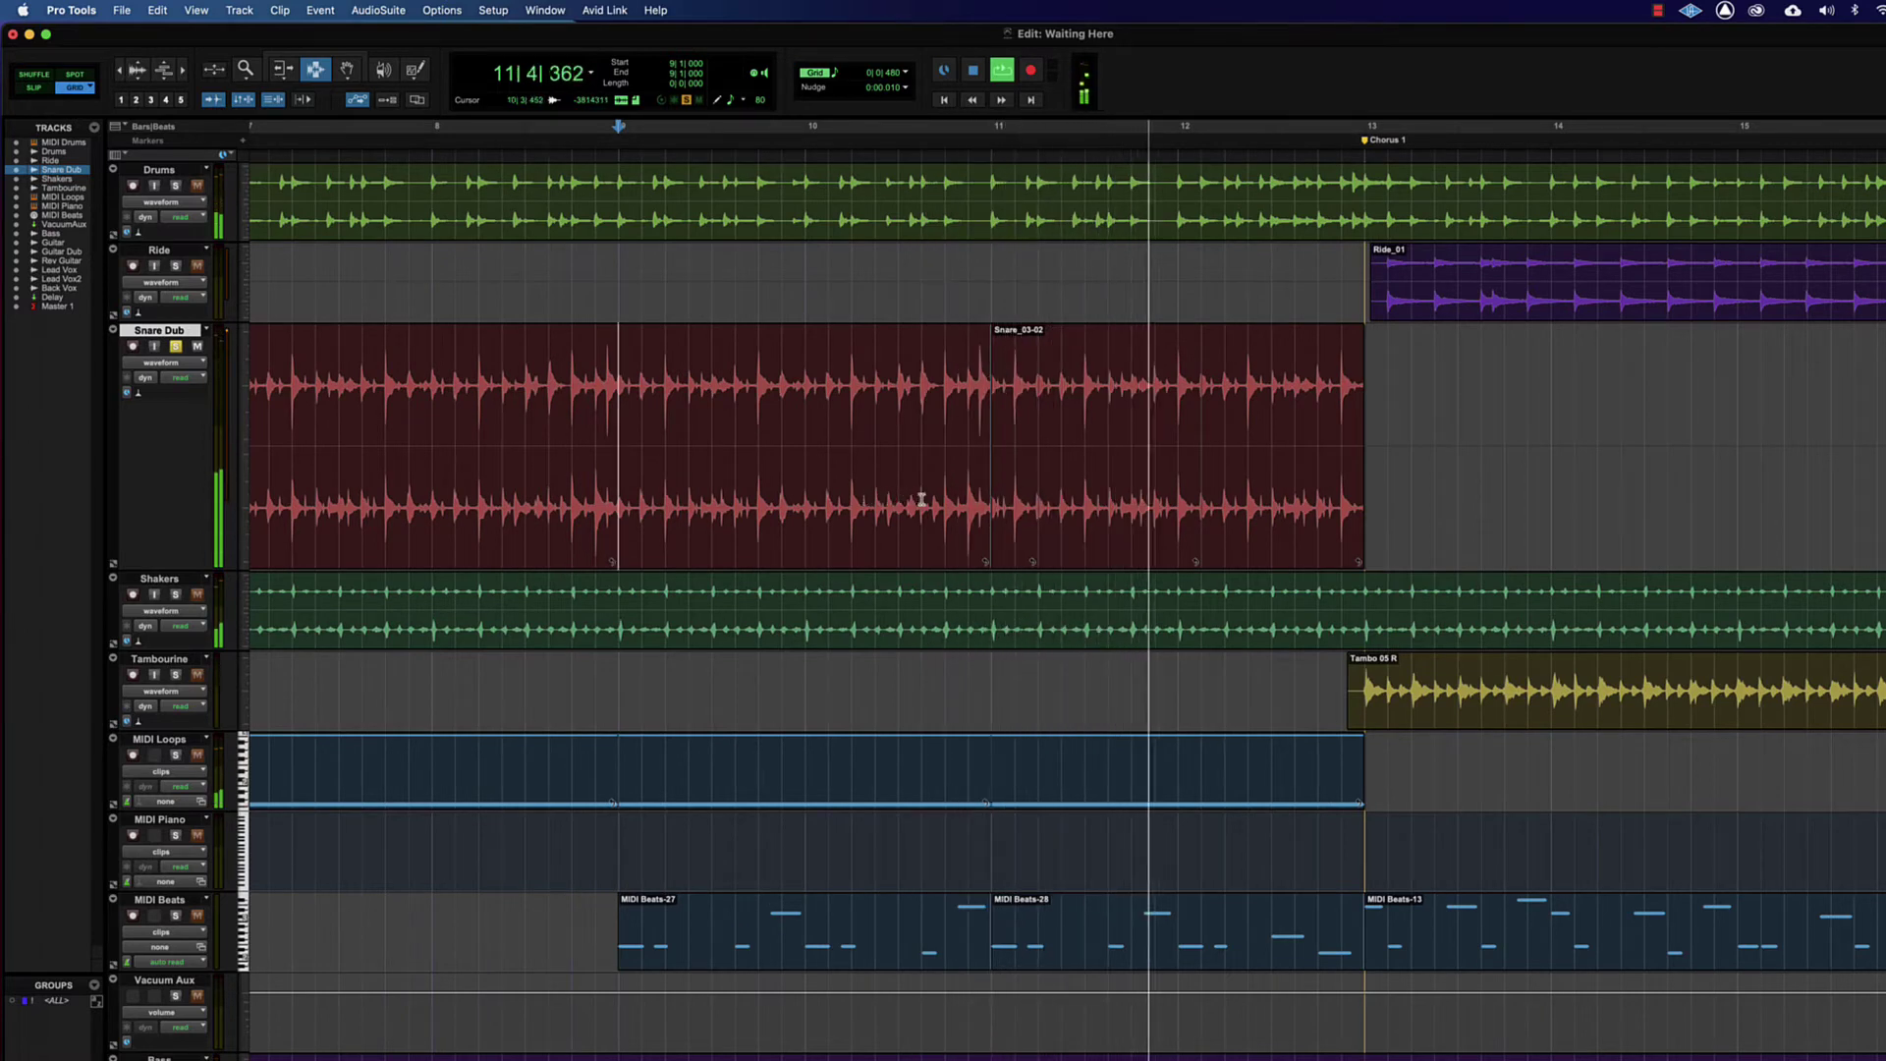
{"action": "double_click", "coordinate": [1223, 550]}
{"action": "left_click", "coordinate": [1067, 484]}
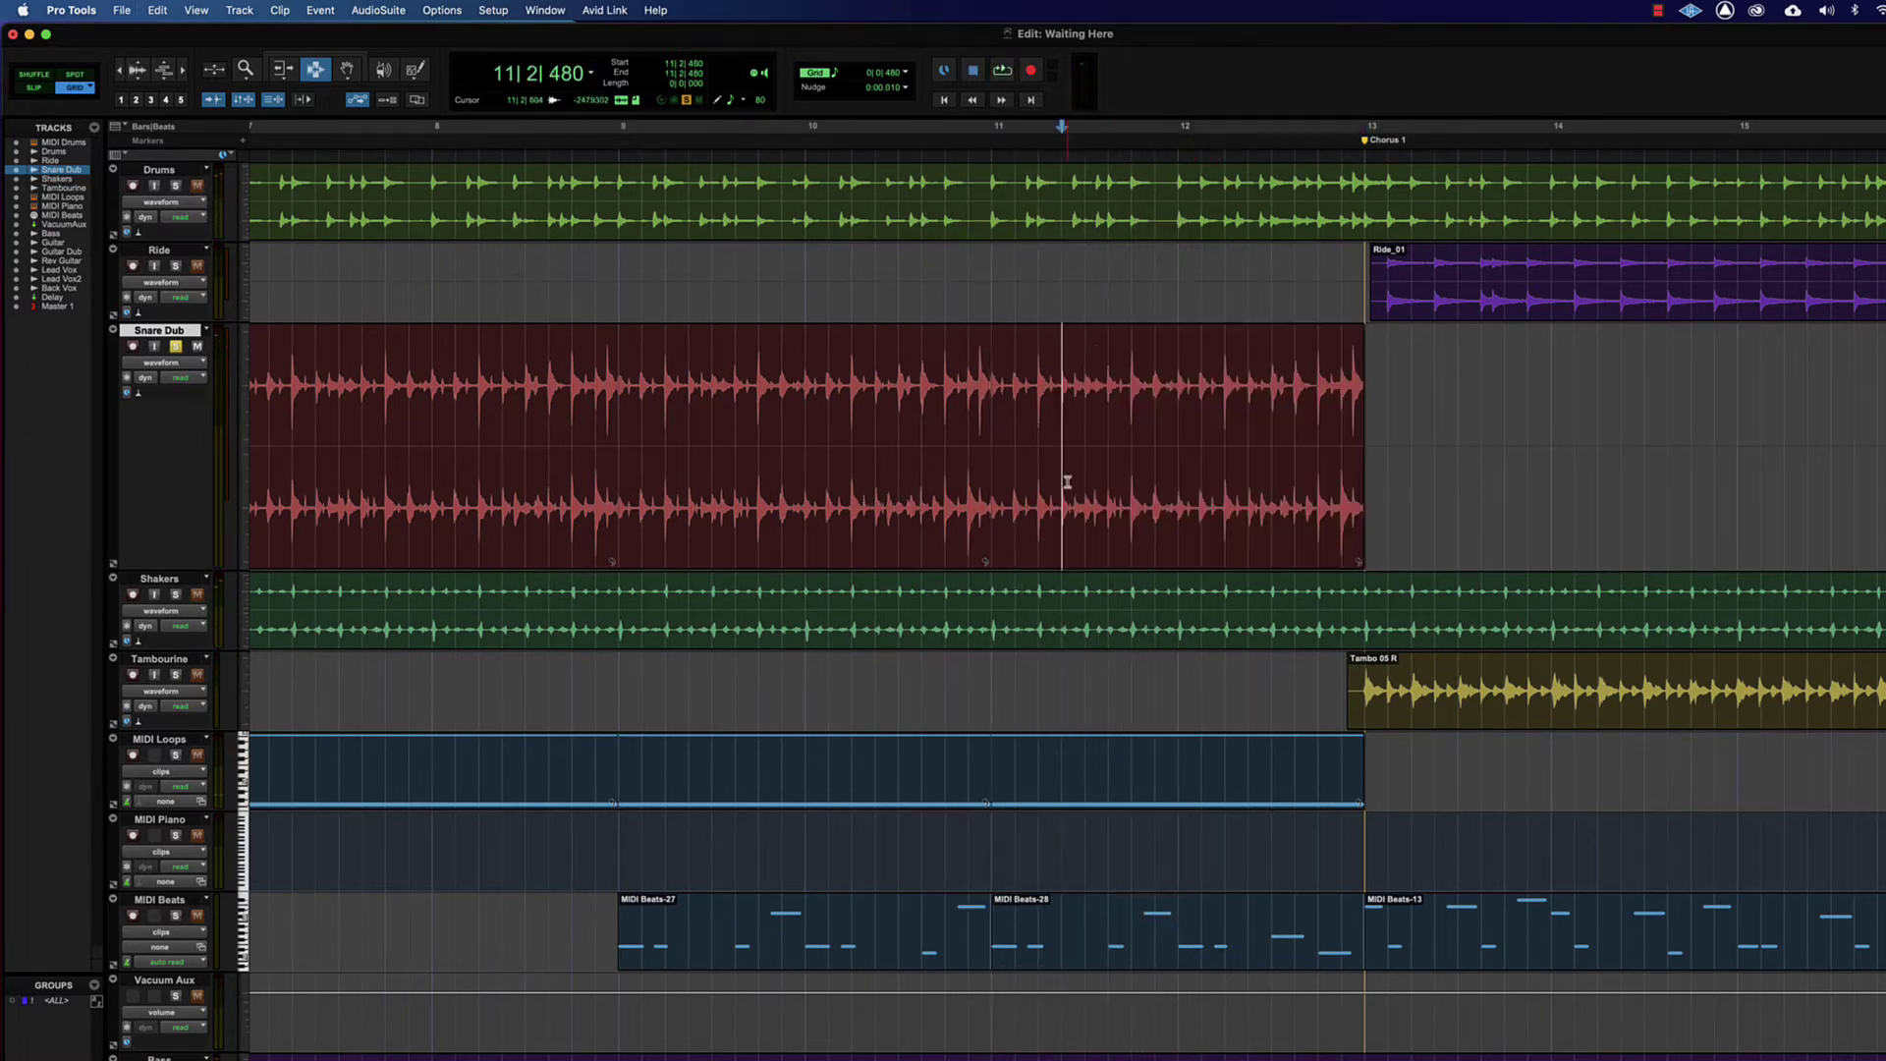
- Separate the Snare_03-01 loop at bar 11, and Loop Trim the second section to iterations of about one and a half beats
{"action": "left_click", "coordinate": [893, 480]}
{"action": "left_click", "coordinate": [989, 468]}
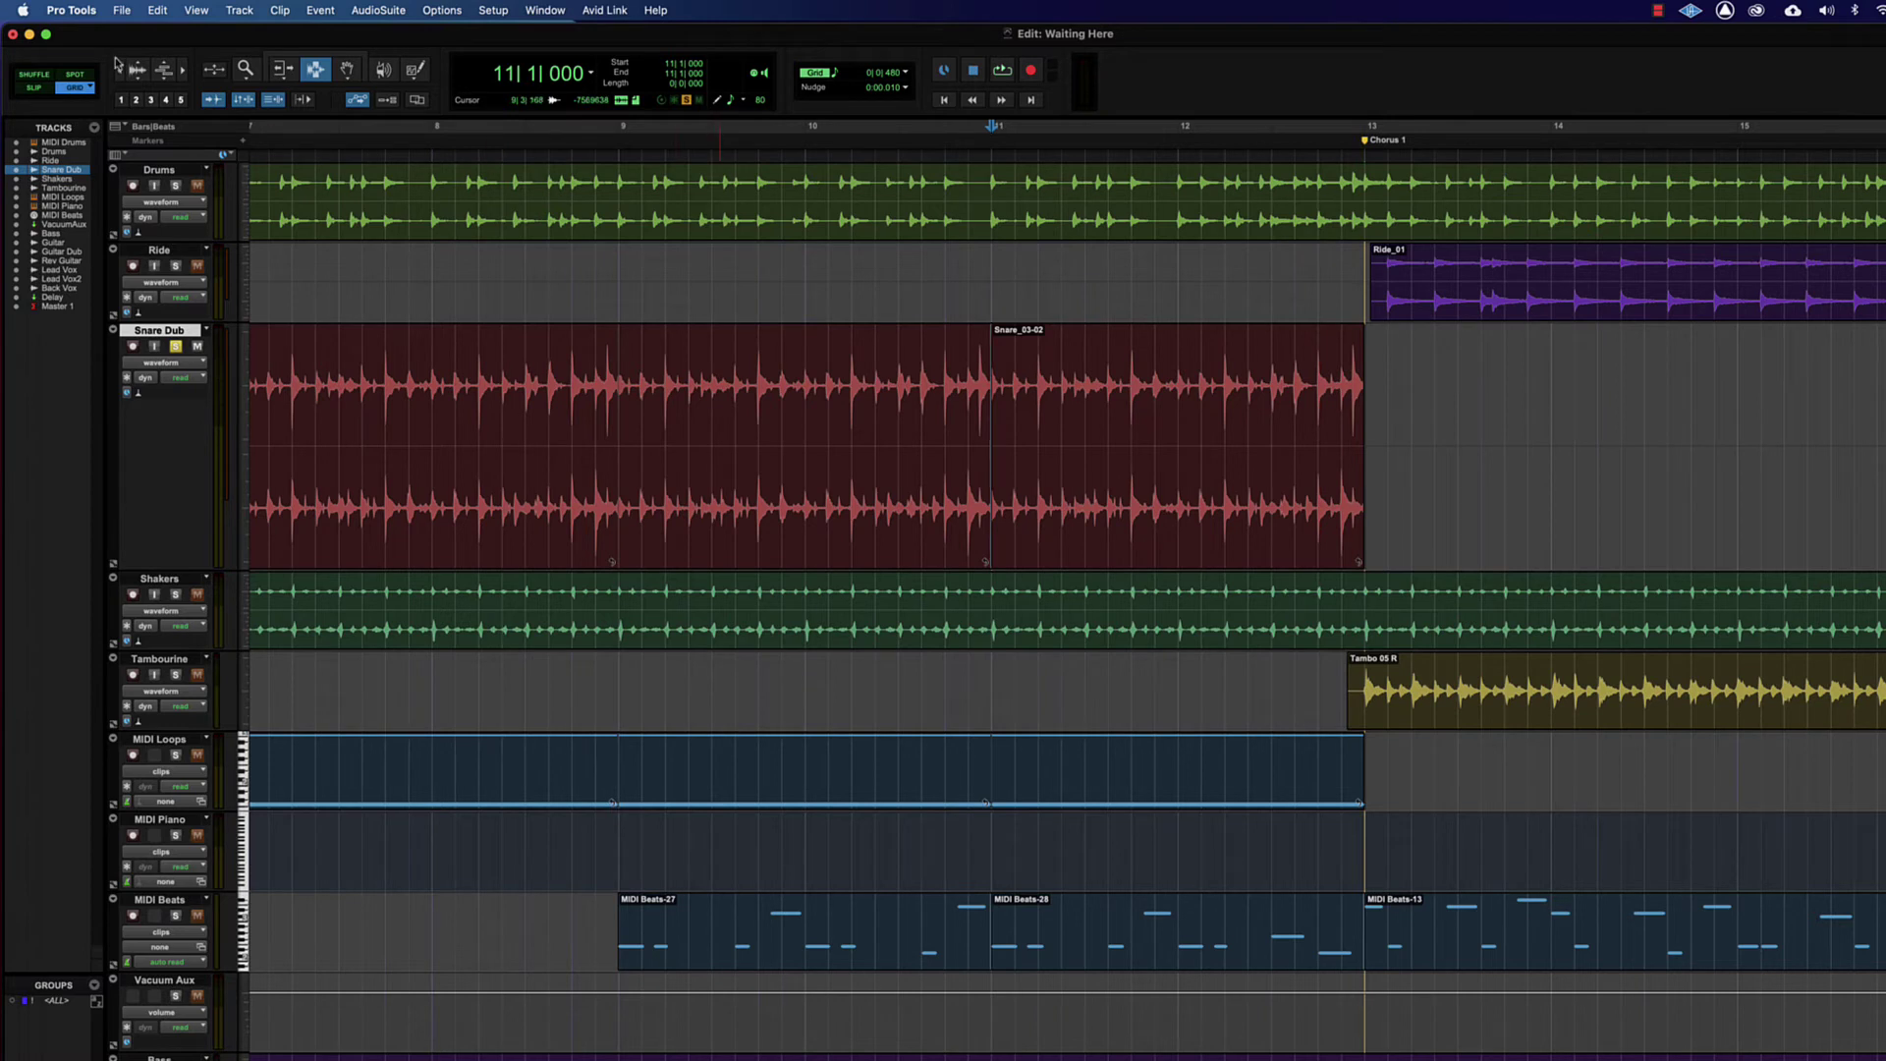
{"action": "left_click", "coordinate": [279, 68]}
{"action": "double_click", "coordinate": [1360, 563]}
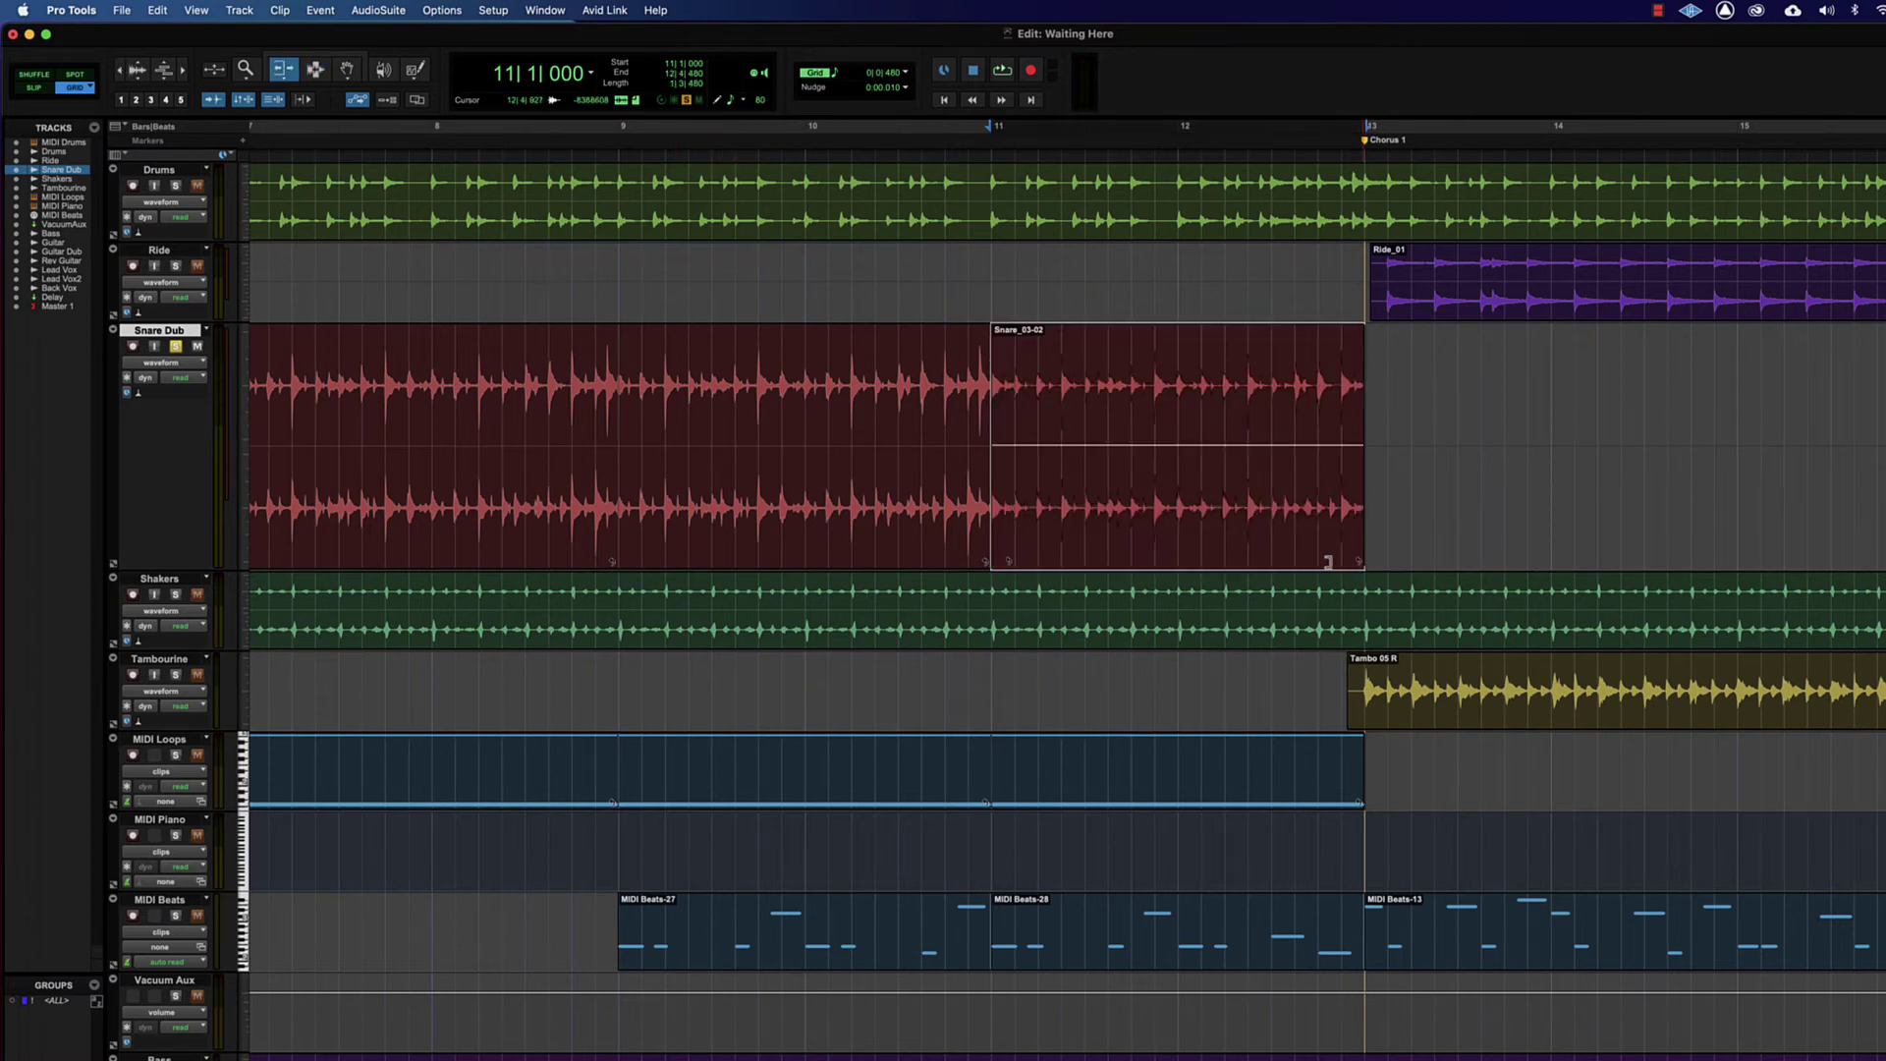
{"action": "left_click_drag", "start_coordinate": [1173, 563], "coordinate": [1105, 563]}
{"action": "key", "text": "space"}
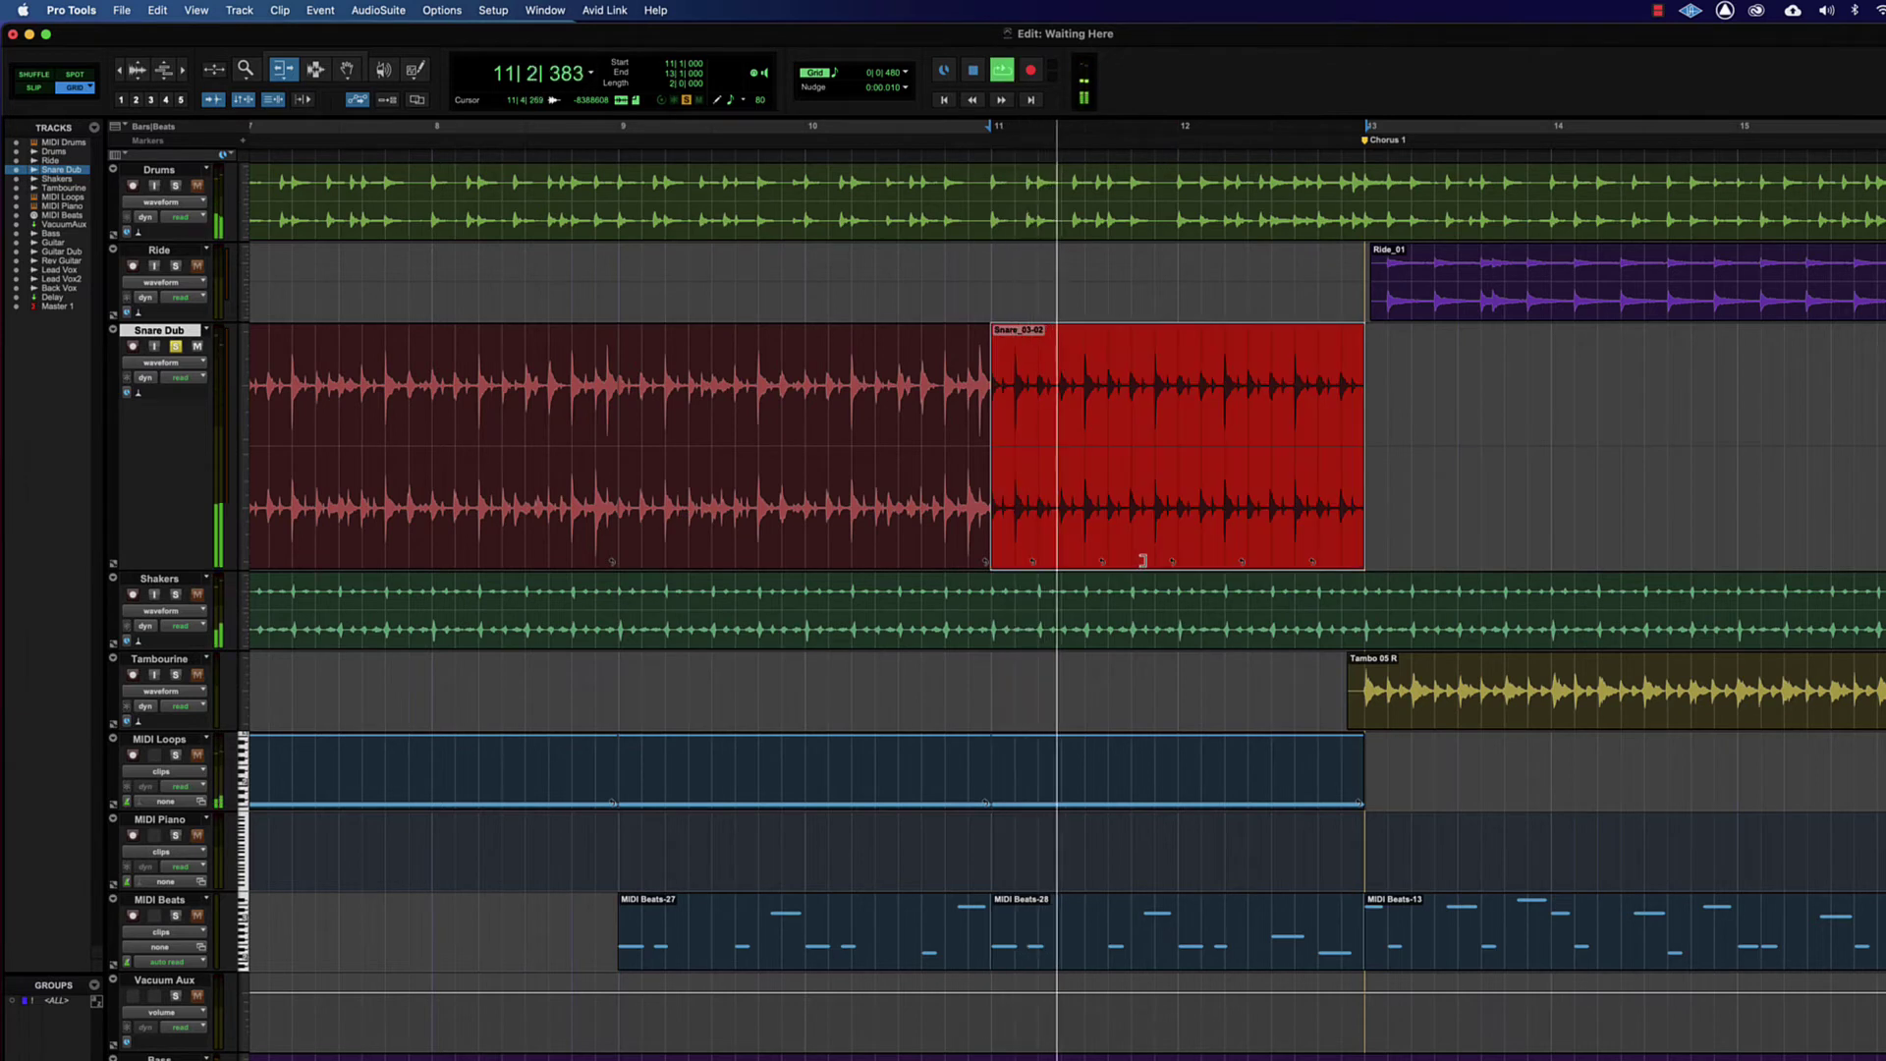
{"action": "key", "text": "space"}
- Play the tracks from bar 9 through the change to the shortened snare iterations
{"action": "key", "text": "F7"}
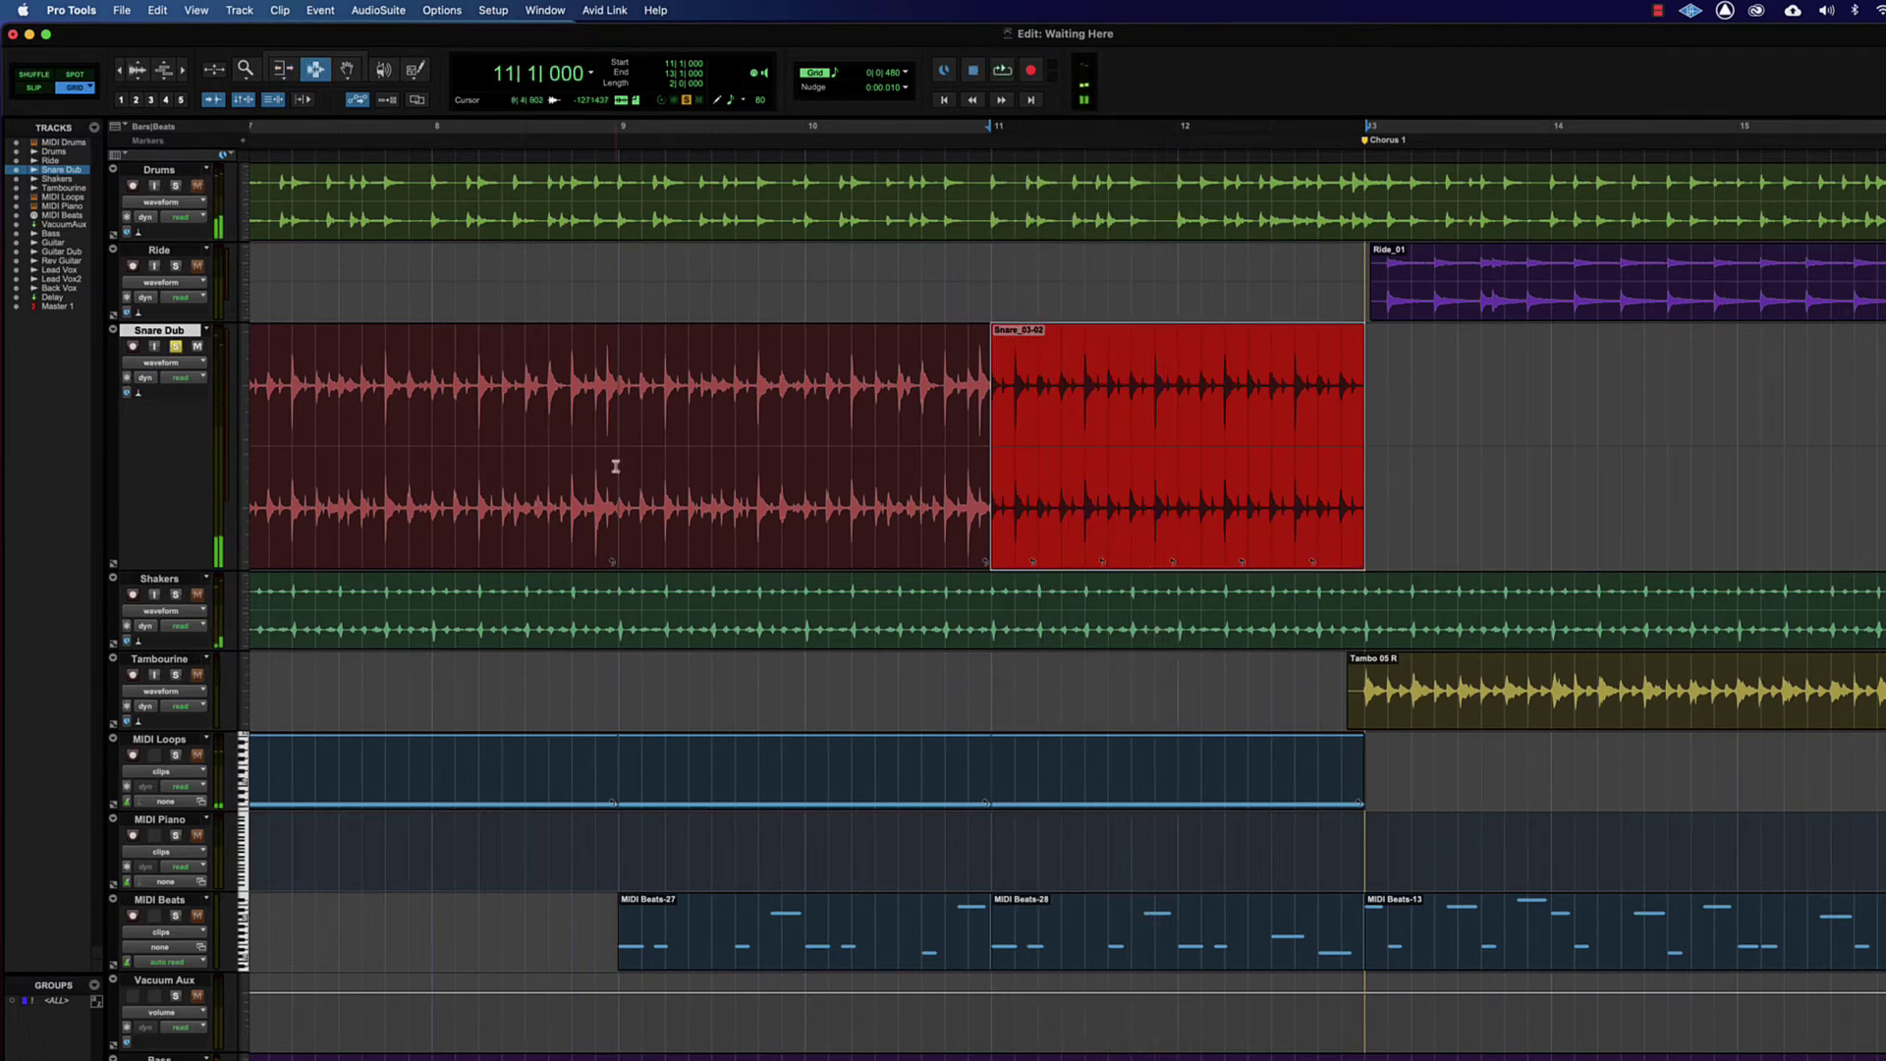
{"action": "left_click", "coordinate": [619, 472]}
{"action": "key", "text": "space"}
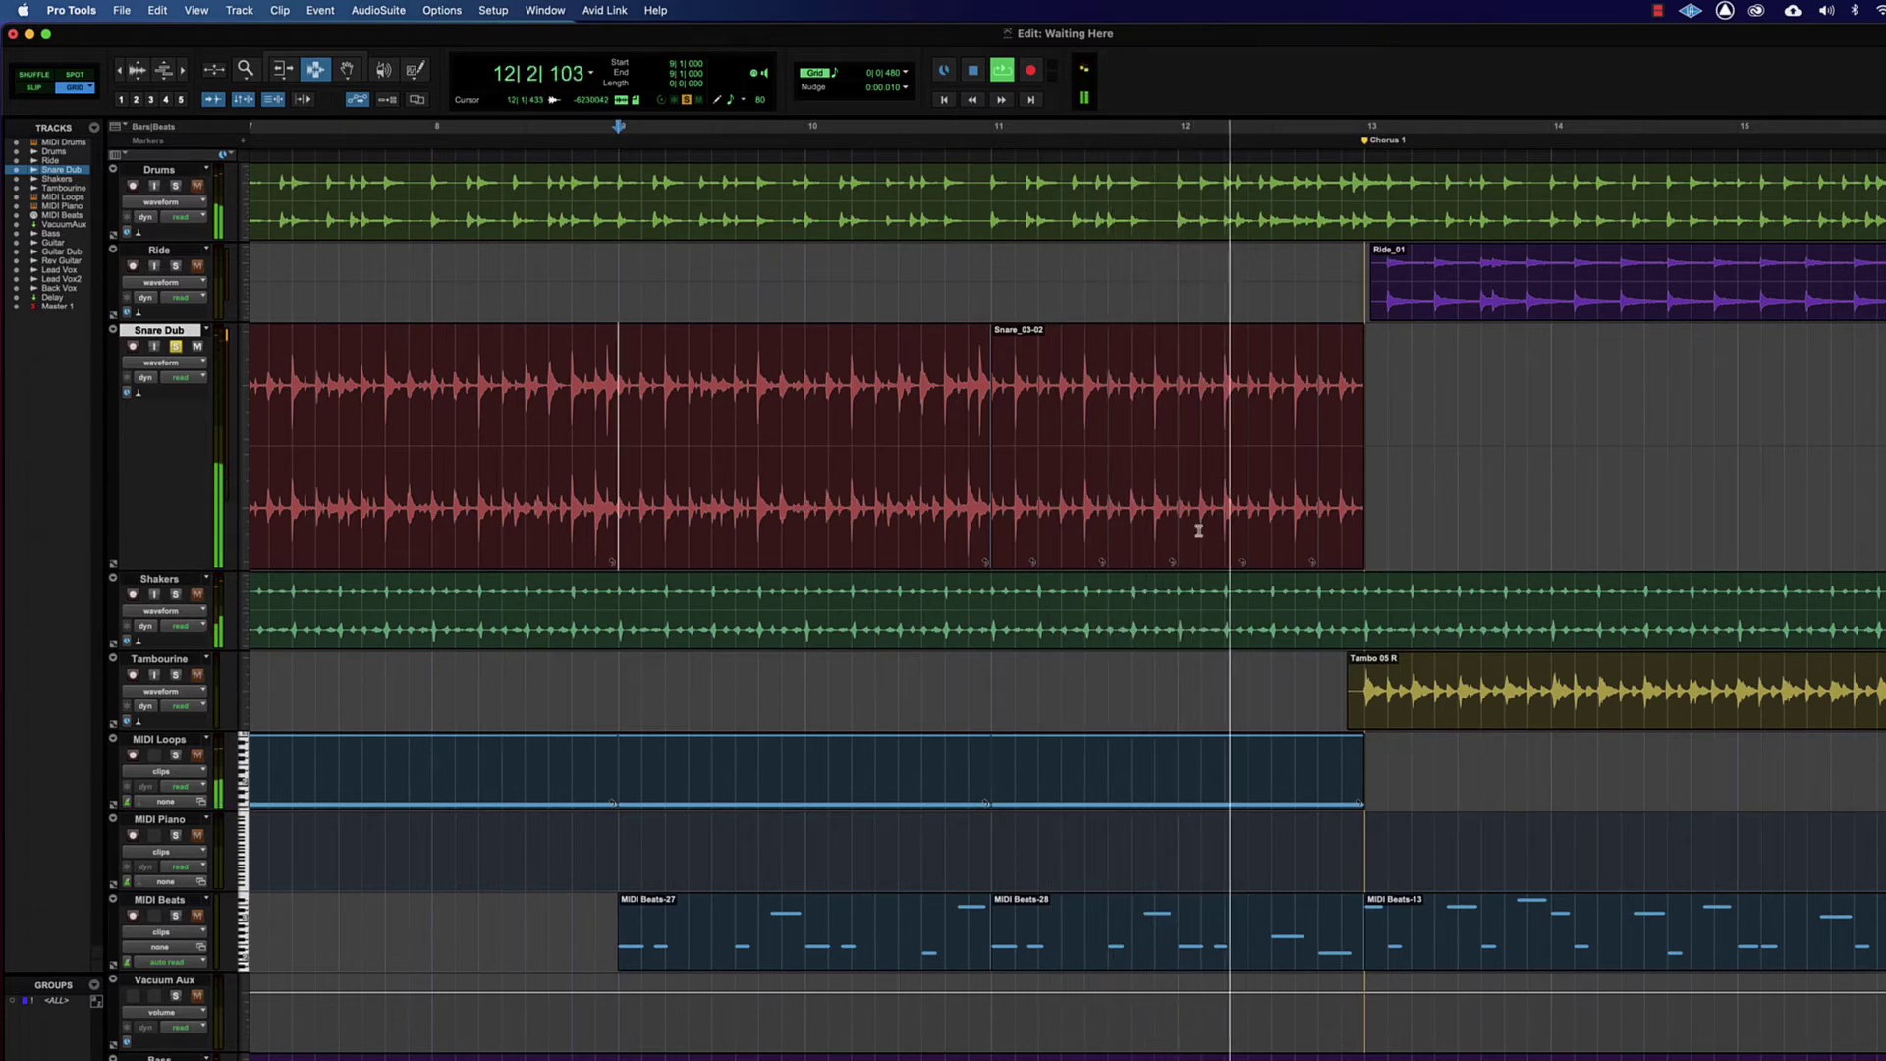
{"action": "key", "text": "space"}
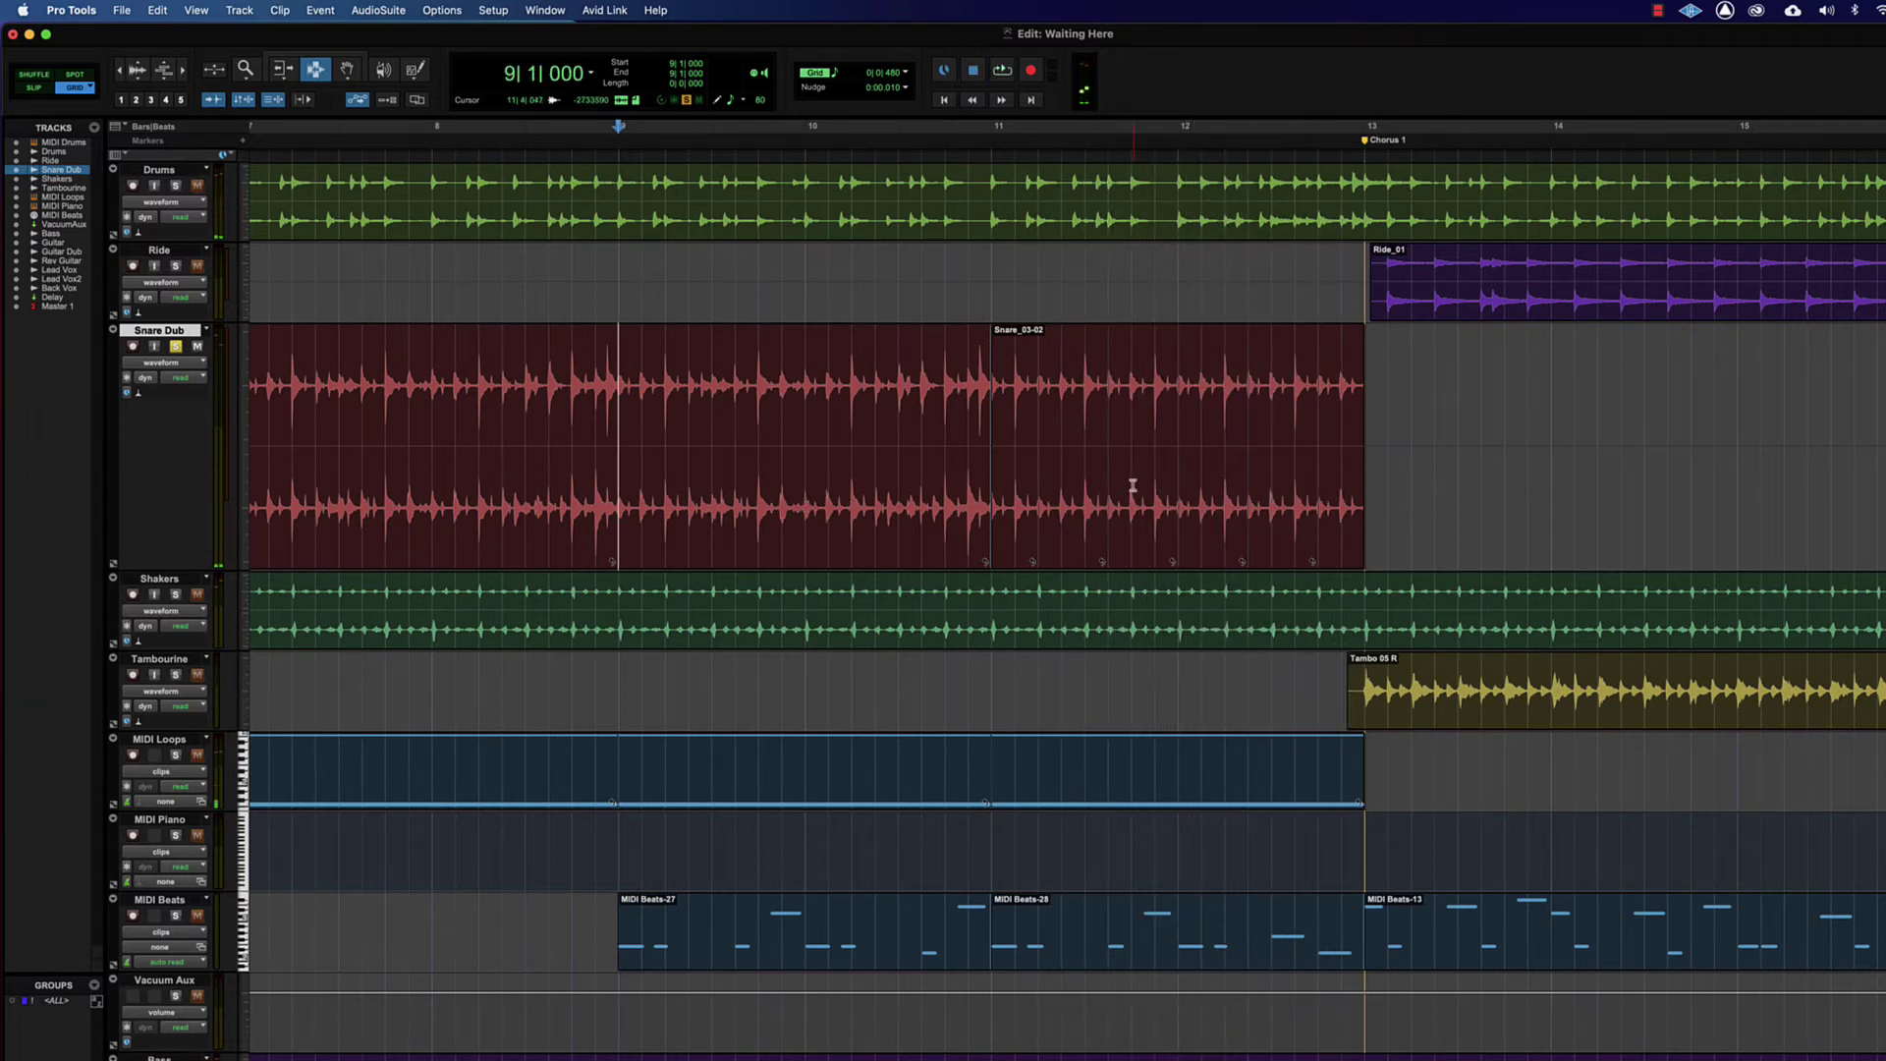
- Paste a copy of the Snare_03-01 loop at the start of Chorus 1, and play the transition from 11|3|480
{"action": "key", "text": "F8"}
{"action": "left_click", "coordinate": [896, 472]}
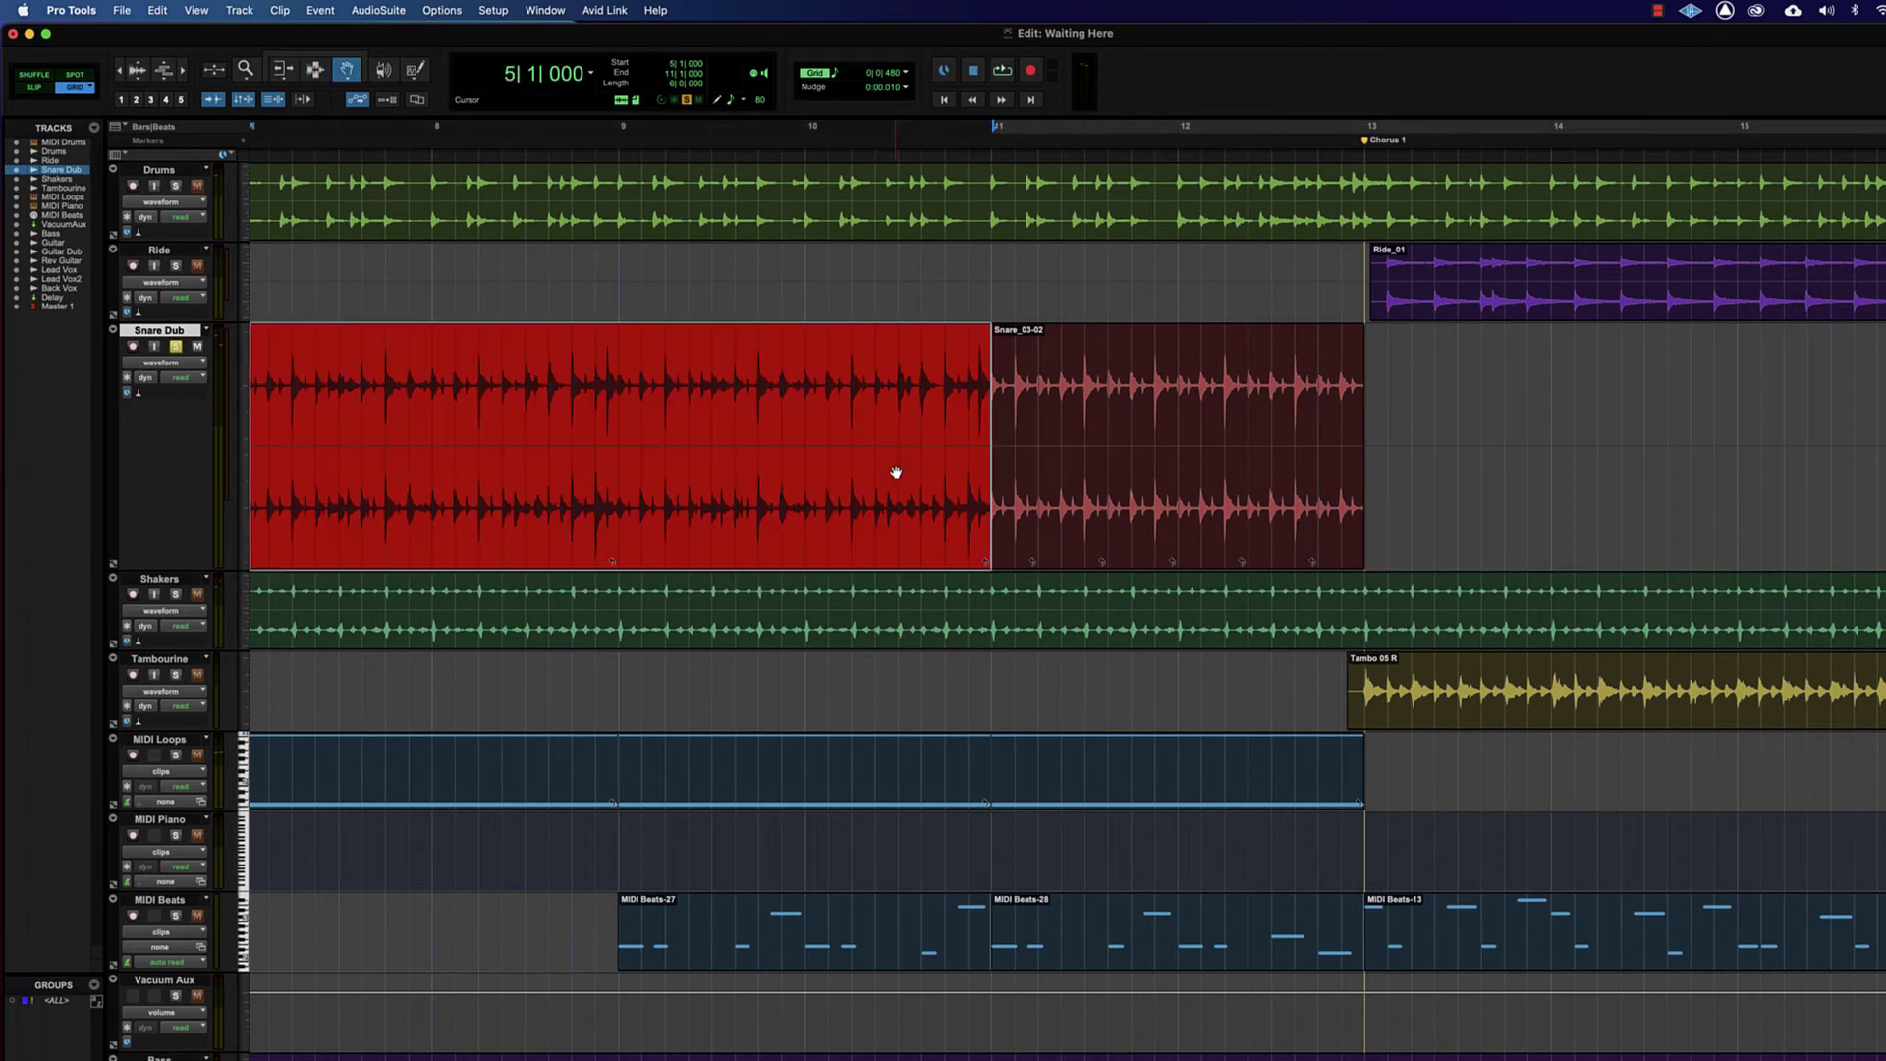
{"action": "left_click", "coordinate": [1371, 479]}
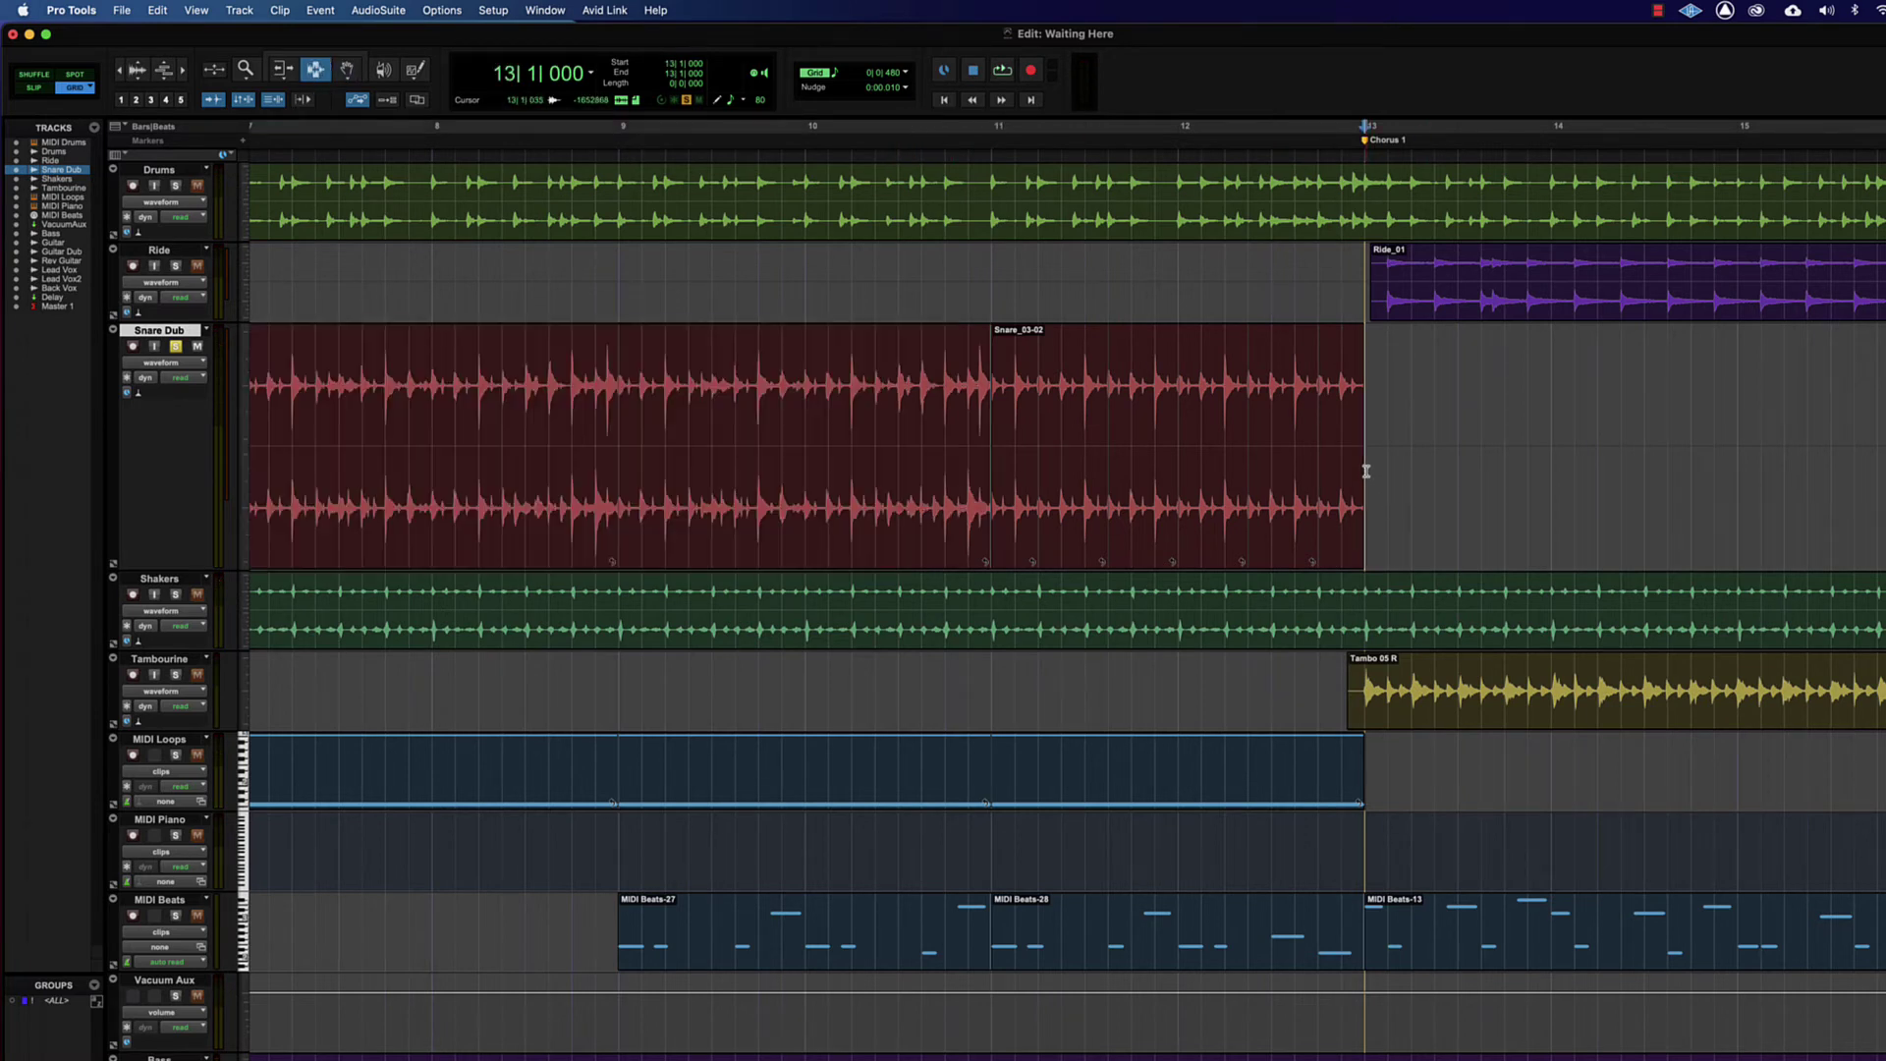
{"action": "key", "text": "super+v"}
{"action": "left_click", "coordinate": [1117, 456]}
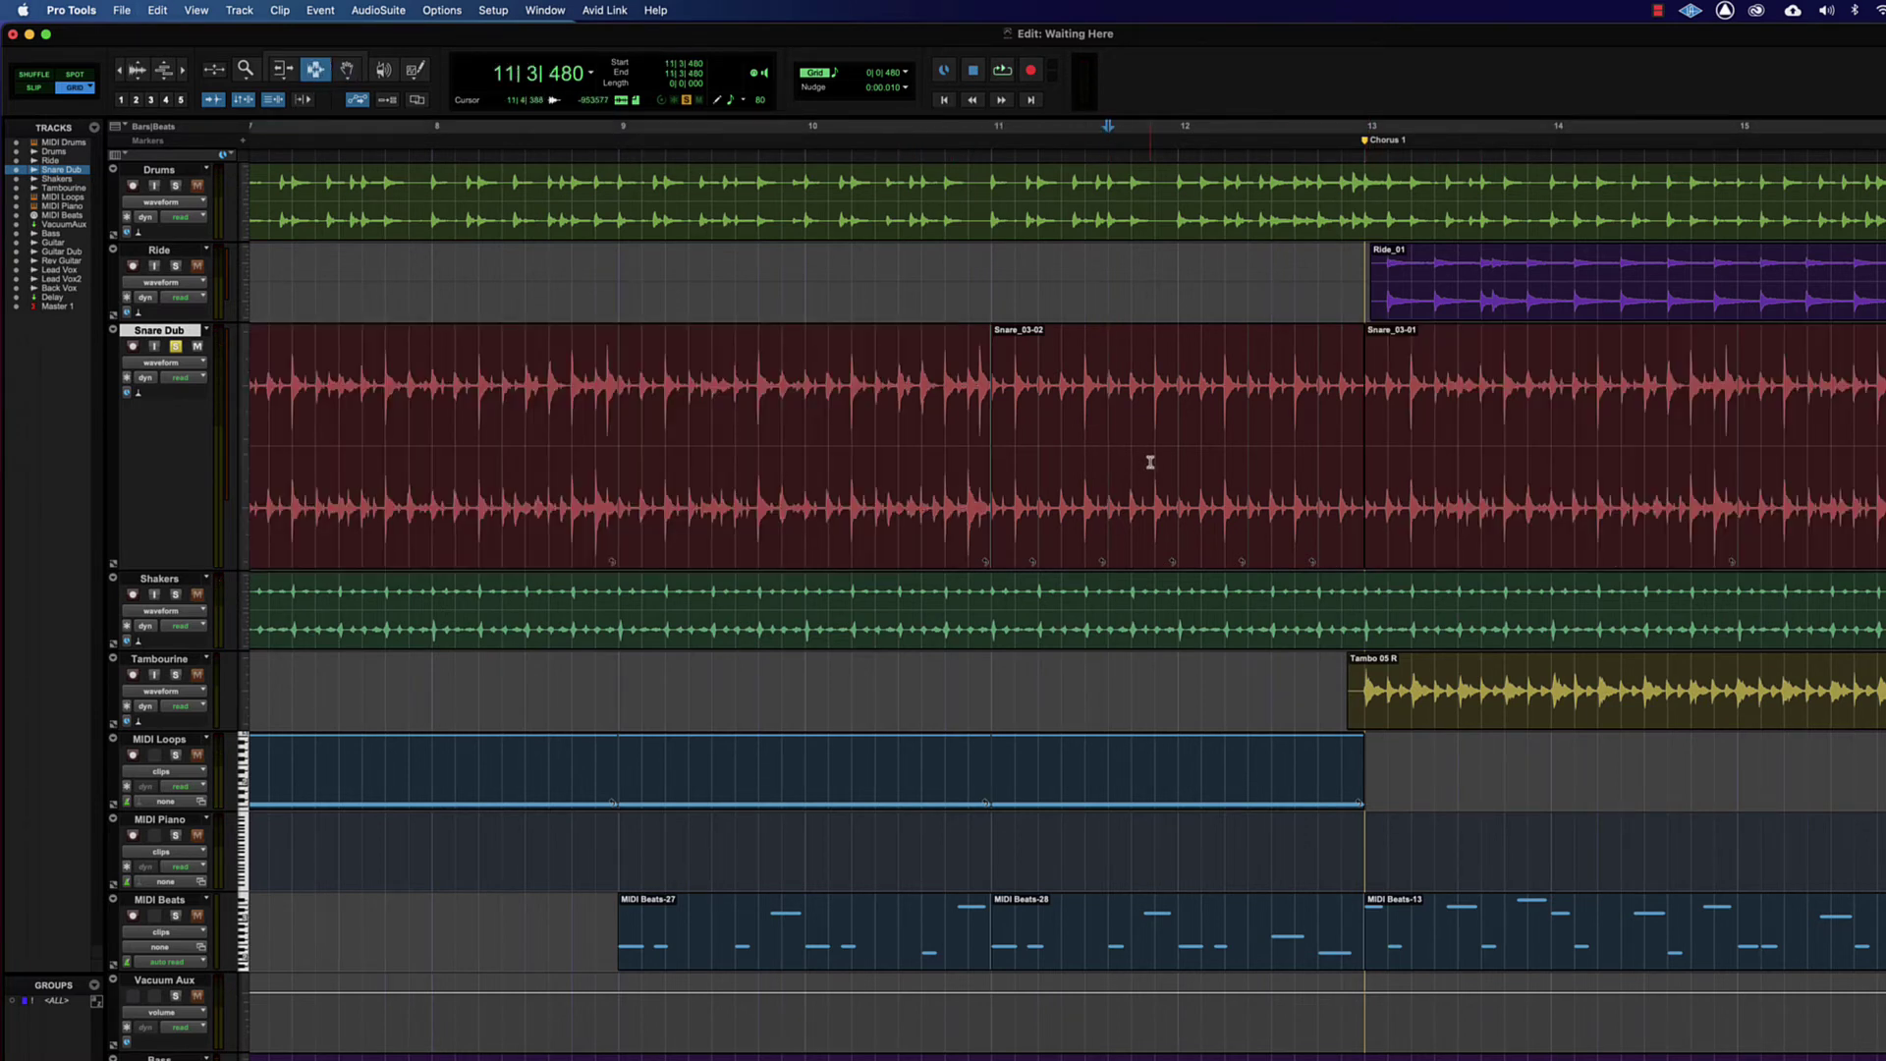
{"action": "key", "text": "space"}
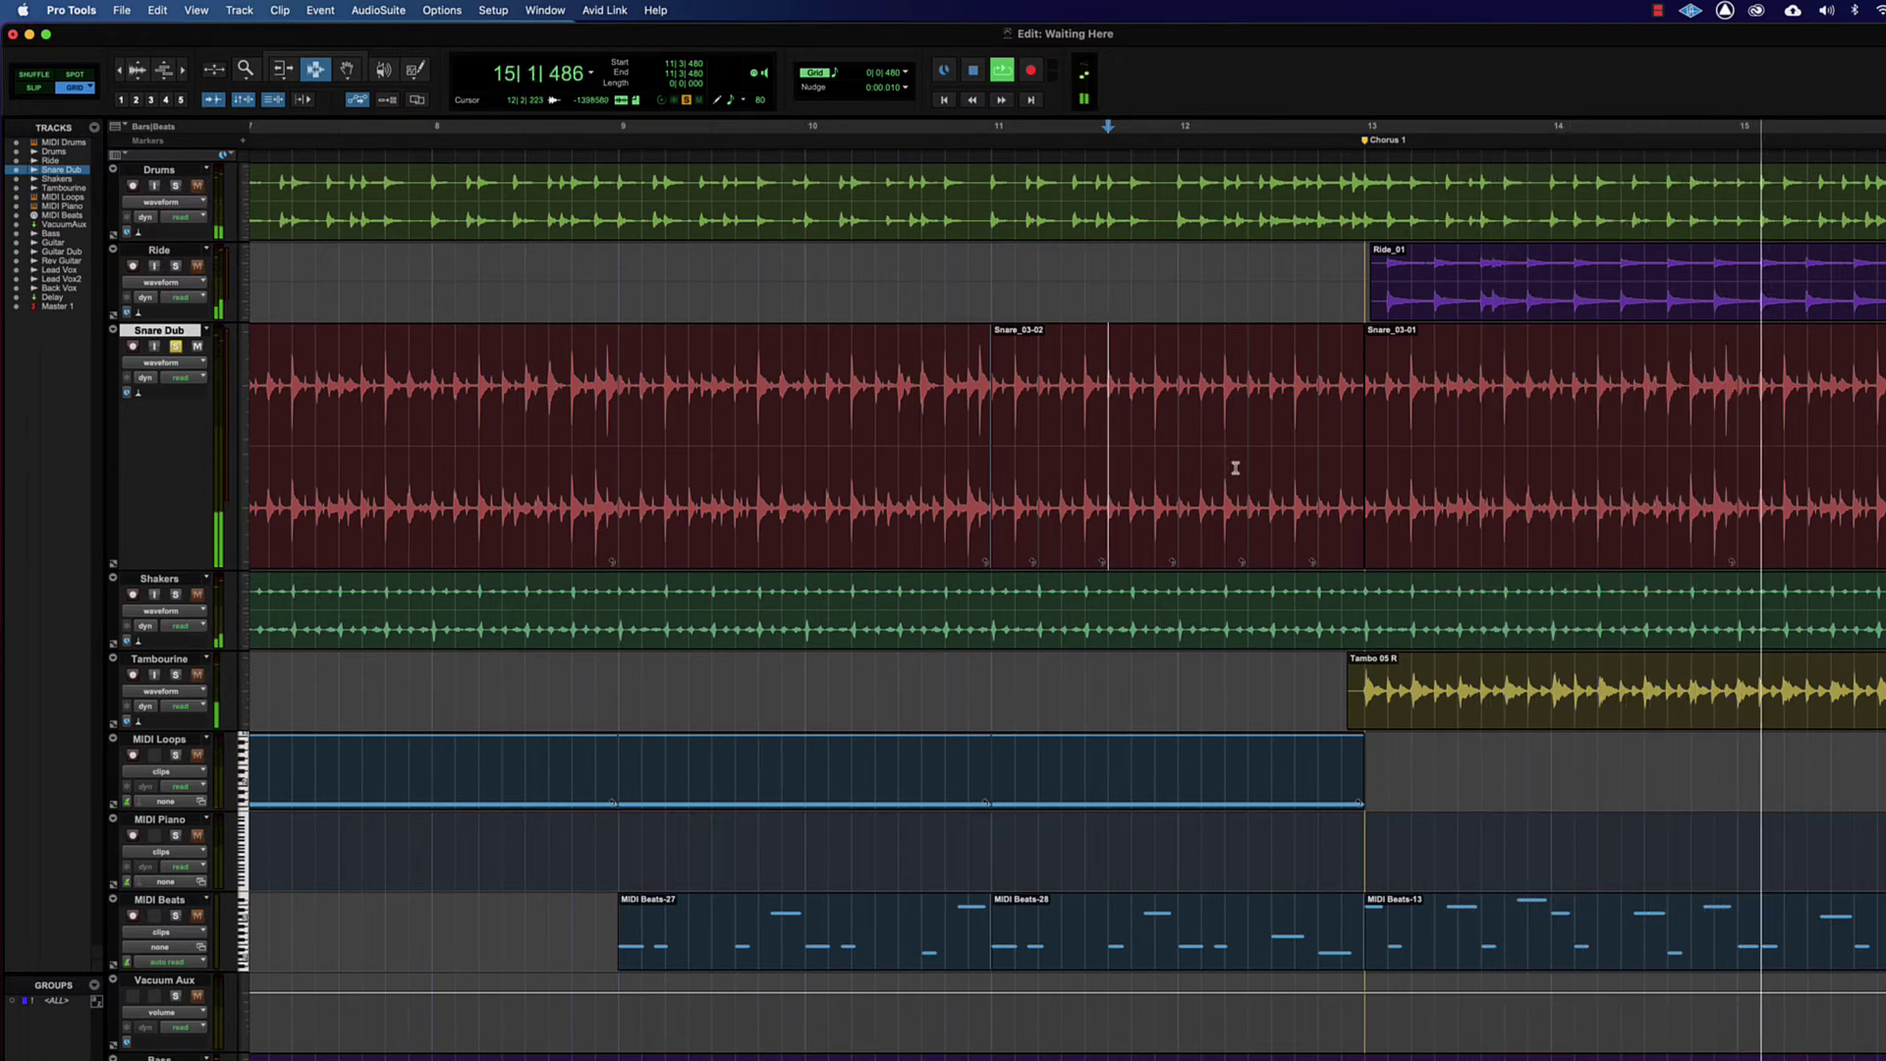
{"action": "key", "text": "space"}
- Undo the pasted copy, the iteration trim and the separation on the Snare Dub track, and place the edit cursor at bar 9
{"action": "left_click", "coordinate": [897, 452]}
{"action": "key", "text": "super+z"}
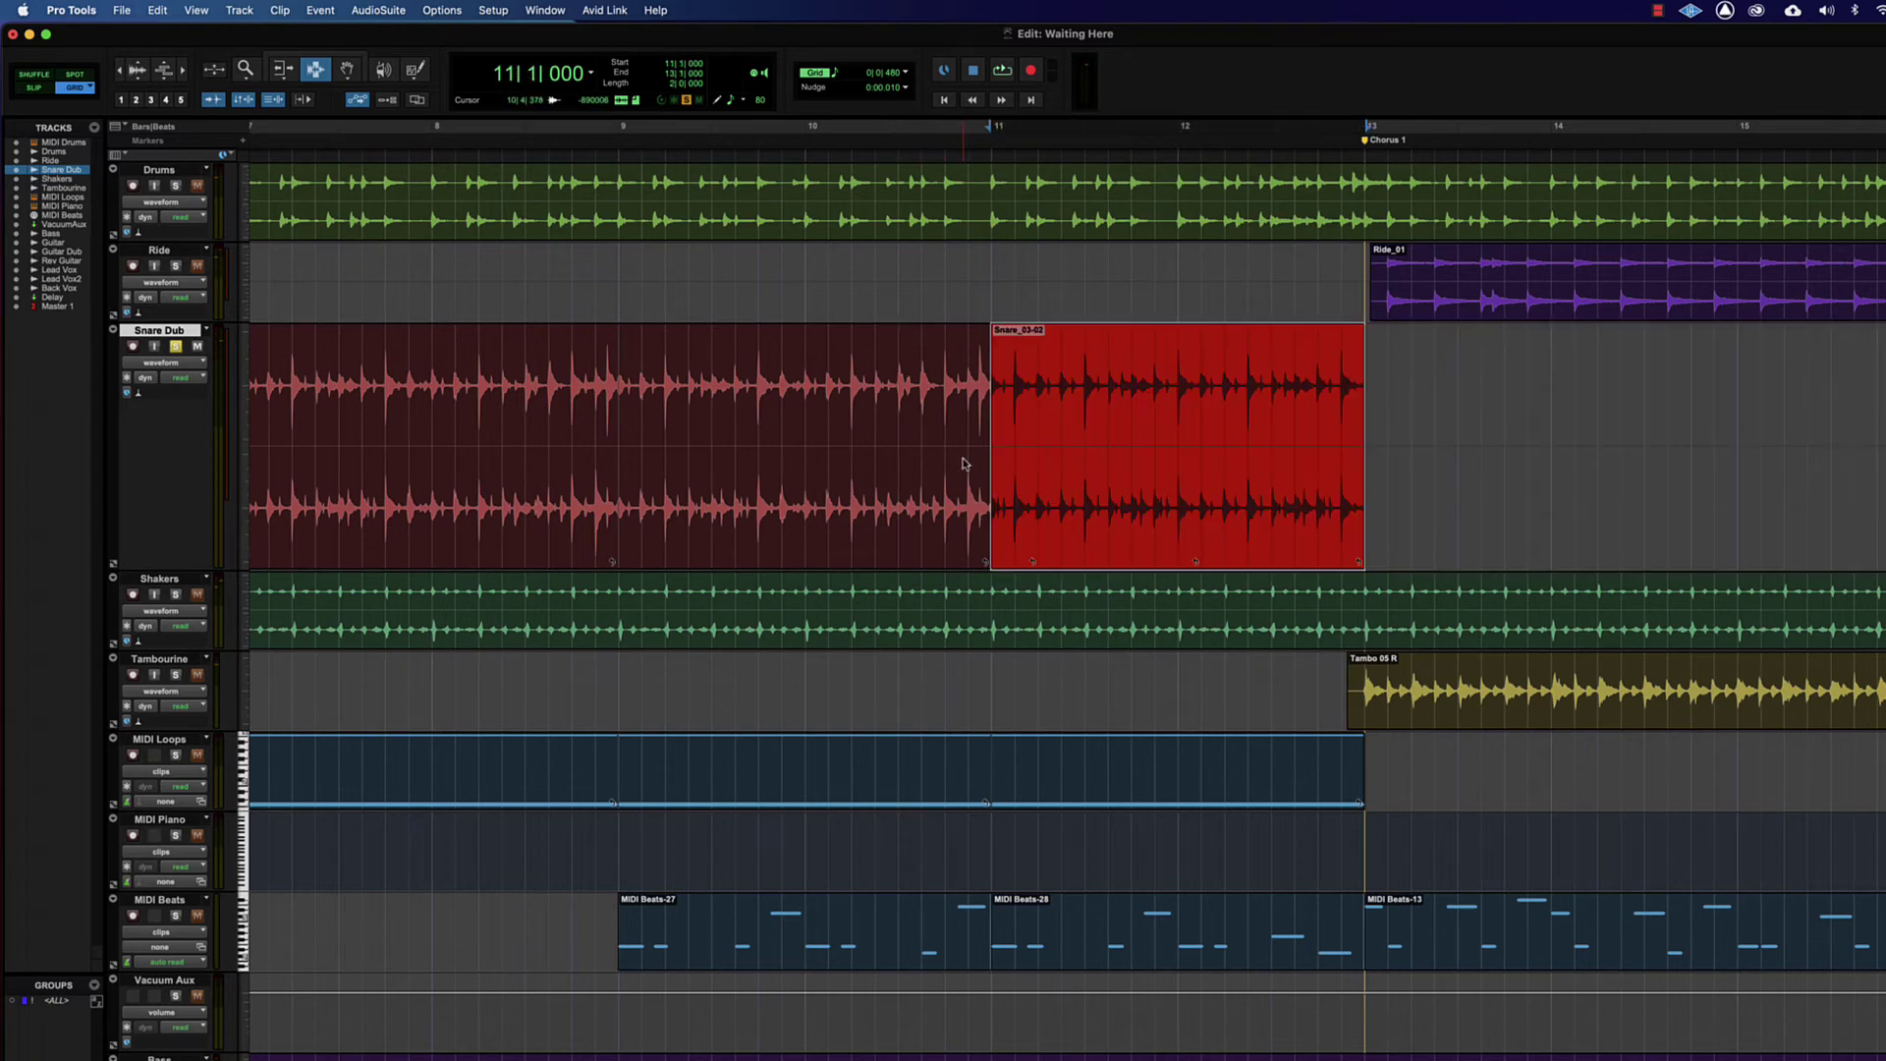
{"action": "key", "text": "super+z"}
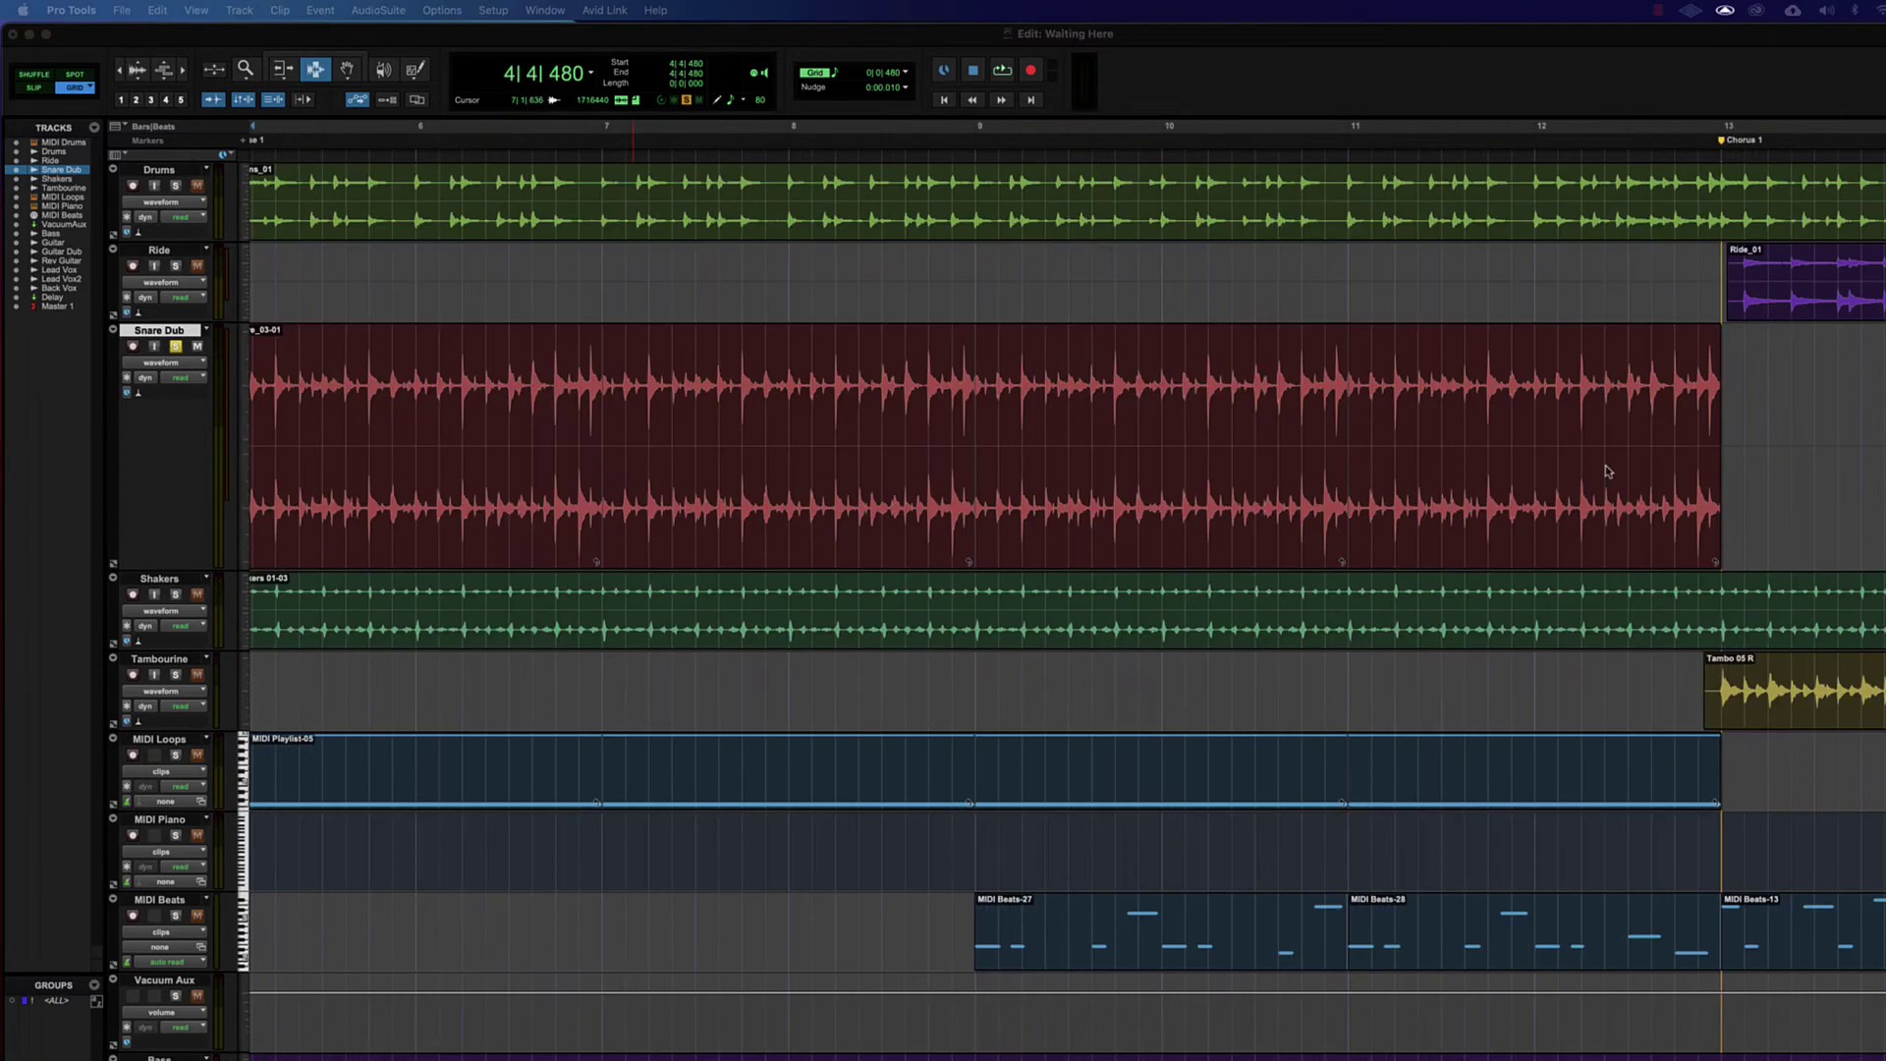
{"action": "left_click", "coordinate": [923, 421]}
{"action": "left_click", "coordinate": [971, 420]}
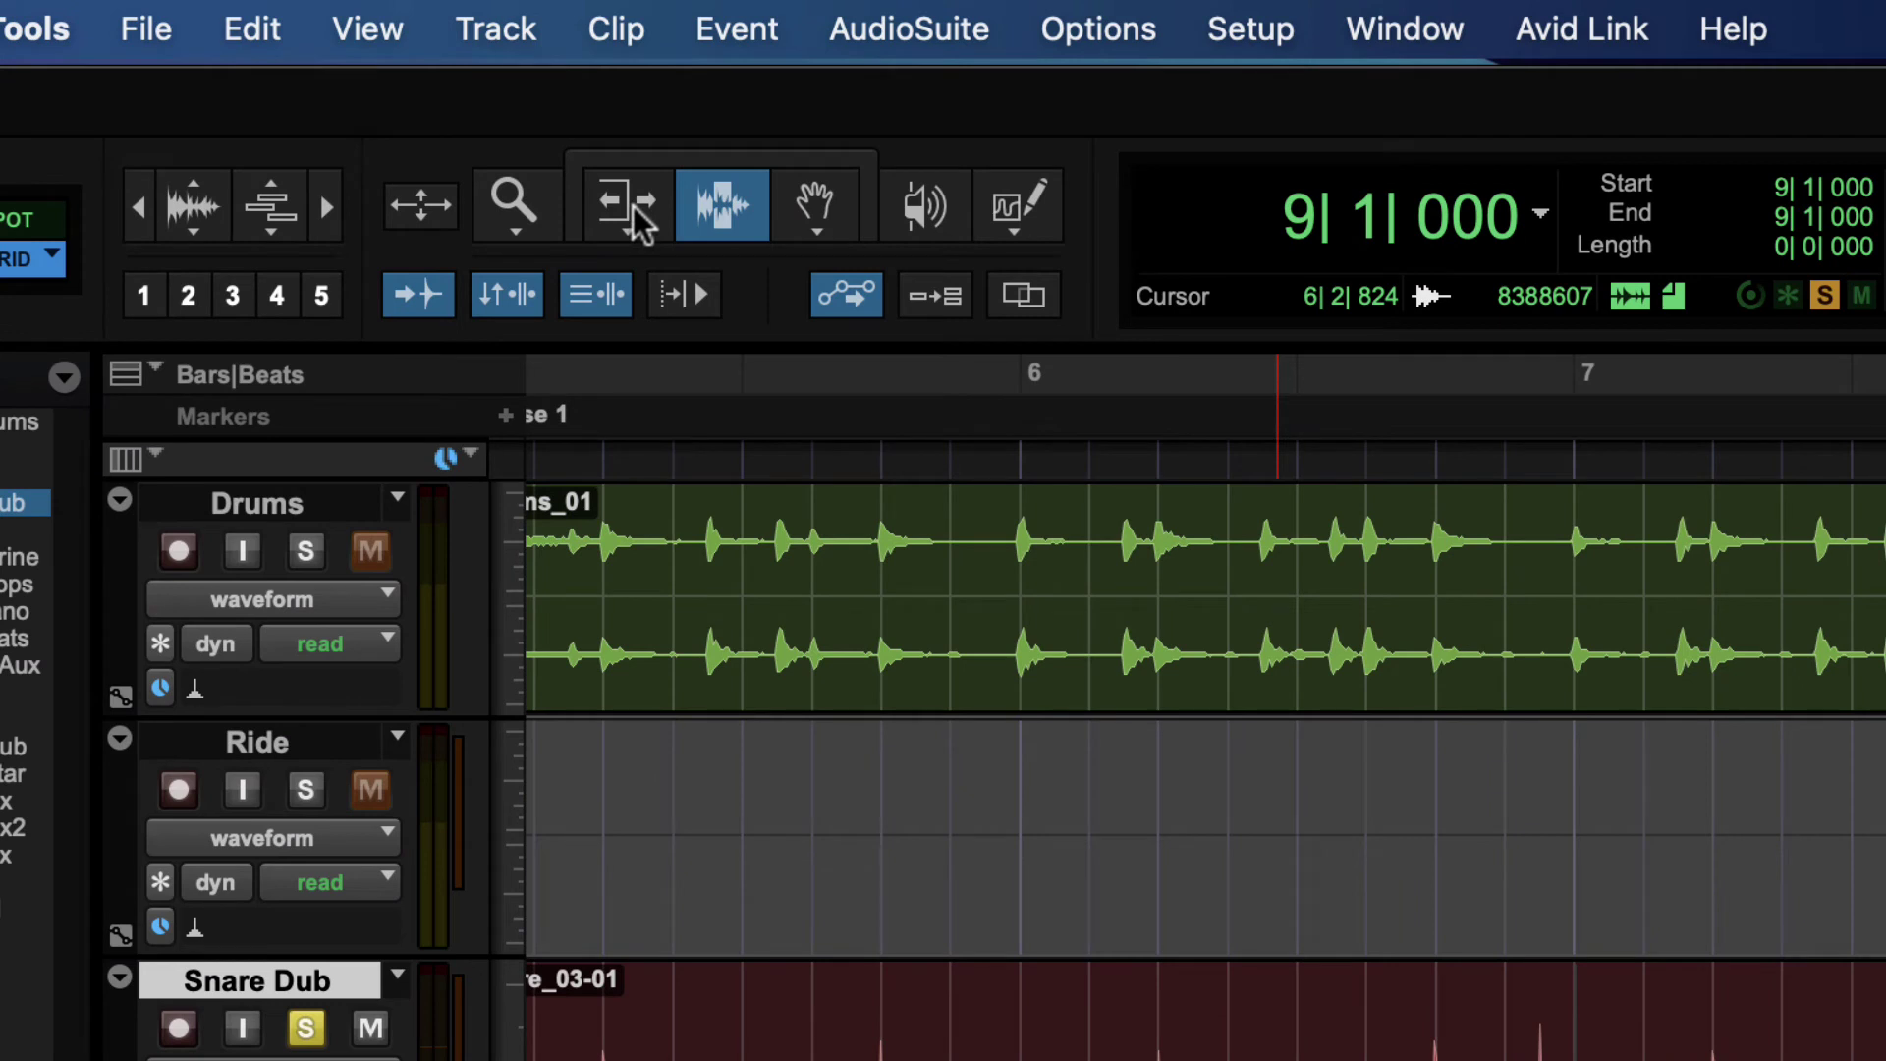
- Switch the Trim tool from Standard to Loop mode
{"action": "left_click", "coordinate": [636, 212]}
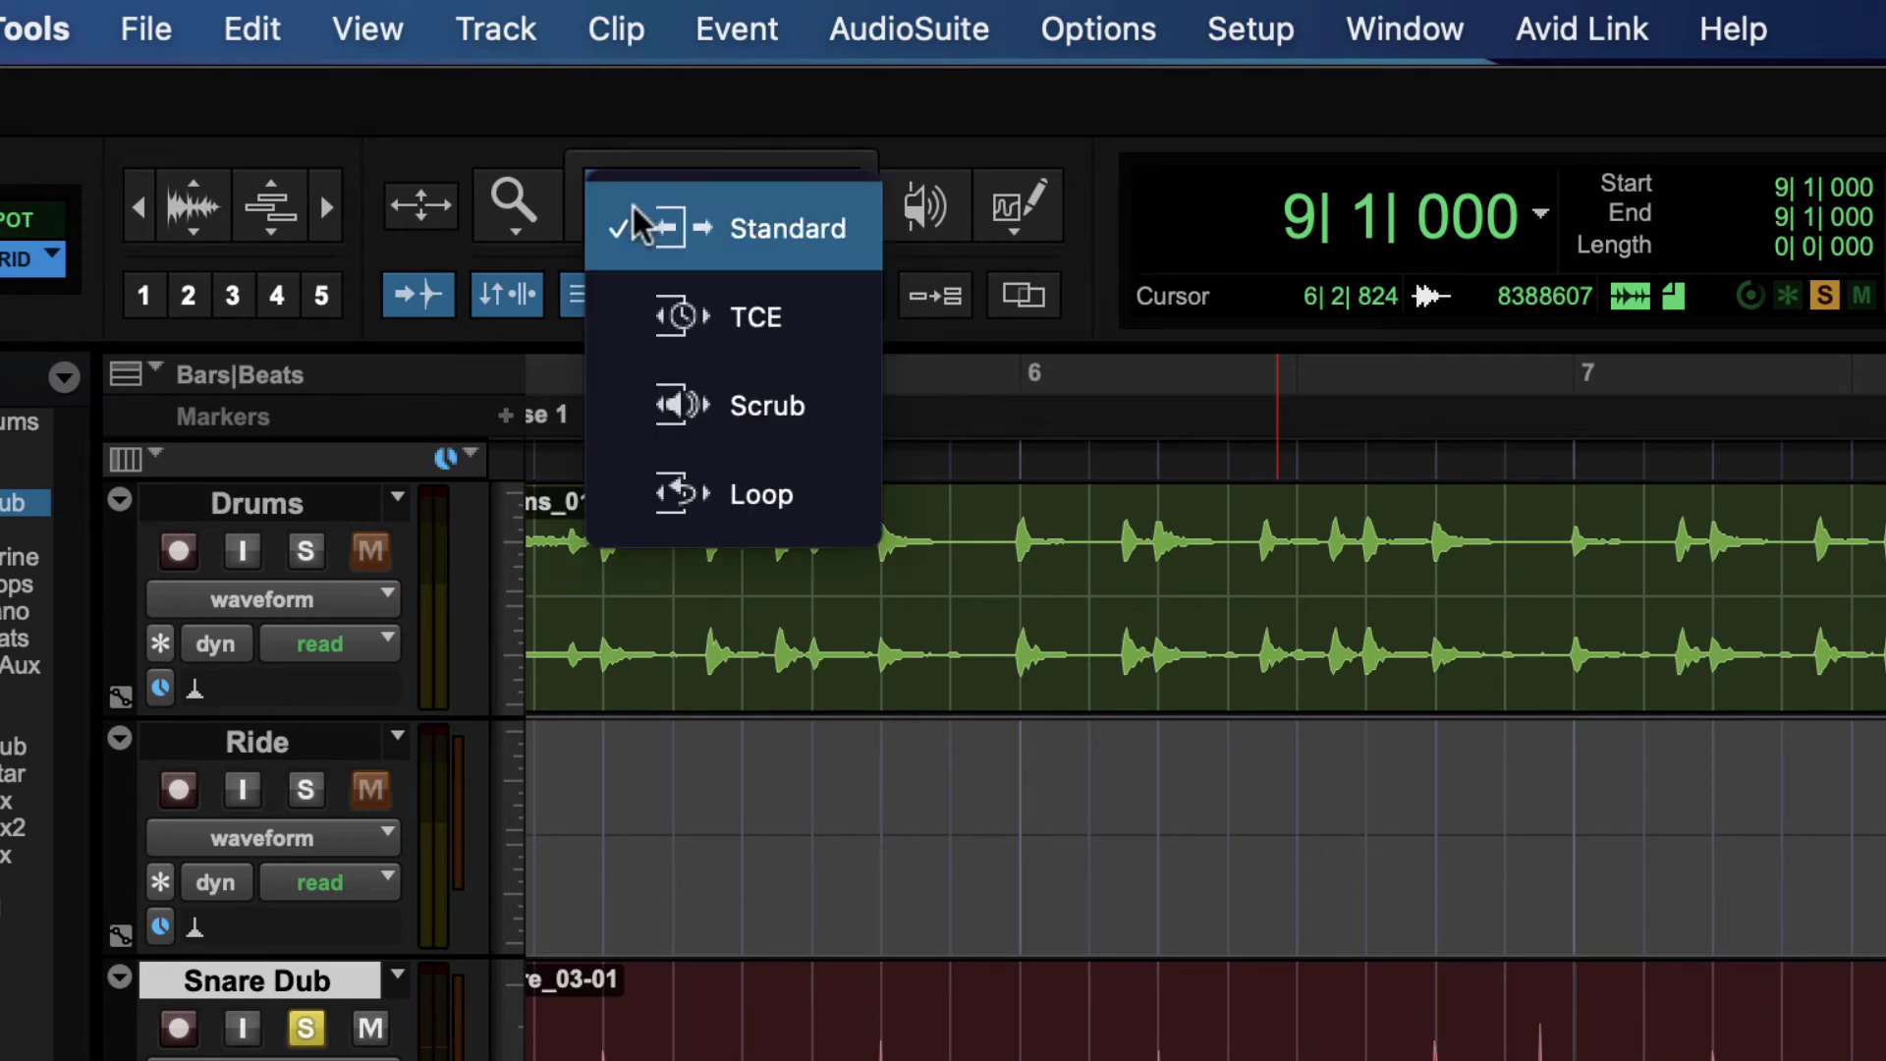
{"action": "left_click", "coordinate": [761, 495]}
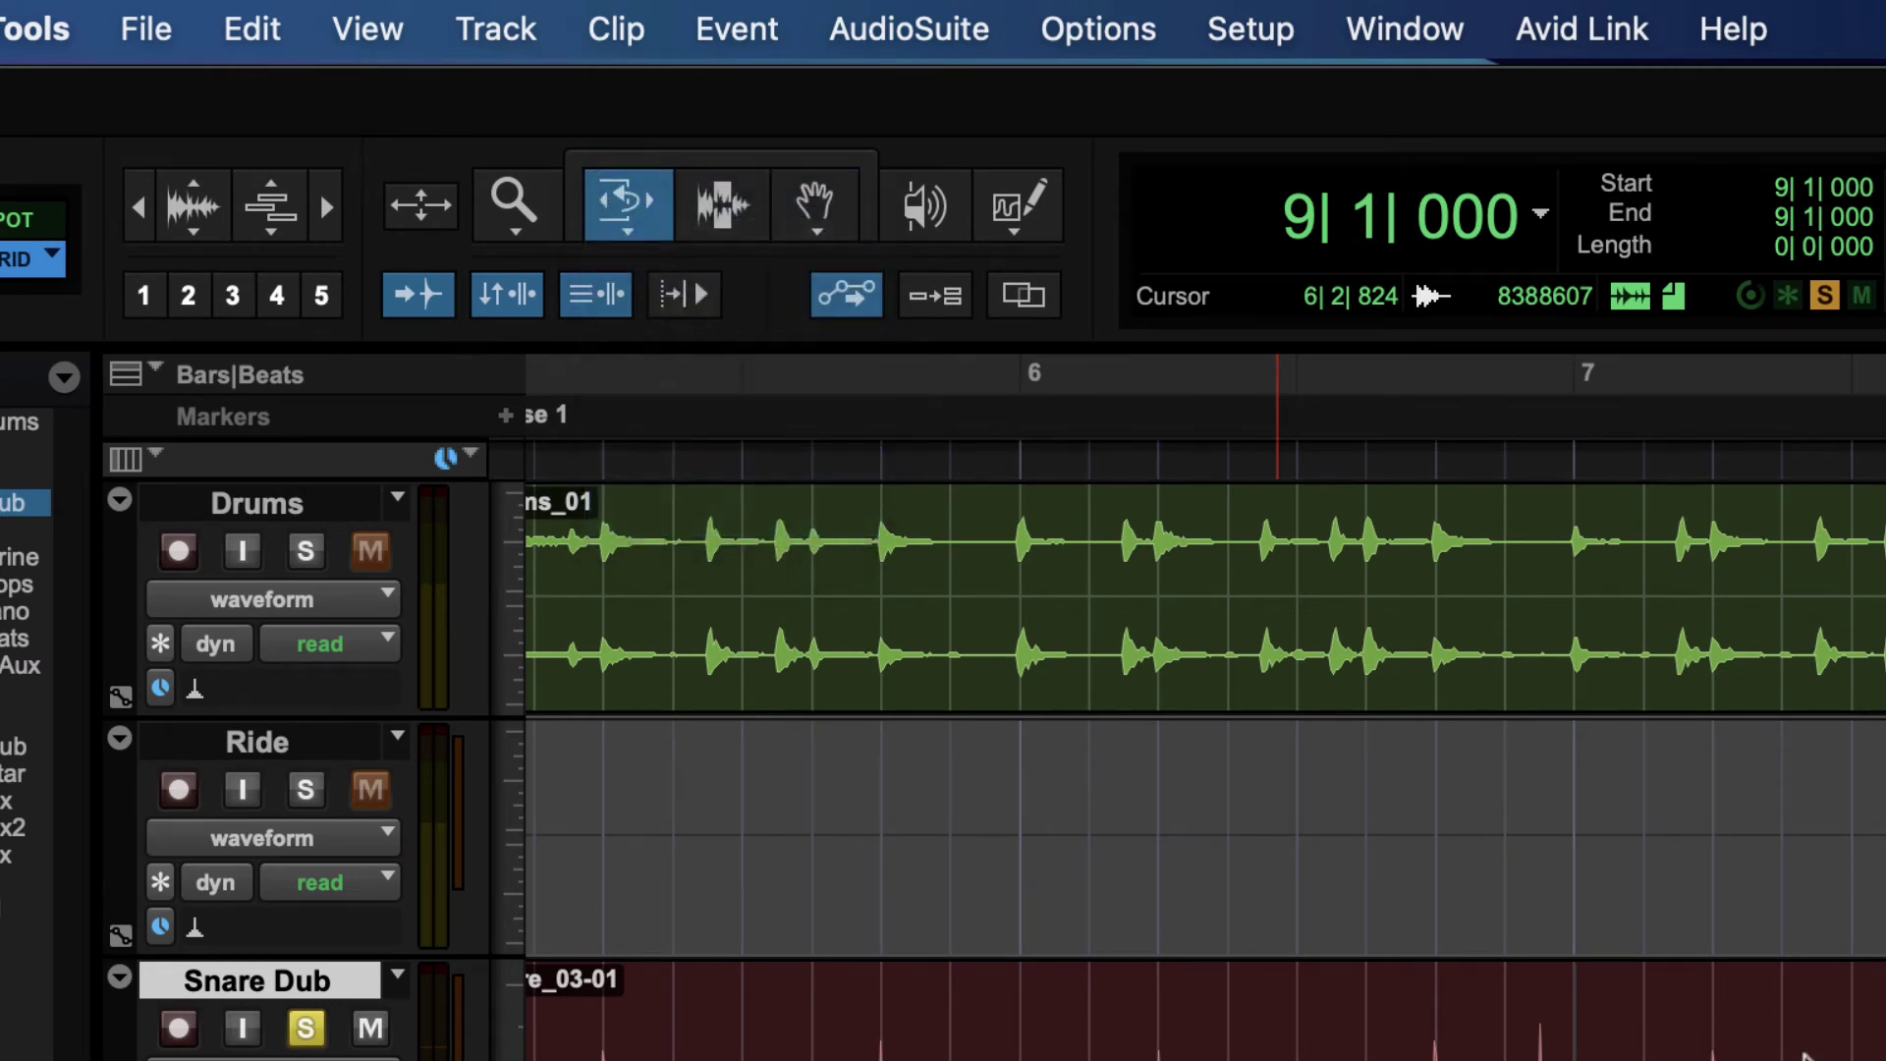
{"action": "left_click", "coordinate": [637, 218]}
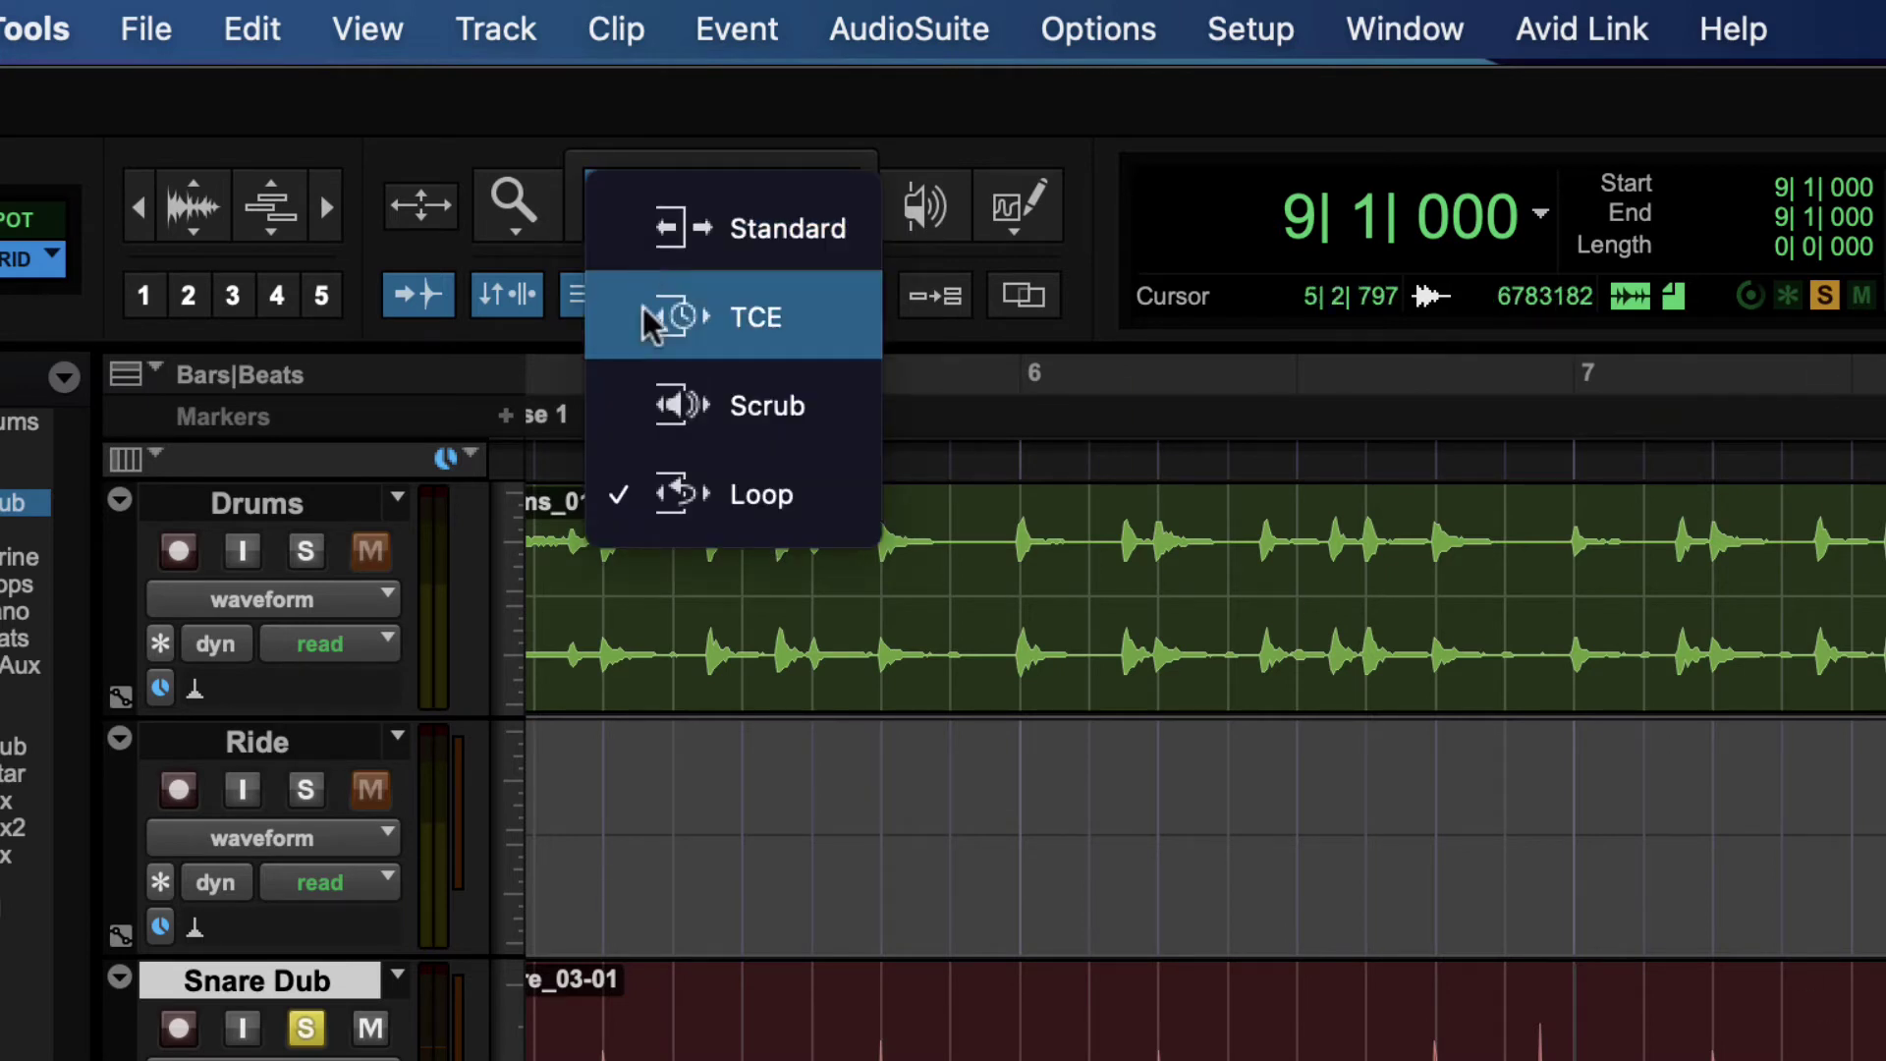
{"action": "left_click", "coordinate": [786, 501]}
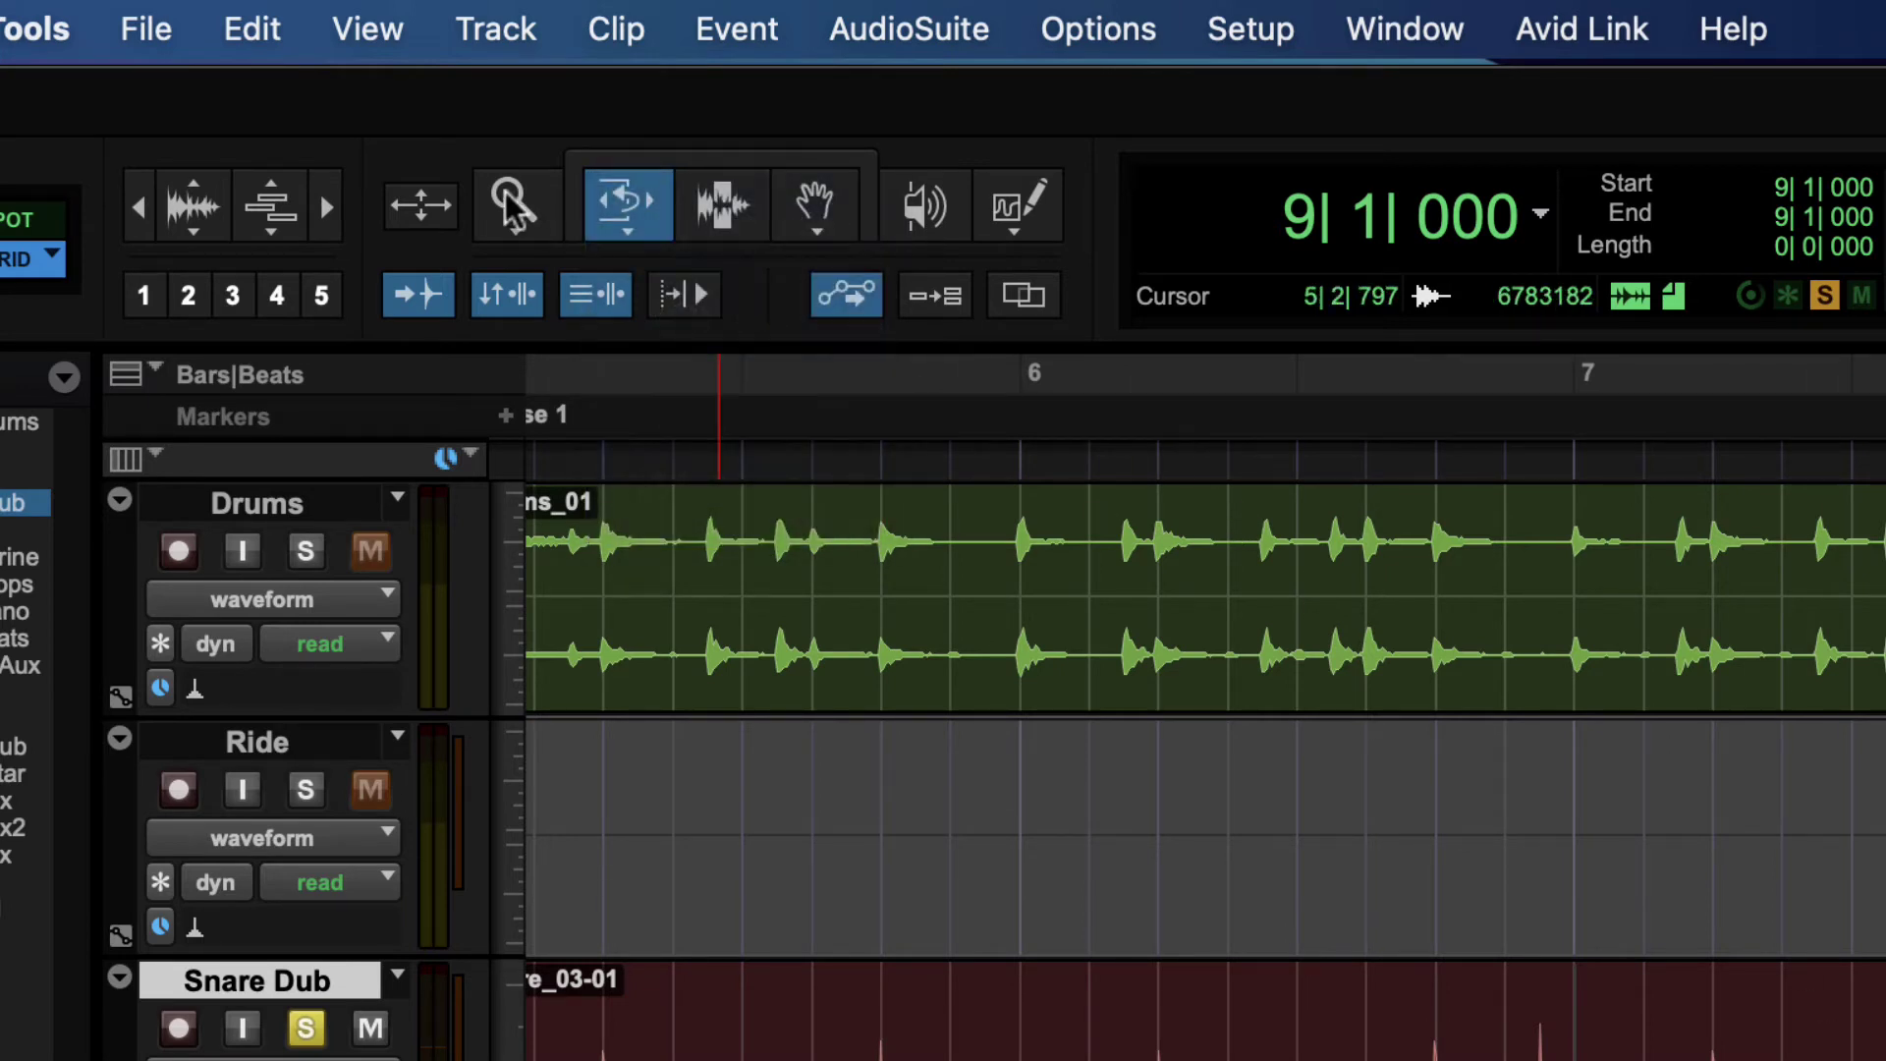
{"action": "left_click", "coordinate": [629, 219]}
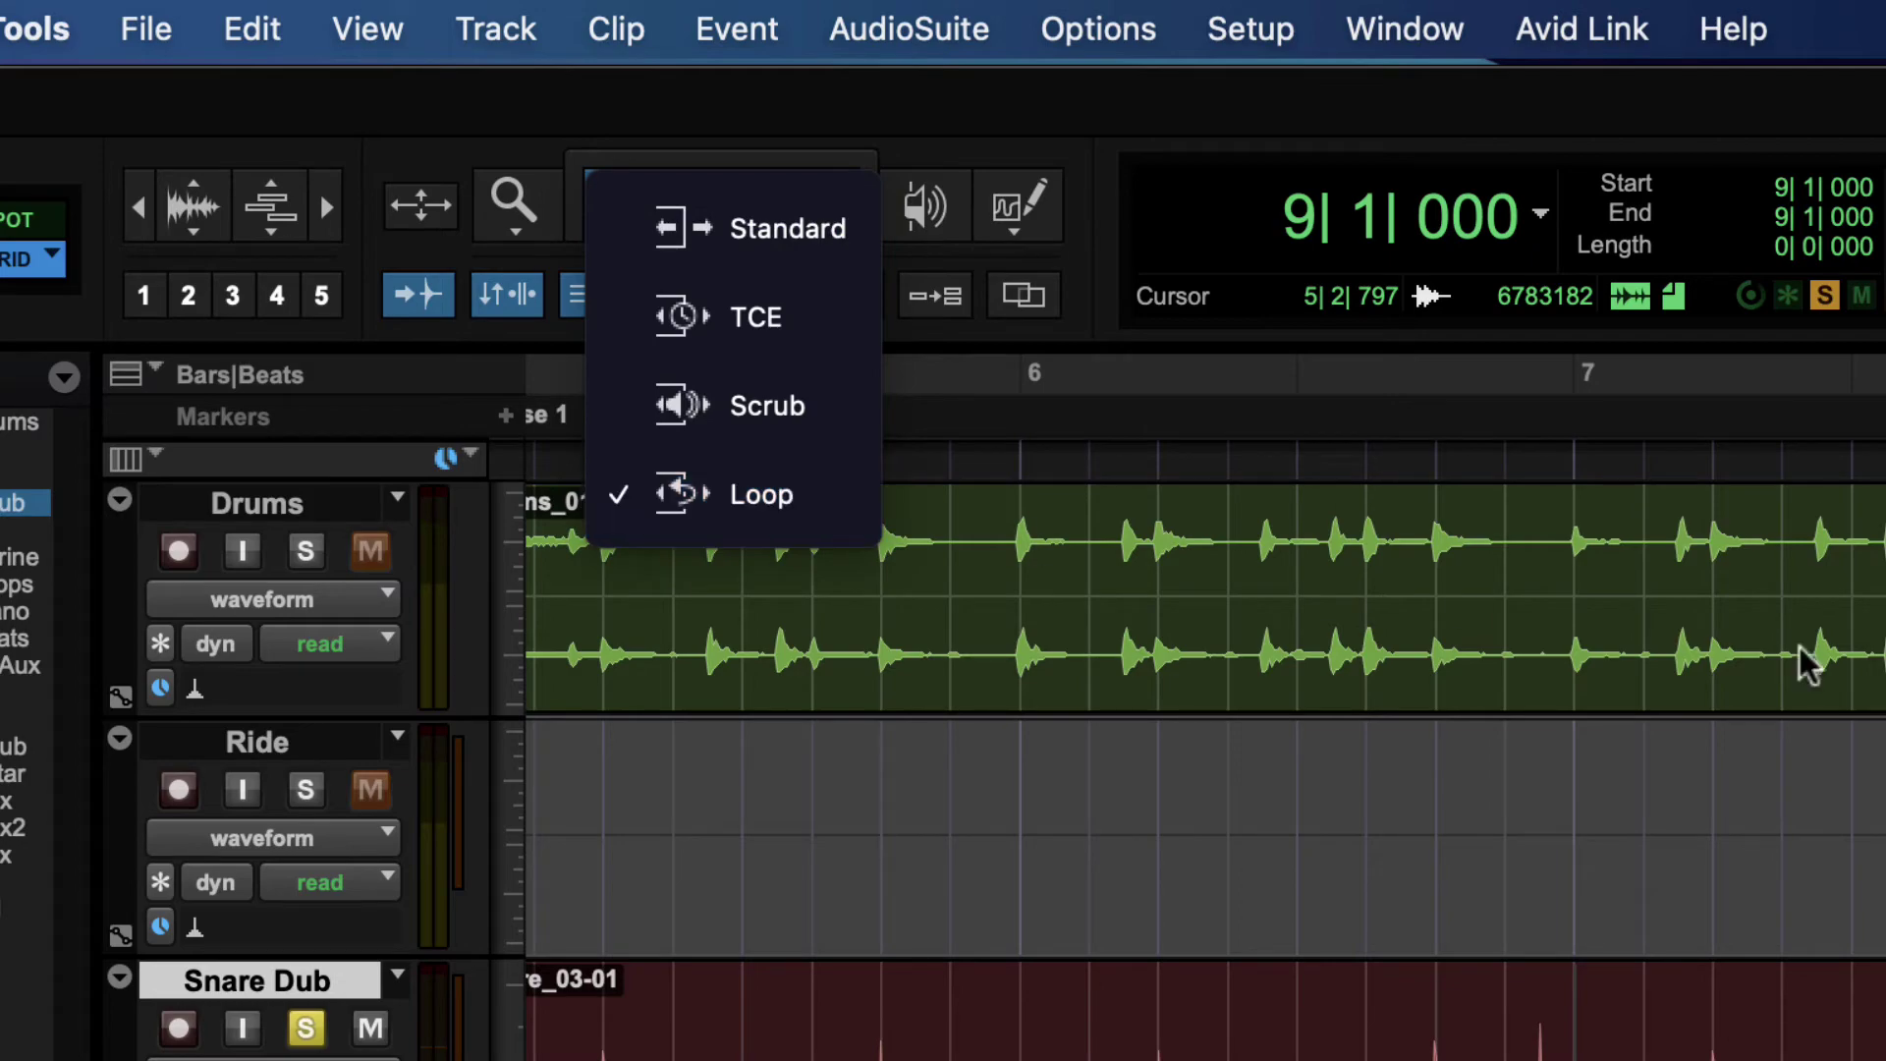
{"action": "left_click", "coordinate": [1726, 876]}
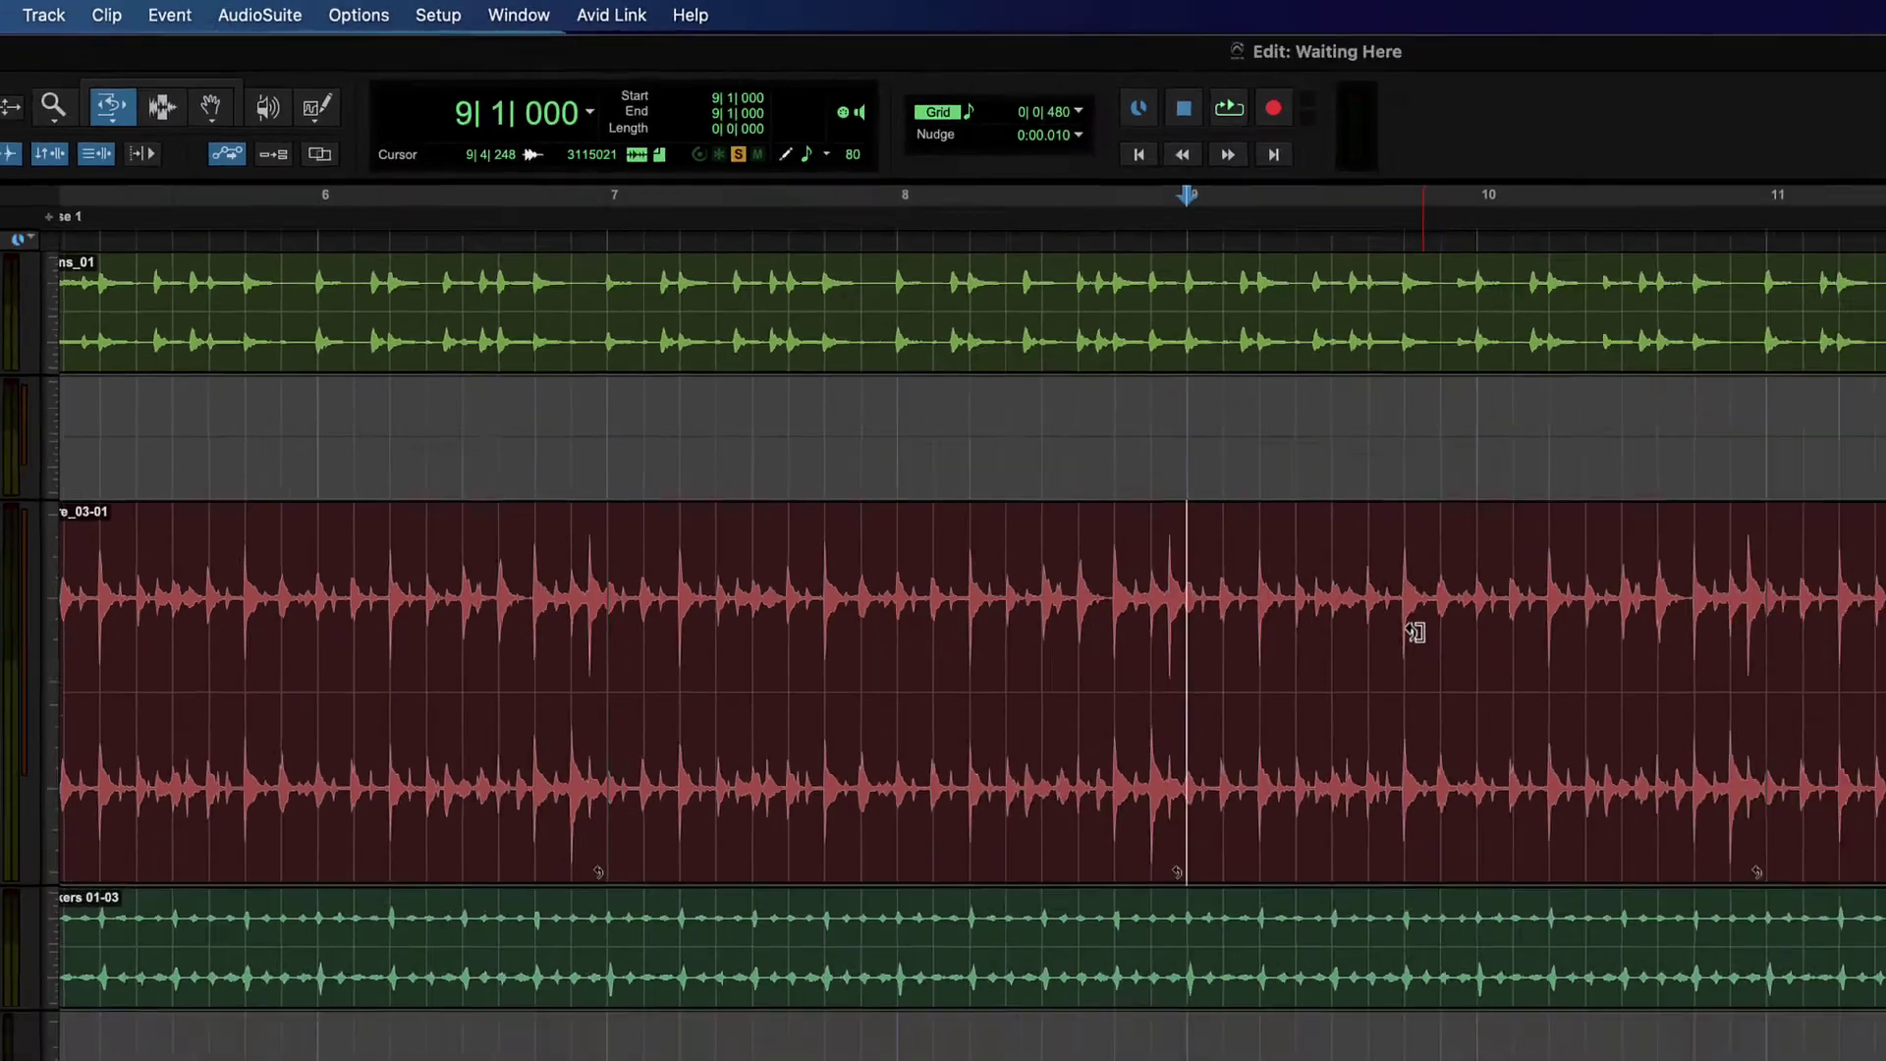
- Separate the Tambo 05 R clip at 16|4|480 in Chorus 1 and select its second part
{"action": "scroll", "coordinate": [1207, 561], "scroll_direction": "down", "scroll_amount": 3}
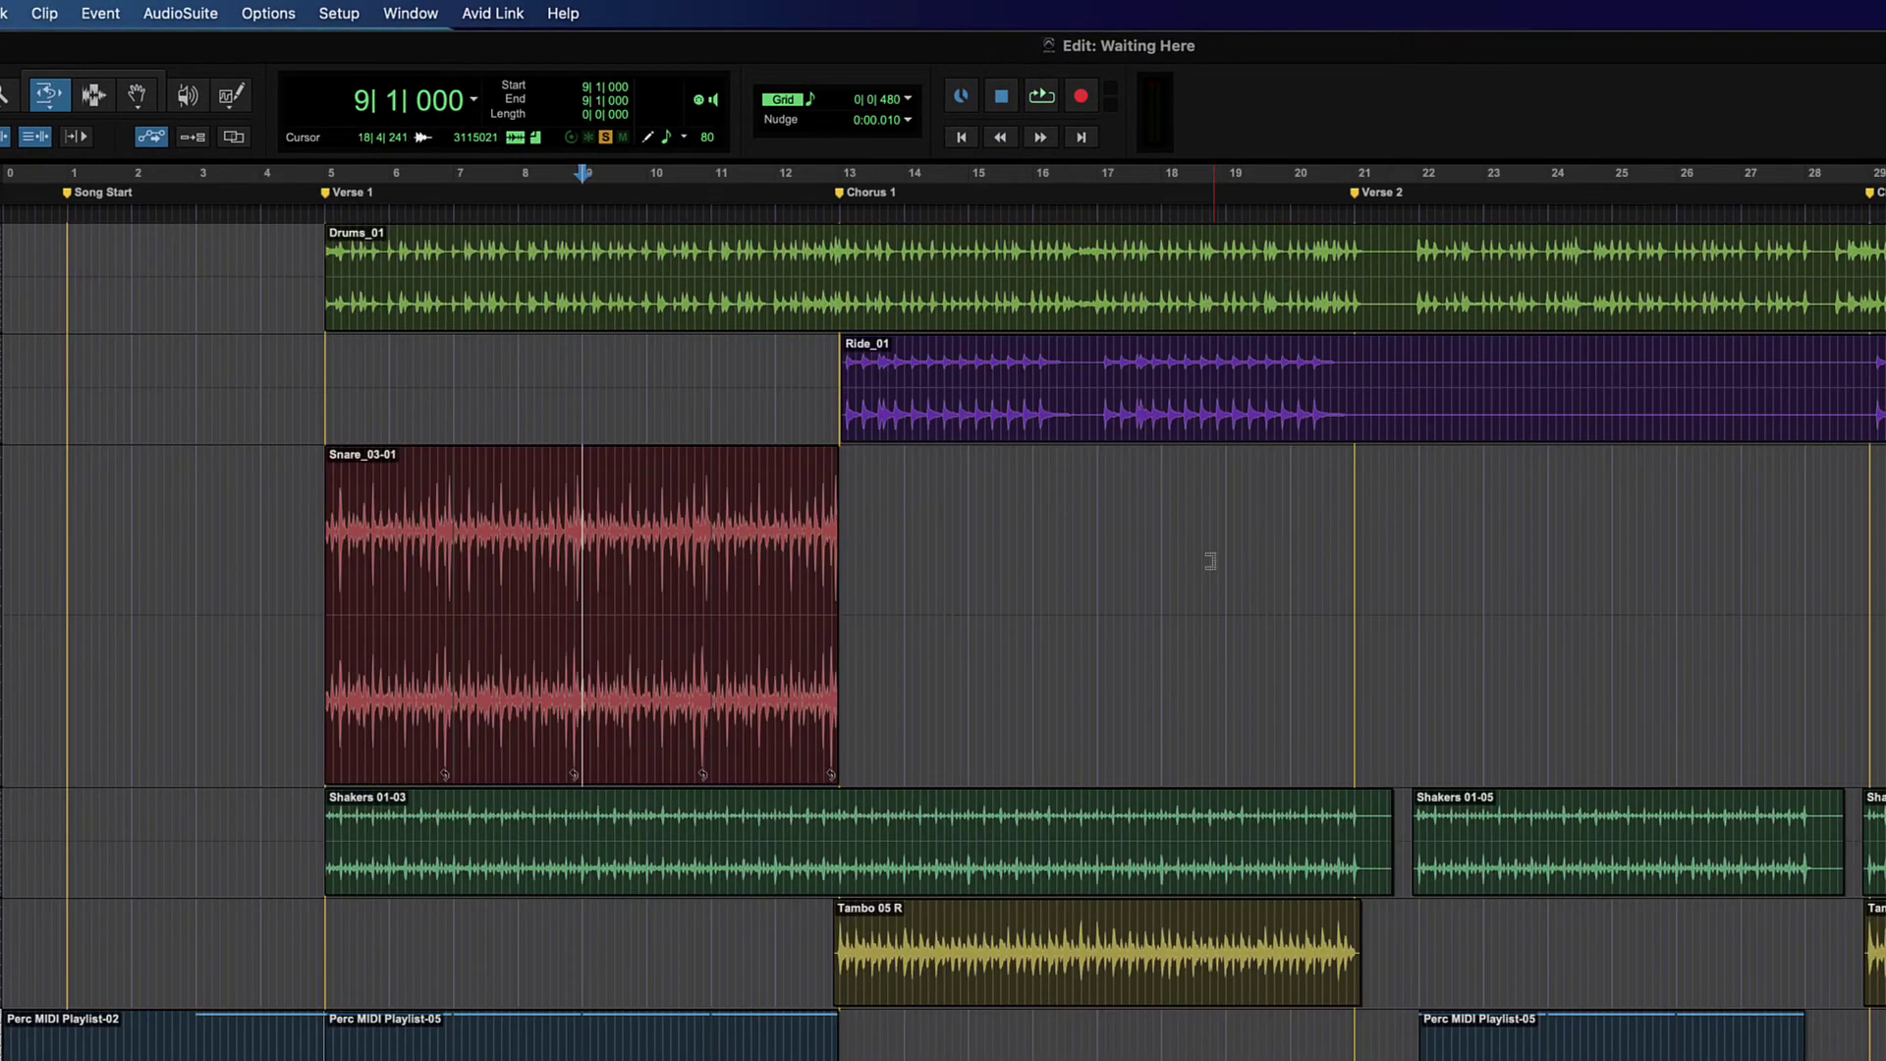
{"action": "scroll", "coordinate": [1208, 561], "scroll_direction": "down", "scroll_amount": 1}
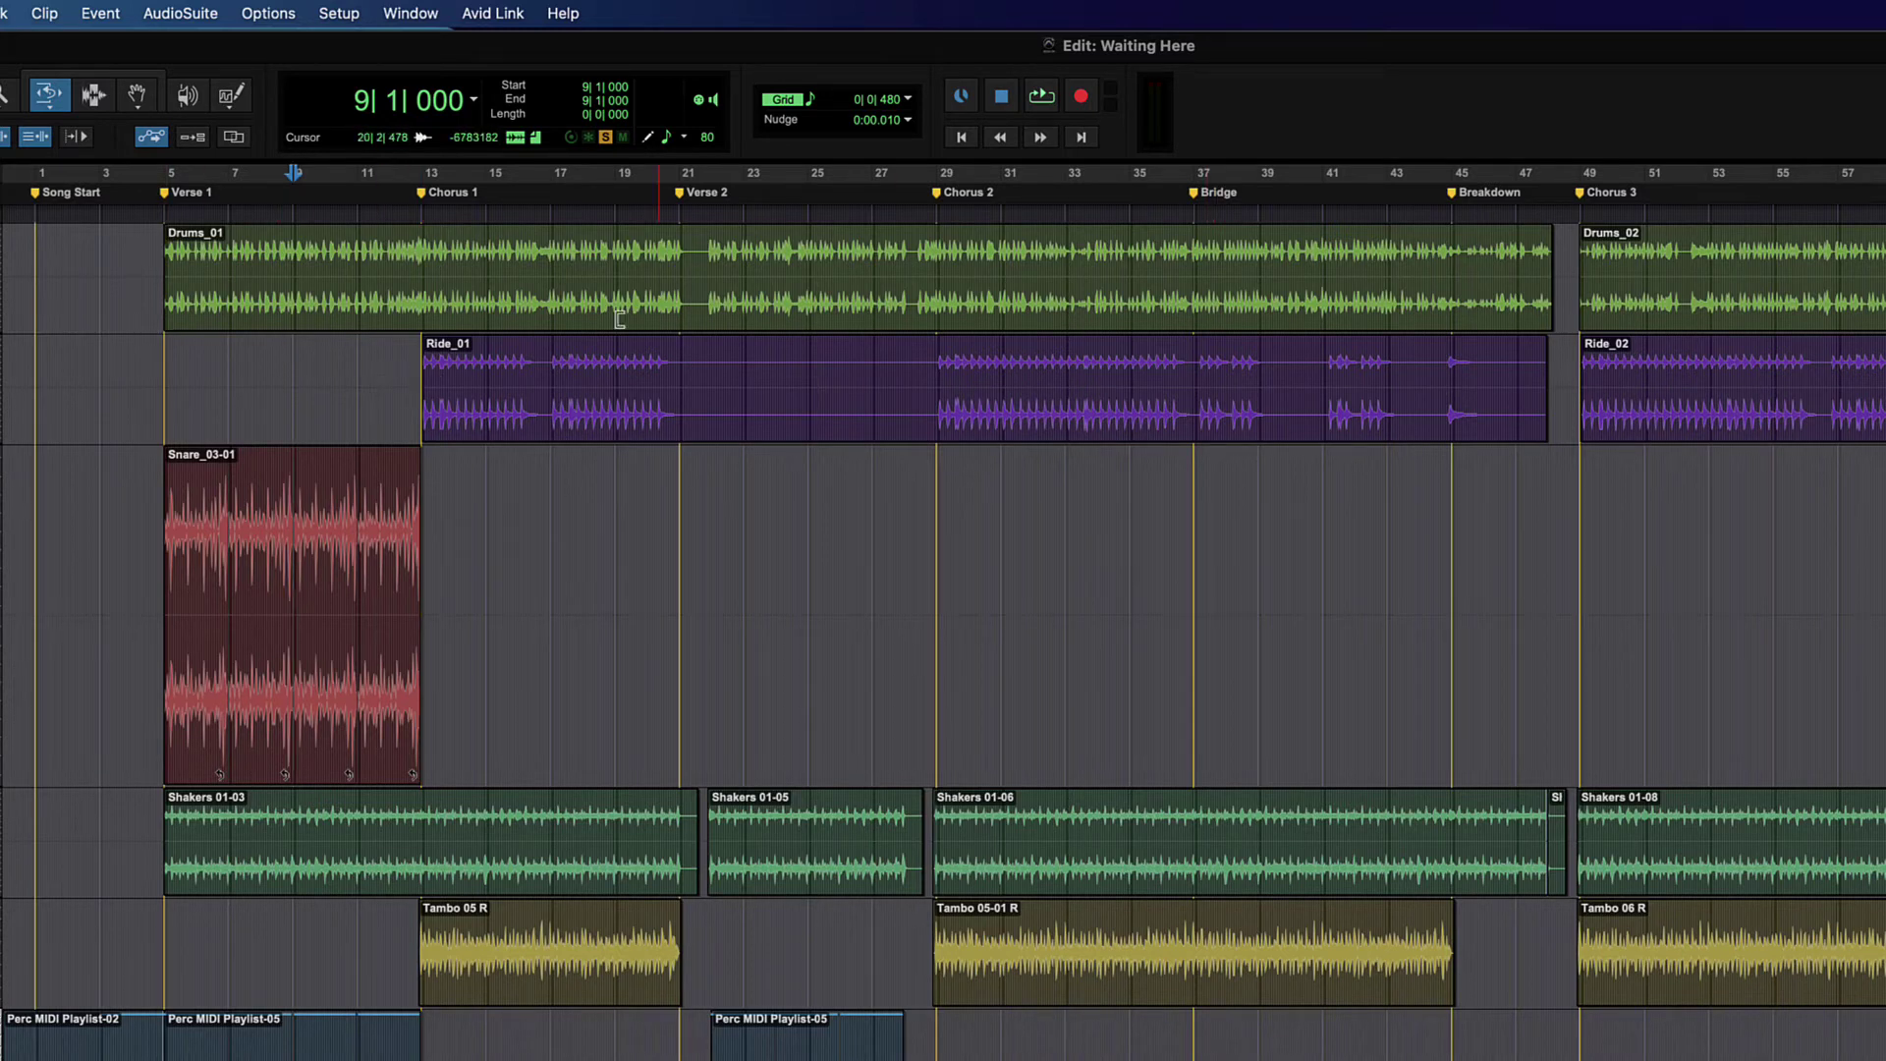
{"action": "key", "text": "F6"}
{"action": "left_click", "coordinate": [546, 973]}
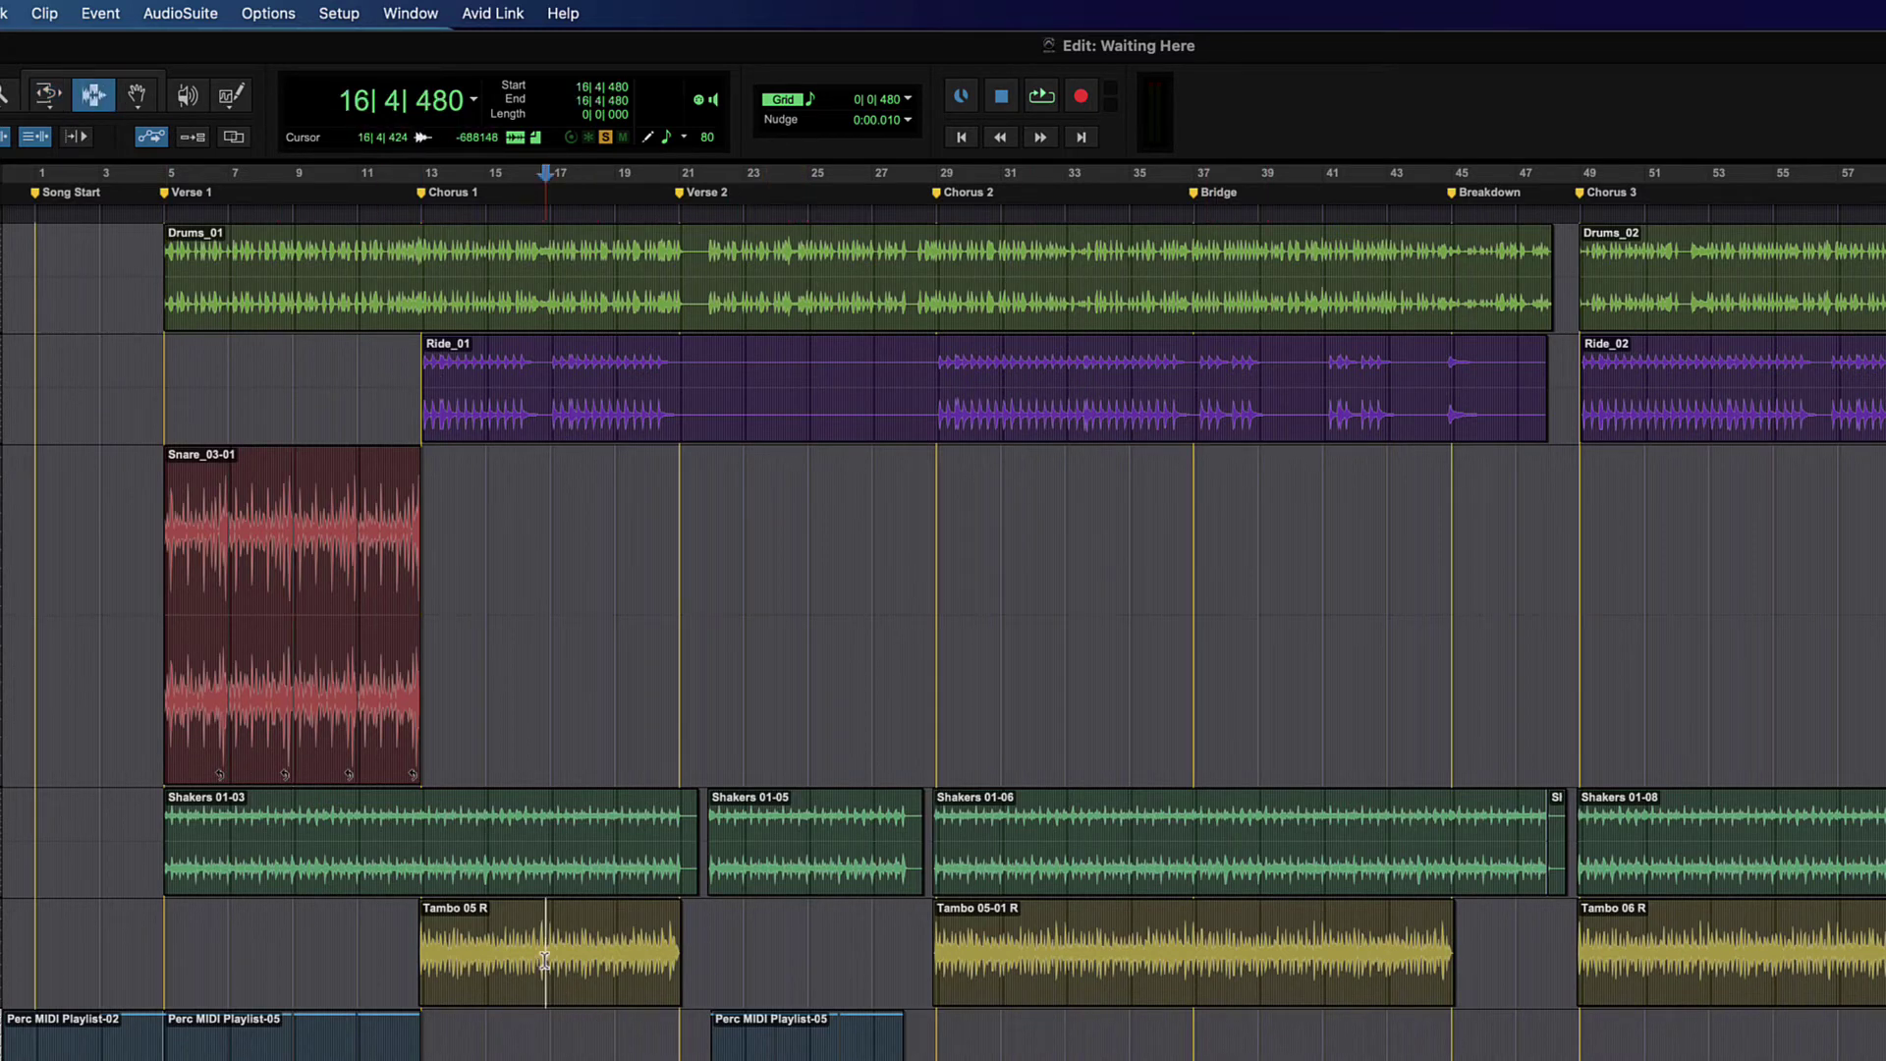
{"action": "key", "text": "super+e"}
{"action": "key", "text": "F8"}
{"action": "left_click", "coordinate": [621, 966]}
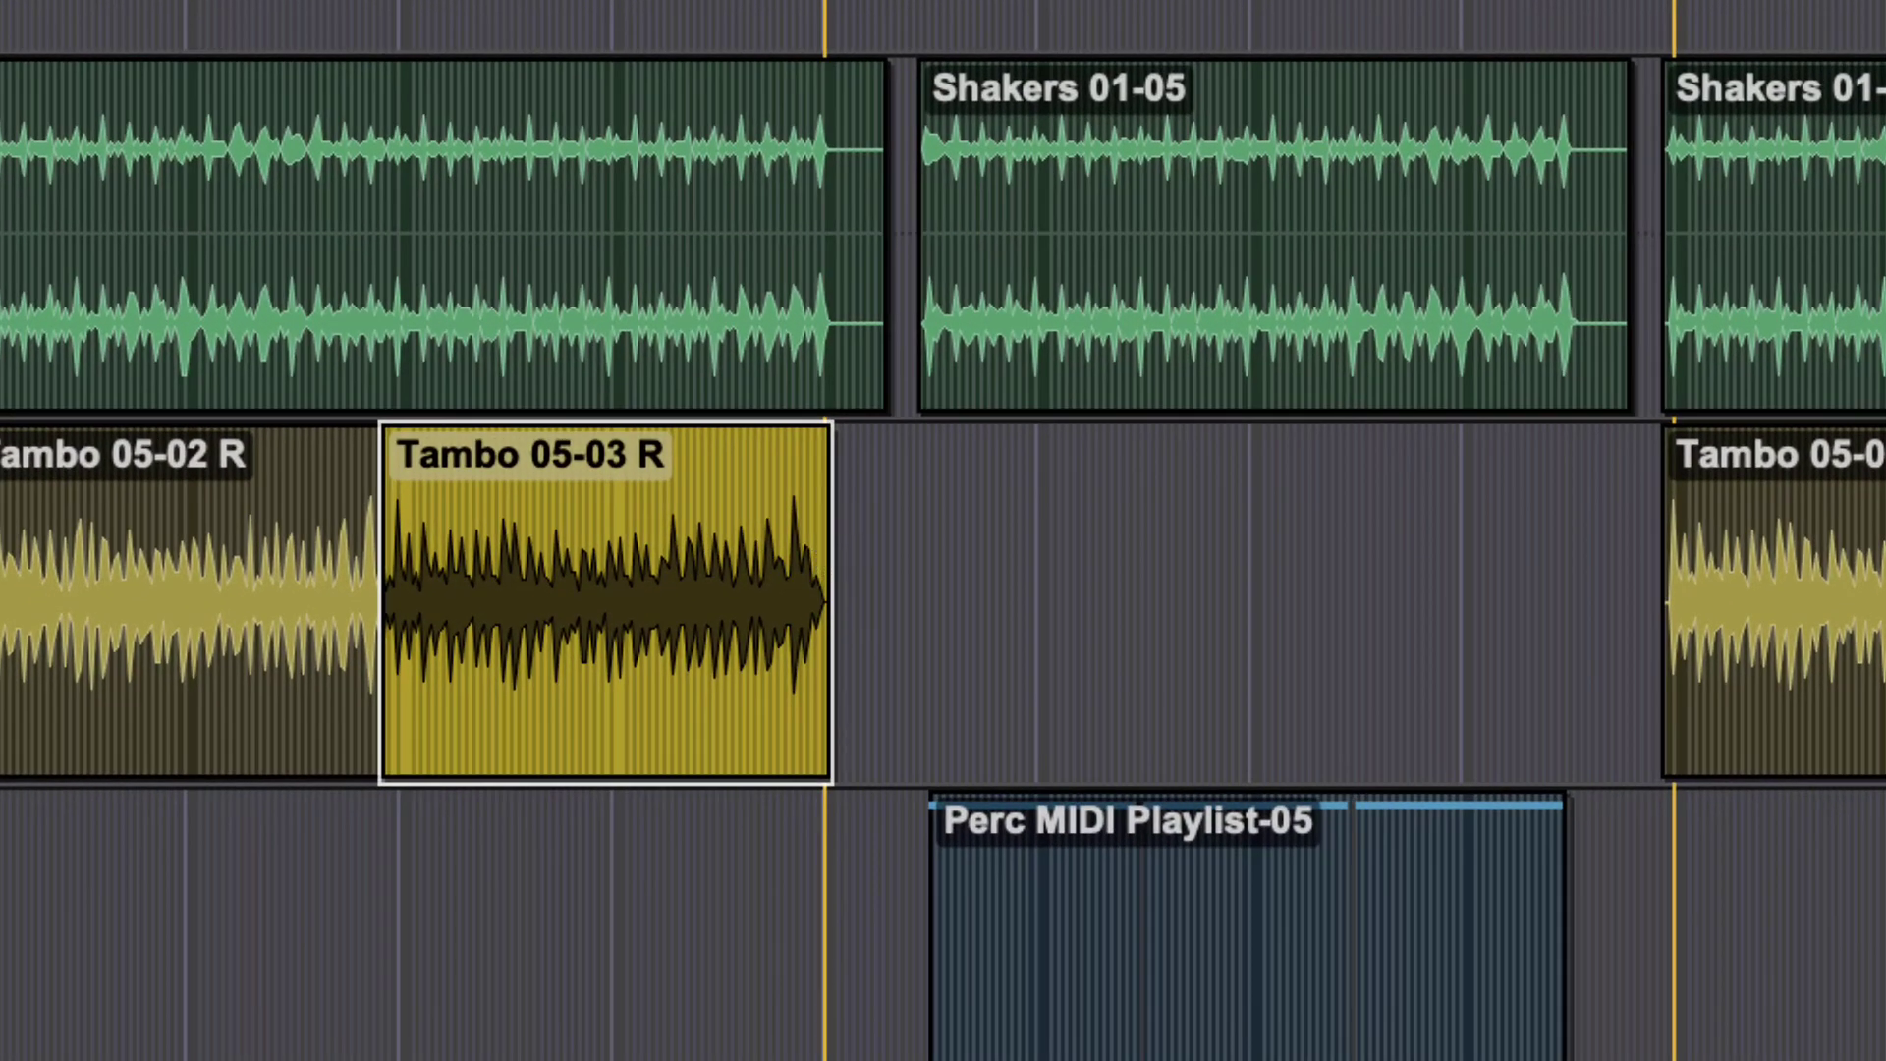
- Try looping the Tambo 05-03 R clip out to the tambourine clip at Chorus 2 with Loop Trim, and undo it
{"action": "left_click_drag", "start_coordinate": [804, 538], "coordinate": [1552, 565]}
{"action": "key", "text": "super+z"}
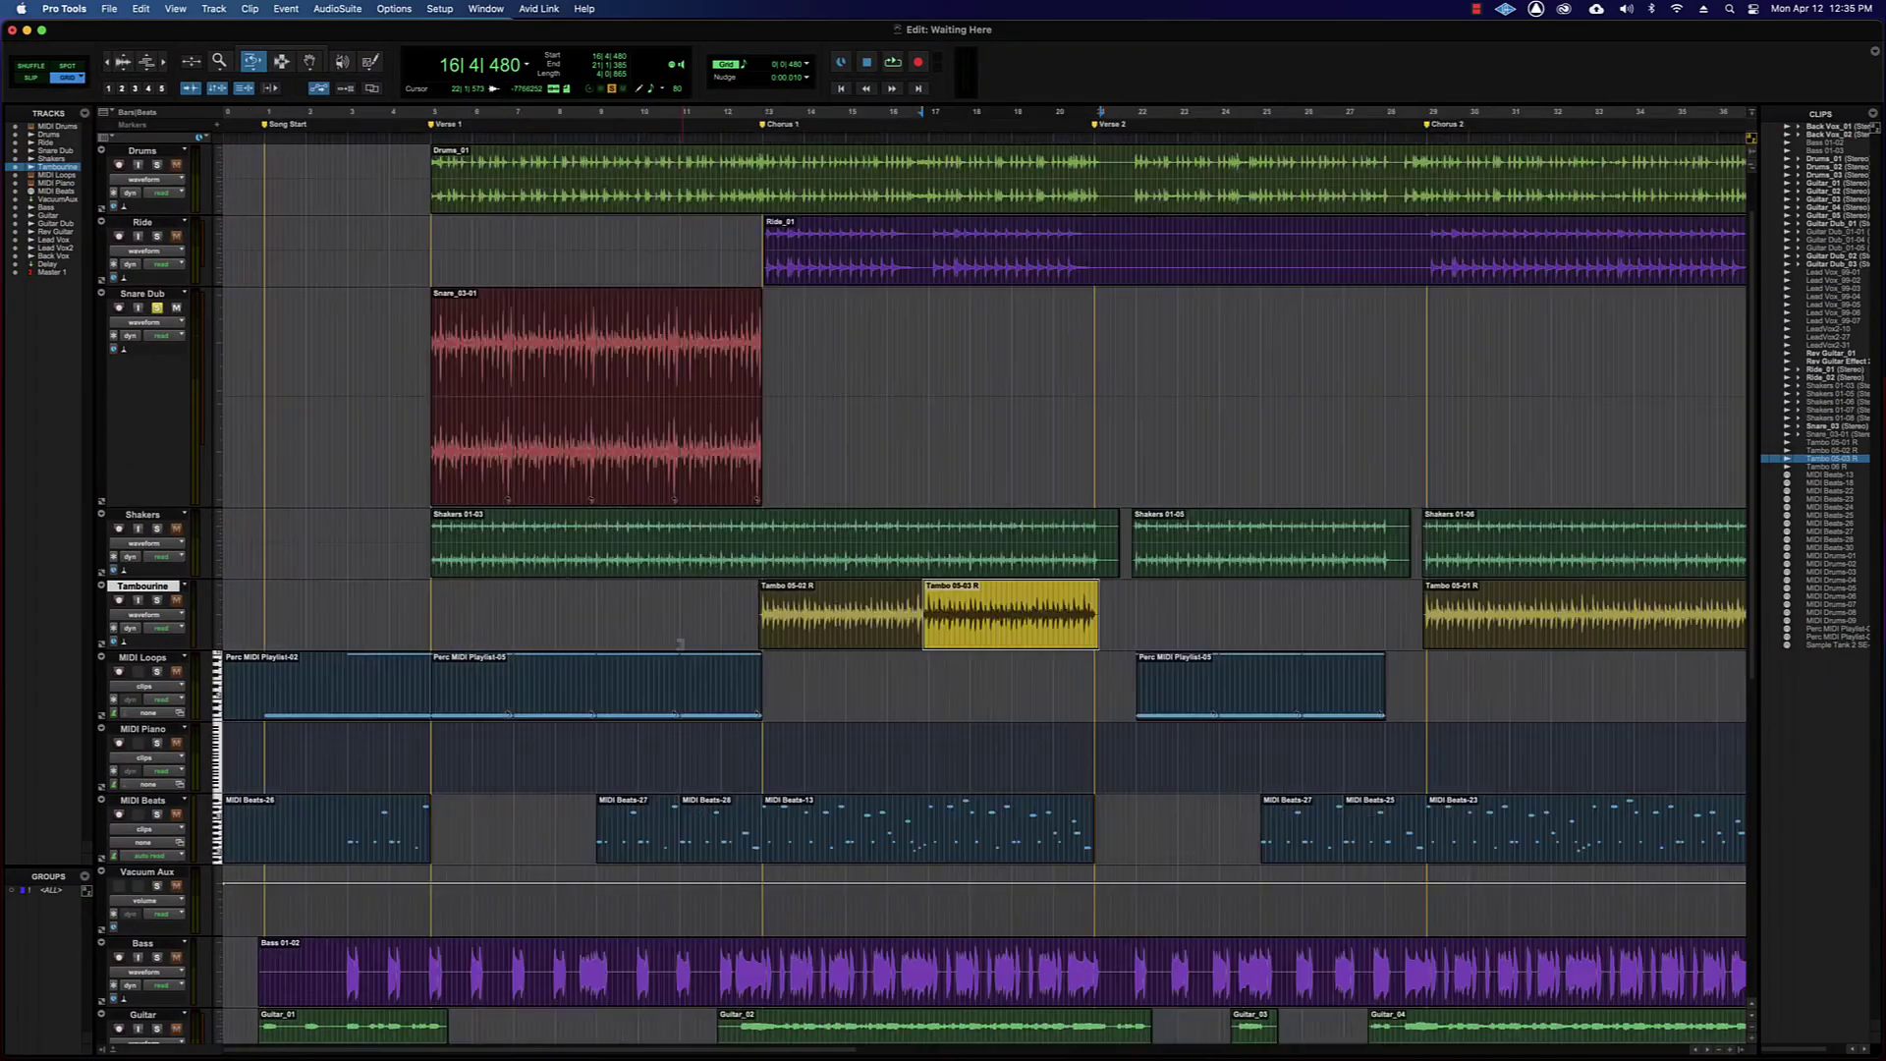
{"action": "key", "text": "super+bracketright"}
{"action": "key", "text": "super+bracketright"}
{"action": "scroll", "coordinate": [681, 643], "scroll_direction": "right", "scroll_amount": 2}
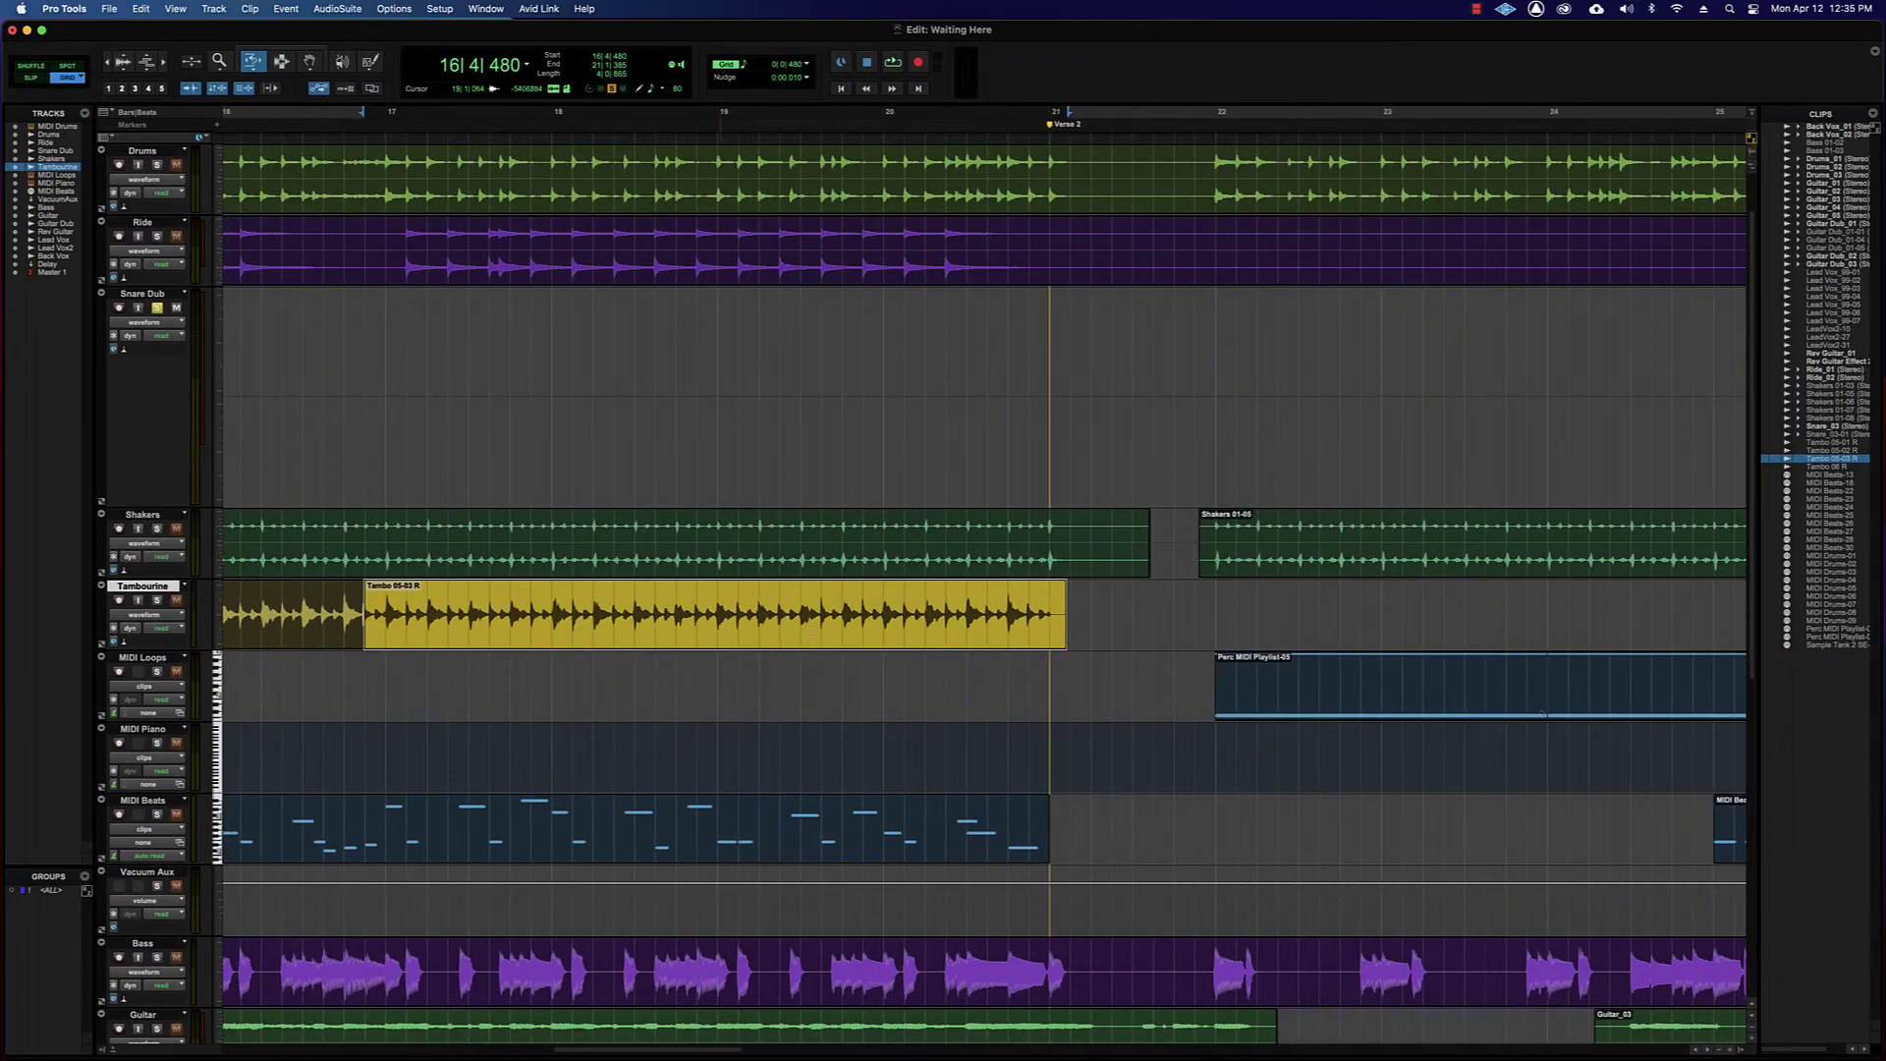
{"action": "left_click_drag", "start_coordinate": [1067, 619], "coordinate": [1428, 617]}
{"action": "left_click_drag", "start_coordinate": [1050, 609], "coordinate": [1729, 621]}
{"action": "key", "text": "super+bracketleft"}
{"action": "key", "text": "super+bracketleft"}
{"action": "left_click_drag", "start_coordinate": [1137, 605], "coordinate": [1322, 609]}
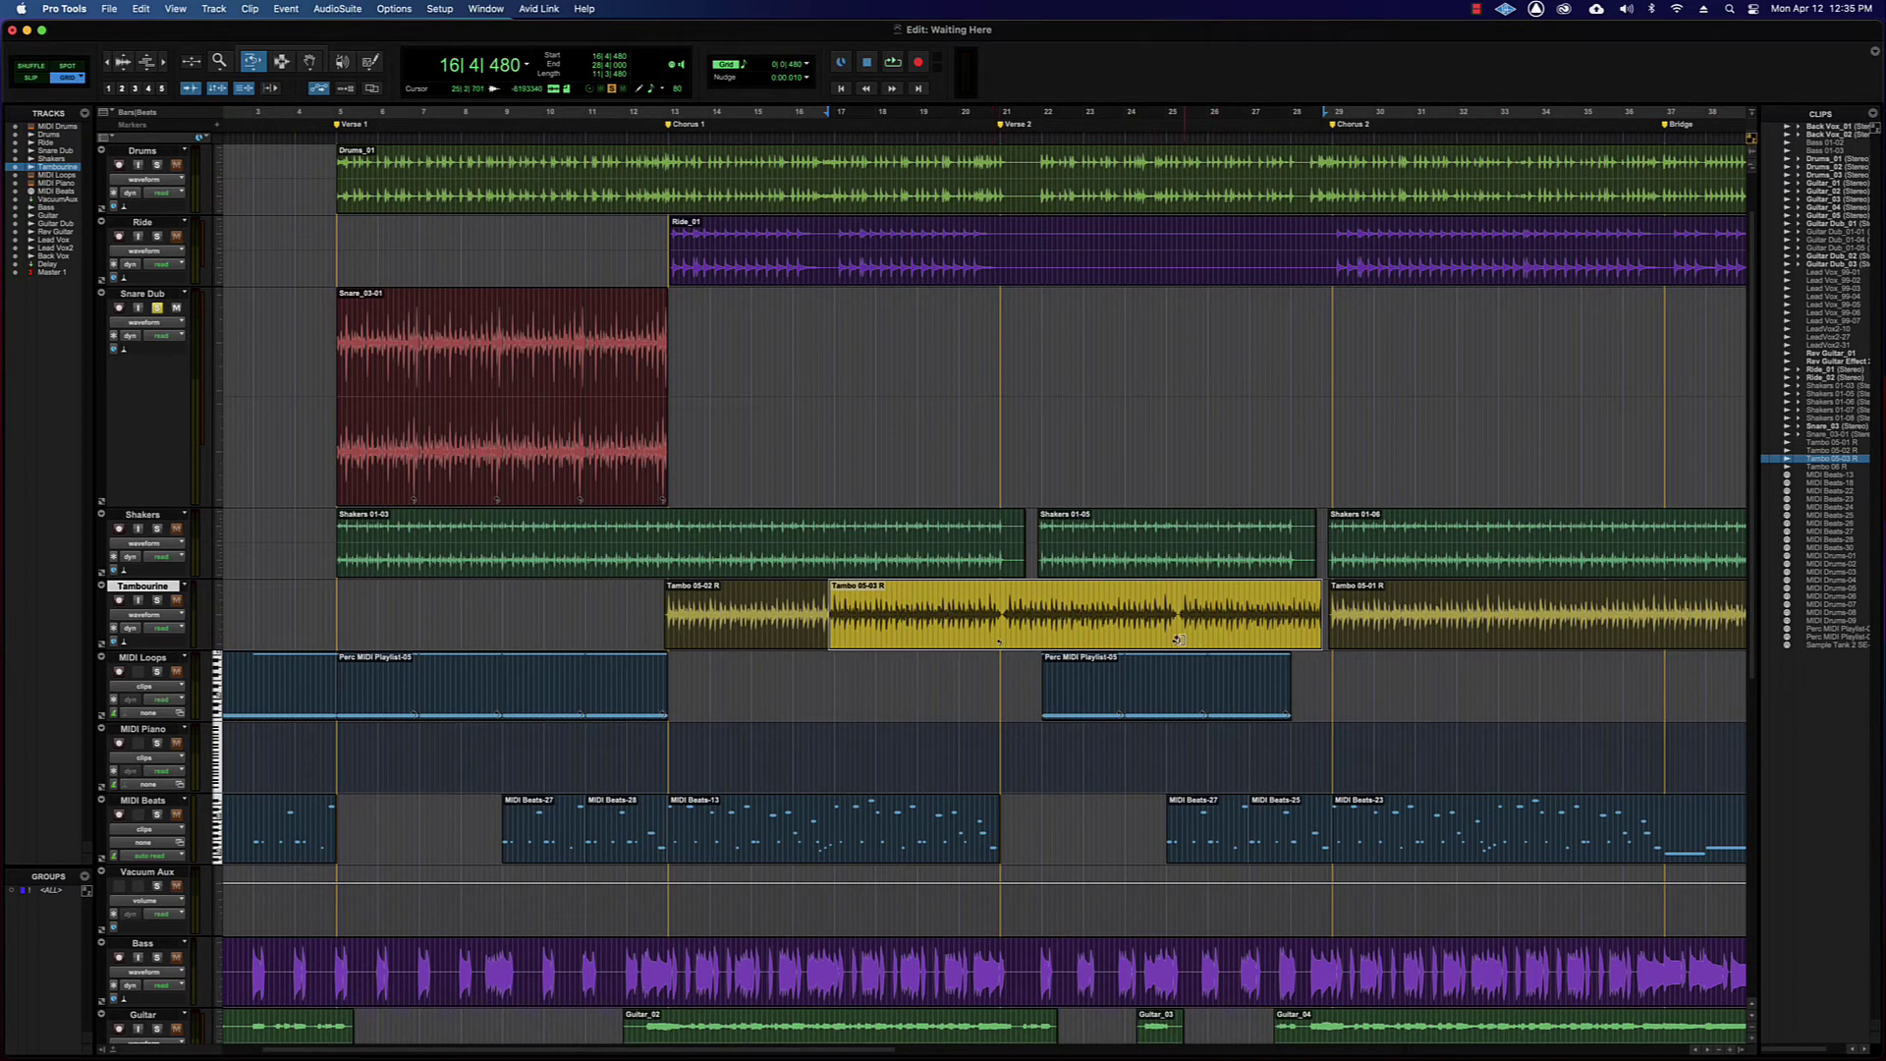
{"action": "key", "text": "super+z"}
{"action": "key", "text": "super+z"}
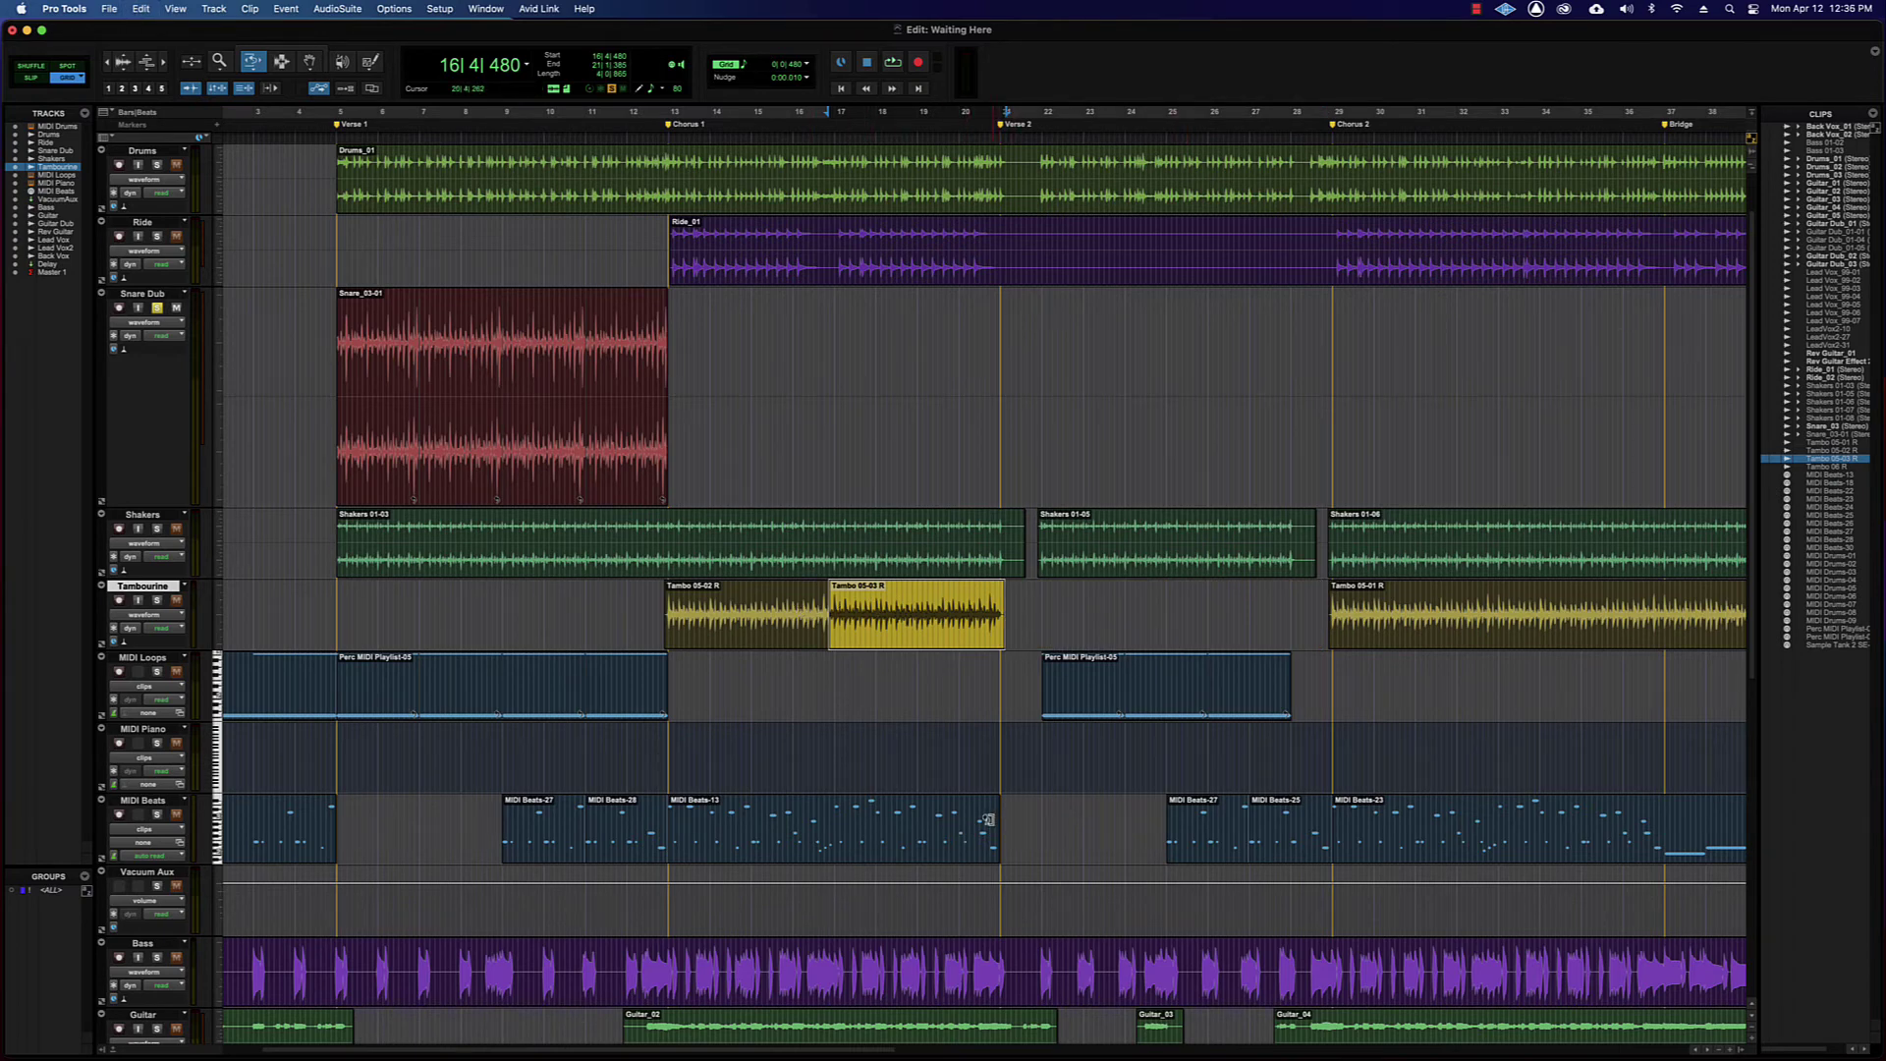
{"action": "left_click_drag", "start_coordinate": [989, 819], "coordinate": [1030, 817]}
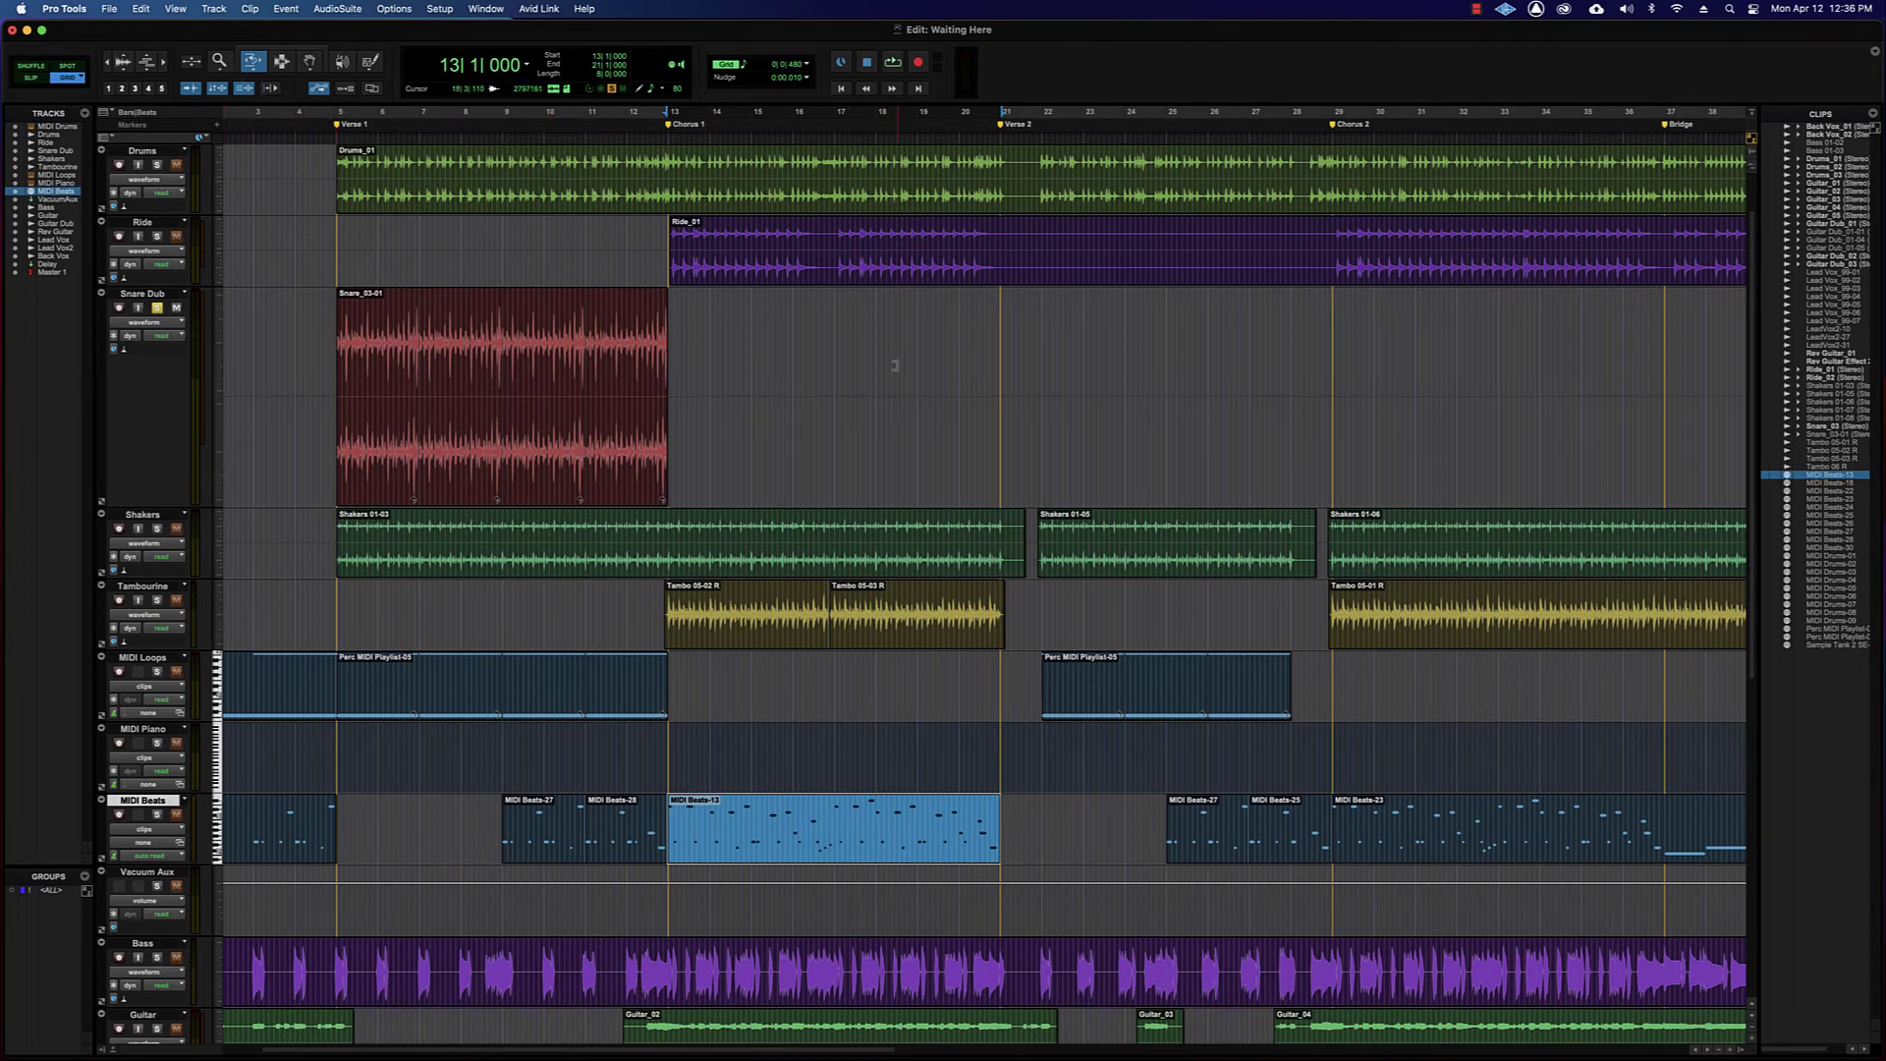
{"action": "left_click", "coordinate": [250, 9]}
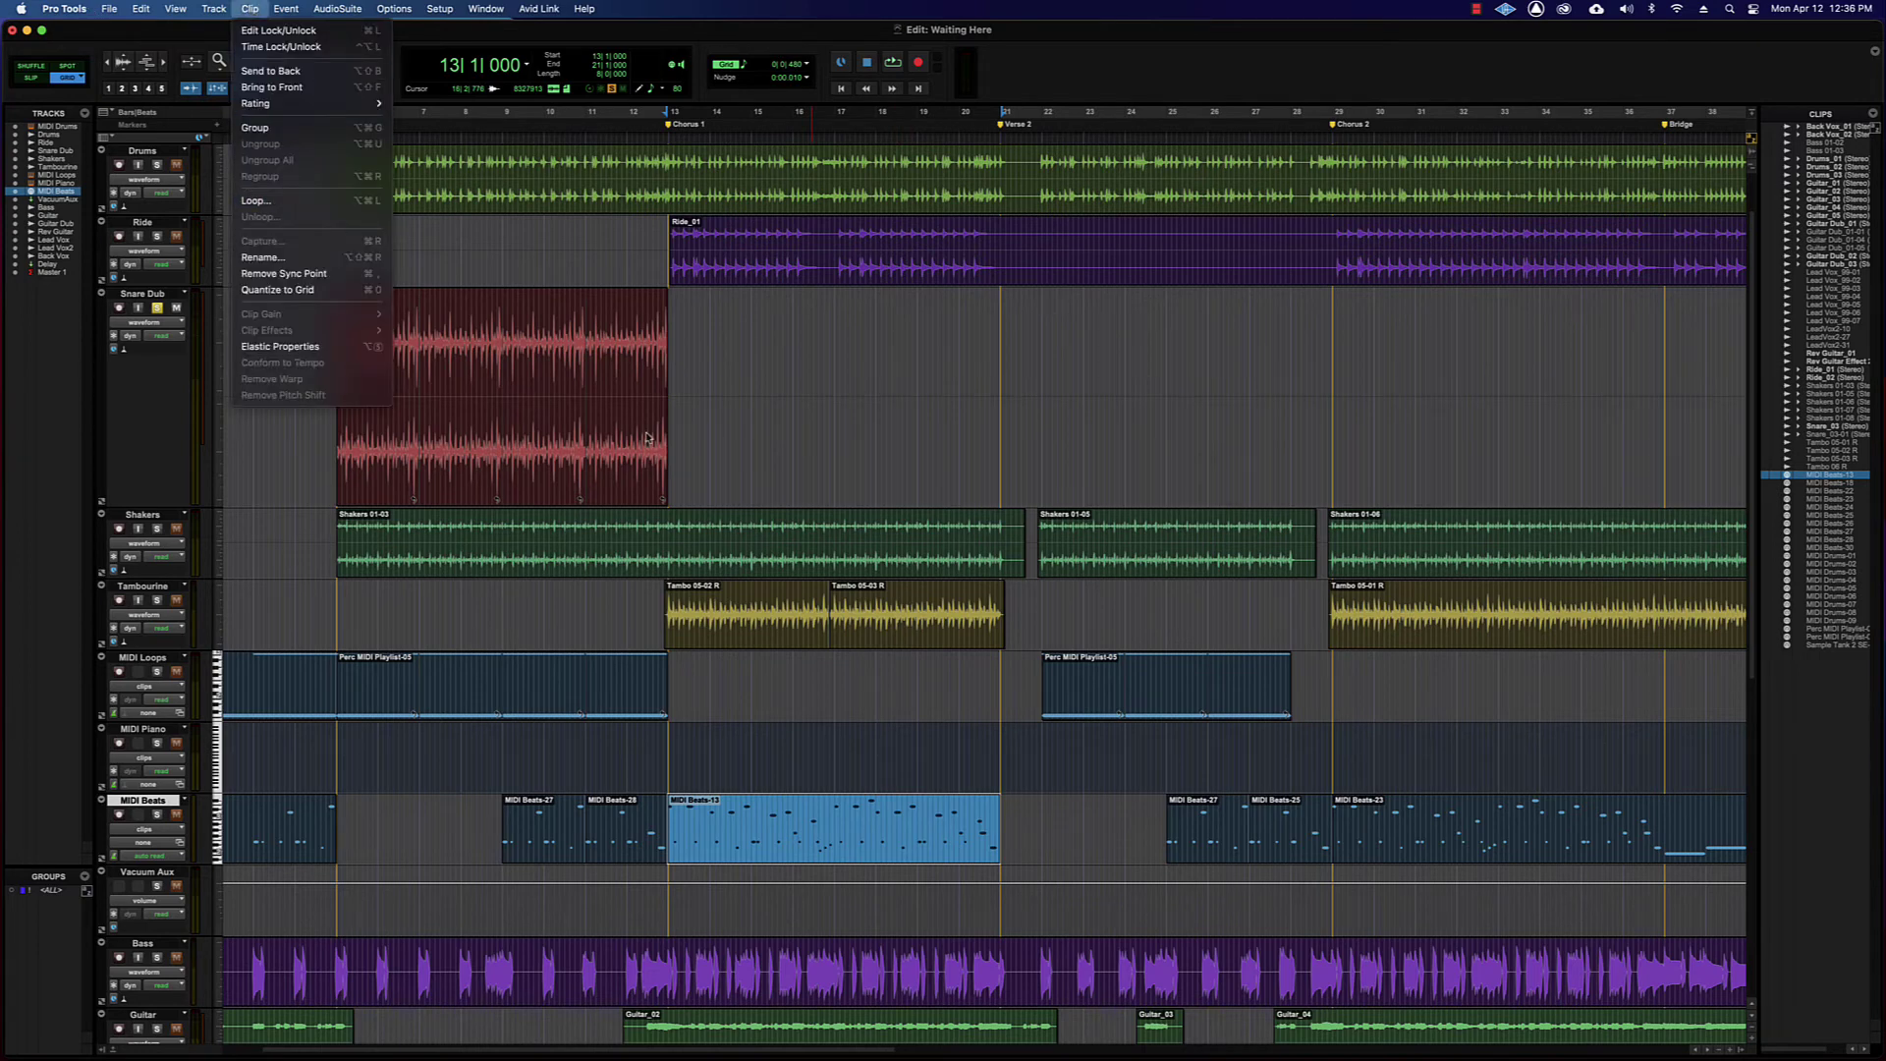
{"action": "left_click", "coordinate": [682, 422]}
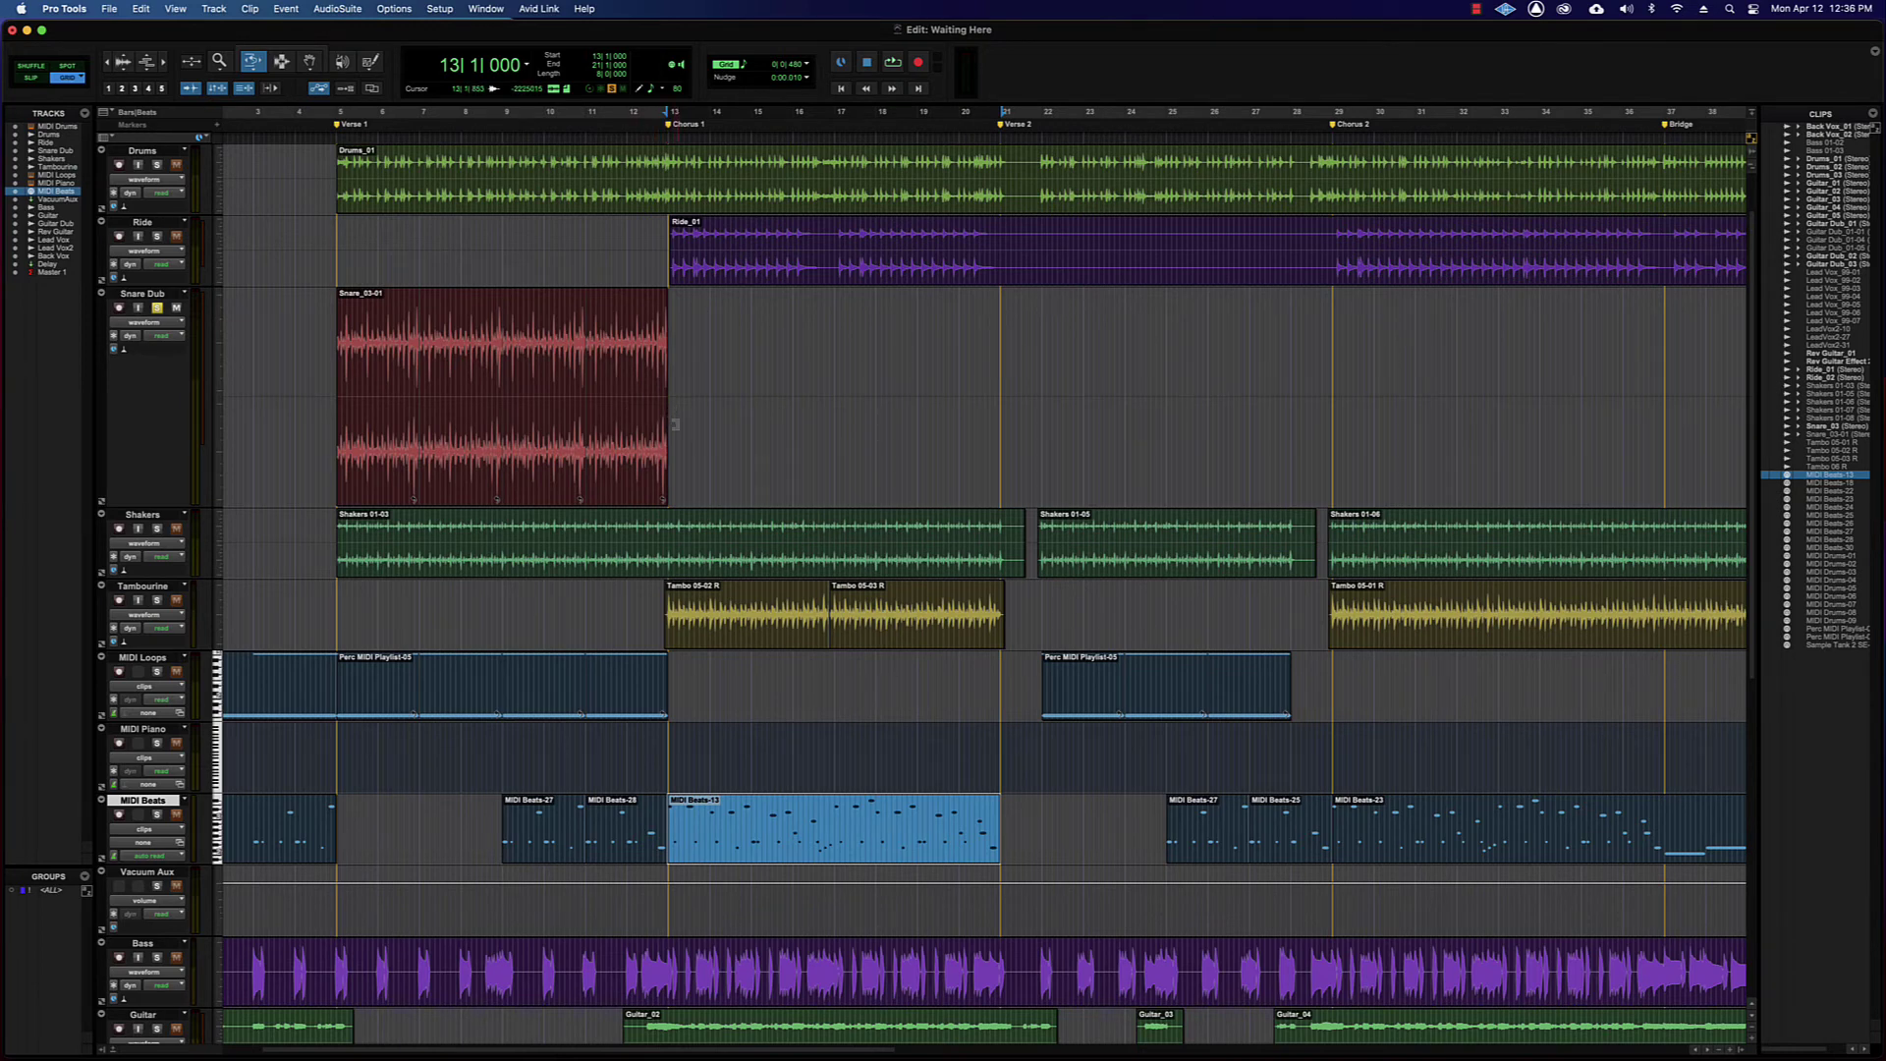
{"action": "key", "text": "super+bracketright"}
{"action": "key", "text": "super+bracketright"}
{"action": "key", "text": "super+bracketright"}
{"action": "key", "text": "super+bracketright"}
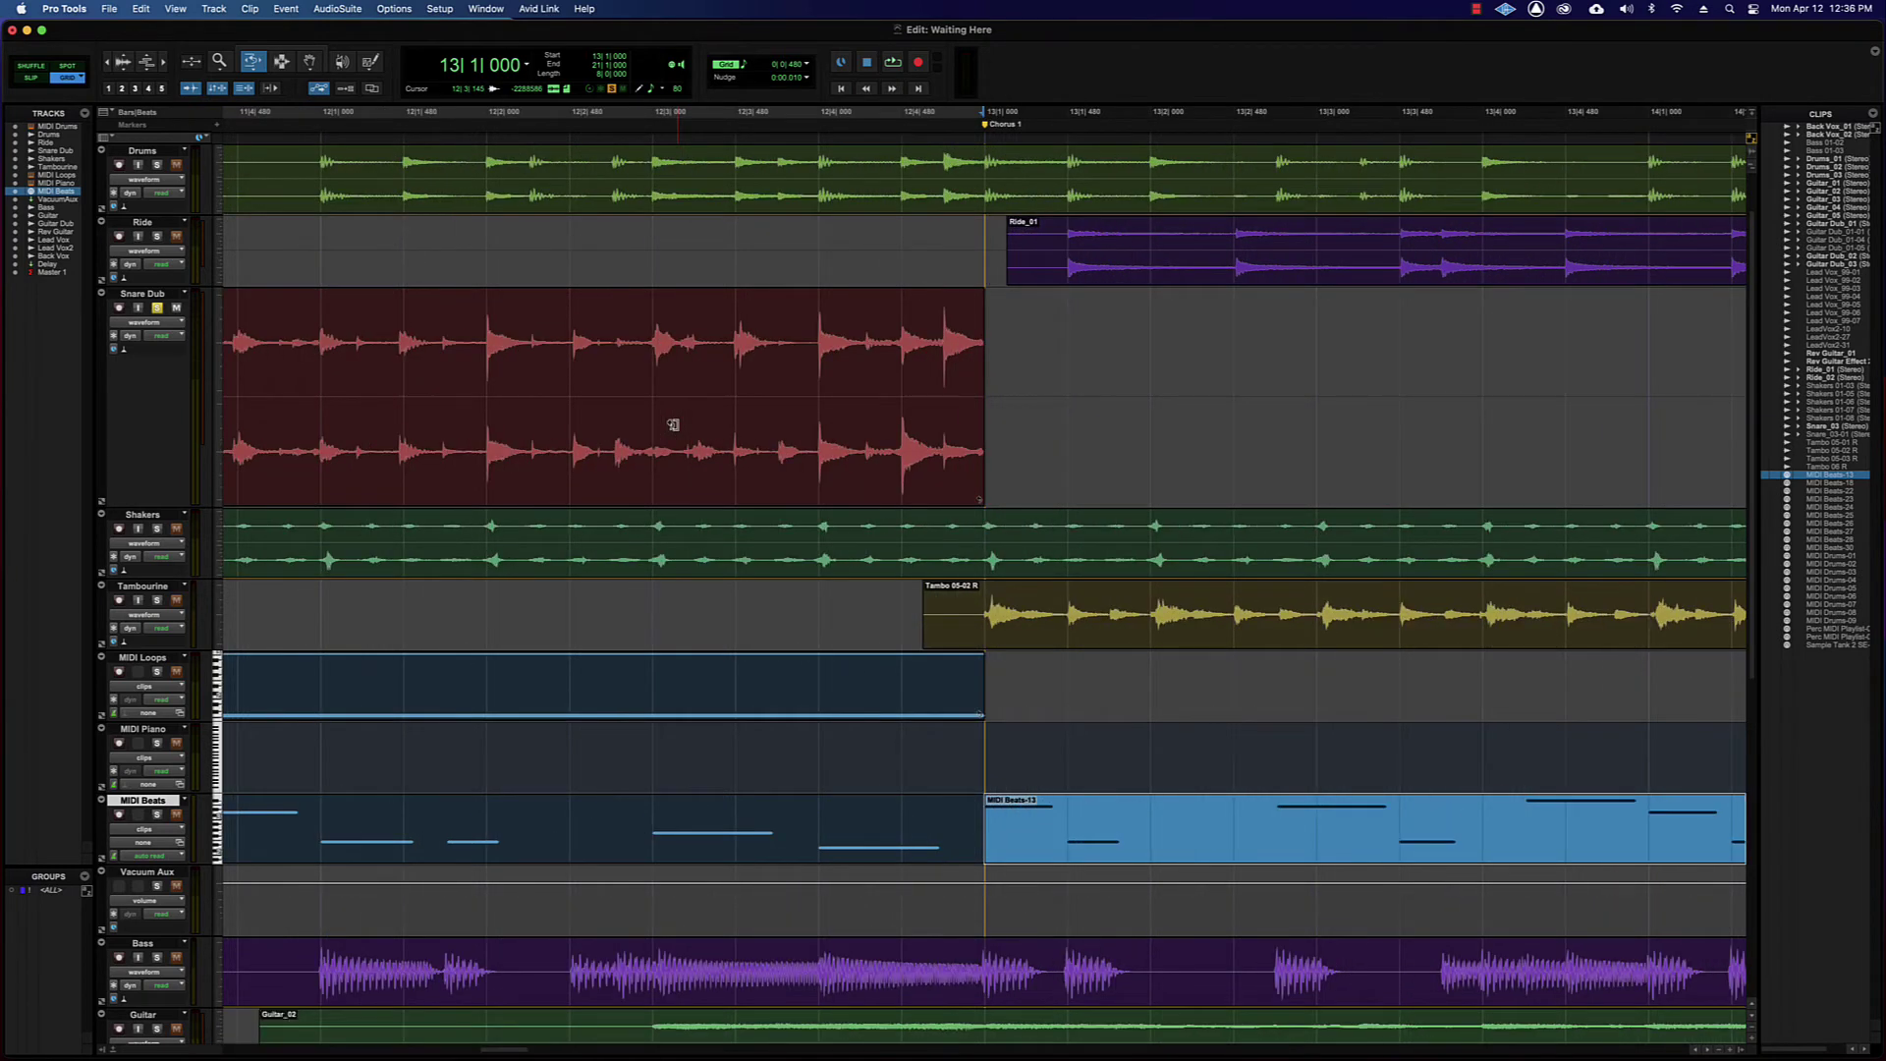
{"action": "key", "text": "super+bracketleft"}
{"action": "key", "text": "super+bracketleft"}
{"action": "key", "text": "super+bracketleft"}
- Unloop the Snare_03-01 clip on the Snare Dub track, removing its repeats so only the first iteration remains
{"action": "key", "text": "F8"}
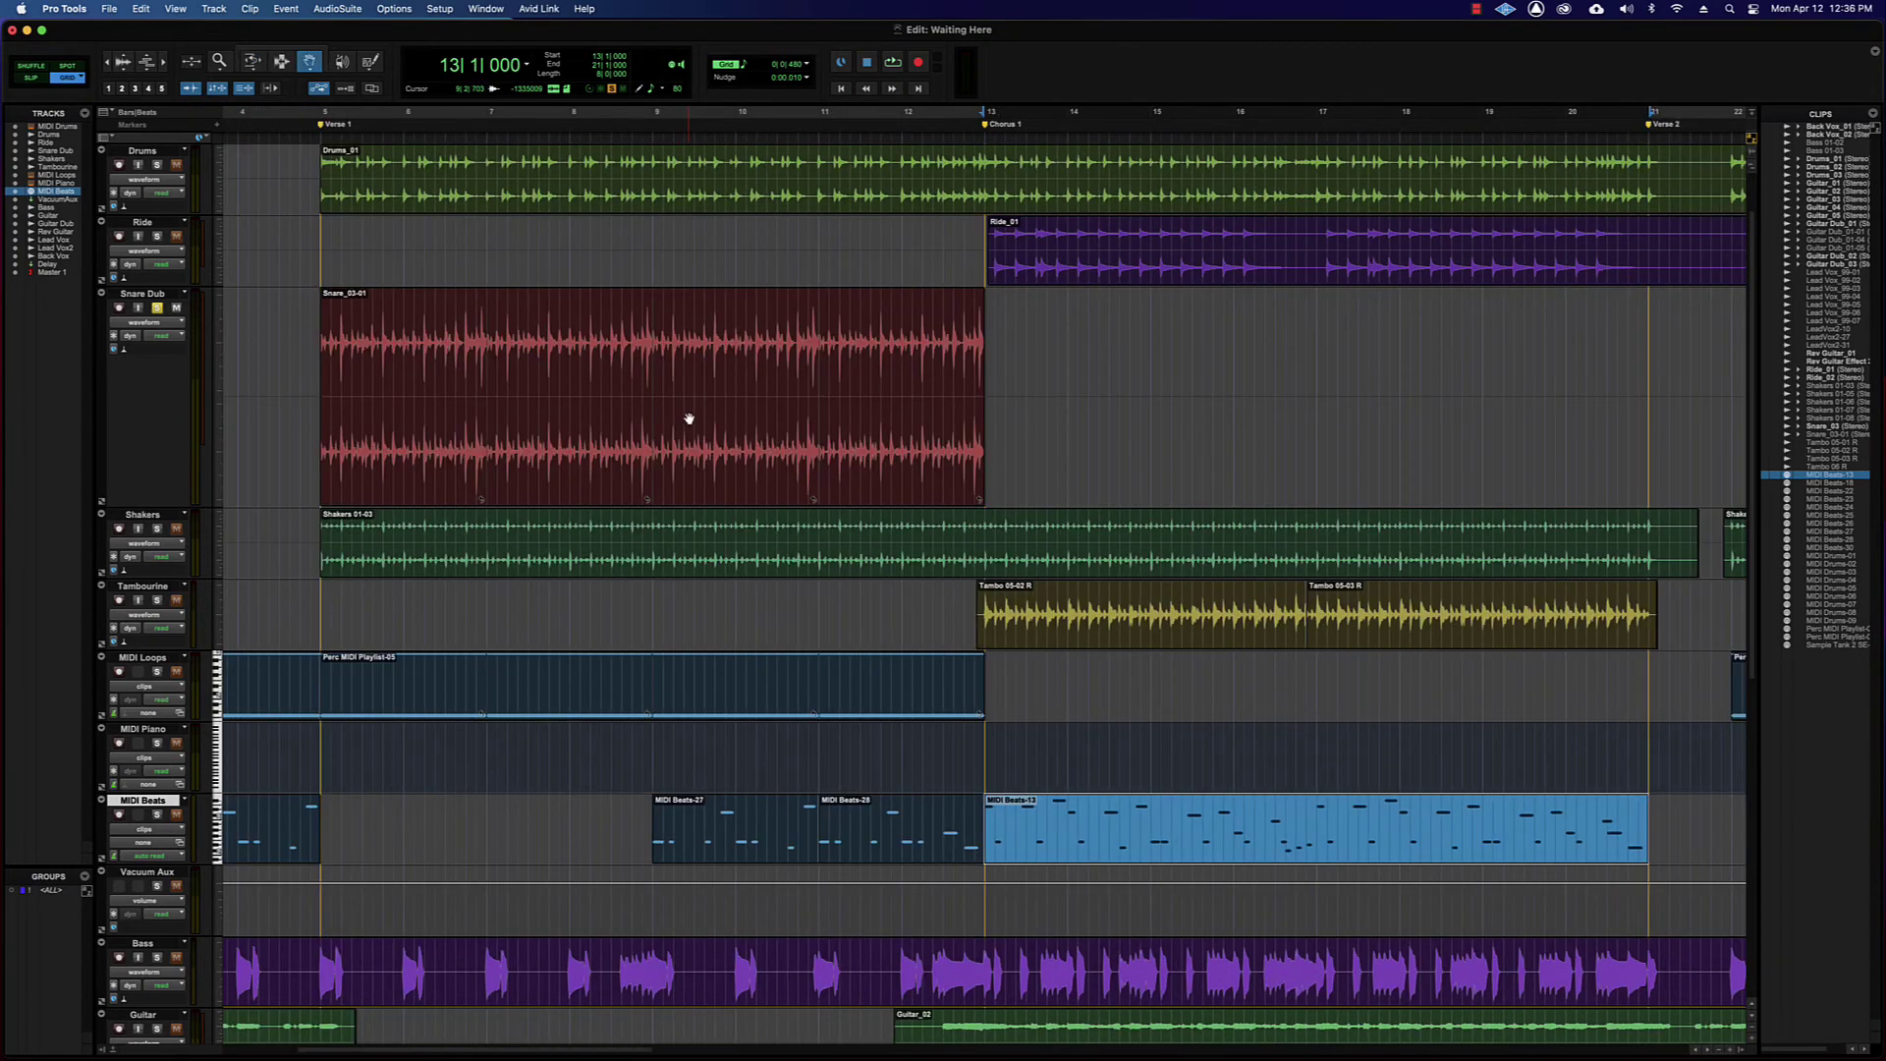
{"action": "left_click", "coordinate": [691, 417]}
{"action": "right_click", "coordinate": [693, 416]}
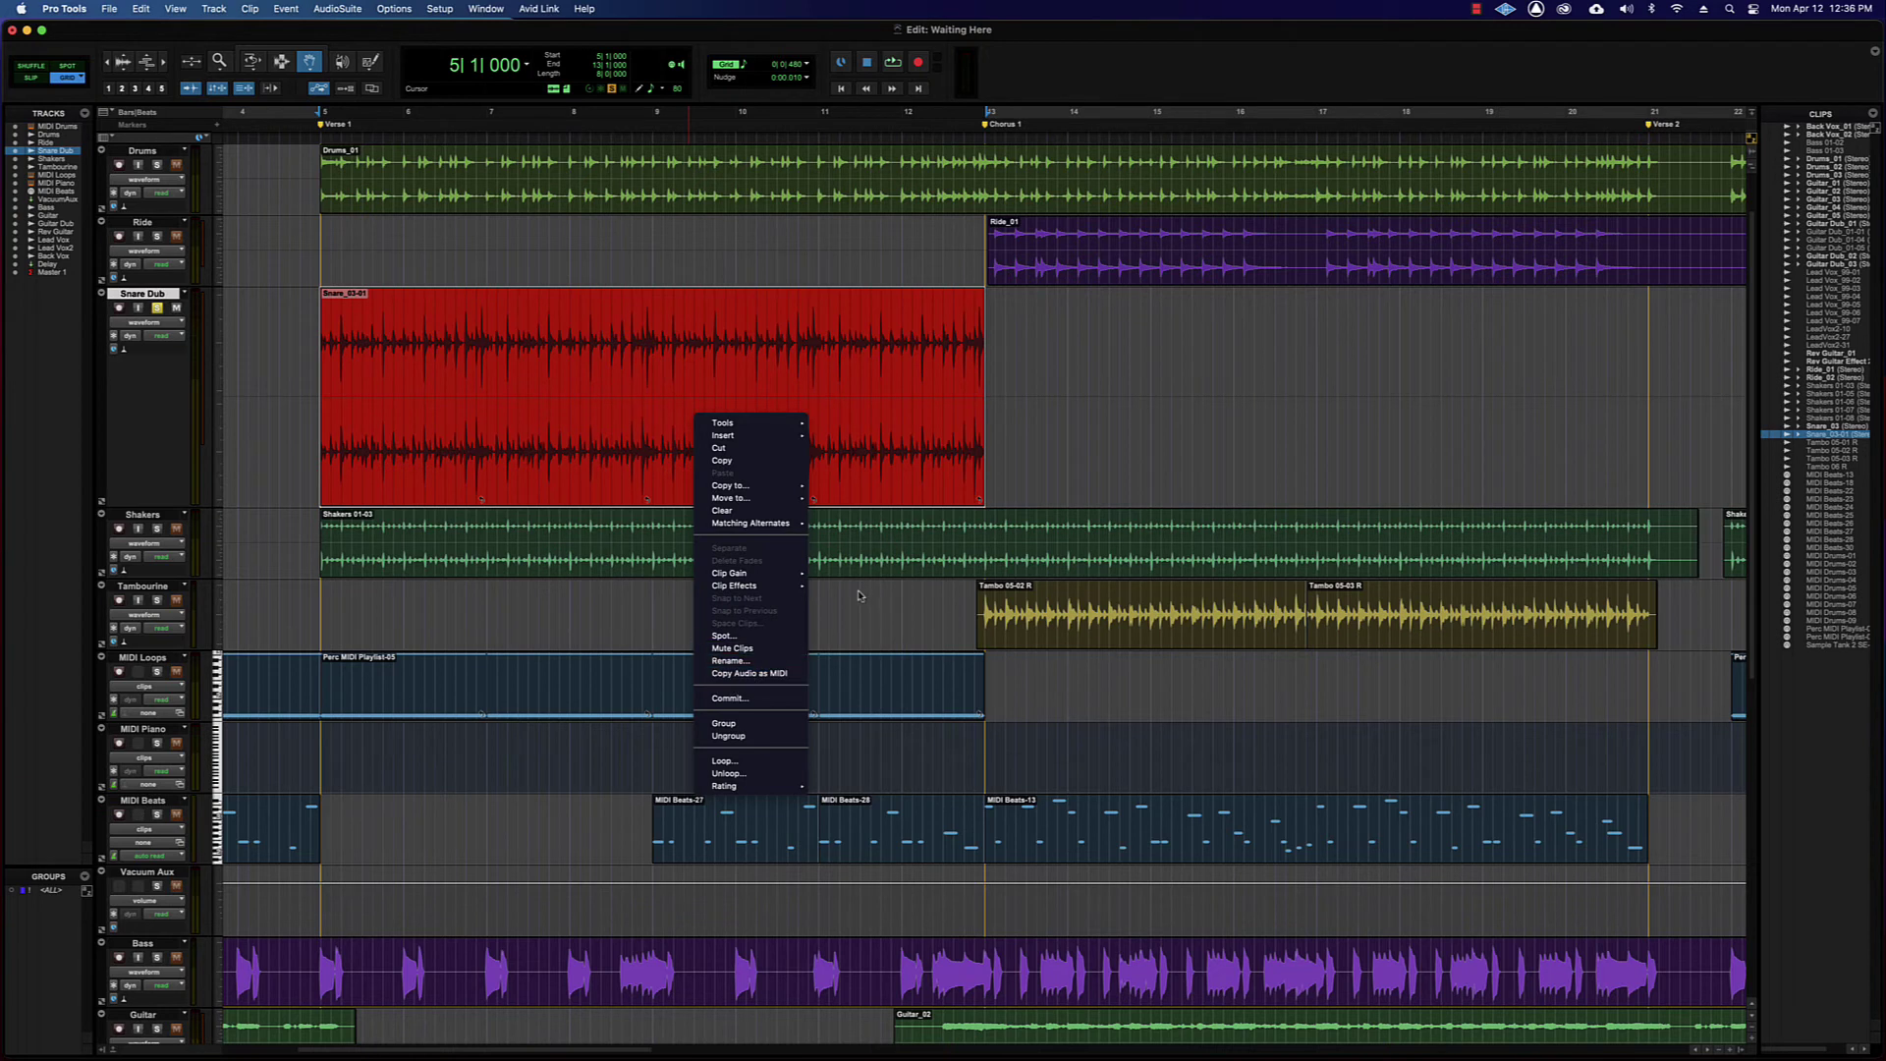
{"action": "left_click", "coordinate": [755, 772]}
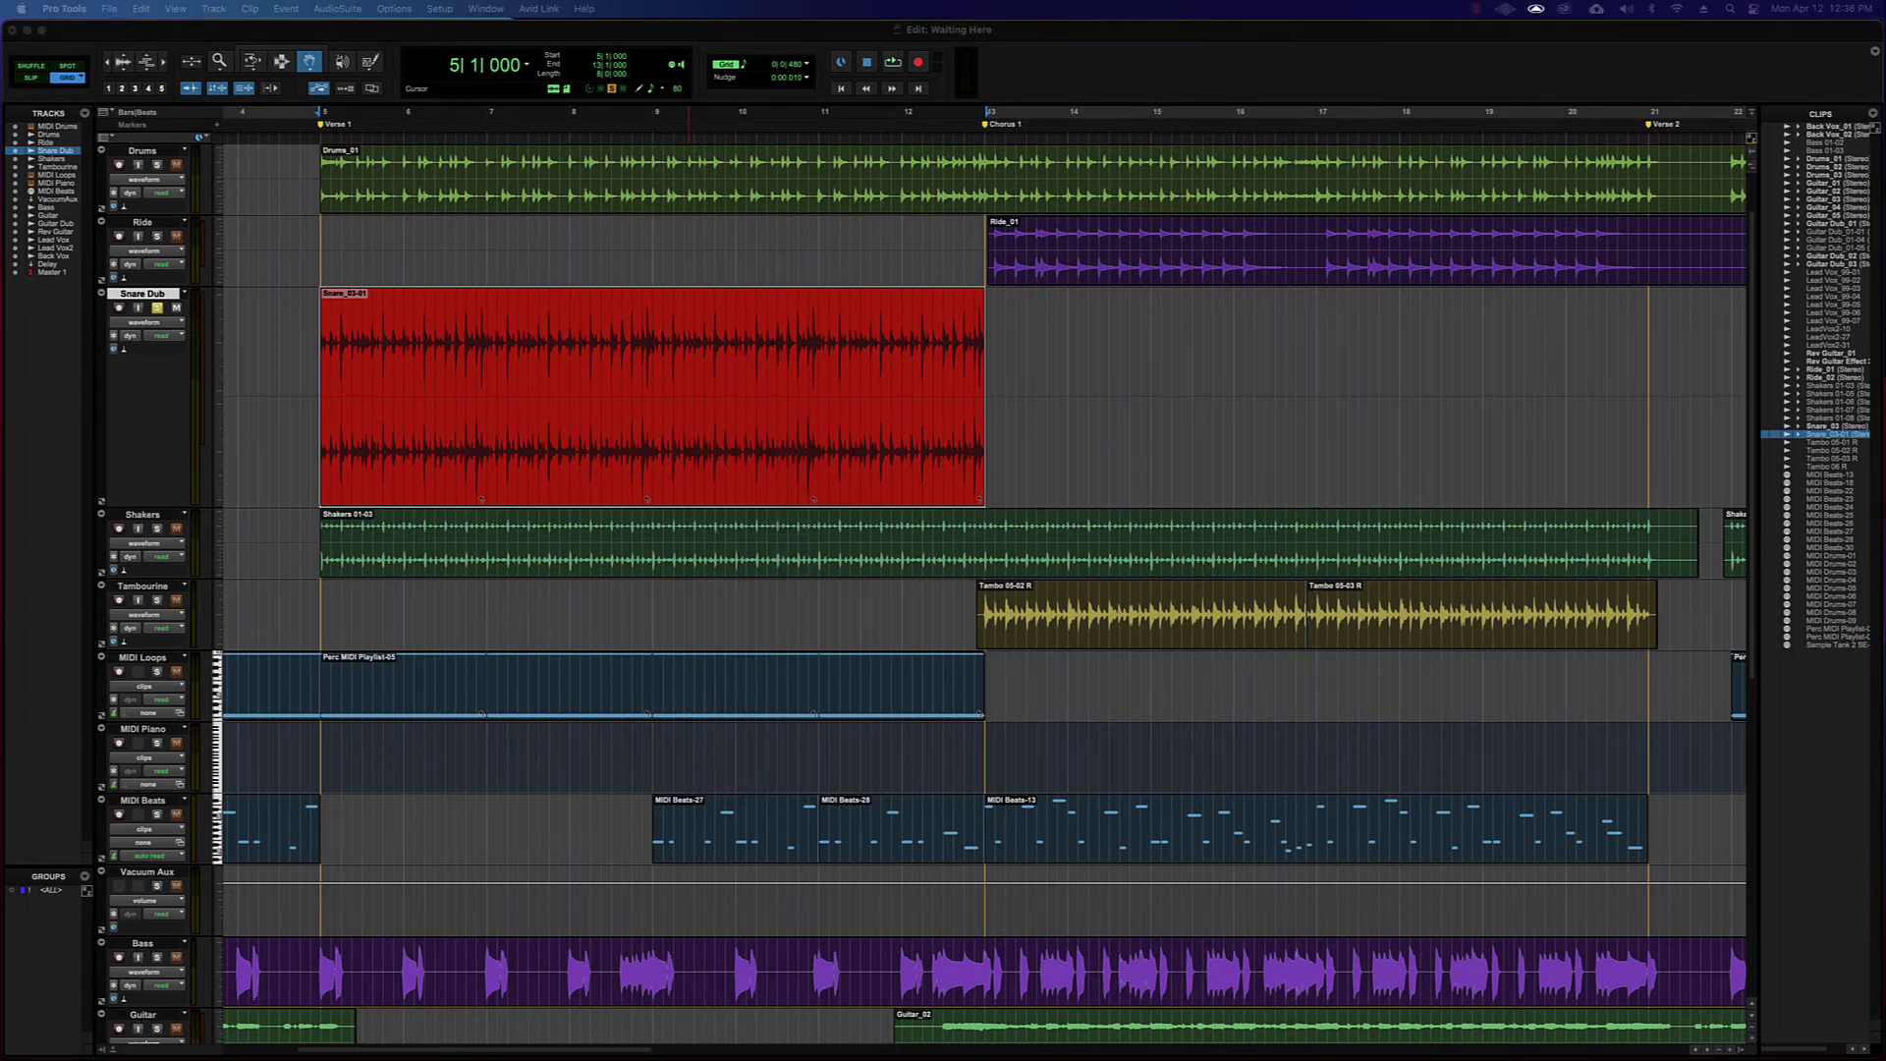
{"action": "key", "text": "Return"}
{"action": "left_click", "coordinate": [538, 417]}
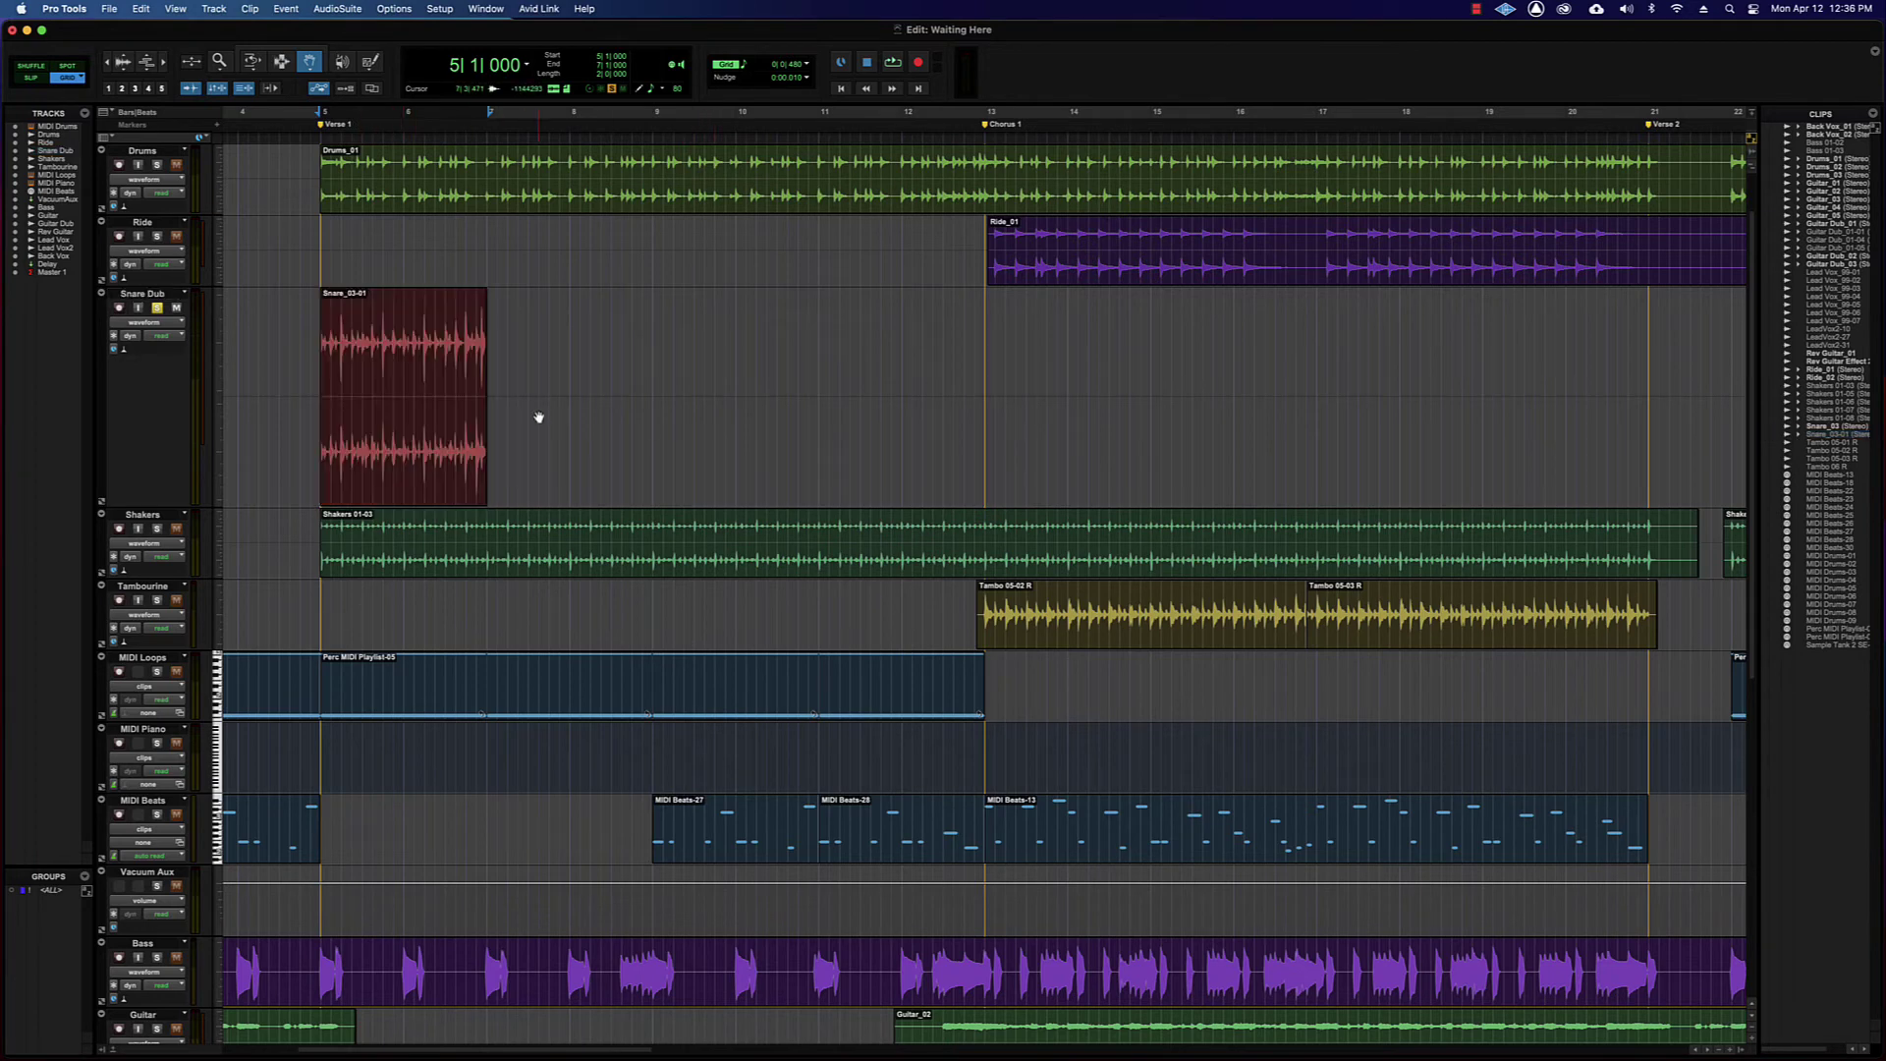
- Delete the last eighth note of the Snare_03-01 clip, from 6|4|480 to its end
{"action": "key", "text": "super+bracketright"}
{"action": "key", "text": "super+bracketright"}
{"action": "scroll", "coordinate": [532, 423], "scroll_direction": "right", "scroll_amount": 10}
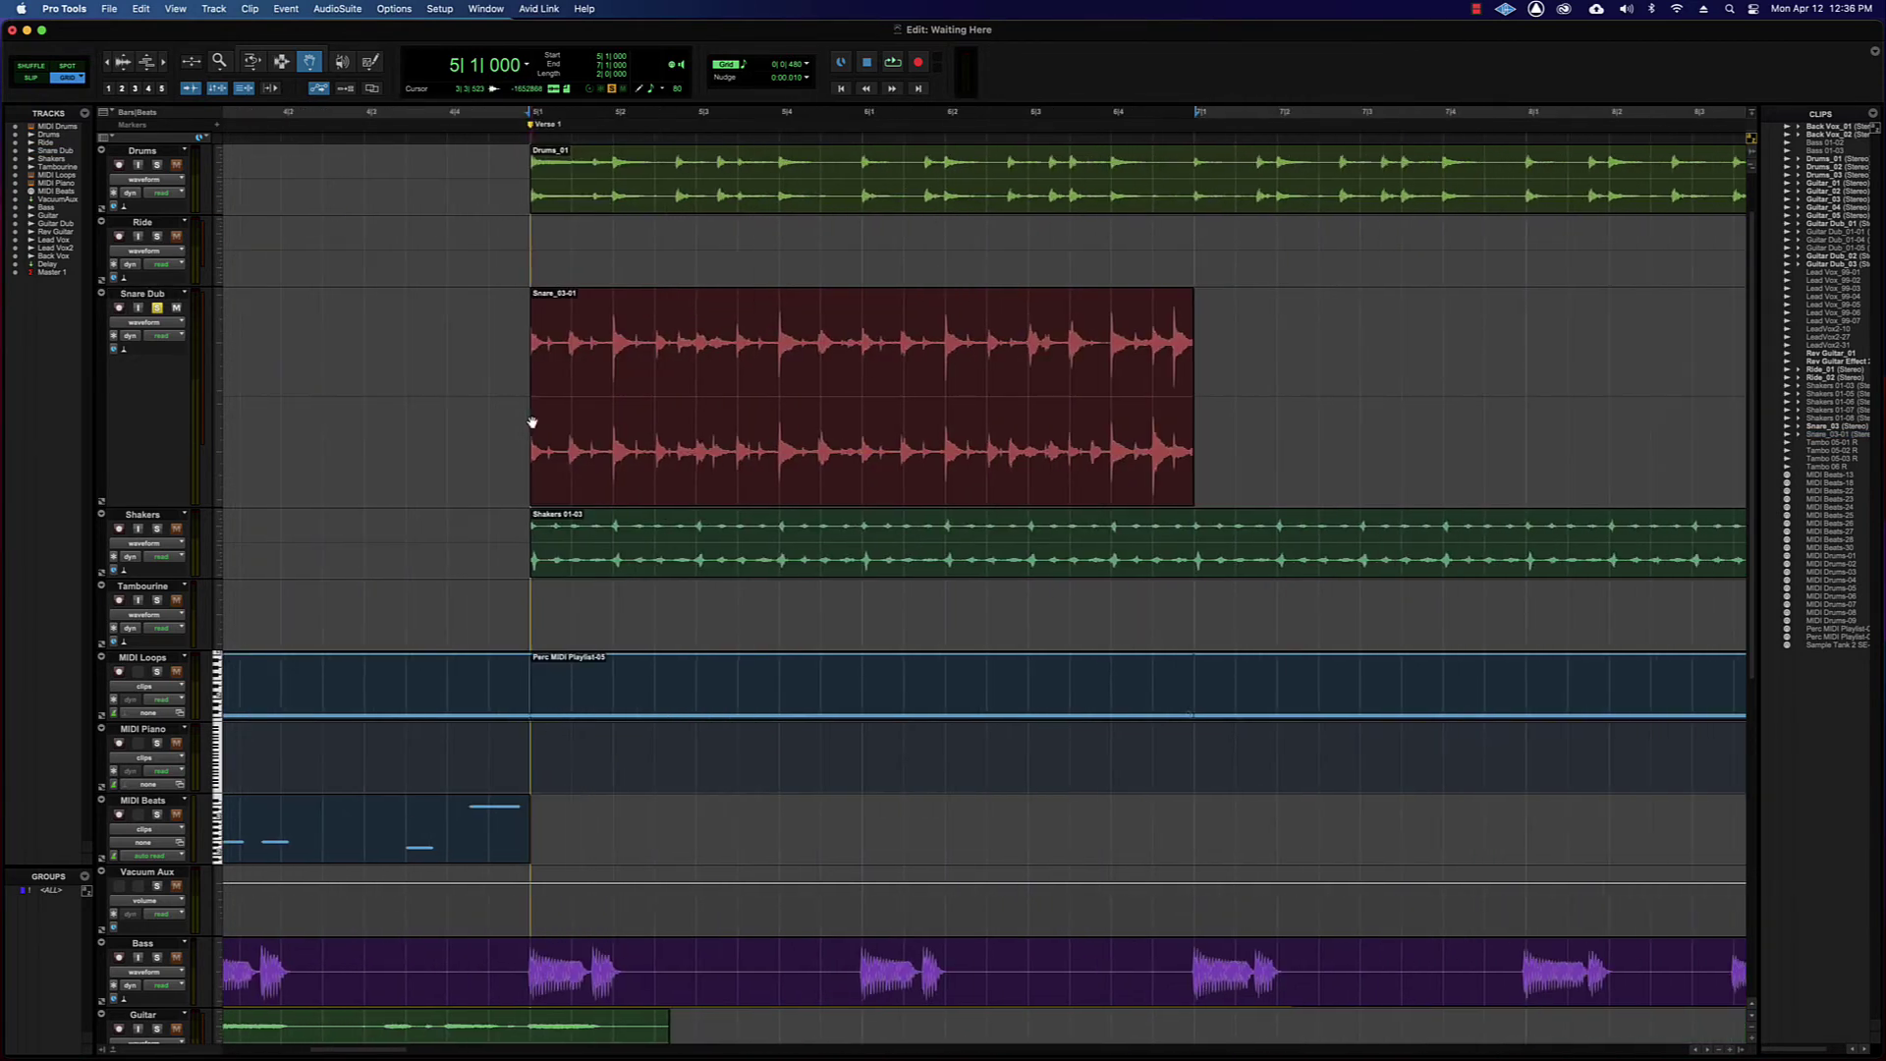
{"action": "key", "text": "F7"}
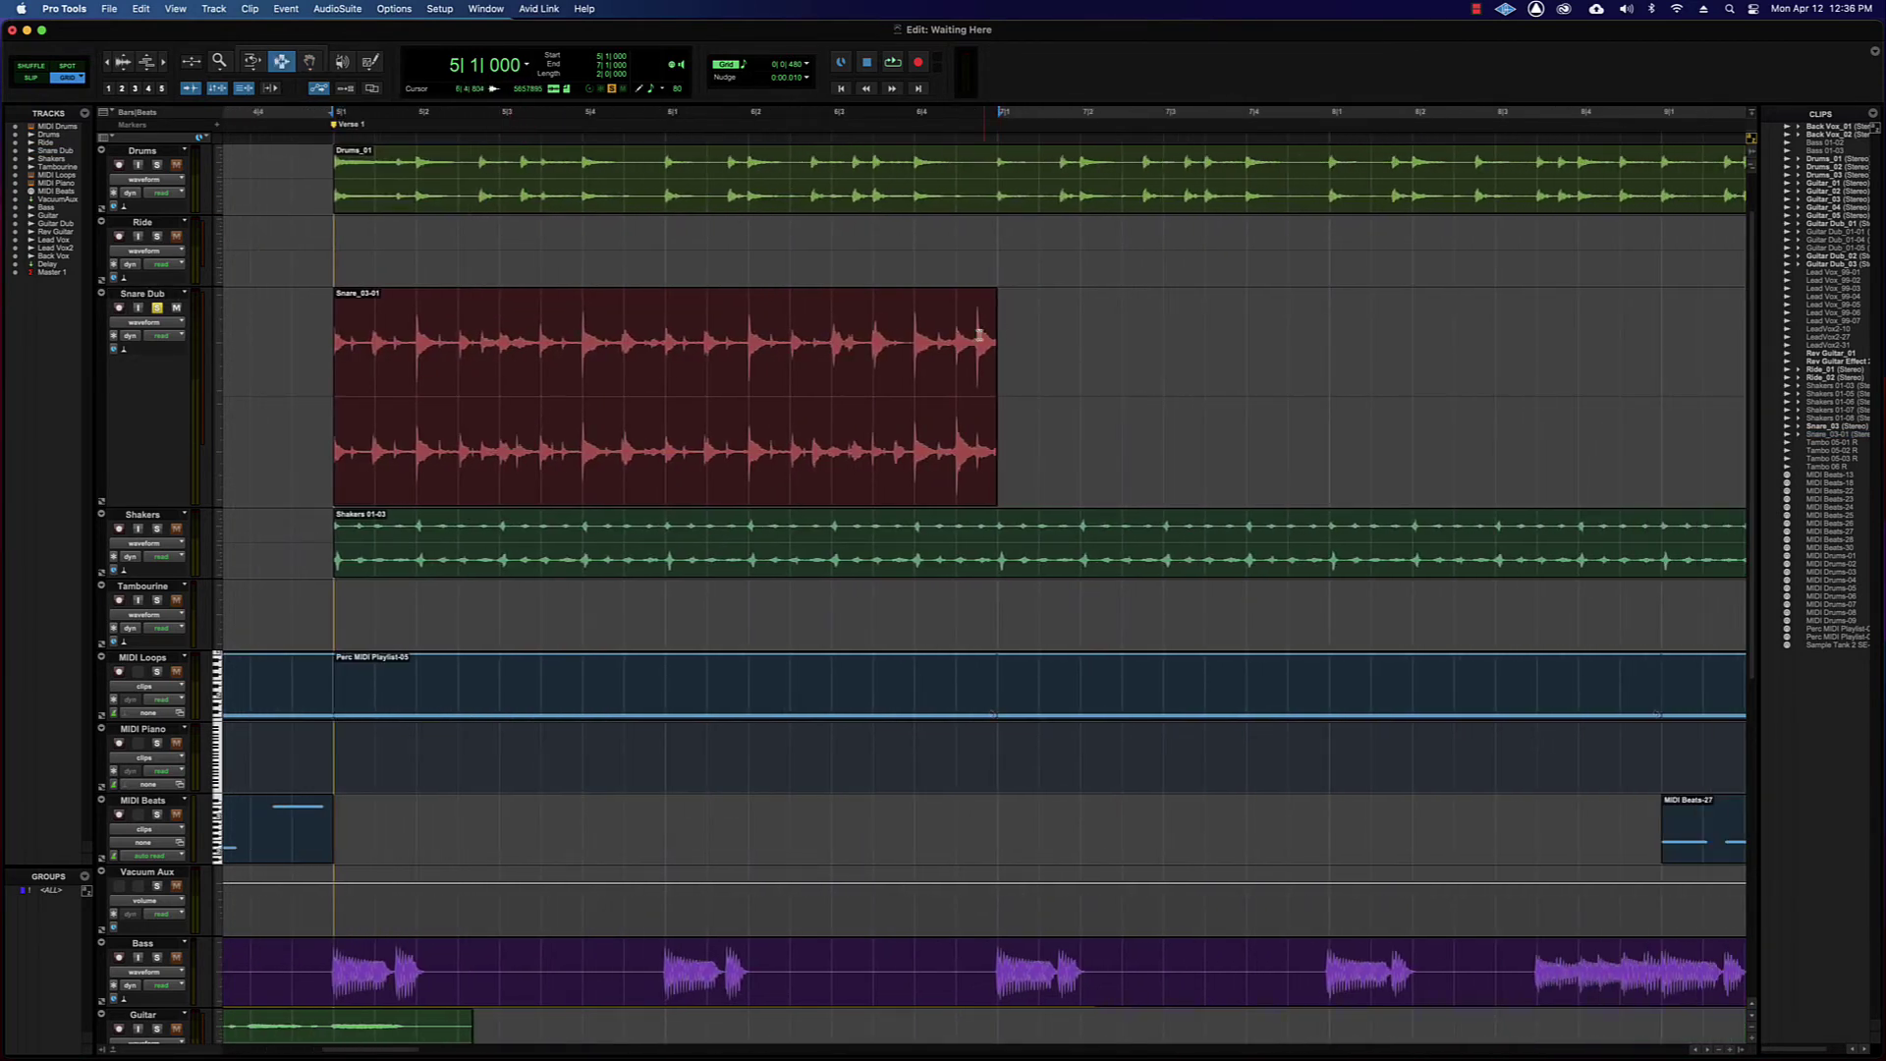
{"action": "left_click_drag", "start_coordinate": [949, 346], "coordinate": [1028, 351]}
{"action": "key", "text": "Delete"}
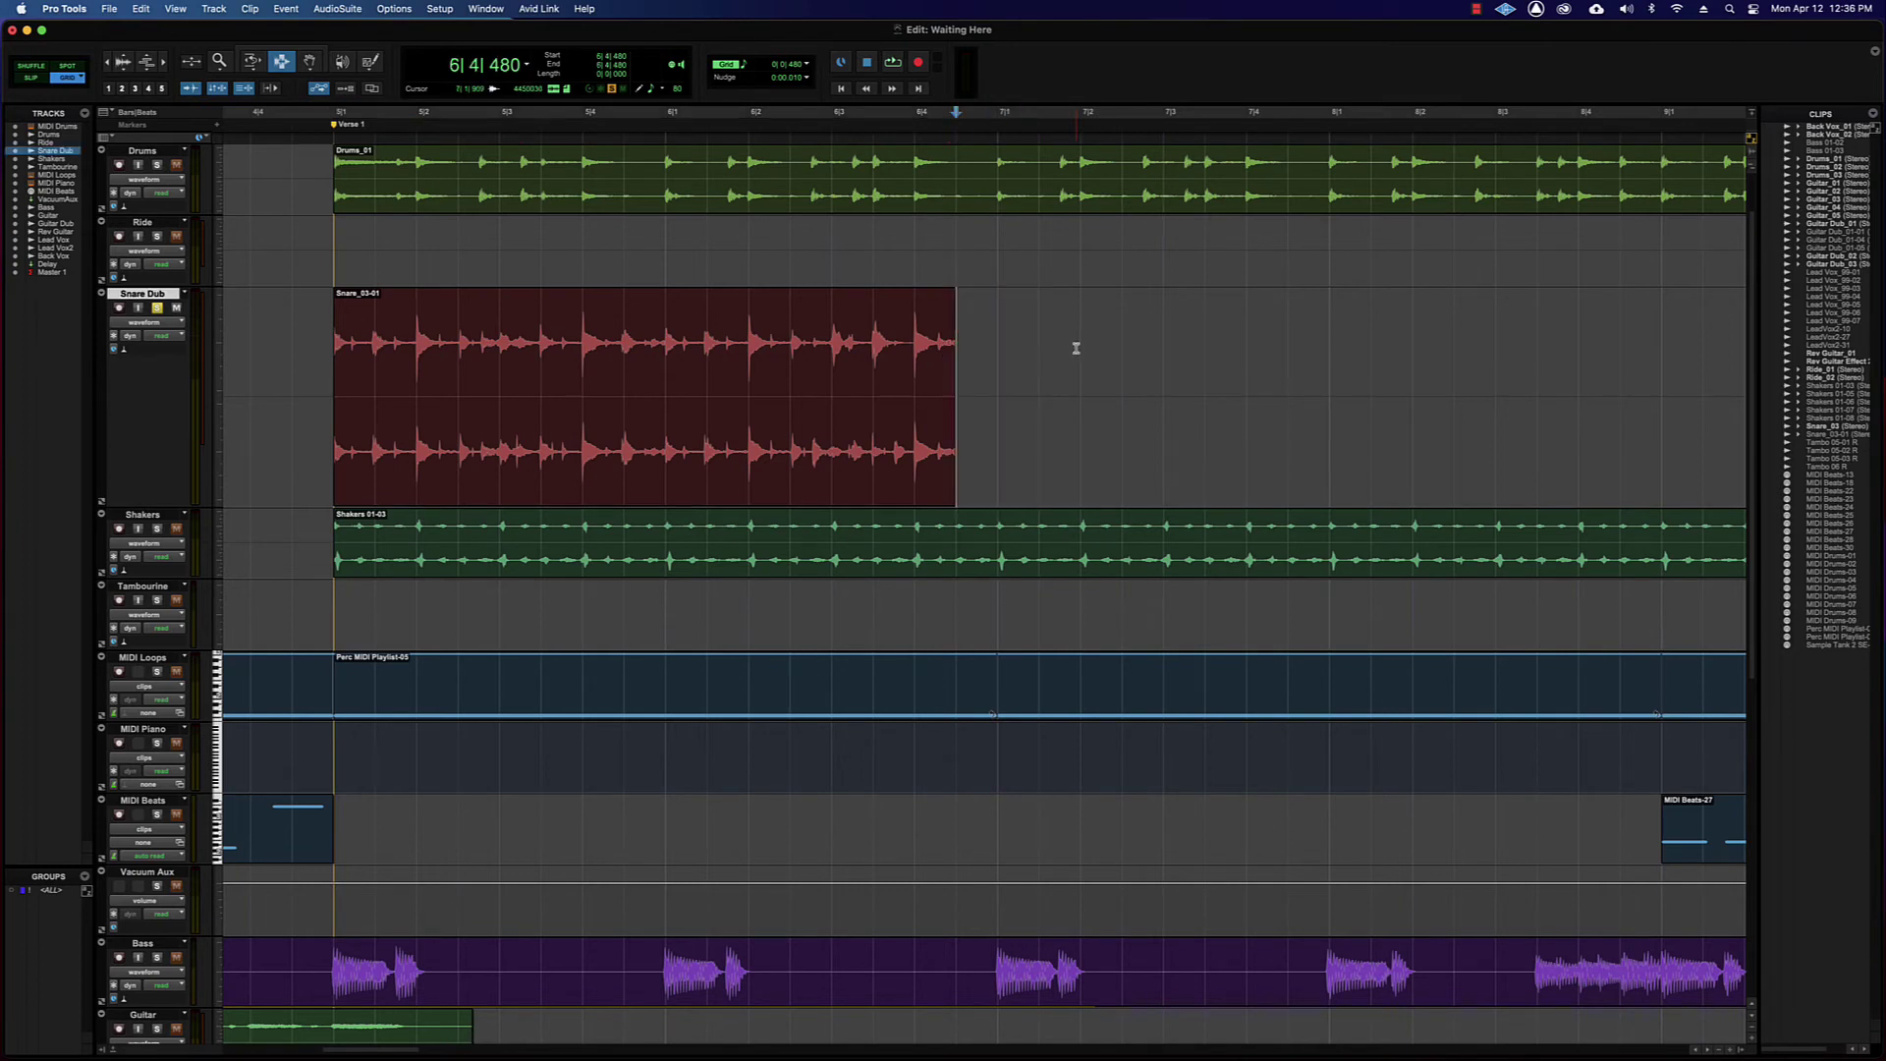
{"action": "left_click", "coordinate": [1080, 352]}
- Loop the shortened Snare_03-01 clip with the number of loops set to 4
{"action": "left_click", "coordinate": [774, 339]}
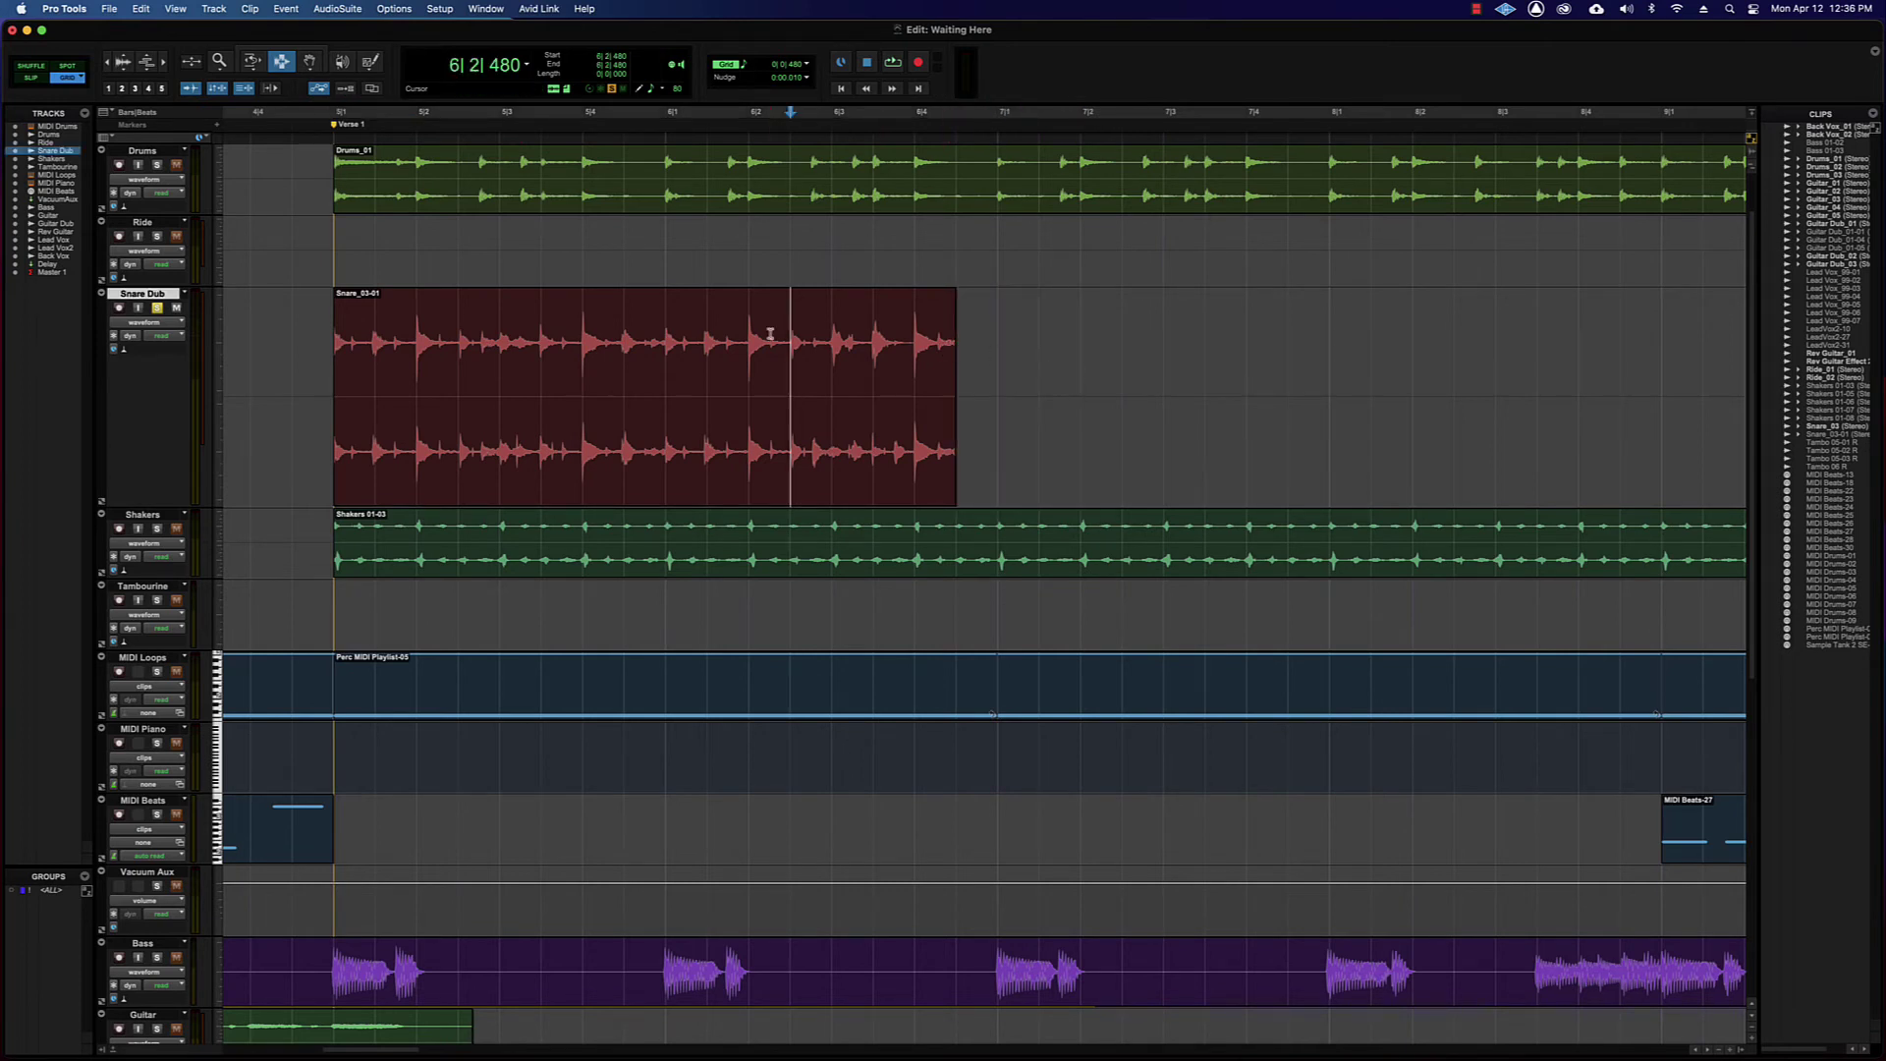
{"action": "key", "text": "F8"}
{"action": "left_click", "coordinate": [771, 341]}
{"action": "key", "text": "super+bracketleft"}
{"action": "key", "text": "super+bracketleft"}
{"action": "key", "text": "super+bracketleft"}
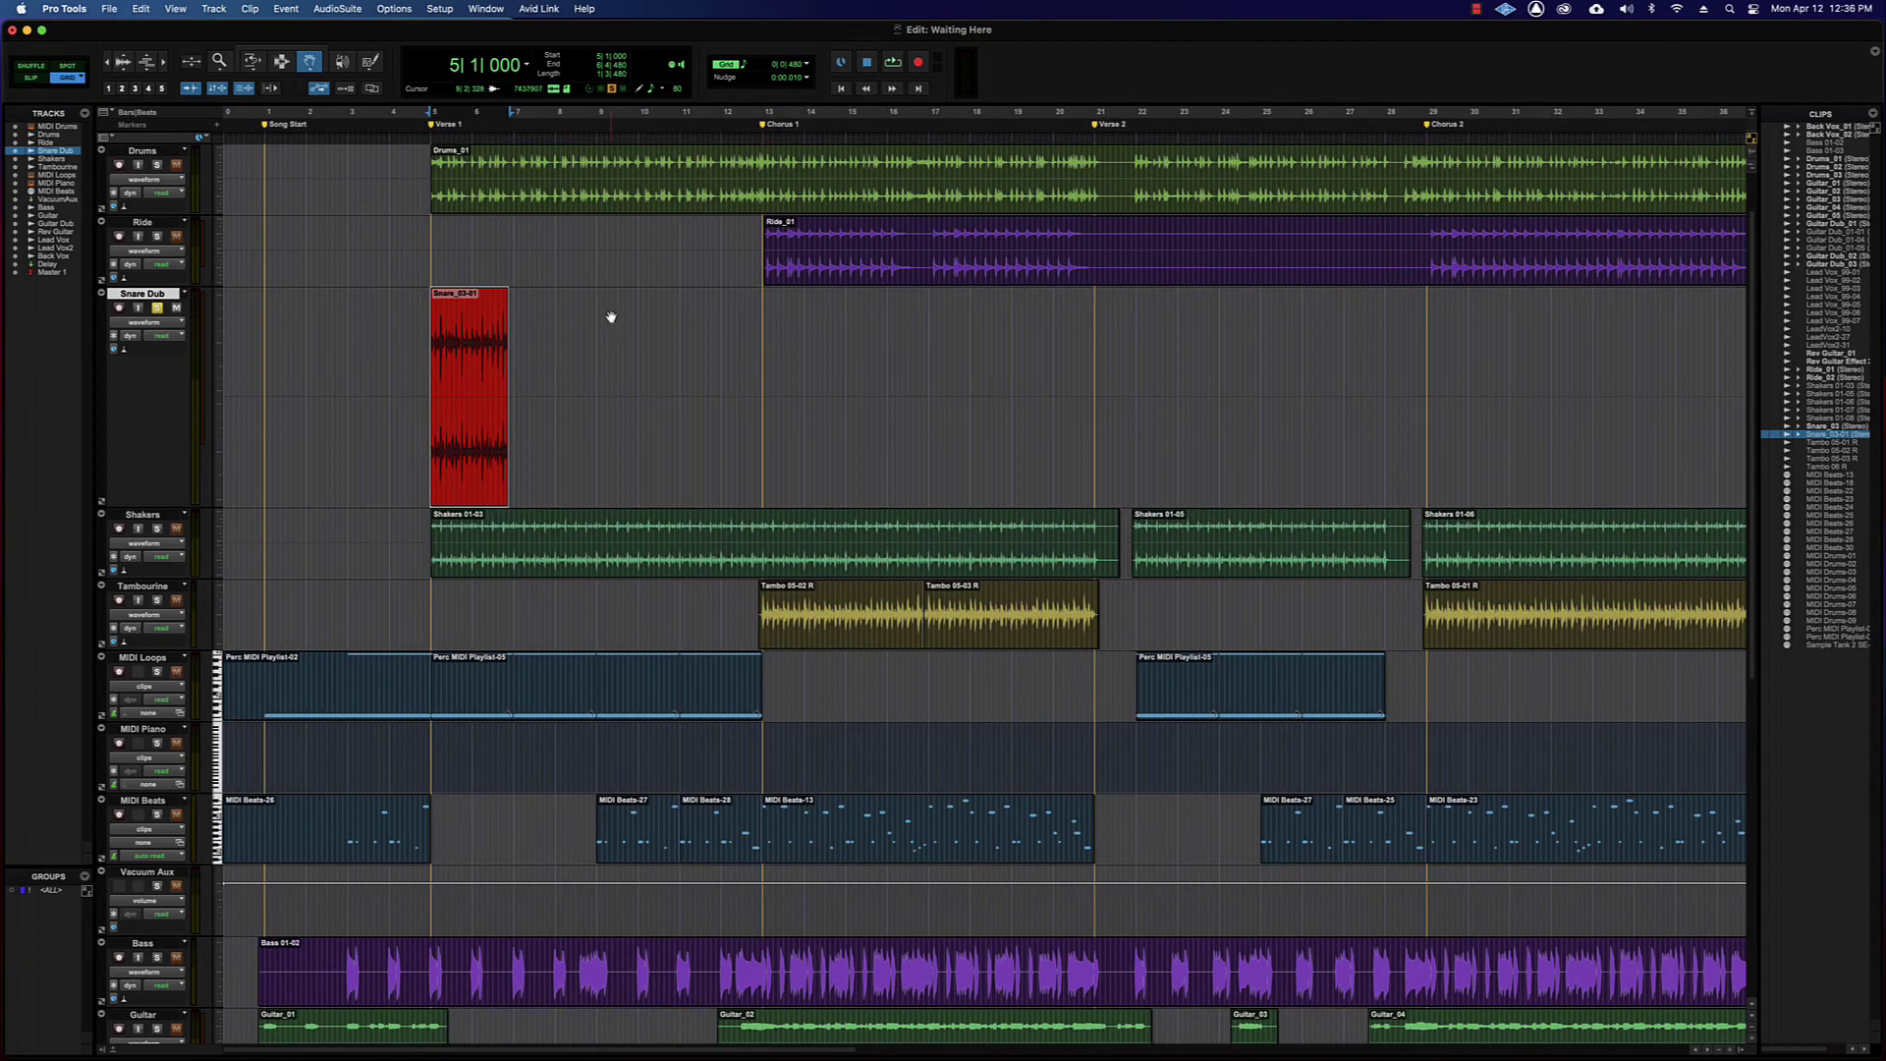
{"action": "key", "text": "super+bracketright"}
{"action": "scroll", "coordinate": [609, 318], "scroll_direction": "right", "scroll_amount": 5}
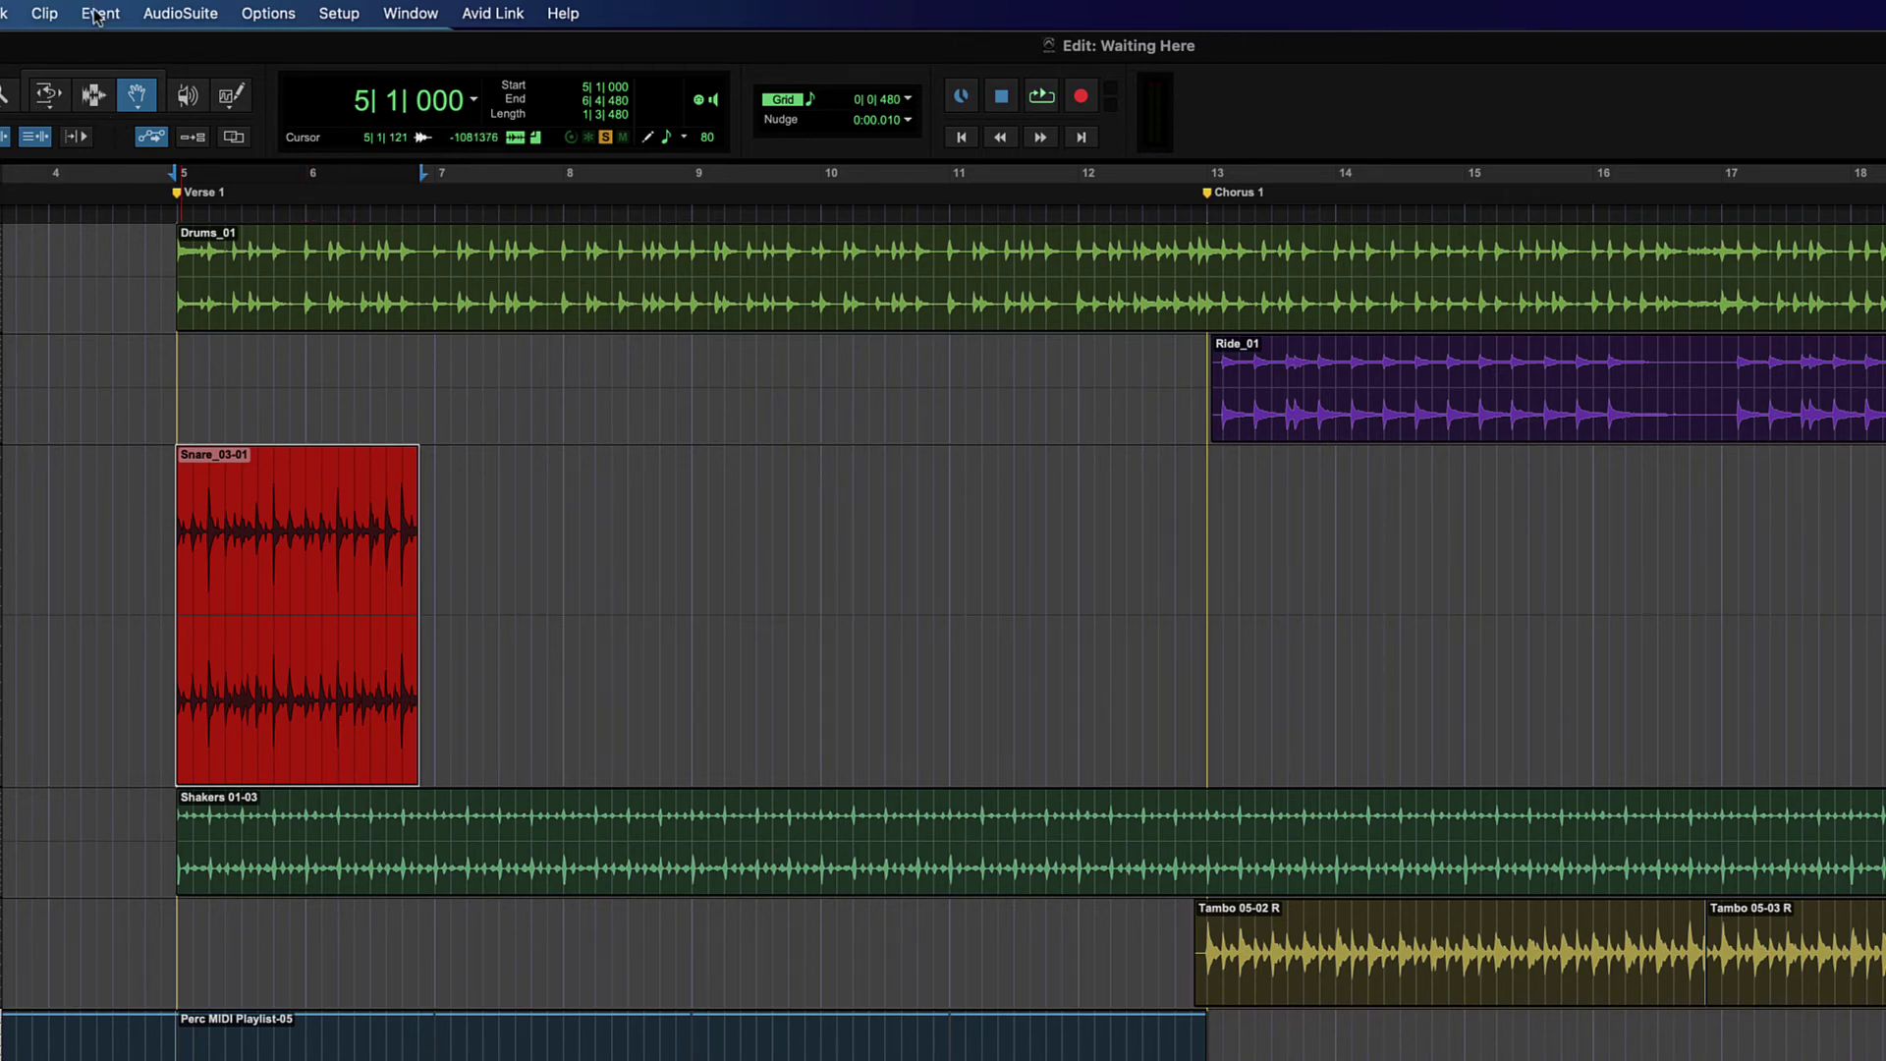
{"action": "left_click", "coordinate": [44, 13]}
{"action": "left_click", "coordinate": [103, 307]}
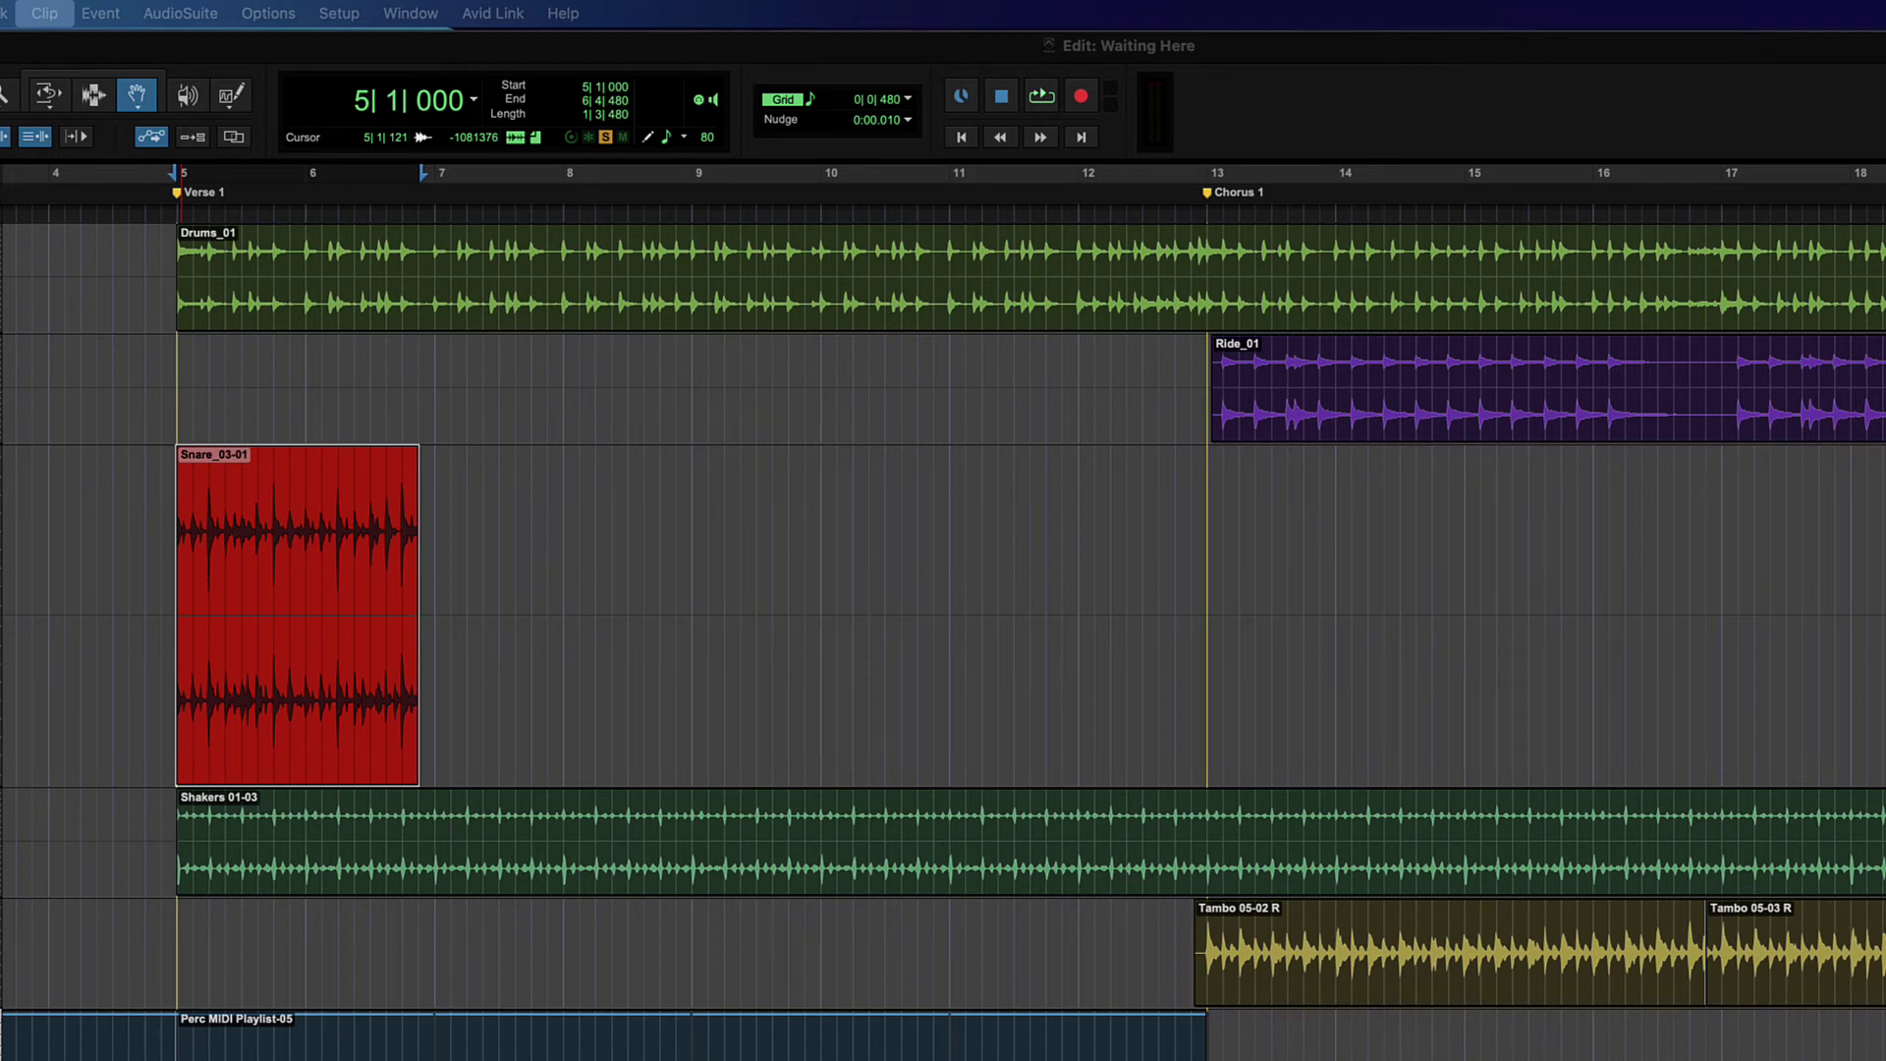
{"action": "left_click_drag", "start_coordinate": [113, 390], "coordinate": [838, 363]}
{"action": "left_click", "coordinate": [764, 401]}
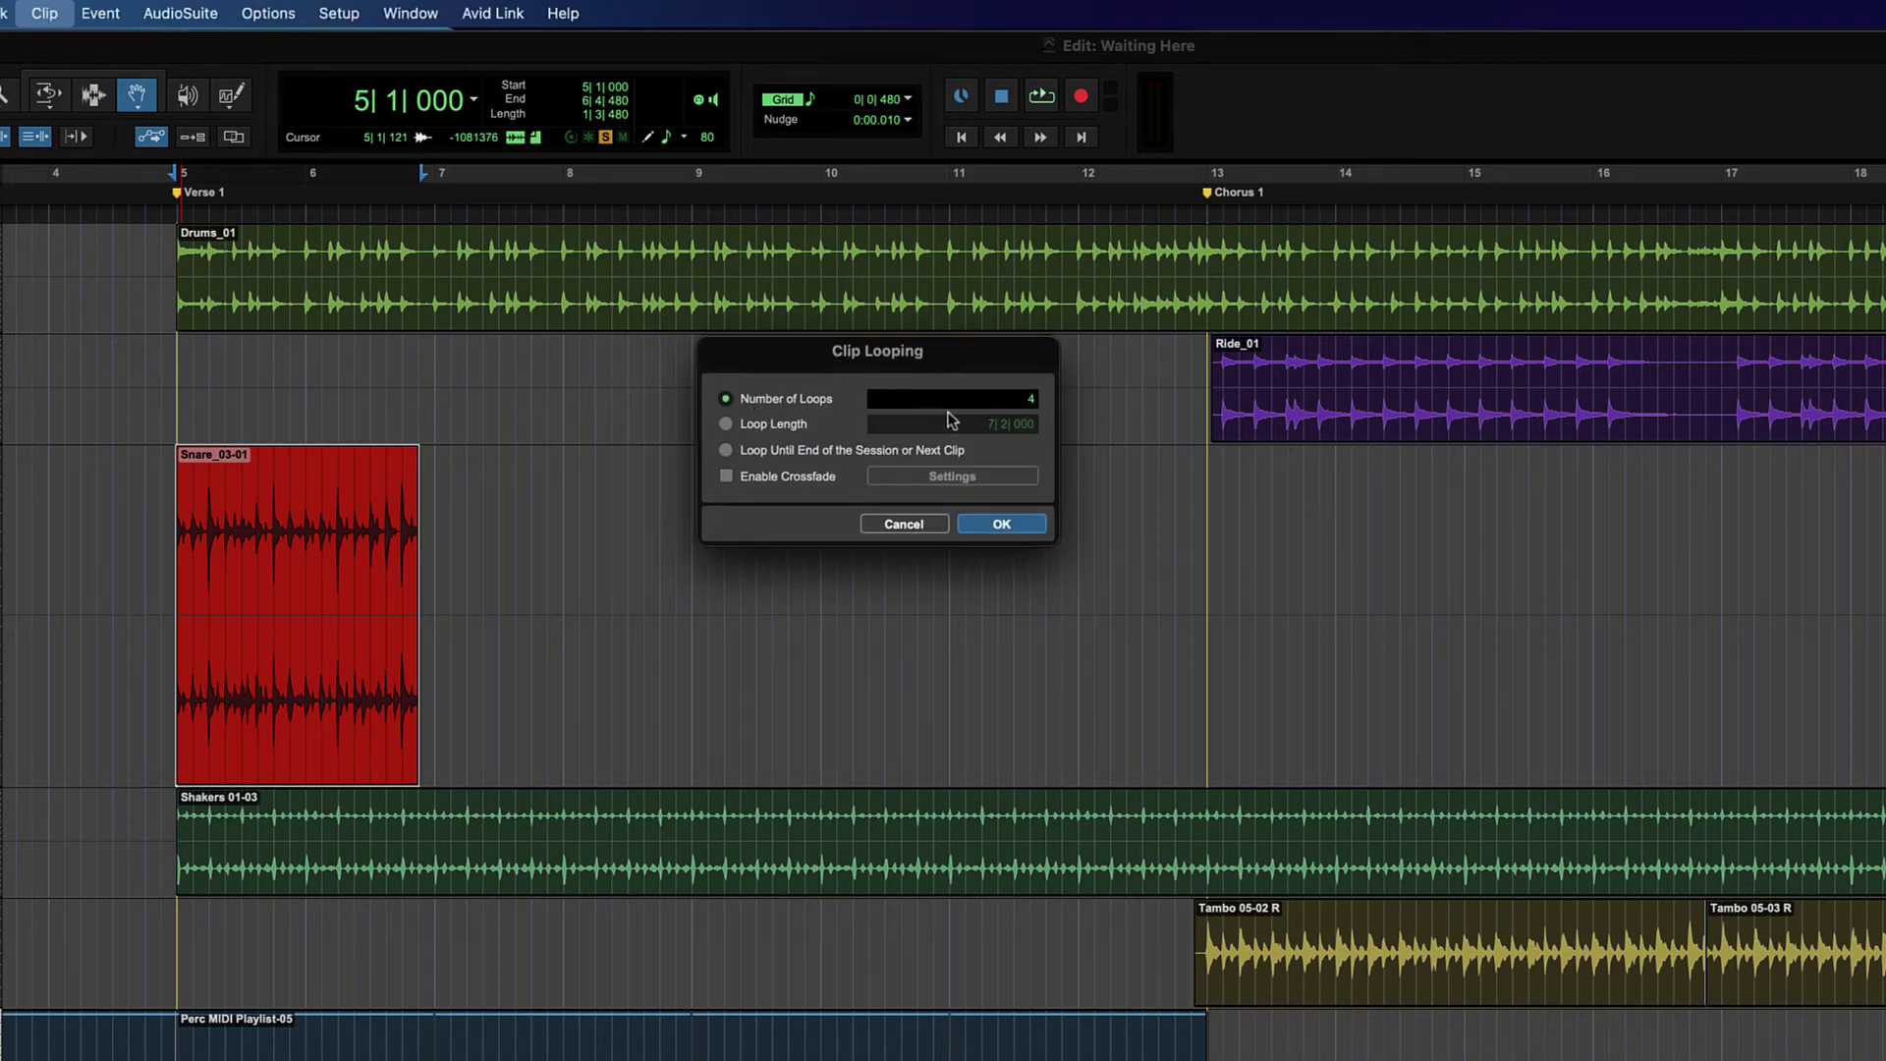
{"action": "left_click", "coordinate": [1001, 525]}
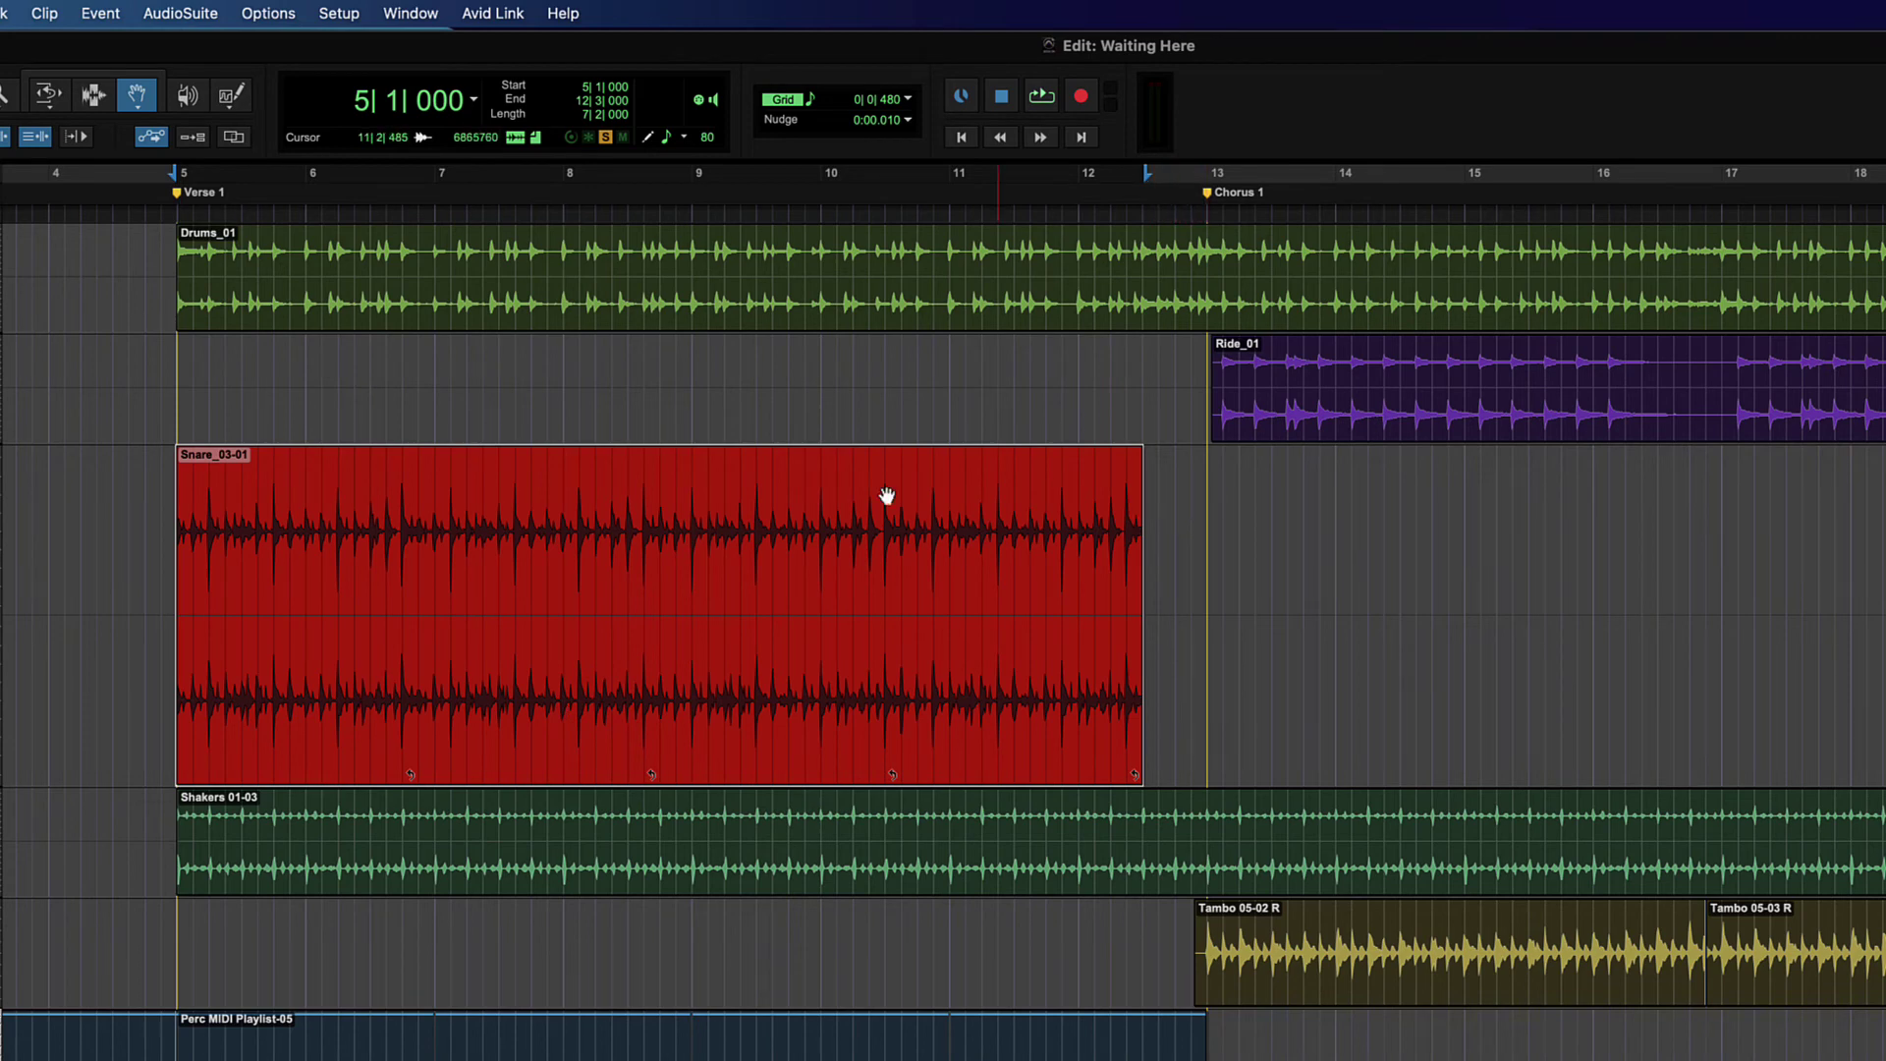
- Play the looped snare against the drums from the start of Verse 1 at 5|1|000, and stop playback
{"action": "key", "text": "F7"}
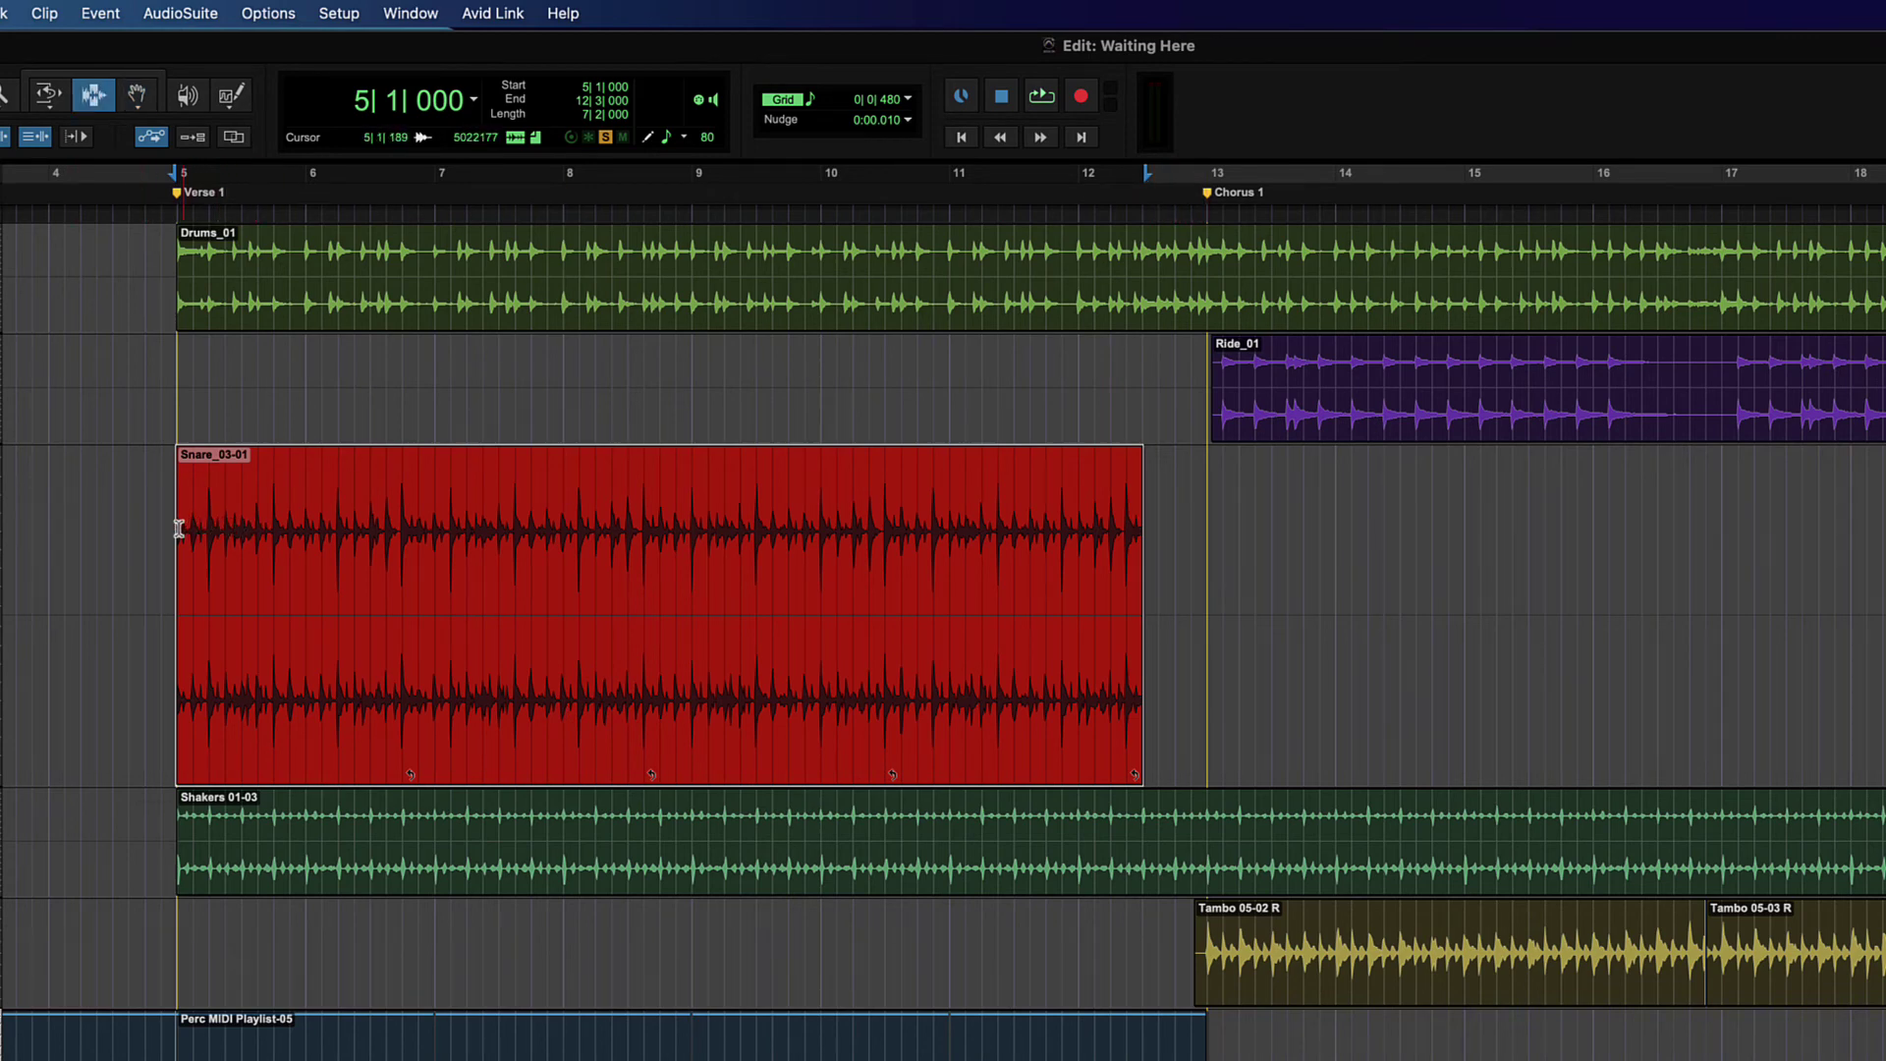
{"action": "left_click", "coordinate": [179, 529]}
{"action": "left_click", "coordinate": [266, 523]}
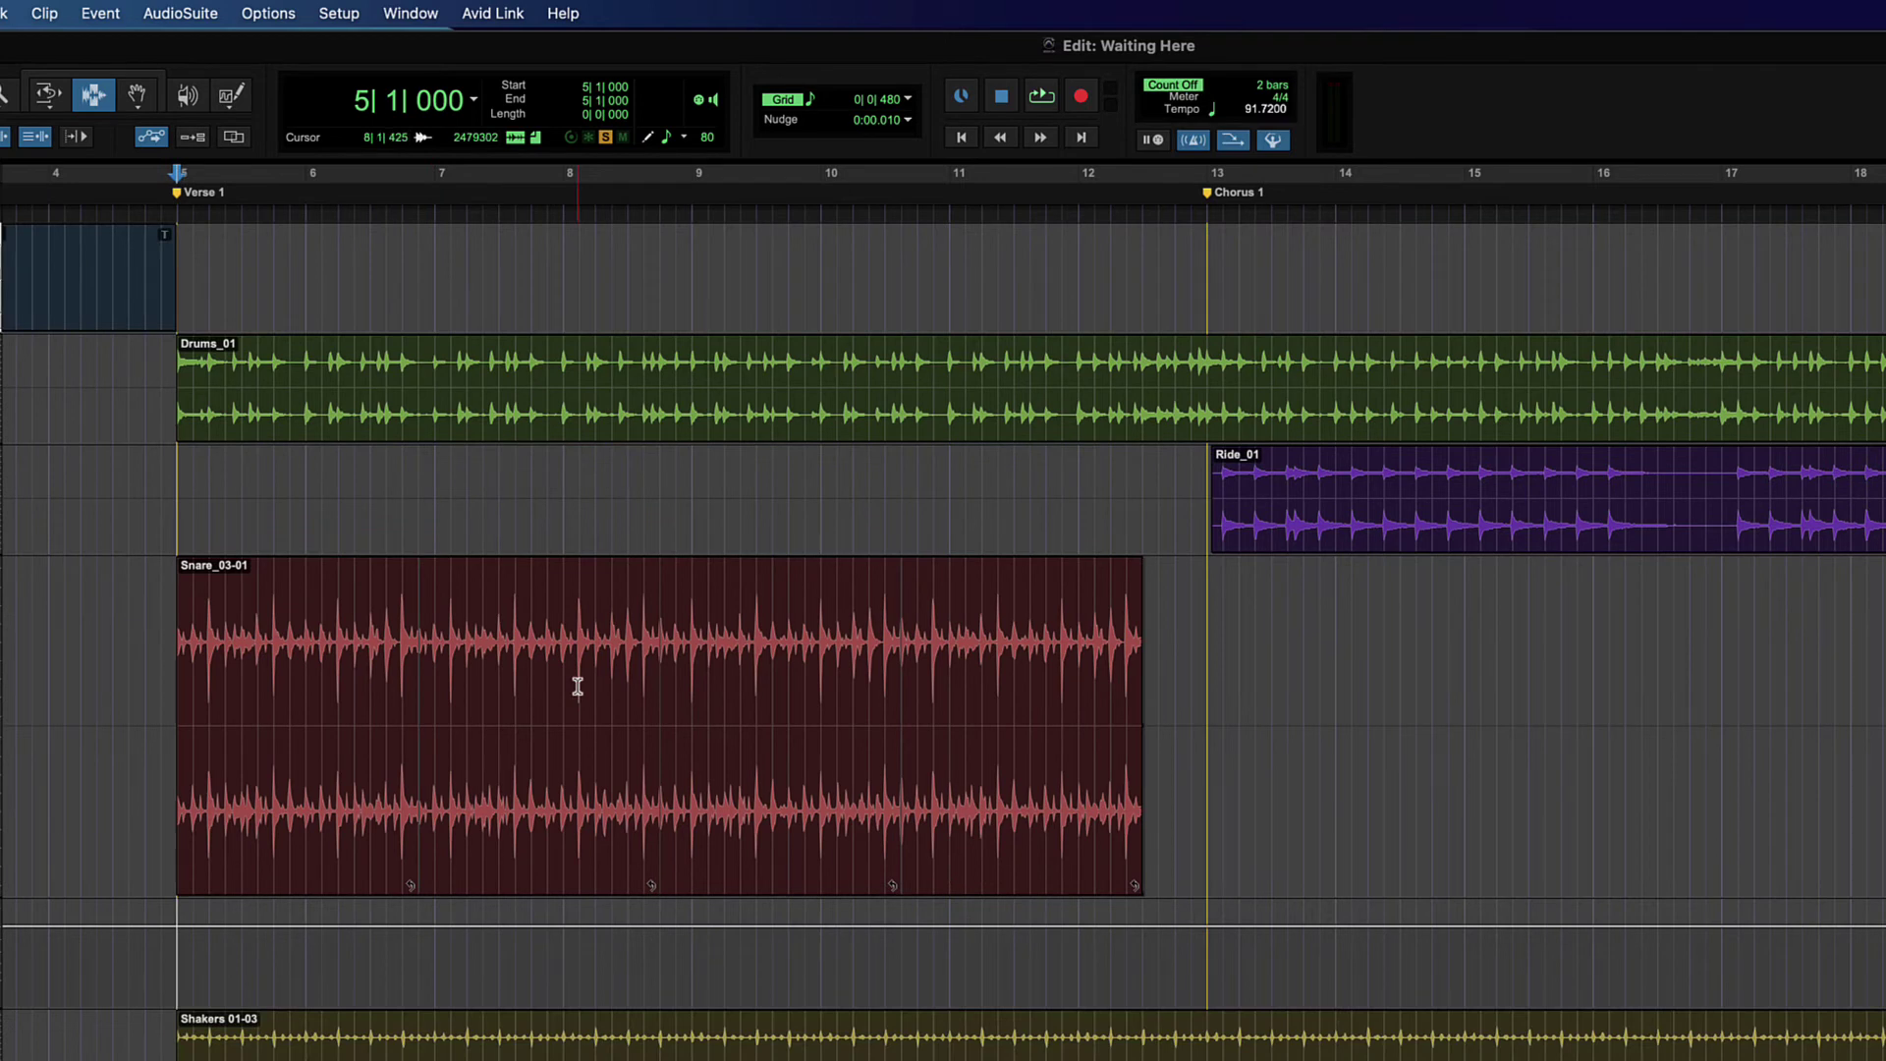
{"action": "key", "text": "space"}
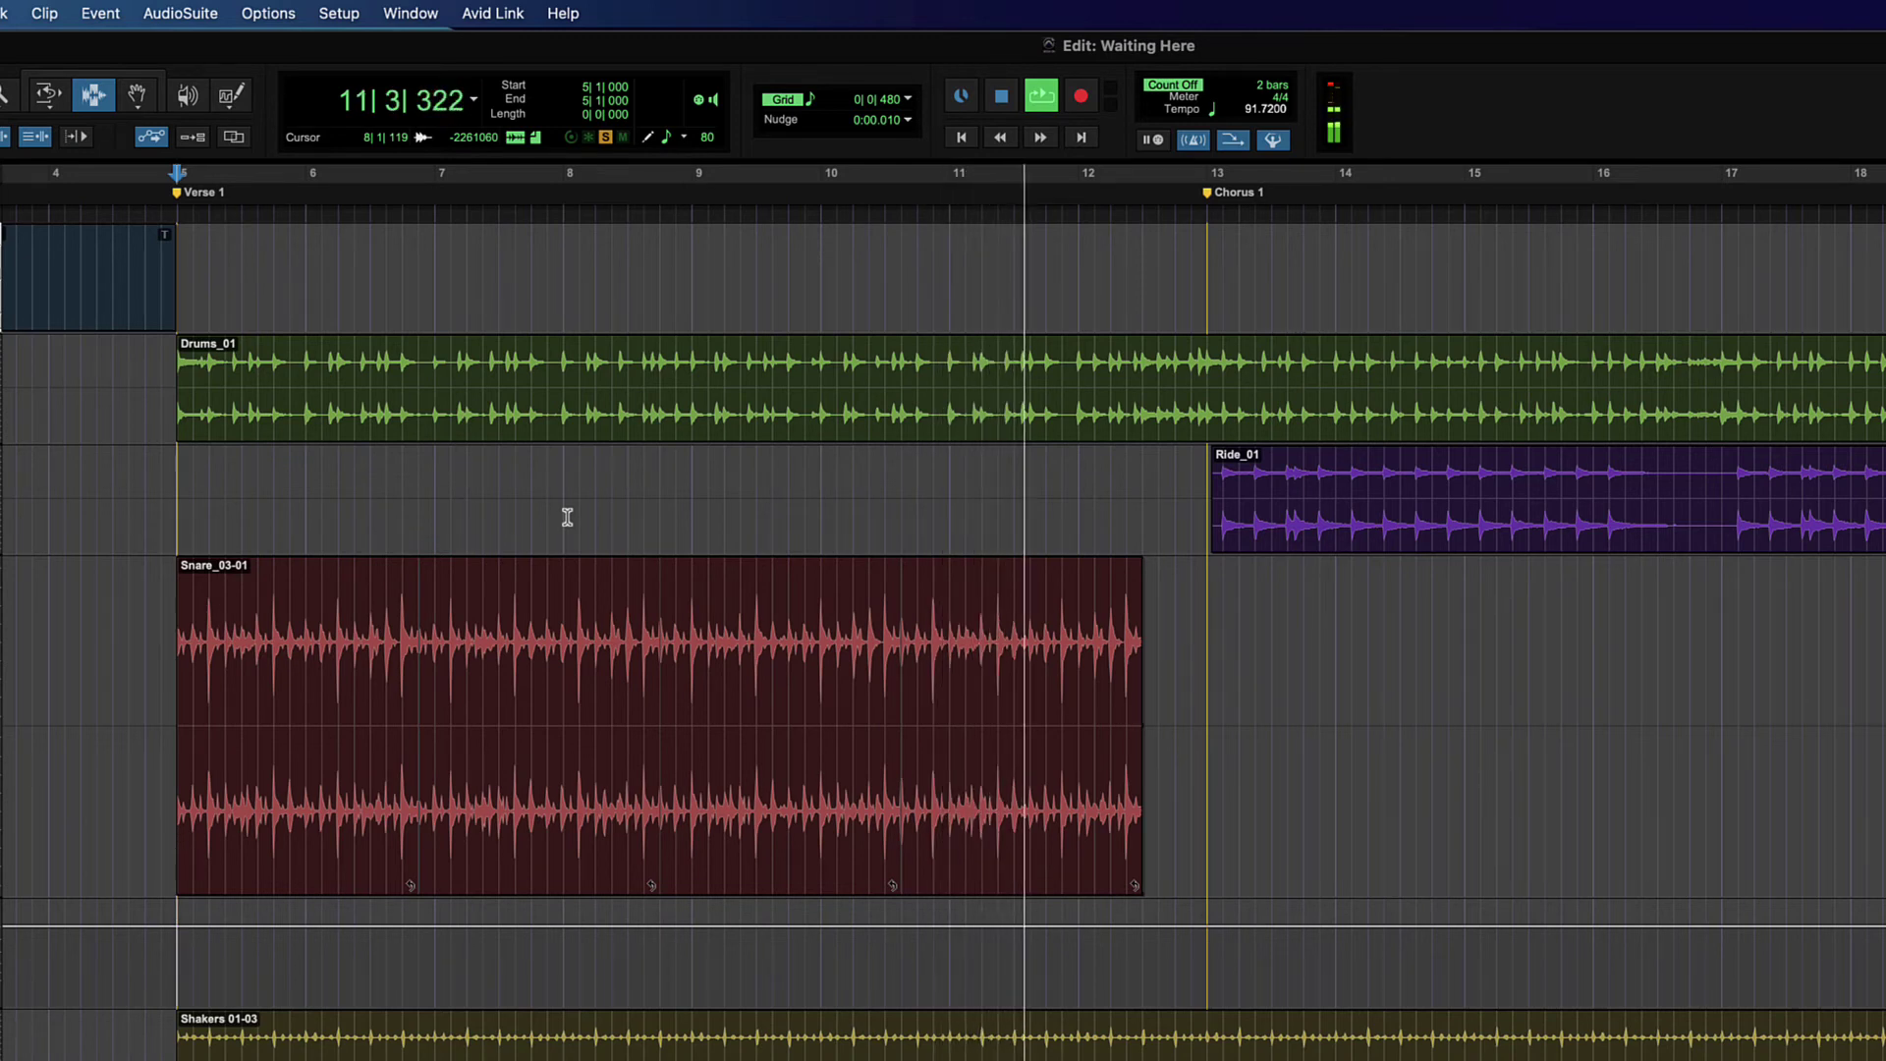
{"action": "key", "text": "space"}
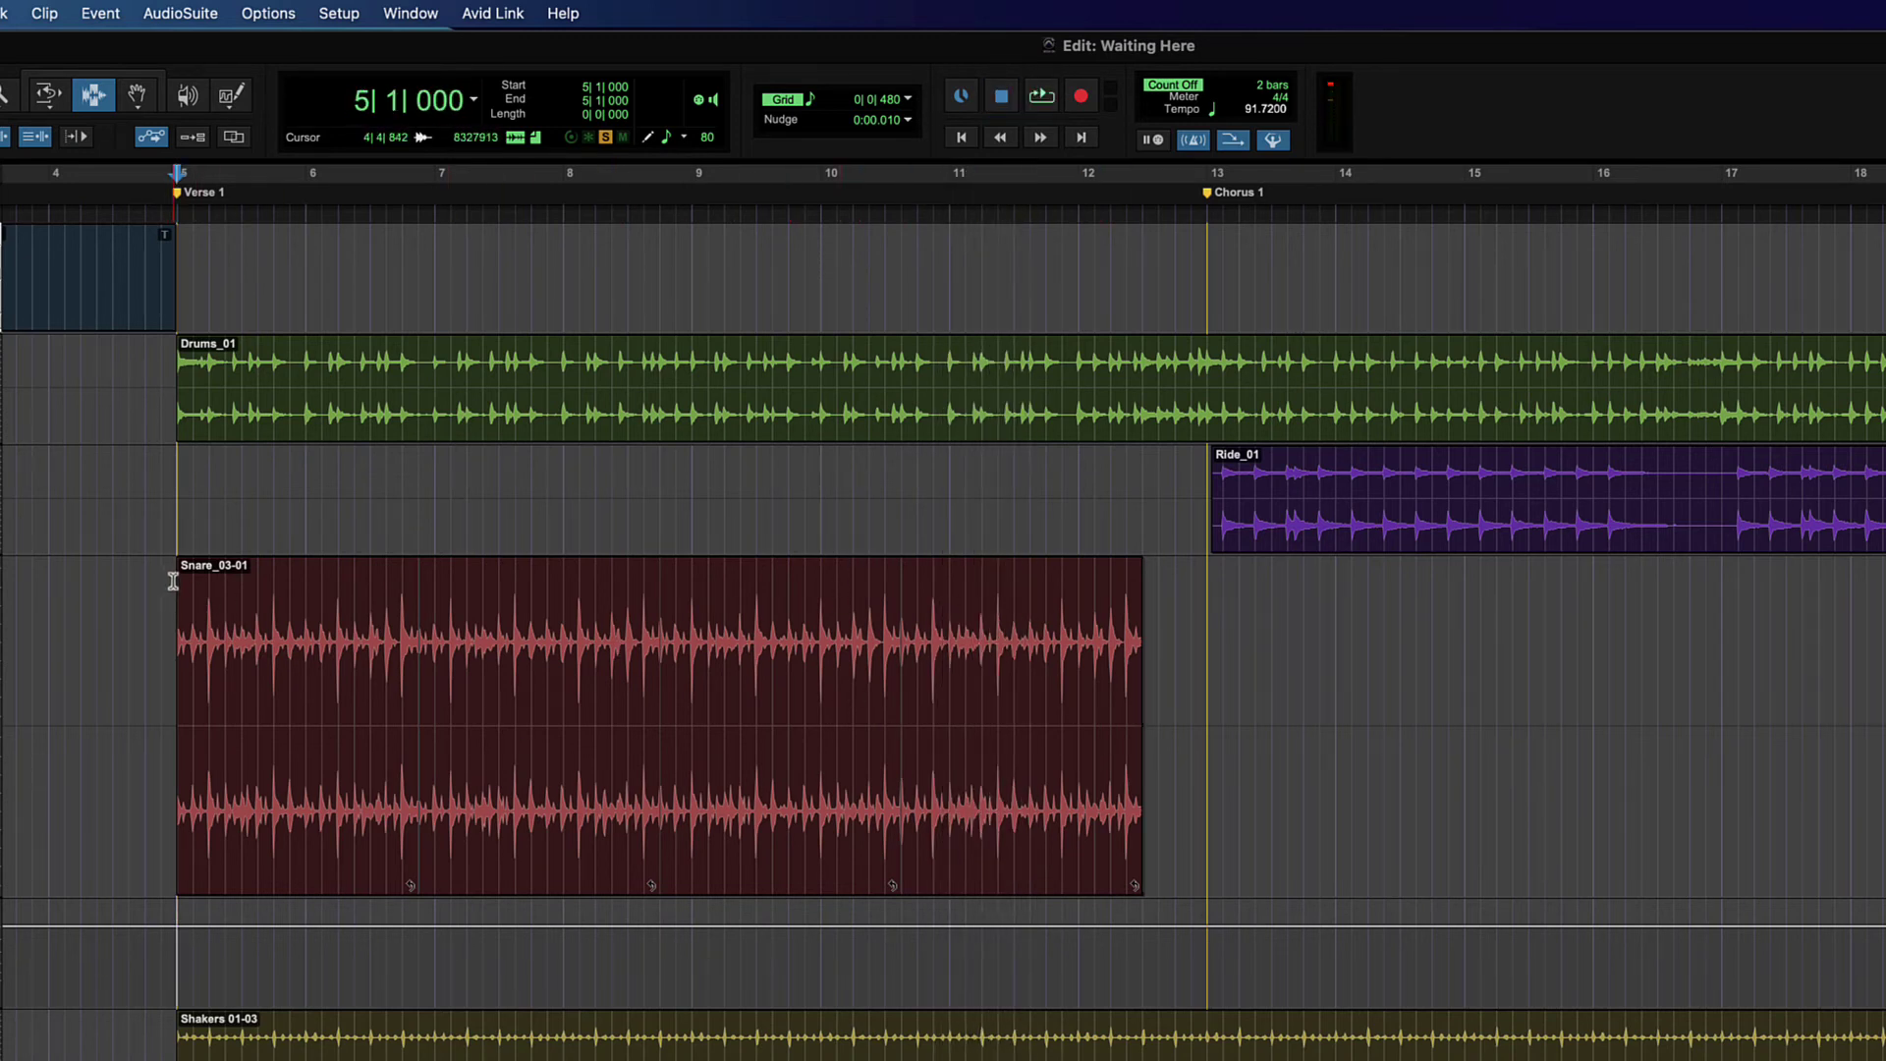
- Undo the looping of the shortened Snare_03-01 clip
{"action": "left_click_drag", "start_coordinate": [173, 581], "coordinate": [1163, 616]}
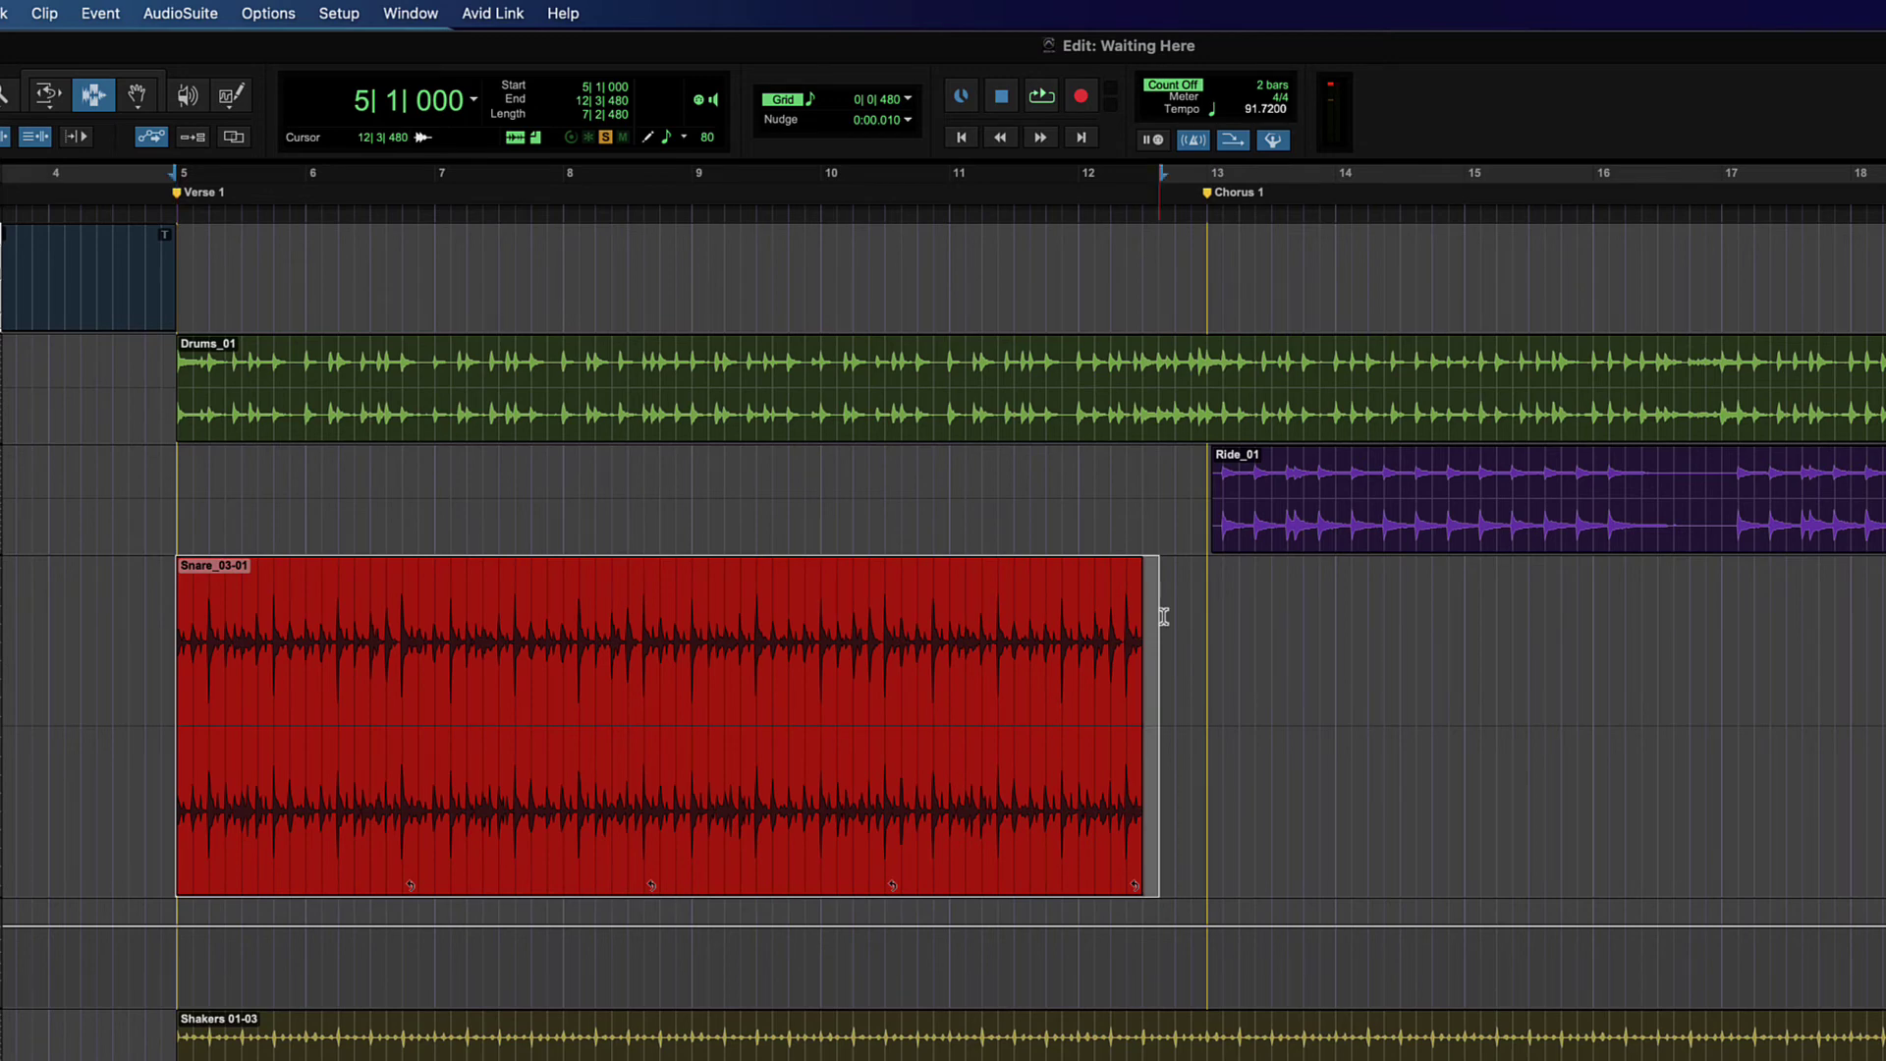
{"action": "key", "text": "super+z"}
{"action": "left_click", "coordinate": [390, 604]}
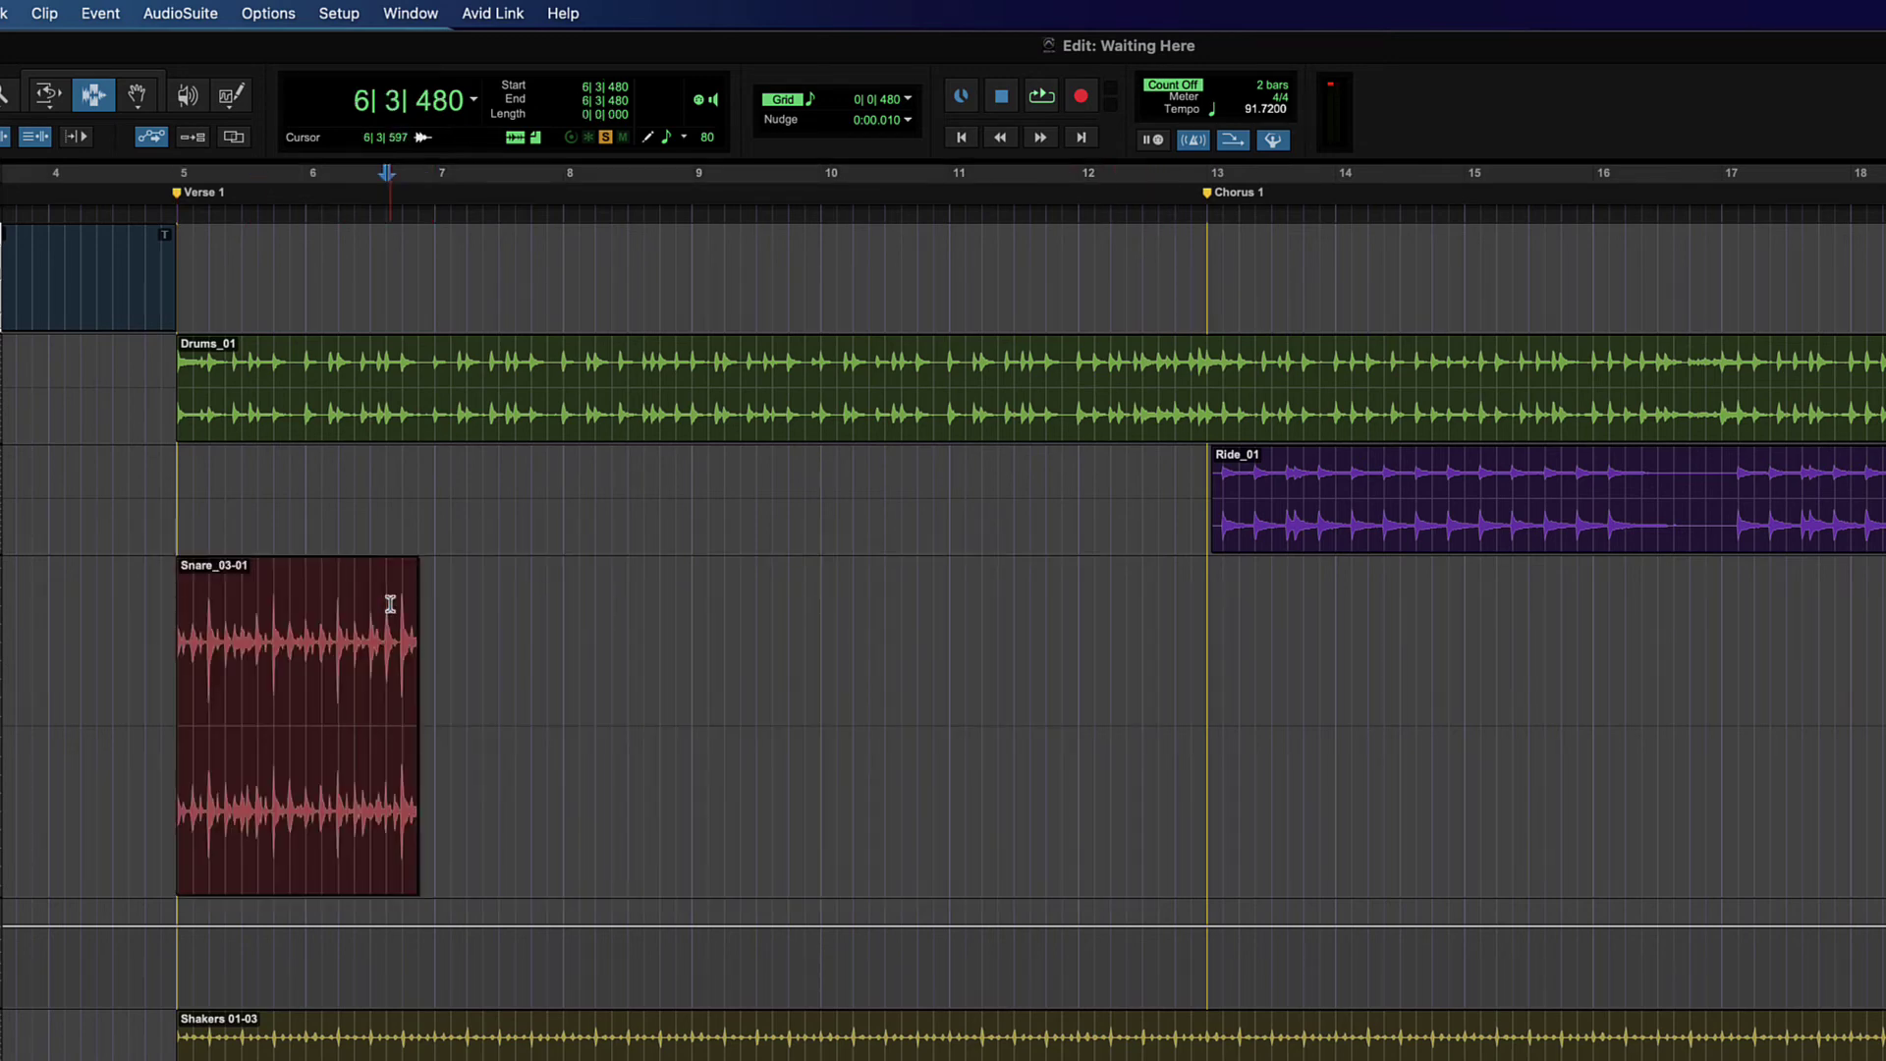
- Group the Snare_03-01 clip with the empty space after it into a two-bar clip group from 5|1|000 to 7|1|000
{"action": "key", "text": "super+bracketright"}
{"action": "key", "text": "super+bracketright"}
{"action": "scroll", "coordinate": [282, 615], "scroll_direction": "right", "scroll_amount": 2}
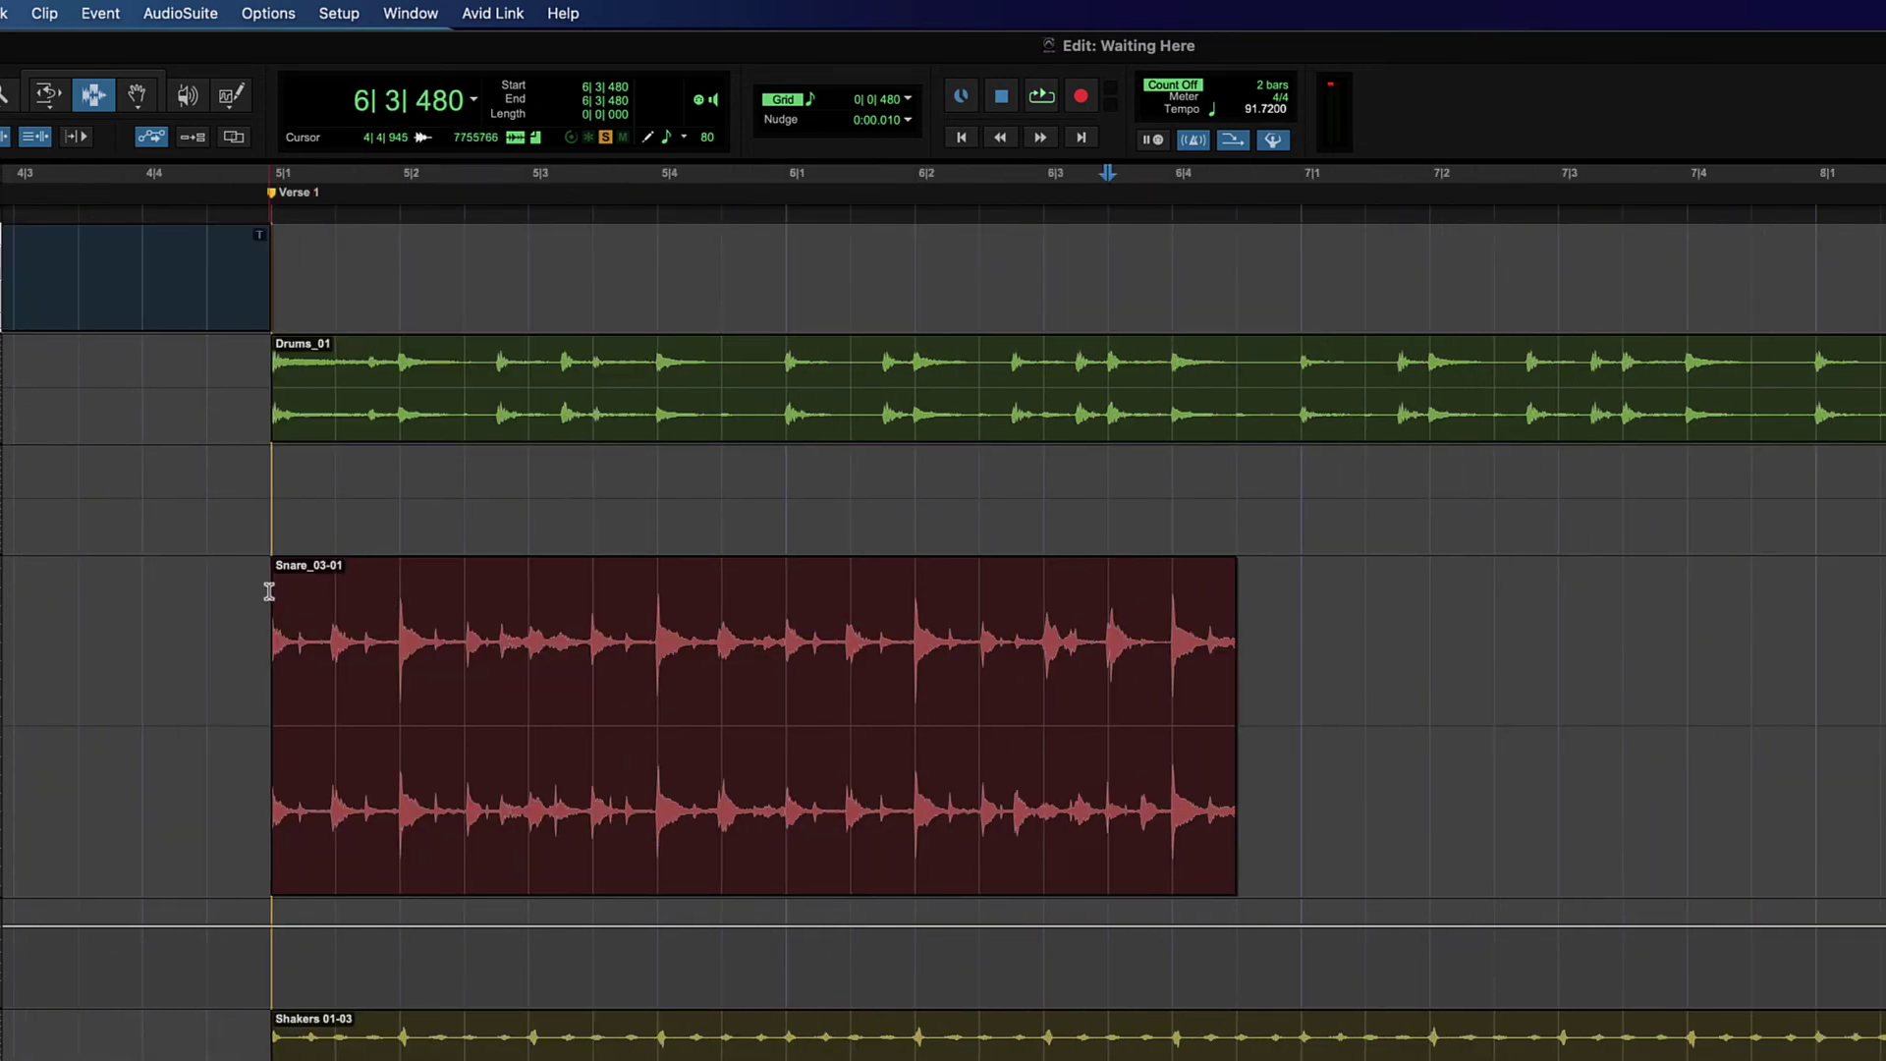
{"action": "left_click_drag", "start_coordinate": [269, 591], "coordinate": [1310, 634]}
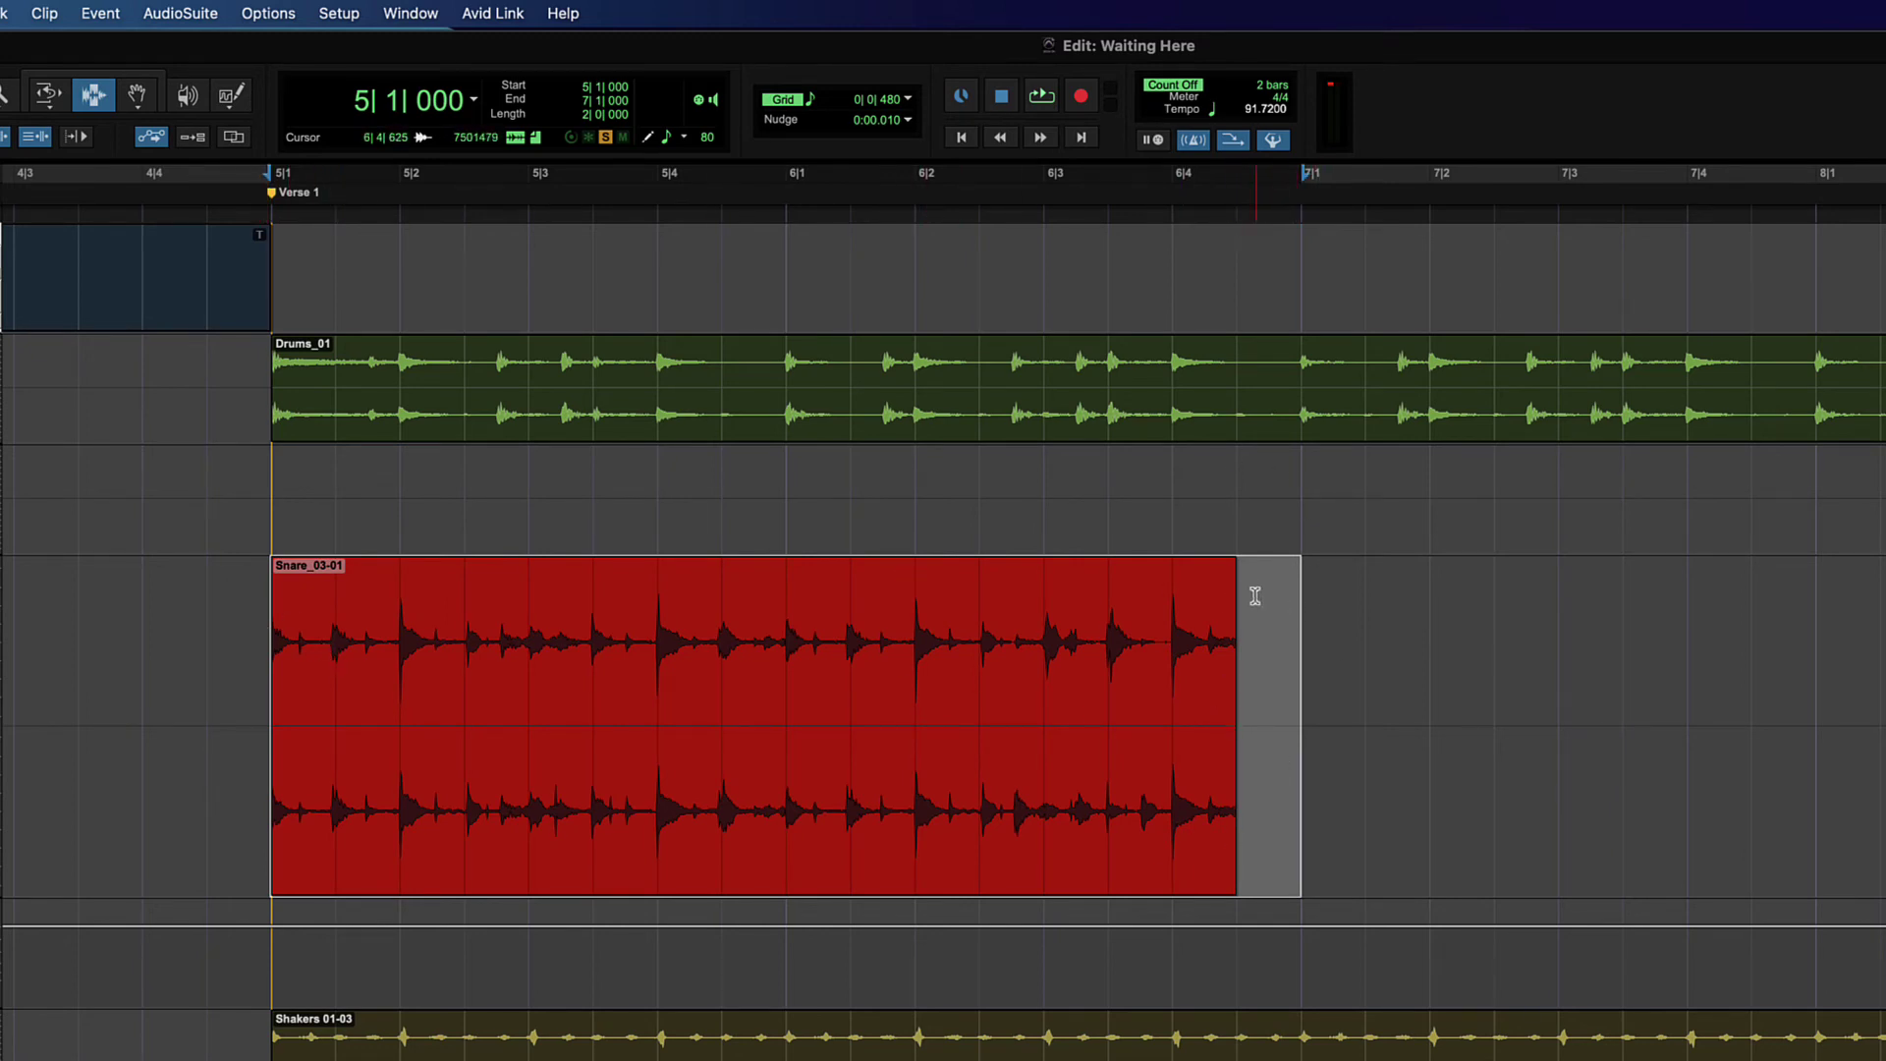
{"action": "left_click", "coordinate": [268, 582]}
{"action": "left_click_drag", "start_coordinate": [267, 581], "coordinate": [1306, 603]}
{"action": "left_click", "coordinate": [266, 590]}
{"action": "left_click_drag", "start_coordinate": [266, 591], "coordinate": [1305, 629]}
{"action": "left_click_drag", "start_coordinate": [1454, 659], "coordinate": [1306, 659]}
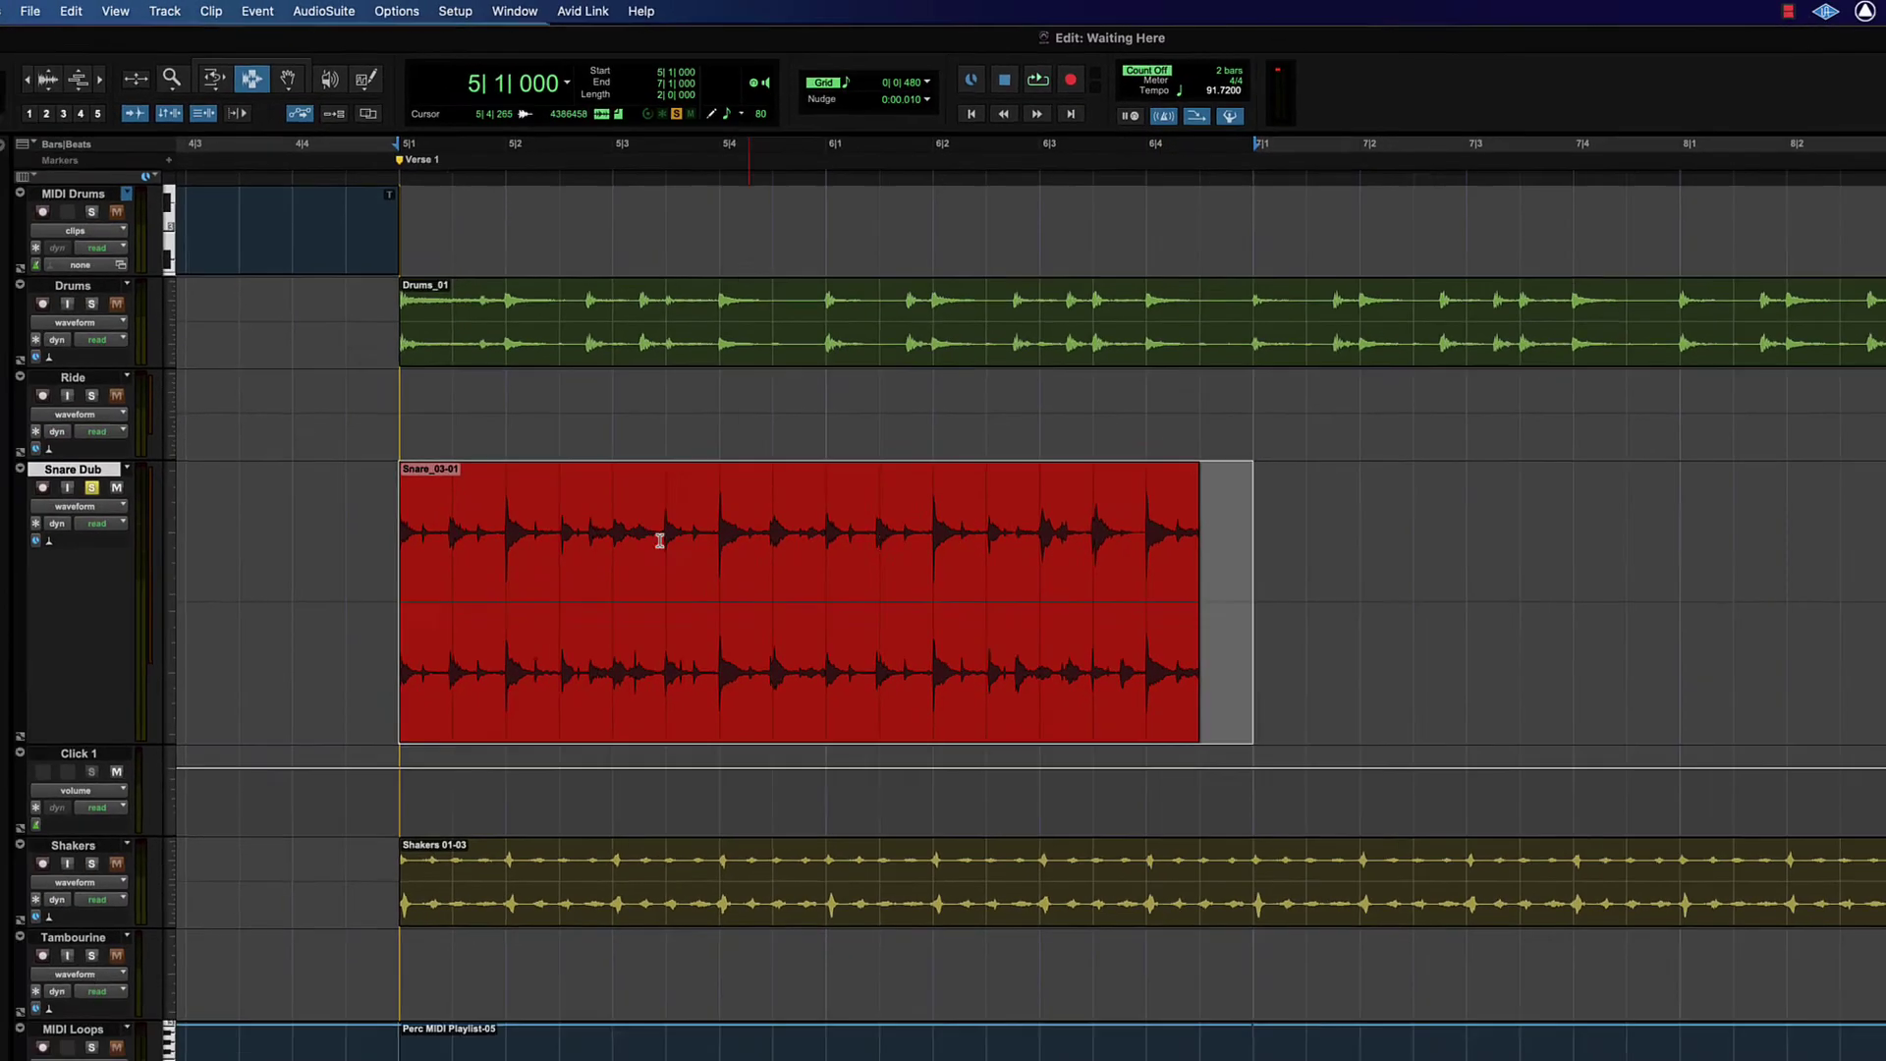
{"action": "left_click", "coordinate": [275, 633]}
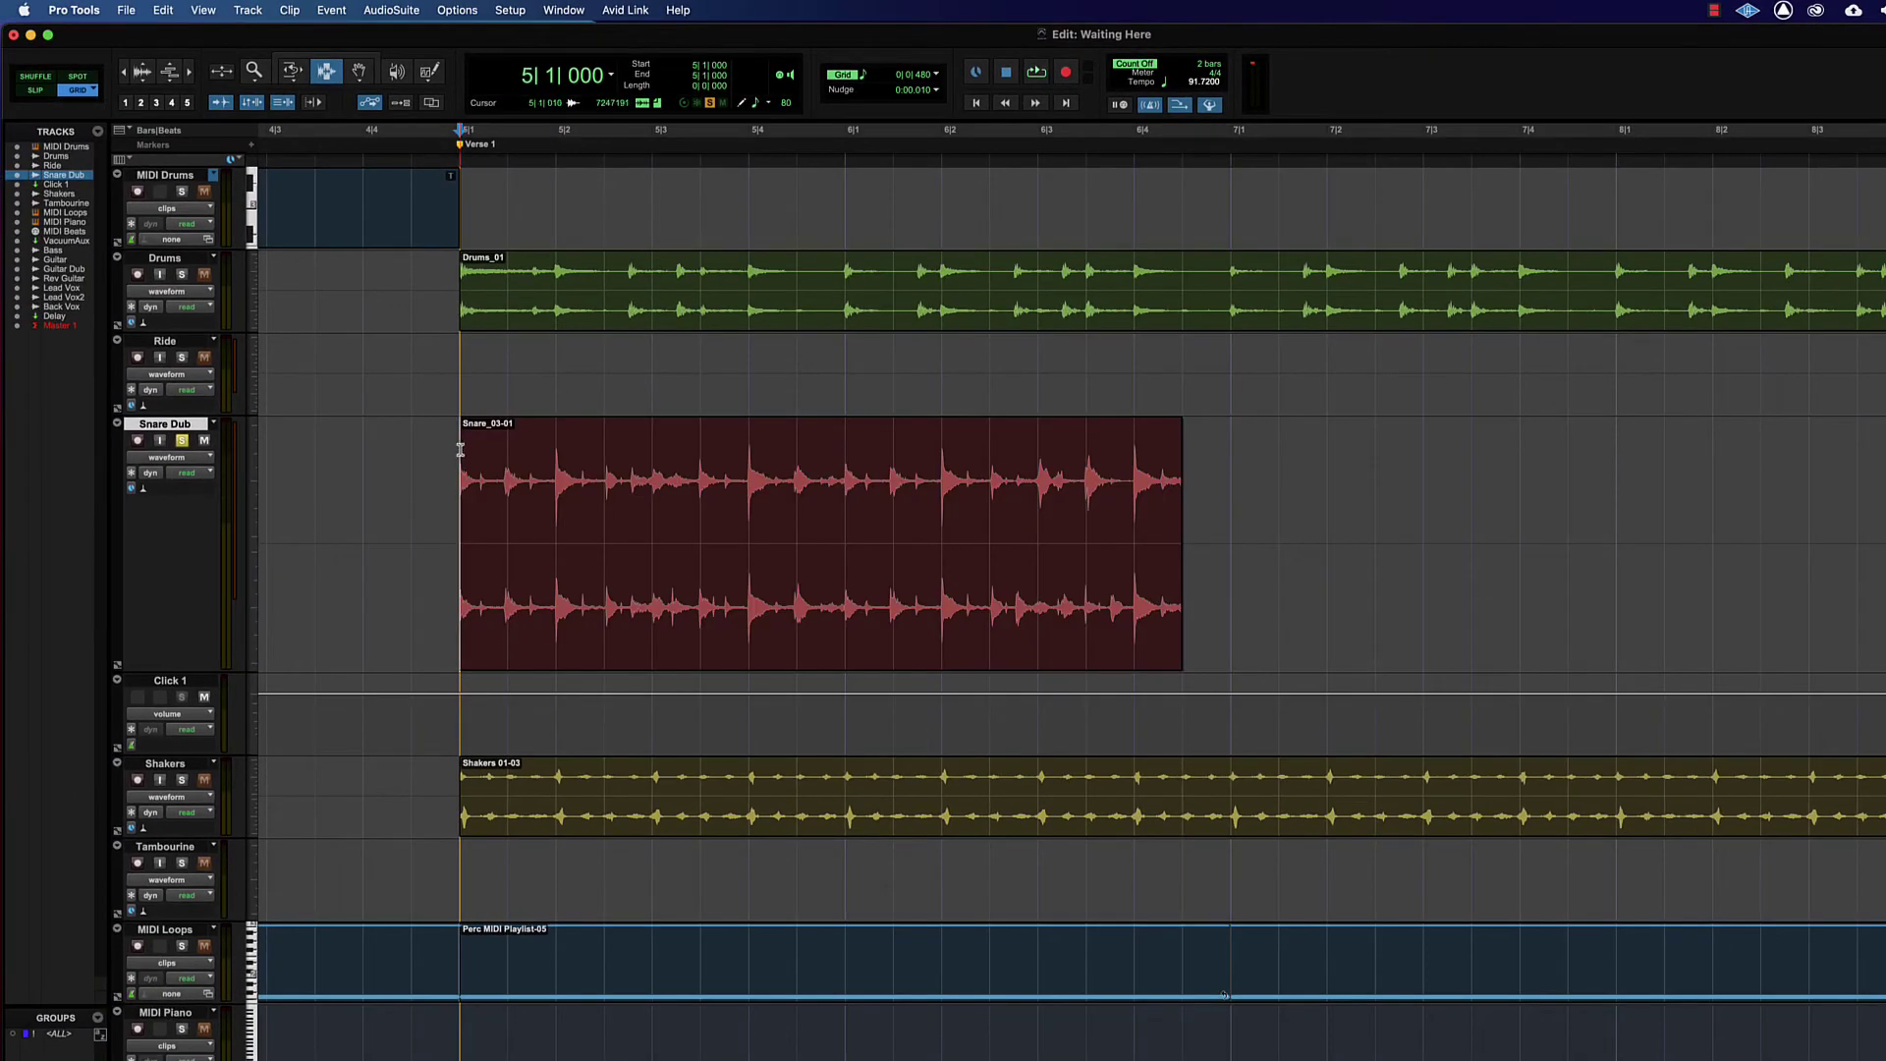
{"action": "left_click_drag", "start_coordinate": [275, 633], "coordinate": [1213, 633]}
{"action": "left_click_drag", "start_coordinate": [1168, 476], "coordinate": [1216, 475]}
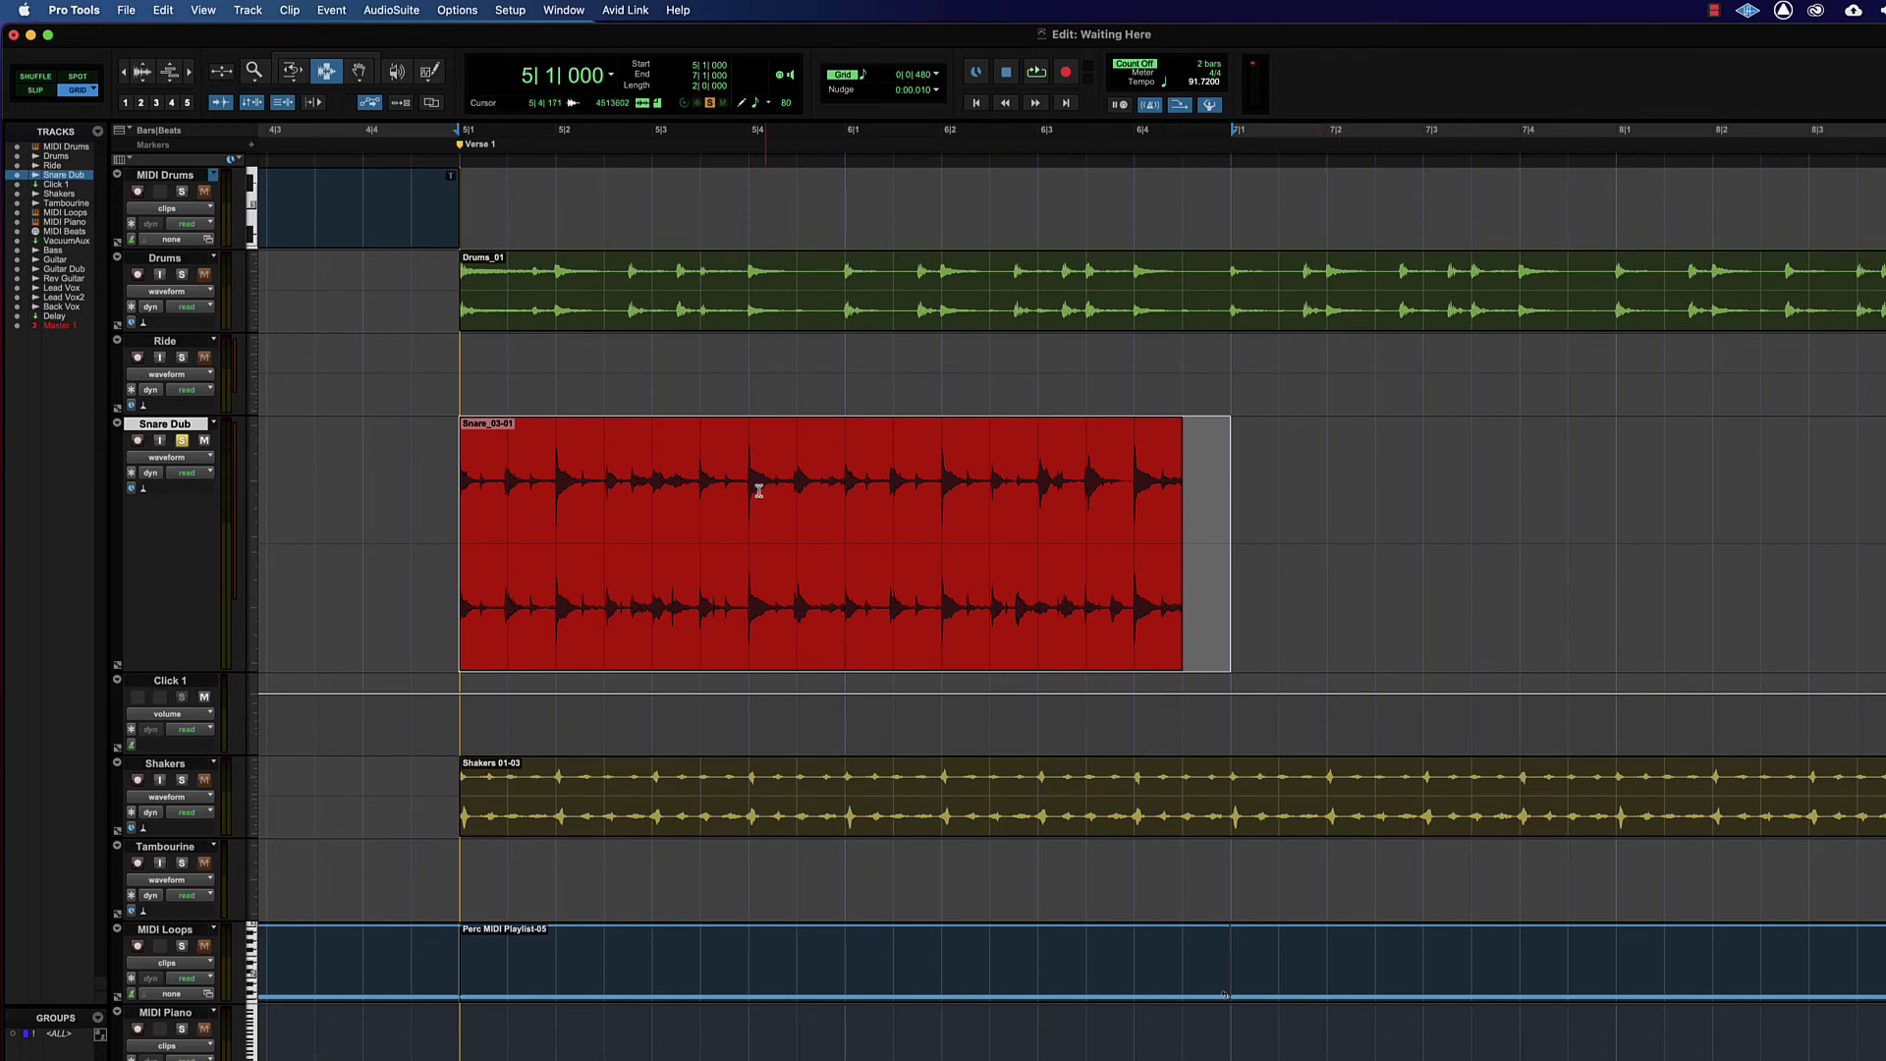
{"action": "left_click", "coordinate": [286, 10]}
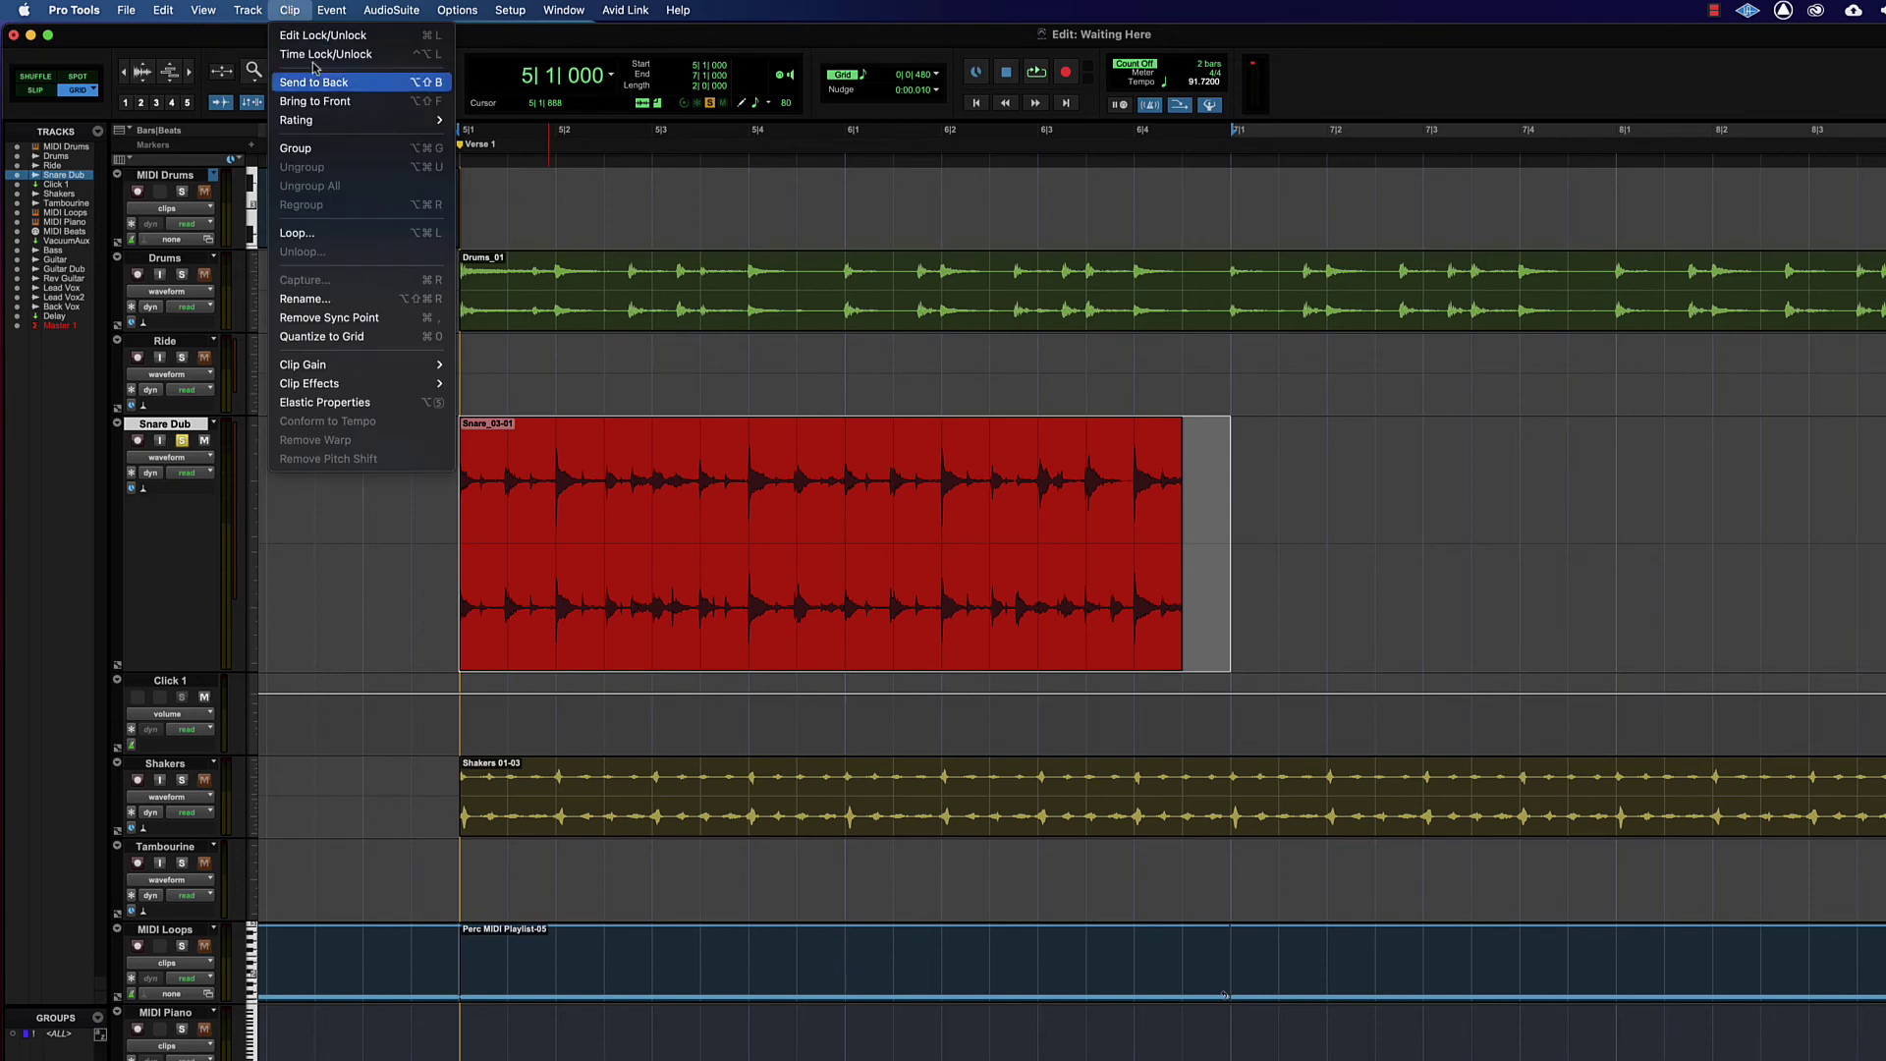
{"action": "left_click", "coordinate": [405, 152]}
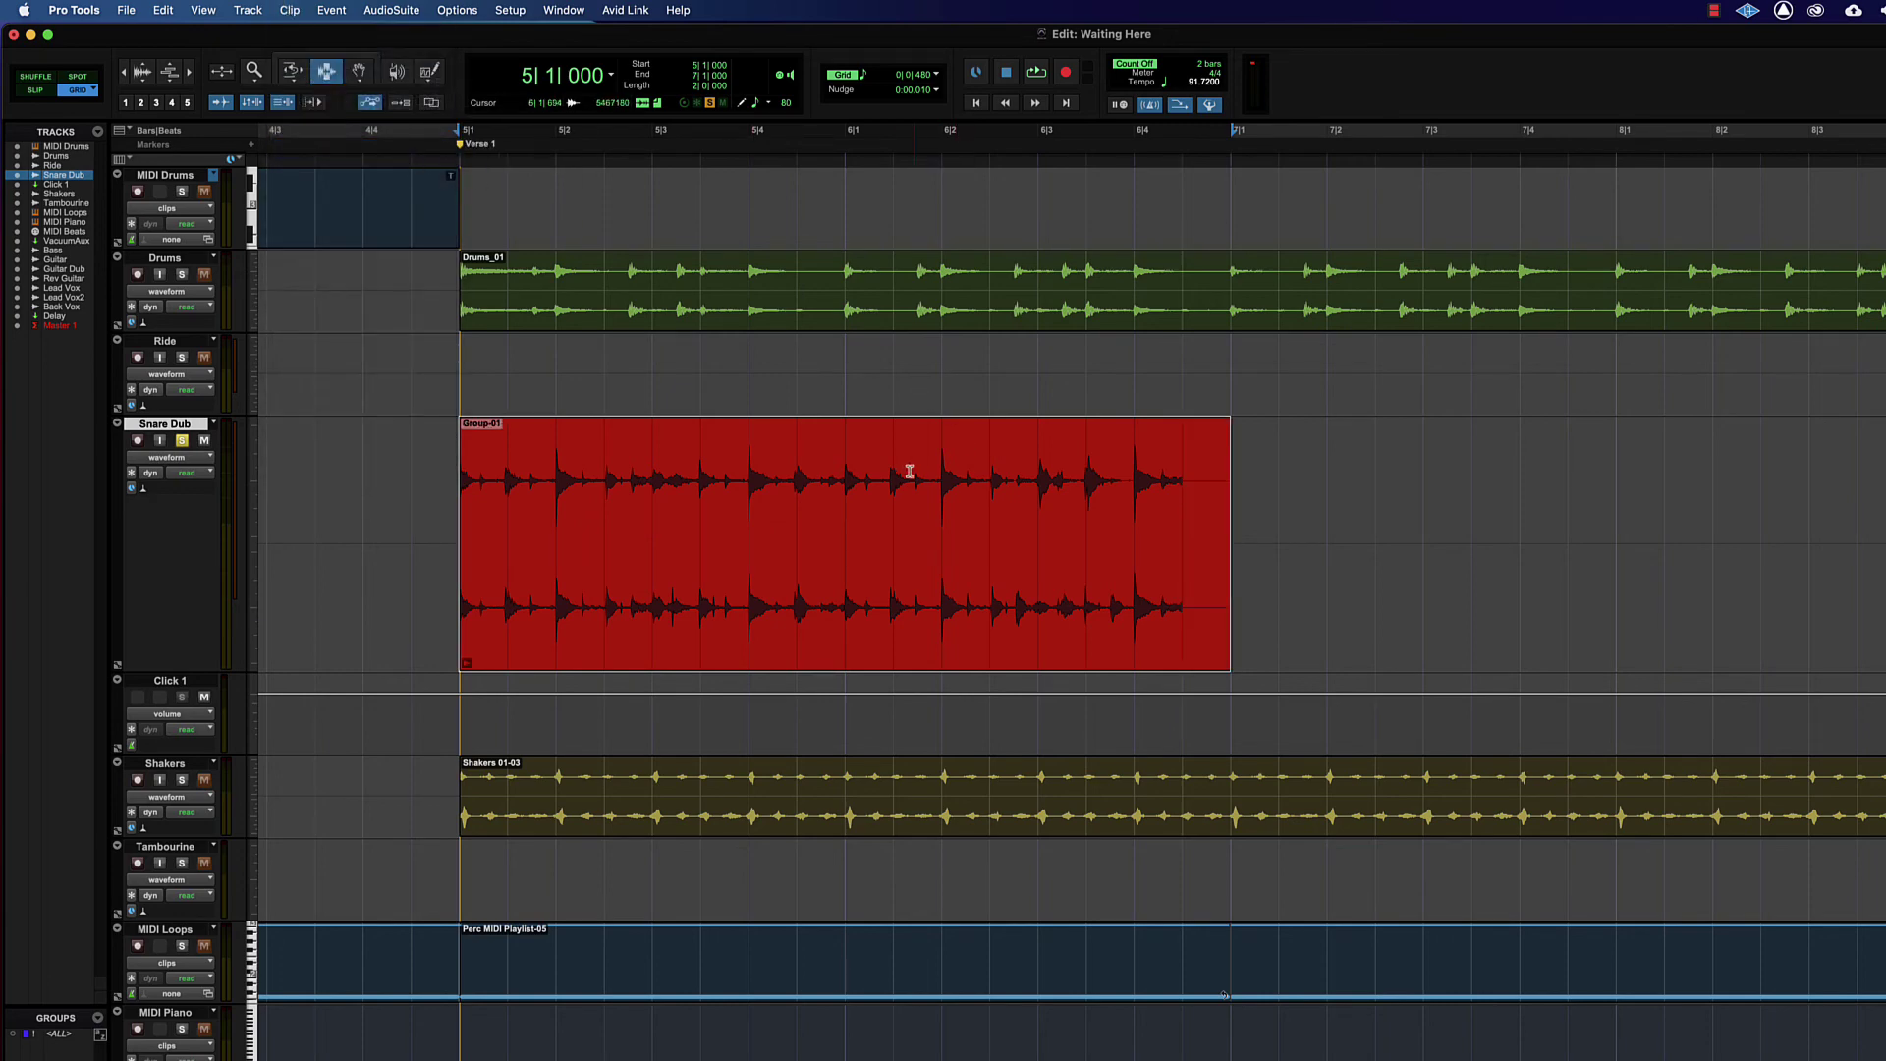
- Loop the two-bar snare clip group from 5|1|000 with four repeats, filling Verse 1 up to Chorus 1
{"action": "left_click", "coordinate": [293, 10]}
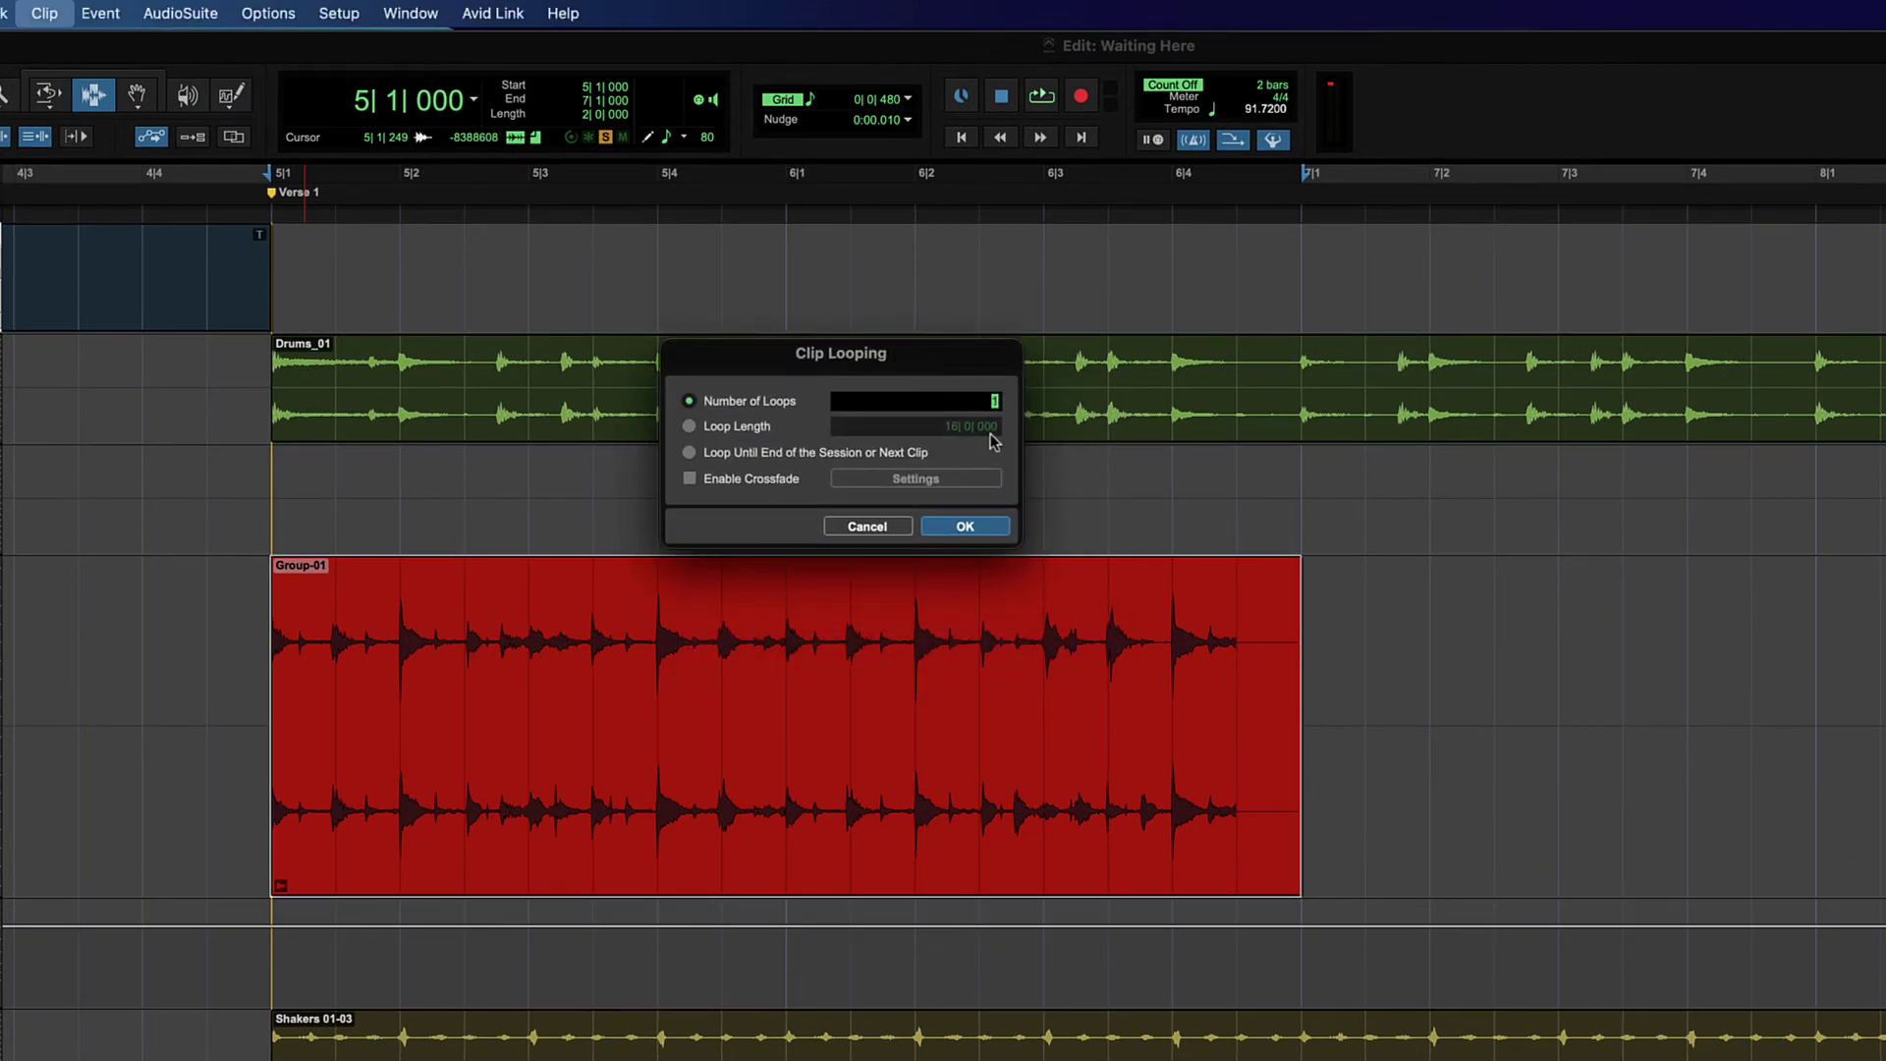
{"action": "left_click", "coordinate": [966, 527]}
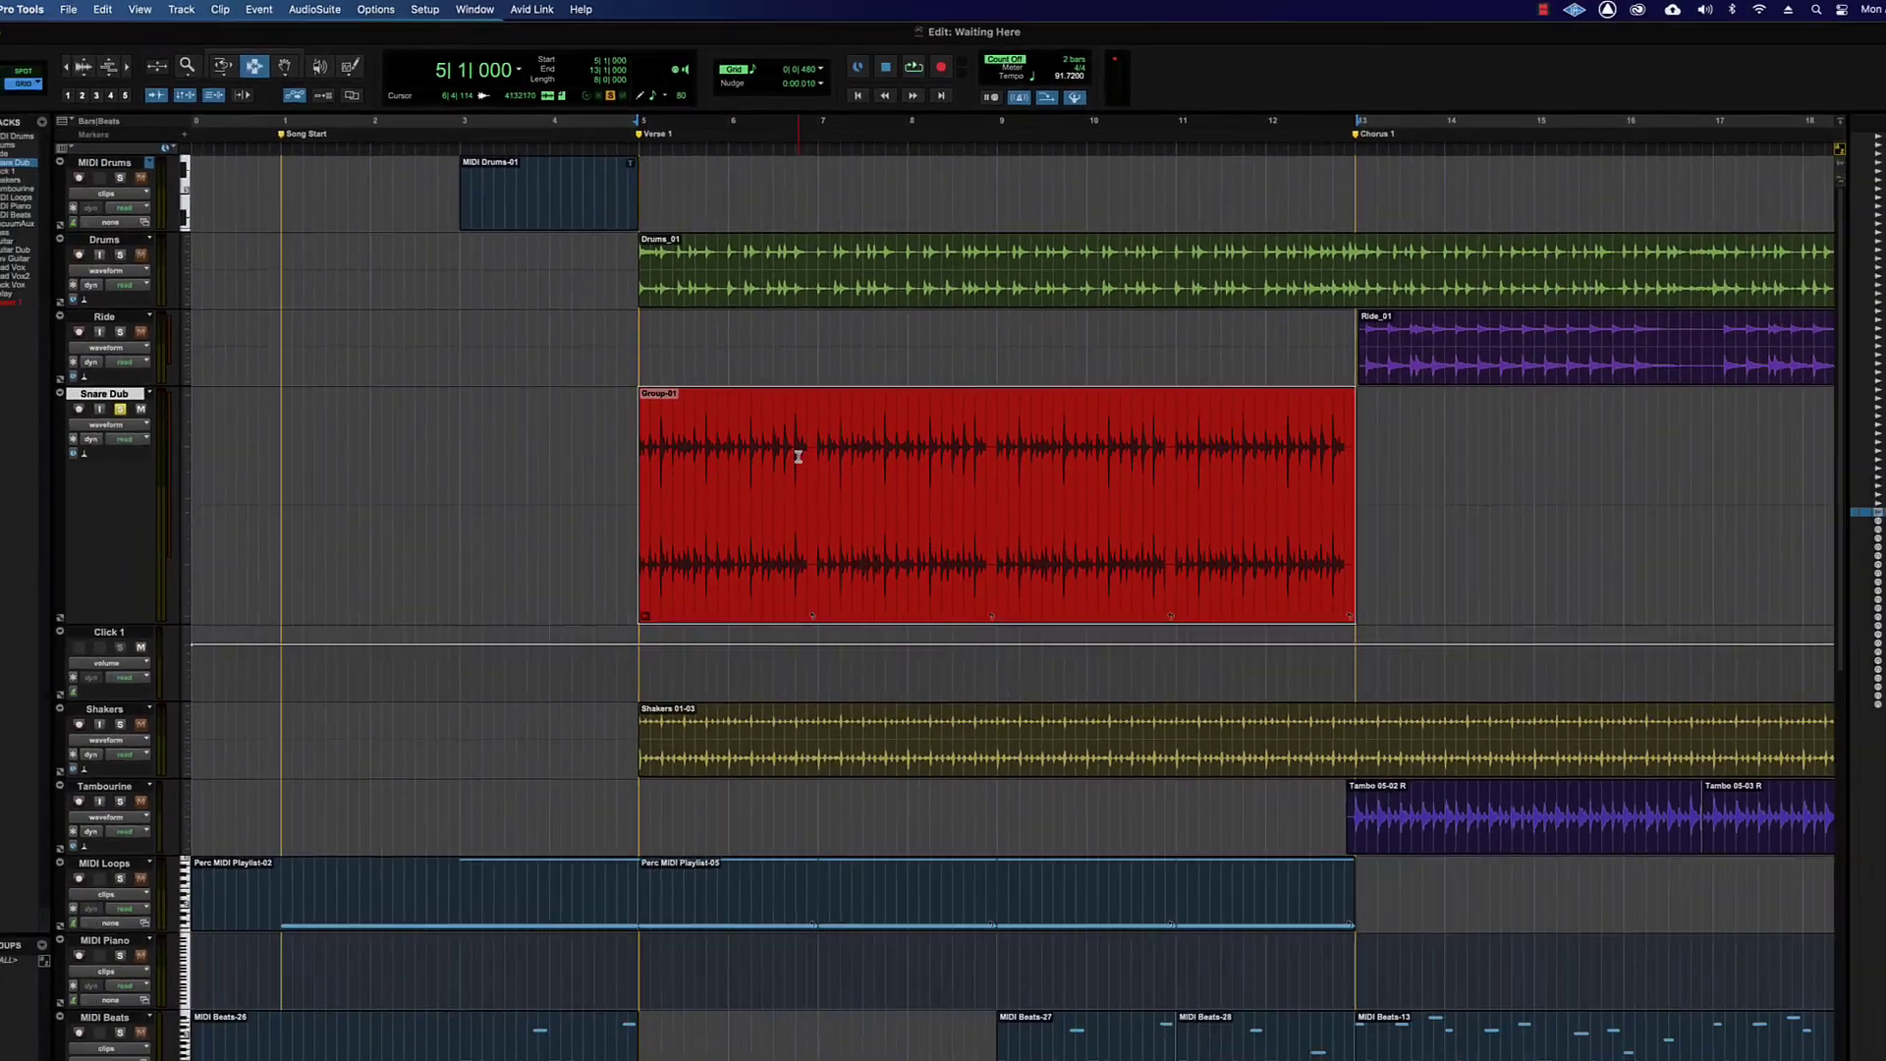
{"action": "left_click", "coordinate": [880, 600]}
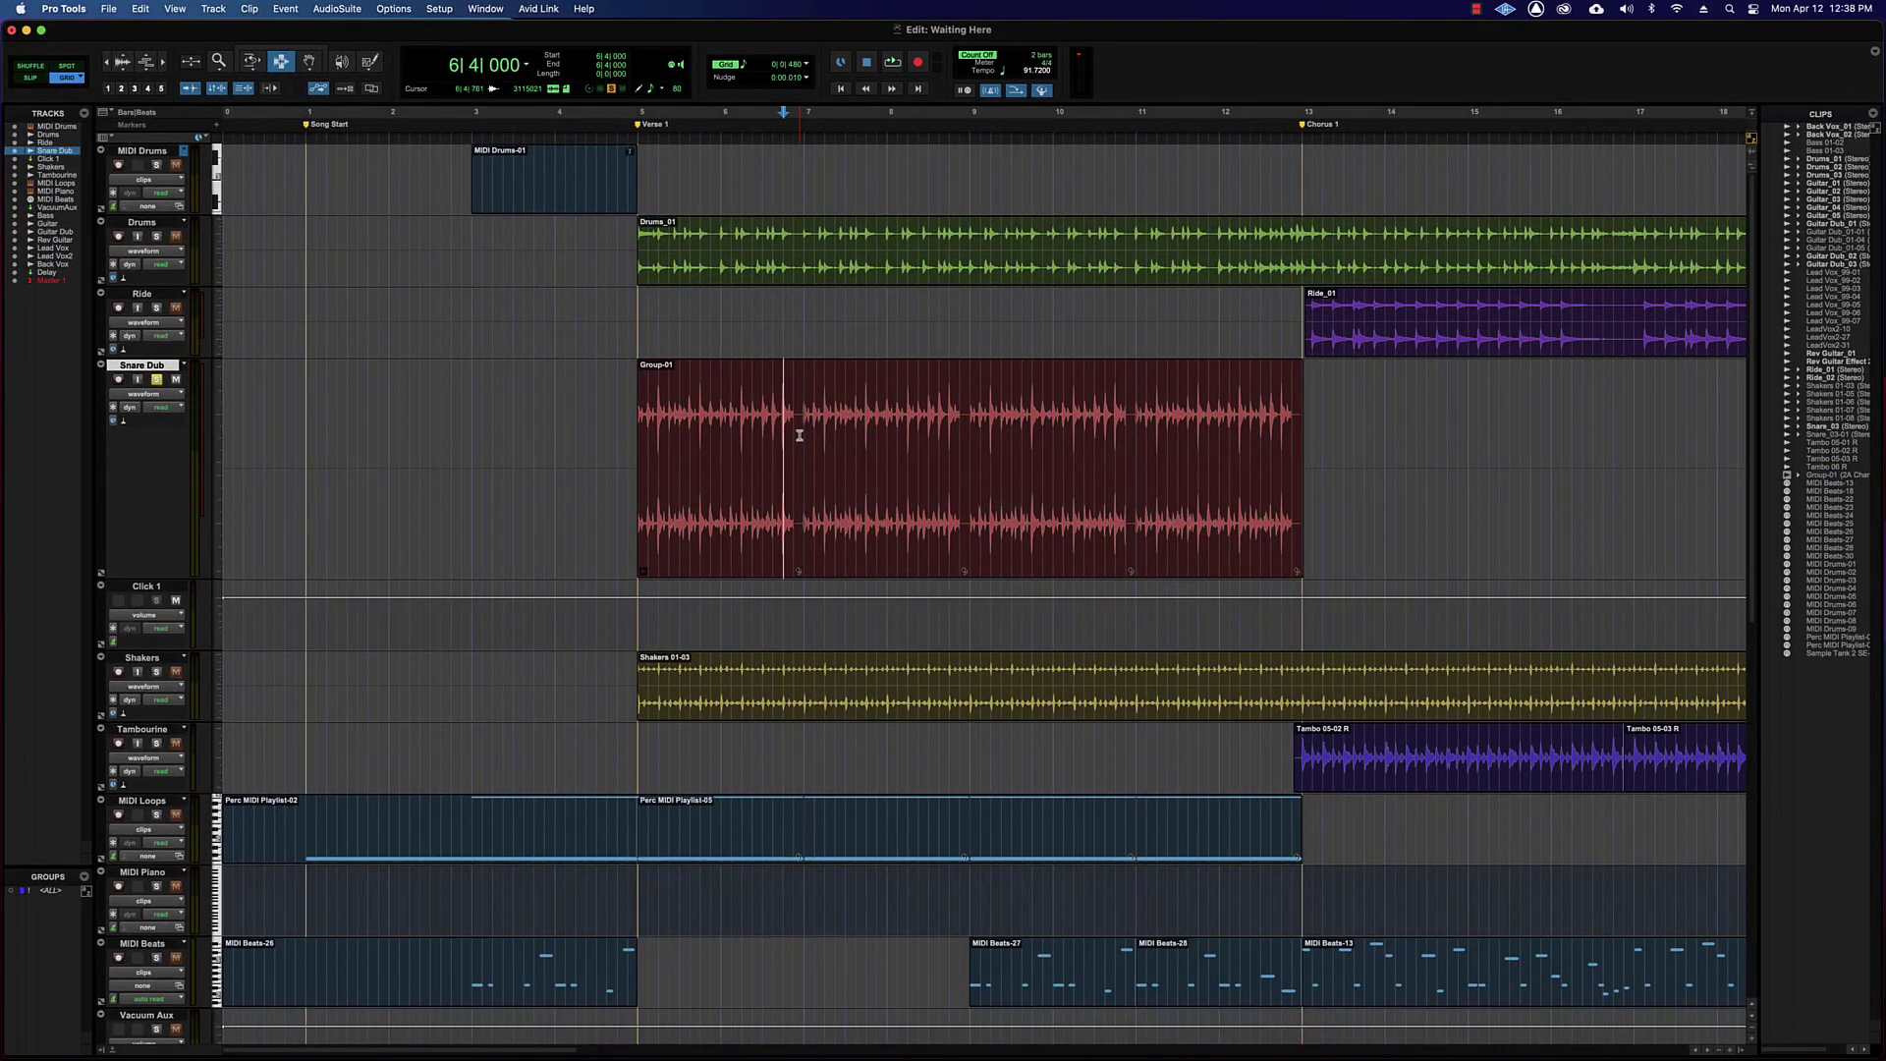
- Examine the empty half-beat gaps at the ends of the looped group's two-bar repeats, selecting the ones before bars 7 and 9
{"action": "key", "text": "super+bracketright"}
{"action": "key", "text": "super+bracketright"}
{"action": "scroll", "coordinate": [800, 435], "scroll_direction": "right", "scroll_amount": 1}
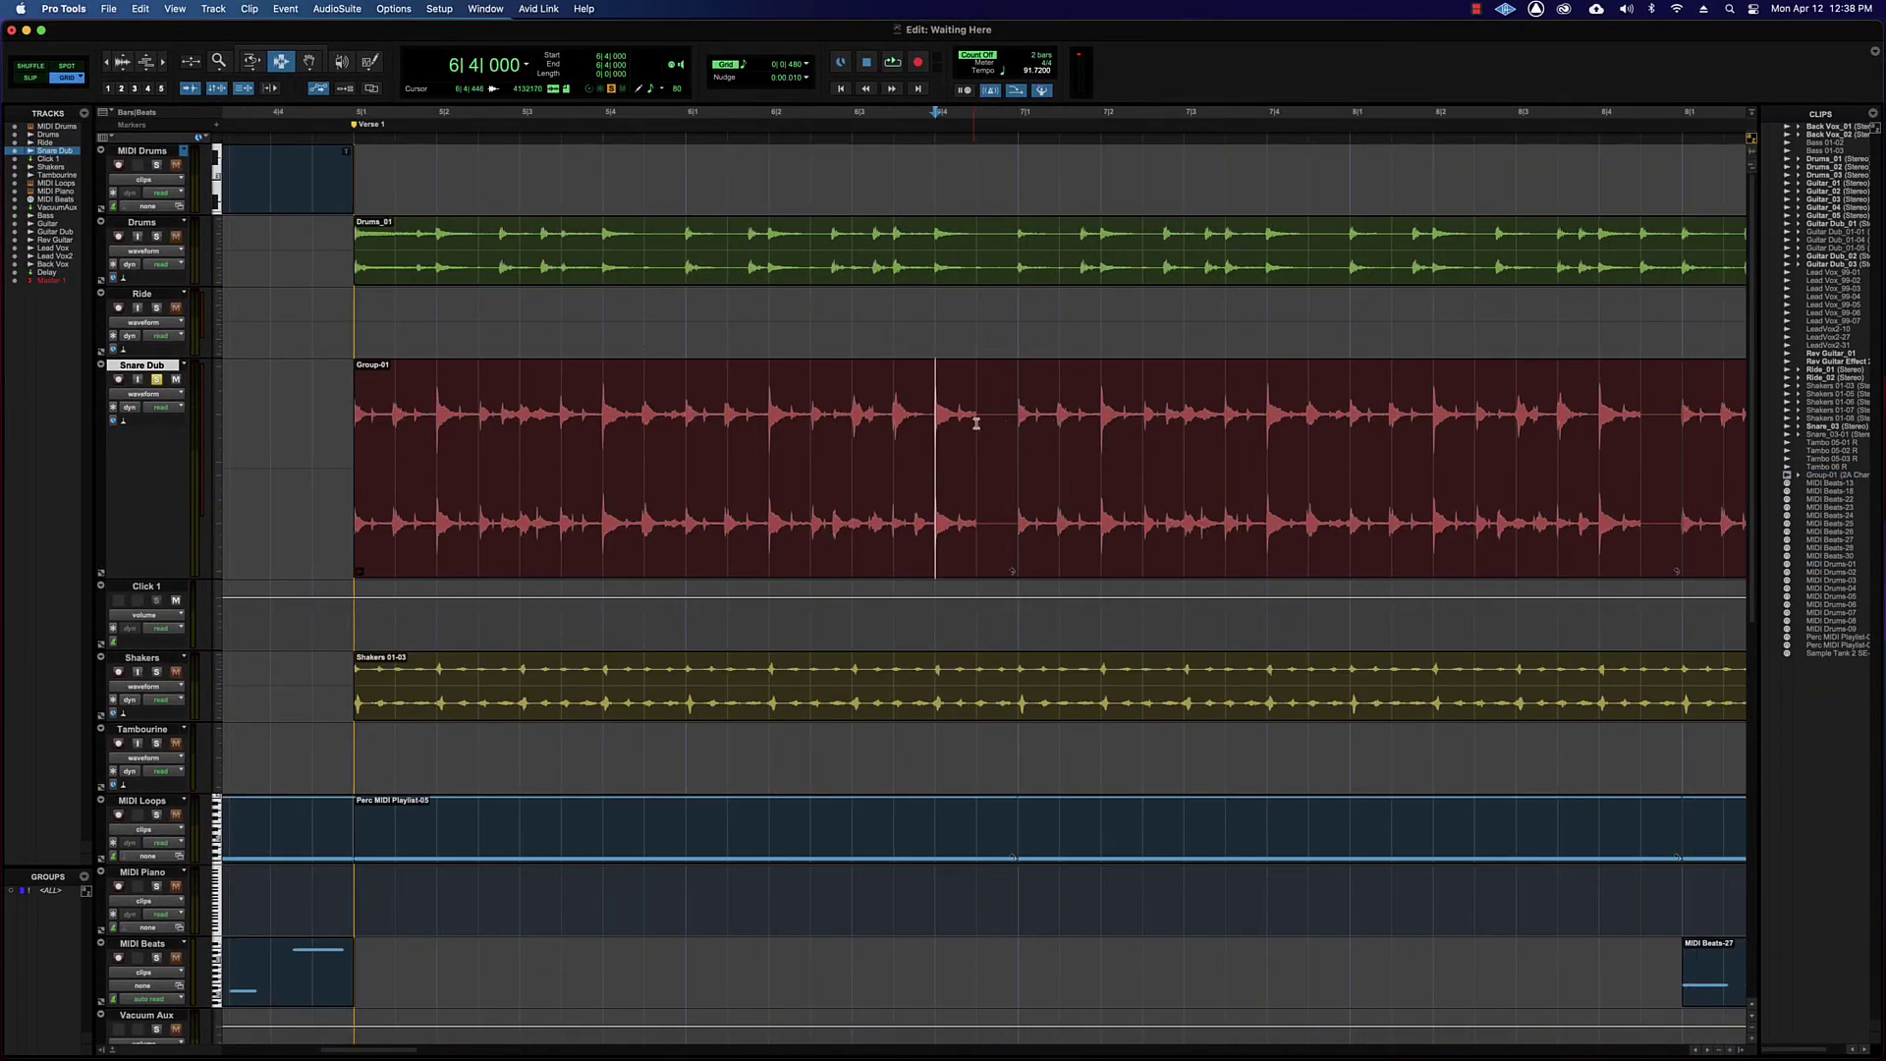
{"action": "left_click_drag", "start_coordinate": [975, 422], "coordinate": [1010, 426]}
{"action": "key", "text": "super+bracketleft"}
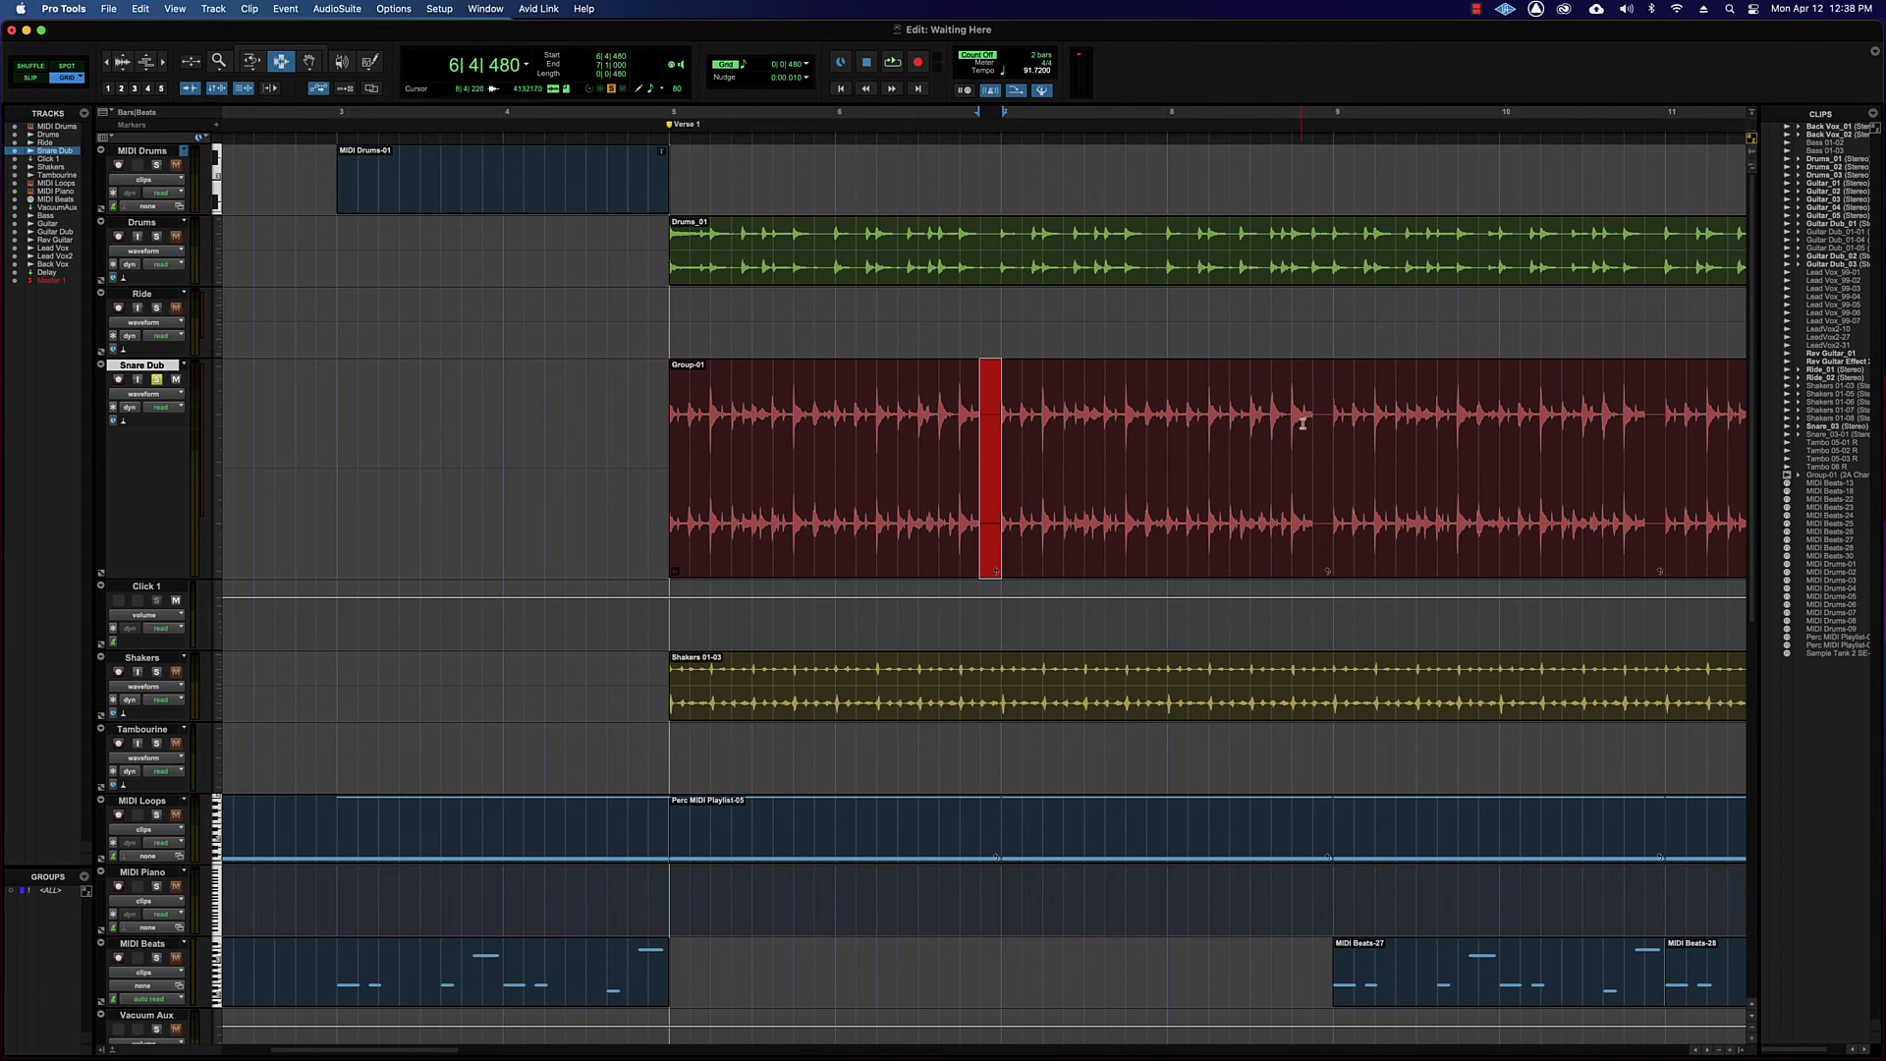
{"action": "left_click_drag", "start_coordinate": [1303, 423], "coordinate": [1334, 421]}
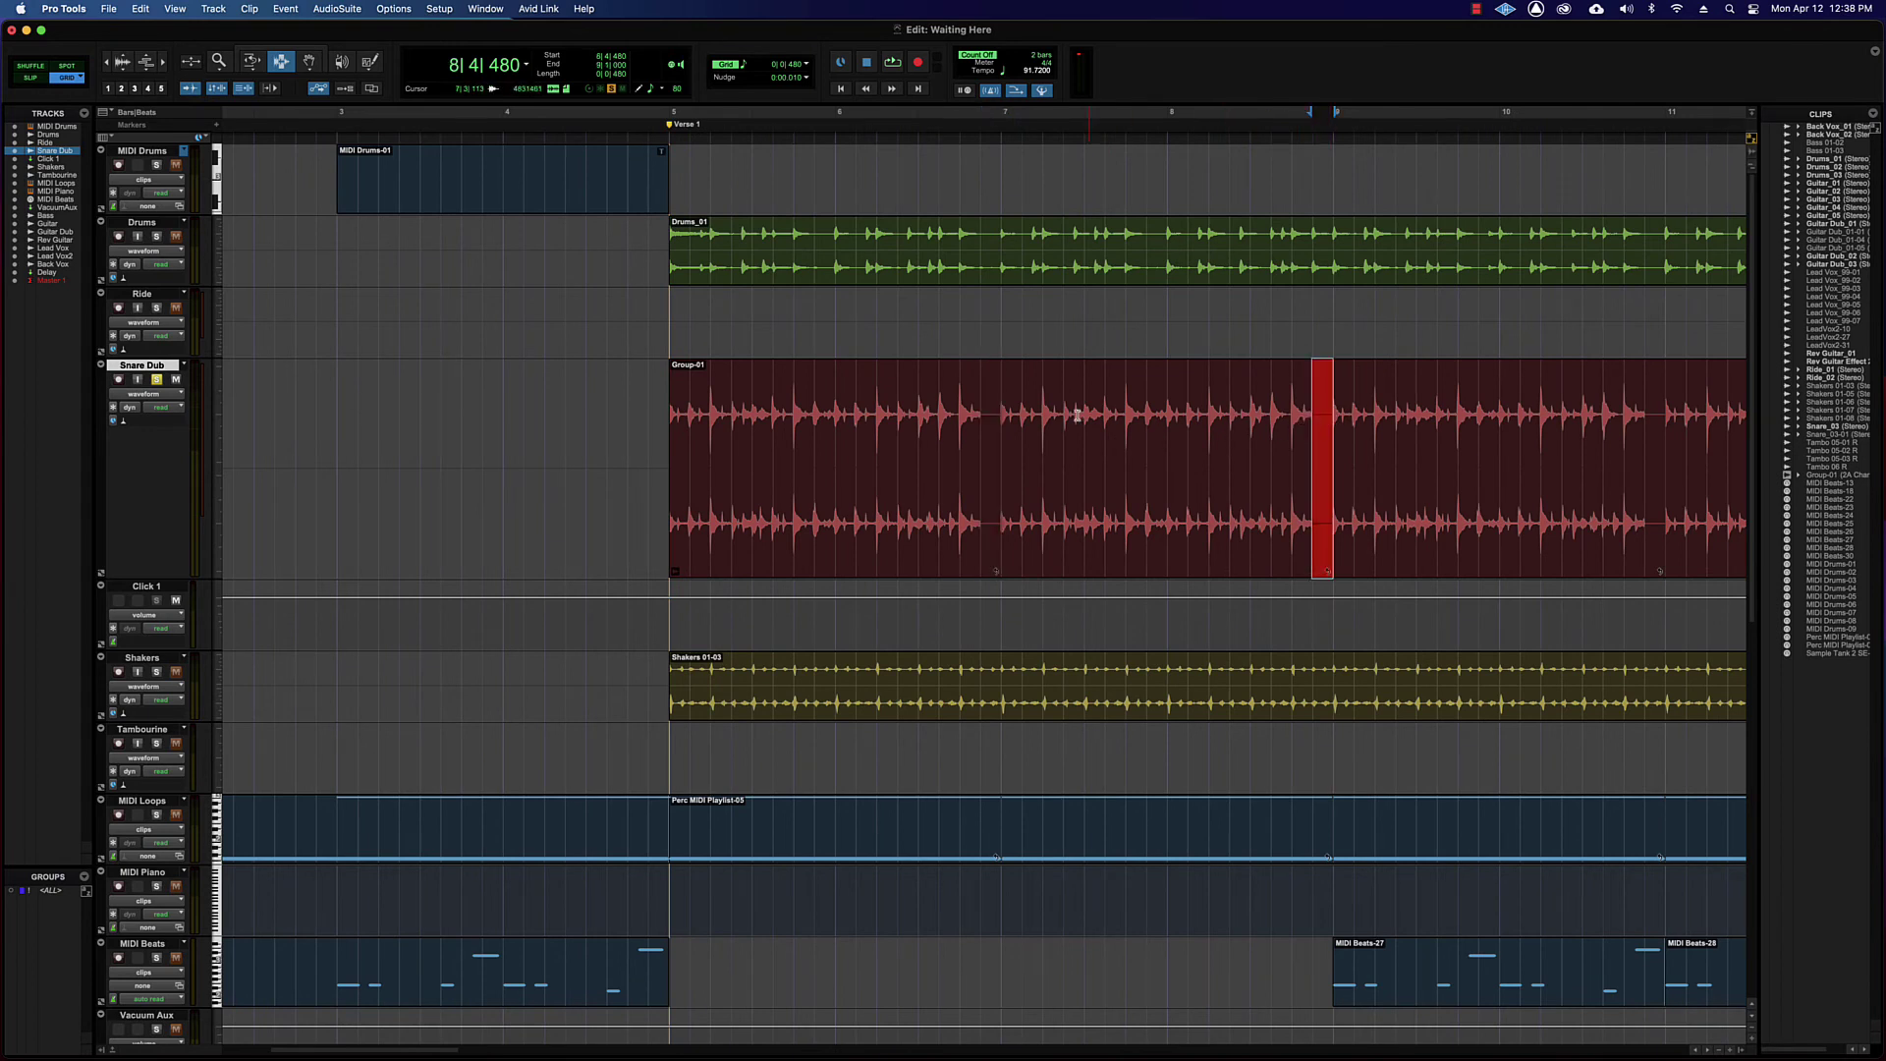
{"action": "left_click", "coordinate": [998, 387]}
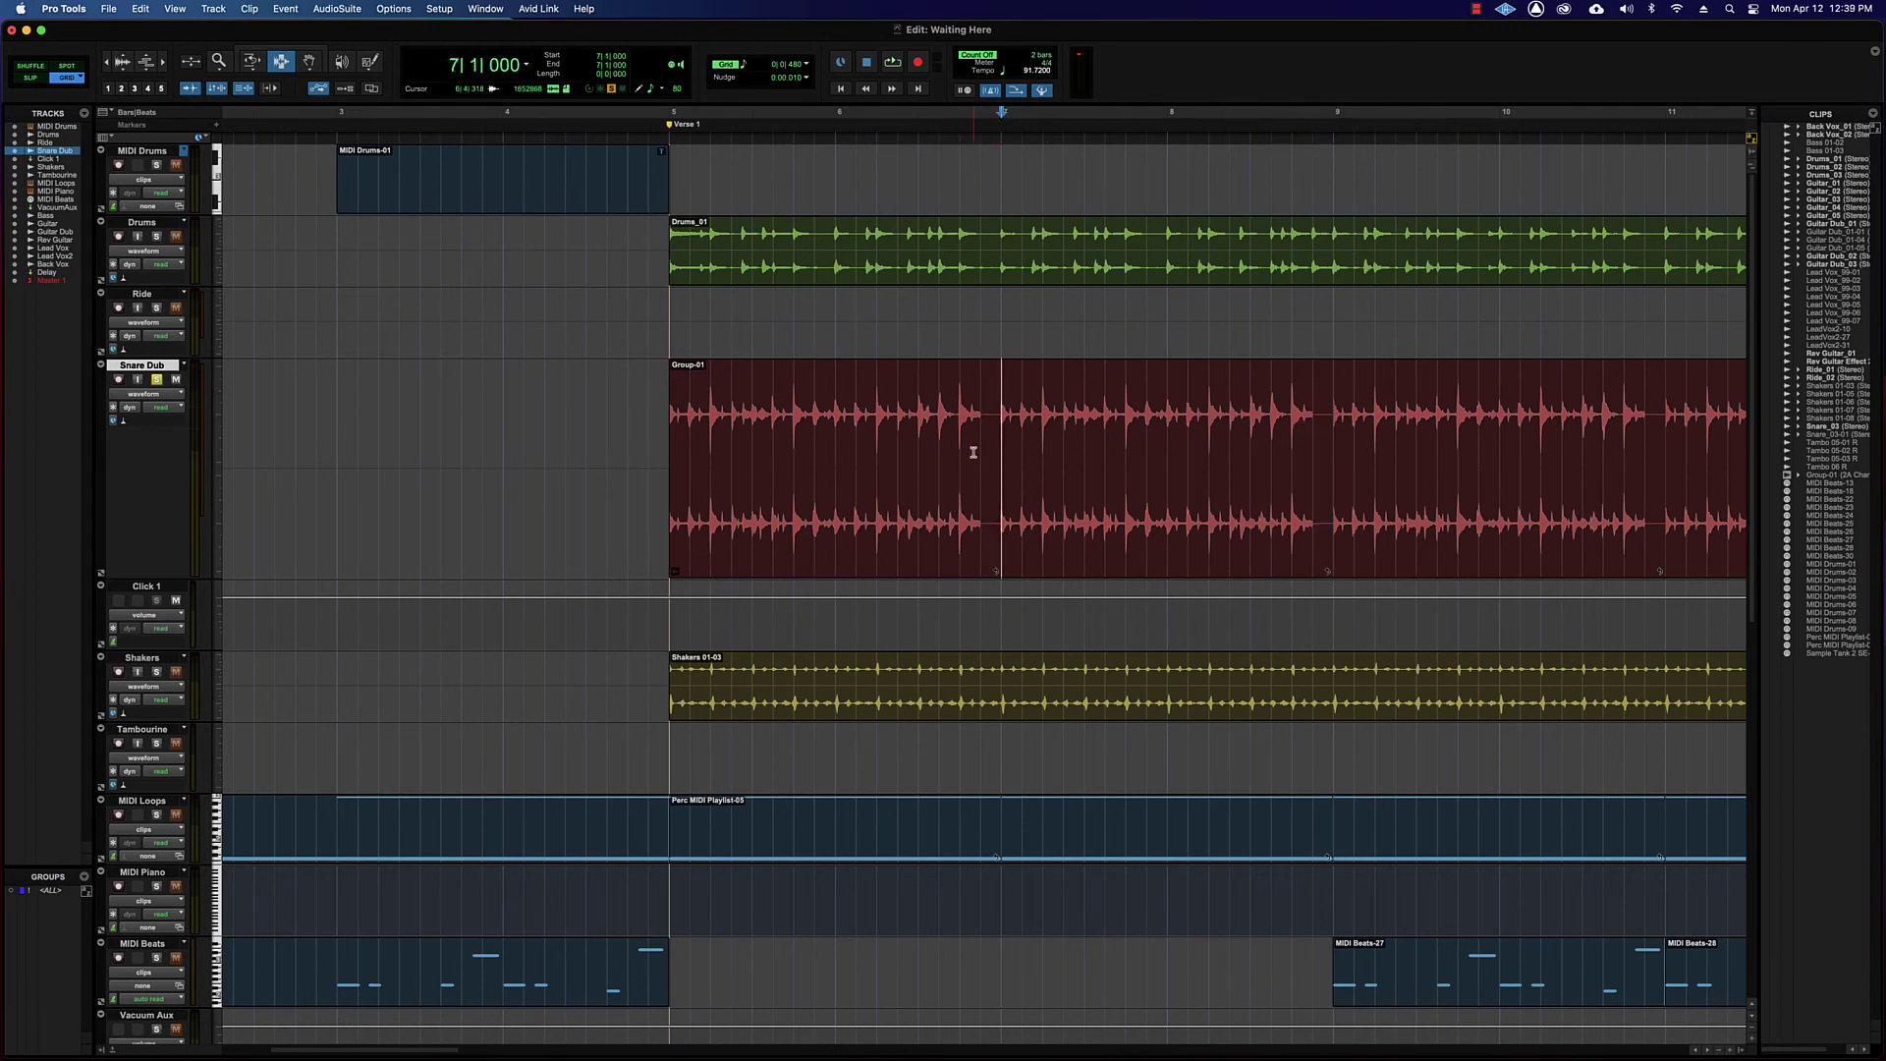
{"action": "scroll", "coordinate": [973, 446], "scroll_direction": "right", "scroll_amount": 3}
{"action": "left_click_drag", "start_coordinate": [830, 427], "coordinate": [845, 427]}
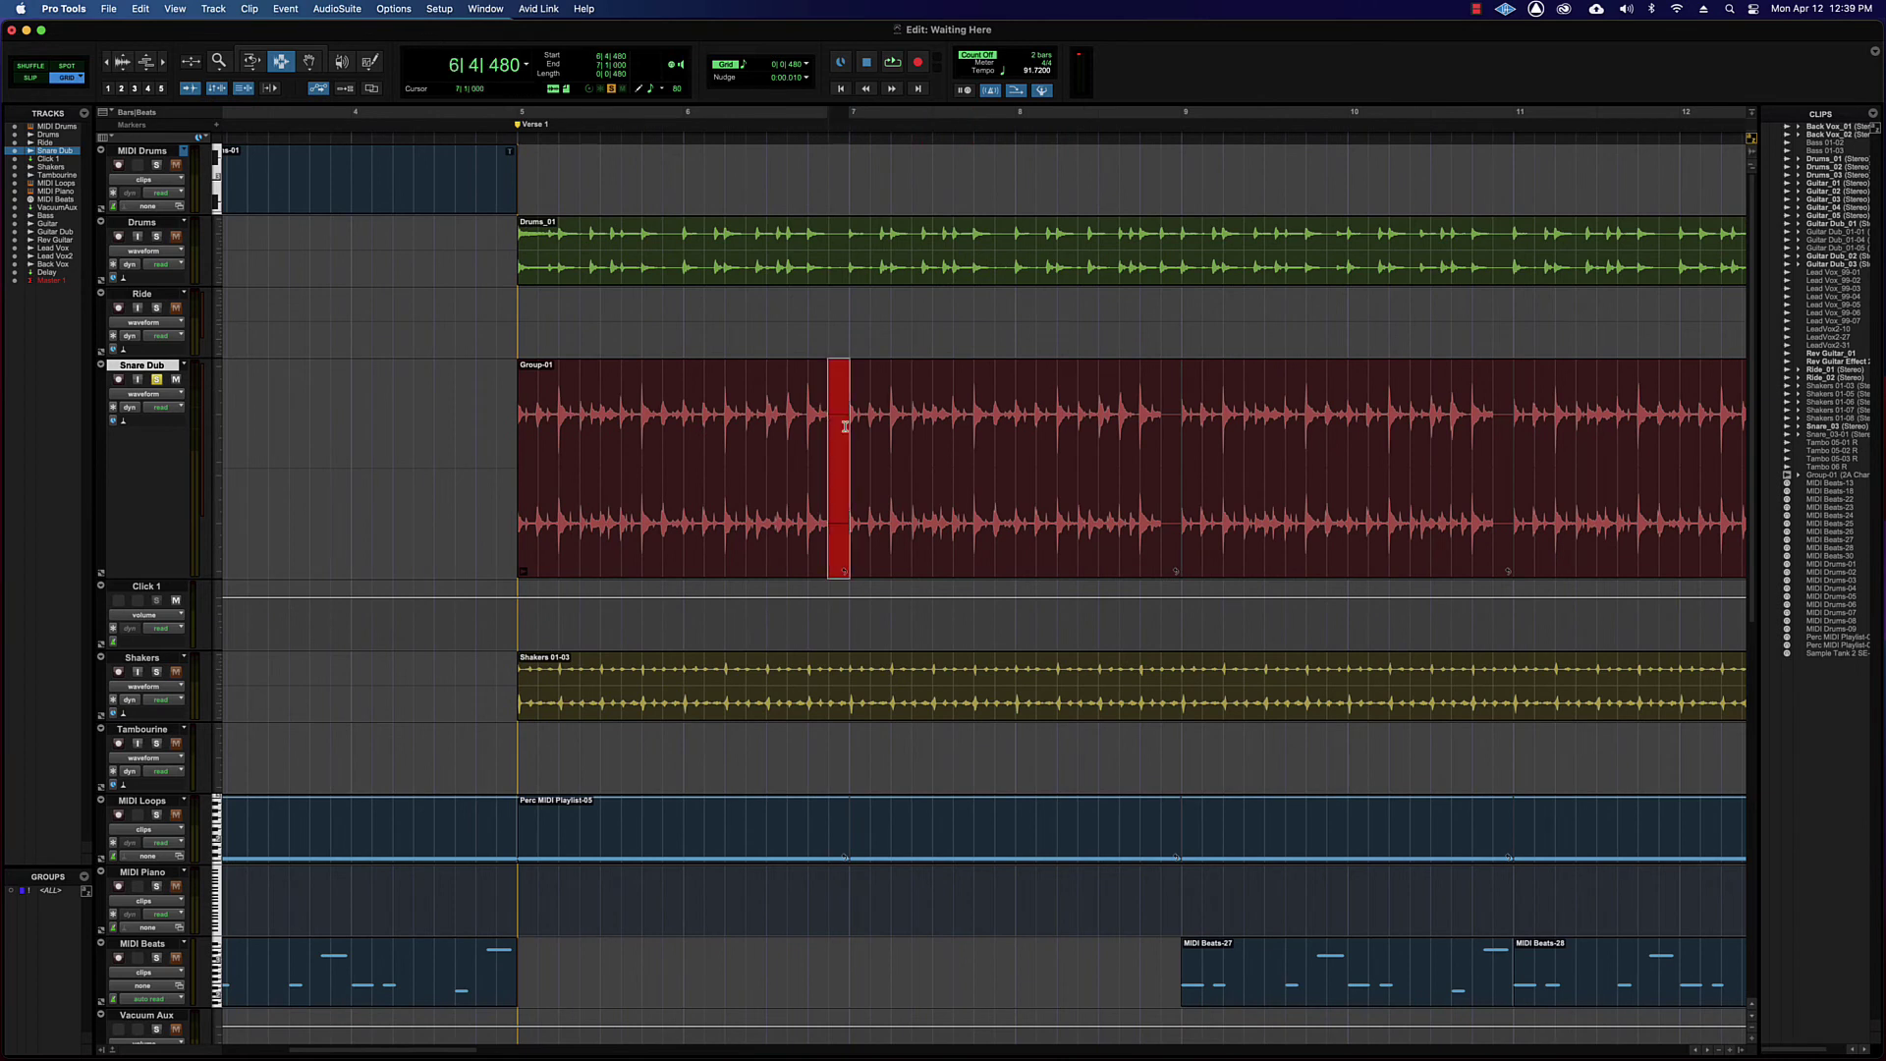
- Compare ranges of the looped snare group by selecting 5|1|000 to 7|1|000 and its first bar only
{"action": "left_click_drag", "start_coordinate": [514, 440], "coordinate": [842, 446]}
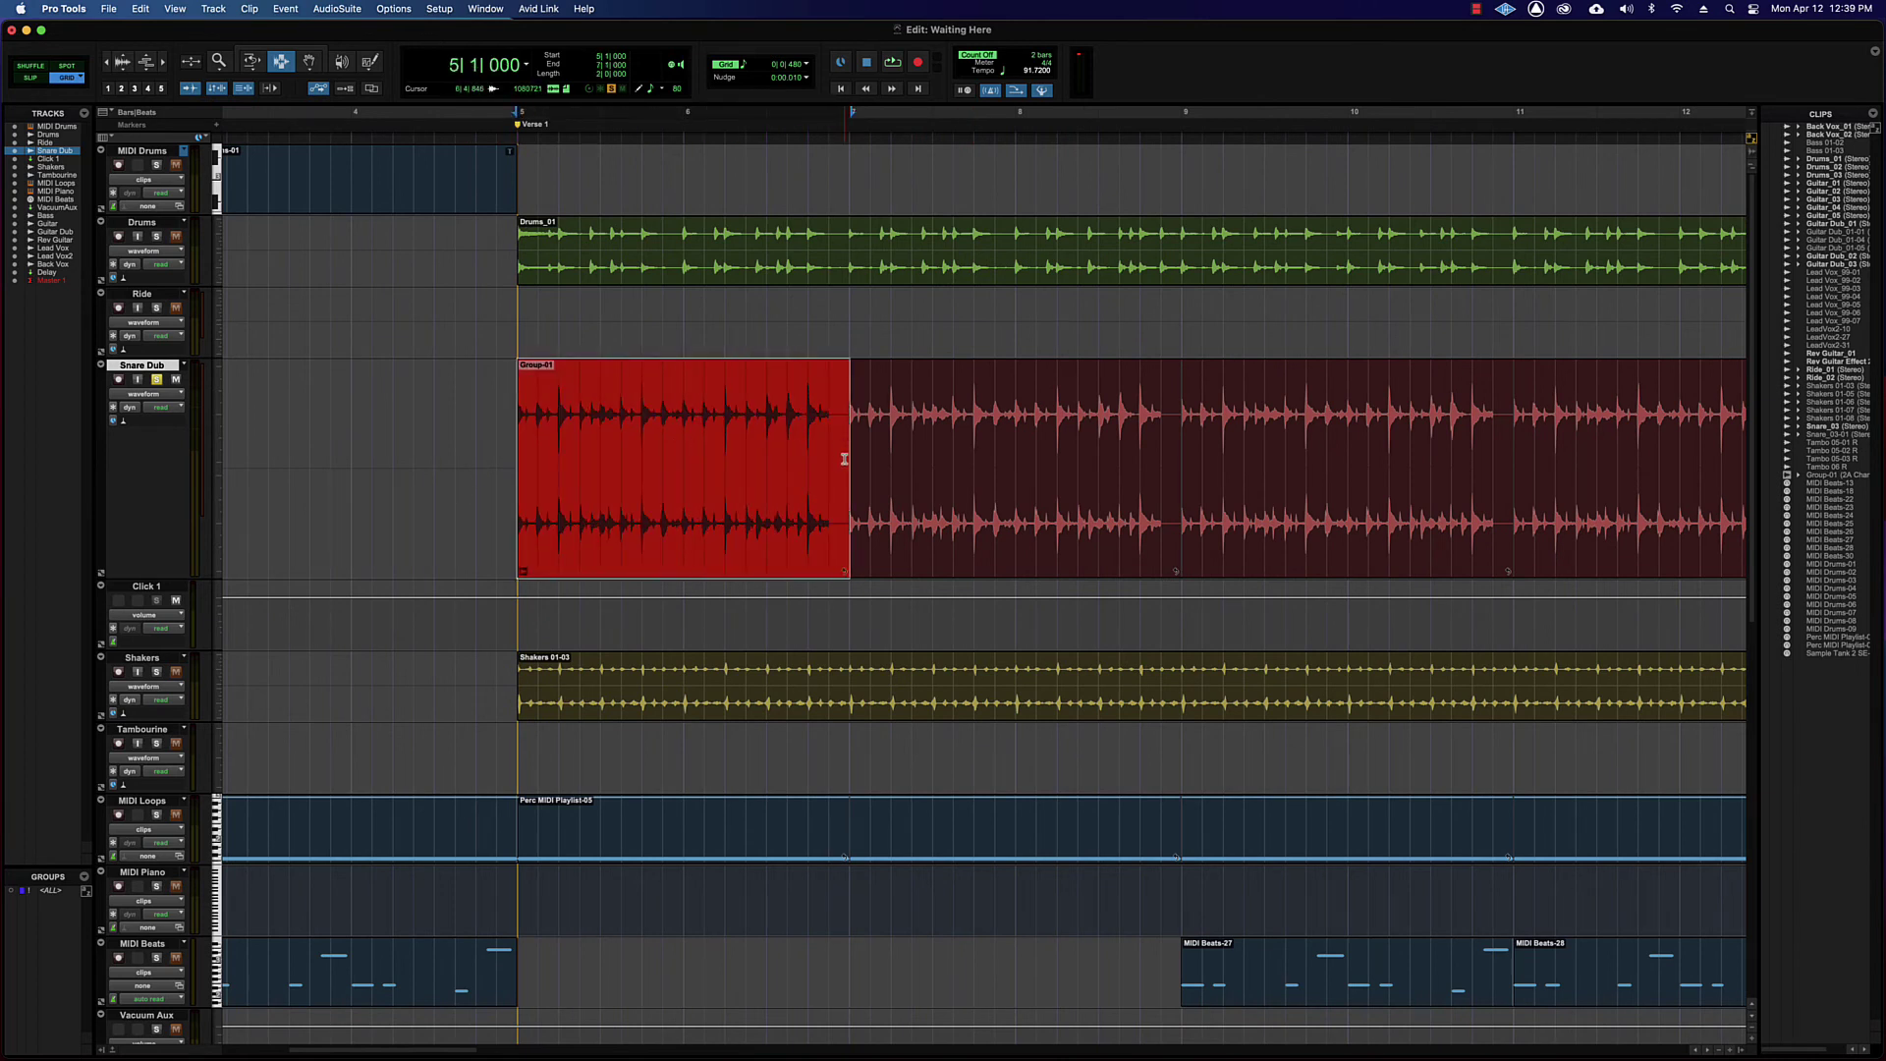
{"action": "key", "text": "super+bracketleft"}
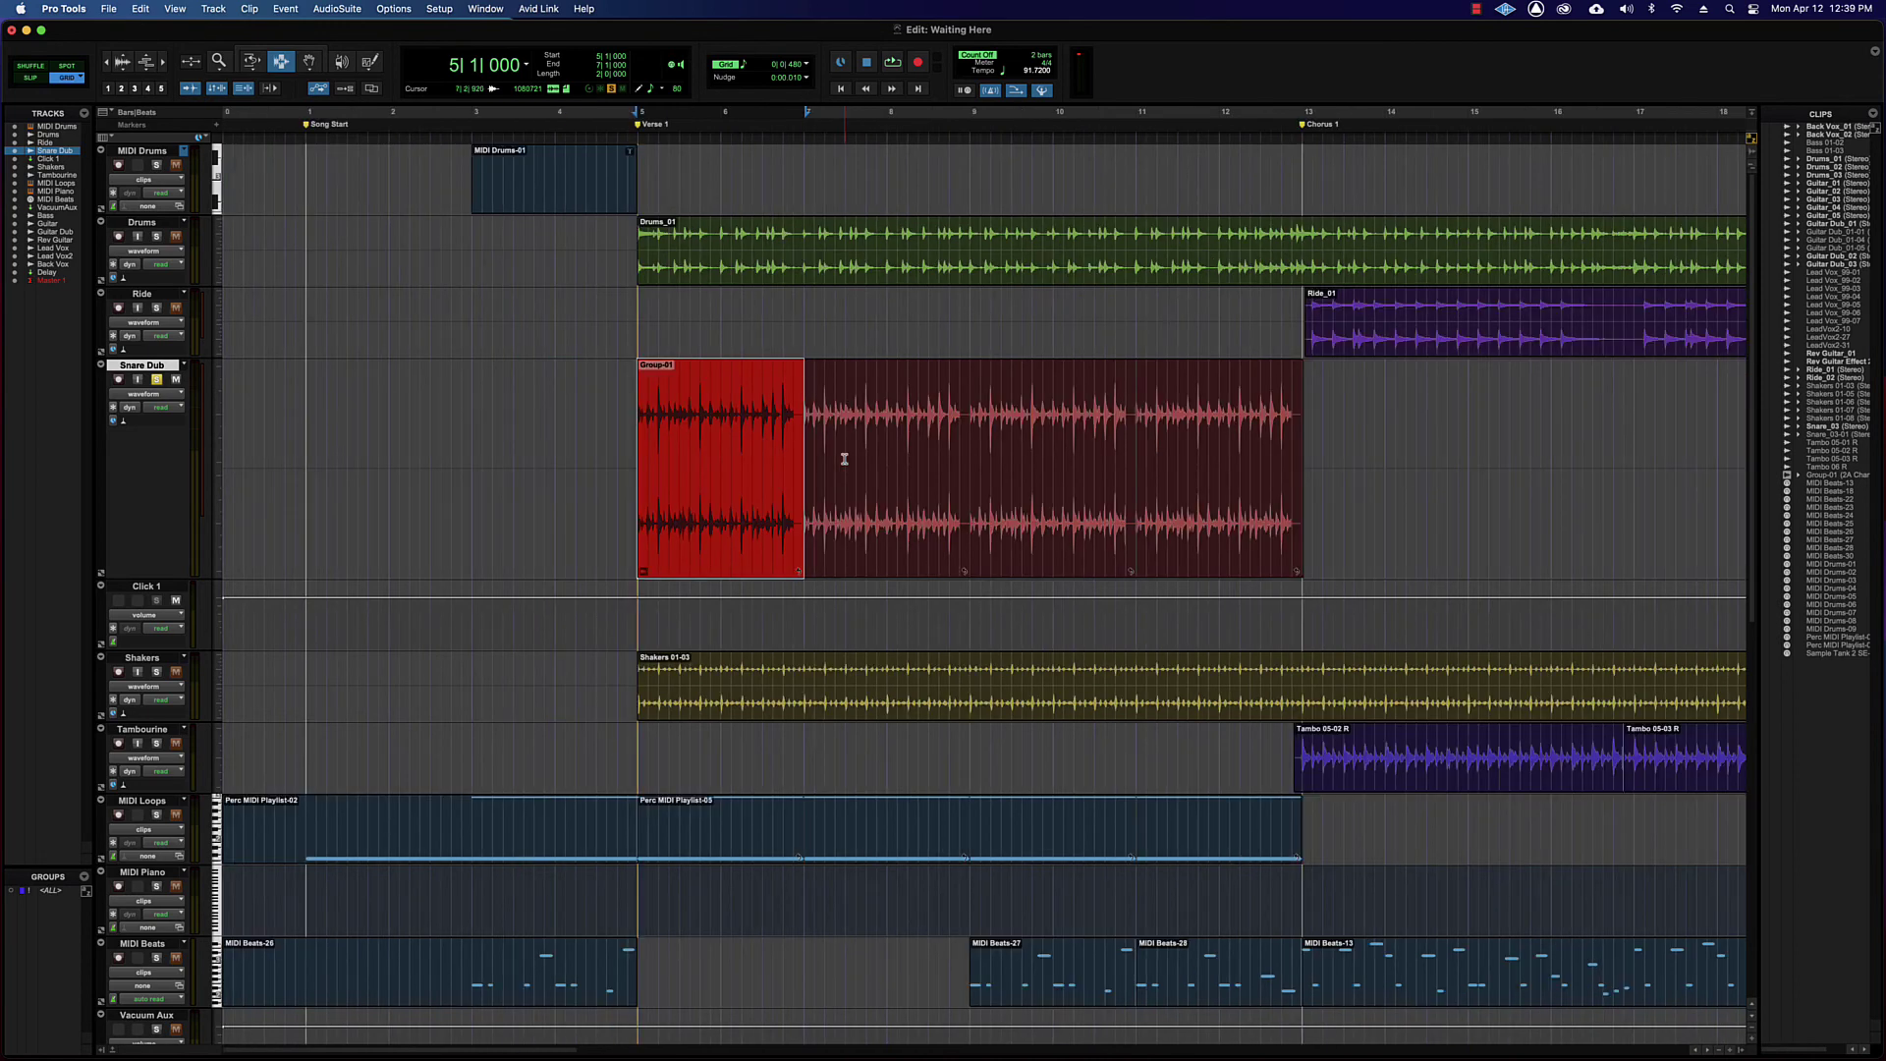
{"action": "left_click_drag", "start_coordinate": [635, 427], "coordinate": [722, 426]}
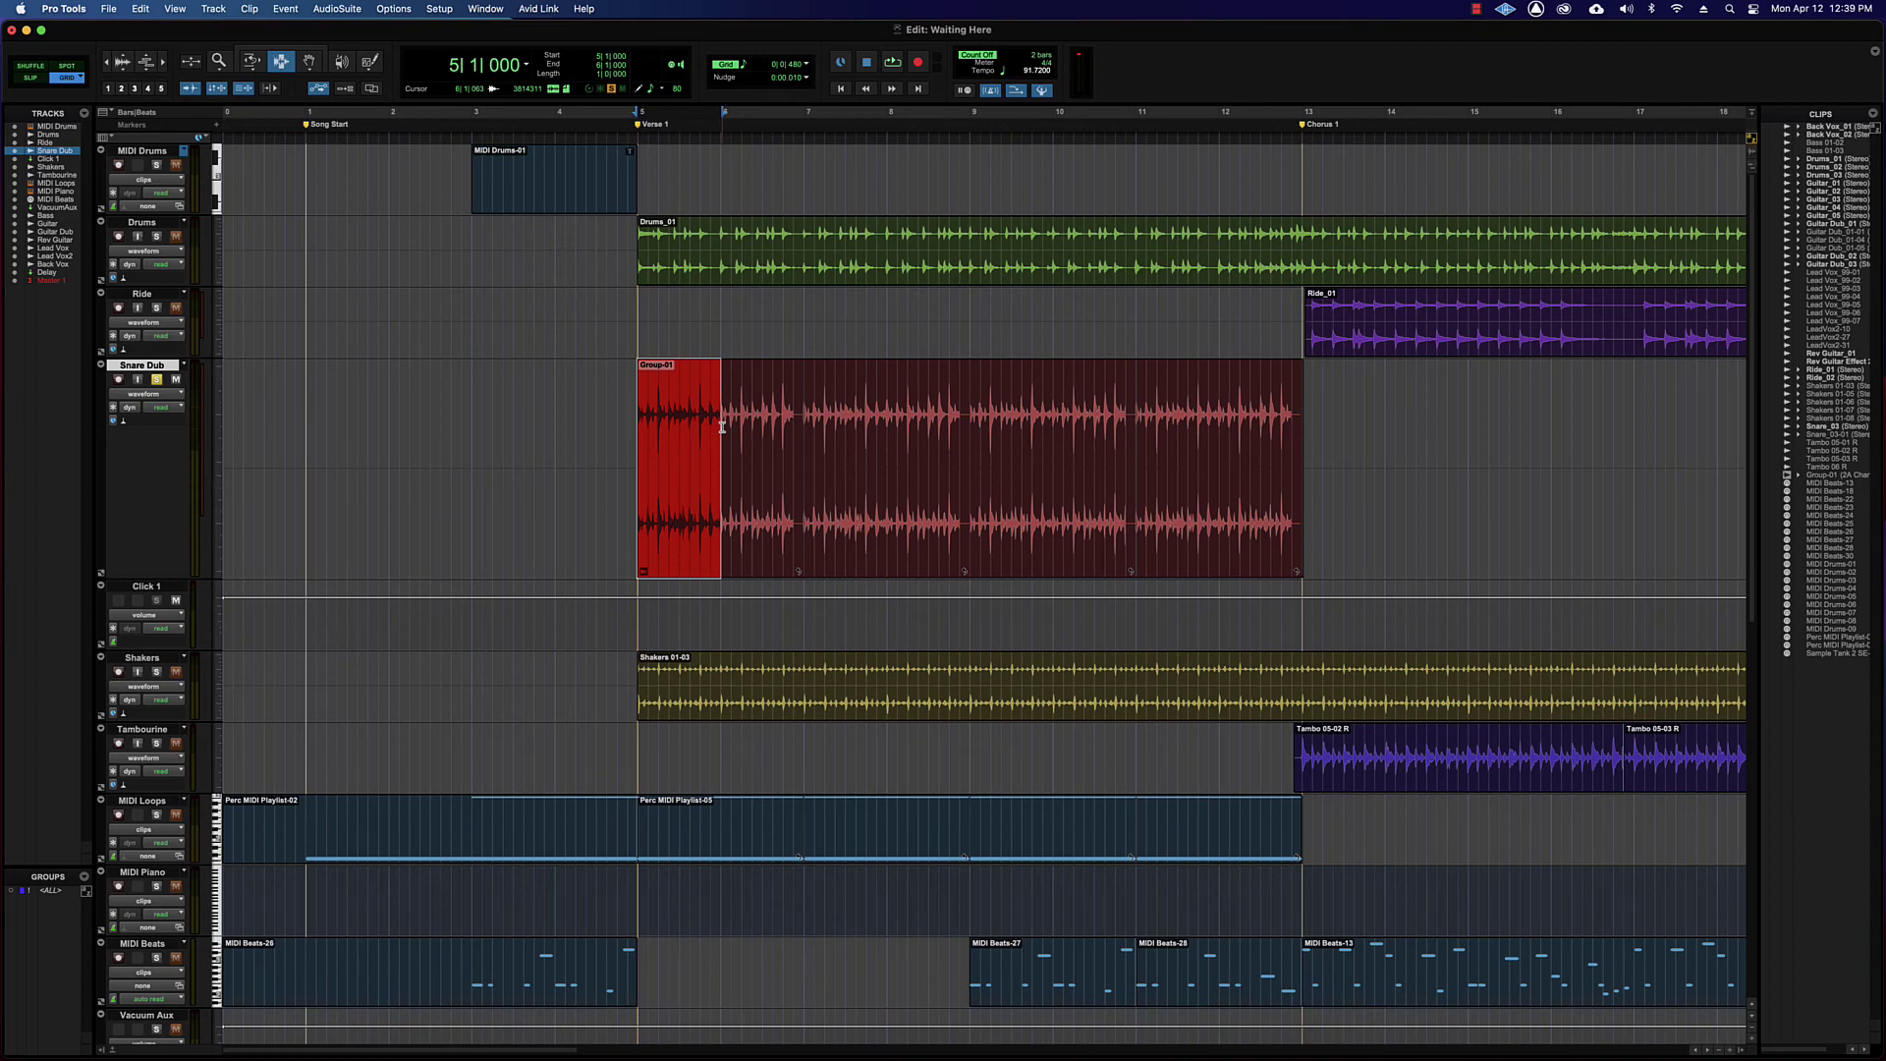
{"action": "key", "text": "super+alt+u"}
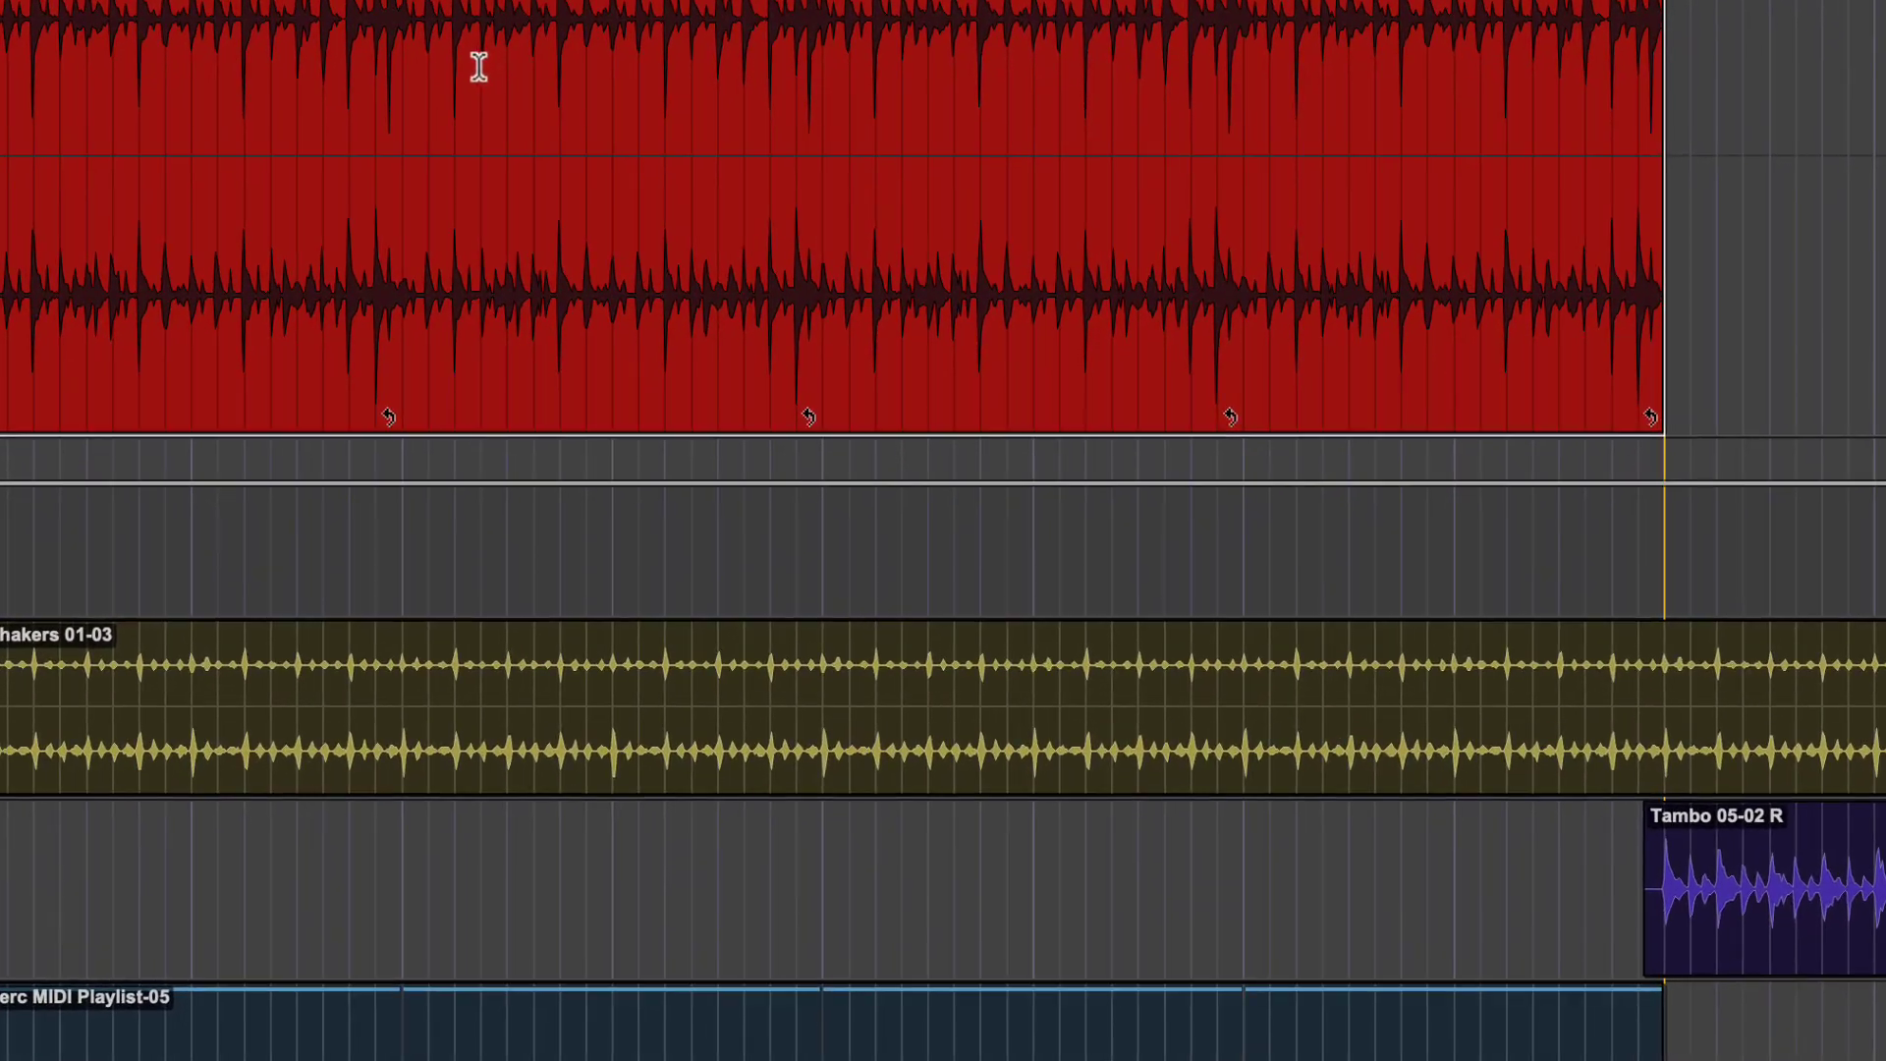
- View the Flatten and Remove options for unlooping the looped Snare_03-01 clip, cancel, and check the clip looping commands
{"action": "right_click", "coordinate": [833, 430]}
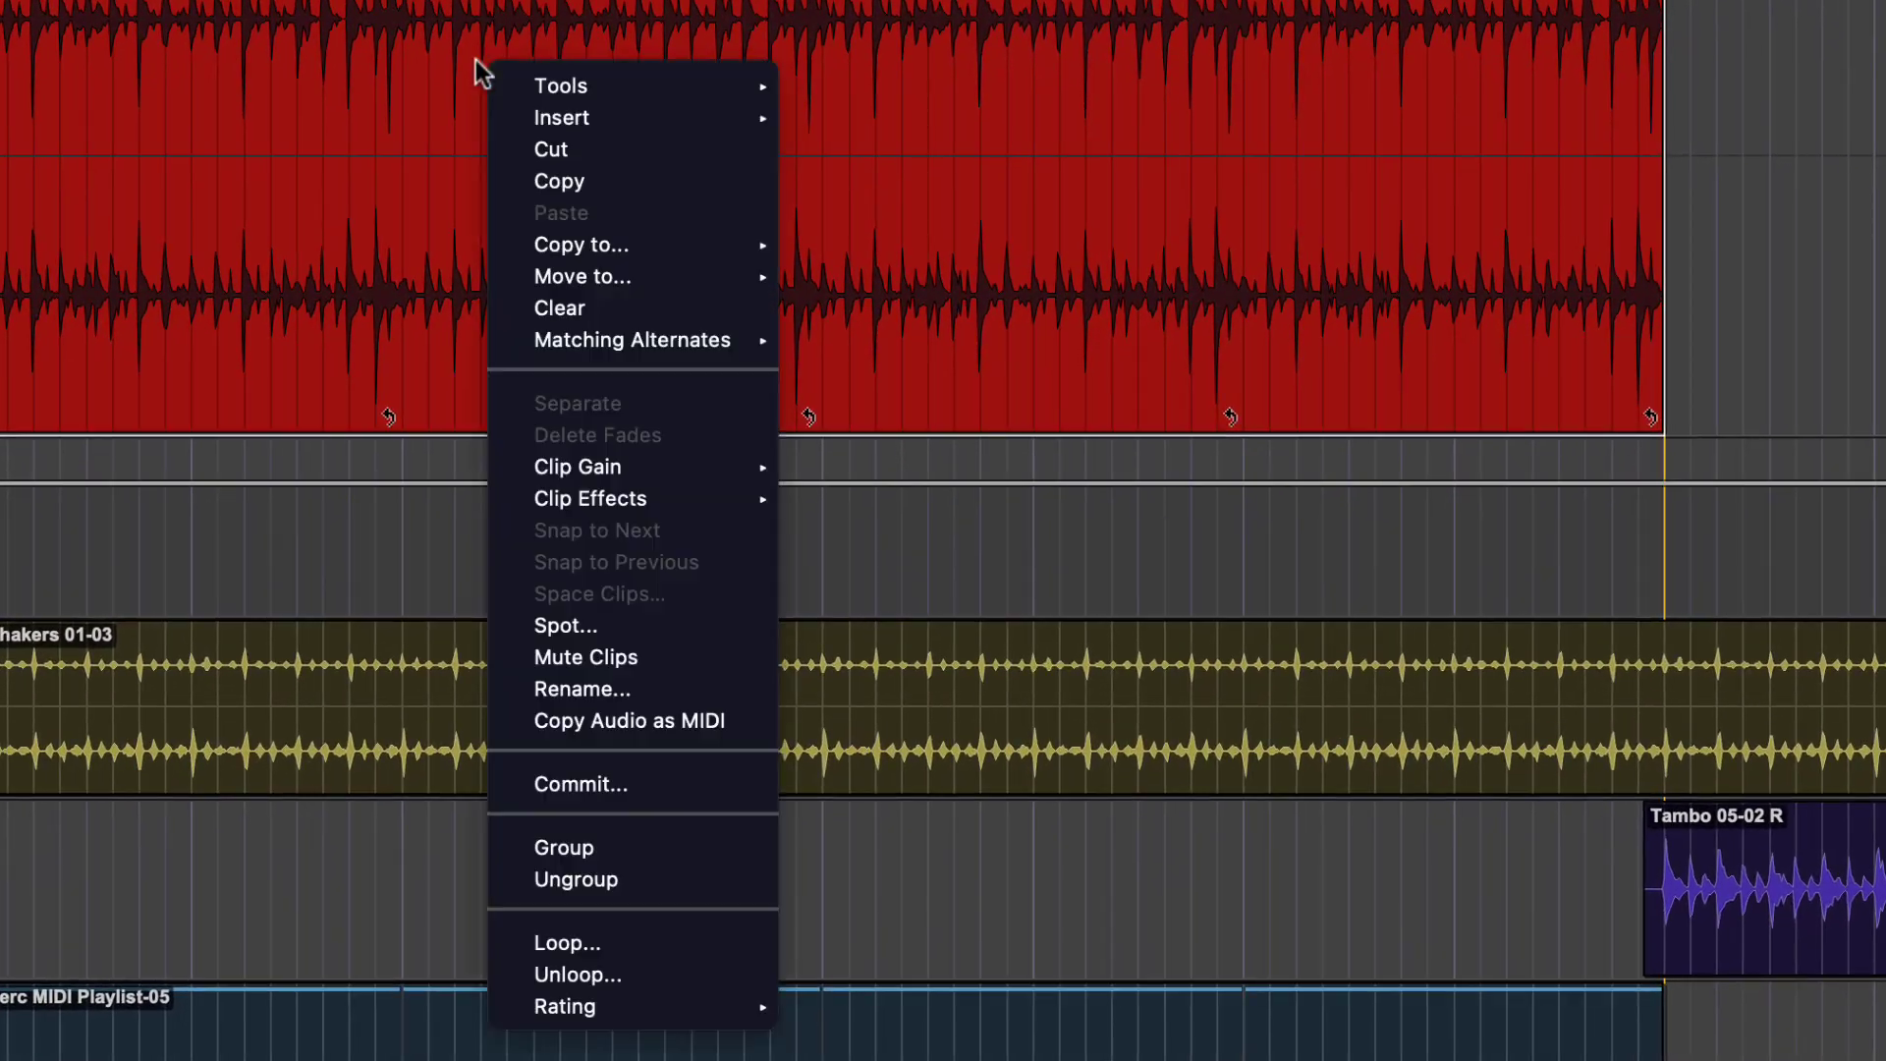
{"action": "left_click", "coordinate": [640, 978]}
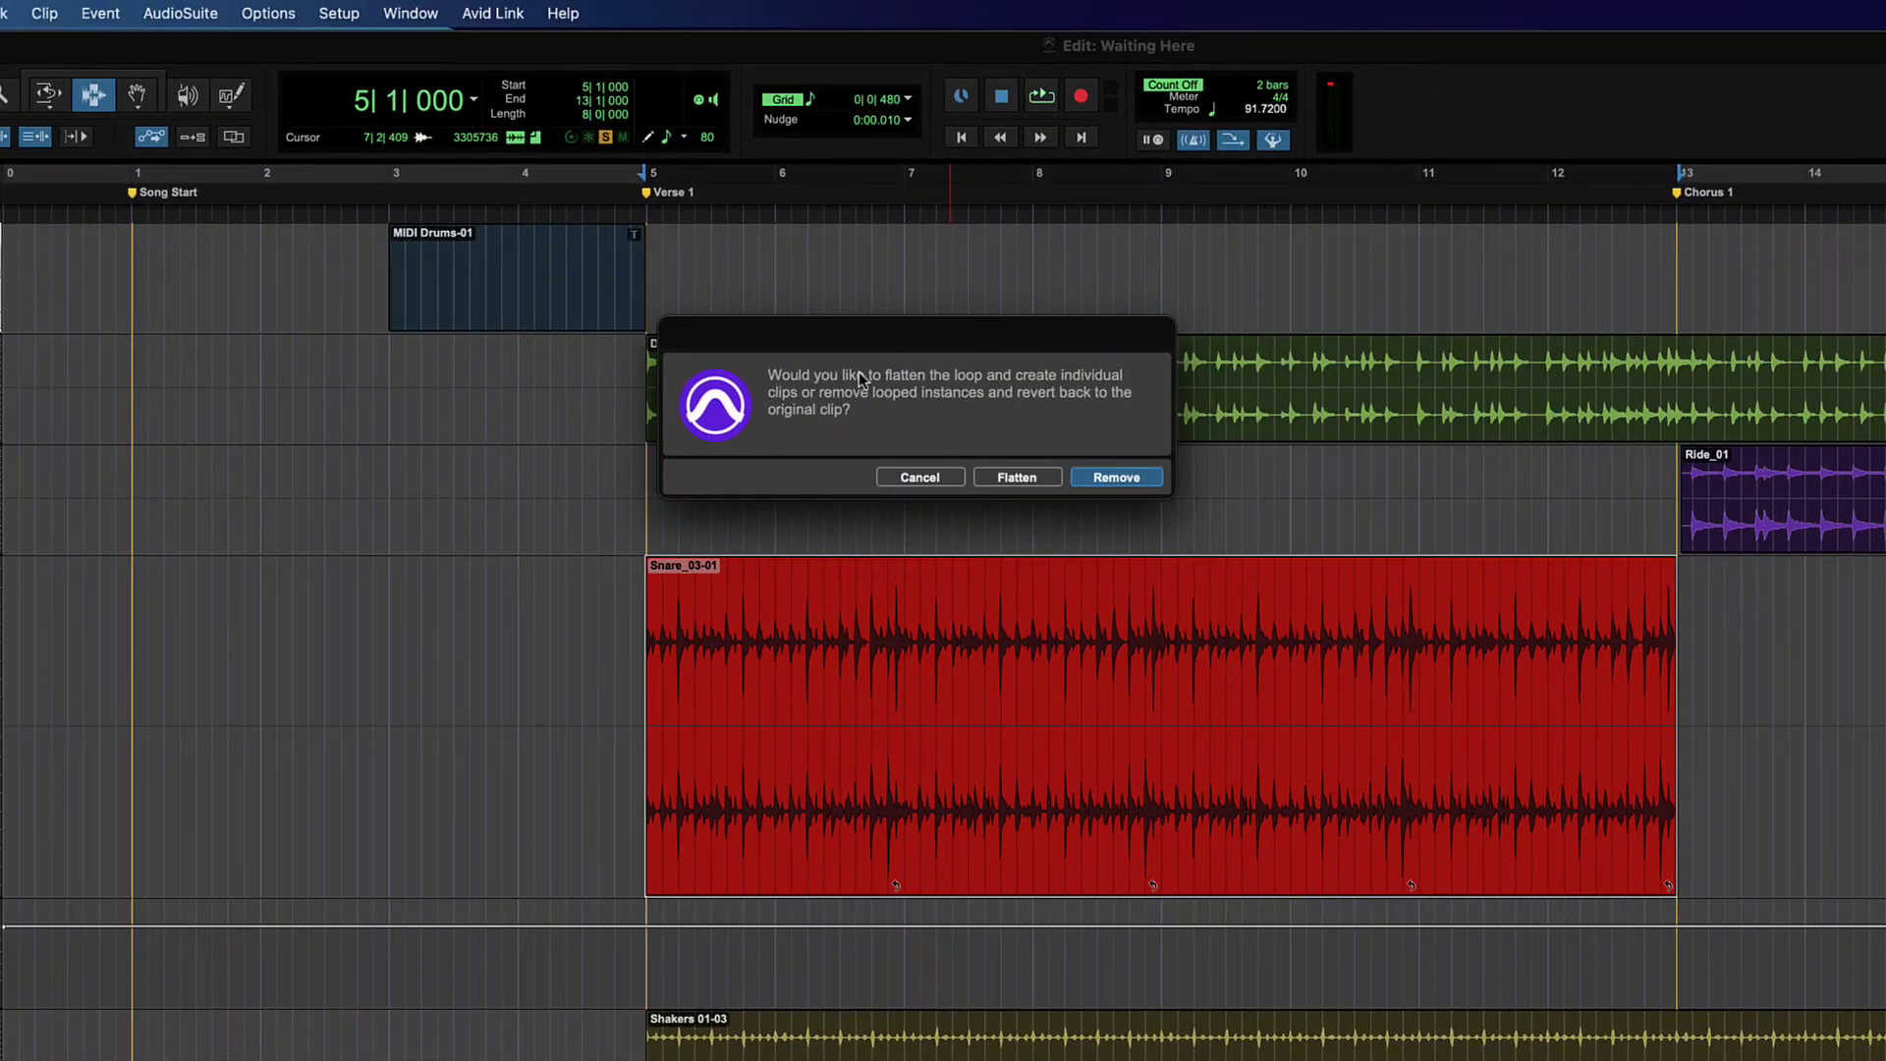
{"action": "left_click", "coordinate": [939, 480]}
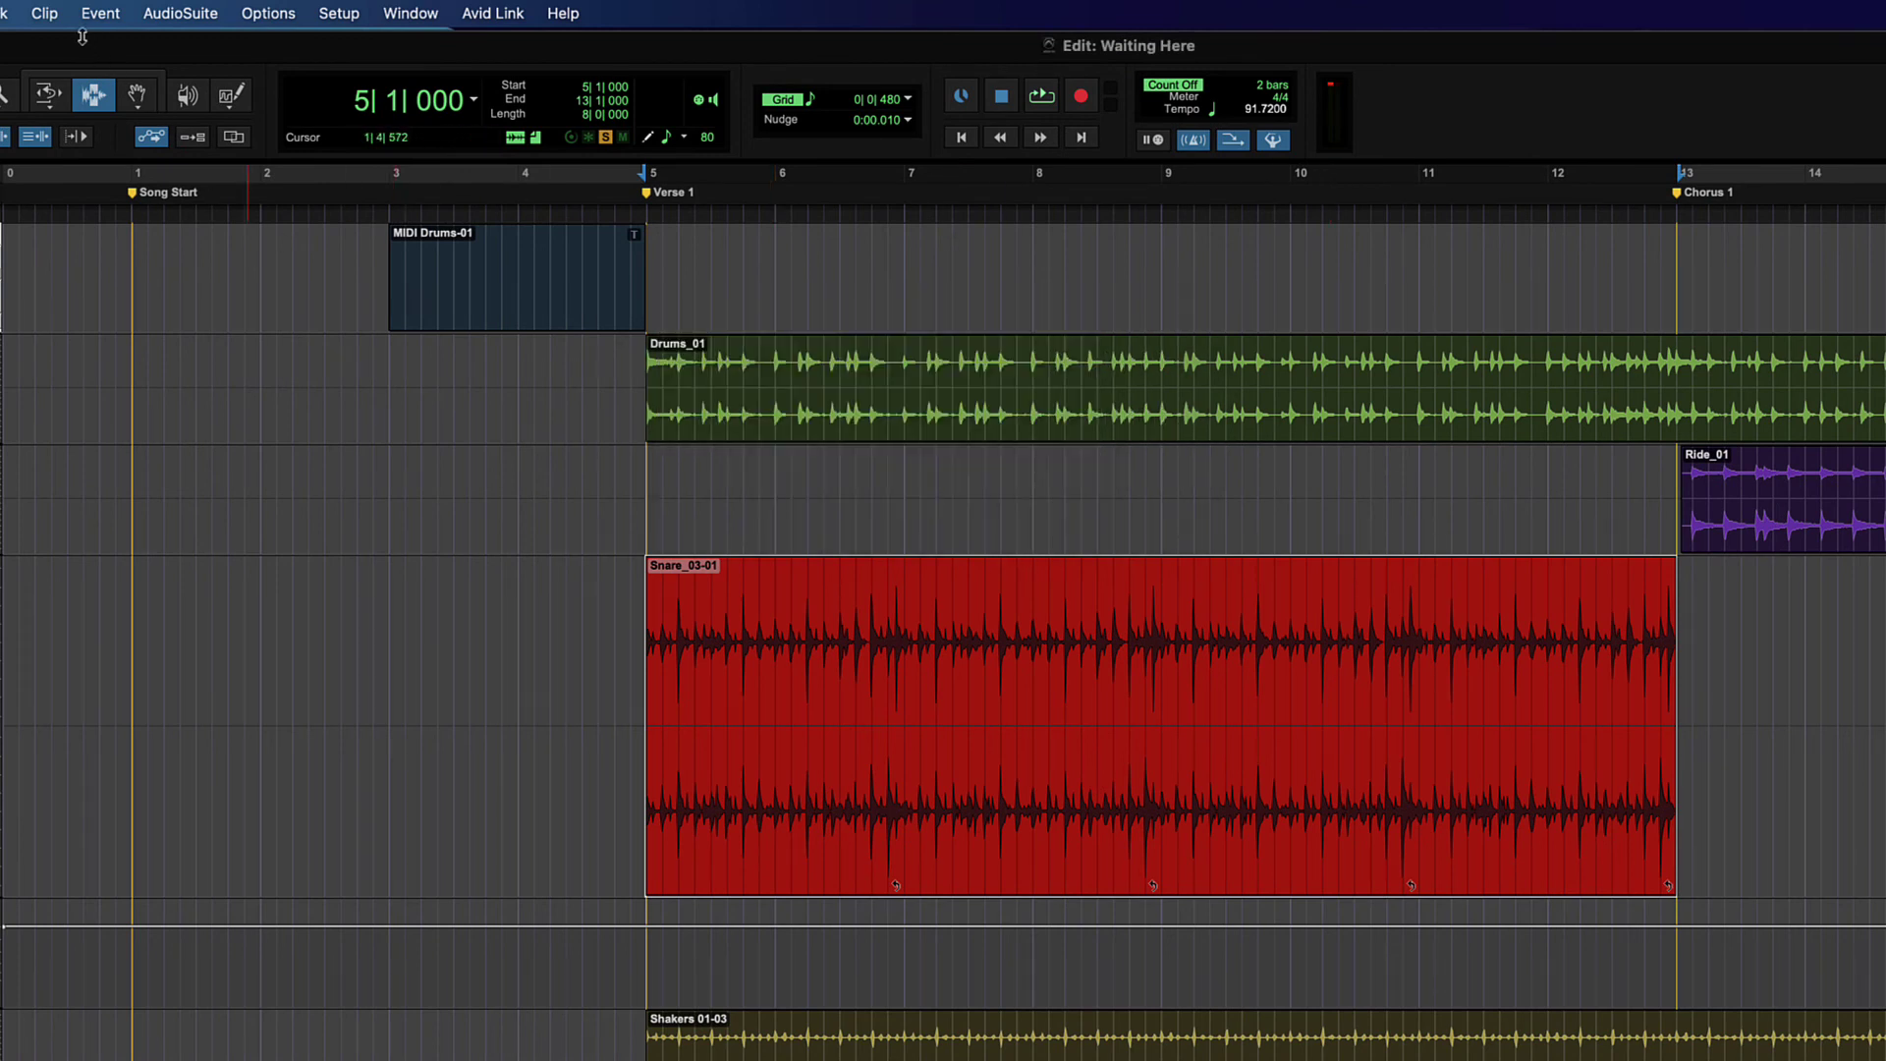
{"action": "left_click", "coordinate": [51, 13]}
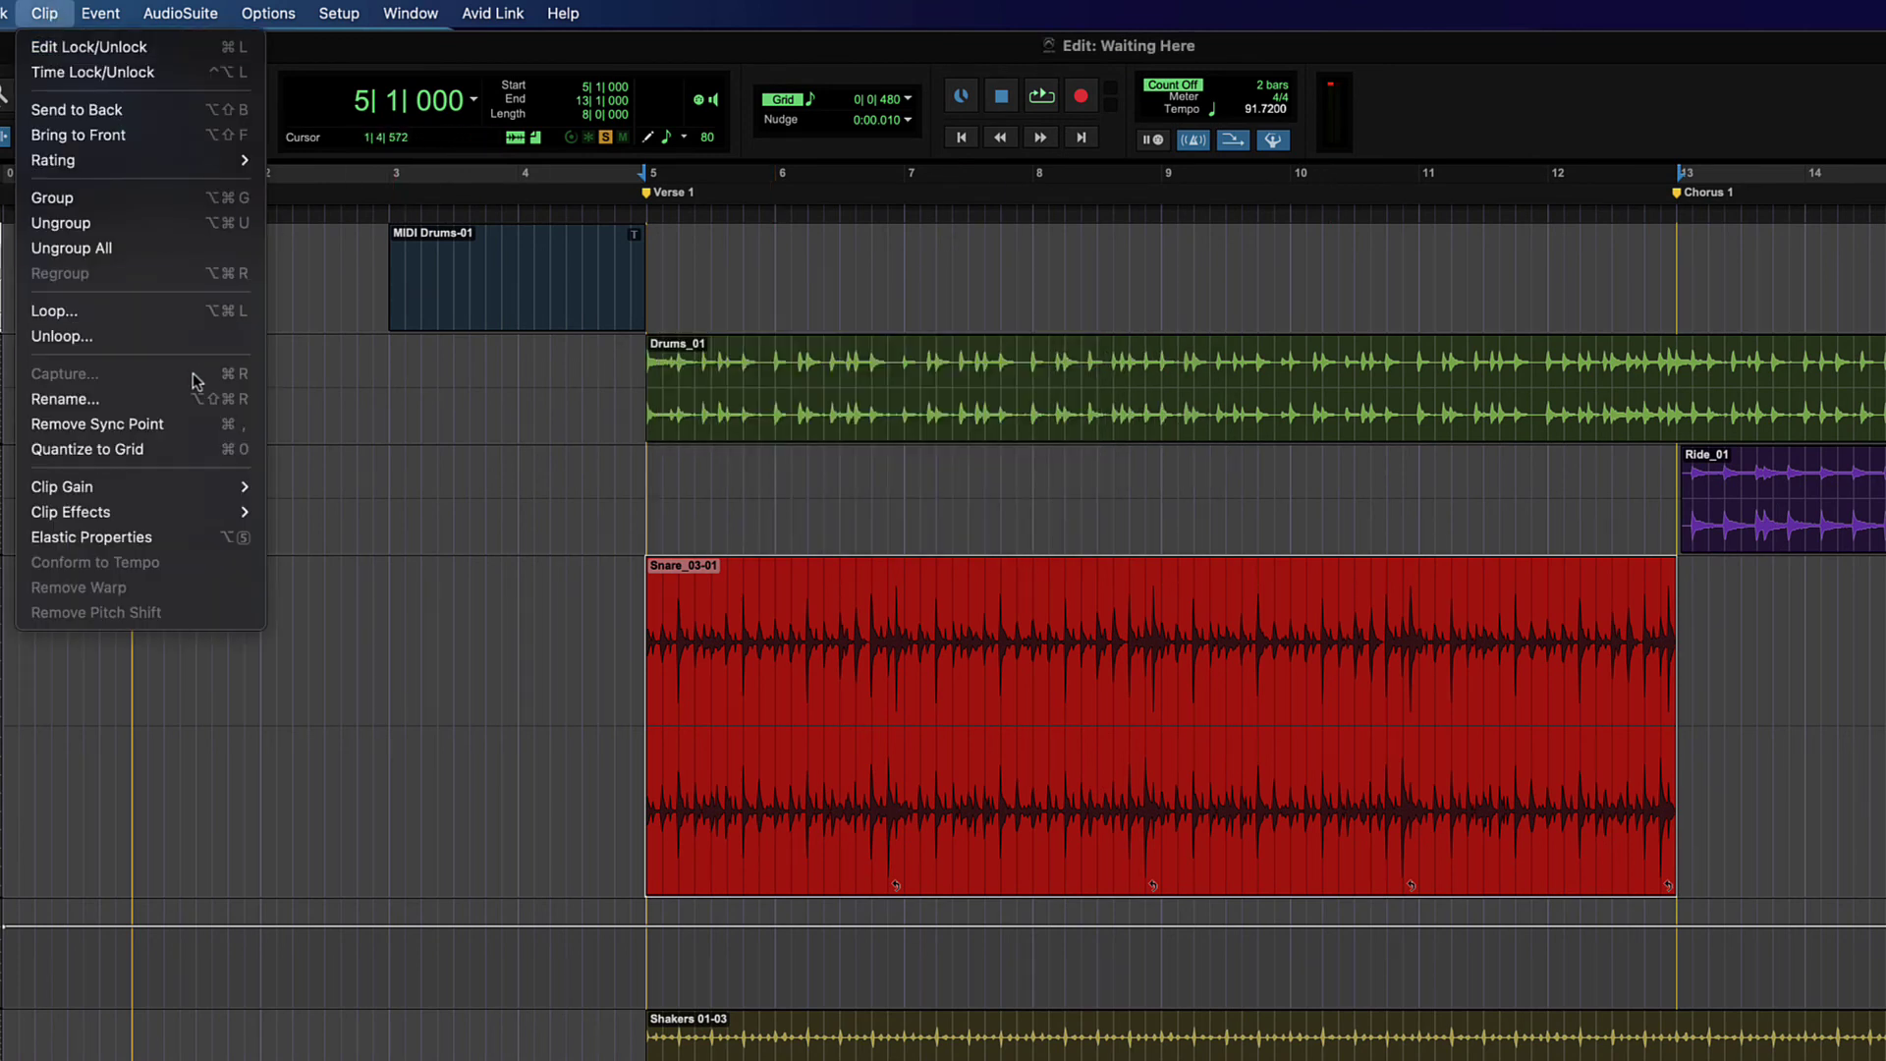
{"action": "left_click", "coordinate": [1130, 530]}
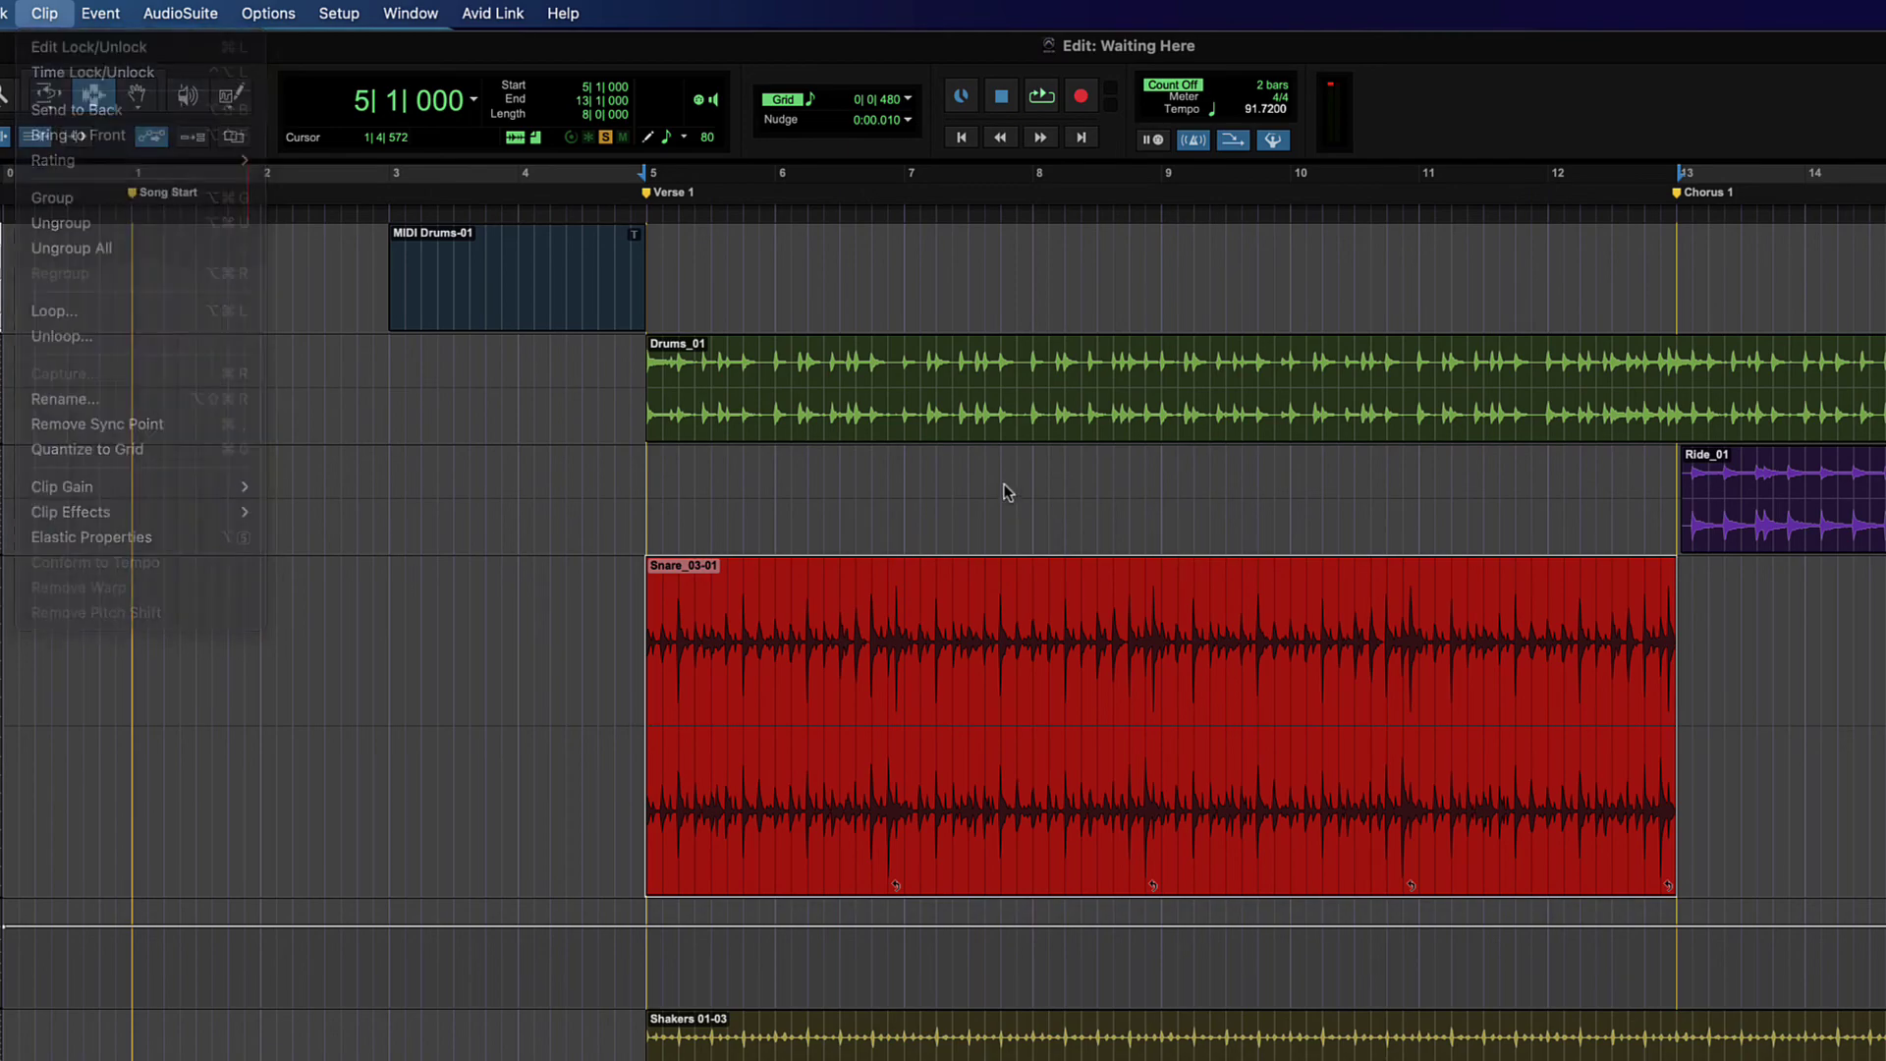
- Unloop the Snare_03-01 clip by flattening it into individual clips, inspect the clips, and undo the flattening
{"action": "right_click", "coordinate": [1036, 663]}
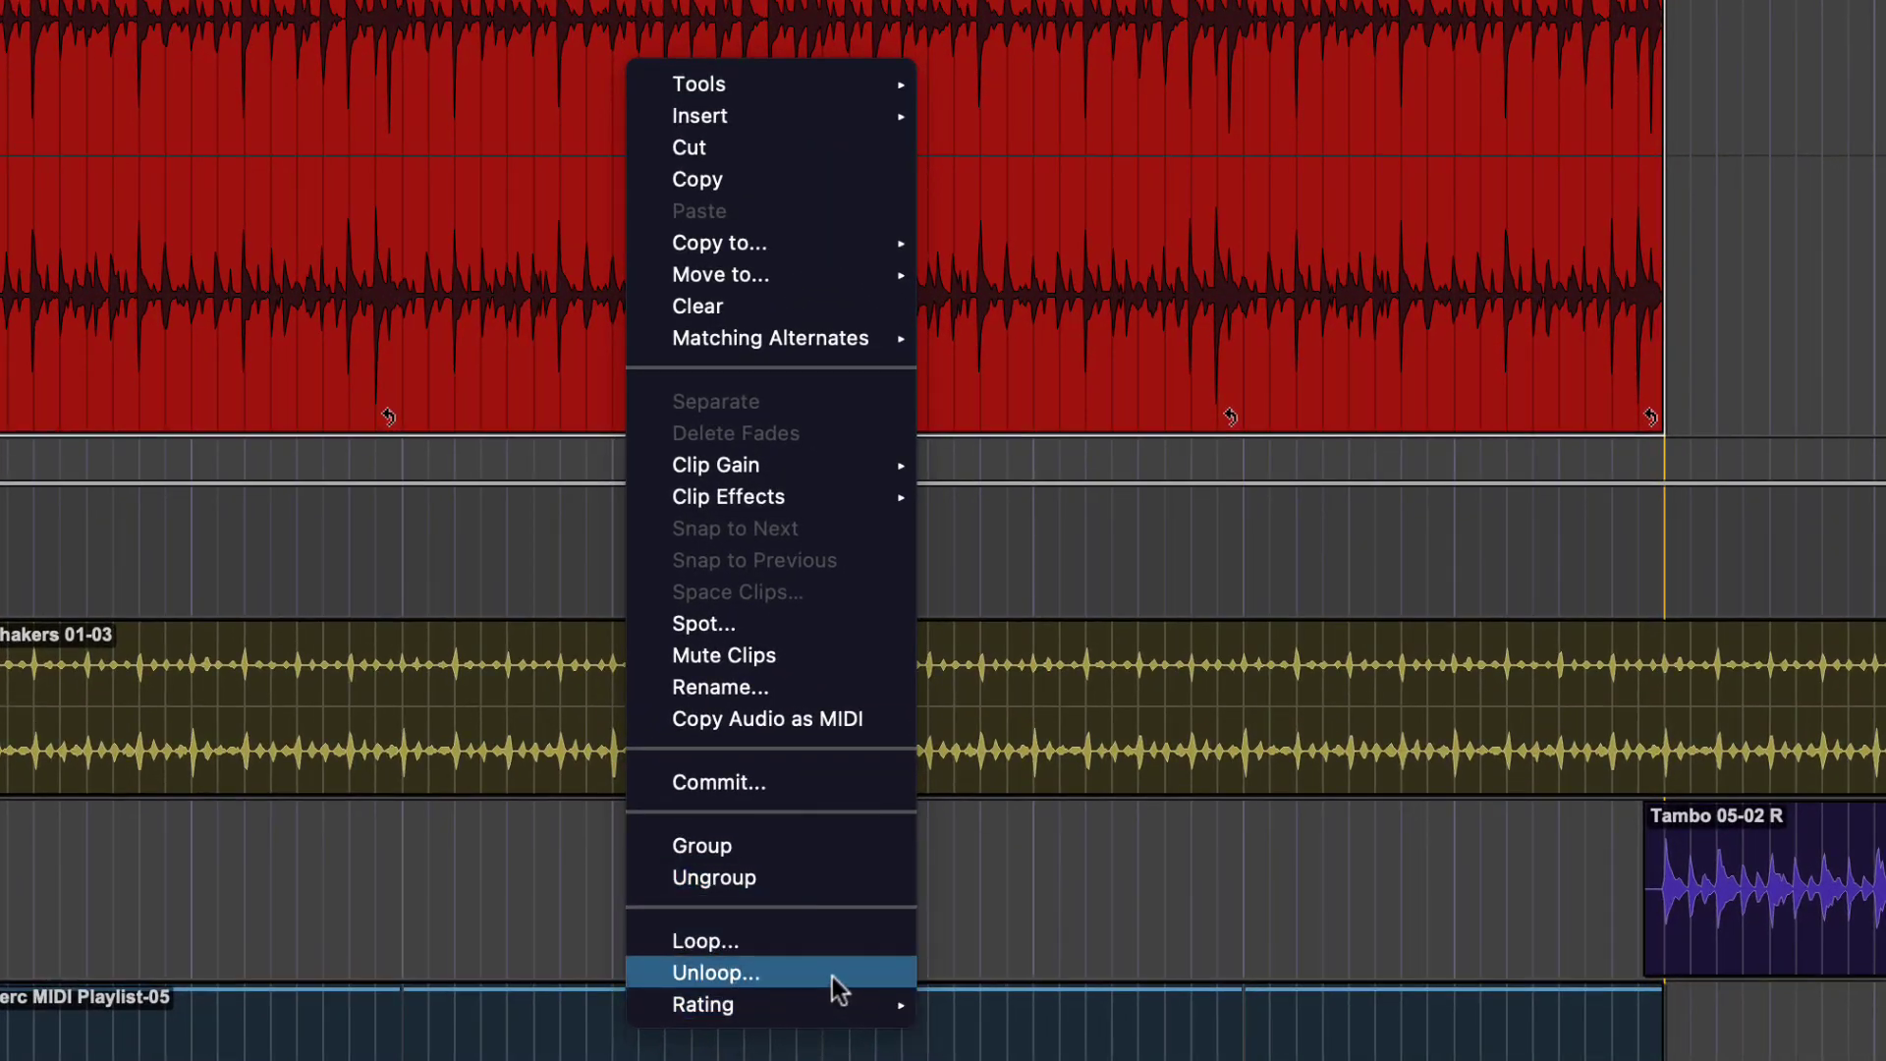
{"action": "left_click", "coordinate": [1003, 222]}
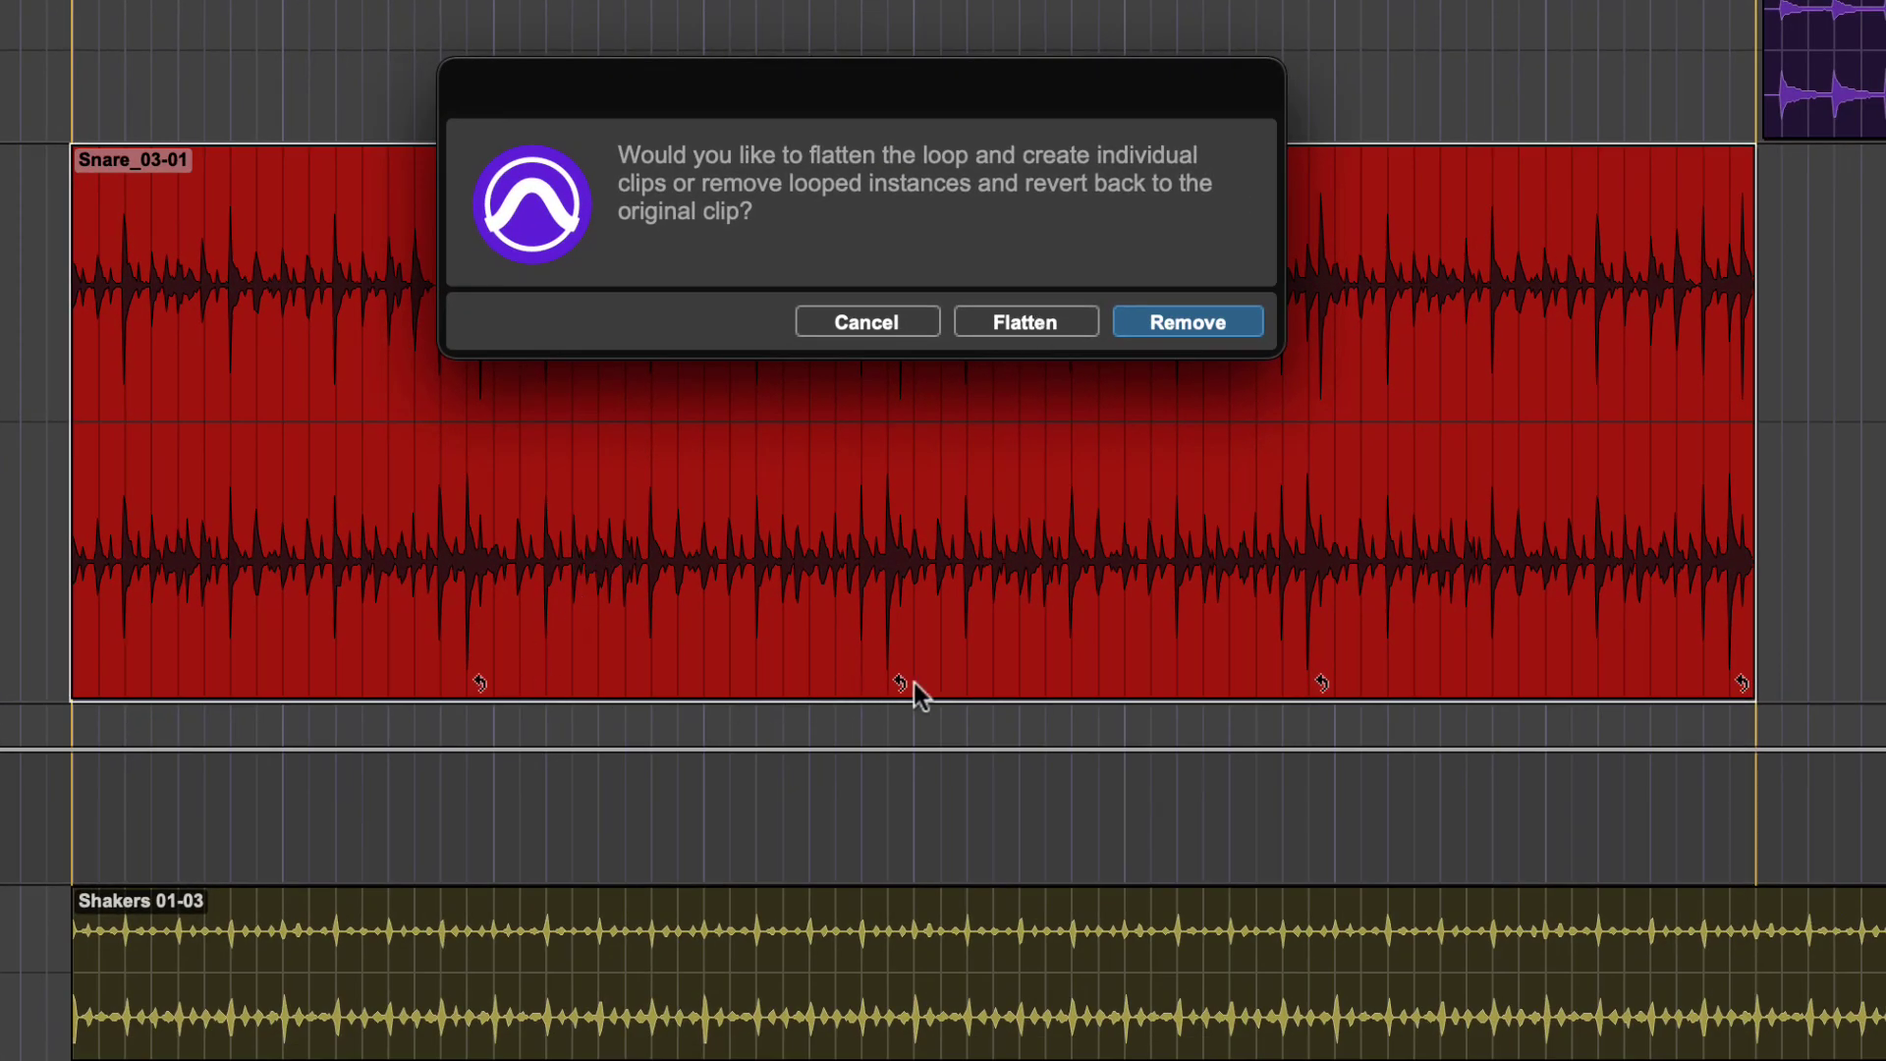
{"action": "left_click", "coordinate": [1039, 332]}
{"action": "left_click", "coordinate": [492, 429]}
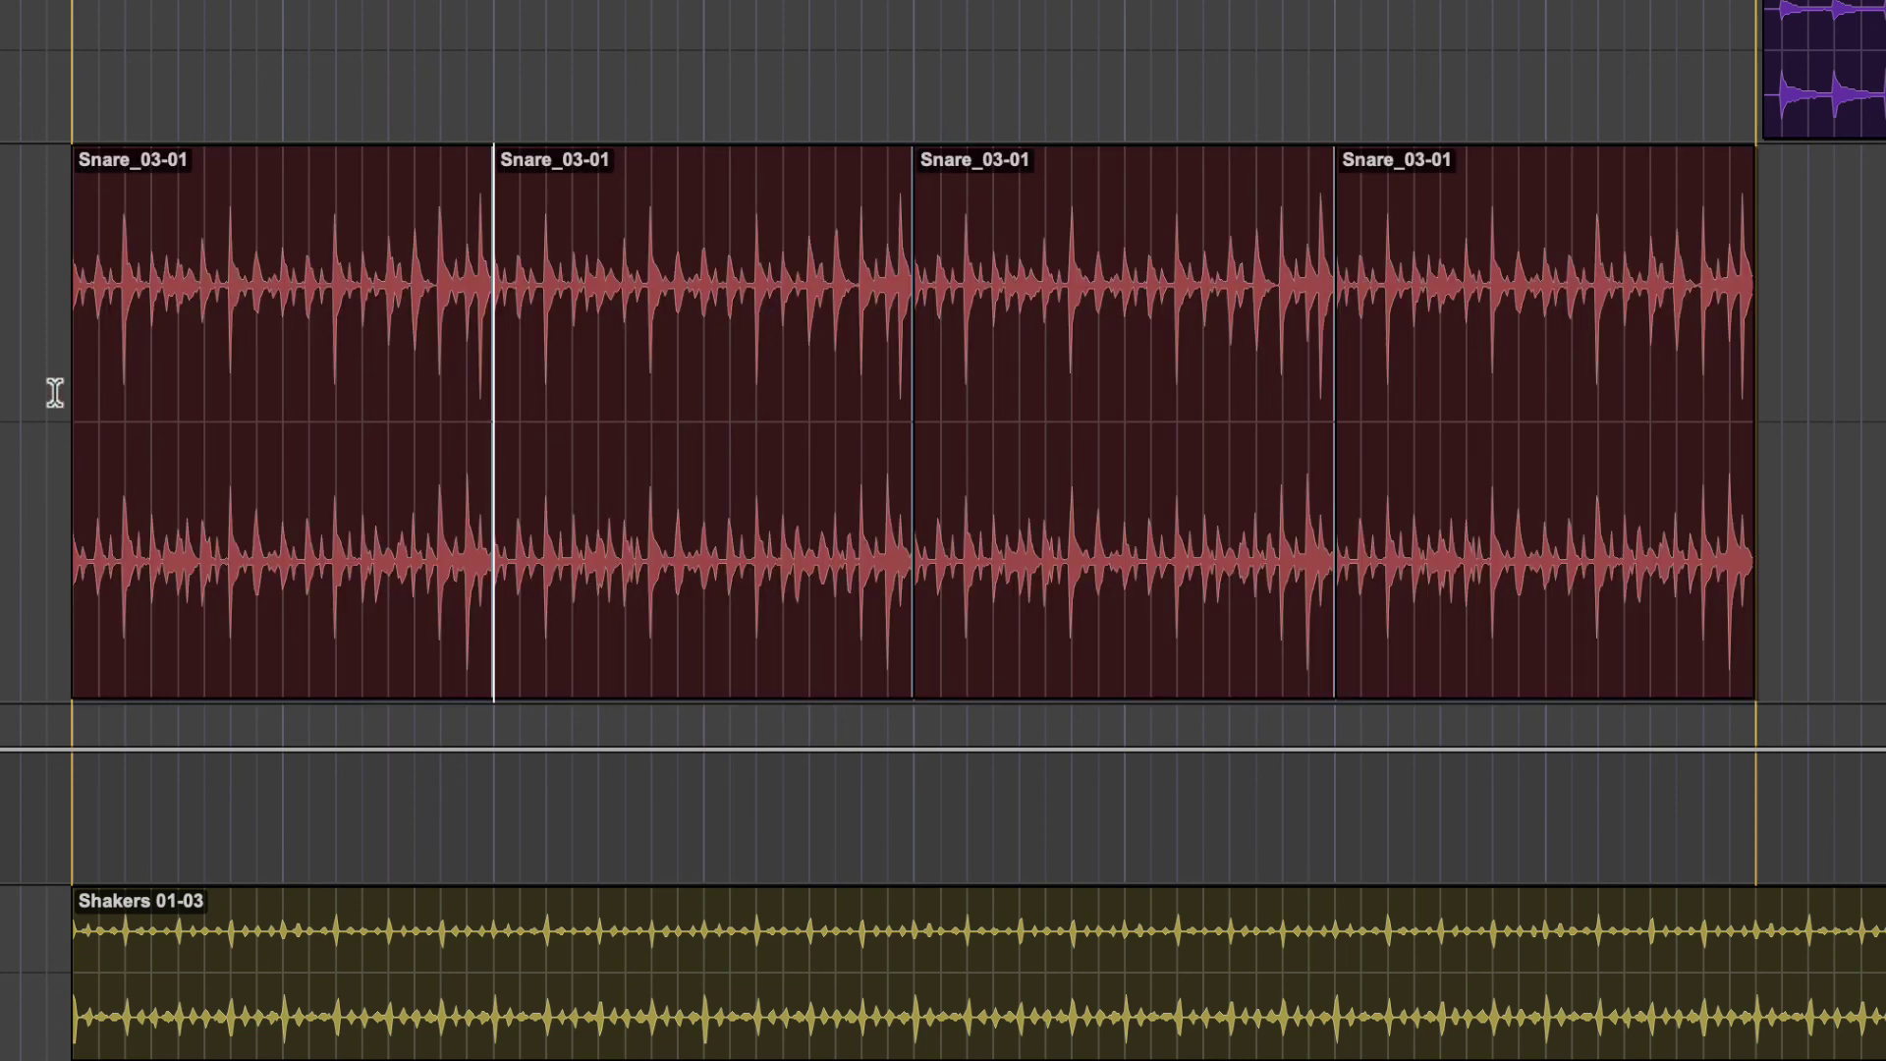
{"action": "left_click_drag", "start_coordinate": [54, 393], "coordinate": [1777, 438]}
{"action": "left_click", "coordinate": [1869, 467]}
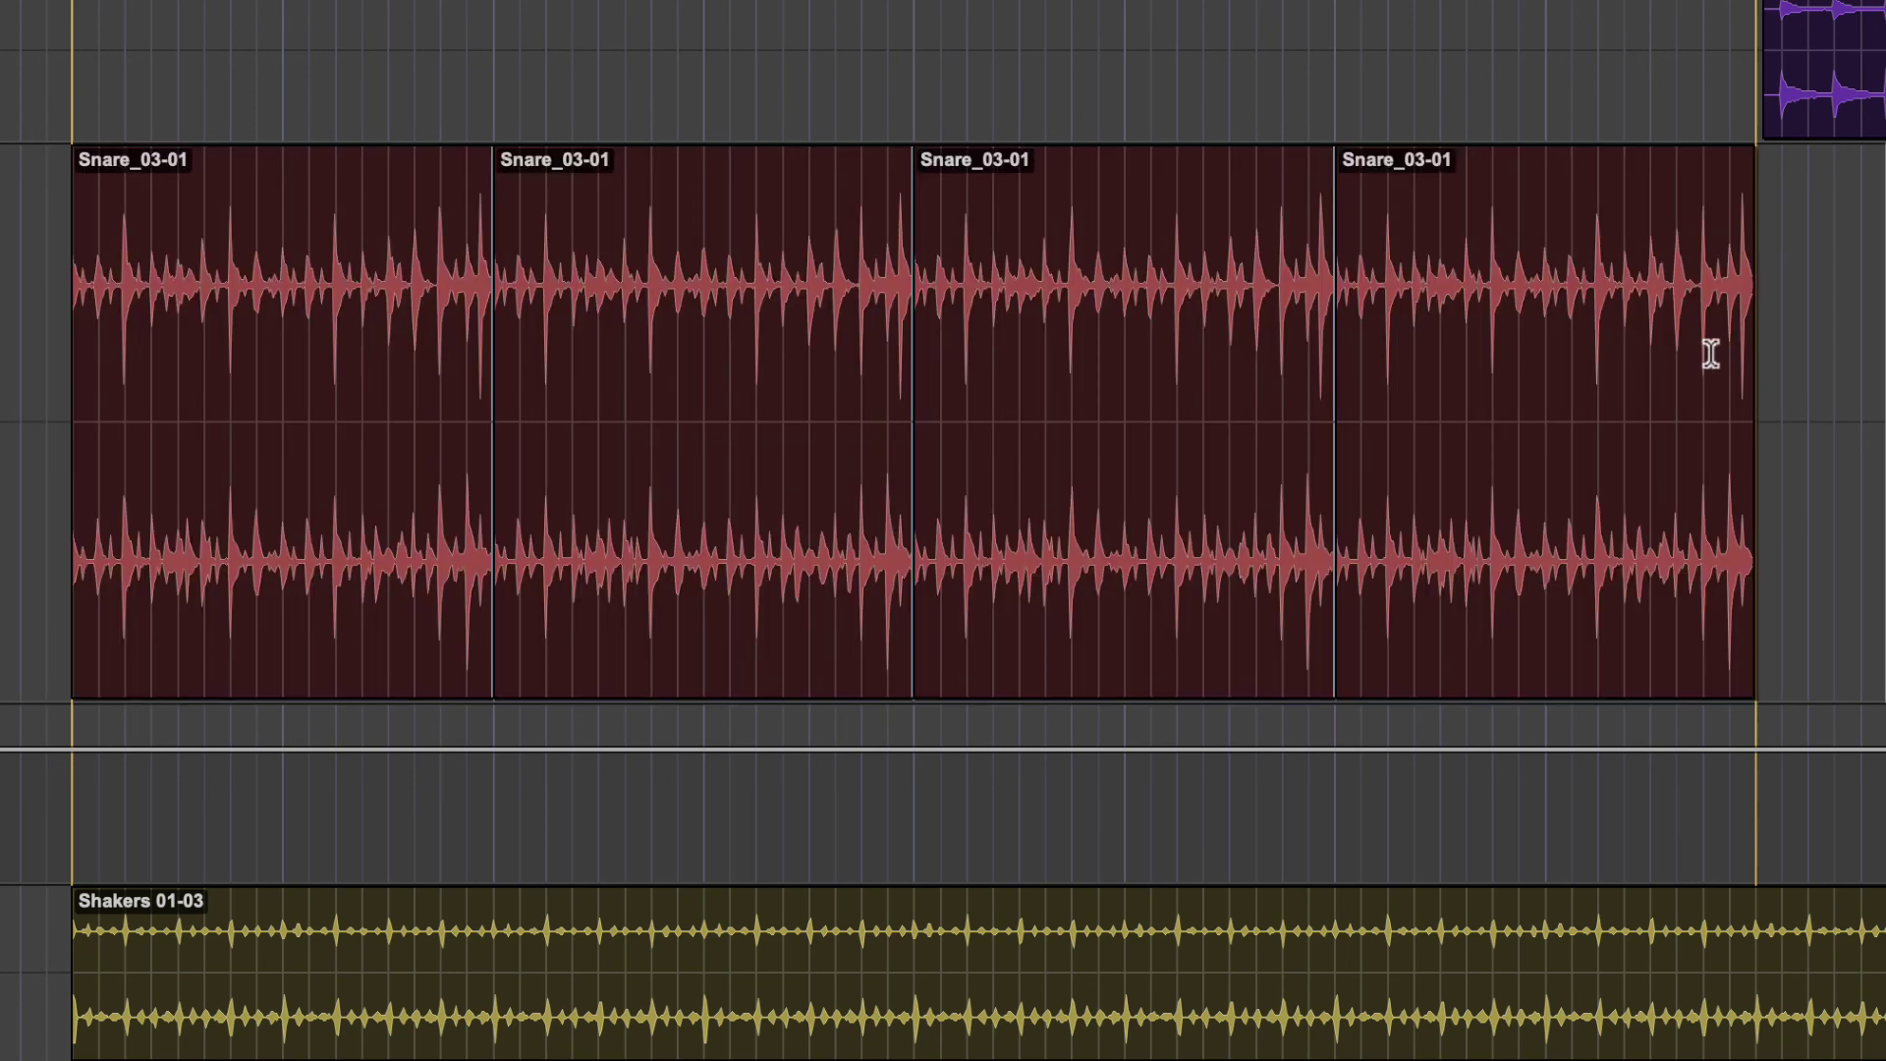
{"action": "key", "text": "super+j"}
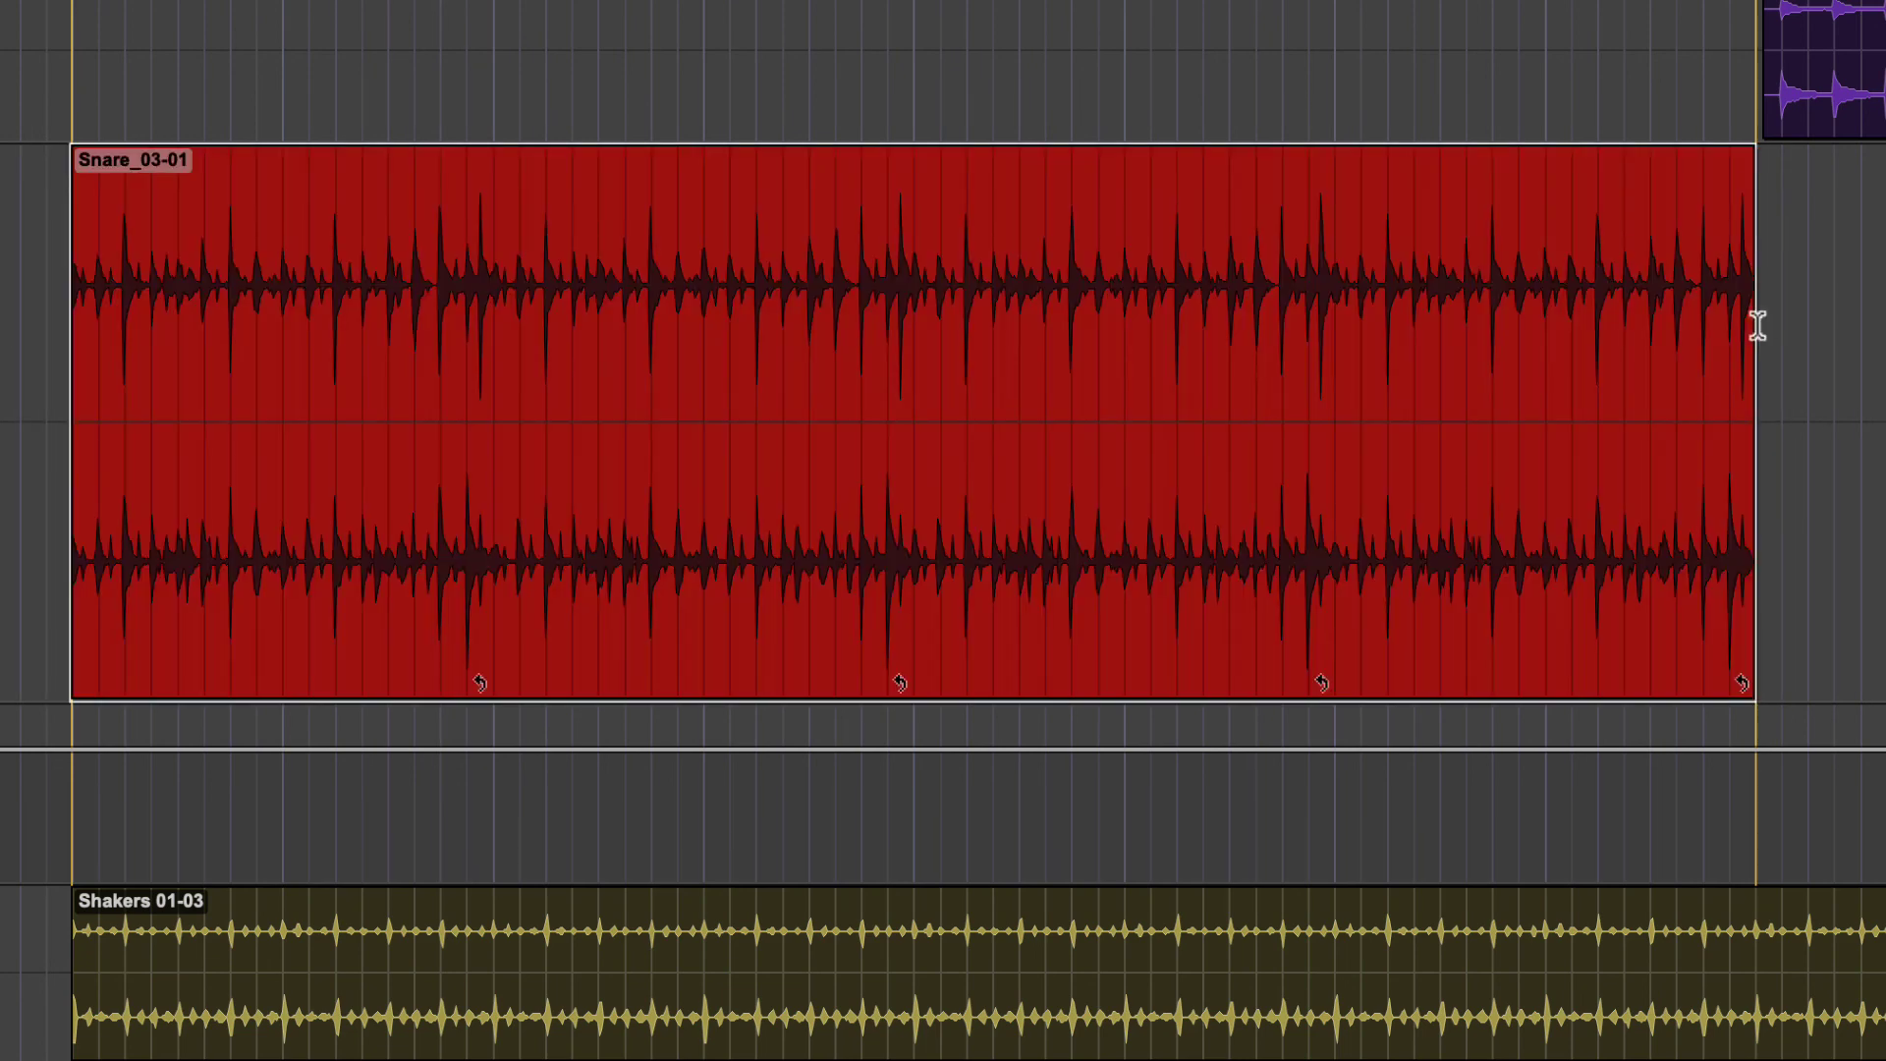
- Unloop the Snare_03-01 clip by removing the looped instances, reverting to the original two-bar clip
{"action": "right_click", "coordinate": [763, 281]}
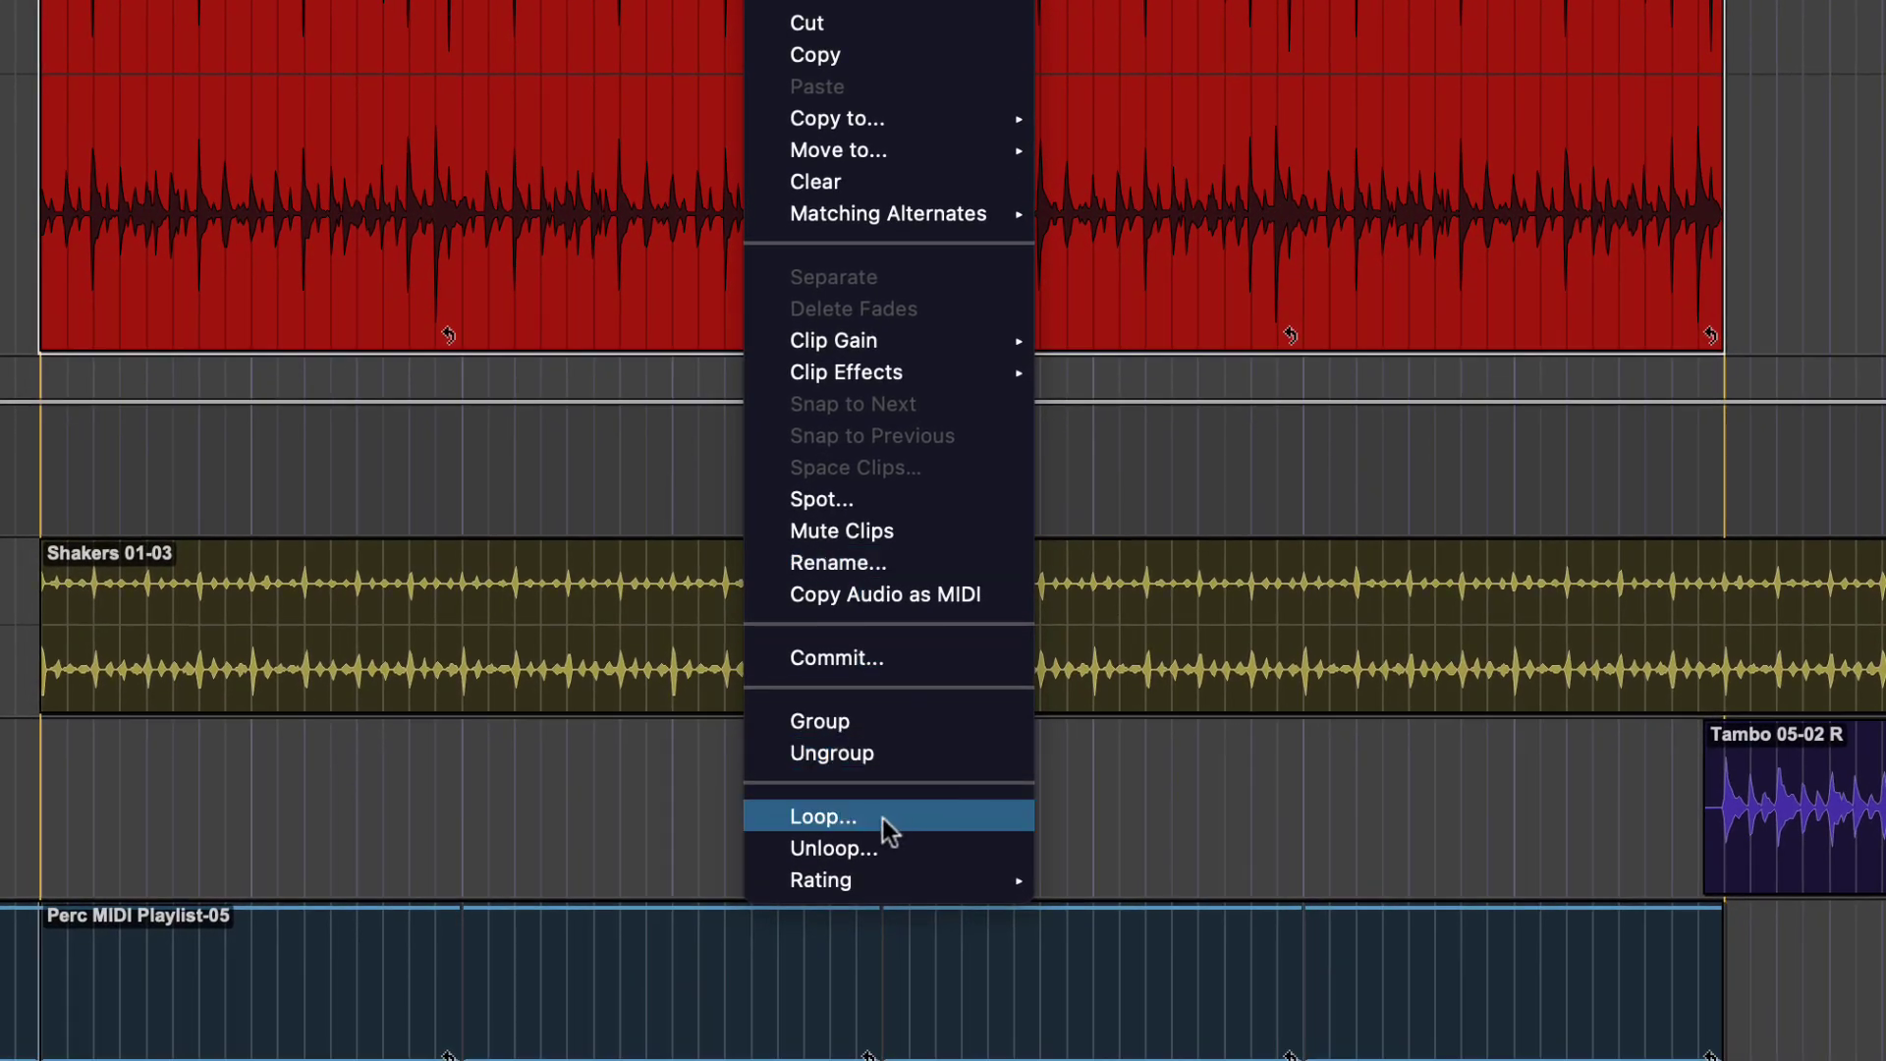
{"action": "left_click", "coordinate": [880, 840]}
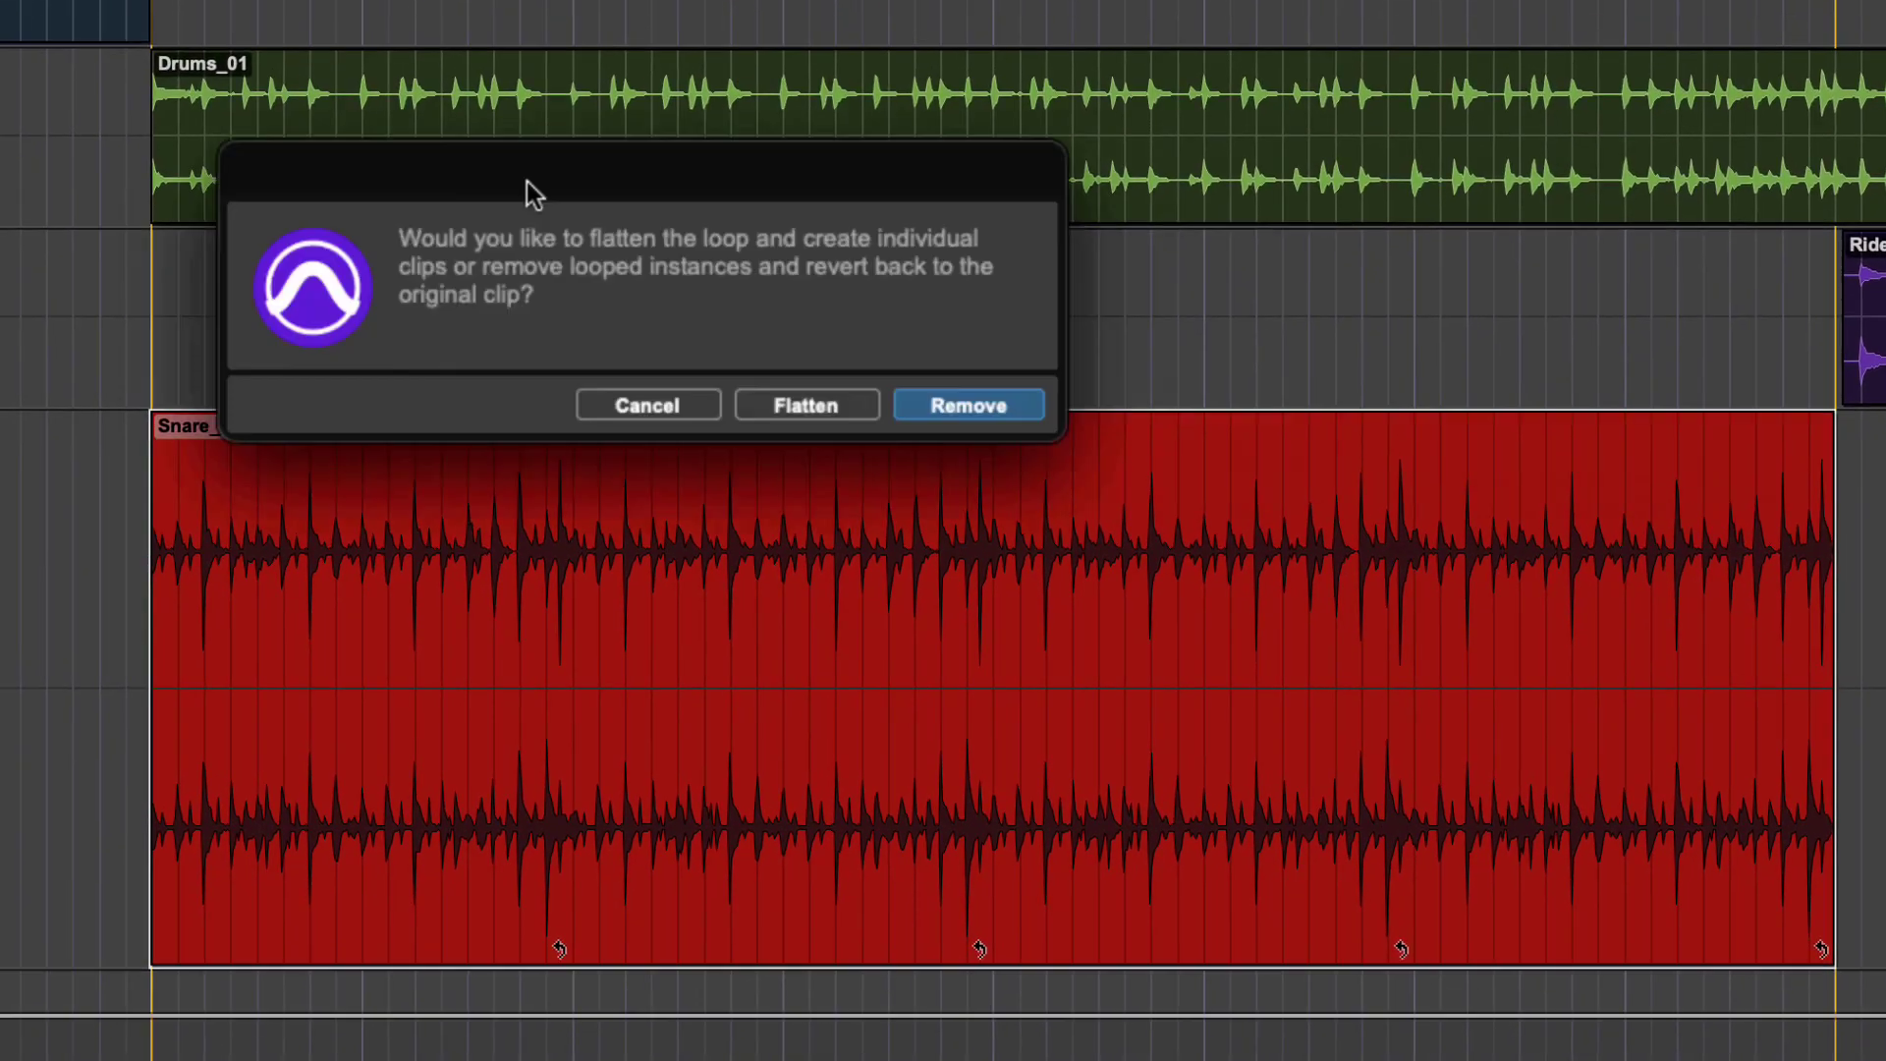
{"action": "left_click", "coordinate": [938, 355]}
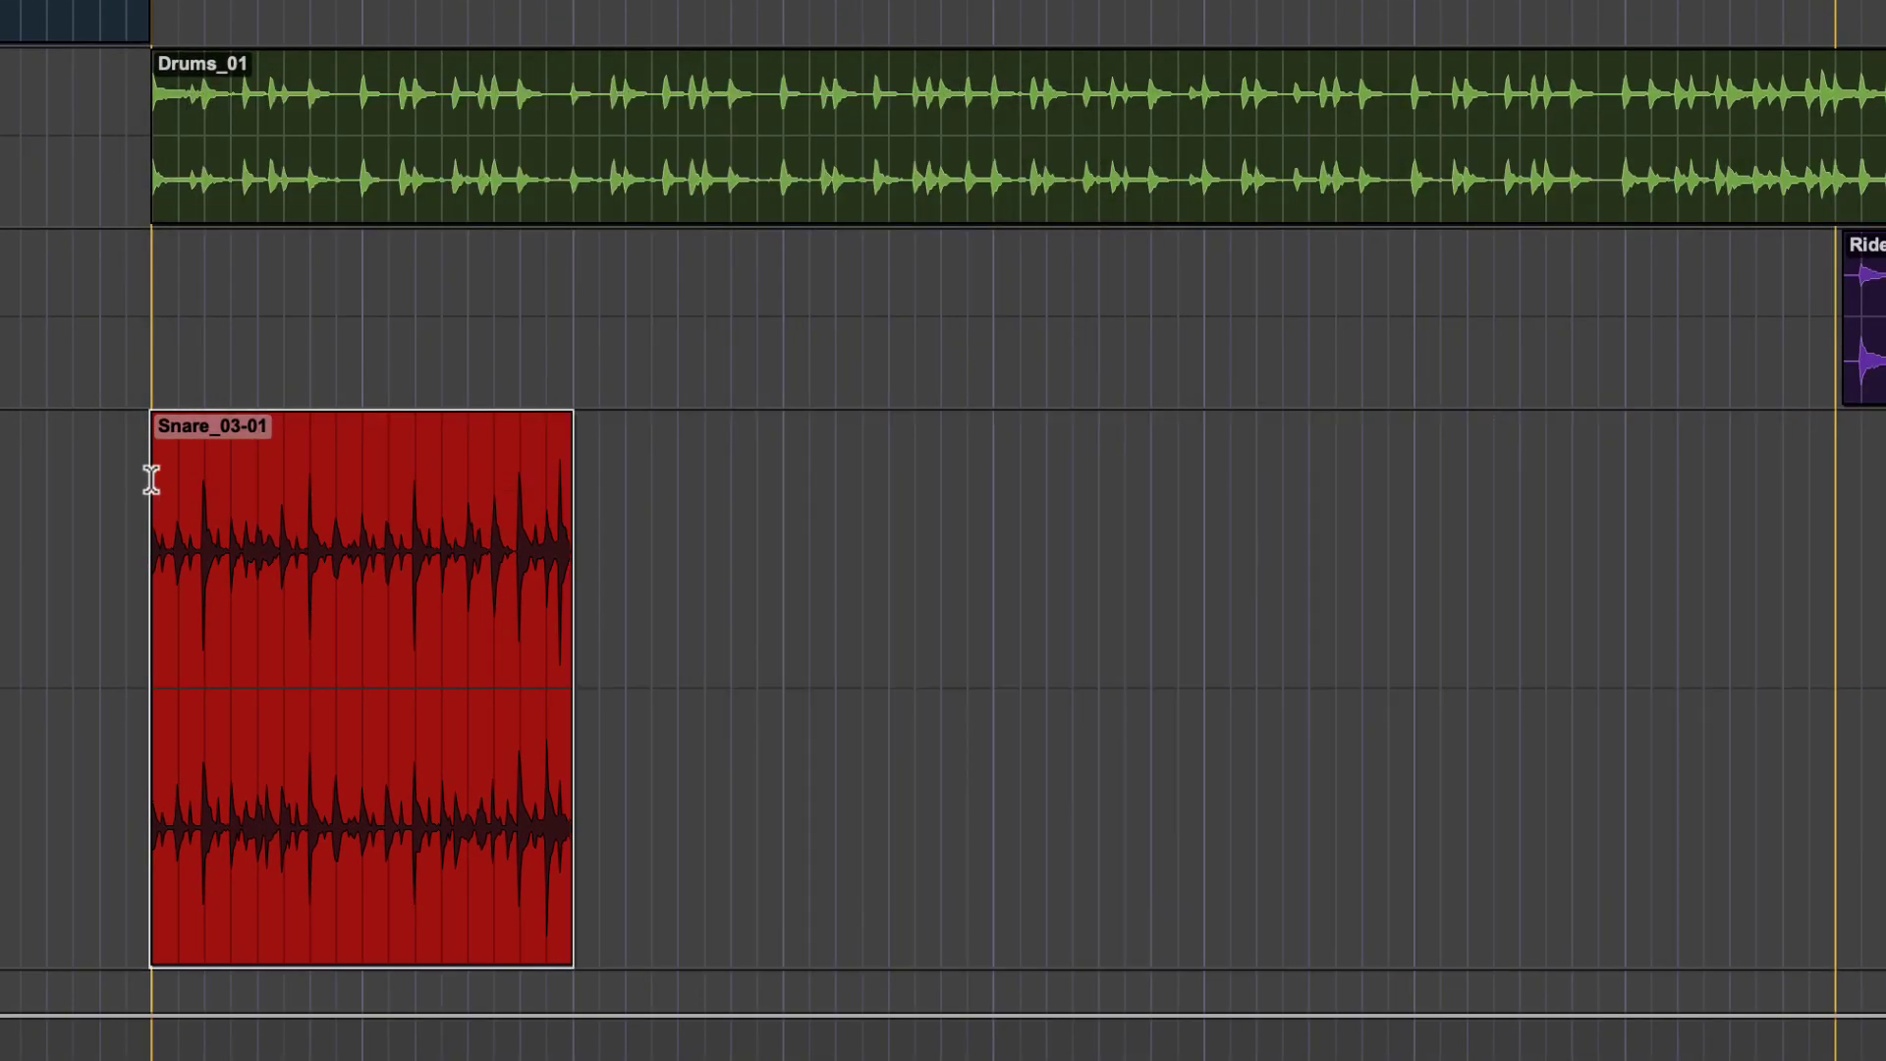
{"action": "left_click", "coordinate": [517, 590]}
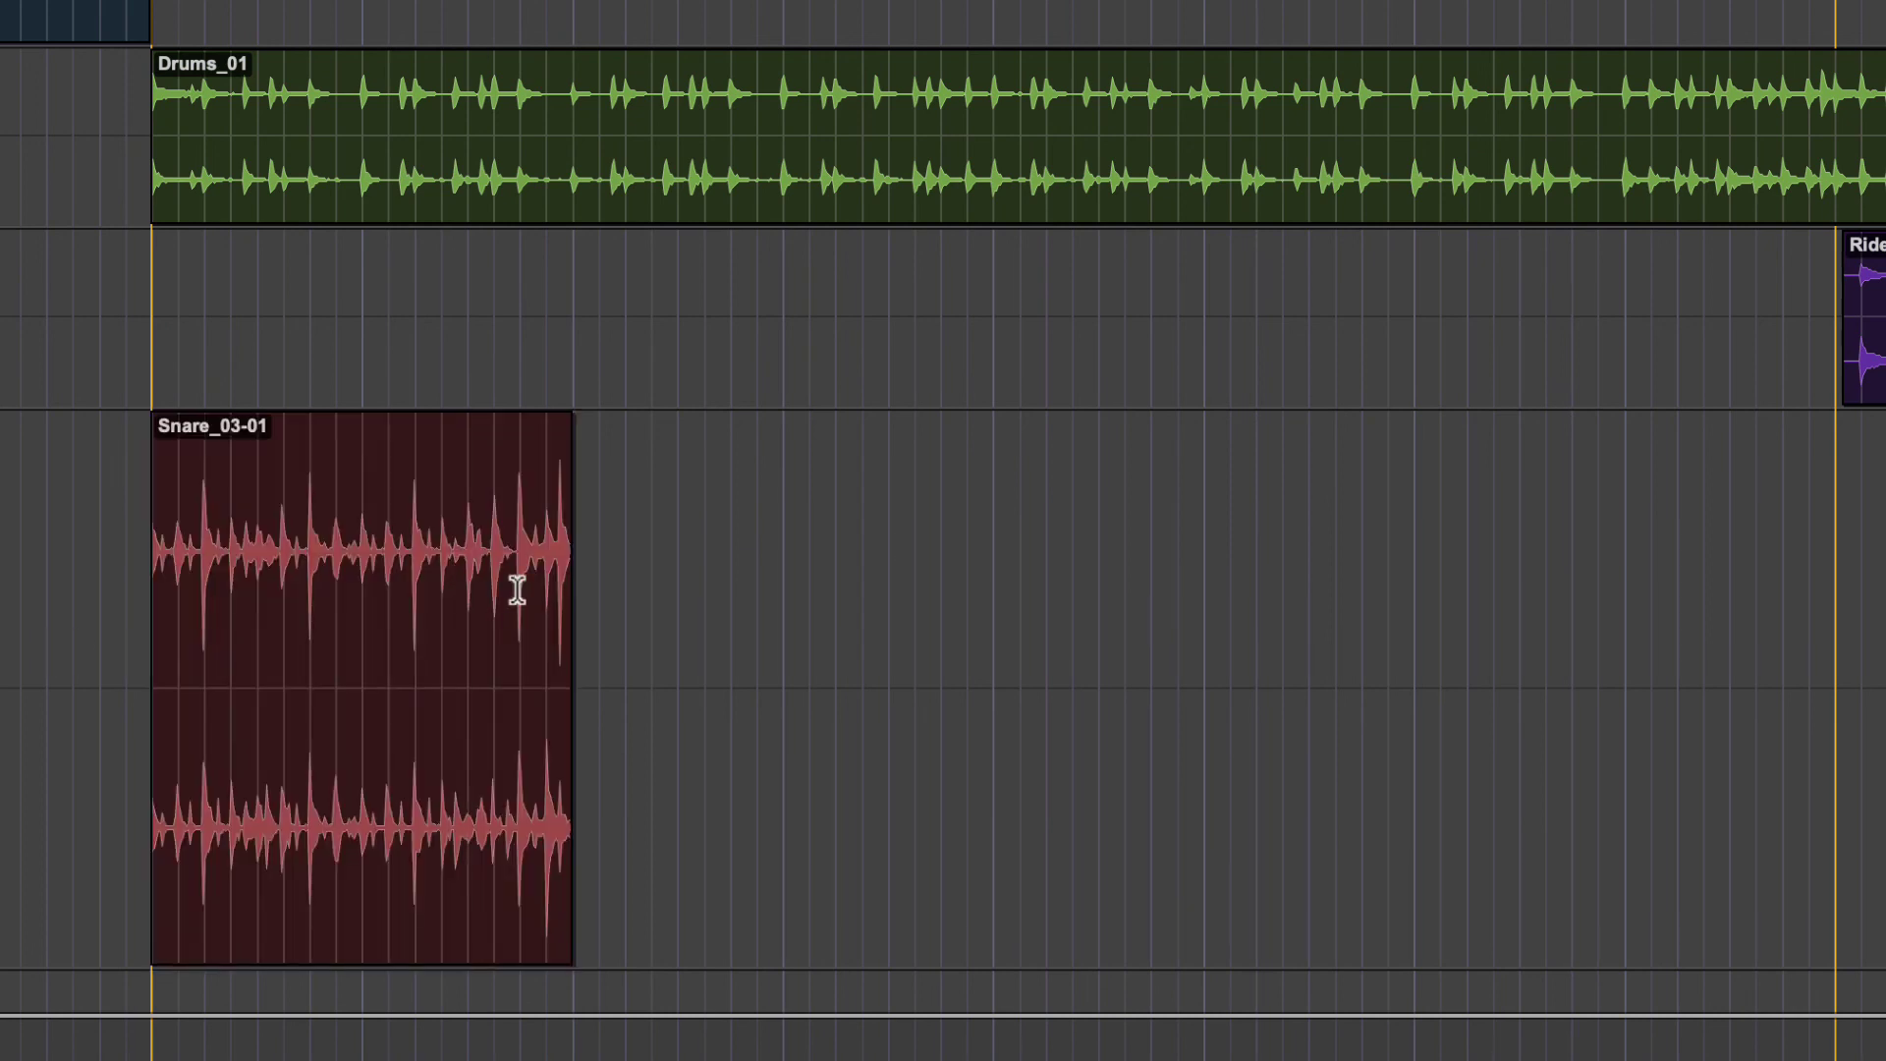
{"action": "left_click", "coordinate": [568, 552]}
{"action": "left_click", "coordinate": [730, 580]}
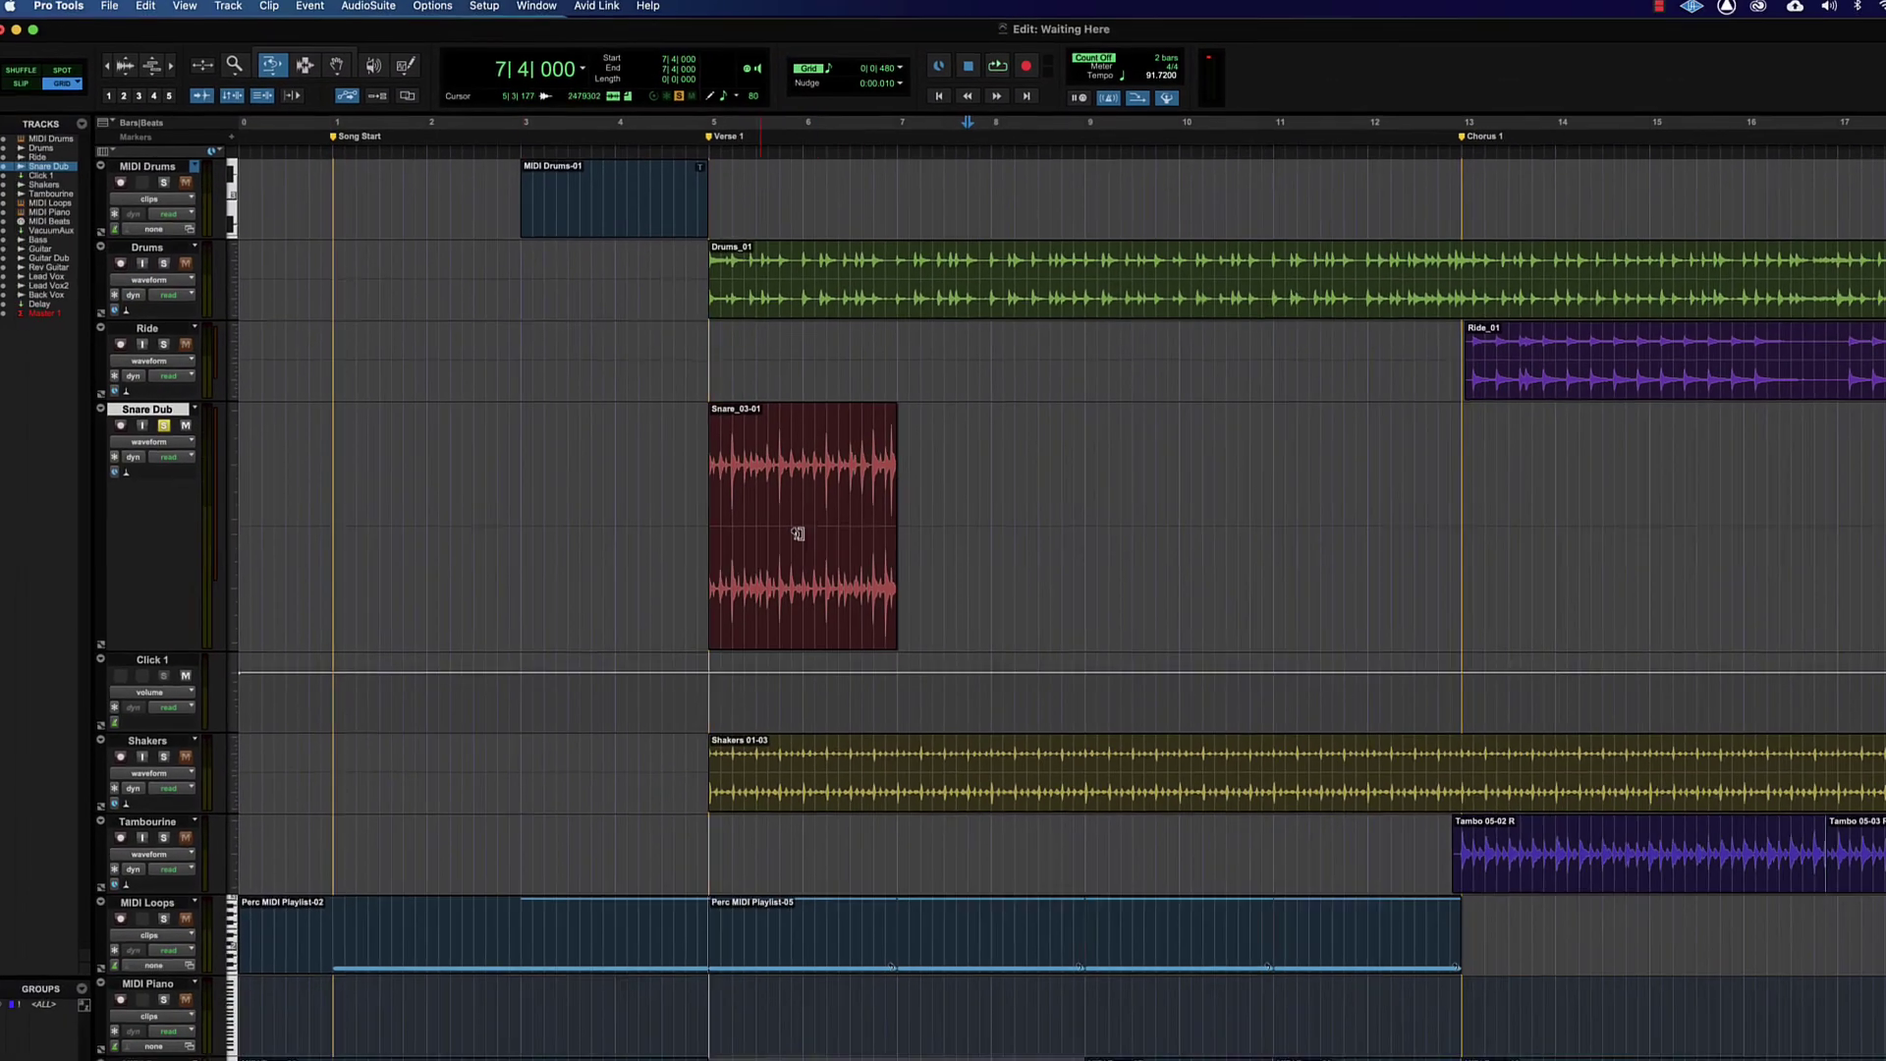
- Loop the two-bar Snare_03-01 clip with the Loop Trim tool, extending it to Chorus 1 at bar 13
{"action": "left_click", "coordinate": [511, 844]}
{"action": "scroll", "coordinate": [710, 639], "scroll_direction": "right", "scroll_amount": 5}
{"action": "left_click_drag", "start_coordinate": [505, 530], "coordinate": [1038, 570]}
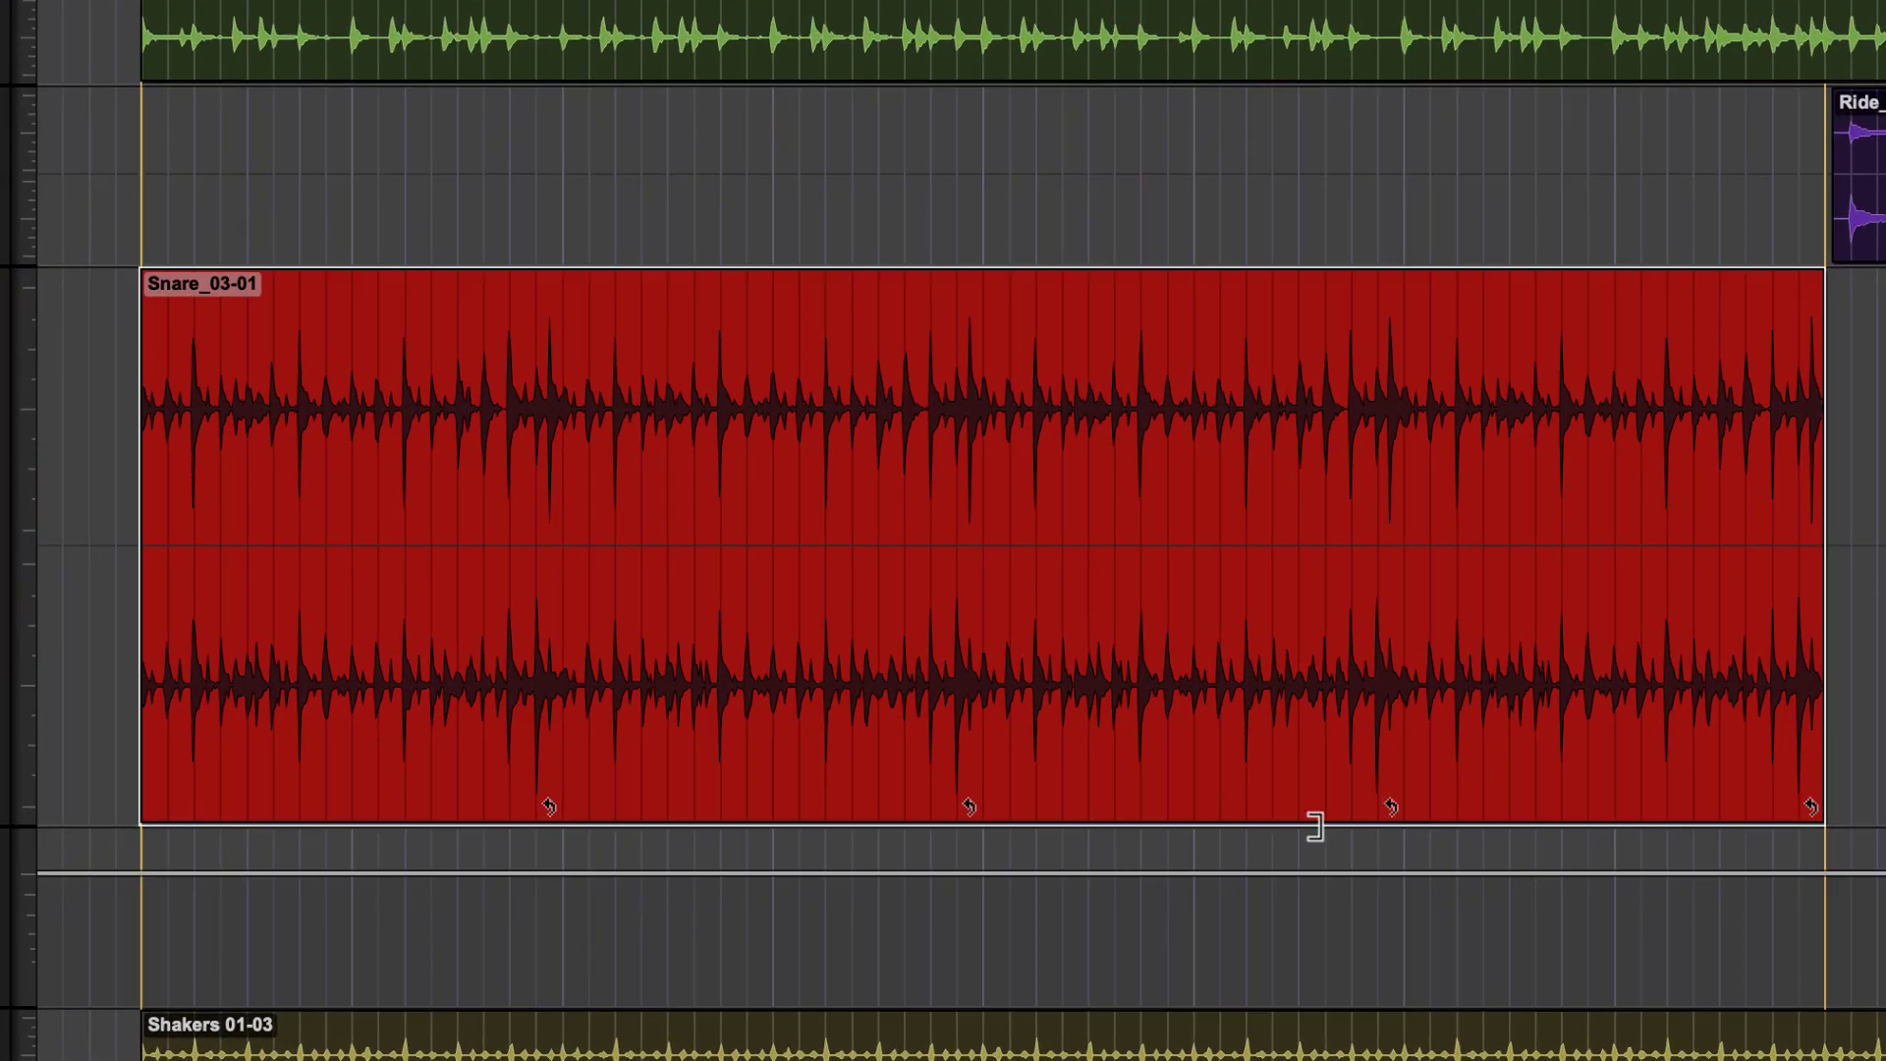
- Try shortening the individual loop segment of Snare_03-01 to three eighth notes with Loop Trim, and undo the change
{"action": "left_click_drag", "start_coordinate": [1317, 823], "coordinate": [1057, 802]}
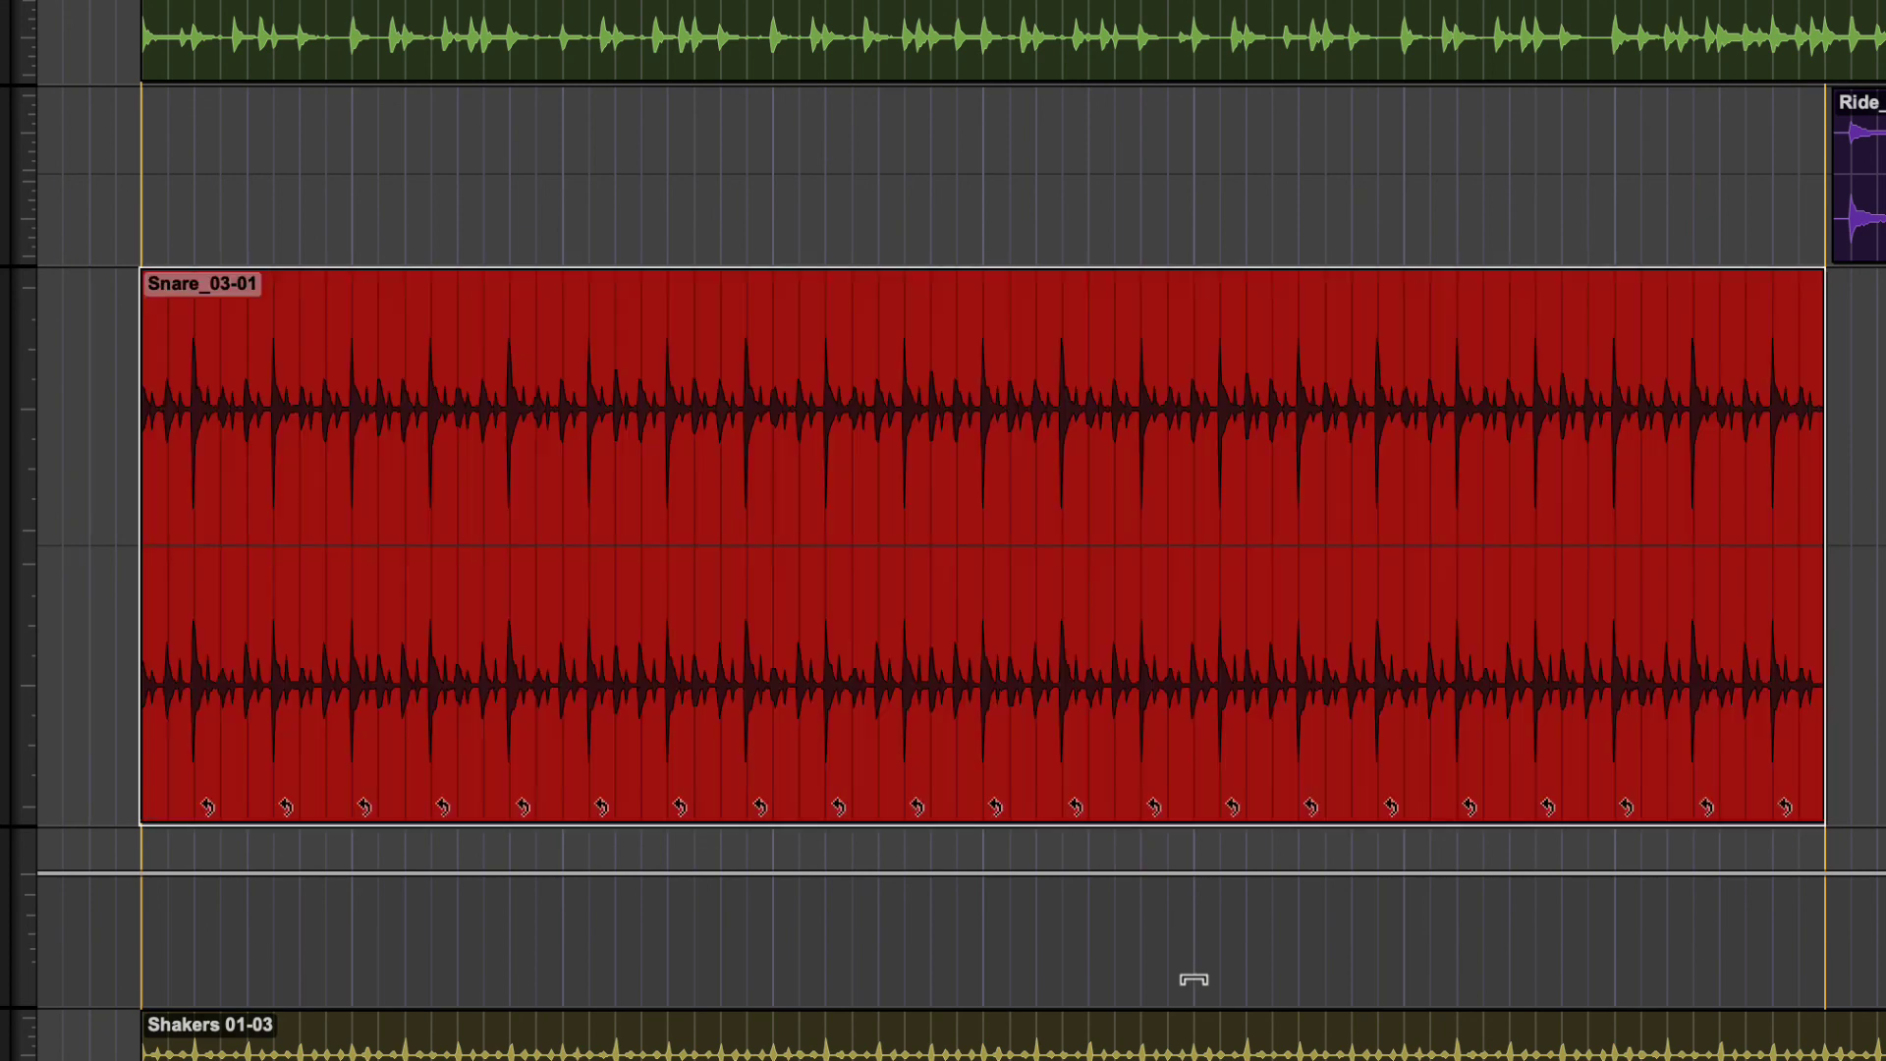
{"action": "key", "text": "super+z"}
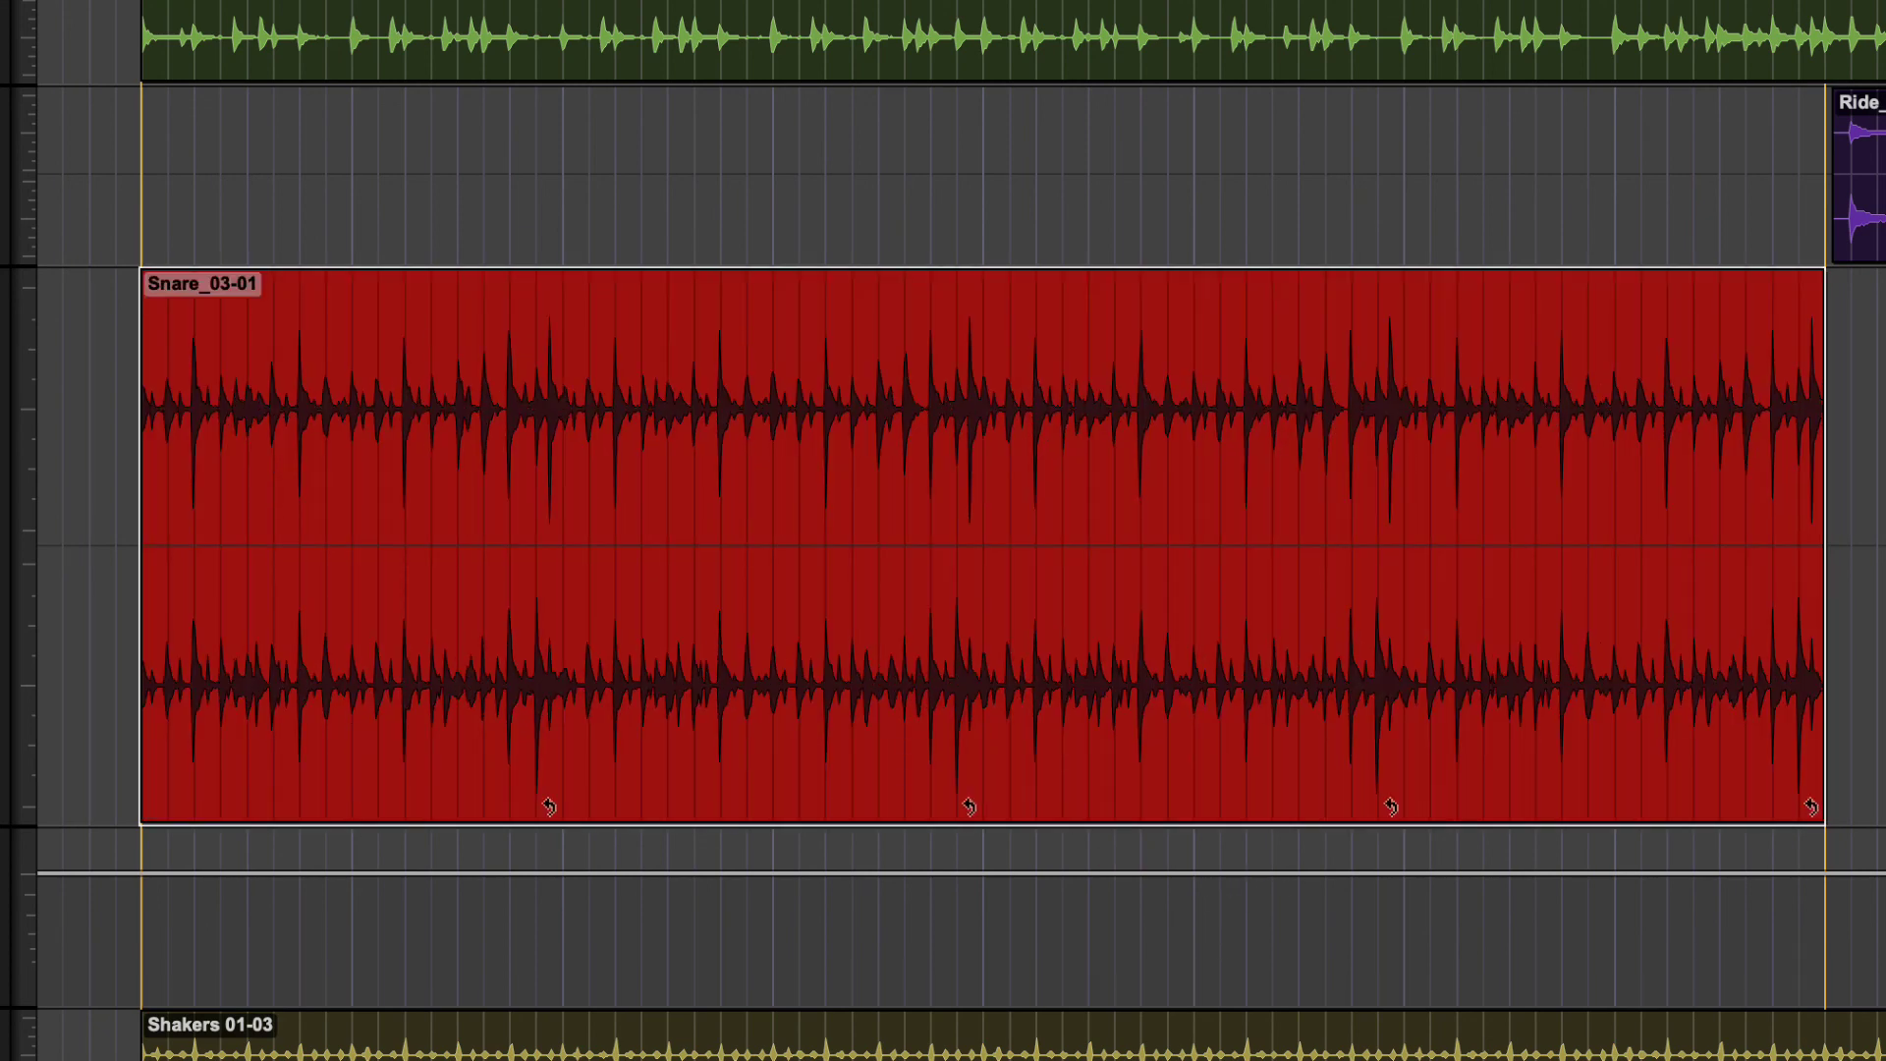